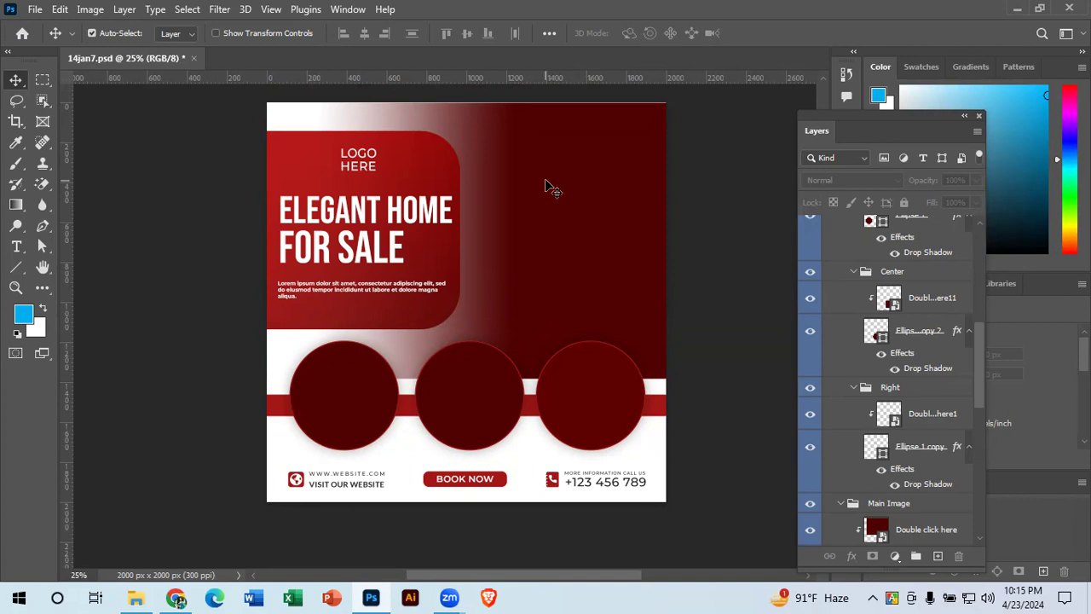
Step: Start a new document and set its size to 2000 by 2000 pixels
{"action": "key", "text": "ctrl"}
{"action": "key", "text": "ctrl+n"}
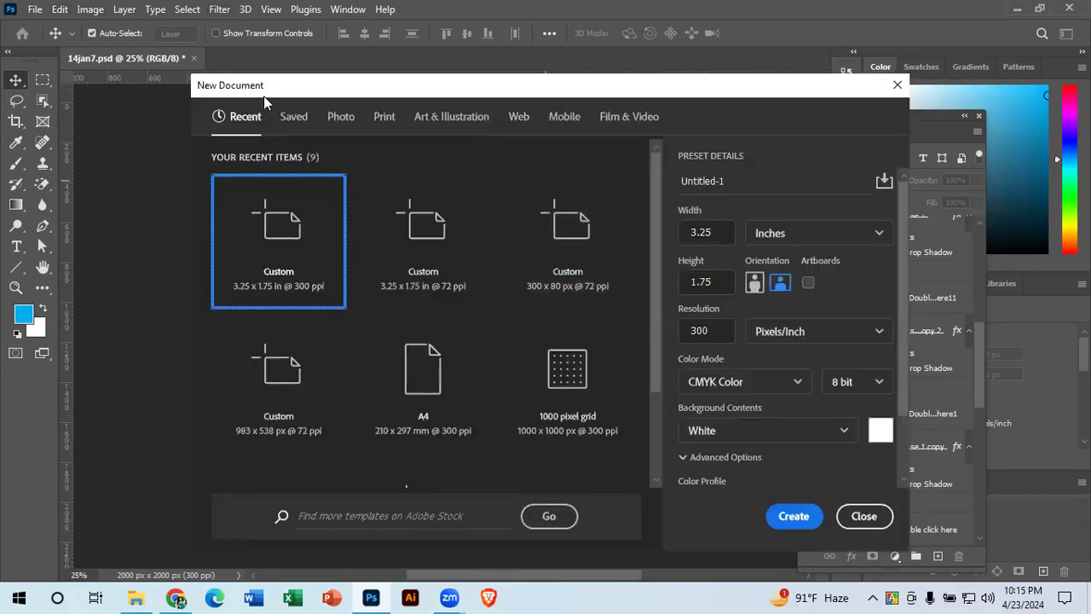
{"action": "left_click", "coordinate": [772, 237]}
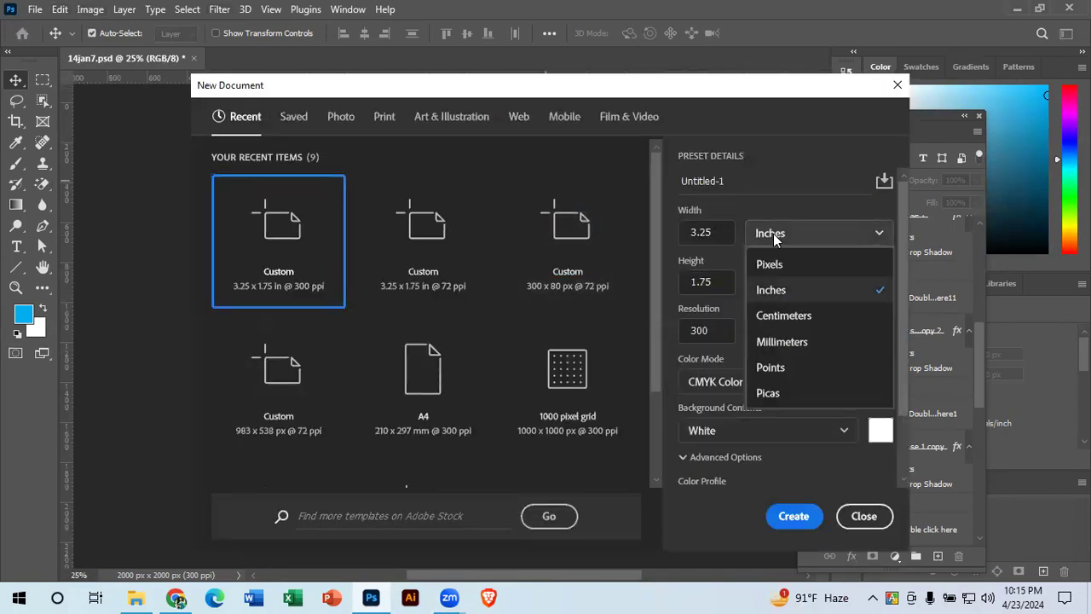
{"action": "left_click", "coordinate": [814, 266]}
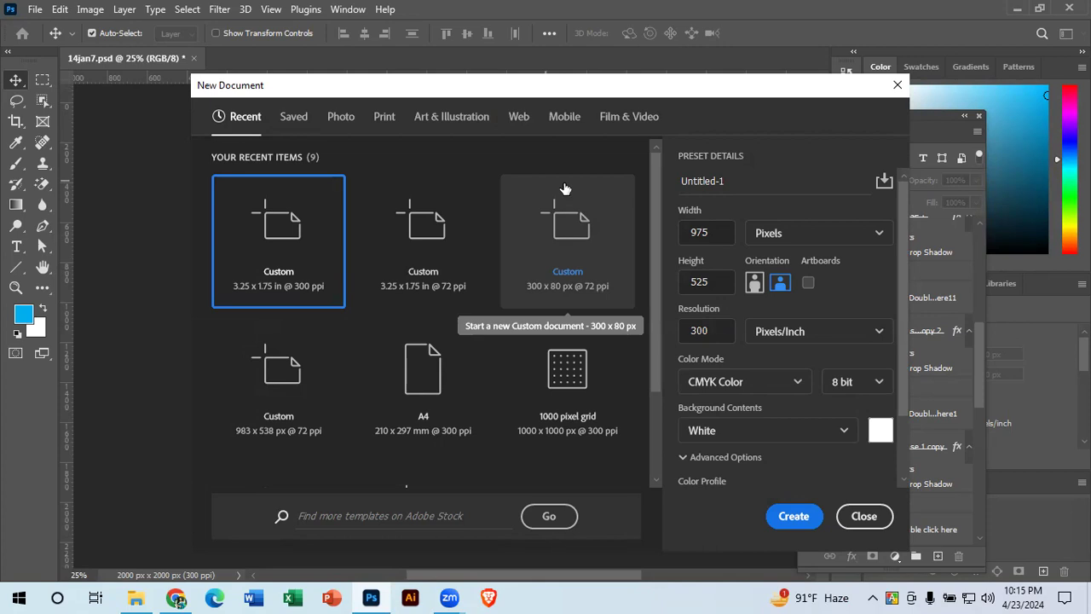
{"action": "double_click", "coordinate": [710, 235]}
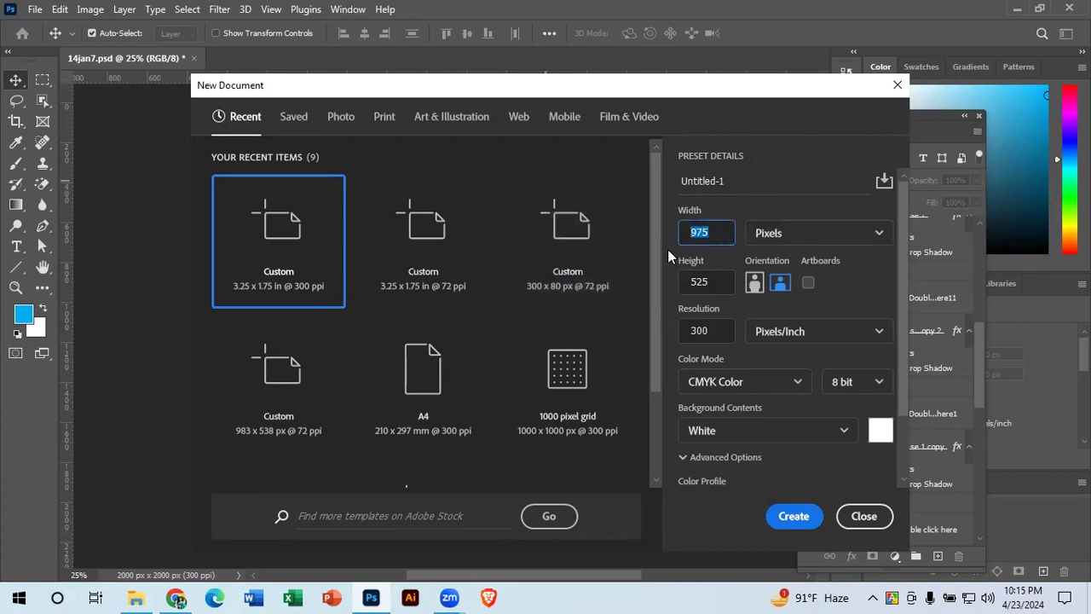
{"action": "type", "text": "2000"}
{"action": "left_click", "coordinate": [648, 285]}
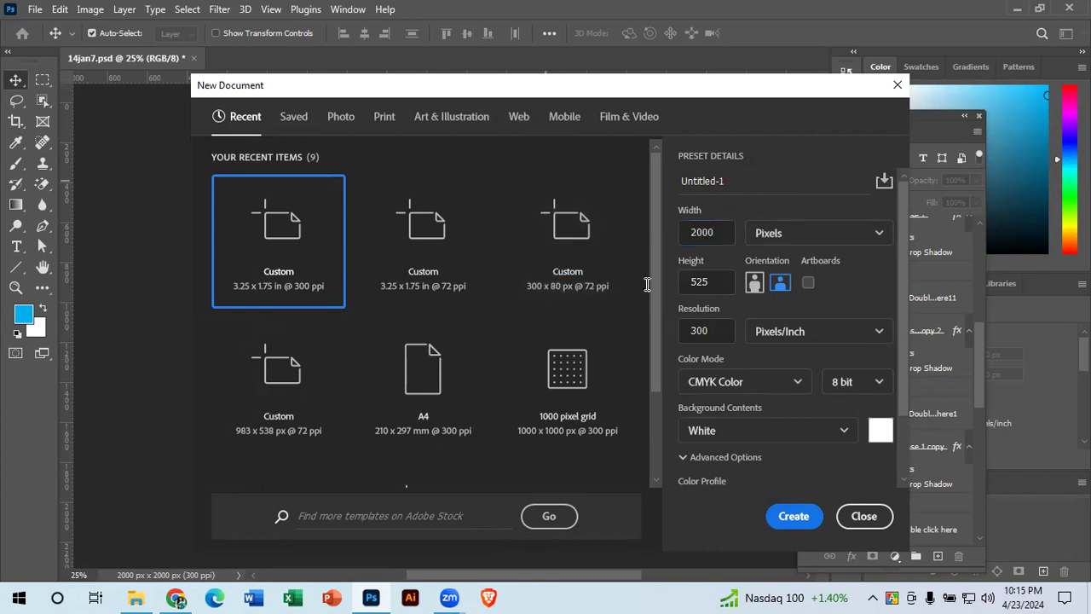
{"action": "double_click", "coordinate": [703, 282]}
{"action": "type", "text": "2000"}
{"action": "left_click", "coordinate": [725, 236]}
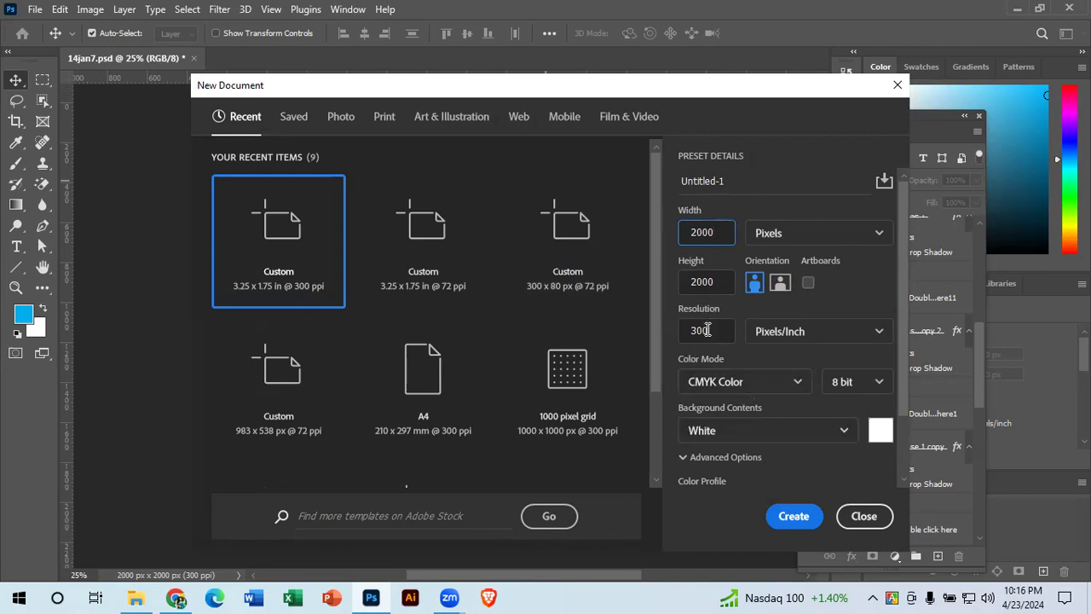
Step: Set the resolution to 72 pixels/inch and the color mode to RGB Color, and create the document
{"action": "left_click_drag", "start_coordinate": [707, 330], "coordinate": [674, 331]}
{"action": "type", "text": "72"}
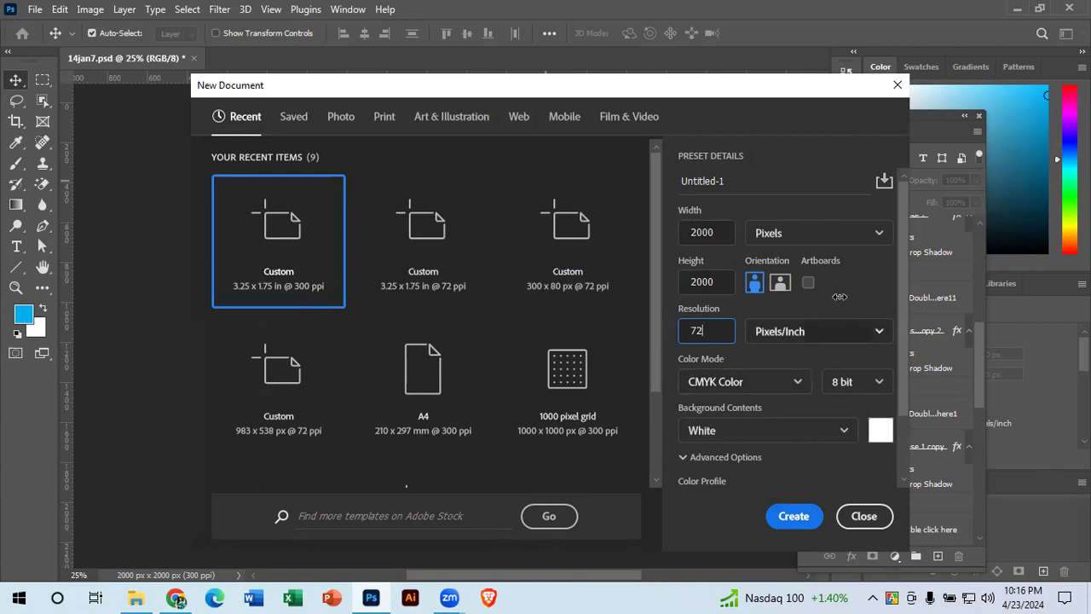
{"action": "scroll", "coordinate": [901, 347], "scroll_direction": "down", "scroll_amount": 3}
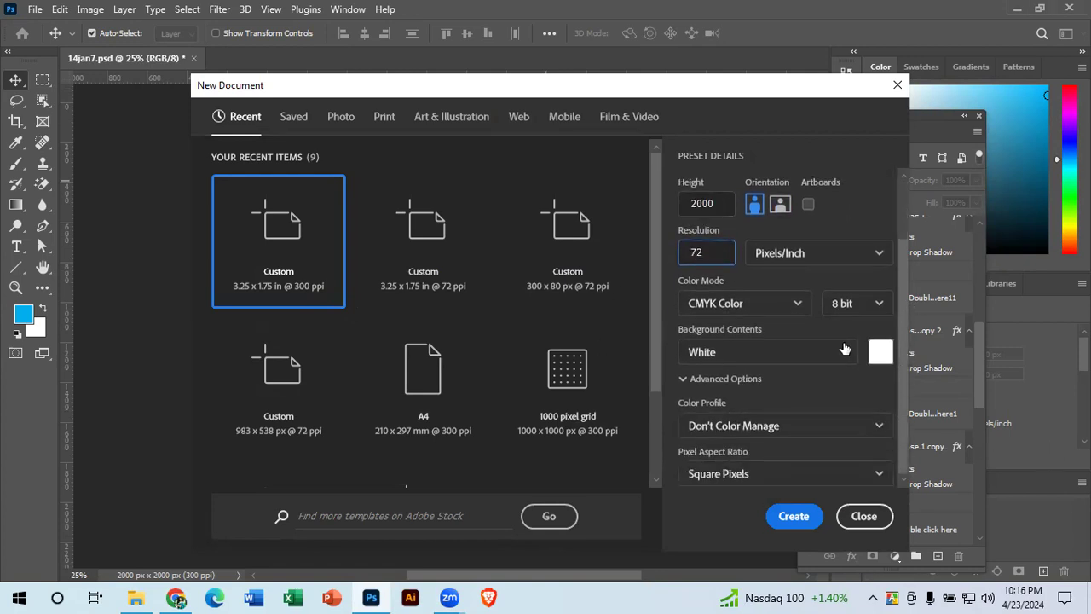
{"action": "left_click", "coordinate": [738, 298]}
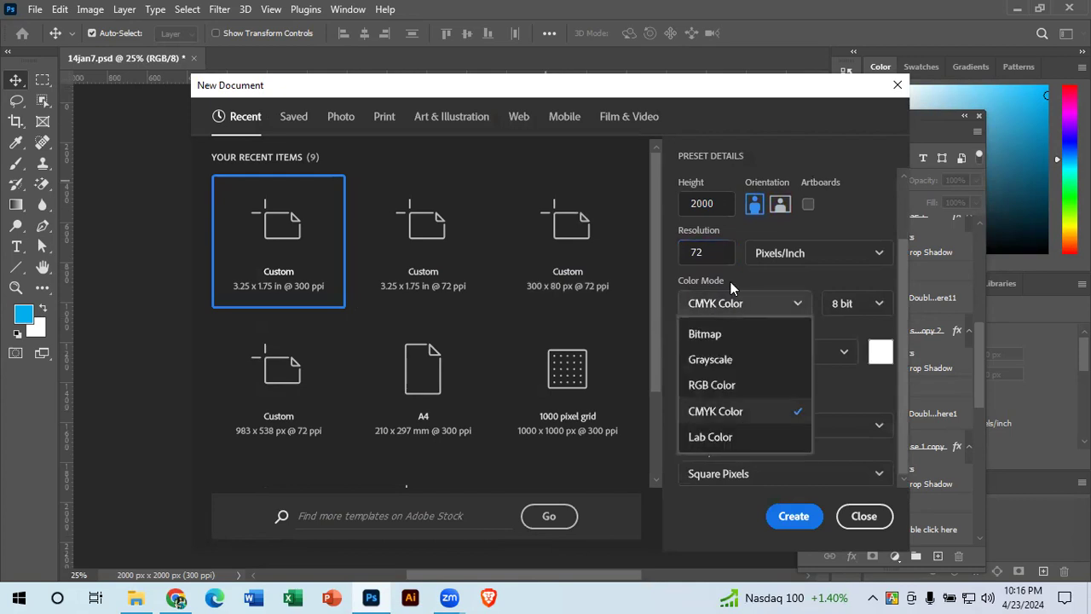
{"action": "left_click", "coordinate": [735, 386]}
{"action": "scroll", "coordinate": [821, 341], "scroll_direction": "up", "scroll_amount": 3}
{"action": "scroll", "coordinate": [822, 298], "scroll_direction": "down", "scroll_amount": 3}
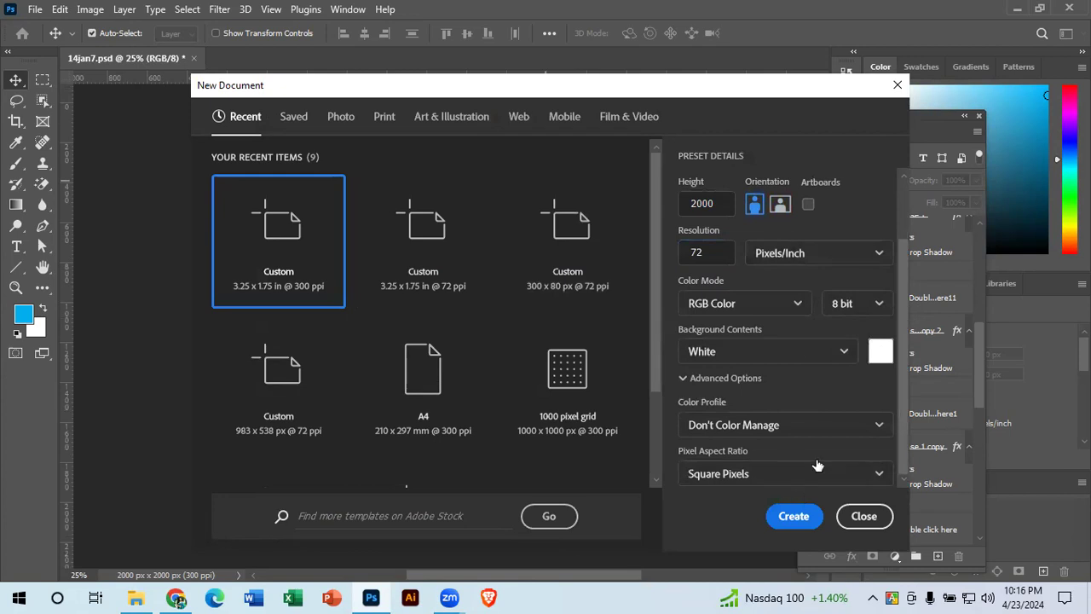
{"action": "left_click", "coordinate": [802, 516]}
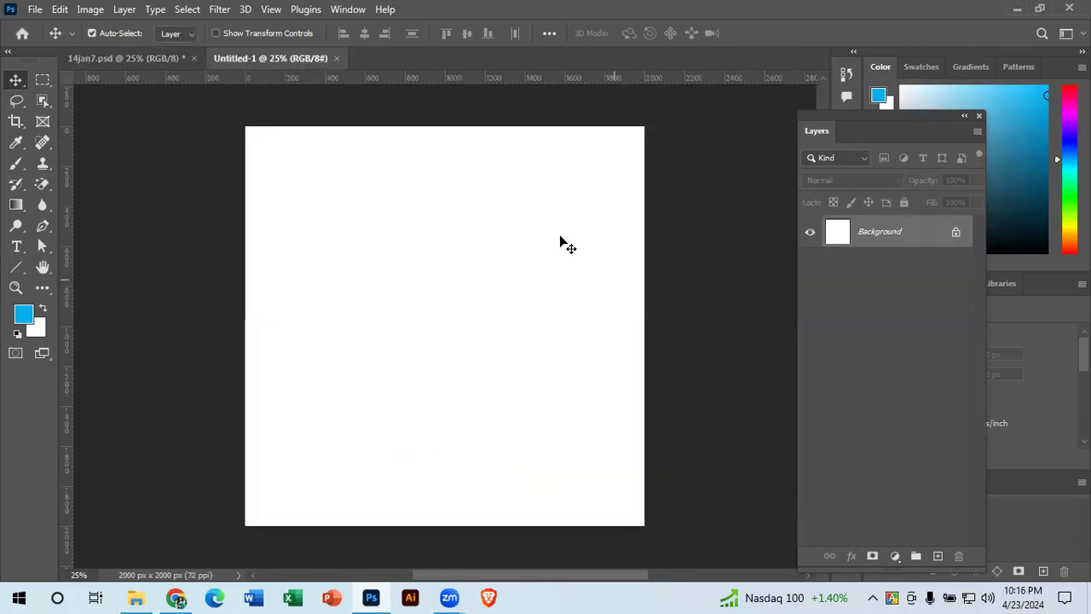
Step: Replace the locked Background layer with a new layer filled with white
{"action": "left_click_drag", "start_coordinate": [580, 271], "coordinate": [547, 316]}
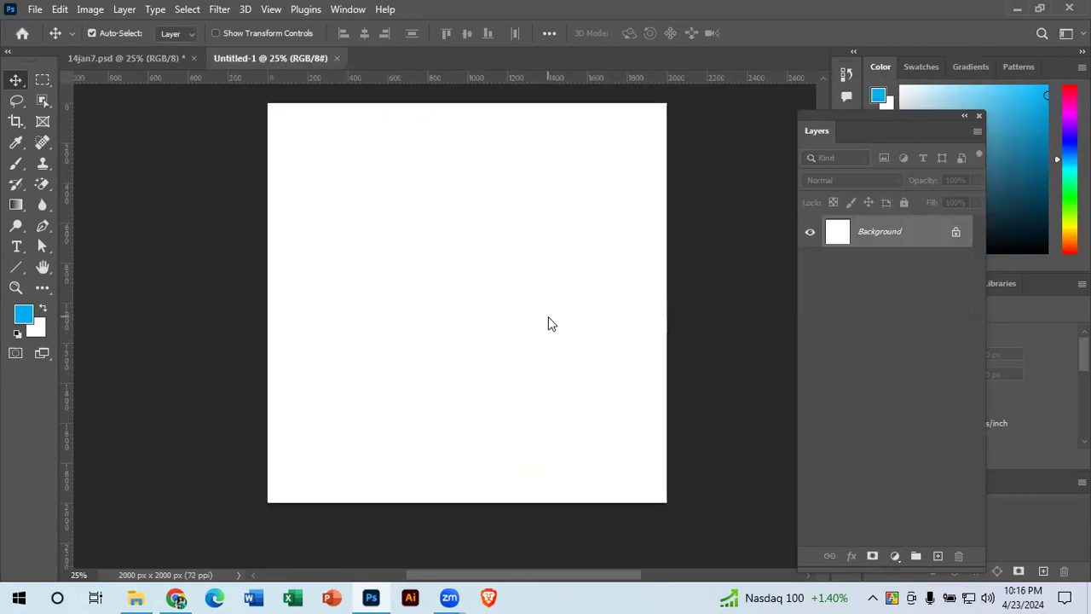
{"action": "key", "text": "ctrl+minus"}
{"action": "key", "text": "ctrl+plus"}
{"action": "mouse_move", "coordinate": [489, 353]}
{"action": "left_mouse_down"}
{"action": "mouse_move", "coordinate": [516, 361]}
{"action": "mouse_move", "coordinate": [509, 355]}
{"action": "left_mouse_up"}
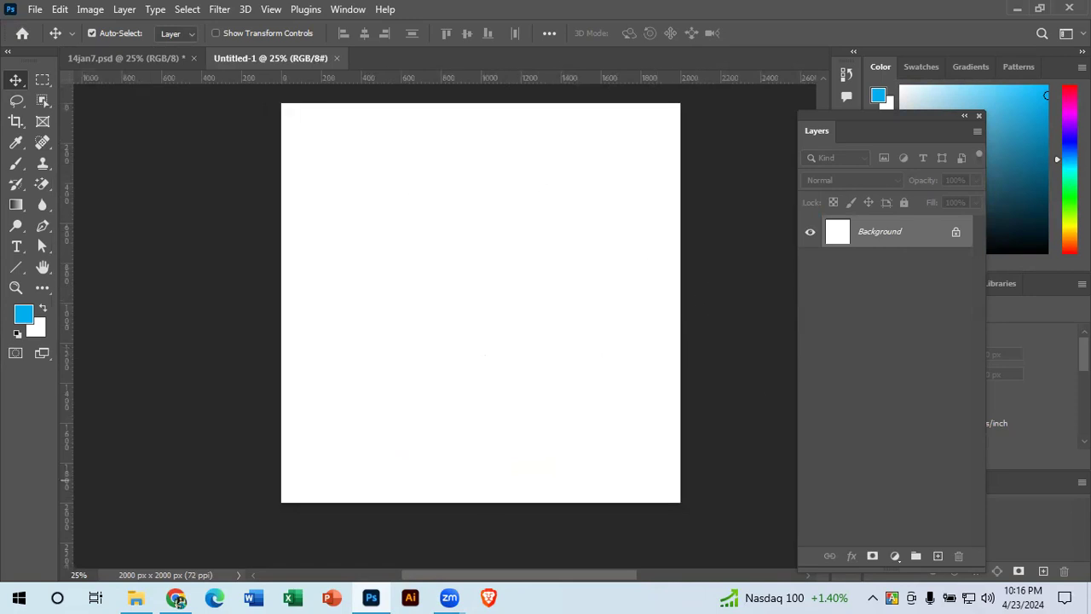
{"action": "left_click_drag", "start_coordinate": [847, 111], "coordinate": [883, 36]}
{"action": "left_click", "coordinate": [973, 482]}
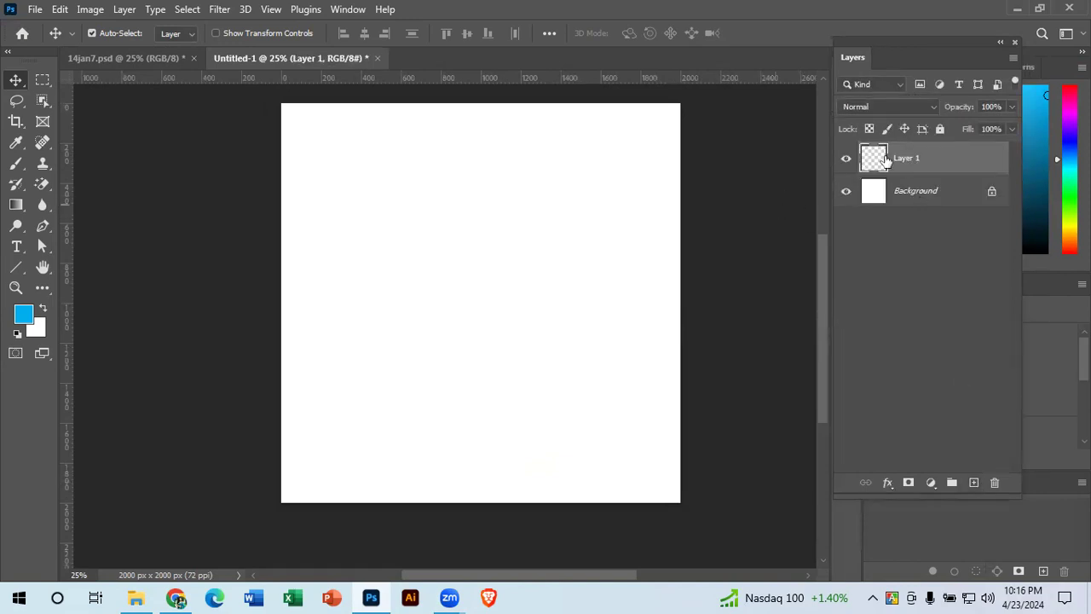
{"action": "key", "text": "alt+BackSpace"}
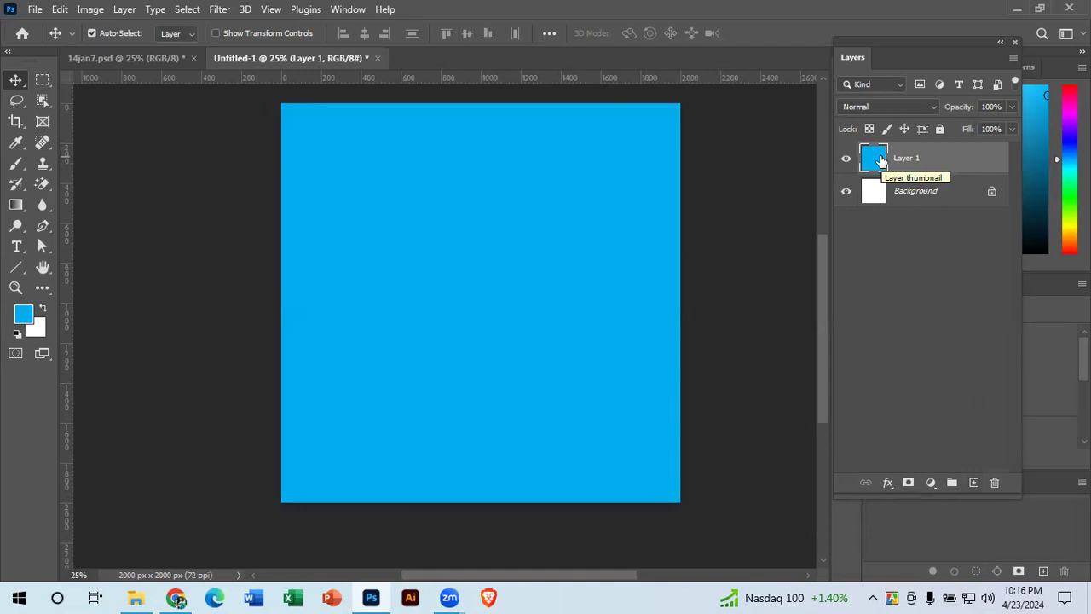
{"action": "key", "text": "ctrl+BackSpace"}
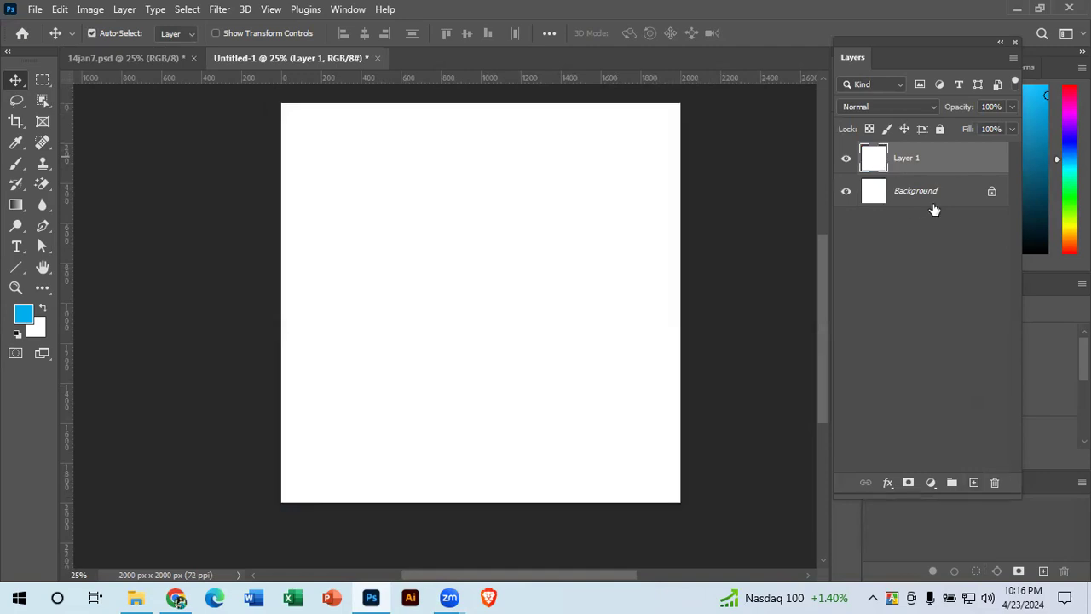
{"action": "left_click", "coordinate": [992, 189]}
{"action": "left_click_drag", "start_coordinate": [982, 193], "coordinate": [994, 482]}
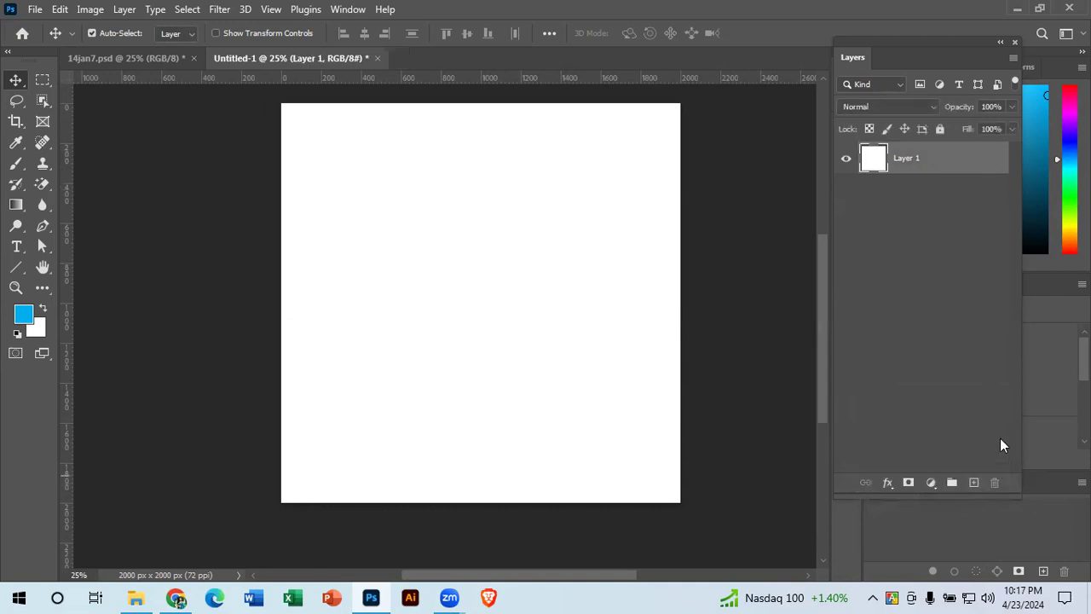
Step: Put the white layer into a group and name the group Background
{"action": "right_click", "coordinate": [946, 160]}
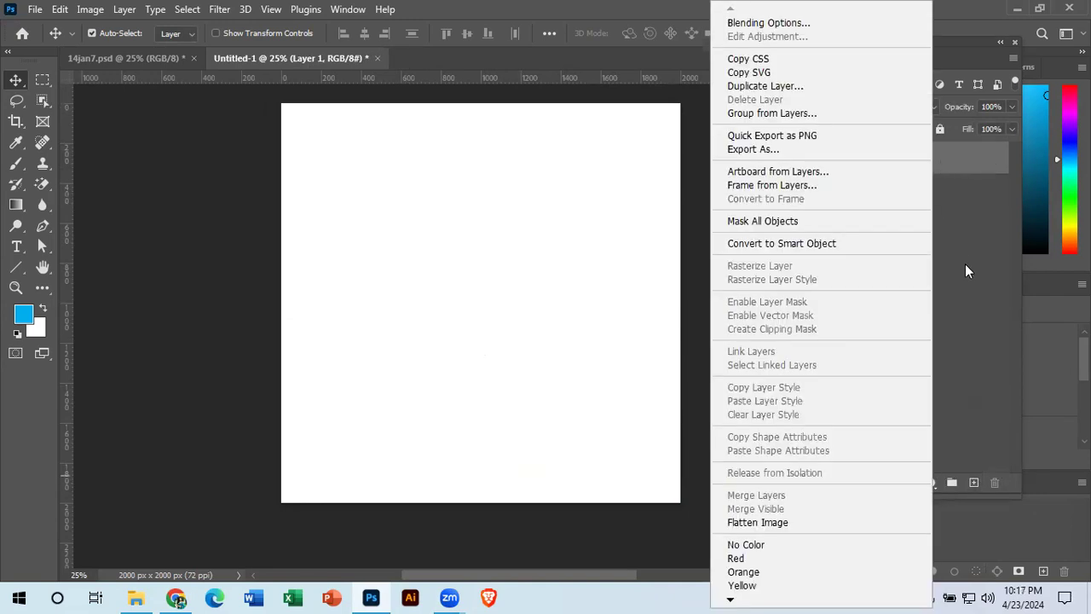
{"action": "left_click", "coordinate": [966, 264]}
{"action": "key", "text": "ctrl+g"}
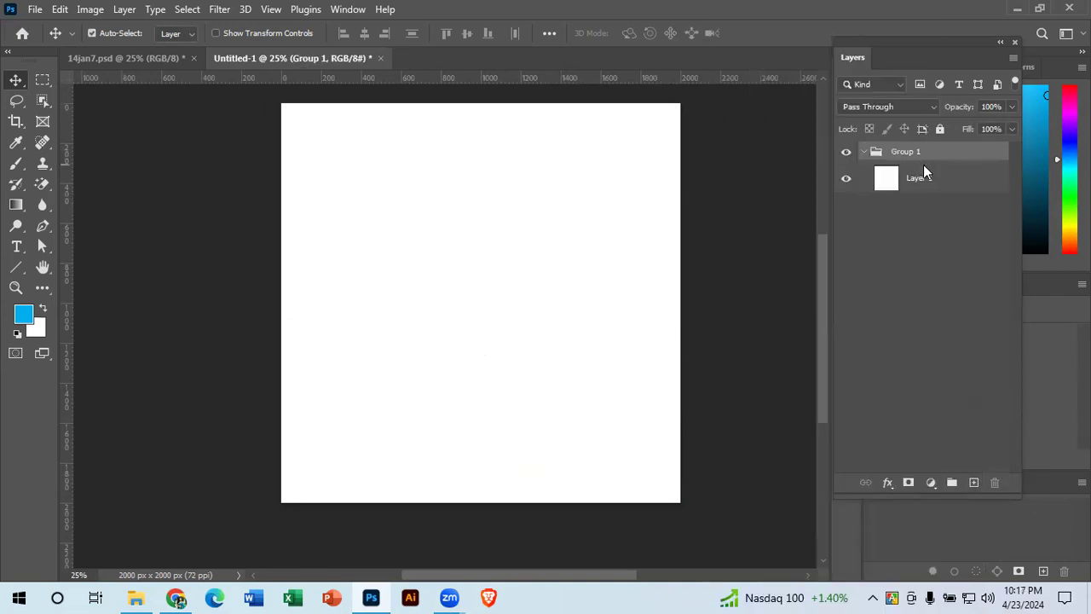
{"action": "double_click", "coordinate": [917, 154]}
{"action": "key", "text": "ctrl"}
{"action": "type", "text": "Background"}
{"action": "key", "text": "Return"}
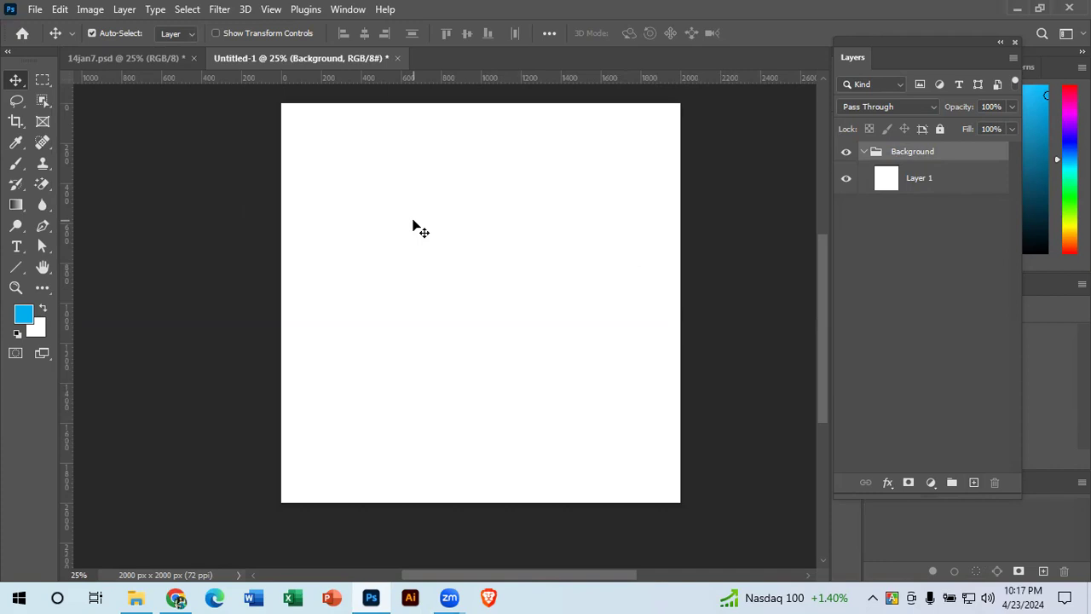
Step: Create a 100 by 100 px rectangle from its center in the upper-left area of the canvas
{"action": "mouse_move", "coordinate": [424, 265]}
{"action": "left_mouse_down"}
{"action": "mouse_move", "coordinate": [423, 294]}
{"action": "mouse_move", "coordinate": [421, 282]}
{"action": "left_mouse_up"}
{"action": "left_click_drag", "start_coordinate": [521, 379], "coordinate": [525, 366]}
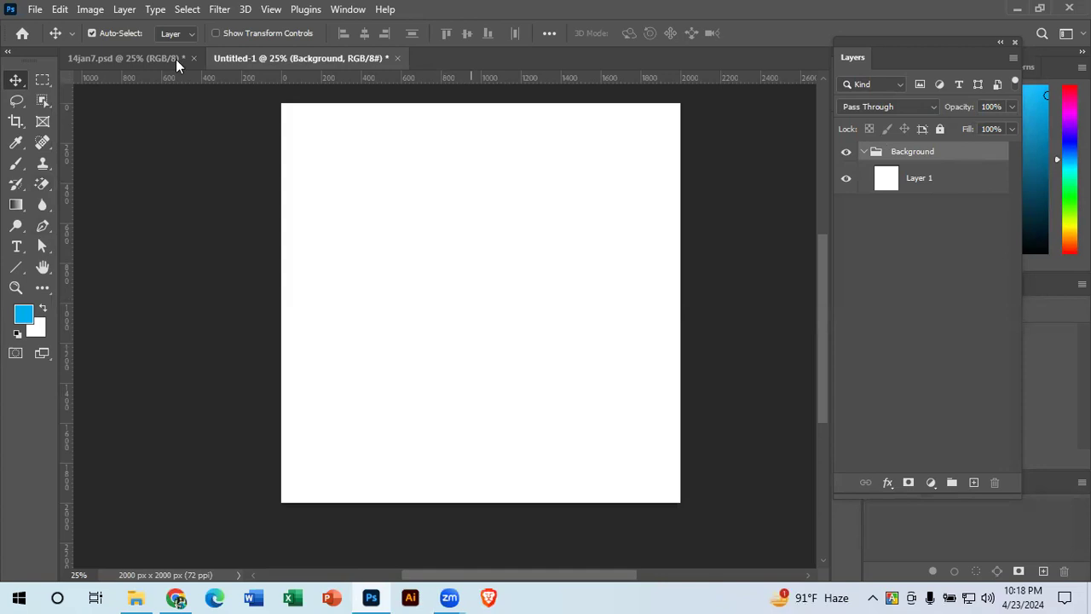
{"action": "left_click", "coordinate": [22, 269]}
{"action": "left_click", "coordinate": [108, 265]}
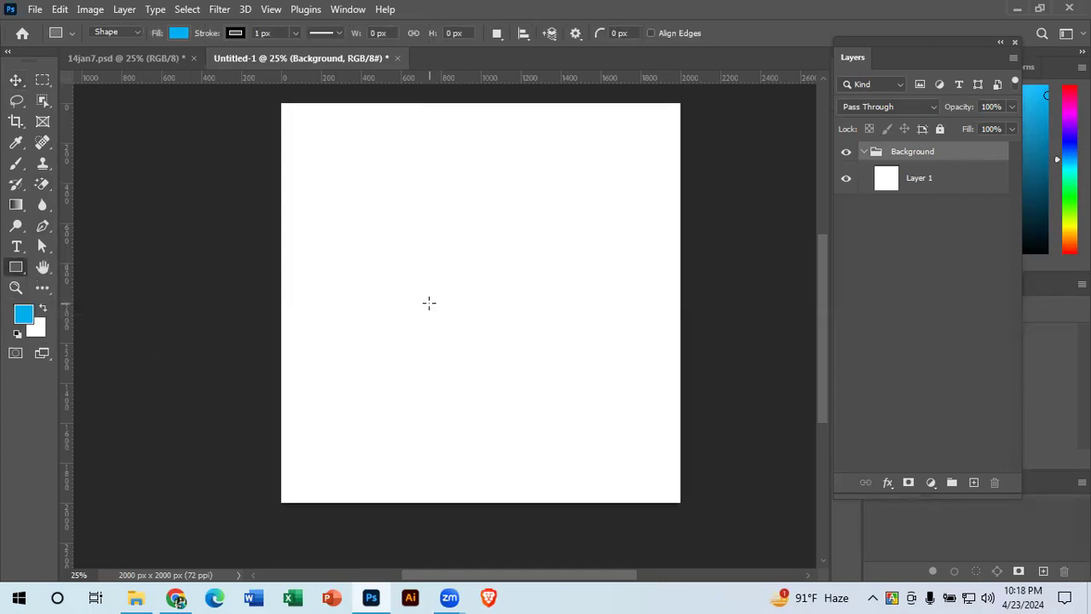
{"action": "left_click", "coordinate": [341, 227]}
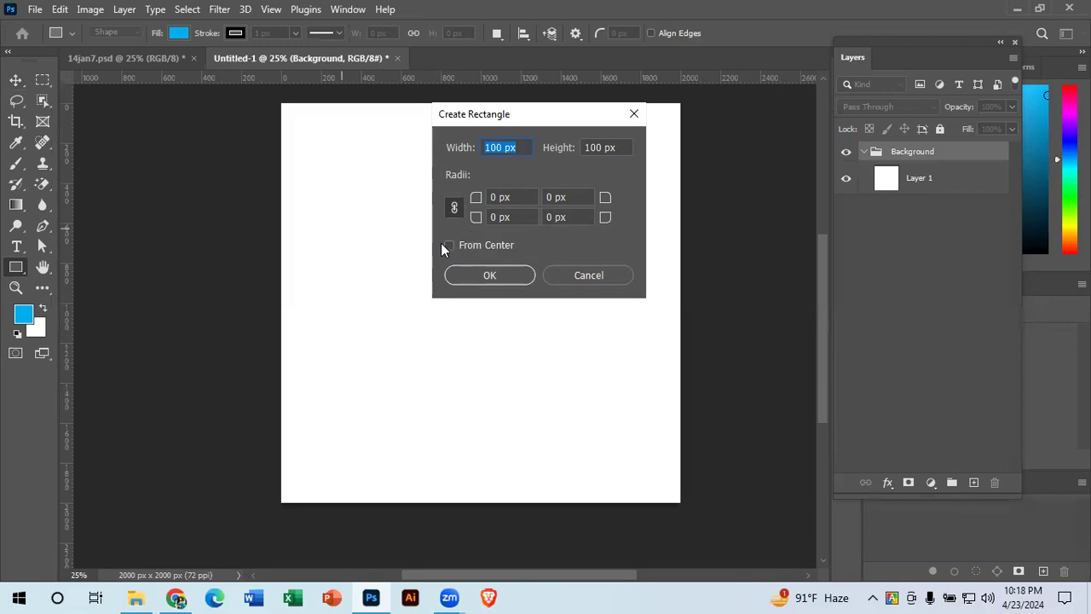
{"action": "left_click", "coordinate": [464, 246]}
{"action": "left_click", "coordinate": [473, 276]}
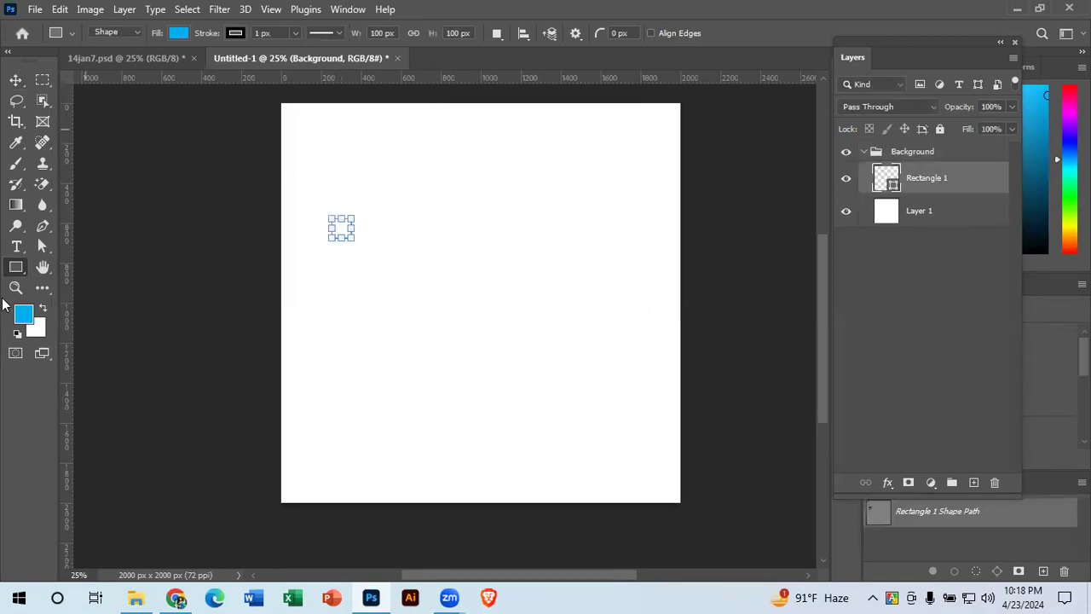
Step: Fill the small square with bright blue and move its layer out of and above the Background group
{"action": "double_click", "coordinate": [893, 188]}
{"action": "left_click_drag", "start_coordinate": [449, 180], "coordinate": [589, 104]}
{"action": "left_click", "coordinate": [696, 141]}
{"action": "left_click_drag", "start_coordinate": [940, 178], "coordinate": [950, 149]}
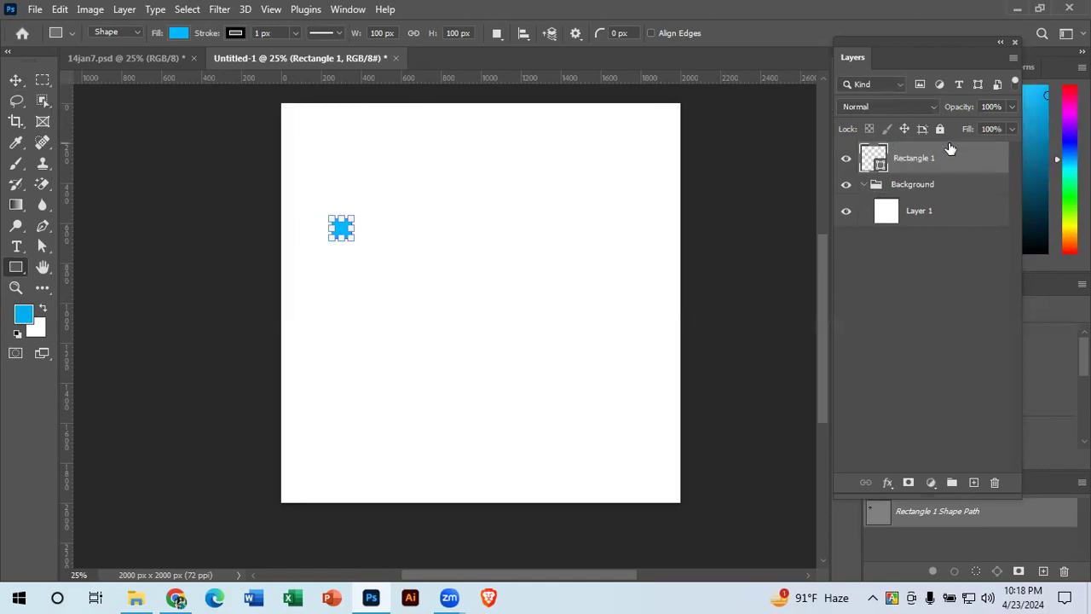
Step: Fit the blue square into the canvas's top-left corner, place guides along its inner edges, and move it to the bottom-right corner
{"action": "left_click", "coordinate": [15, 79]}
{"action": "left_click", "coordinate": [263, 237]}
{"action": "left_click_drag", "start_coordinate": [324, 269], "coordinate": [397, 296]}
{"action": "left_click_drag", "start_coordinate": [424, 264], "coordinate": [377, 151]}
{"action": "left_click_drag", "start_coordinate": [72, 199], "coordinate": [374, 141]}
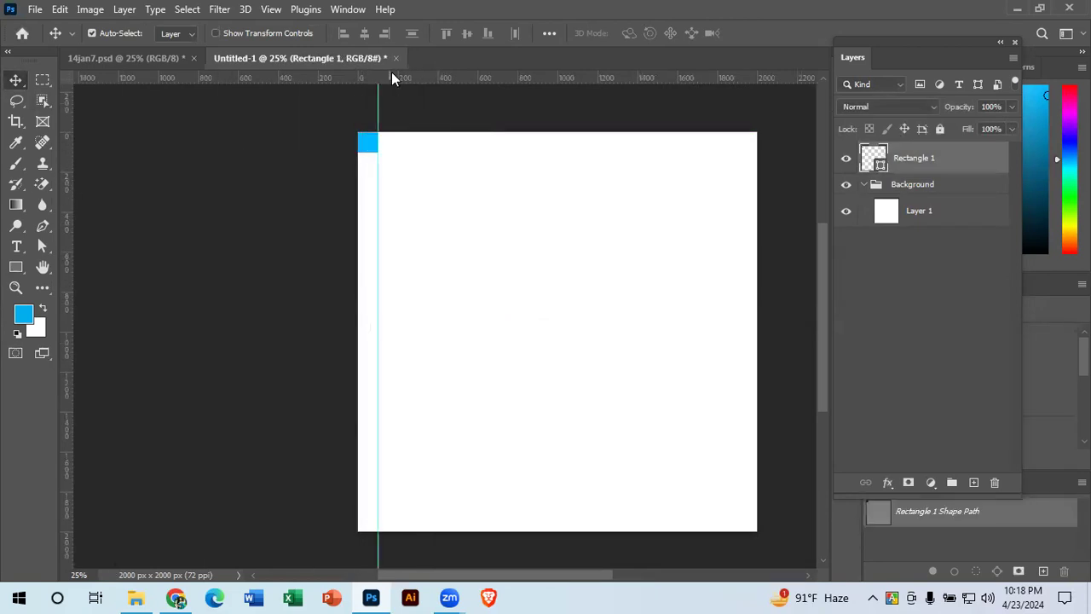
{"action": "left_click_drag", "start_coordinate": [391, 81], "coordinate": [750, 529]}
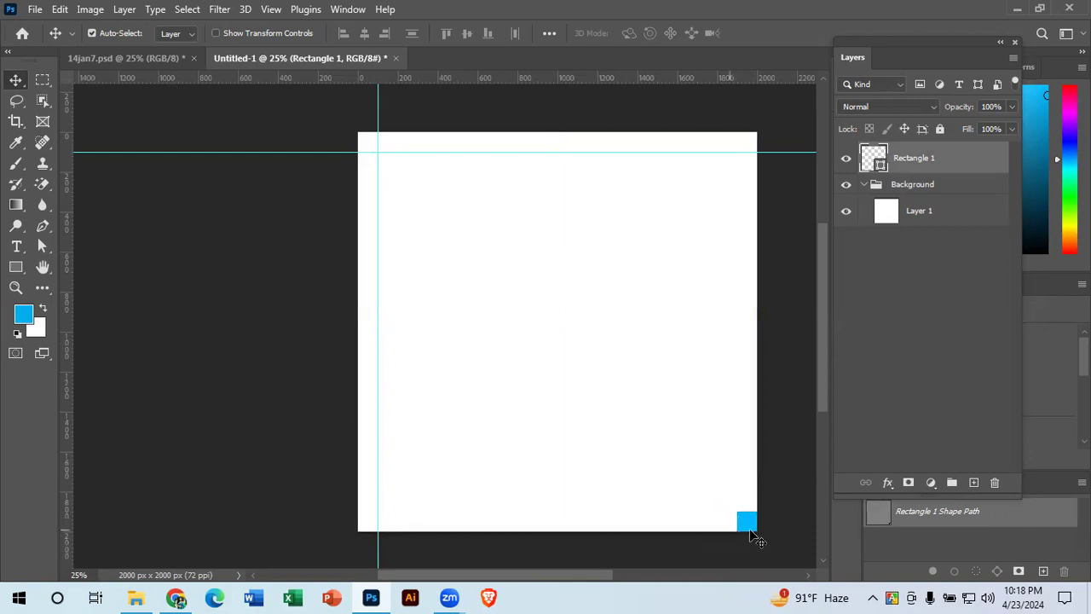
Step: Place right and bottom margin guides along the square's inner edges in the bottom-right corner, and delete the square
{"action": "left_click_drag", "start_coordinate": [68, 384], "coordinate": [738, 453]}
{"action": "left_click_drag", "start_coordinate": [649, 76], "coordinate": [514, 344]}
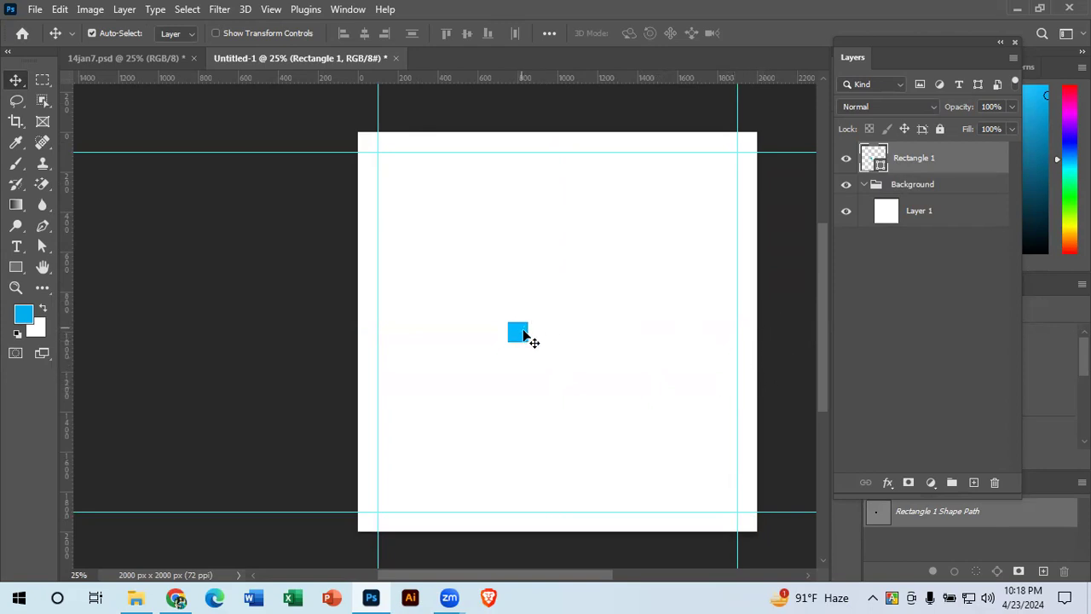
{"action": "left_click_drag", "start_coordinate": [526, 336], "coordinate": [584, 335]}
{"action": "key", "text": "Delete"}
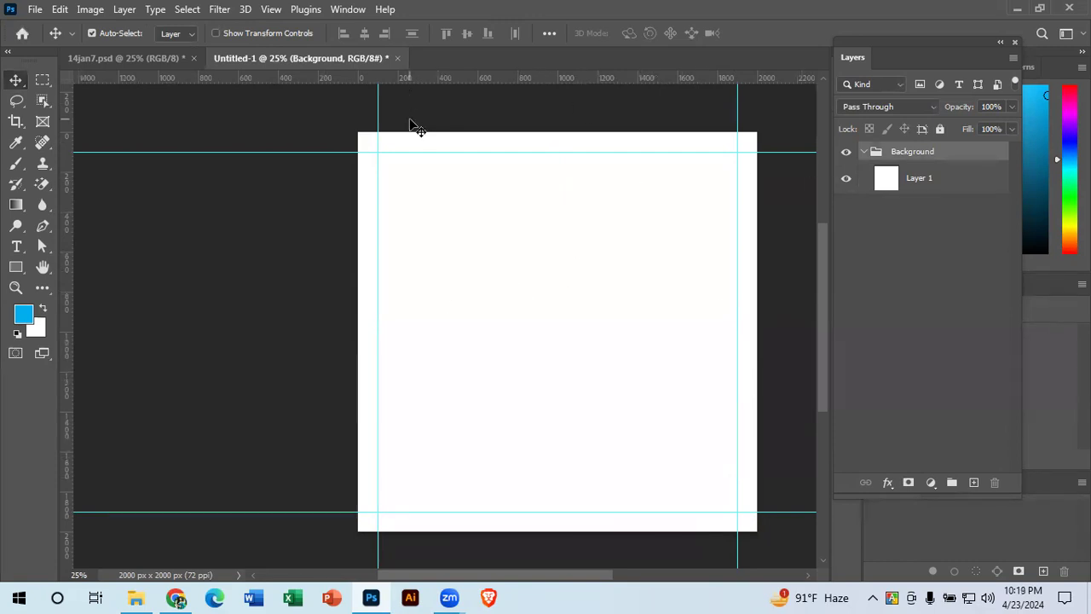
{"action": "key", "text": "ctrl+minus"}
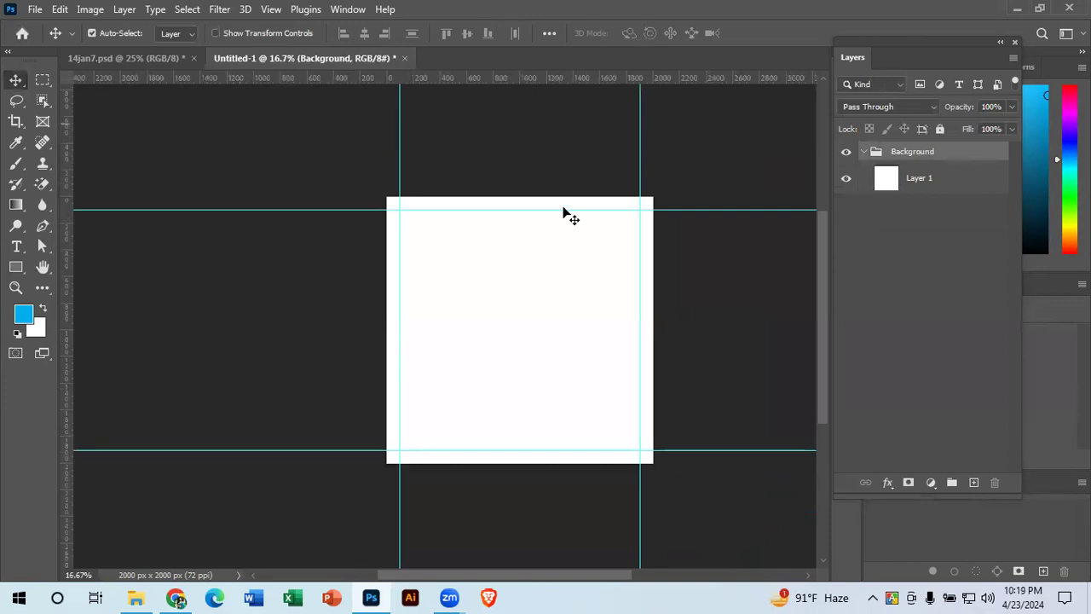
{"action": "left_click_drag", "start_coordinate": [305, 144], "coordinate": [633, 524]}
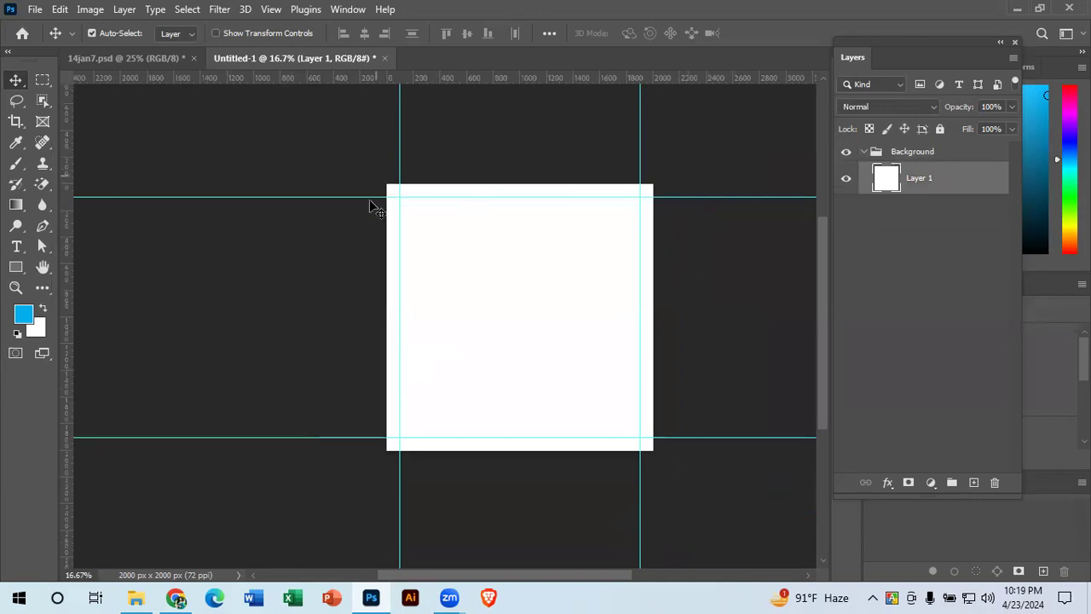
Step: Switch to the 14jan7.psd document and place guides along the left, bottom and right margins of its content
{"action": "left_click", "coordinate": [151, 59]}
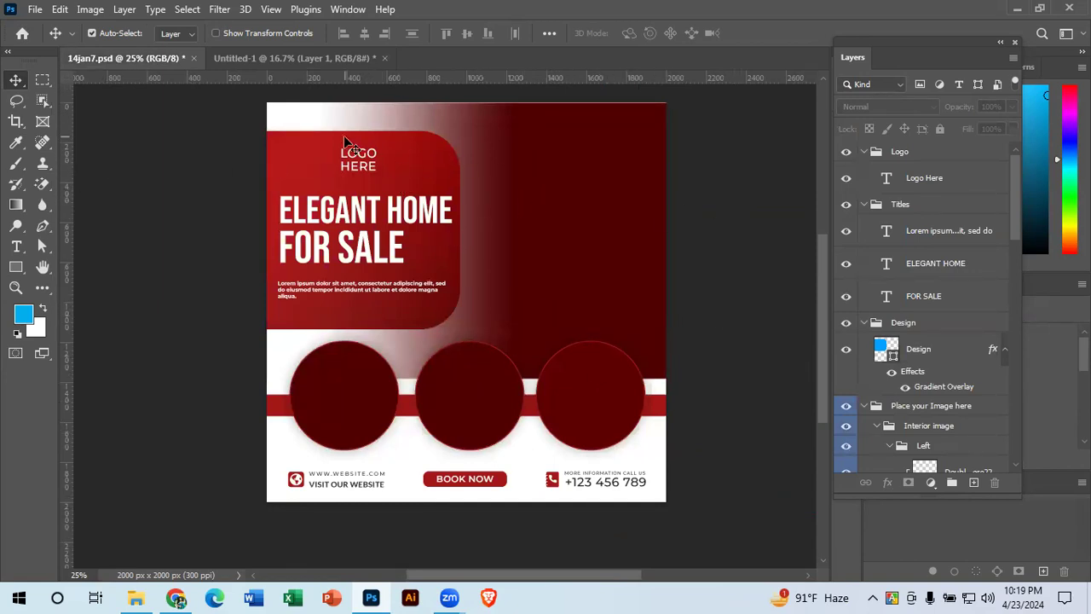
{"action": "left_click_drag", "start_coordinate": [67, 232], "coordinate": [280, 250]}
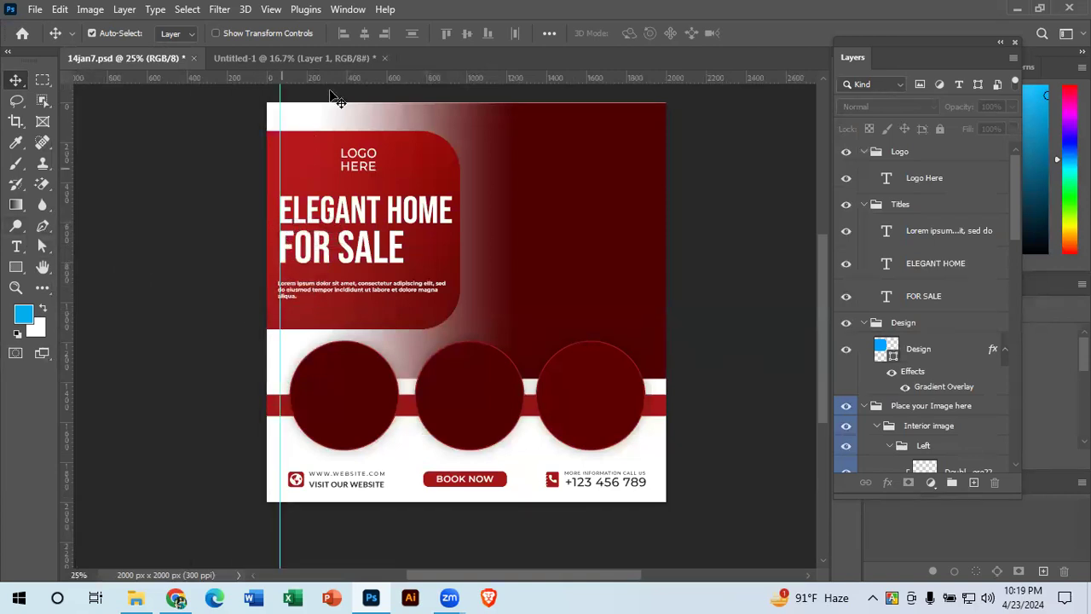
{"action": "left_click_drag", "start_coordinate": [361, 78], "coordinate": [332, 487]}
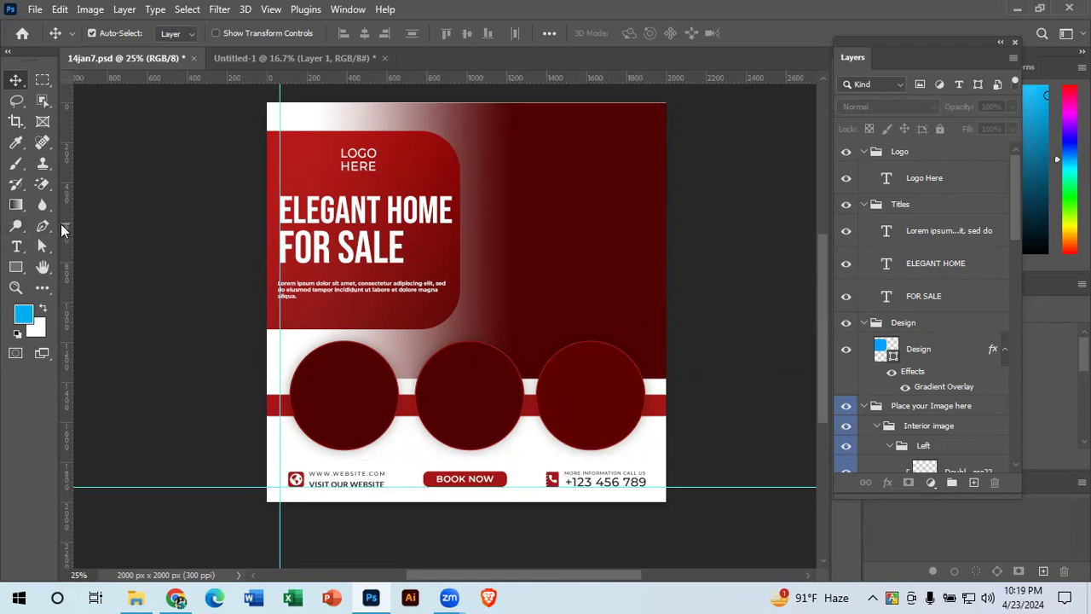
{"action": "left_click_drag", "start_coordinate": [64, 223], "coordinate": [648, 392]}
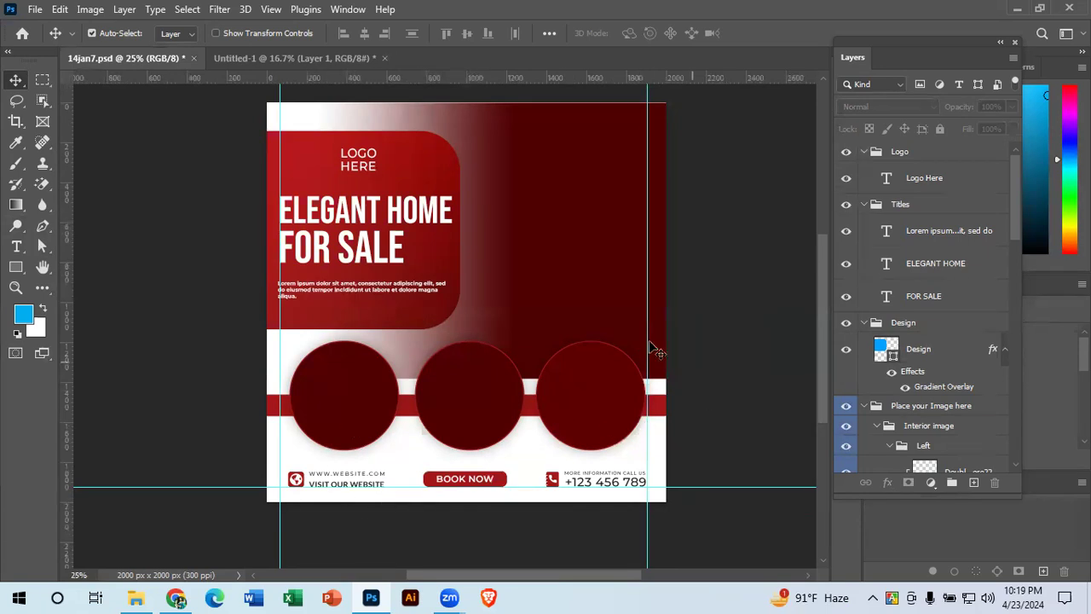
Step: Move the right margin guide of the 14jan7.psd design slightly outward toward the canvas edge
{"action": "left_click", "coordinate": [284, 436]}
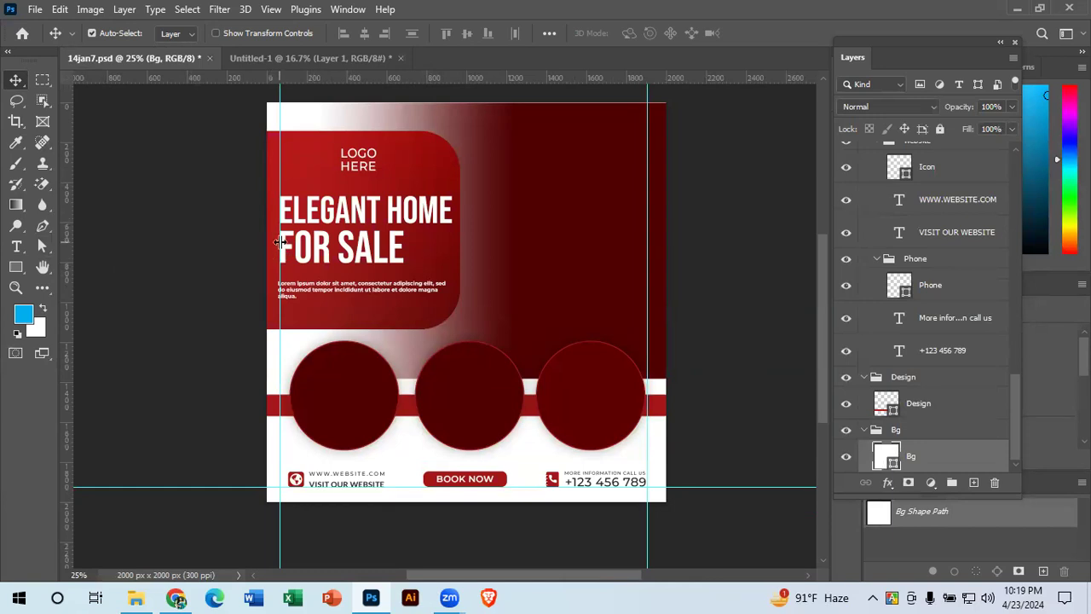
{"action": "left_click_drag", "start_coordinate": [648, 351], "coordinate": [654, 350]}
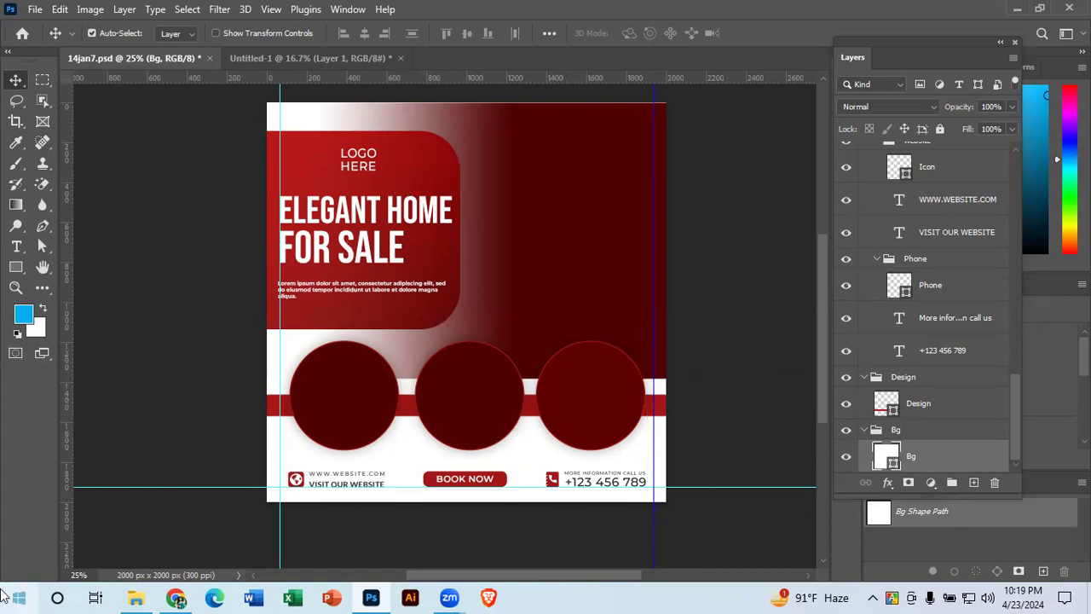
Step: Switch to the Untitled-1 document and check its canvas size without changing it
{"action": "left_click", "coordinate": [338, 57]}
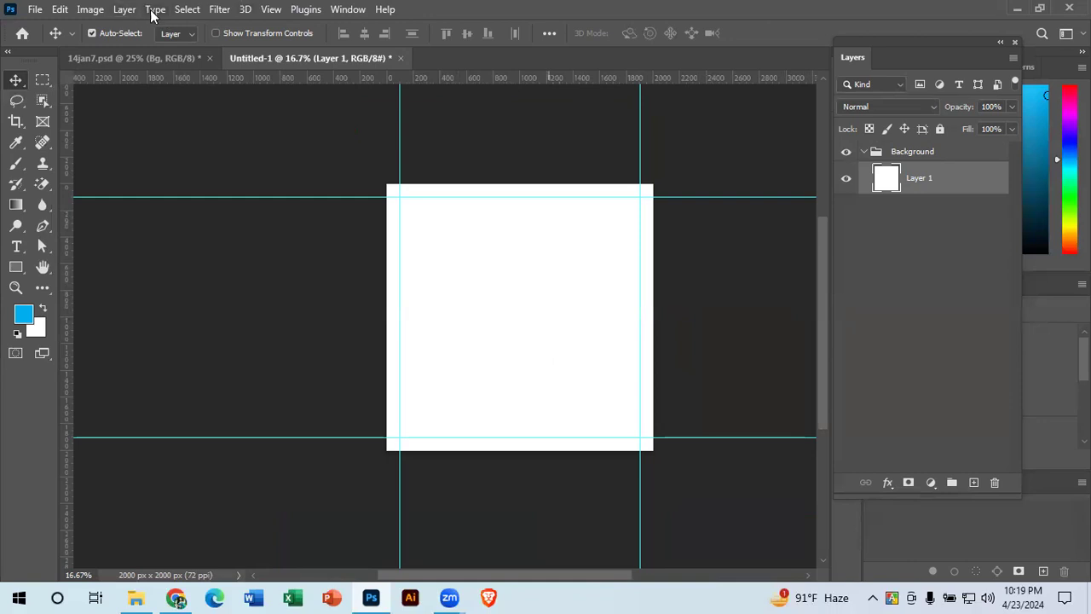
{"action": "left_click", "coordinate": [92, 10]}
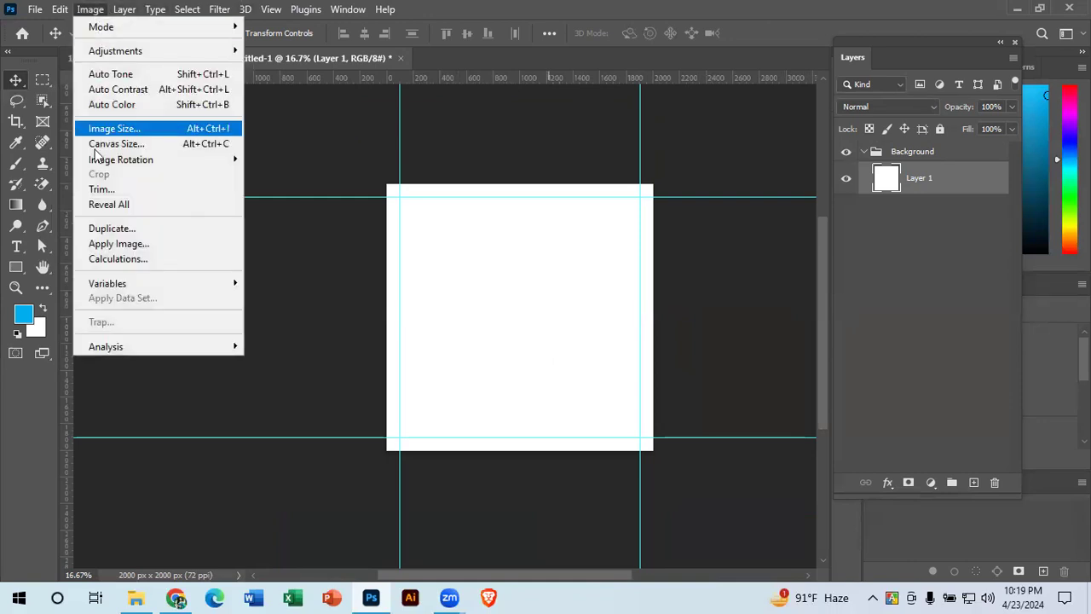
{"action": "left_click", "coordinate": [140, 145]}
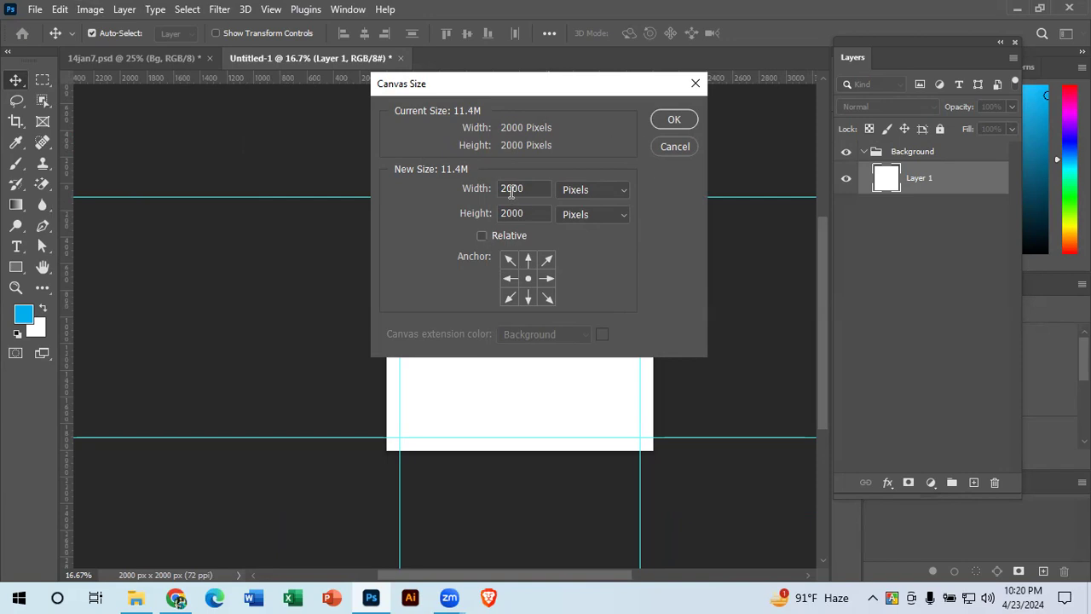
{"action": "left_click", "coordinate": [686, 147]}
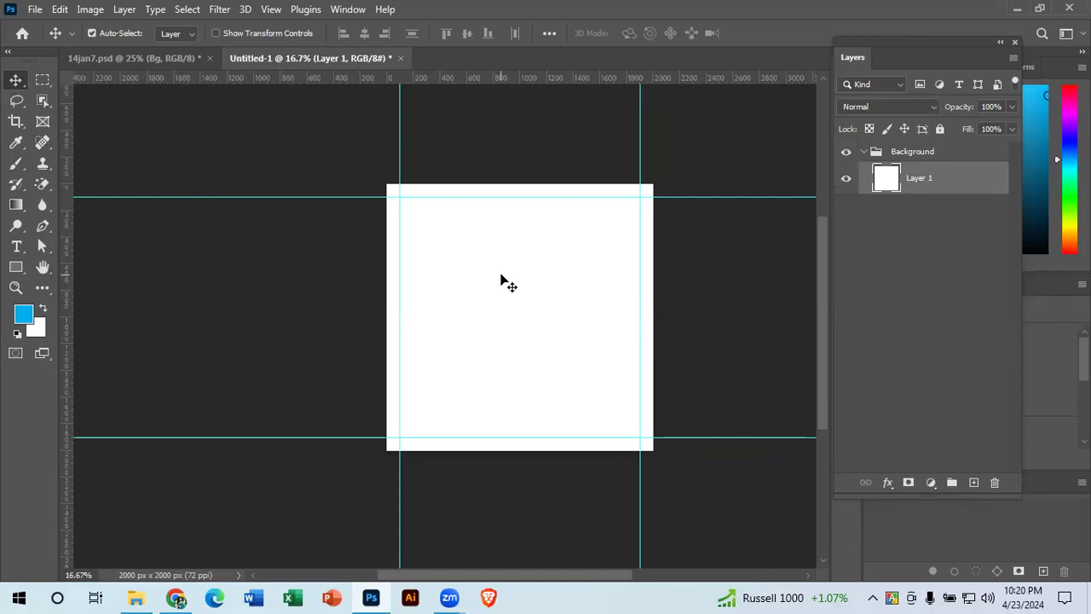
{"action": "scroll", "coordinate": [503, 281], "scroll_direction": "up", "scroll_amount": 1}
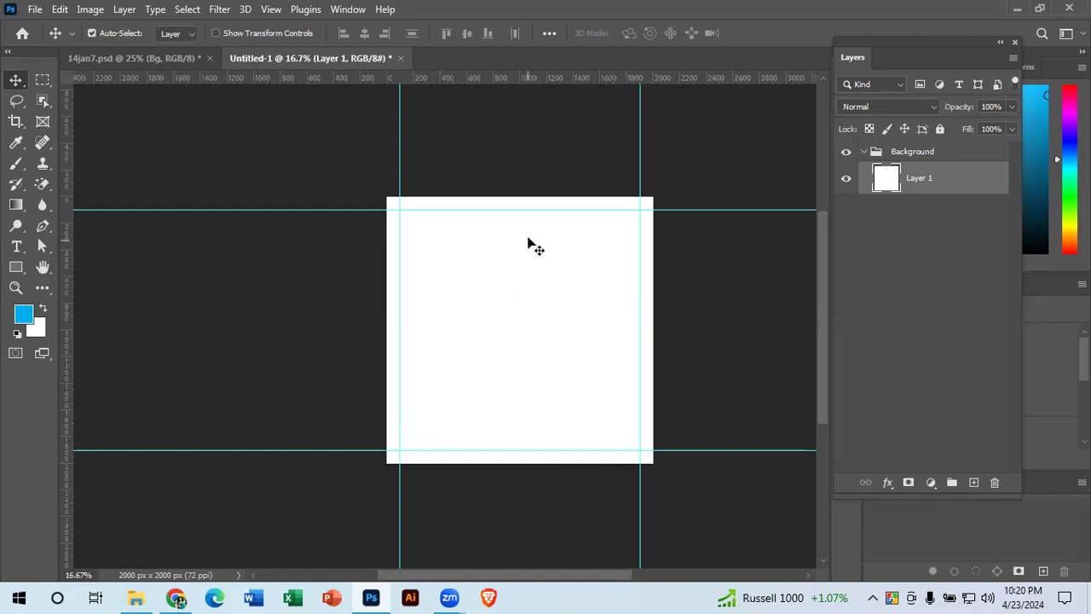
Step: Return to the 14jan7.psd document, hide its guides, and select the Design layer of the horizontal red band
{"action": "left_click", "coordinate": [162, 57]}
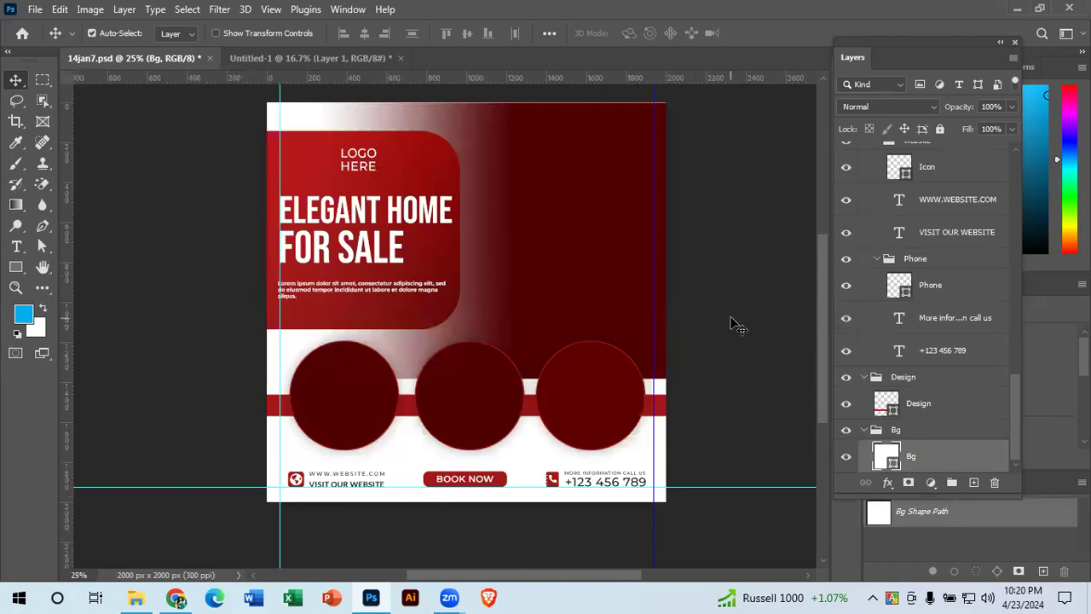
{"action": "key", "text": "alt+v"}
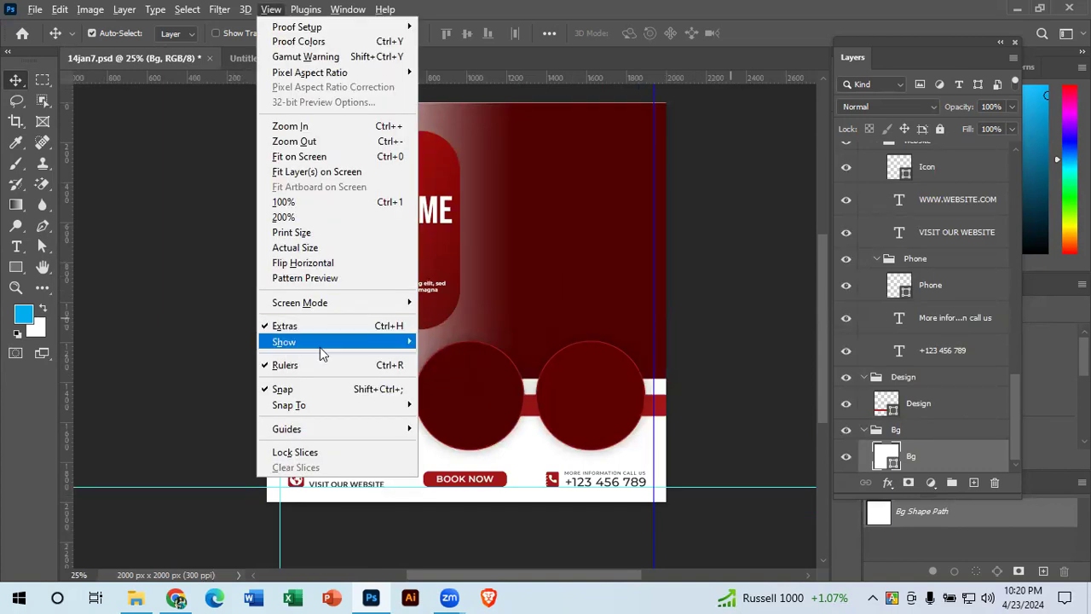
{"action": "mouse_move", "coordinate": [320, 347]}
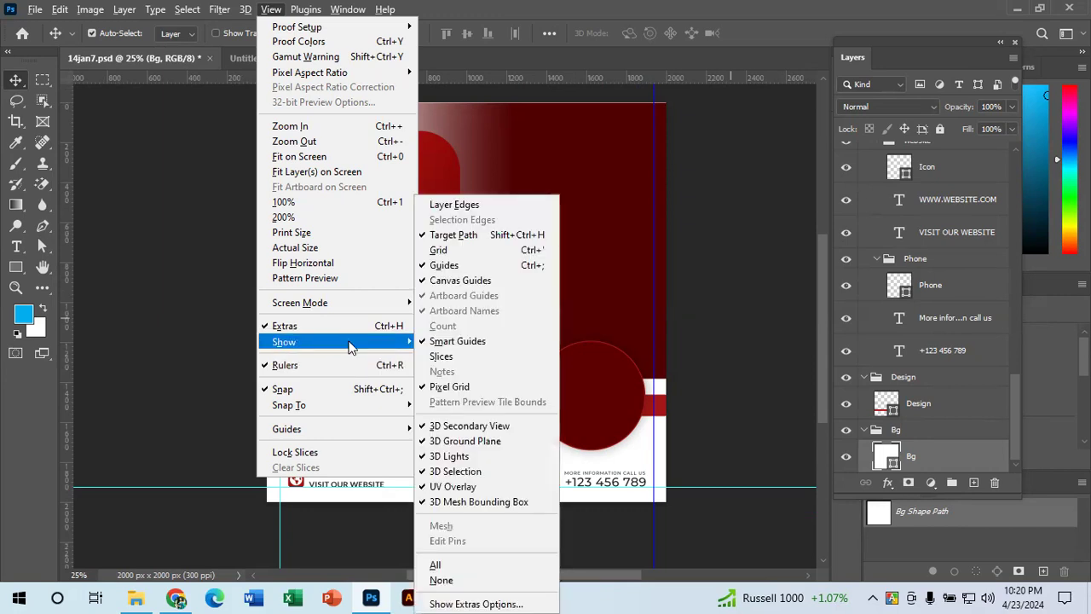
{"action": "left_click", "coordinate": [491, 265]}
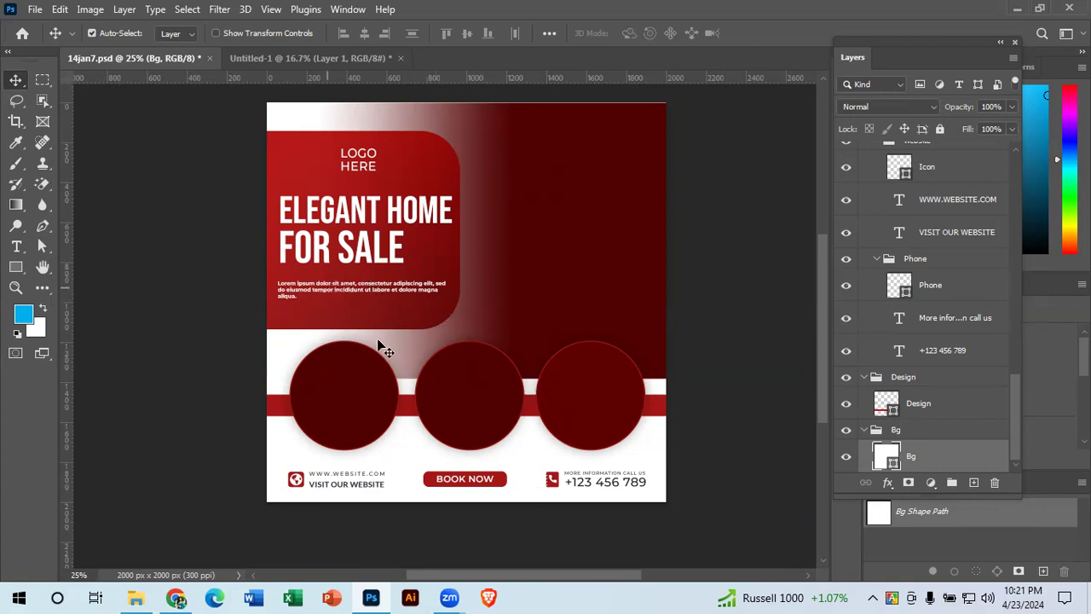
{"action": "left_click", "coordinate": [648, 230]}
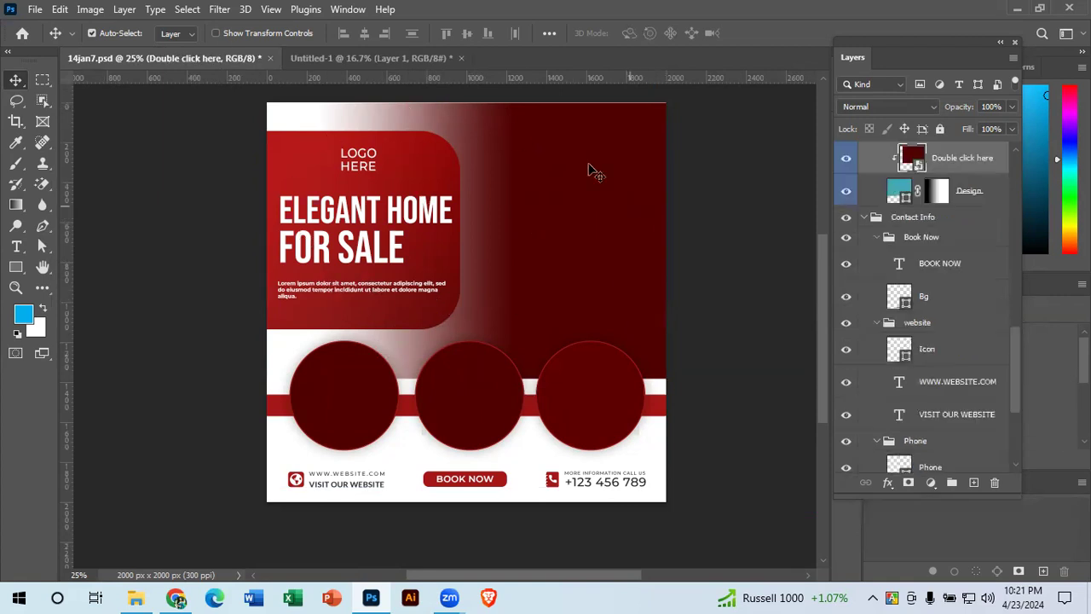
{"action": "left_click", "coordinate": [657, 417]}
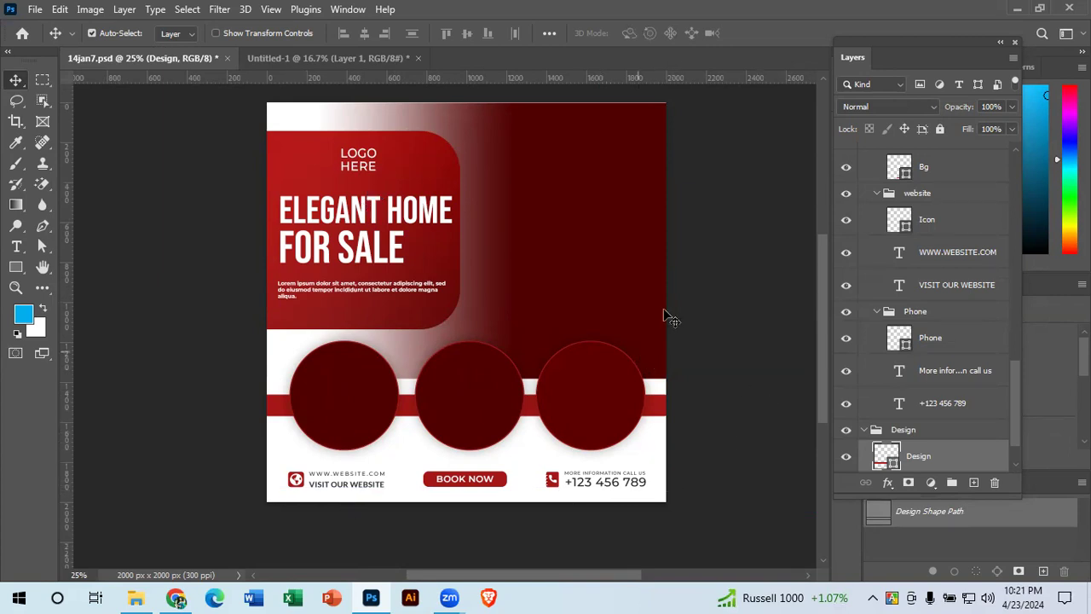
Step: Switch to Chrome, search Google for pexels, close the notepad.pw tab, and open the Pexels website
{"action": "left_click", "coordinate": [177, 597]}
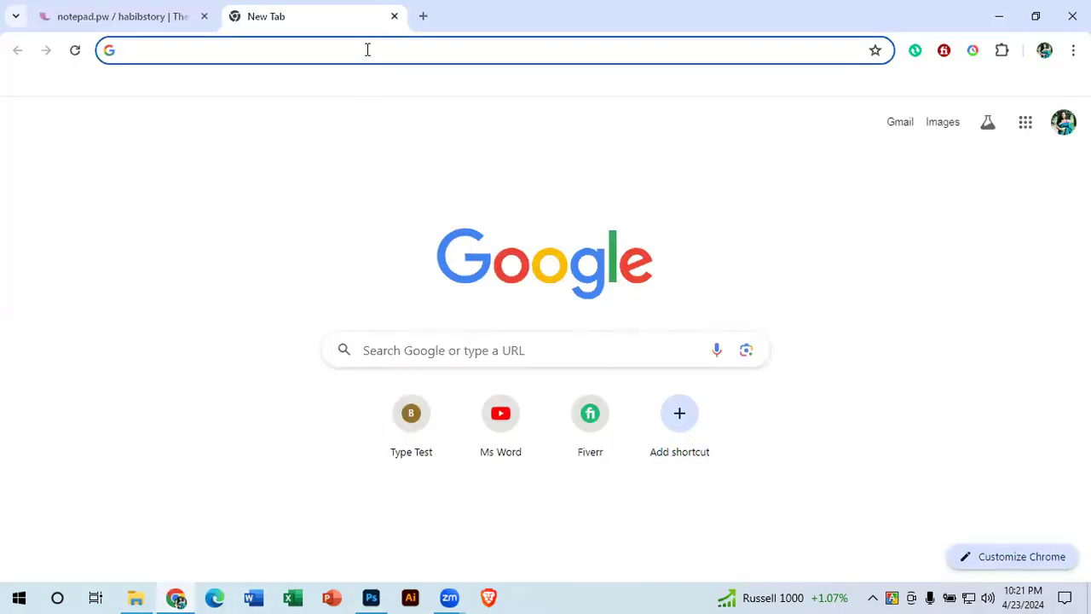
{"action": "type", "text": "pexels"}
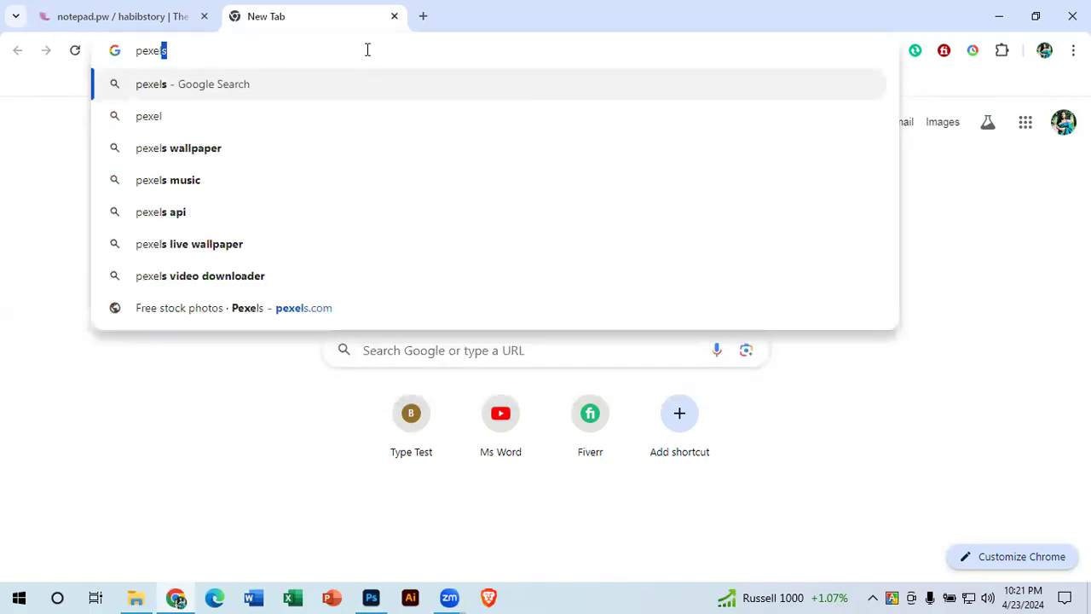
{"action": "key", "text": "Return"}
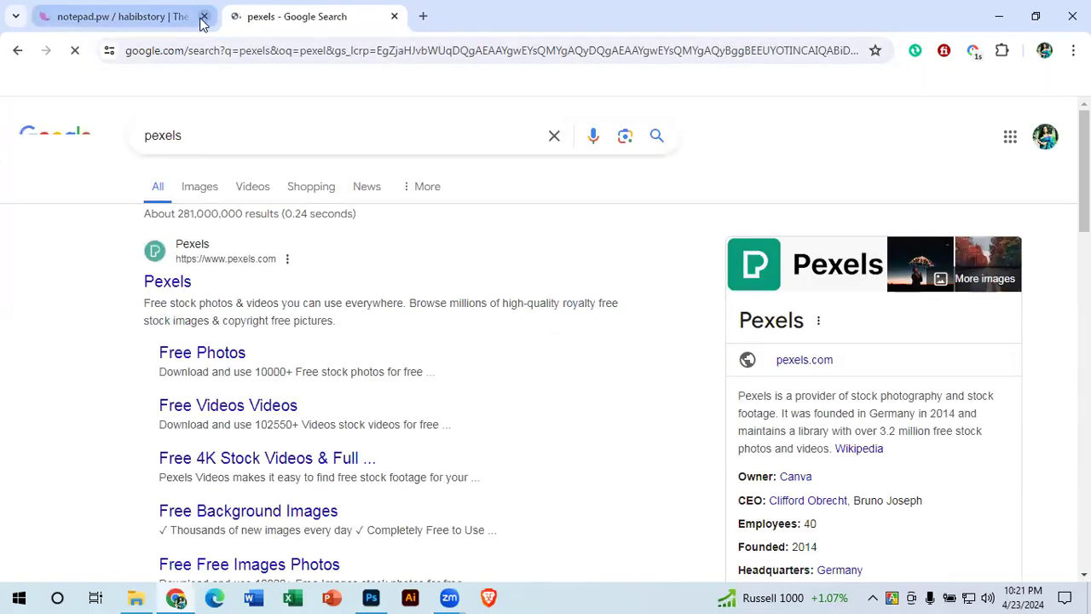
{"action": "left_click", "coordinate": [204, 17]}
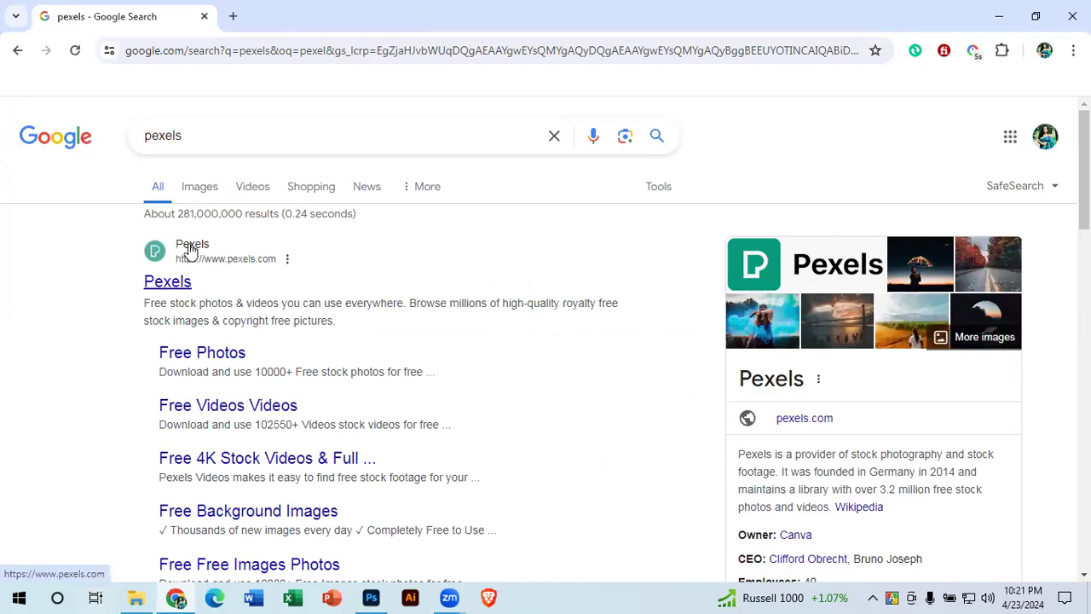
{"action": "left_click", "coordinate": [178, 282]}
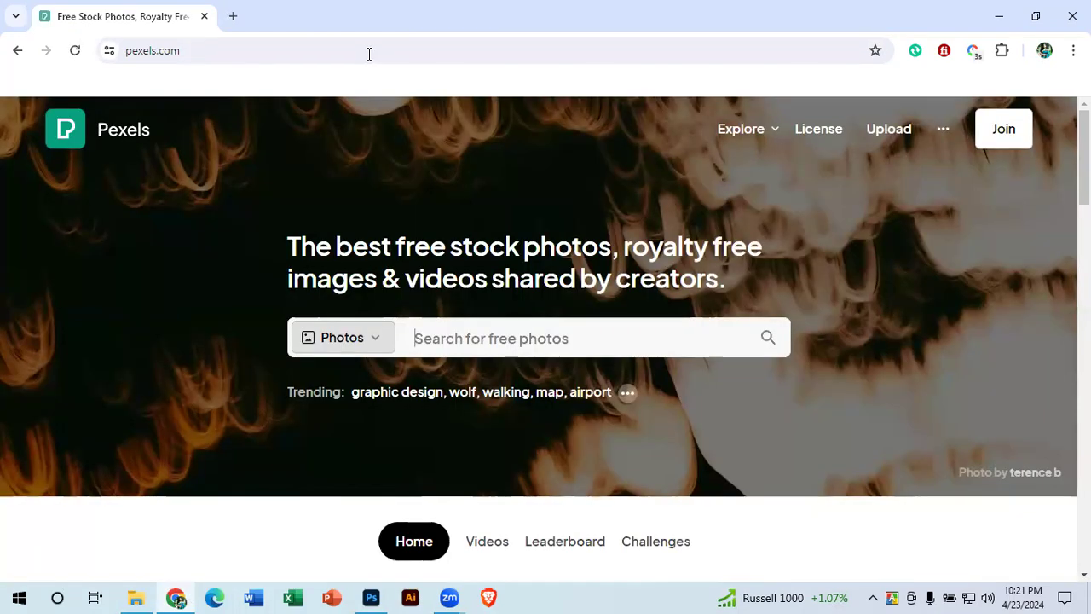
Step: Search for pixabay in a new browser tab and open the Pixabay website
{"action": "left_click", "coordinate": [233, 16]}
{"action": "type", "text": "p"}
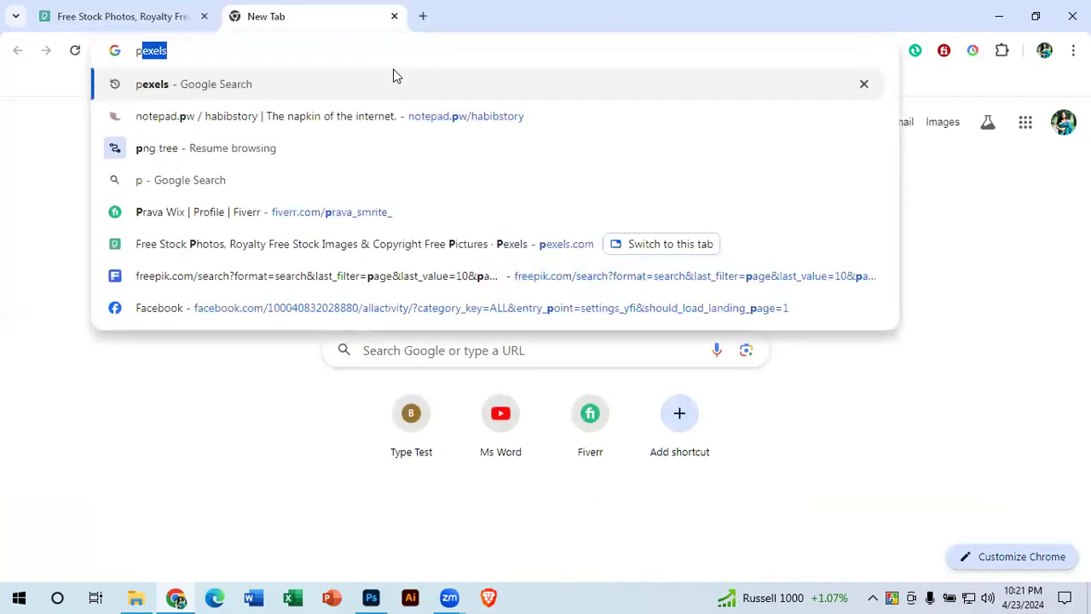
{"action": "type", "text": "ixabay"}
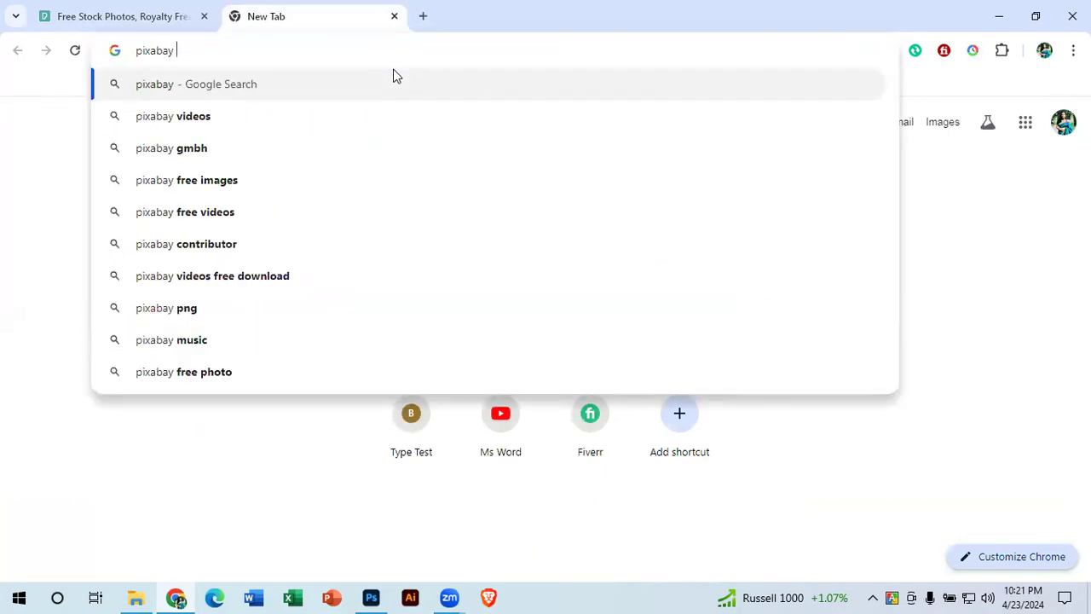
{"action": "key", "text": "Return"}
{"action": "left_click", "coordinate": [241, 296]}
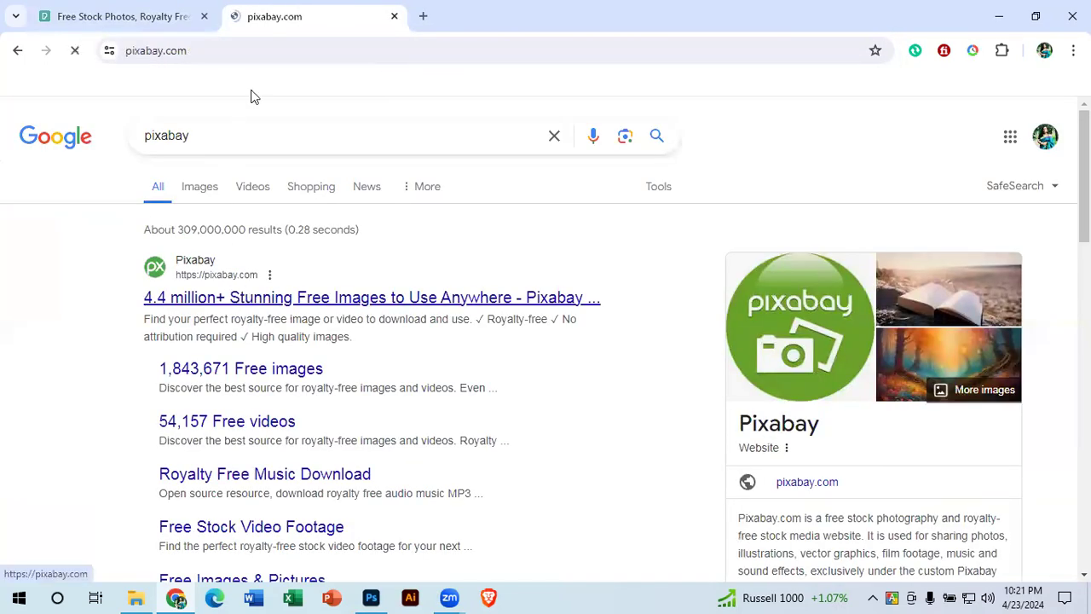
Step: Return to the Pexels tab, dismiss the Google sign-in prompt, and search the free photos for real estate
{"action": "left_click", "coordinate": [122, 16]}
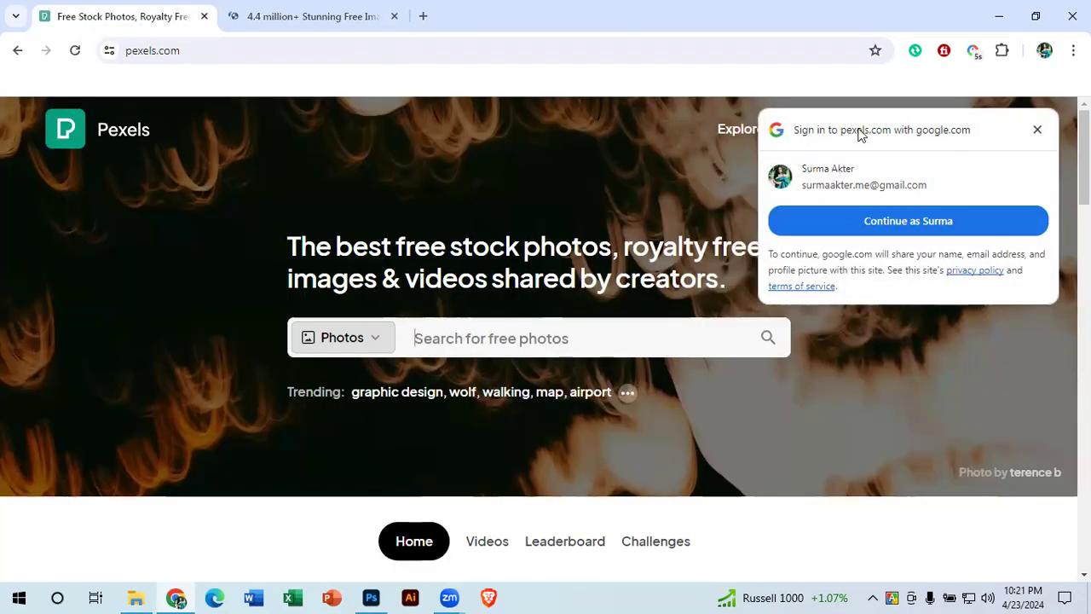
{"action": "left_click", "coordinate": [652, 170]}
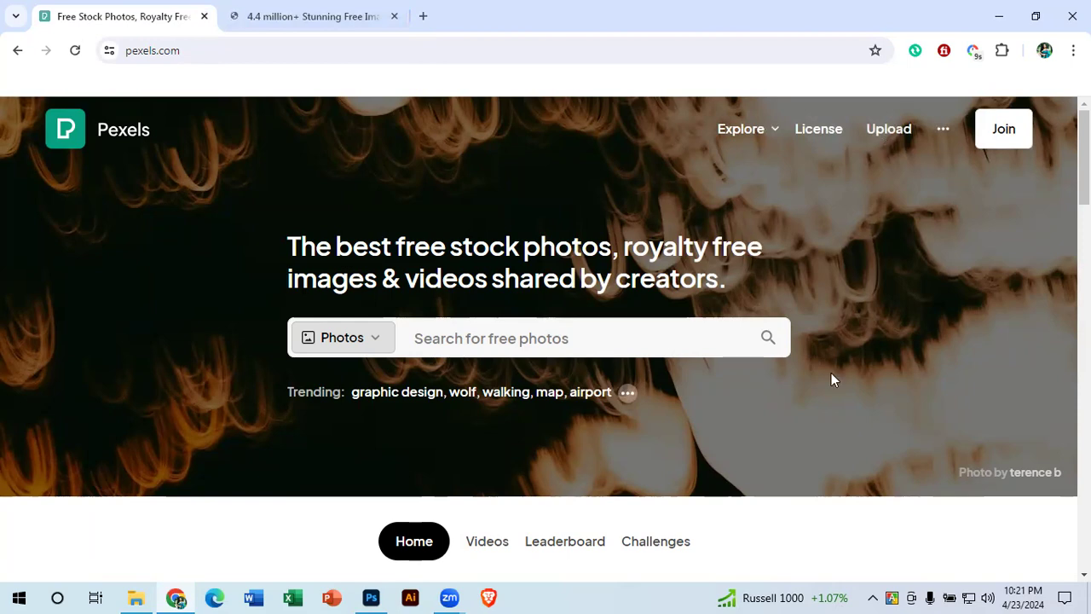
{"action": "scroll", "coordinate": [807, 383], "scroll_direction": "down", "scroll_amount": 3}
{"action": "scroll", "coordinate": [808, 383], "scroll_direction": "up", "scroll_amount": 3}
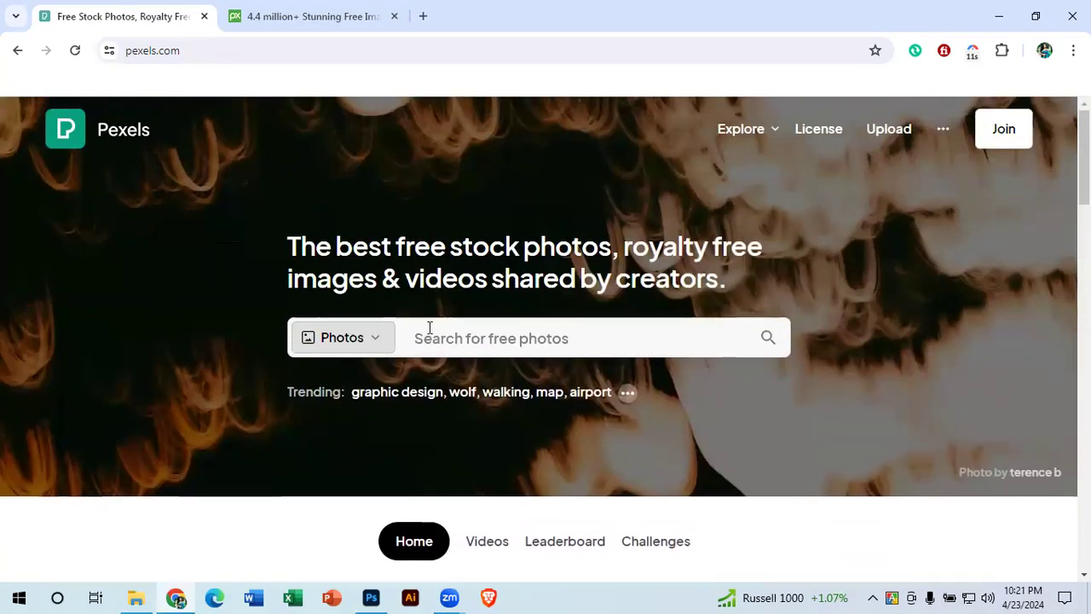
{"action": "type", "text": "real estate"}
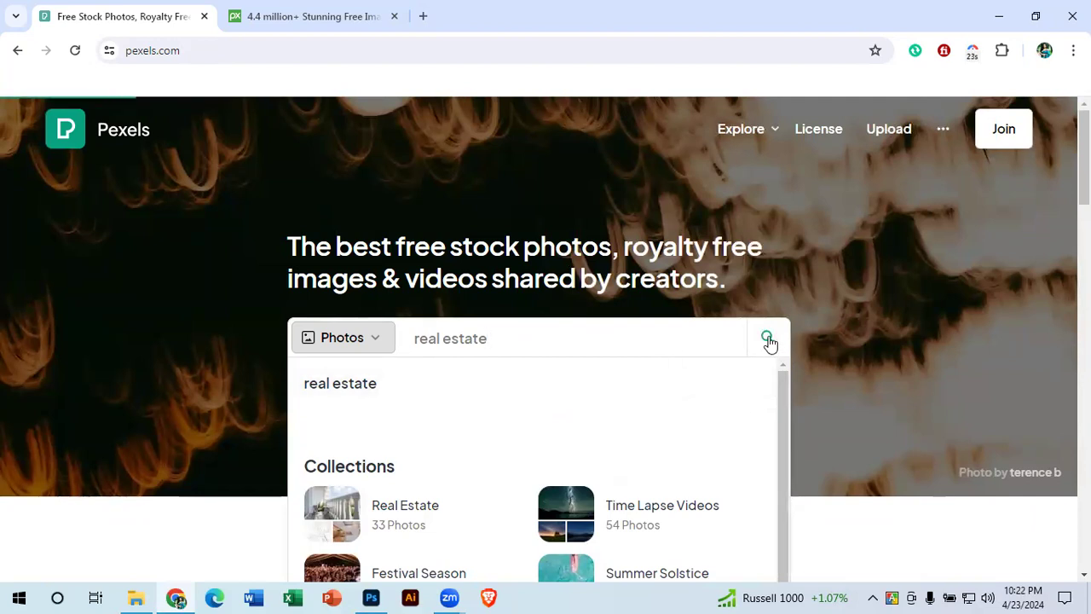
Step: Browse the Pexels real estate photo results for house and interior images
{"action": "scroll", "coordinate": [538, 340], "scroll_direction": "down", "scroll_amount": 1}
{"action": "scroll", "coordinate": [701, 384], "scroll_direction": "down", "scroll_amount": 6}
{"action": "scroll", "coordinate": [660, 500], "scroll_direction": "up", "scroll_amount": 6}
{"action": "scroll", "coordinate": [813, 410], "scroll_direction": "down", "scroll_amount": 1}
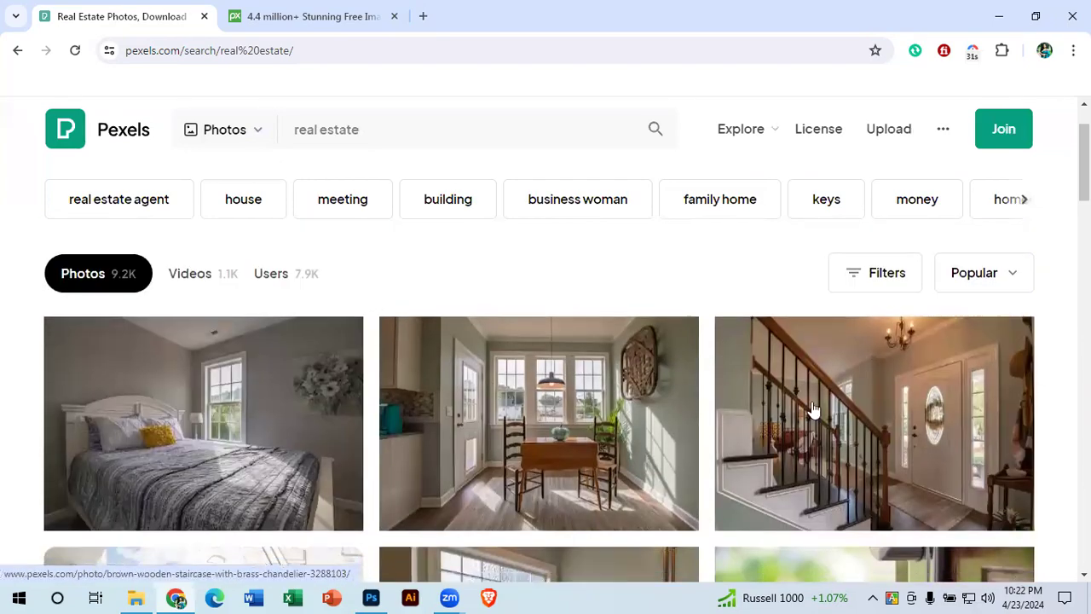
{"action": "scroll", "coordinate": [814, 410], "scroll_direction": "up", "scroll_amount": 1}
{"action": "scroll", "coordinate": [641, 358], "scroll_direction": "down", "scroll_amount": 4}
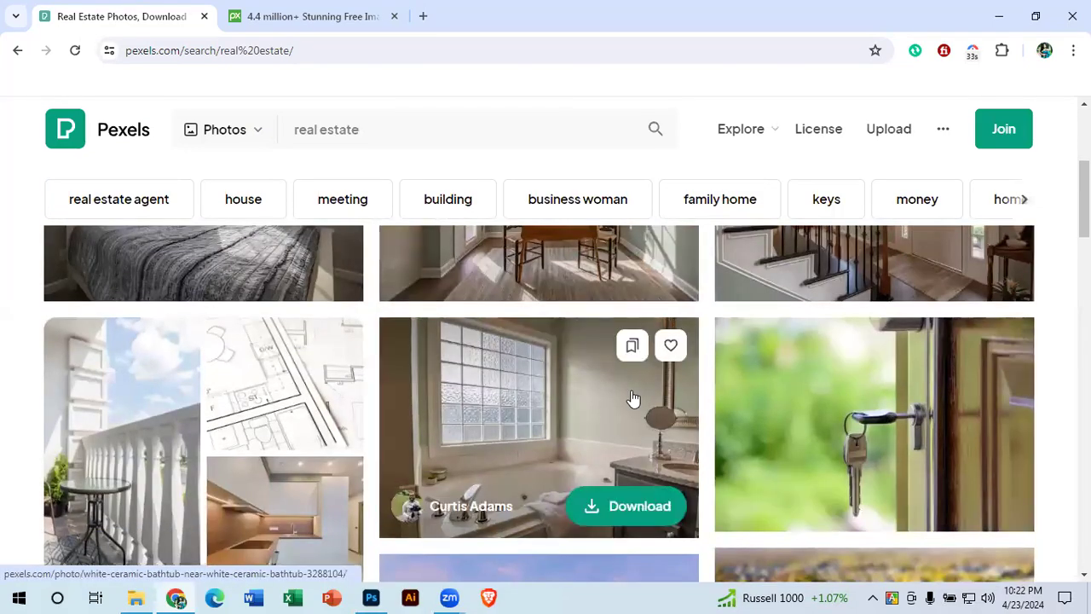
{"action": "scroll", "coordinate": [715, 398], "scroll_direction": "up", "scroll_amount": 3}
Step: Switch back to Photoshop, lengthen the Layers panel, and examine the layer groups of the 14jan7.psd design
{"action": "key", "text": "alt+Tab"}
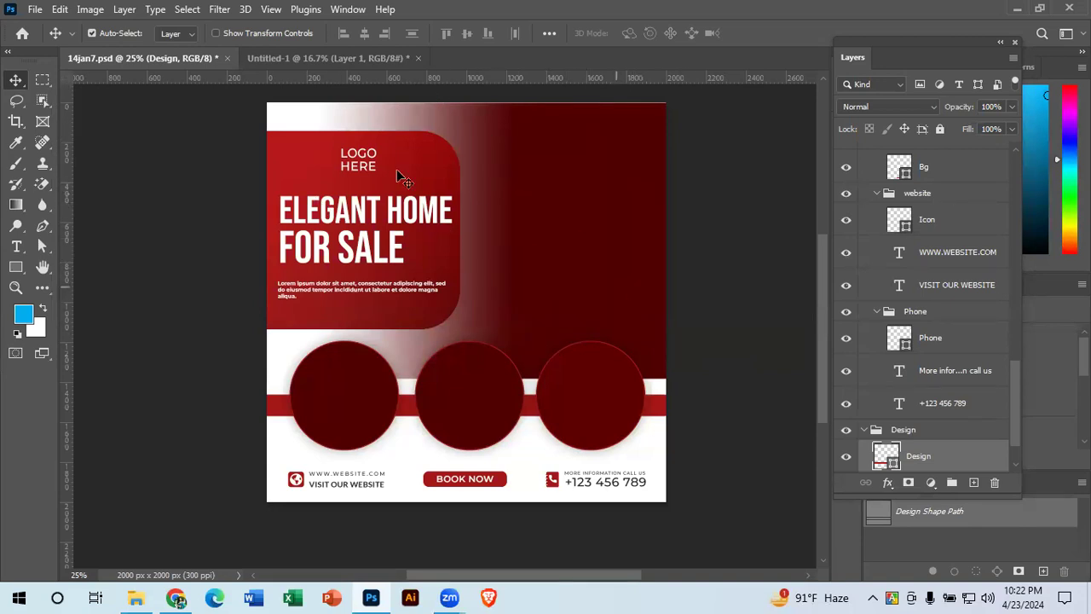
{"action": "scroll", "coordinate": [952, 449], "scroll_direction": "up", "scroll_amount": 1}
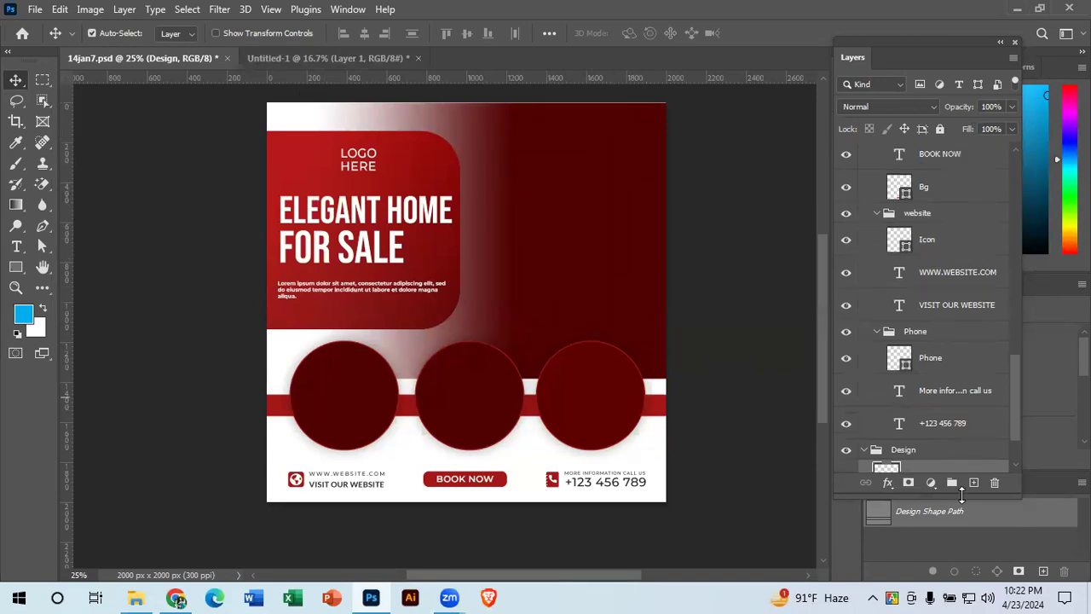
{"action": "left_click_drag", "start_coordinate": [987, 497], "coordinate": [988, 593]}
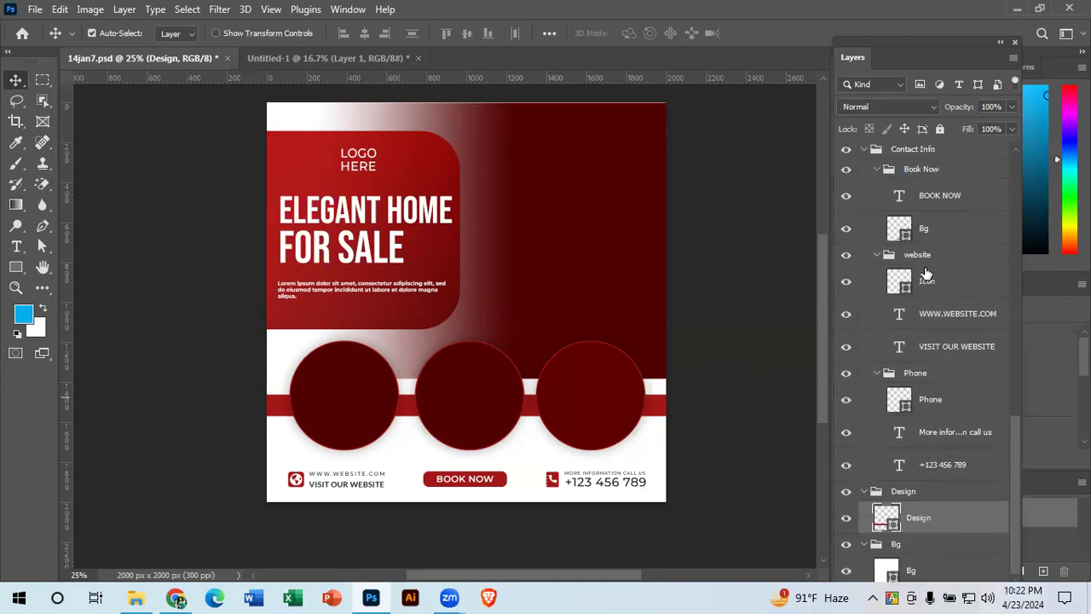
{"action": "scroll", "coordinate": [926, 288], "scroll_direction": "down", "scroll_amount": 2}
{"action": "scroll", "coordinate": [921, 358], "scroll_direction": "up", "scroll_amount": 4}
{"action": "scroll", "coordinate": [926, 357], "scroll_direction": "down", "scroll_amount": 4}
{"action": "scroll", "coordinate": [856, 290], "scroll_direction": "up", "scroll_amount": 1}
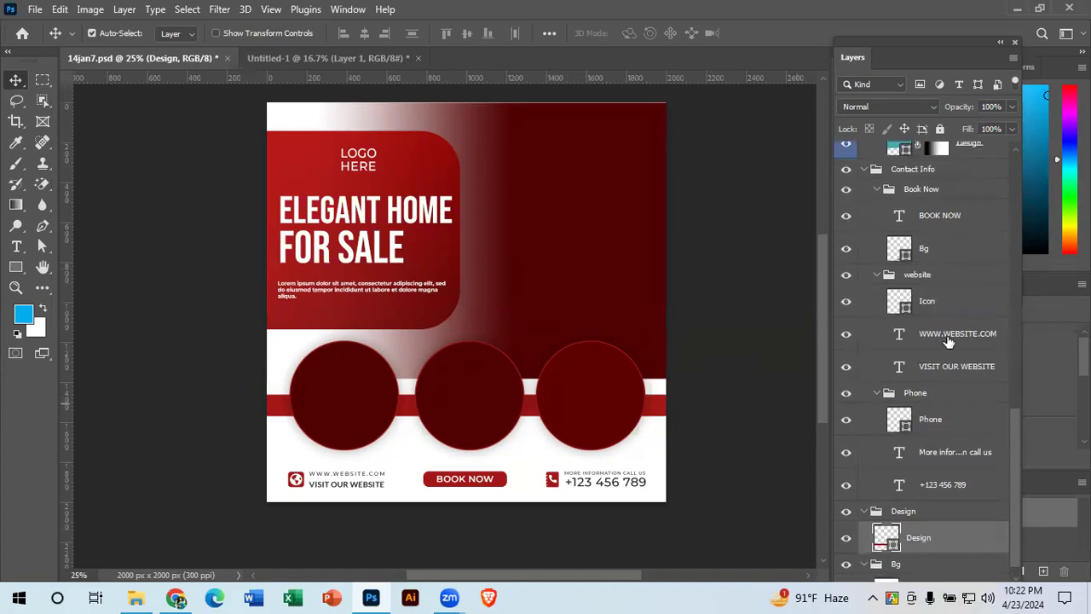
Step: Switch to the Untitled-1 document, select the Background group, and collapse it
{"action": "left_click", "coordinate": [307, 60]}
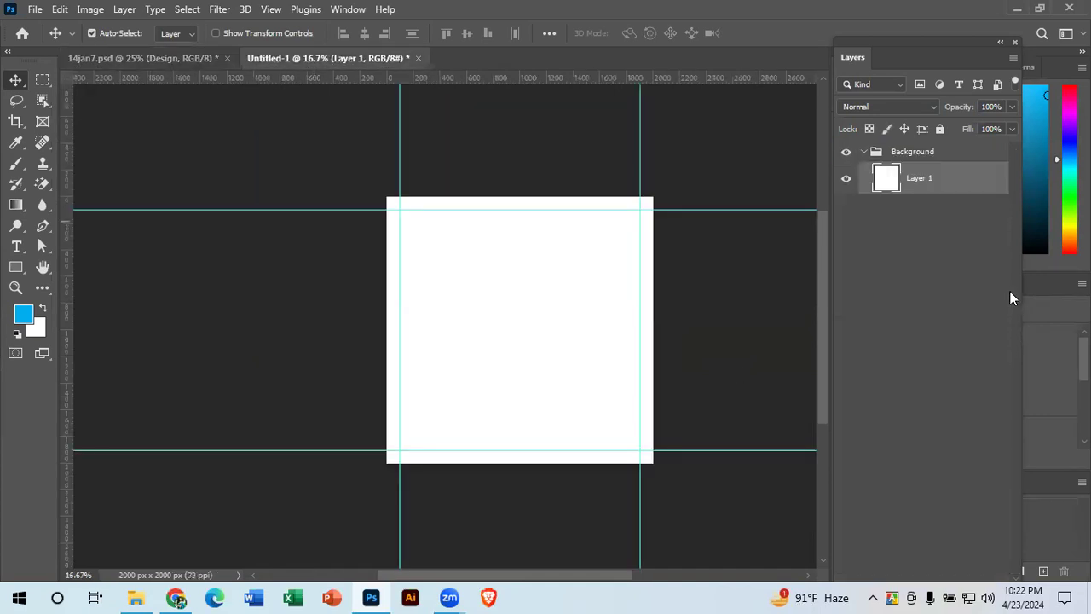
{"action": "left_click", "coordinate": [905, 298]}
{"action": "left_click", "coordinate": [905, 157]}
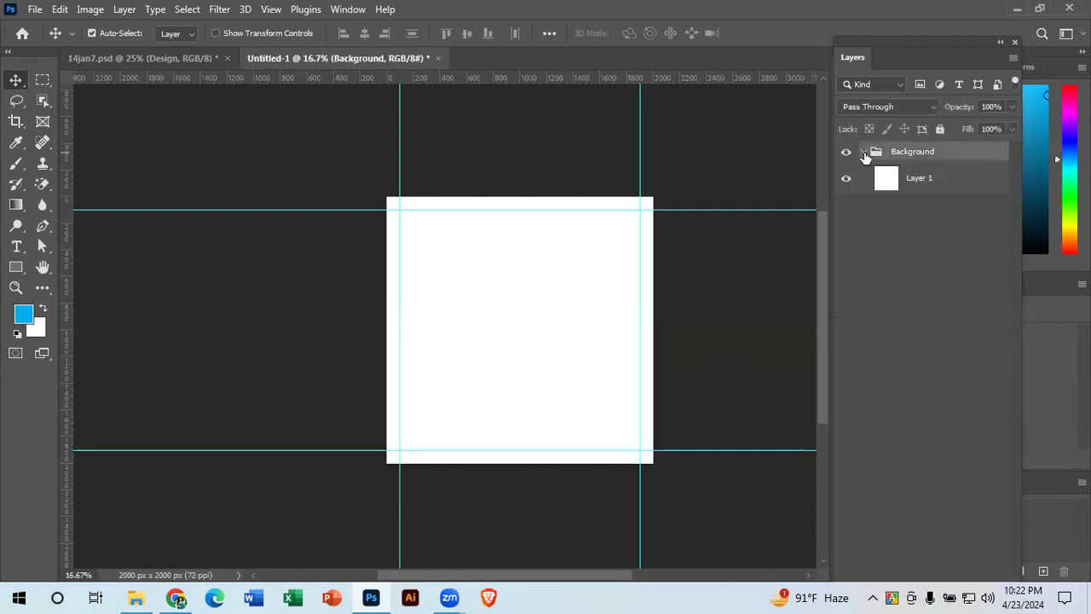
{"action": "left_click", "coordinate": [862, 154]}
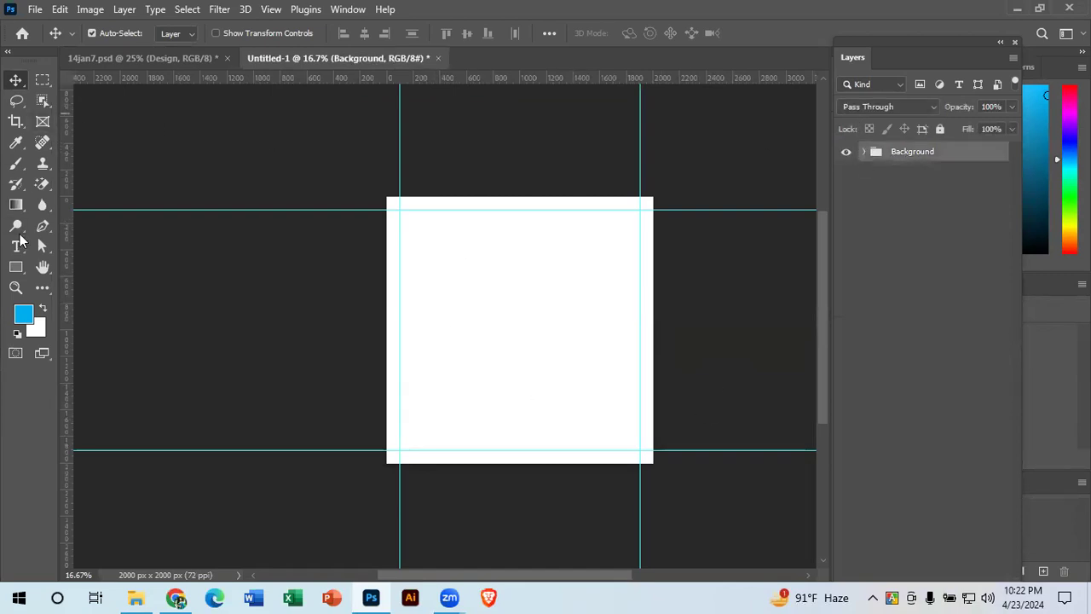
Step: Draw a blue rectangle about 2002 by 1503 px across the canvas, starting at its upper left corner
{"action": "left_click", "coordinate": [21, 266]}
{"action": "left_click", "coordinate": [95, 267]}
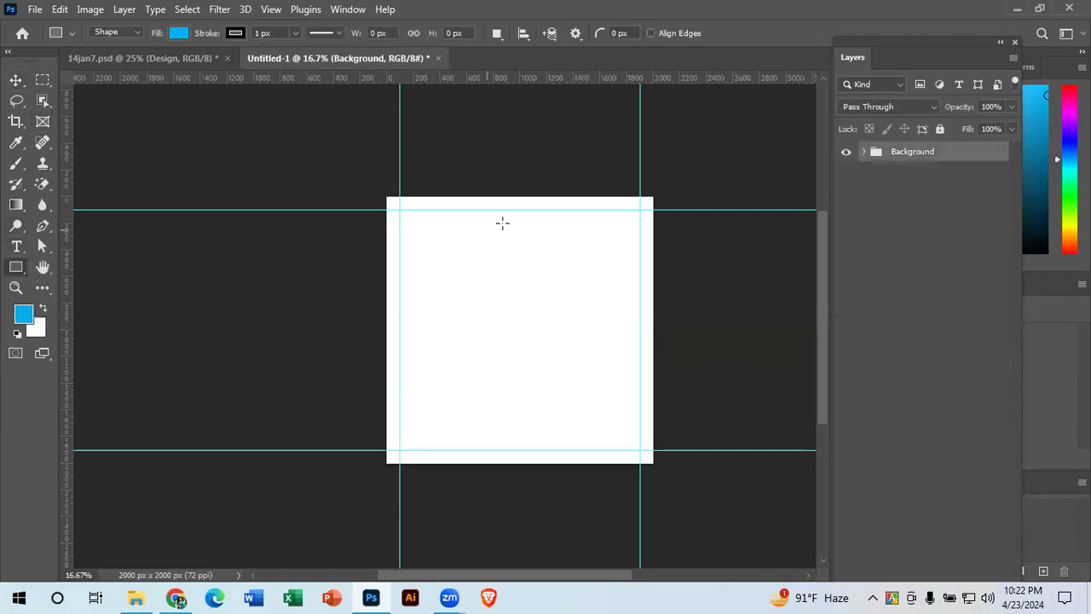
{"action": "left_click_drag", "start_coordinate": [387, 197], "coordinate": [654, 394]}
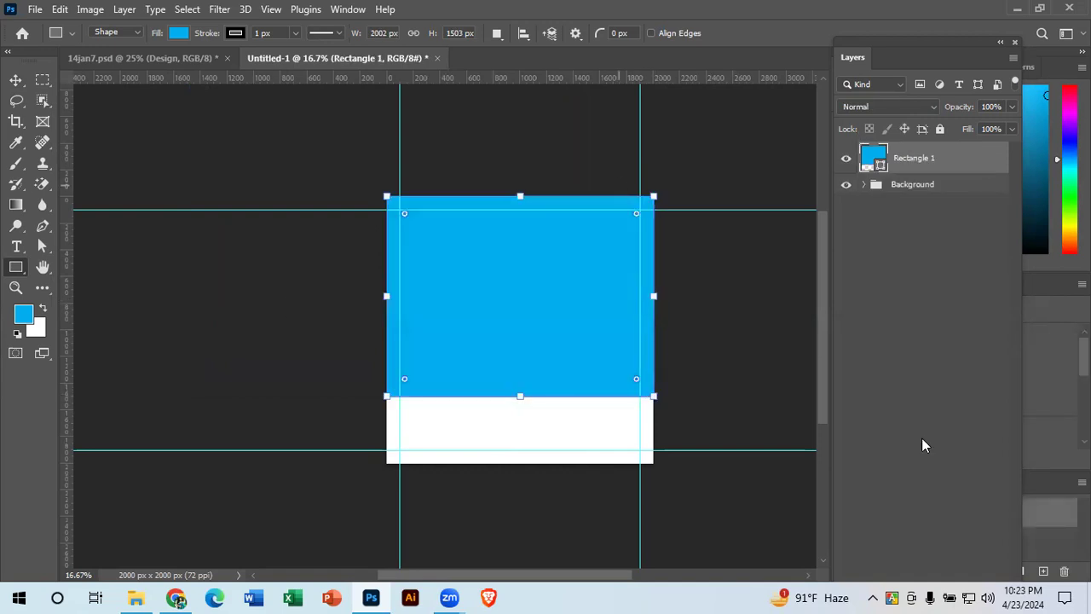
Step: Shorten the blue rectangle from its lower edge to about 86.5% of its height
{"action": "left_click", "coordinate": [15, 79]}
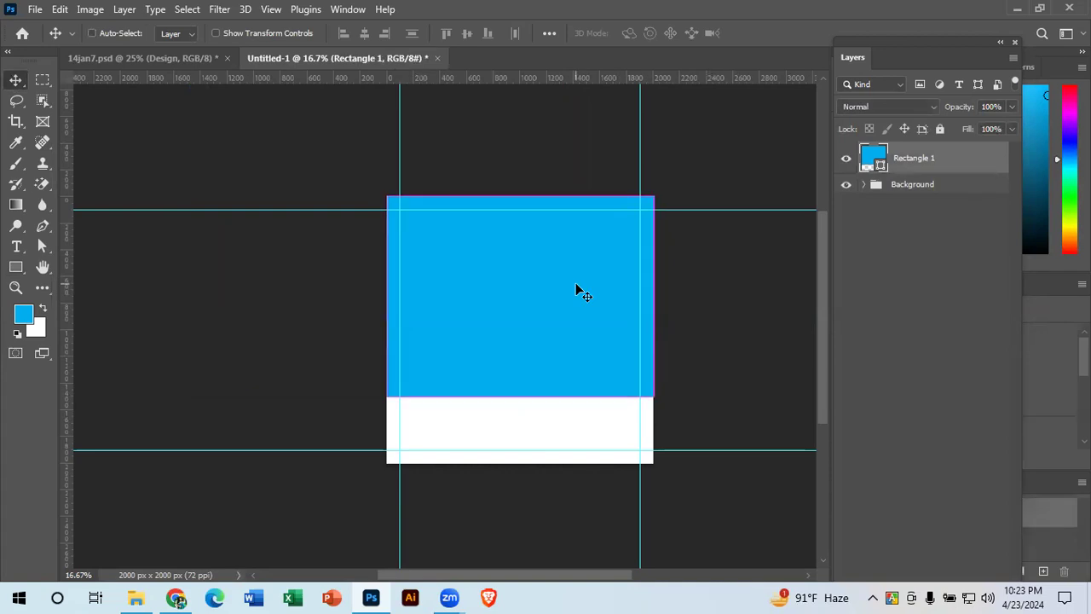
{"action": "key", "text": "ctrl+t"}
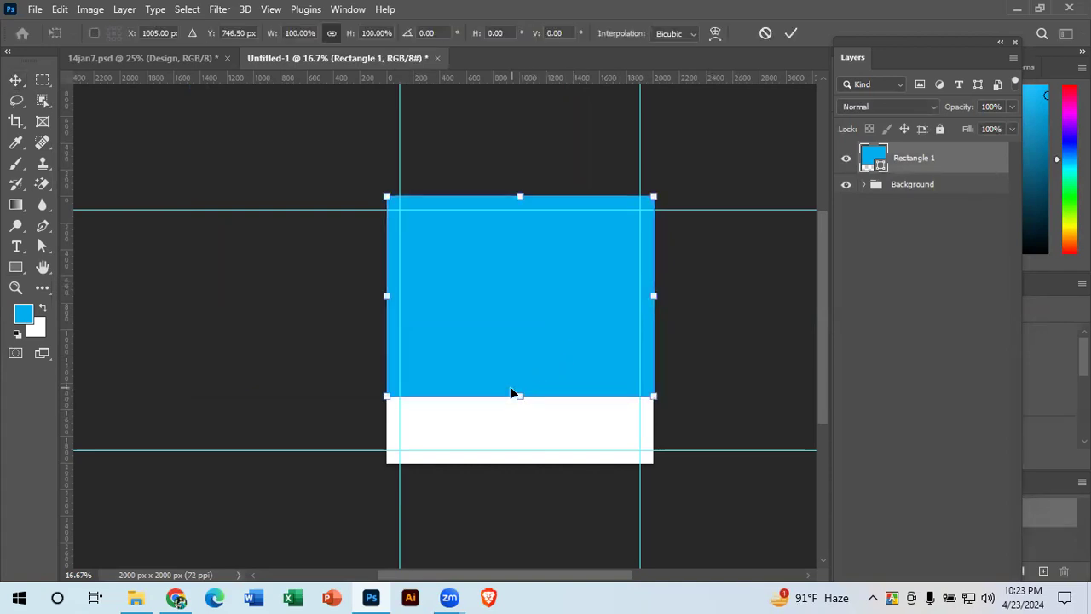
{"action": "left_click_drag", "start_coordinate": [526, 395], "coordinate": [530, 368]}
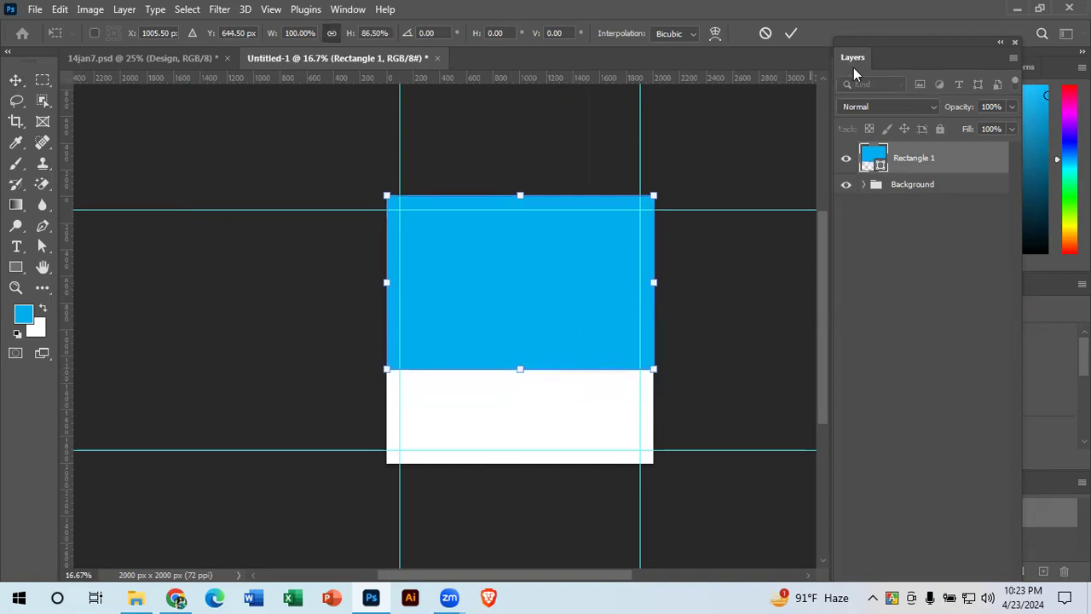
{"action": "left_click", "coordinate": [792, 34]}
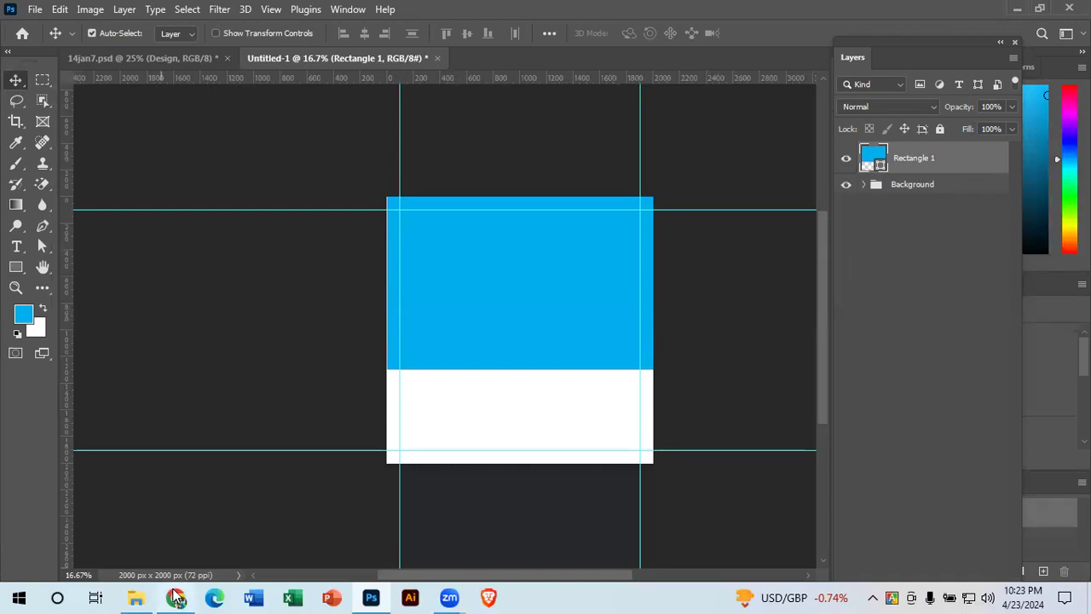
Step: Switch to the Pexels real estate results in Chrome and download the photo of the dark-roofed house with lit windows at dusk
{"action": "mouse_move", "coordinate": [176, 597]}
{"action": "left_click", "coordinate": [155, 563]}
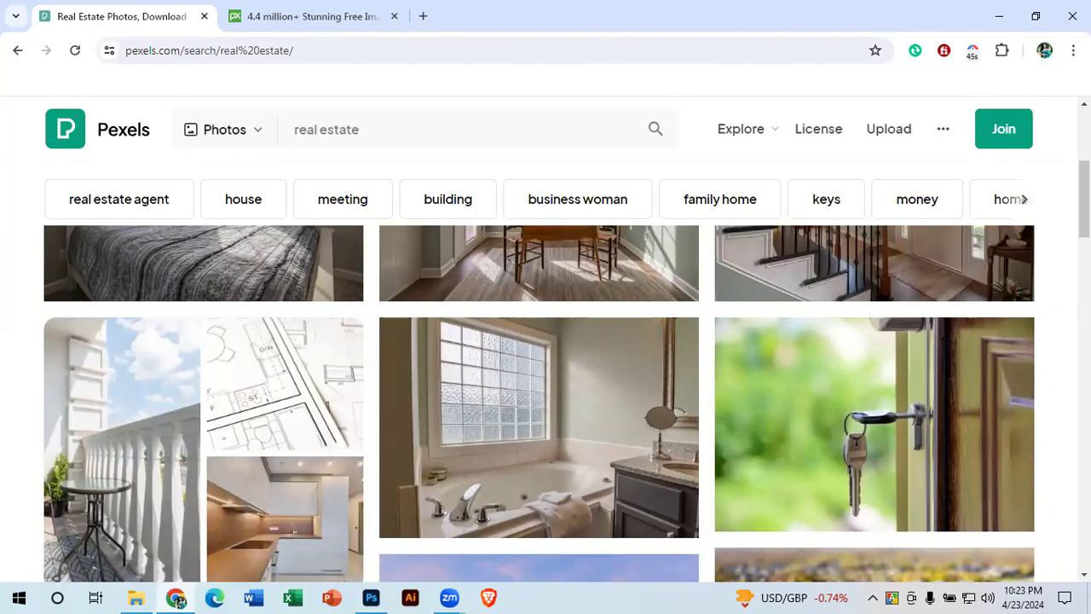
{"action": "scroll", "coordinate": [546, 401], "scroll_direction": "up", "scroll_amount": 2}
{"action": "scroll", "coordinate": [546, 400], "scroll_direction": "down", "scroll_amount": 1}
{"action": "scroll", "coordinate": [546, 401], "scroll_direction": "up", "scroll_amount": 1}
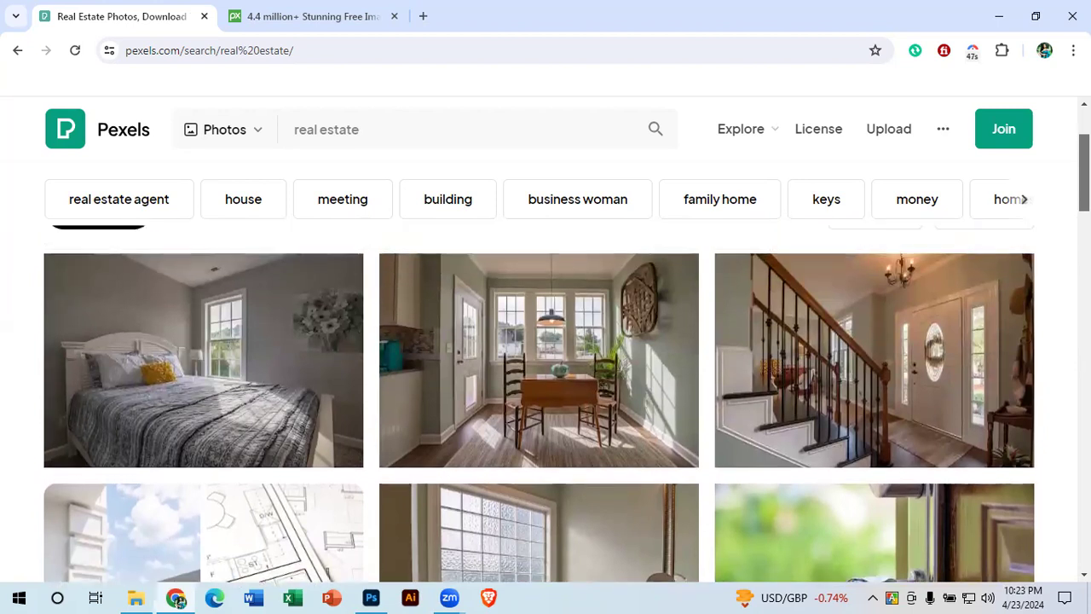
{"action": "scroll", "coordinate": [545, 401], "scroll_direction": "down", "scroll_amount": 1}
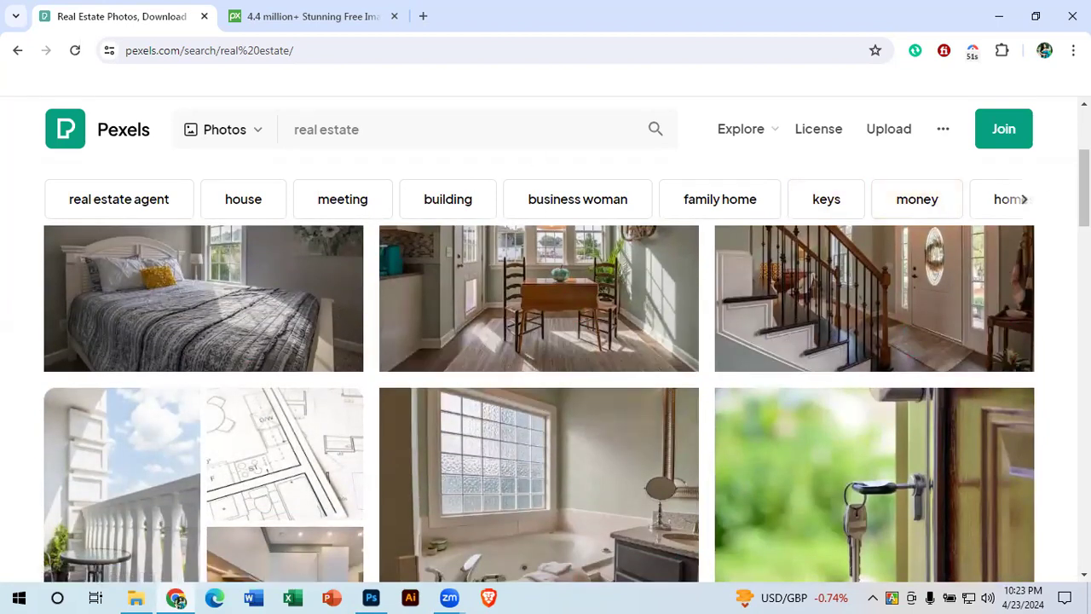
{"action": "scroll", "coordinate": [546, 400], "scroll_direction": "down", "scroll_amount": 2}
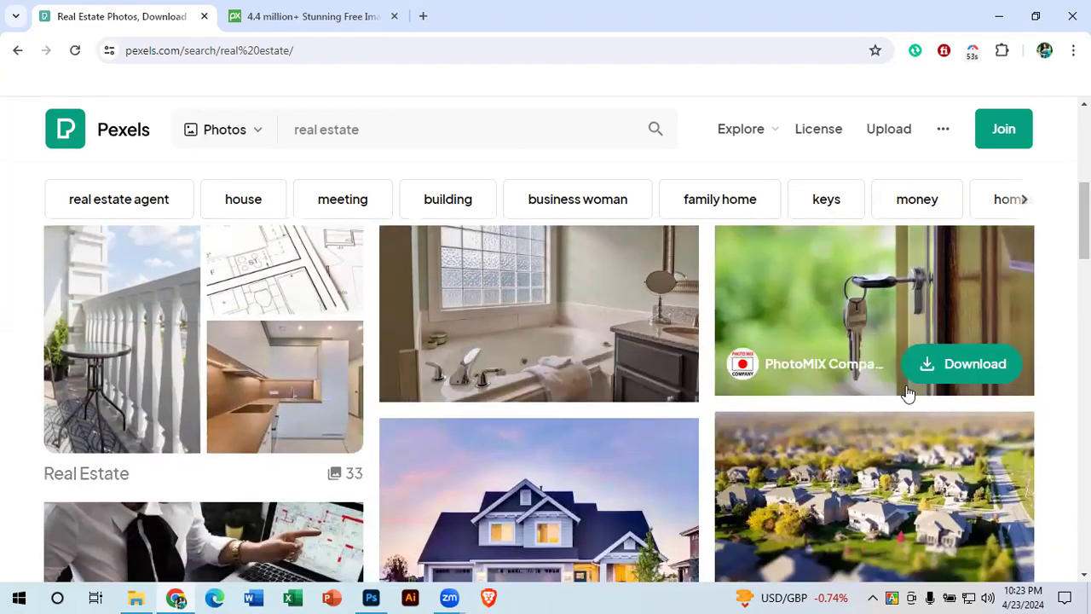
{"action": "scroll", "coordinate": [909, 401], "scroll_direction": "up", "scroll_amount": 2}
{"action": "scroll", "coordinate": [909, 400], "scroll_direction": "down", "scroll_amount": 5}
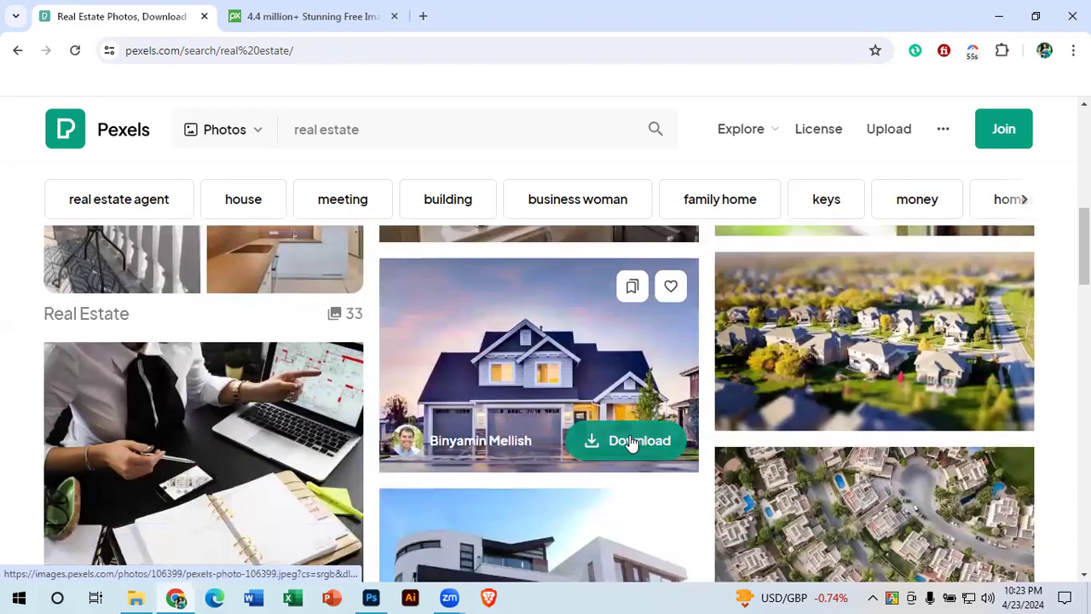
{"action": "left_click", "coordinate": [636, 438]}
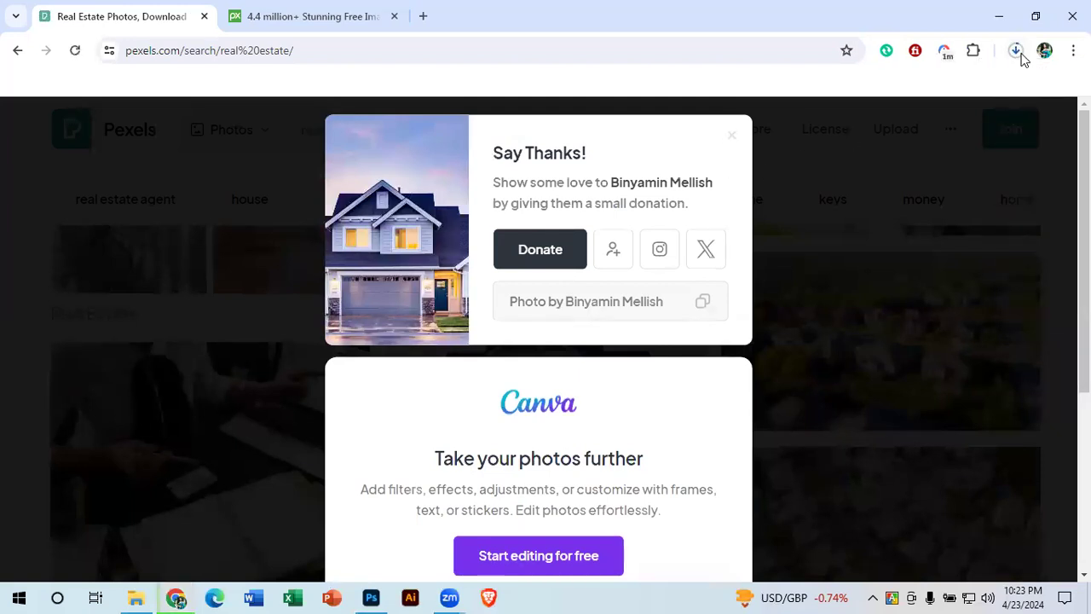
Step: Check the house photo's download progress and dismiss the Pexels thank-you dialog
{"action": "left_click", "coordinate": [1016, 51]}
{"action": "left_click", "coordinate": [1014, 52]}
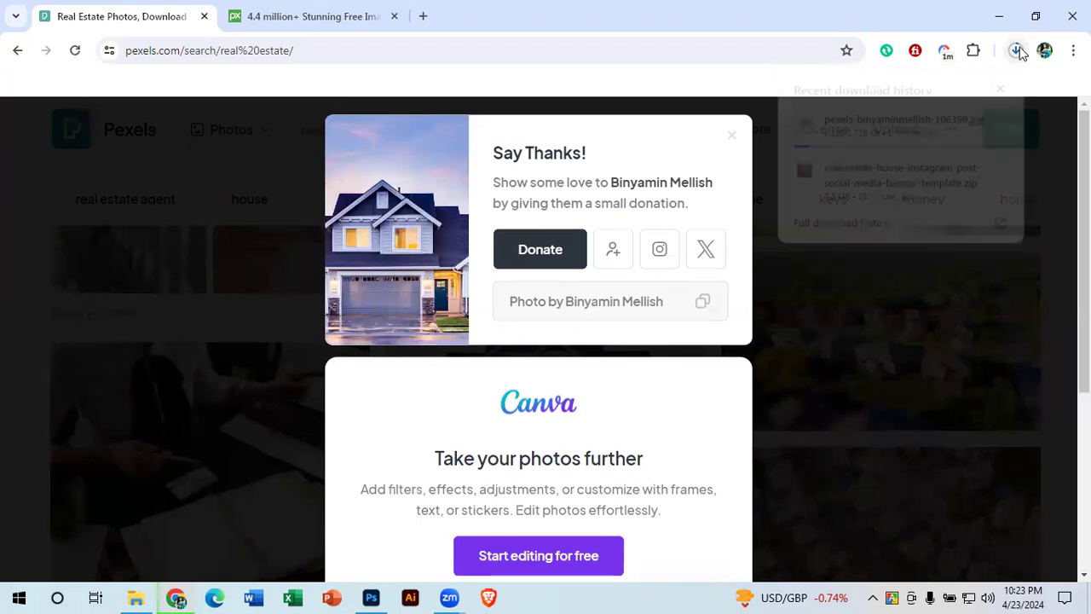
{"action": "left_click", "coordinate": [852, 248]}
Step: Look further through the real estate results and open the brown and gray painted house photo with its image options
{"action": "scroll", "coordinate": [707, 400], "scroll_direction": "down", "scroll_amount": 3}
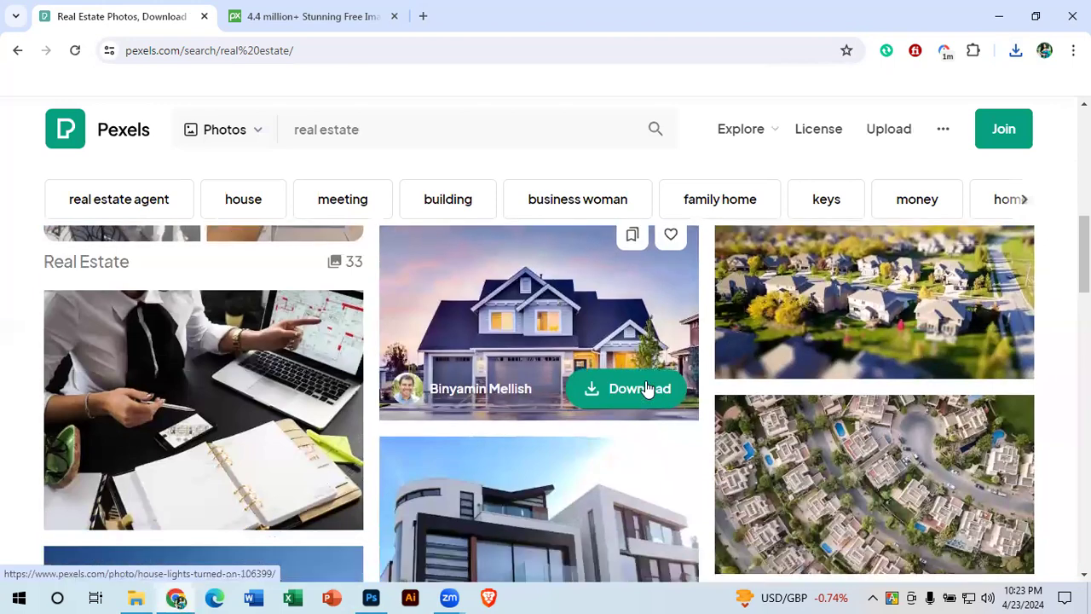
{"action": "scroll", "coordinate": [673, 364], "scroll_direction": "down", "scroll_amount": 2}
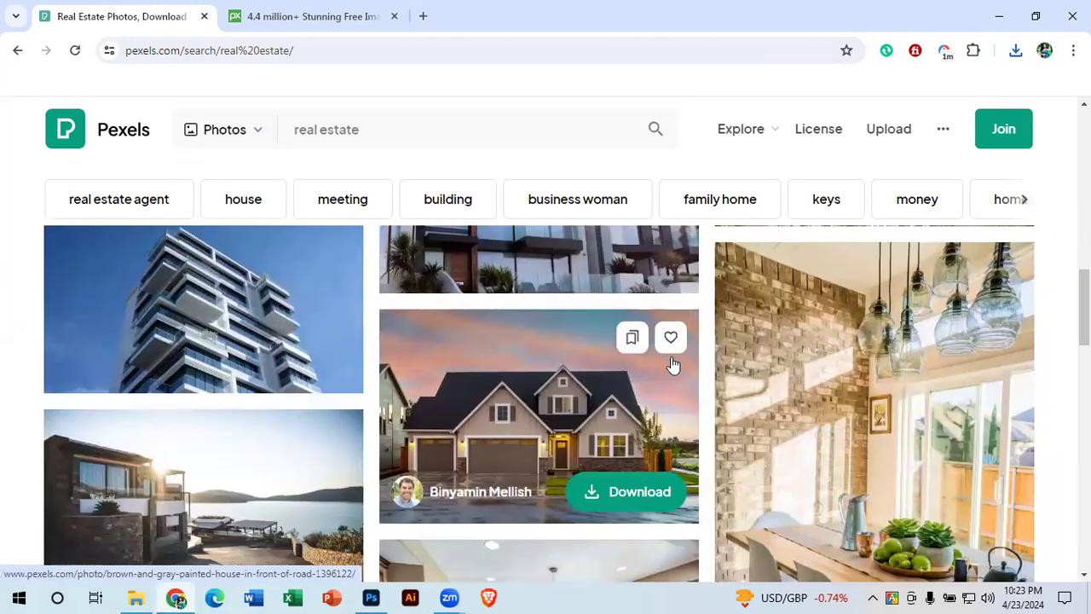
{"action": "left_click", "coordinate": [516, 398]}
{"action": "right_click", "coordinate": [538, 289]}
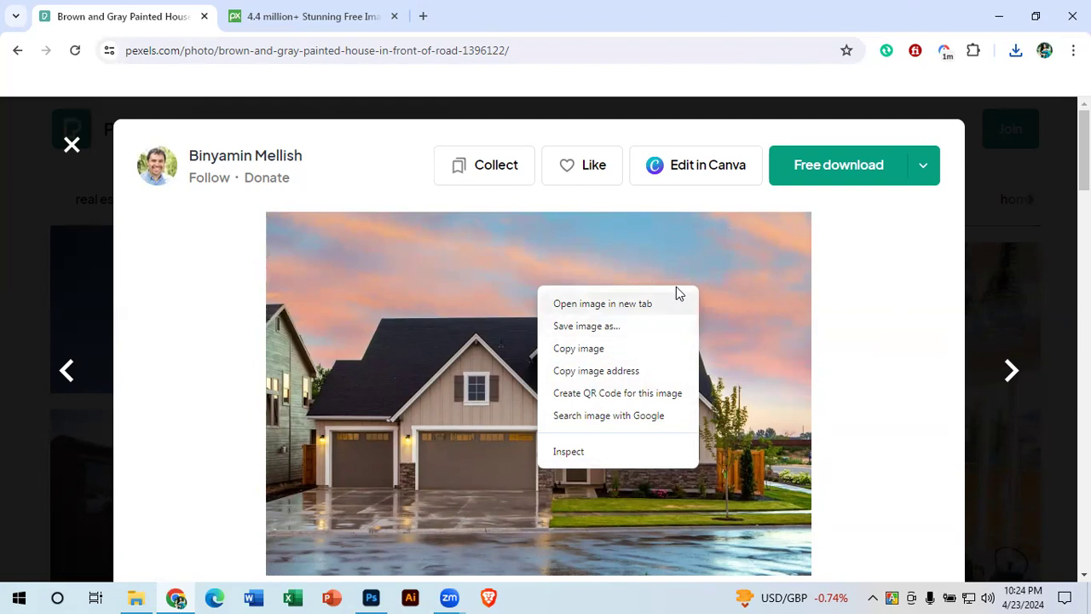
Step: View the downloaded dusk house photo from the recent download history and close the image viewer
{"action": "left_click", "coordinate": [1016, 51]}
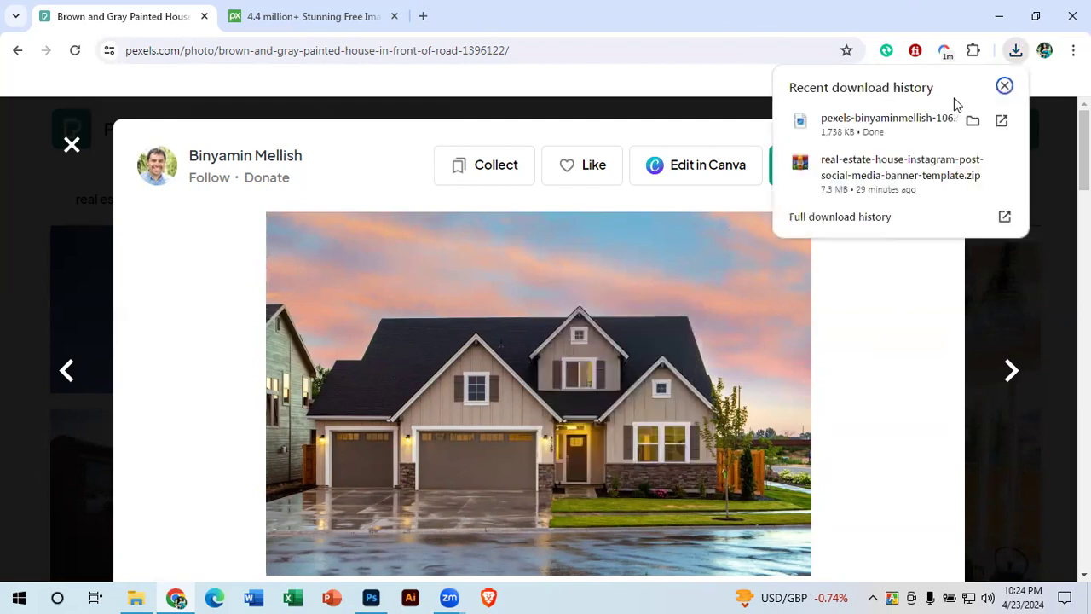
{"action": "left_click", "coordinate": [855, 123]}
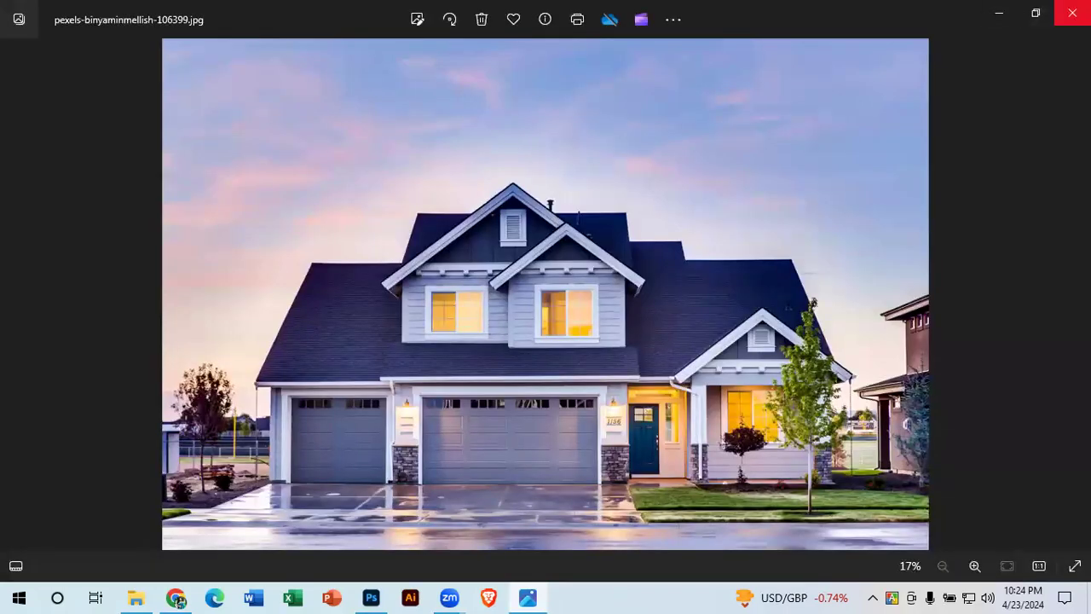
{"action": "left_click", "coordinate": [1073, 13]}
Step: Place the downloaded house photo from the Downloads folder into the Untitled-1 Photoshop document, moved up to cover the blue rectangle
{"action": "left_click", "coordinate": [138, 597]}
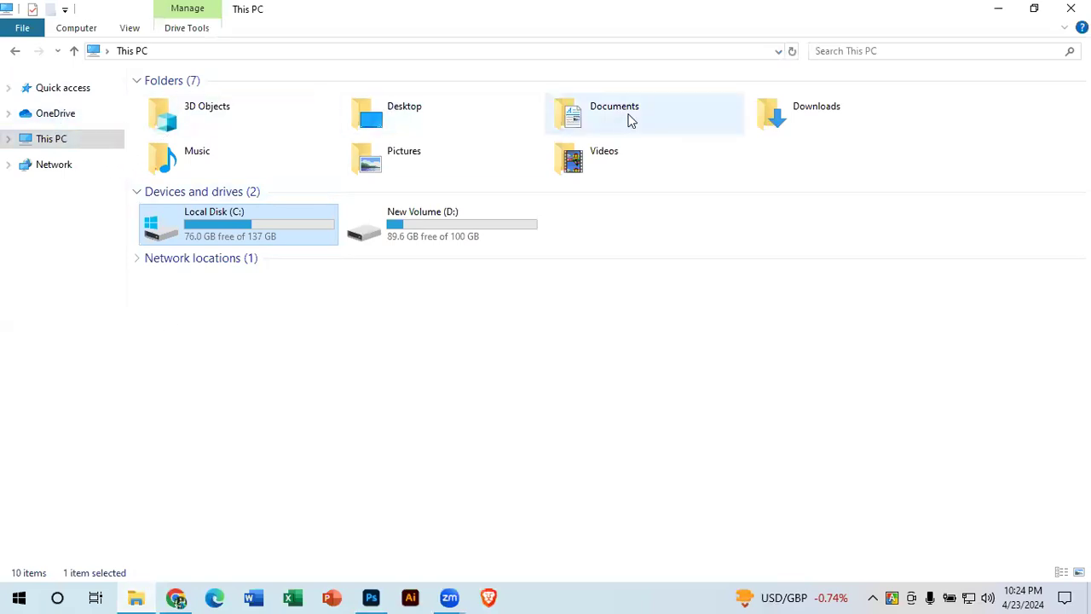
{"action": "double_click", "coordinate": [802, 116]}
{"action": "left_click_drag", "start_coordinate": [181, 140], "coordinate": [520, 148]}
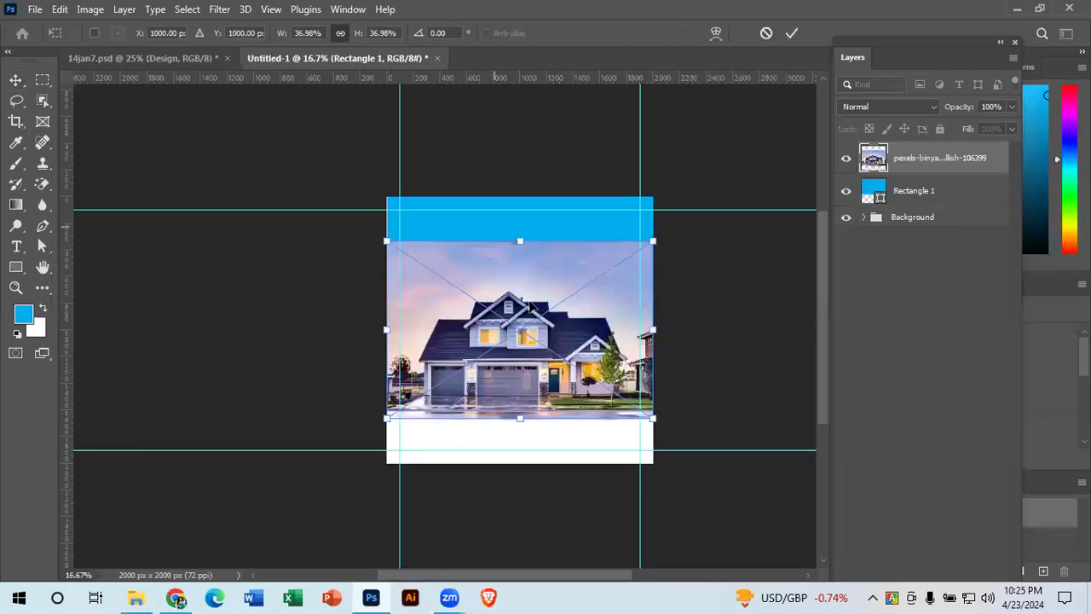
{"action": "left_click_drag", "start_coordinate": [563, 354], "coordinate": [561, 306]}
{"action": "left_click", "coordinate": [791, 34]}
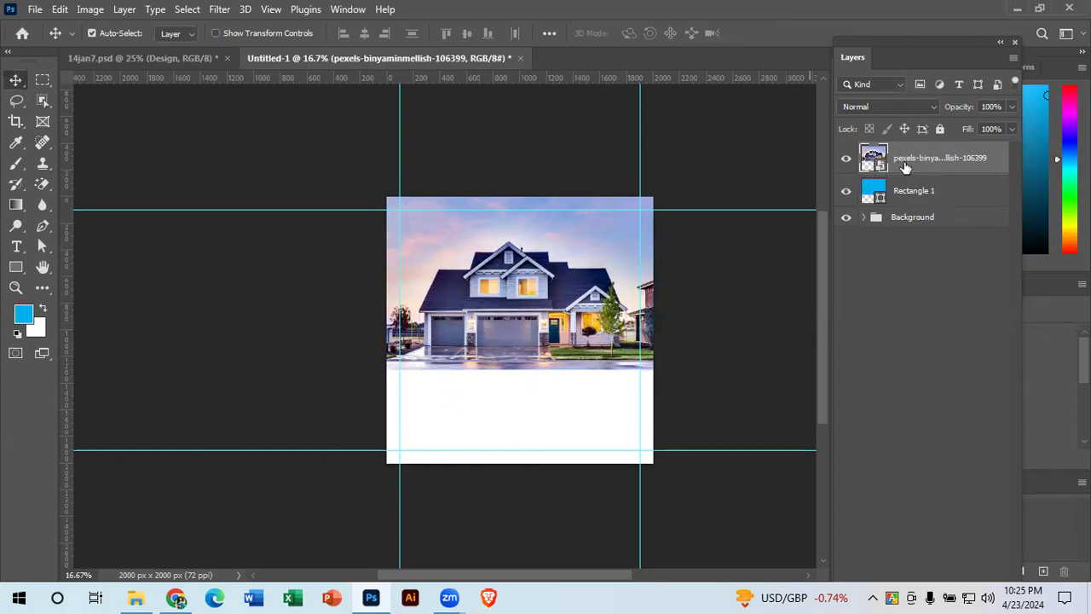
Step: Clip the house photo layer to Rectangle 1 and check it by toggling the photo's visibility
{"action": "right_click", "coordinate": [918, 159]}
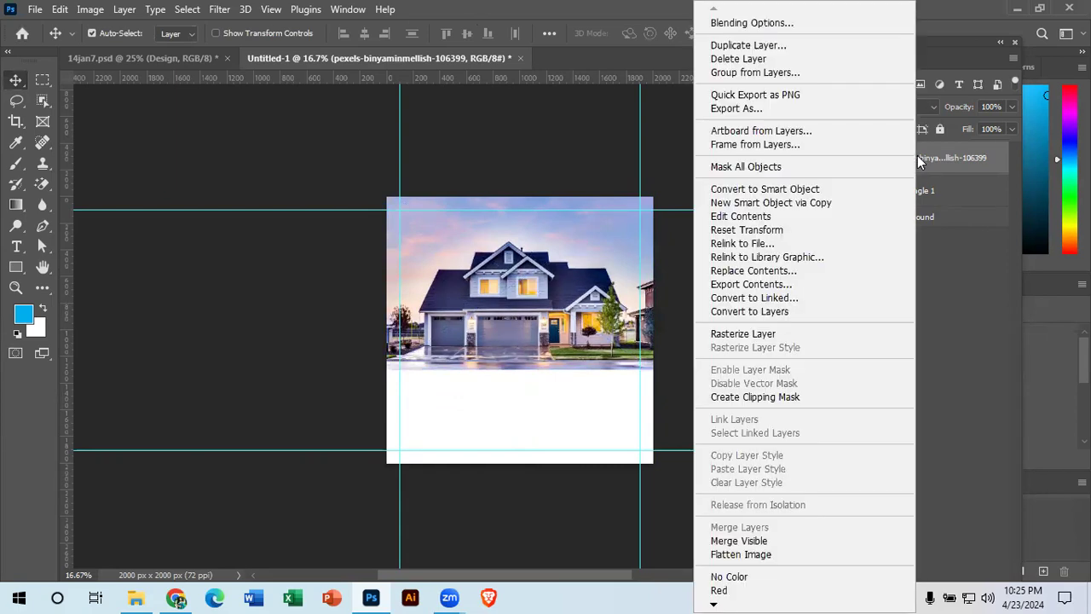
{"action": "left_click", "coordinate": [811, 397]}
{"action": "left_click", "coordinate": [665, 274]}
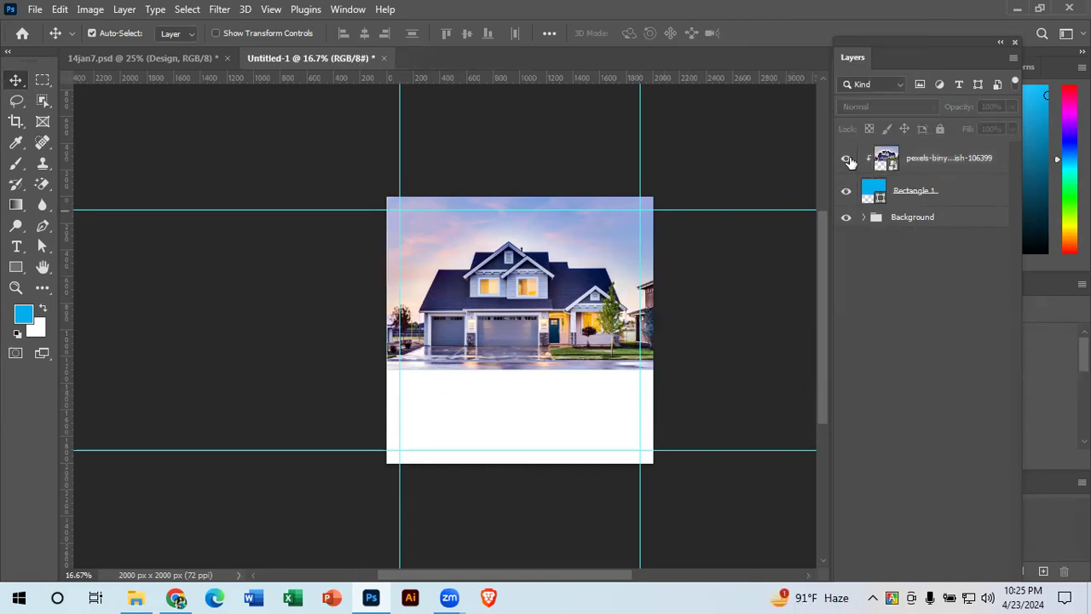
{"action": "left_click", "coordinate": [847, 159]}
{"action": "left_click", "coordinate": [846, 160]}
Step: Examine the clipped image layers in the 14jan7.psd reference design and compare them with Rectangle 1 in Untitled-1
{"action": "left_click", "coordinate": [118, 53]}
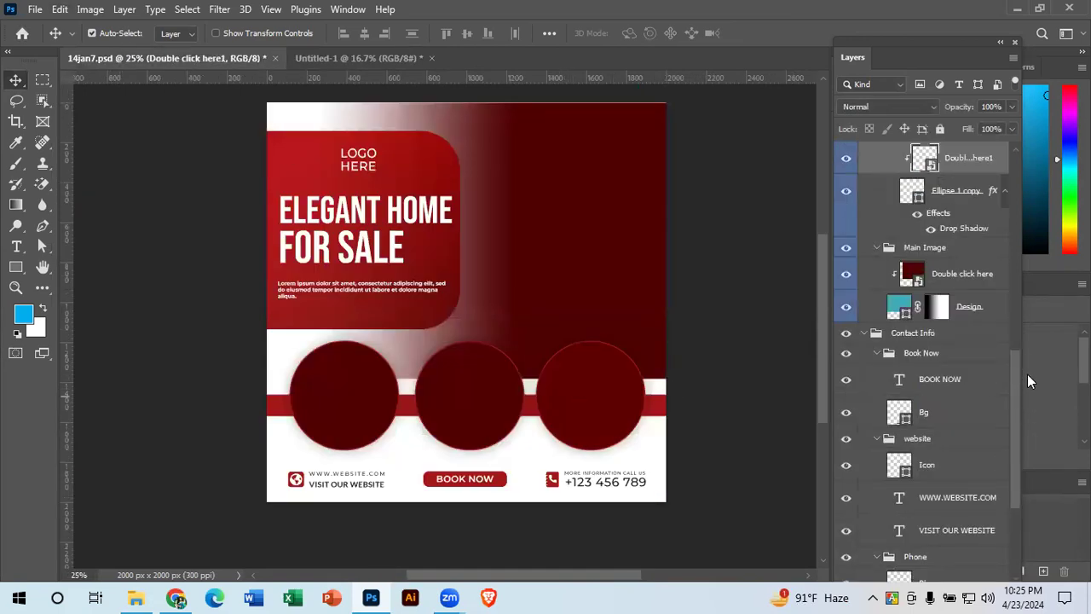
{"action": "left_click_drag", "start_coordinate": [1018, 369], "coordinate": [1020, 325]}
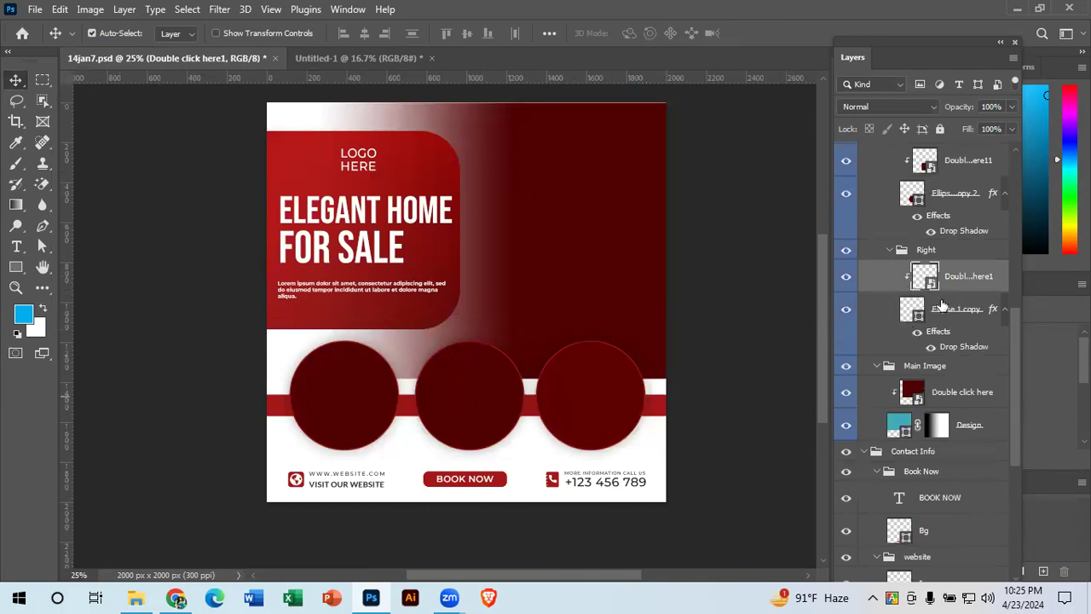
{"action": "left_click", "coordinate": [333, 58]}
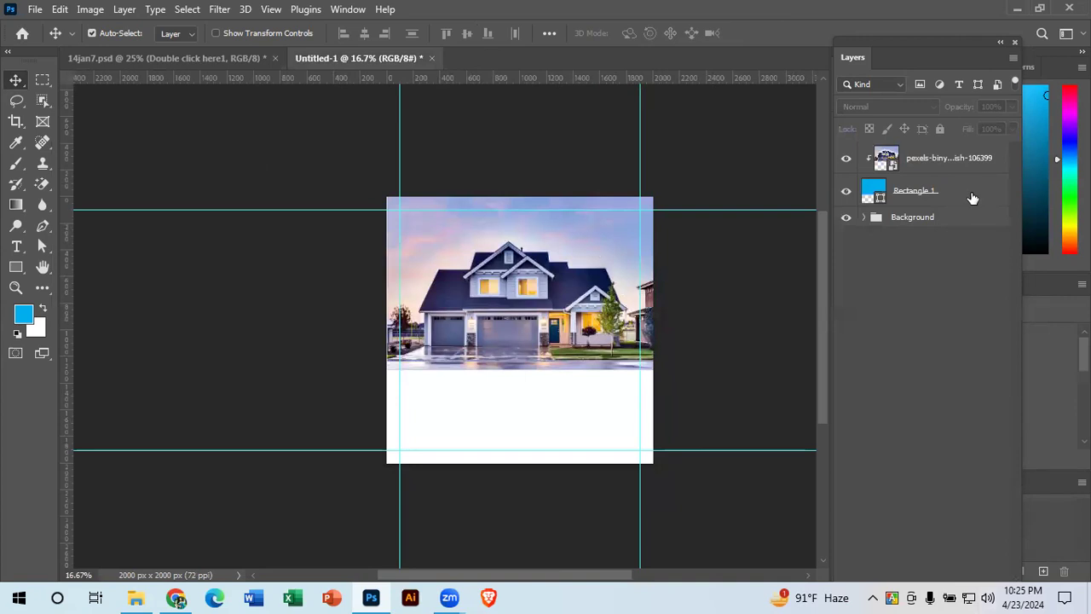
{"action": "left_click", "coordinate": [972, 198]}
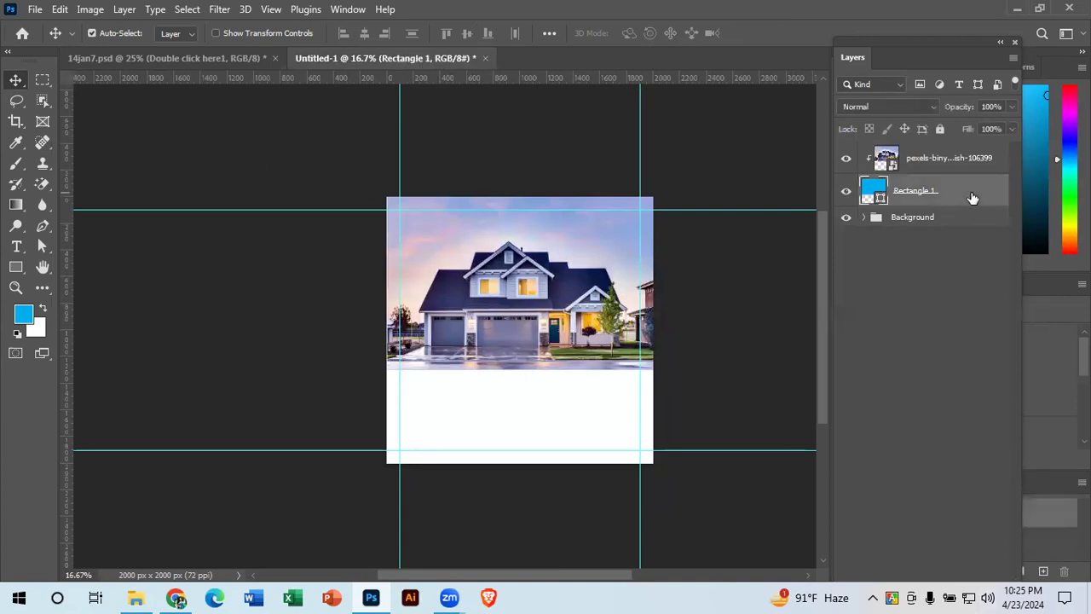
Step: Shift the clipped house photo aside to test the clipping mask, and move it back over the whole rectangle
{"action": "left_click", "coordinate": [937, 166]}
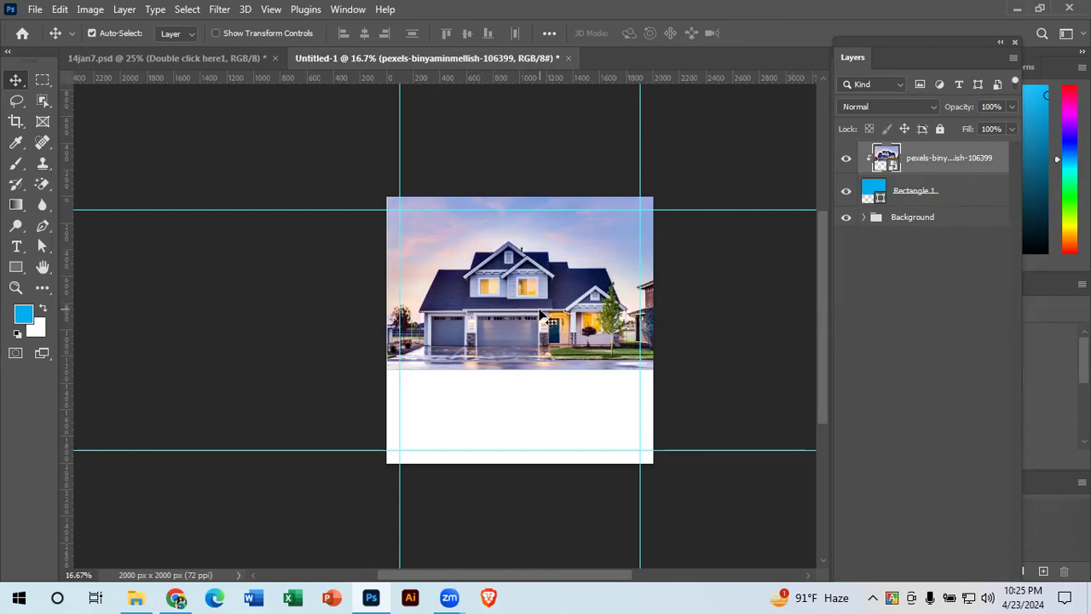
{"action": "key", "text": "ctrl+plus"}
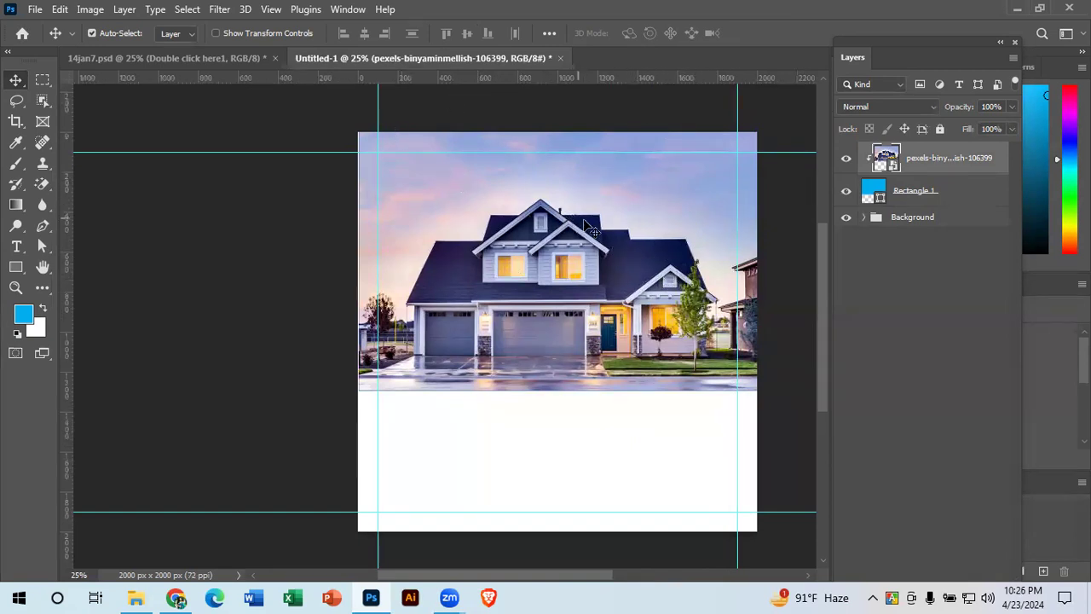
{"action": "left_click_drag", "start_coordinate": [606, 234], "coordinate": [688, 252]}
{"action": "mouse_move", "coordinate": [392, 255]}
{"action": "left_mouse_down"}
{"action": "mouse_move", "coordinate": [412, 264]}
{"action": "mouse_move", "coordinate": [402, 264]}
{"action": "left_mouse_up"}
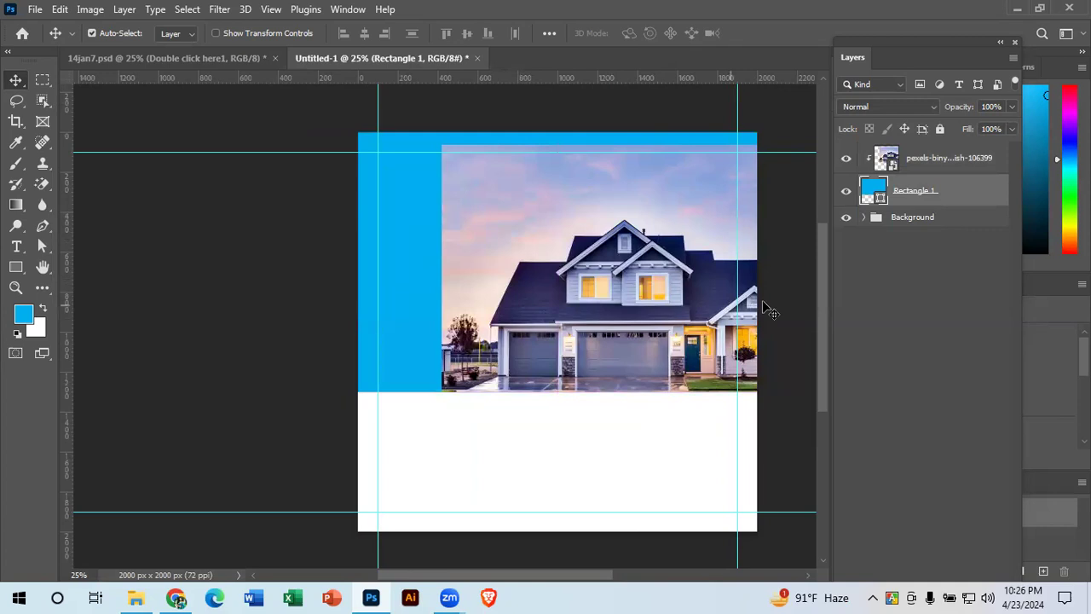
{"action": "left_click", "coordinate": [552, 298]}
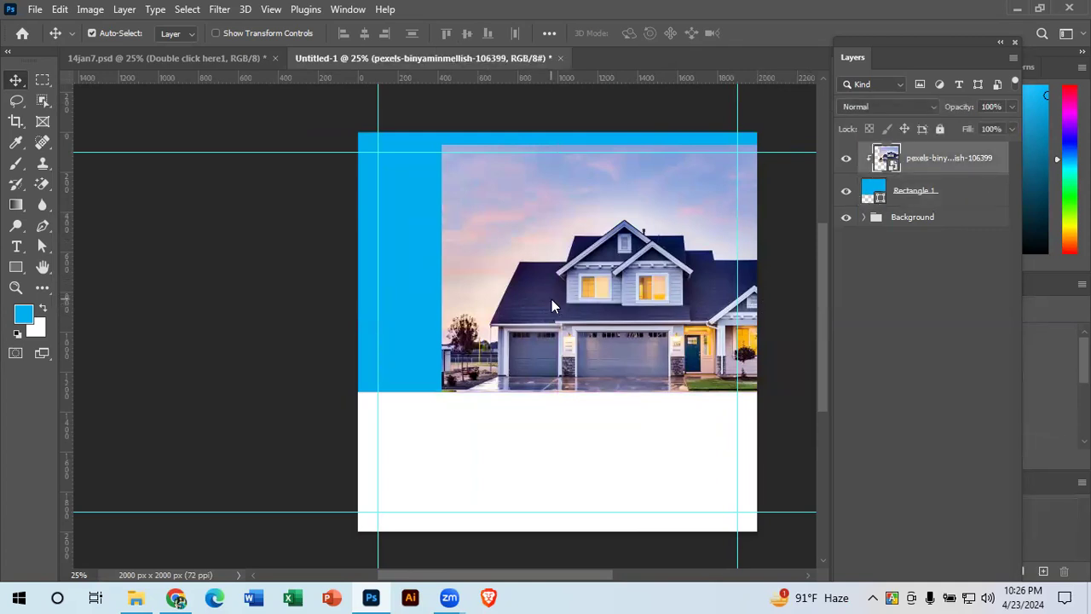
{"action": "left_click_drag", "start_coordinate": [552, 301], "coordinate": [567, 316]}
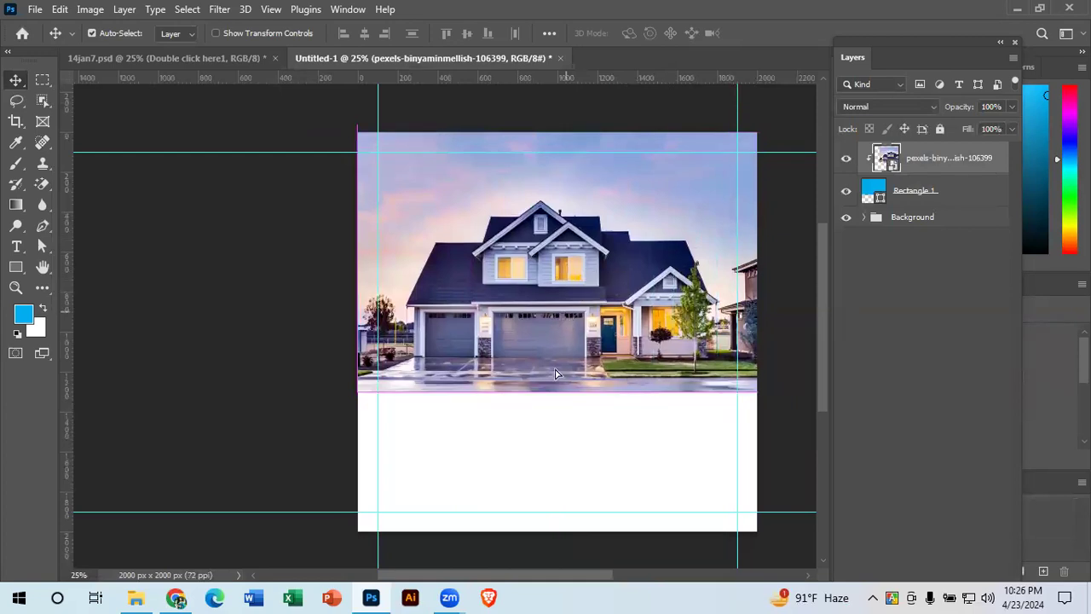
Step: Open the house photo's smart object contents and compare them with the Untitled-1 document
{"action": "double_click", "coordinate": [891, 162]}
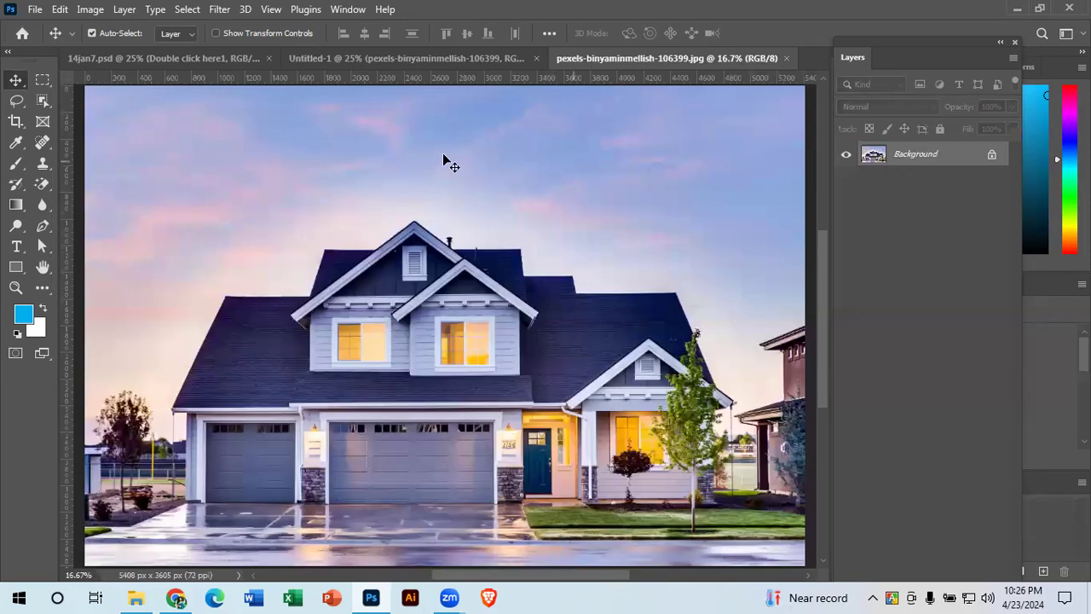
{"action": "left_click", "coordinate": [373, 57]}
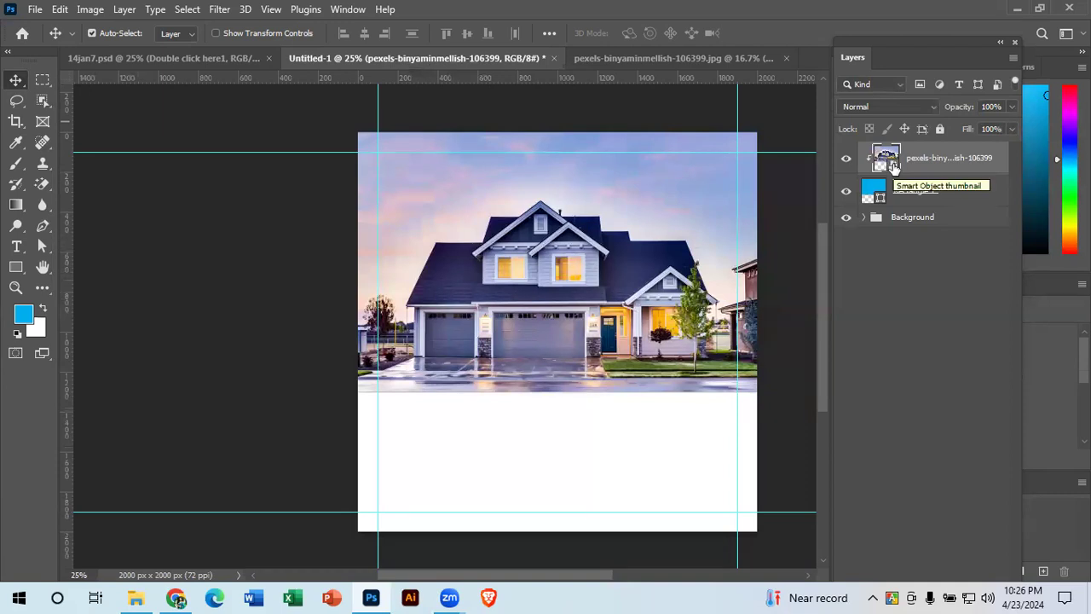
{"action": "left_click", "coordinate": [715, 56]}
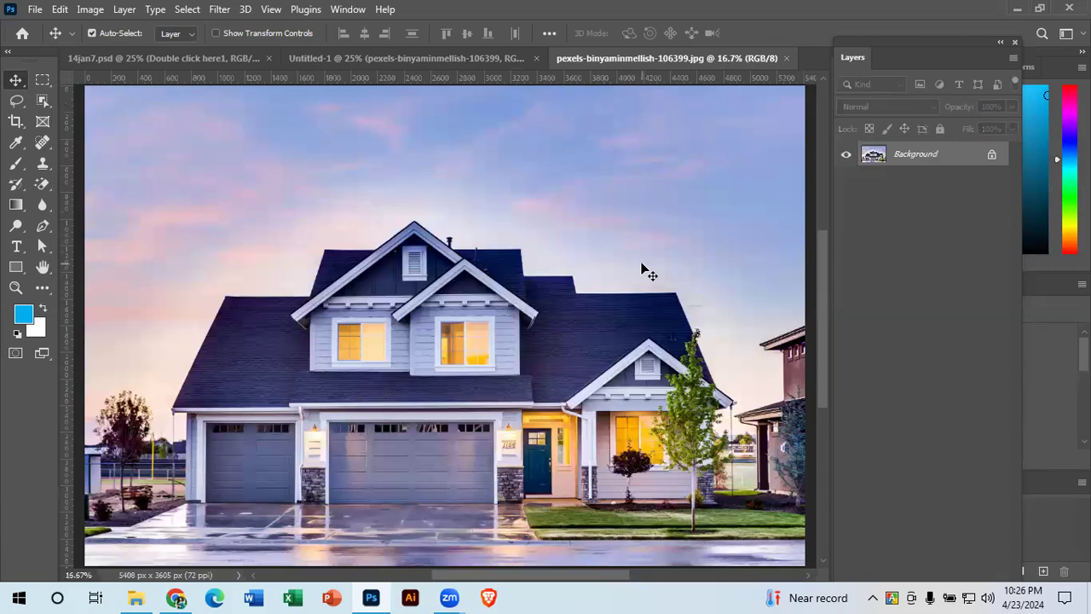
Step: Try to enlarge and reposition the house photo with Free Transform inside its smart object contents
{"action": "key", "text": "ctrl+minus"}
{"action": "key", "text": "ctrl+minus"}
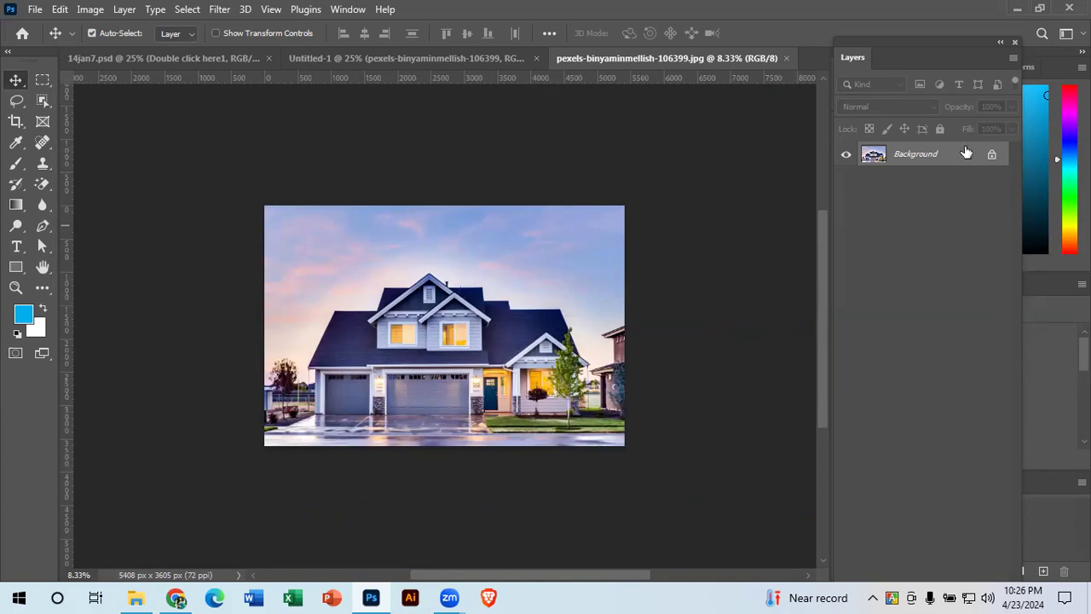
{"action": "key", "text": "ctrl+t"}
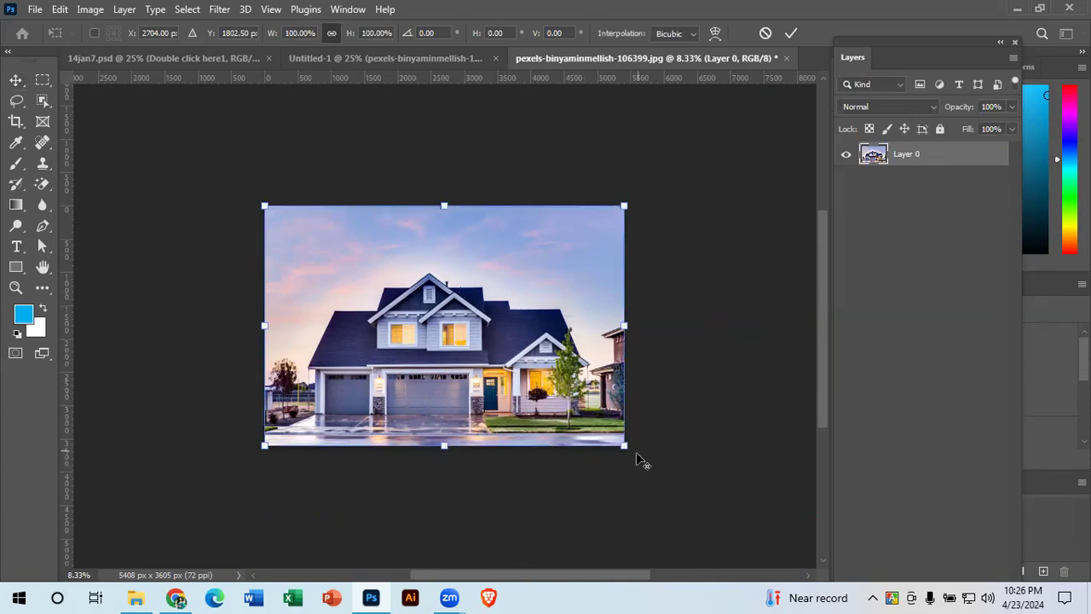
{"action": "left_click_drag", "start_coordinate": [625, 446], "coordinate": [726, 509]}
{"action": "left_click_drag", "start_coordinate": [641, 490], "coordinate": [686, 519]}
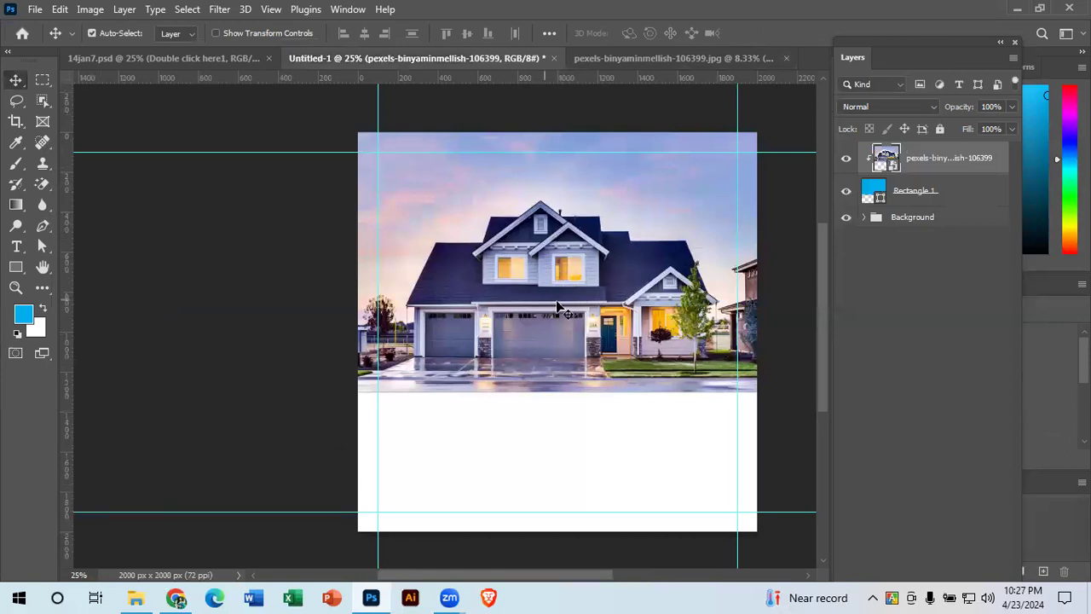
Step: Compare the opened house photo contents with Untitled-1, and close pexels-binyaminmellish-106399.jpg without saving its changes
{"action": "left_click", "coordinate": [623, 58]}
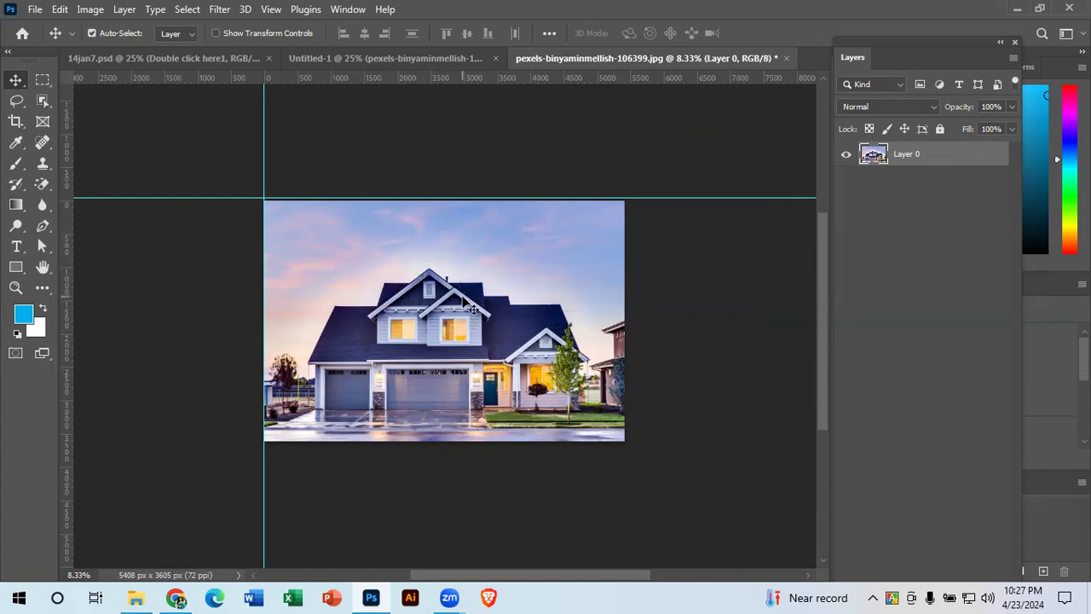
{"action": "left_click_drag", "start_coordinate": [481, 109], "coordinate": [463, 415]}
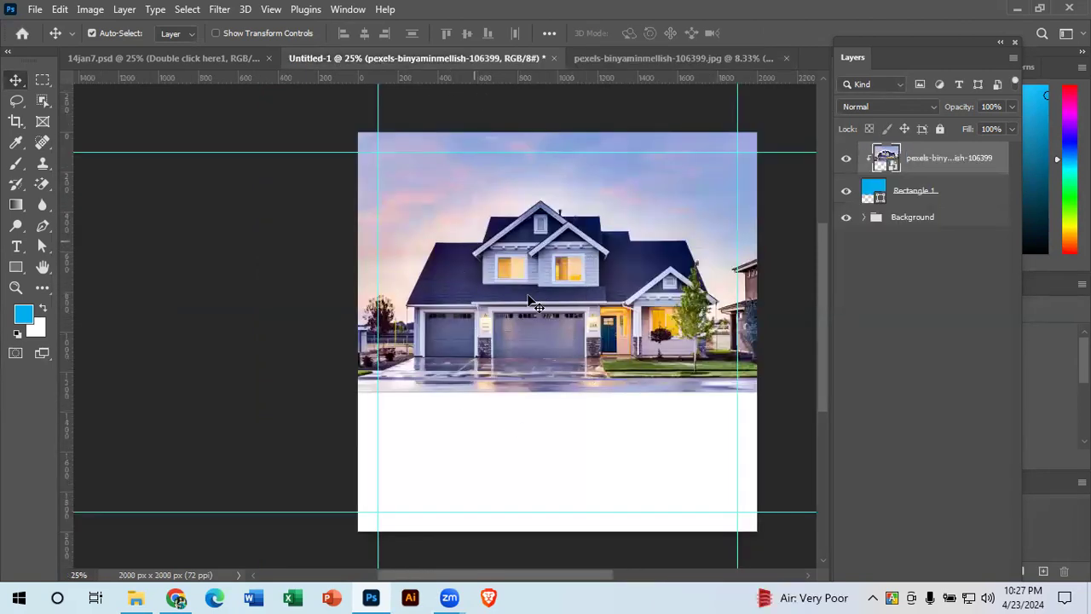
{"action": "left_click", "coordinate": [724, 52]}
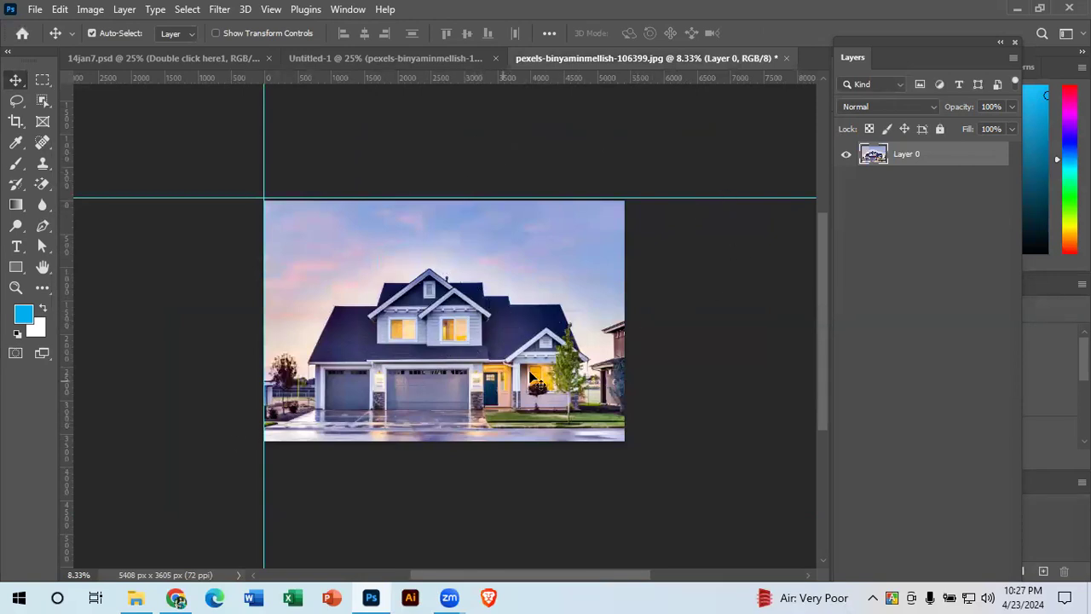
{"action": "left_click", "coordinate": [788, 58]}
{"action": "left_click", "coordinate": [536, 231]}
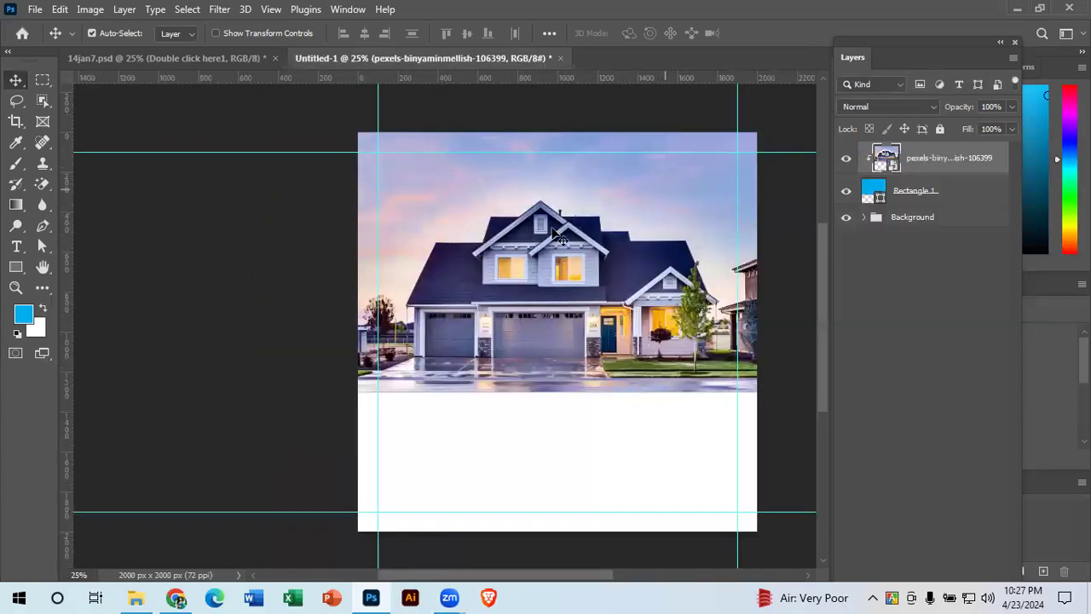
Step: Look up the hex code of the red horizontal band's fill in the 14jan7.psd reference design
{"action": "left_click", "coordinate": [164, 59]}
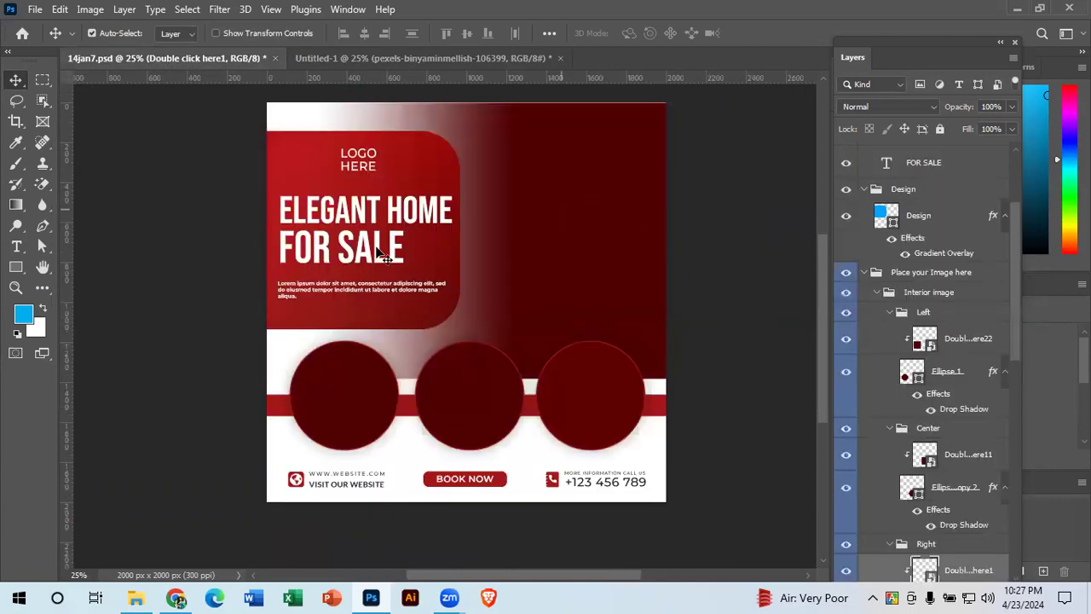
{"action": "left_click", "coordinate": [665, 412]}
{"action": "scroll", "coordinate": [1016, 469], "scroll_direction": "down", "scroll_amount": 2}
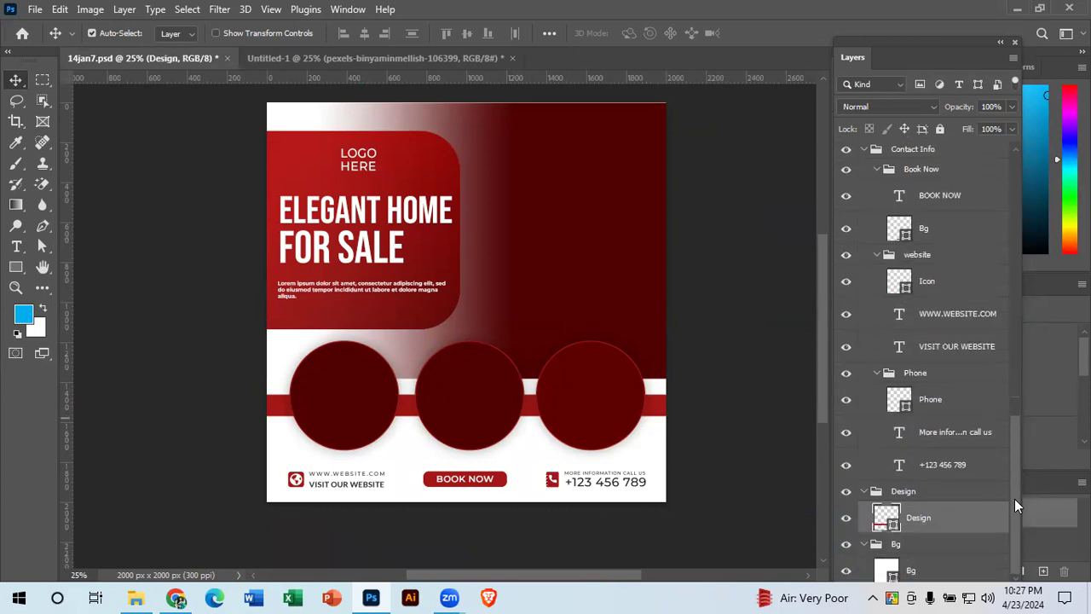
{"action": "double_click", "coordinate": [891, 525]}
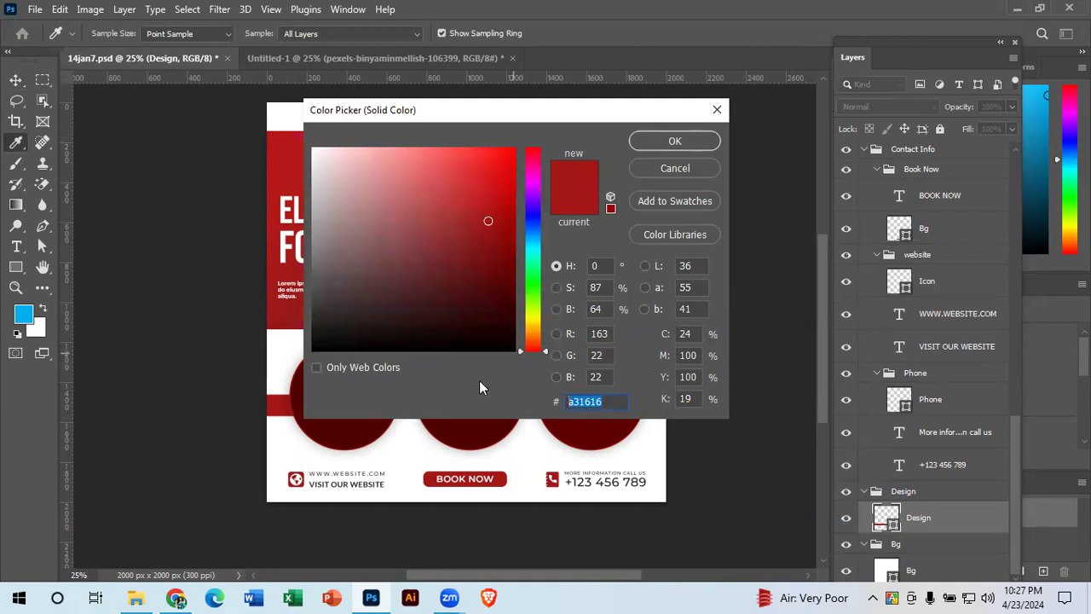
{"action": "left_click", "coordinate": [673, 143]}
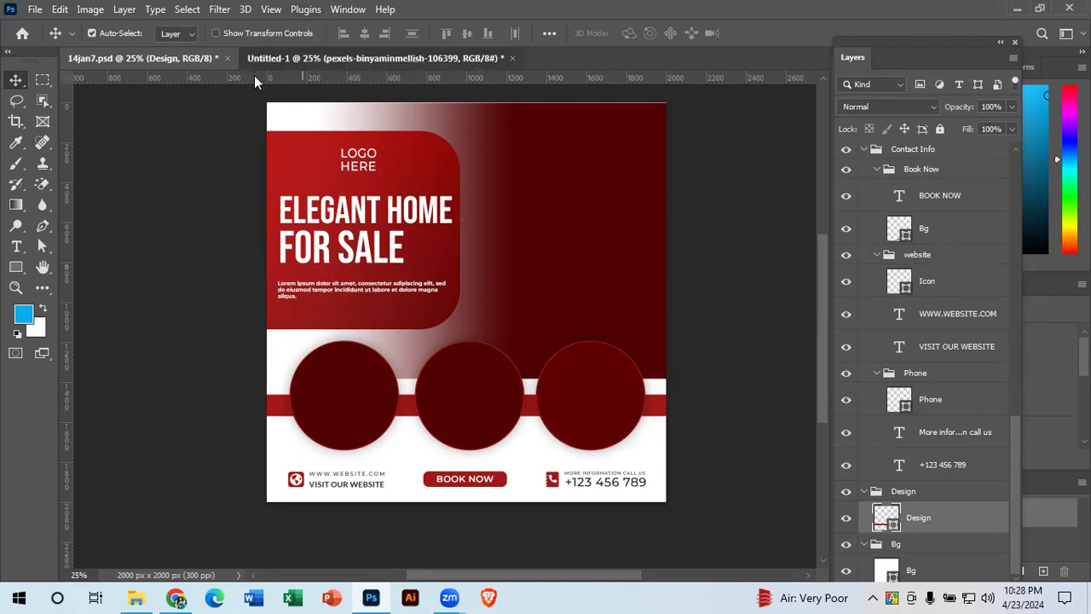
Step: Set the foreground colour in Untitled-1 to the band's red, a31616
{"action": "left_click", "coordinate": [290, 58]}
{"action": "left_click", "coordinate": [23, 318]}
{"action": "left_click", "coordinate": [620, 405]}
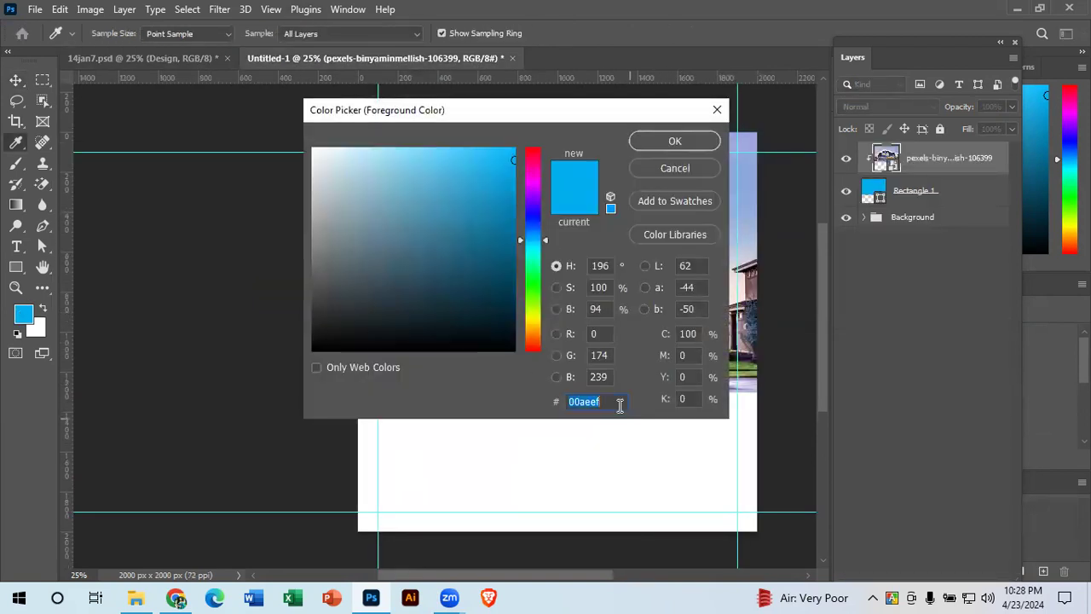
{"action": "type", "text": "a31616"}
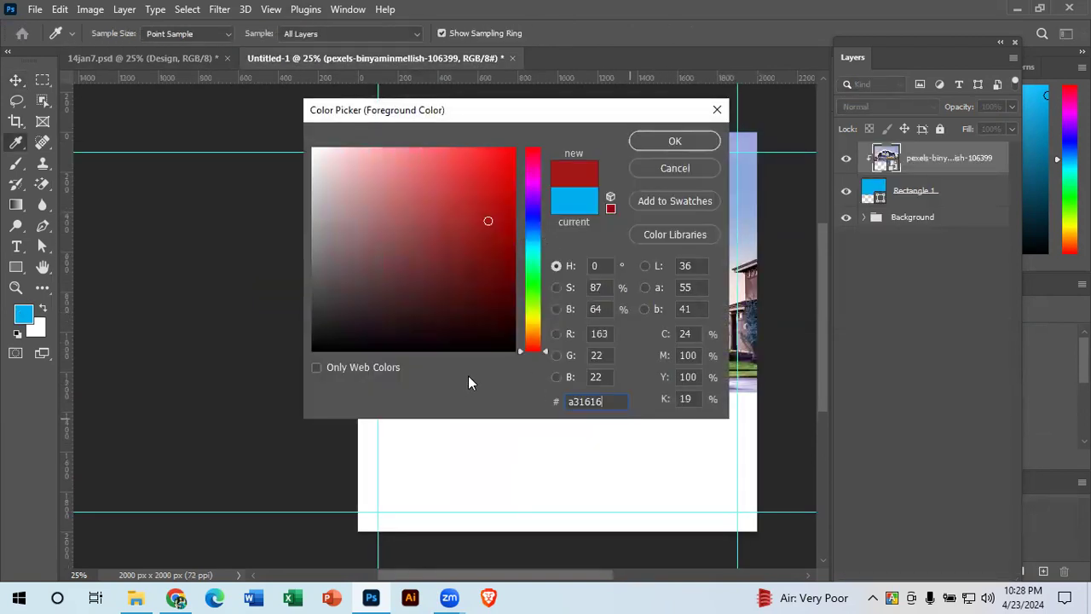
{"action": "left_click", "coordinate": [687, 143]}
Step: Set the Rectangle tool to draw red-filled shapes with no stroke
{"action": "left_click", "coordinate": [17, 270]}
{"action": "left_click", "coordinate": [73, 268]}
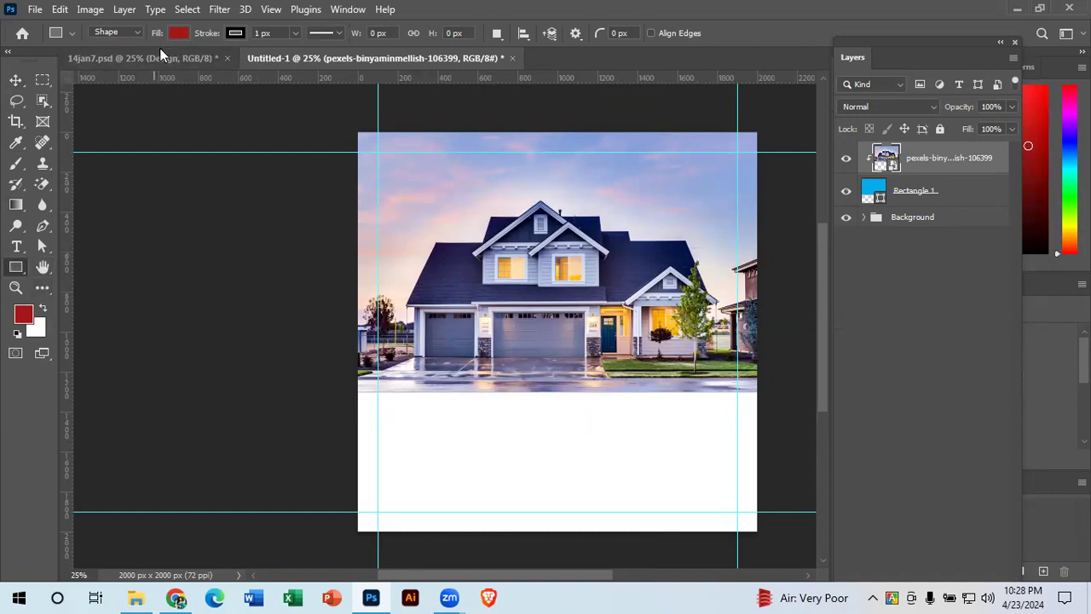
{"action": "left_click", "coordinate": [235, 33]}
{"action": "left_click", "coordinate": [143, 65]}
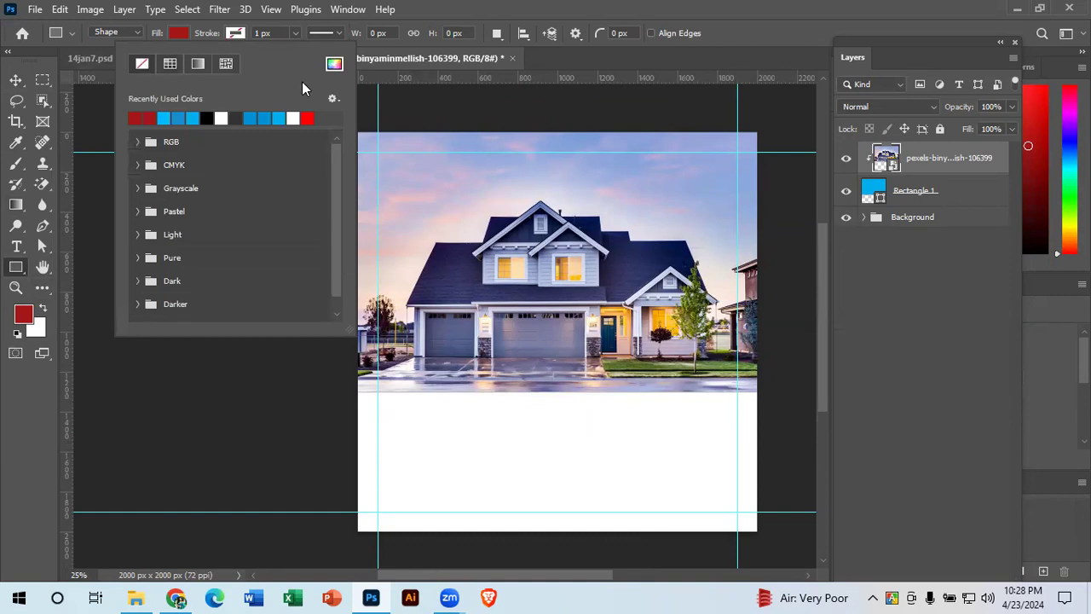
{"action": "left_click", "coordinate": [245, 33]}
{"action": "left_click", "coordinate": [241, 33]}
{"action": "left_click", "coordinate": [232, 35]}
{"action": "left_click", "coordinate": [227, 36]}
{"action": "left_click", "coordinate": [16, 79]}
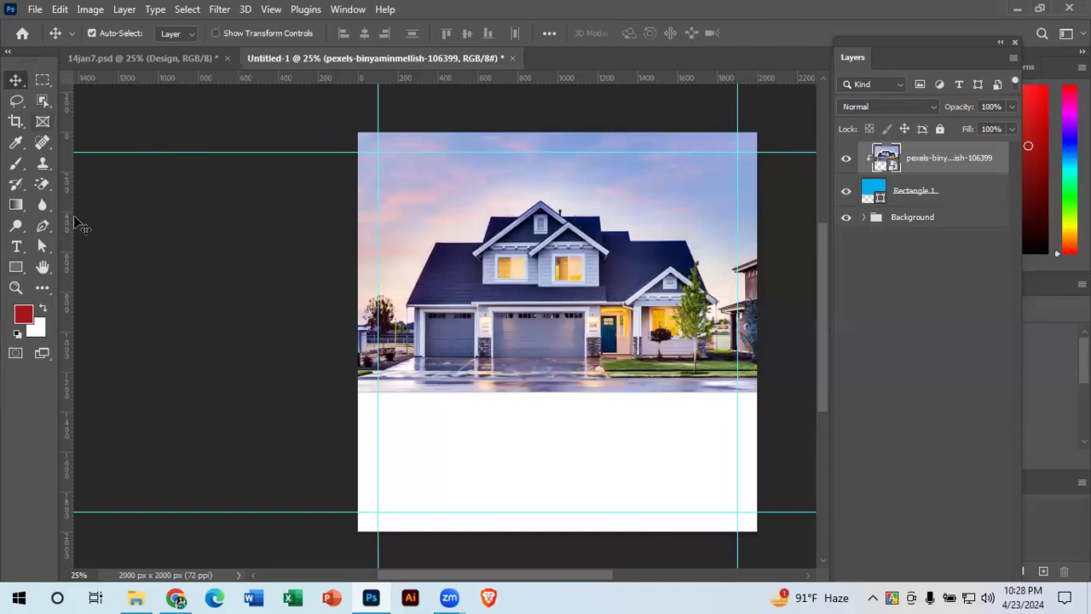
Step: Draw a red rectangle band of about 2004 by 80 px across the full canvas width, just below the house photo
{"action": "left_click", "coordinate": [16, 267]}
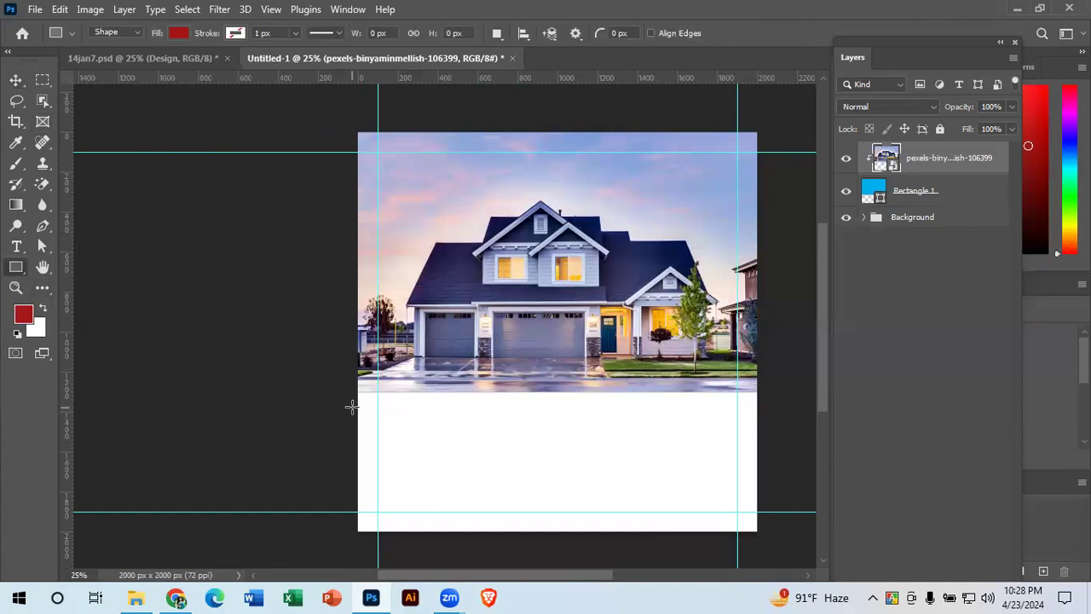
{"action": "mouse_move", "coordinate": [357, 406]}
{"action": "left_mouse_down"}
{"action": "mouse_move", "coordinate": [465, 406]}
{"action": "mouse_move", "coordinate": [367, 362]}
{"action": "mouse_move", "coordinate": [370, 409]}
{"action": "mouse_move", "coordinate": [423, 431]}
{"action": "mouse_move", "coordinate": [422, 417]}
{"action": "mouse_move", "coordinate": [455, 418]}
{"action": "mouse_move", "coordinate": [739, 466]}
{"action": "left_mouse_up"}
{"action": "left_click_drag", "start_coordinate": [763, 436], "coordinate": [757, 422]}
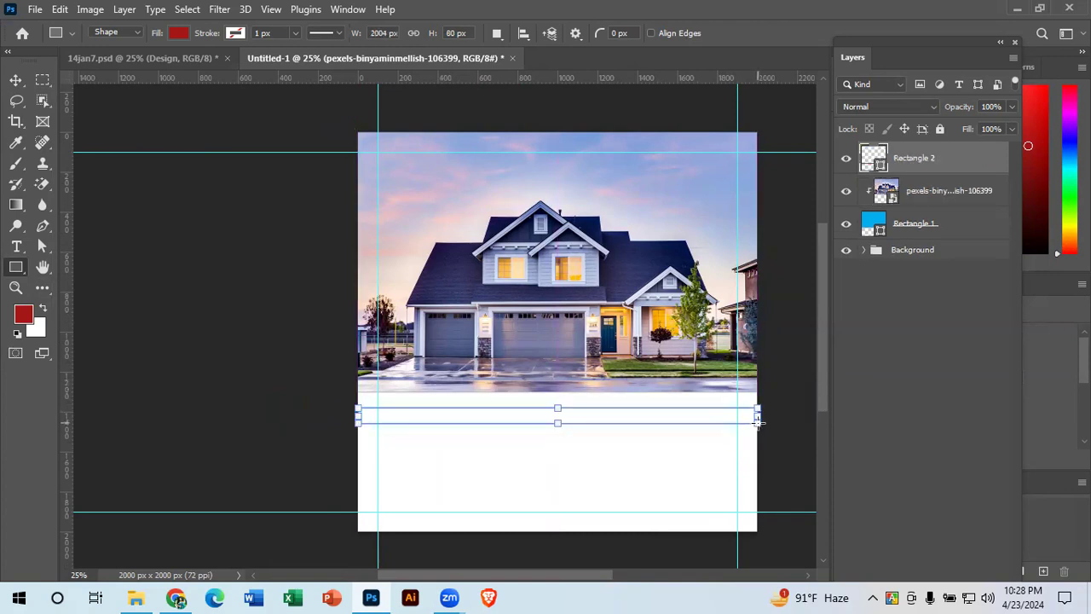
{"action": "left_click", "coordinate": [16, 81]}
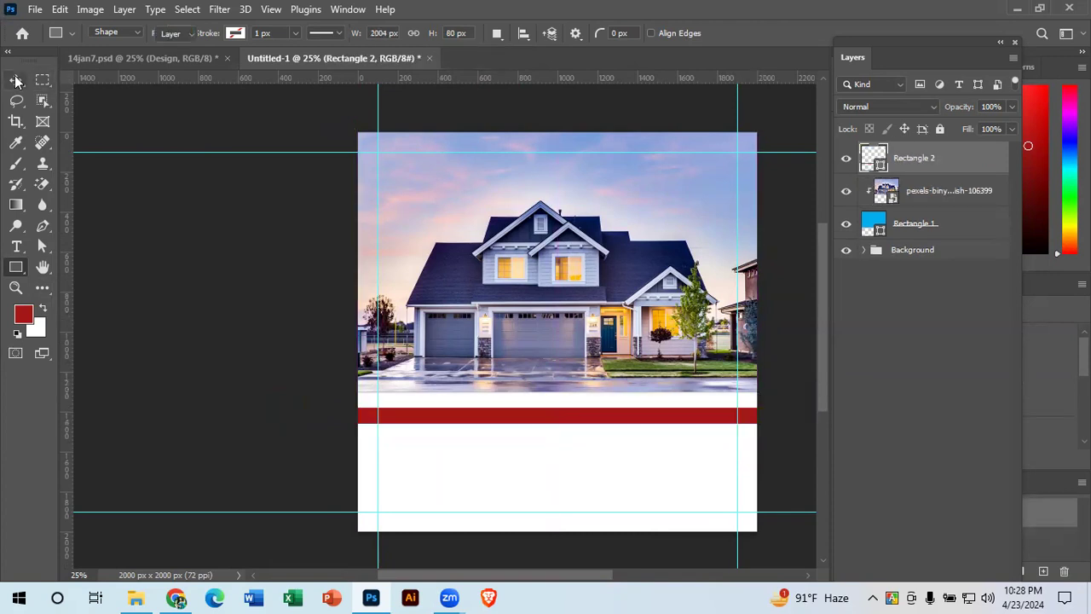
{"action": "left_click", "coordinate": [162, 231]}
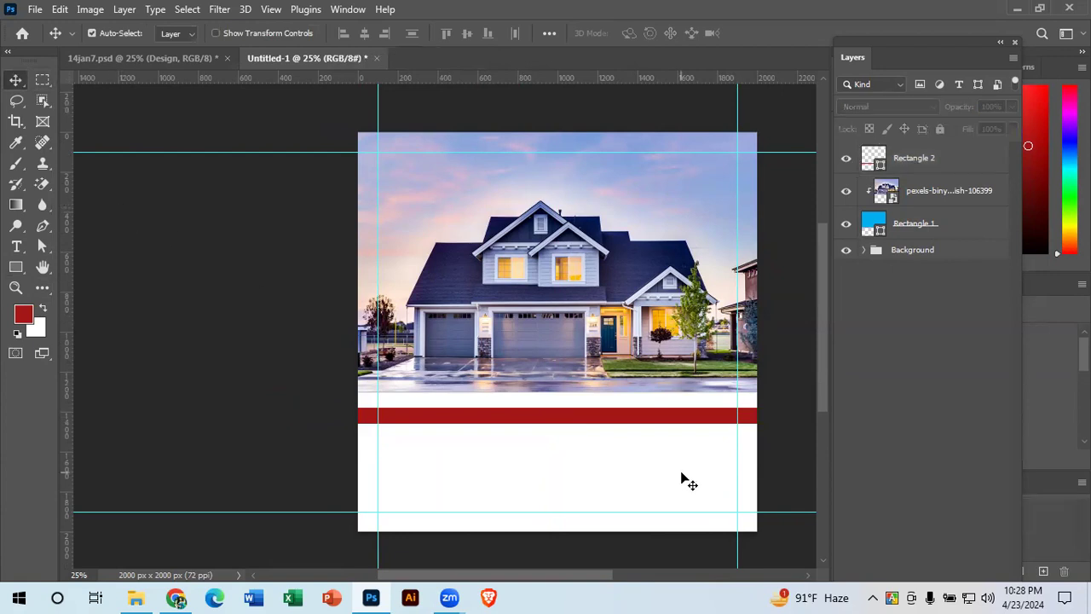
Step: Compare the red band in Untitled-1 with the band and circles in the 14jan7.psd reference design
{"action": "key", "text": "ctrl+="}
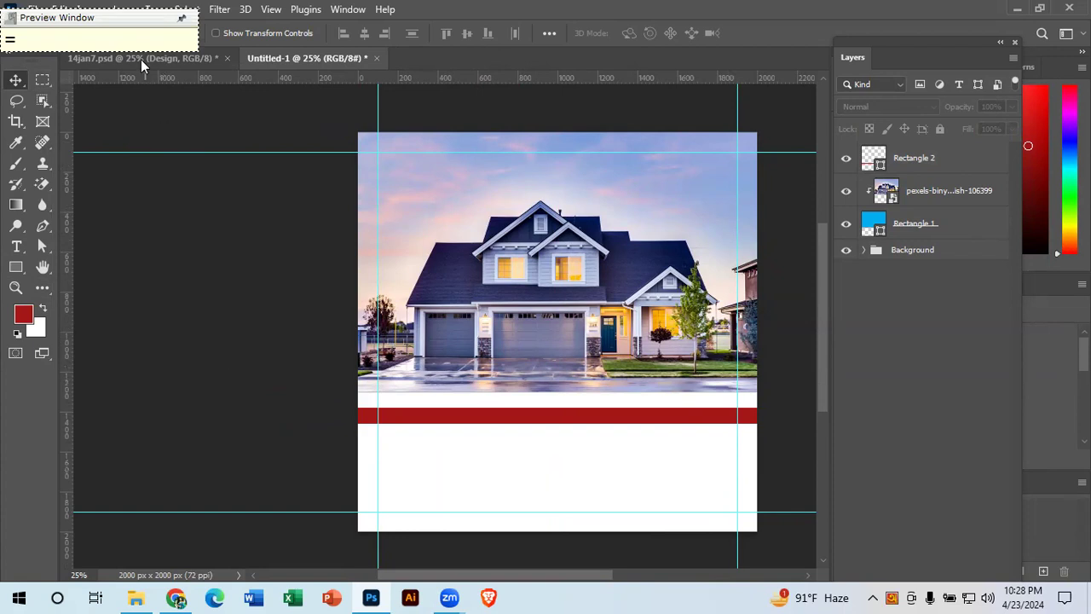
{"action": "left_click_drag", "start_coordinate": [178, 48], "coordinate": [213, 75]}
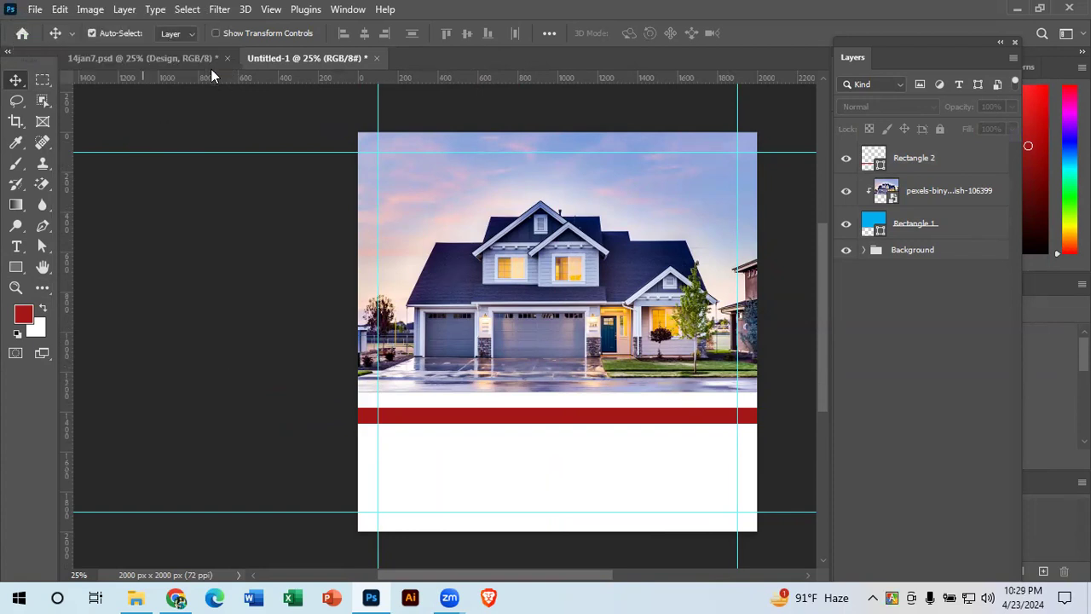
{"action": "key", "text": "ctrl+equal"}
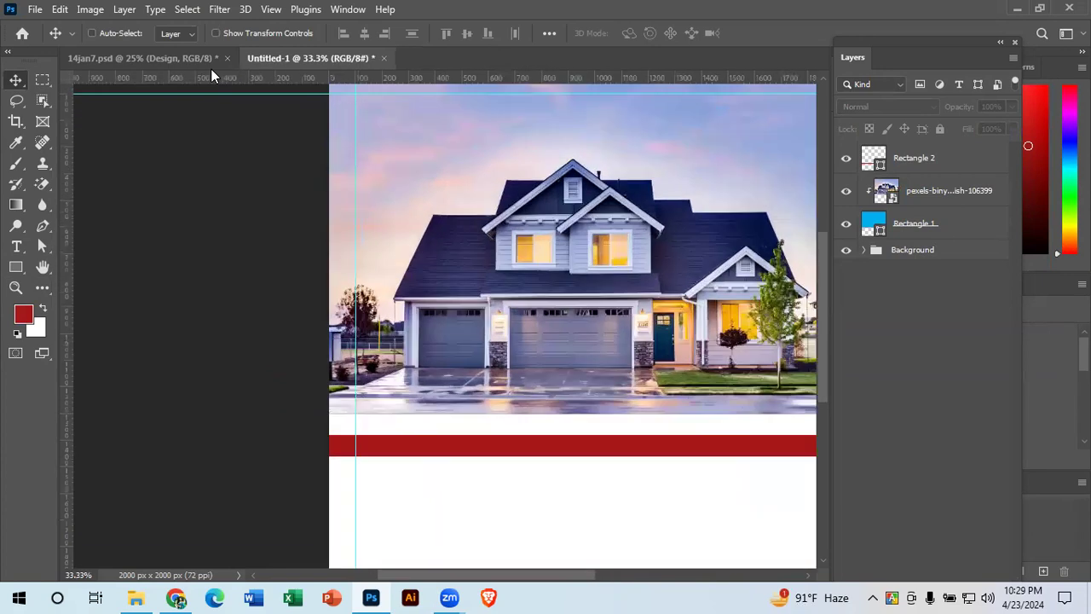
{"action": "left_click_drag", "start_coordinate": [512, 272], "coordinate": [396, 254]}
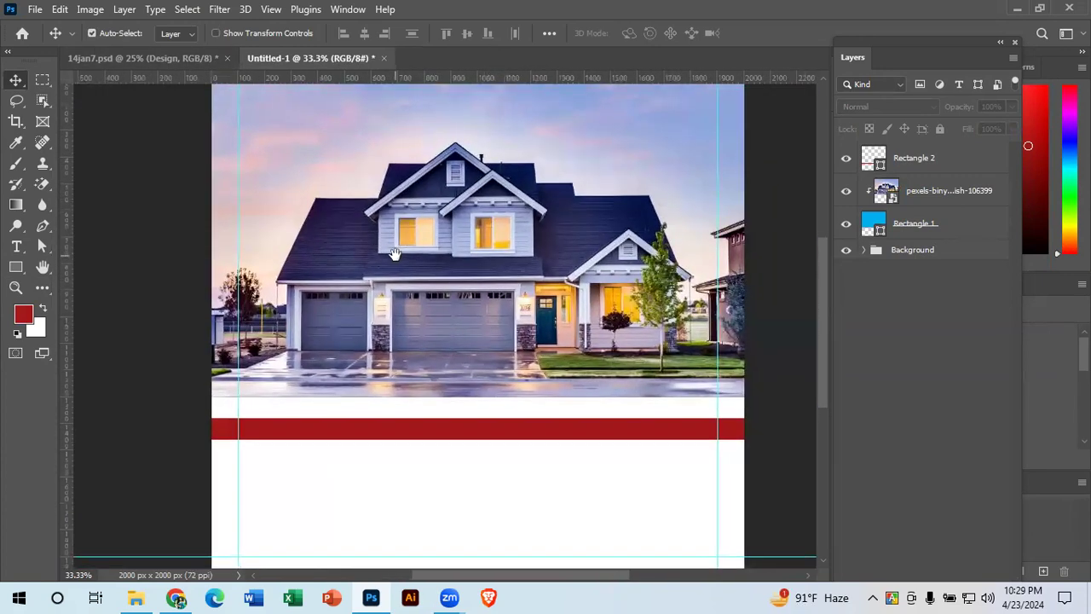
{"action": "left_click", "coordinate": [628, 433]}
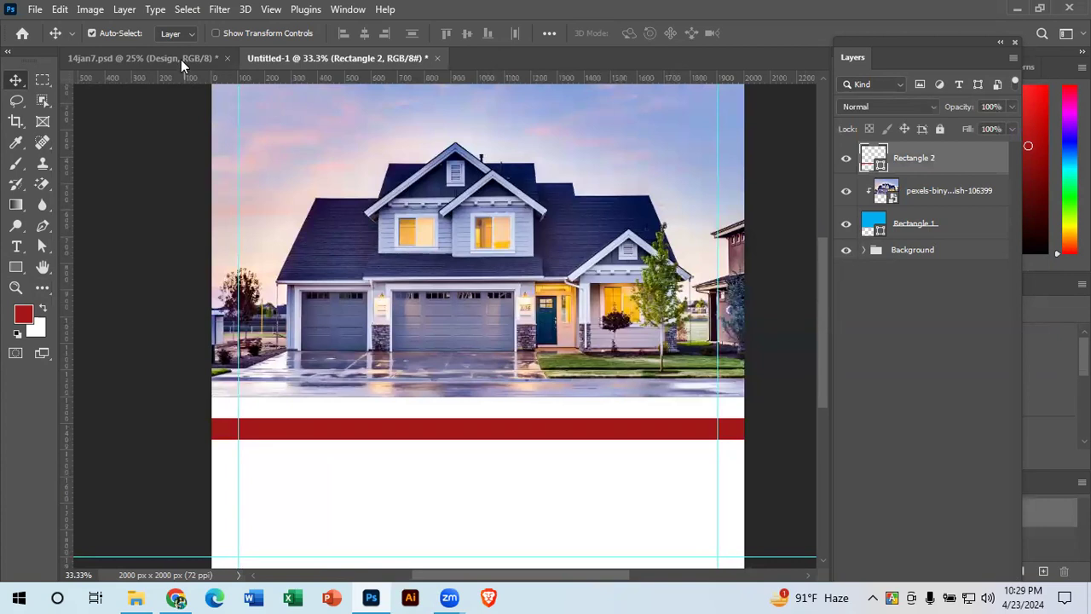
{"action": "left_click", "coordinate": [179, 58]}
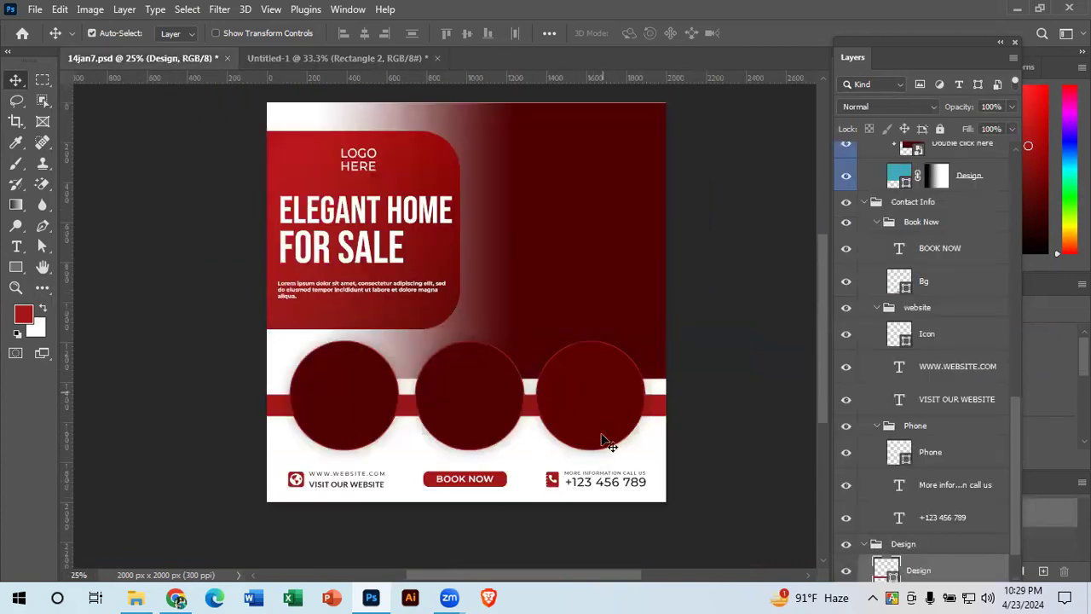
{"action": "left_click", "coordinate": [360, 58]}
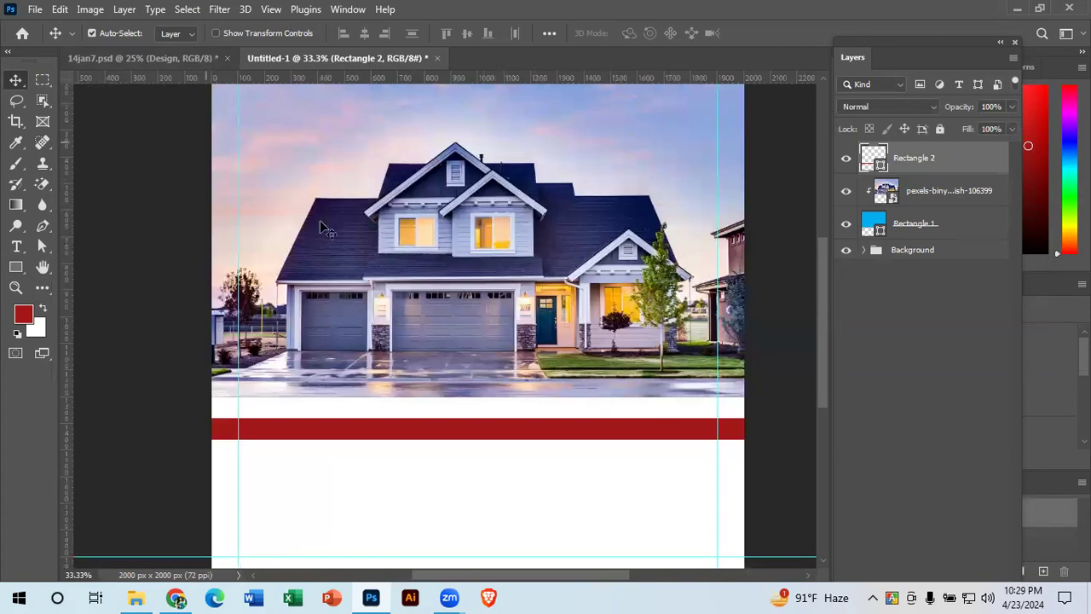
{"action": "left_click", "coordinate": [152, 56]}
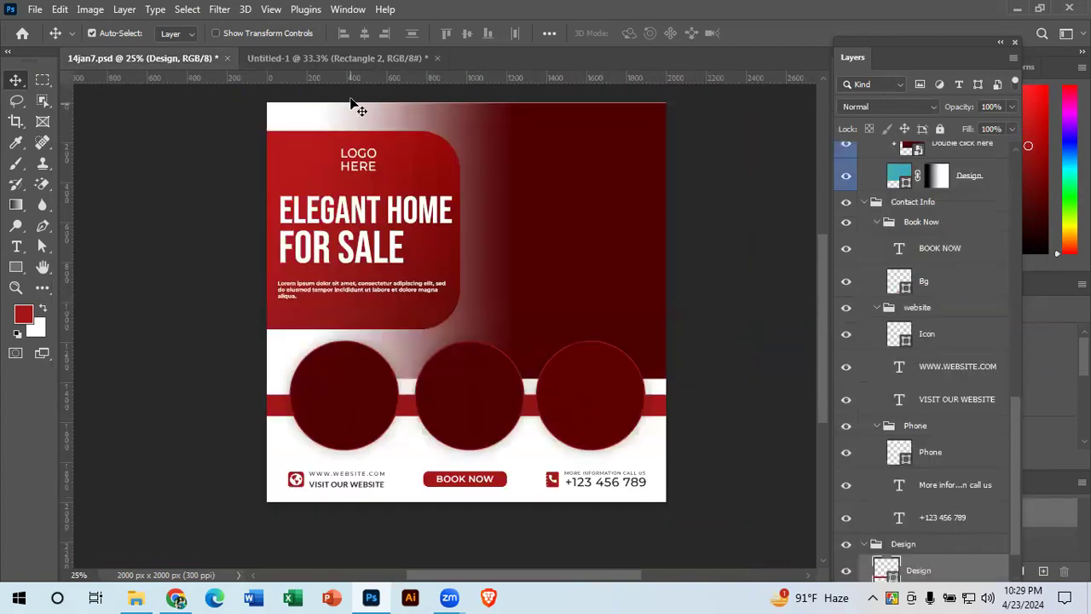
{"action": "left_click", "coordinate": [344, 59]}
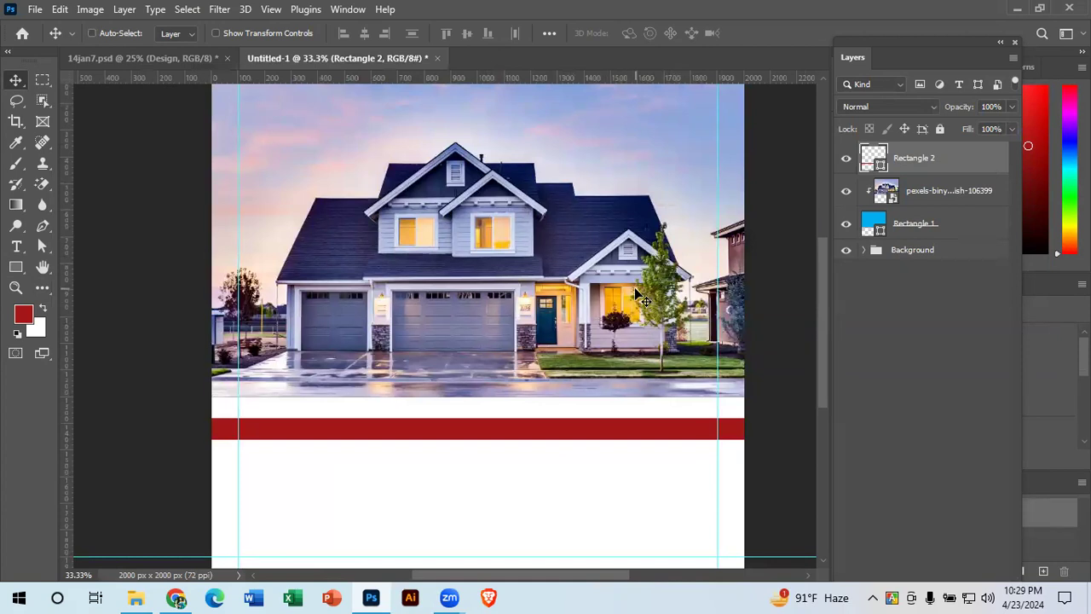
Step: Try to draw a 360 by 360 px red square overlapping the lower part of the band, and undo it
{"action": "key", "text": "ctrl+minus"}
{"action": "scroll", "coordinate": [529, 337], "scroll_direction": "down", "scroll_amount": 1}
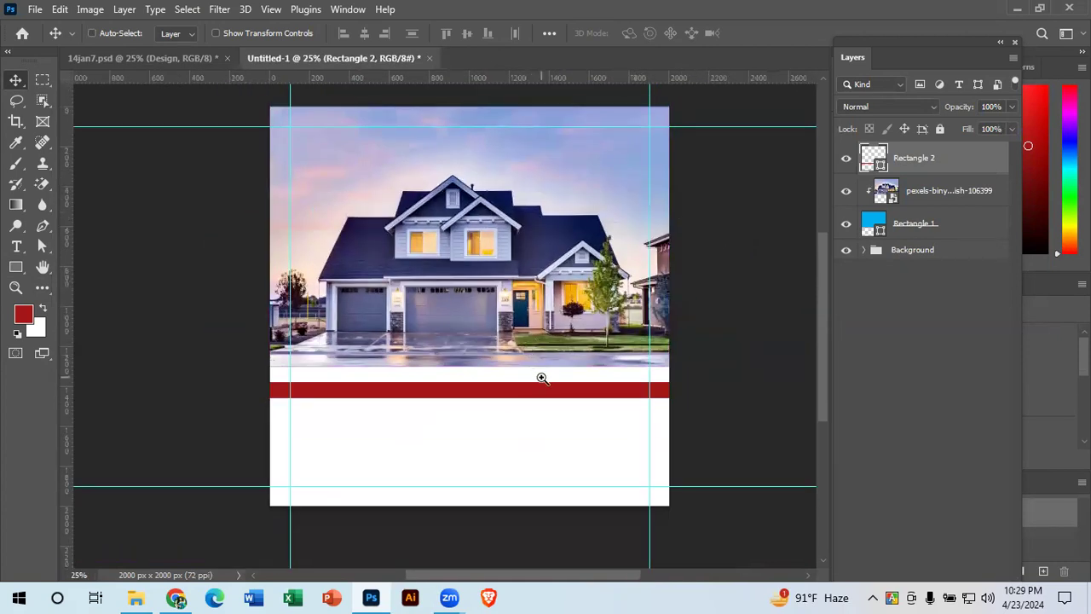
{"action": "scroll", "coordinate": [539, 378], "scroll_direction": "up", "scroll_amount": 1}
{"action": "scroll", "coordinate": [592, 366], "scroll_direction": "down", "scroll_amount": 2}
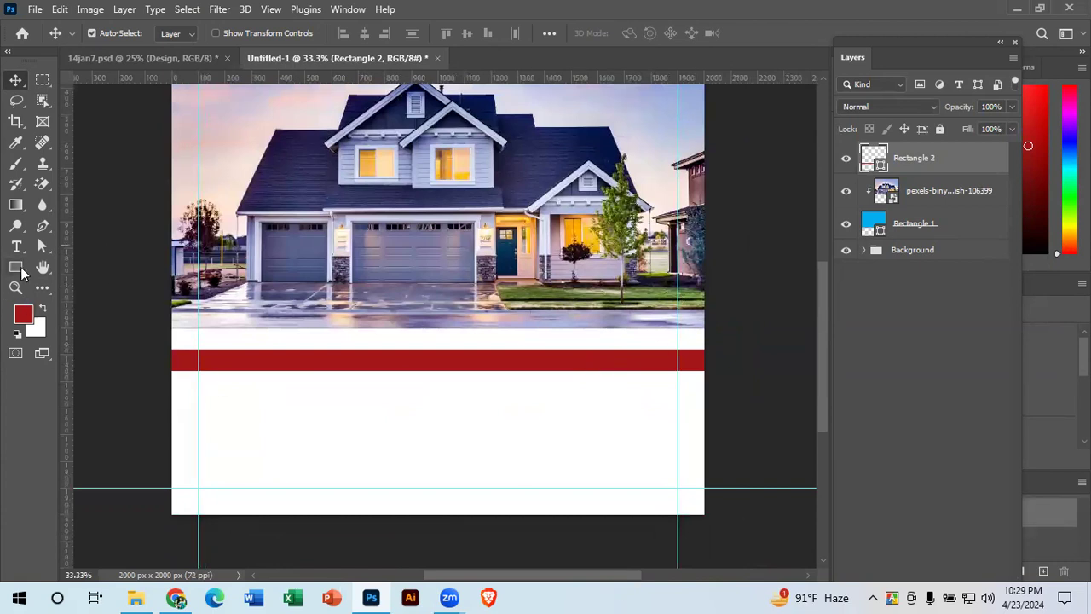
{"action": "left_click", "coordinate": [21, 267]}
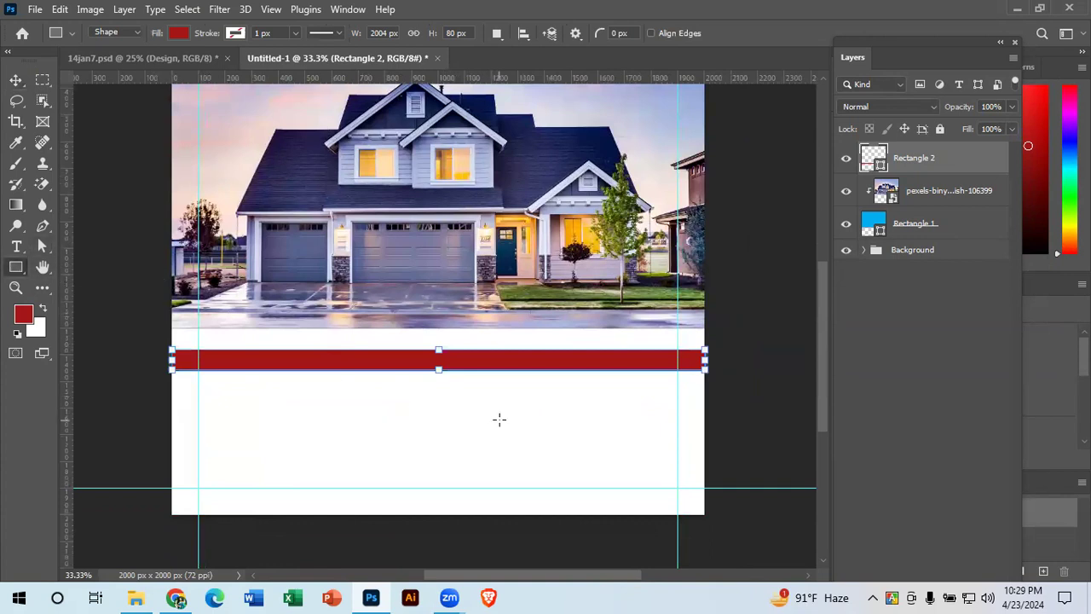
{"action": "left_click_drag", "start_coordinate": [481, 408], "coordinate": [528, 457]}
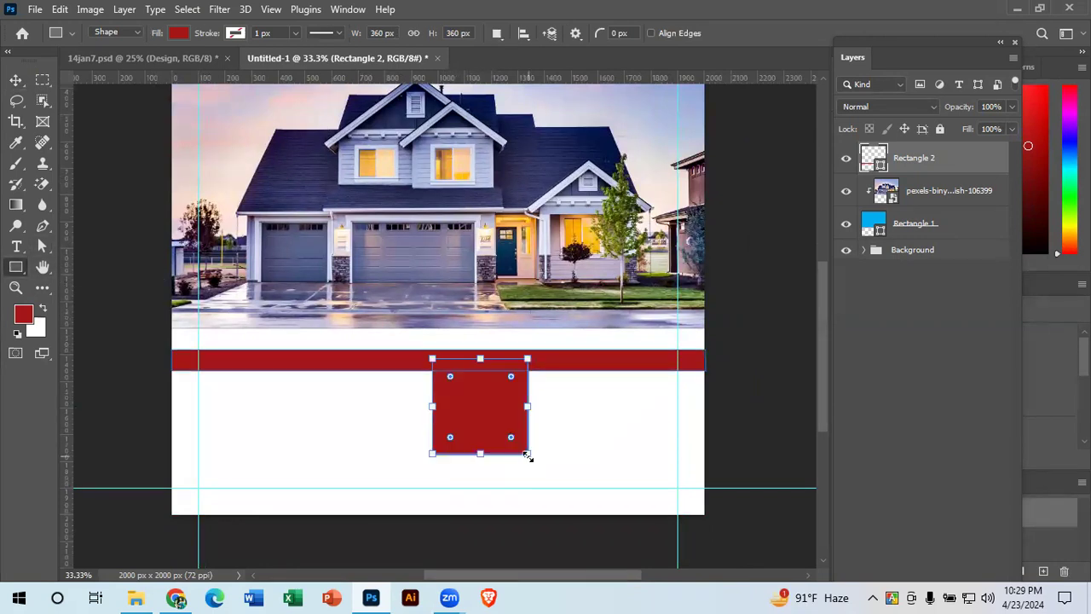
{"action": "key", "text": "ctrl+z"}
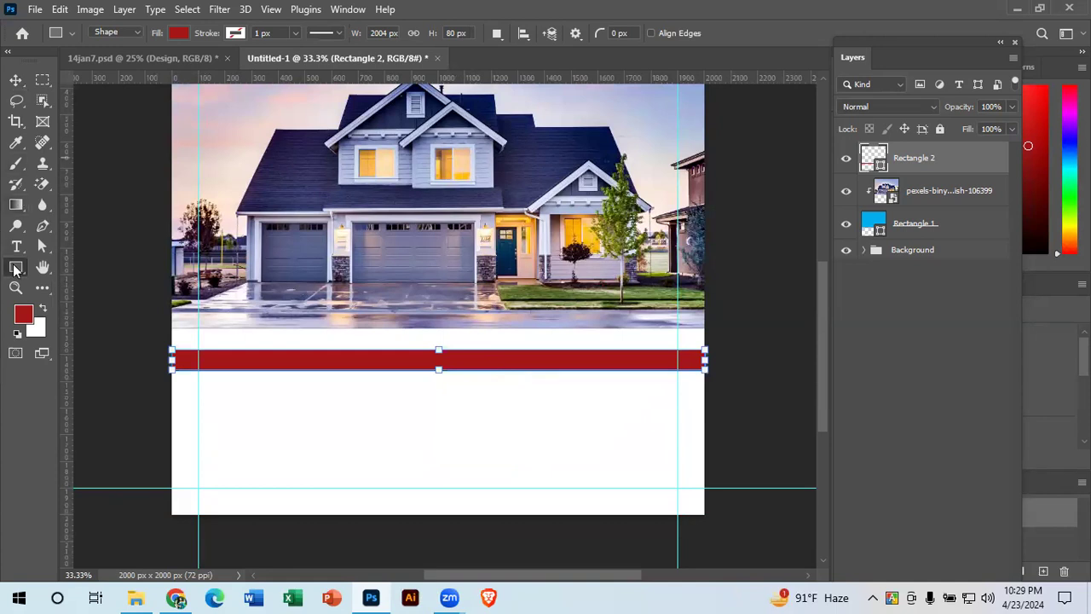
Step: Switch to the Ellipse tool in Untitled-1 and check the three circles in the 14jan7.psd reference design
{"action": "right_click", "coordinate": [15, 270]}
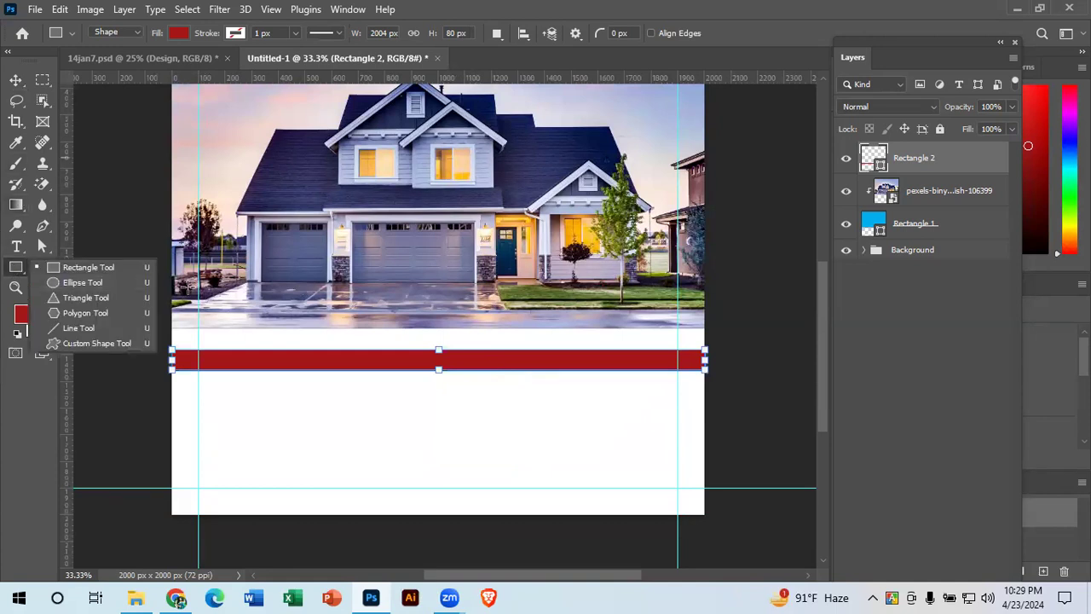
{"action": "left_click", "coordinate": [115, 285]}
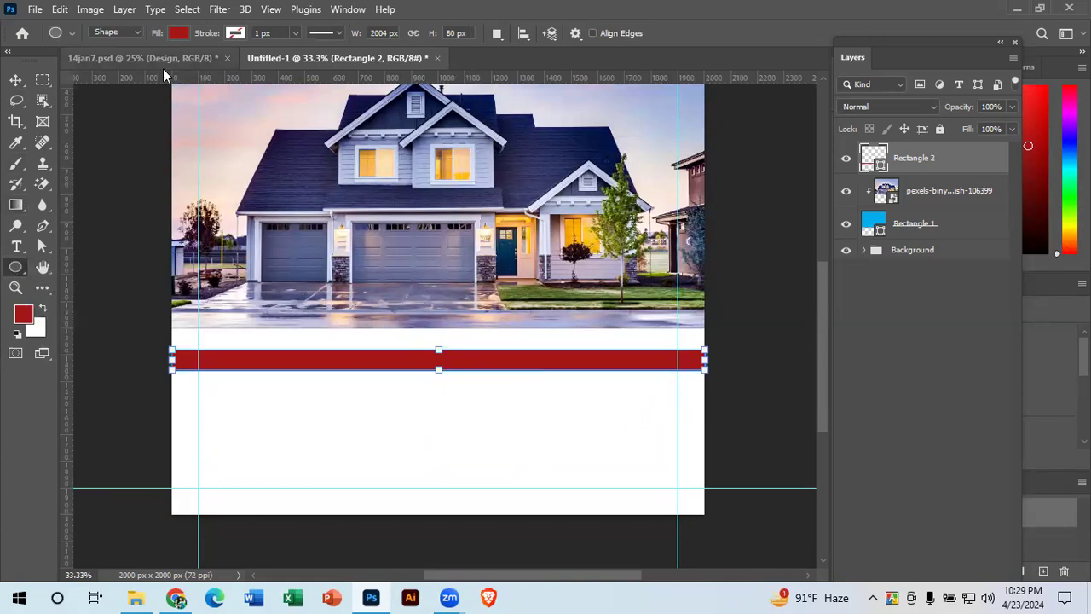
{"action": "left_click", "coordinate": [154, 58]}
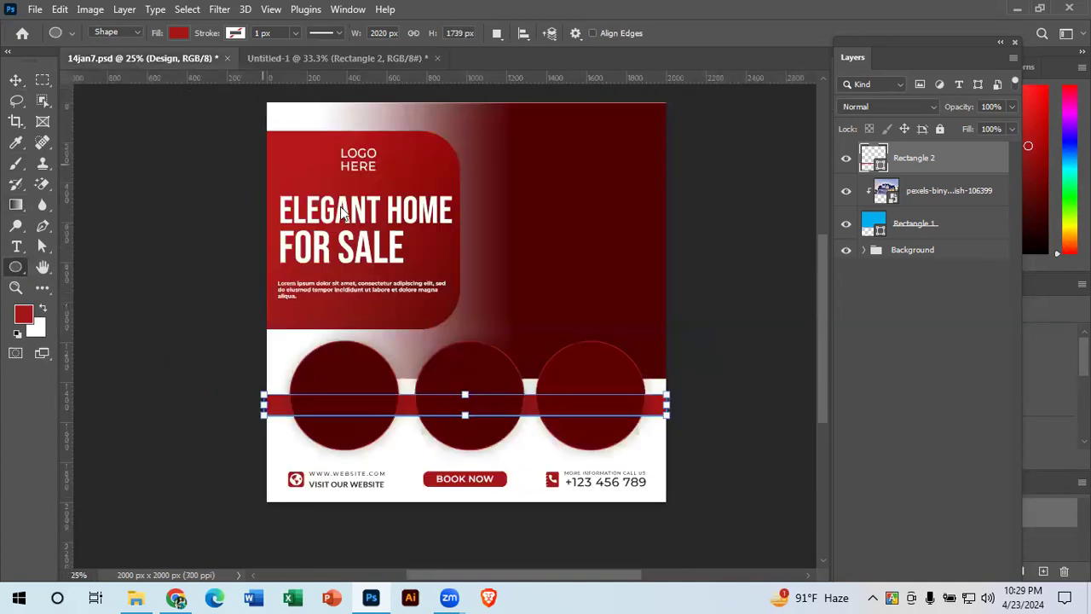
{"action": "left_click", "coordinate": [15, 81]}
{"action": "left_click", "coordinate": [306, 53]}
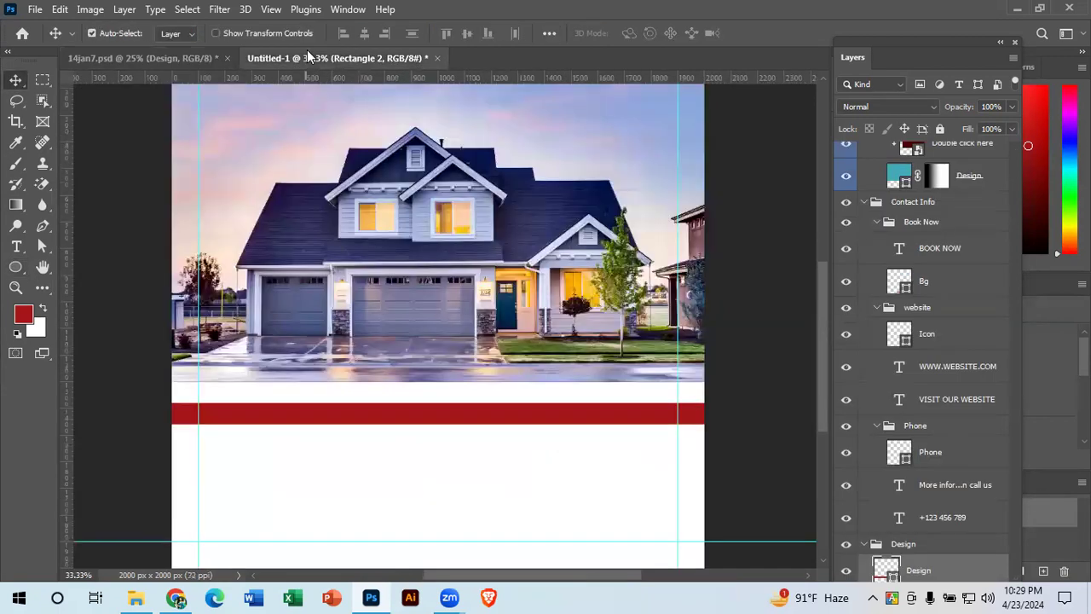
{"action": "left_click", "coordinate": [15, 267]}
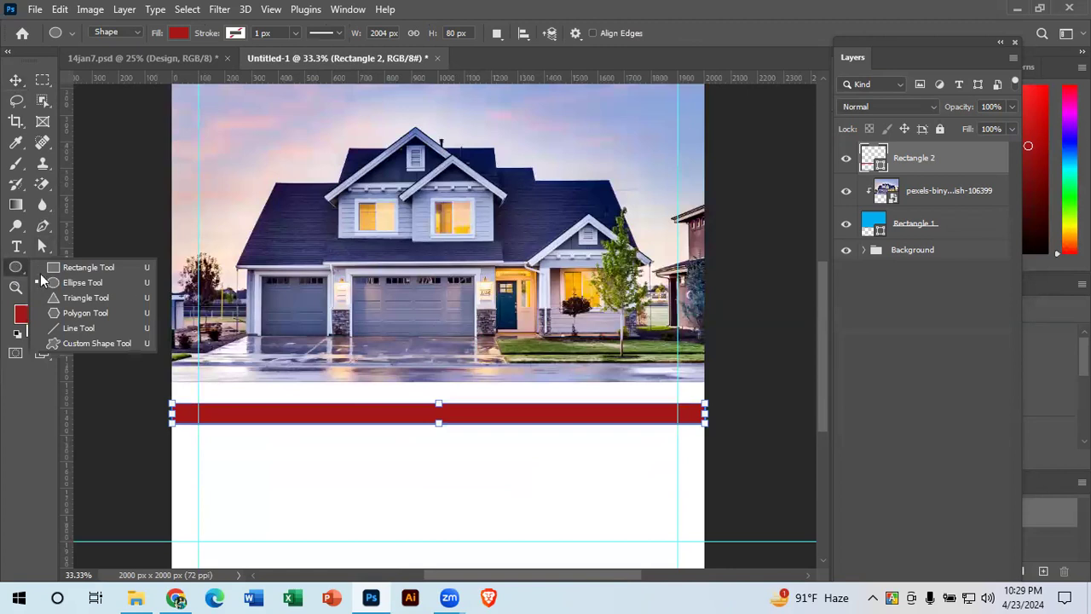
{"action": "left_click", "coordinate": [113, 281]}
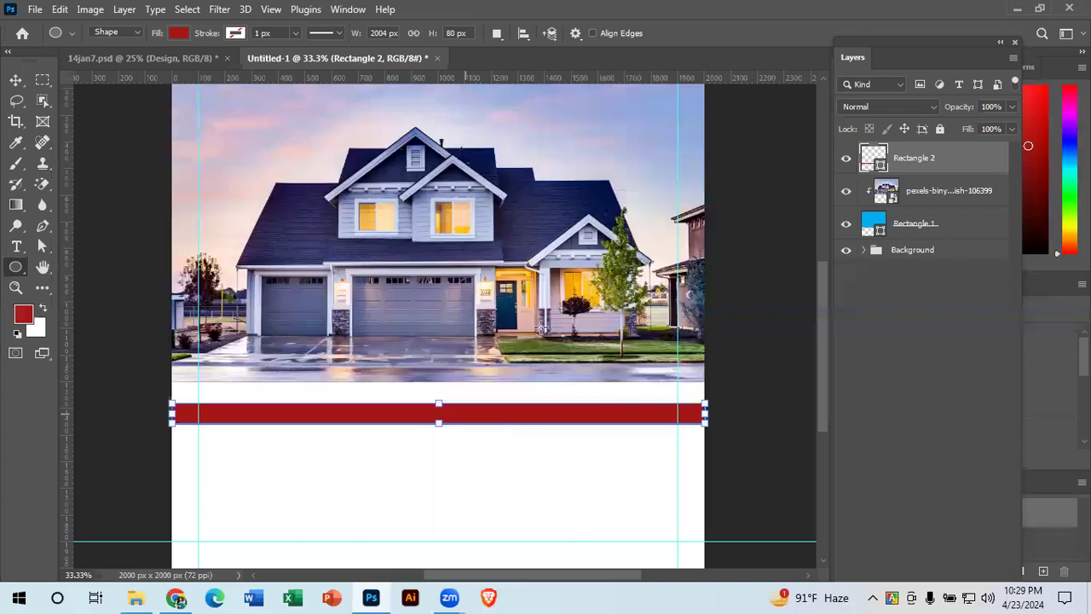
Step: Try to draw a red circle about 435 px across within the band's shape layer and move it down, and undo it
{"action": "left_click_drag", "start_coordinate": [474, 268], "coordinate": [579, 365]}
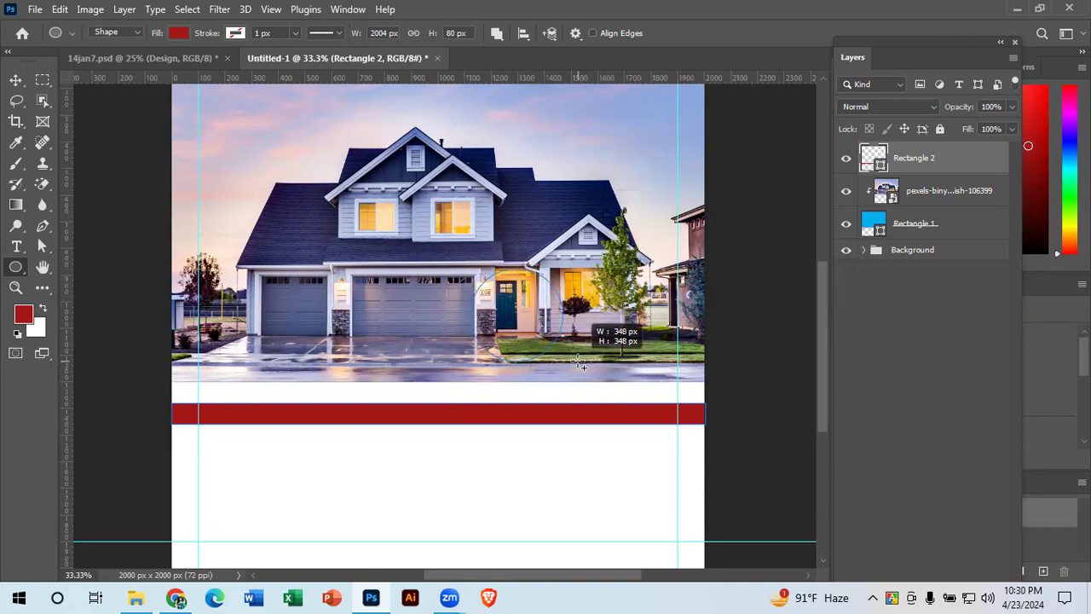
{"action": "left_click_drag", "start_coordinate": [579, 365], "coordinate": [632, 381]}
{"action": "left_click", "coordinate": [16, 79]}
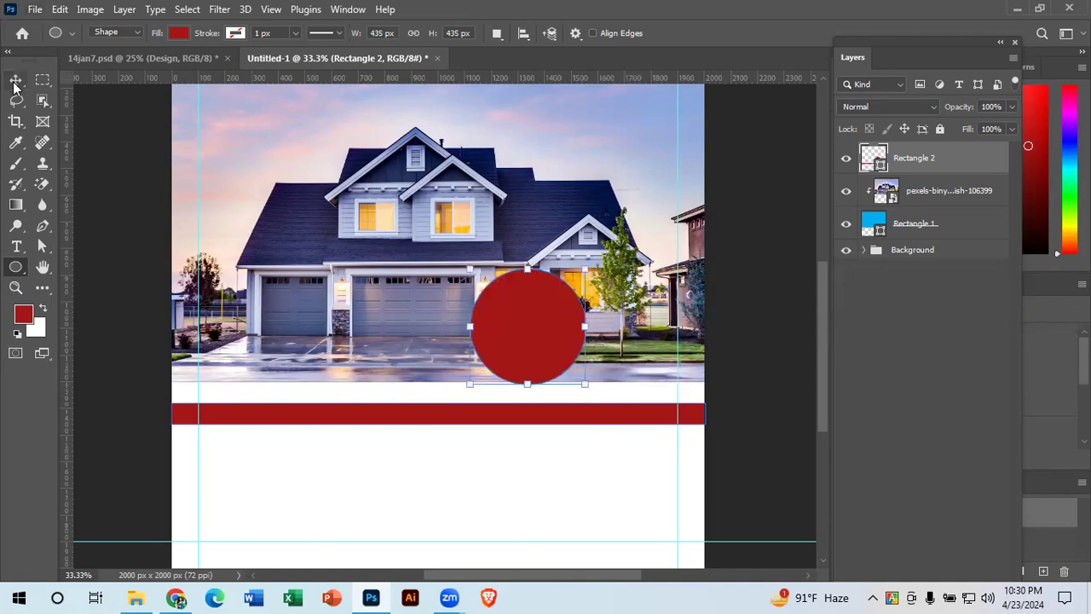
{"action": "left_click_drag", "start_coordinate": [558, 339], "coordinate": [582, 401]}
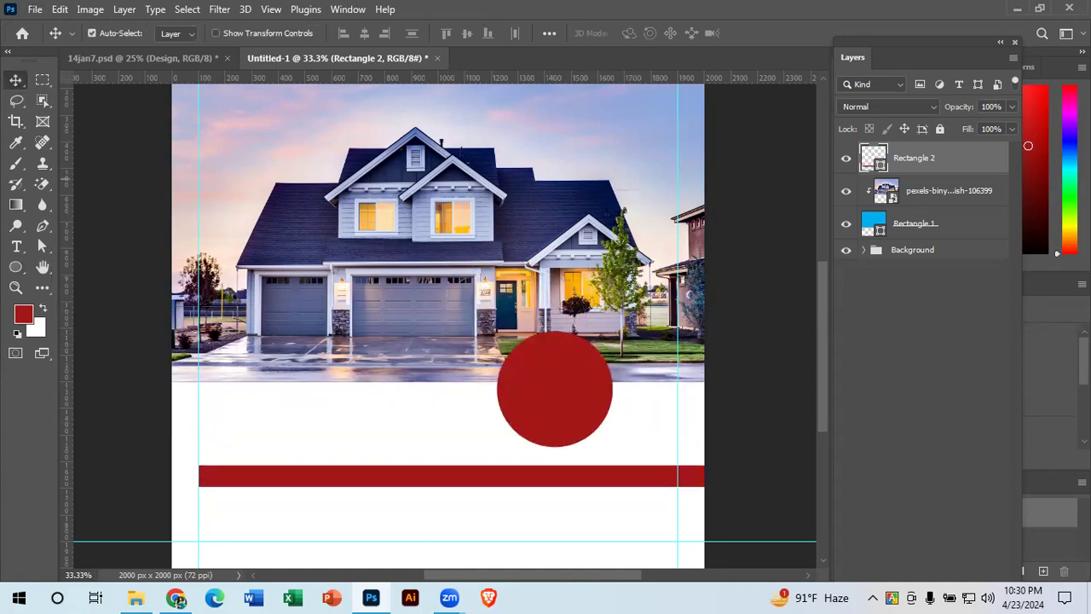
{"action": "key", "text": "ctrl+z"}
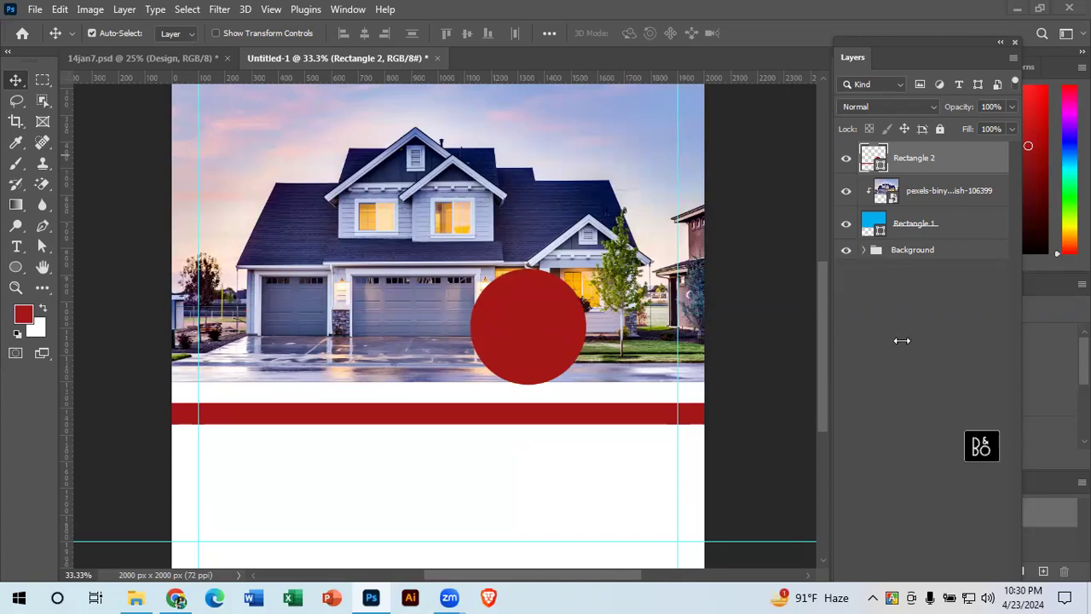
Step: With no layer selected, draw a separate red circle of about 480 by 480 px over the band and shift it towards the tree side
{"action": "left_click", "coordinate": [111, 186]}
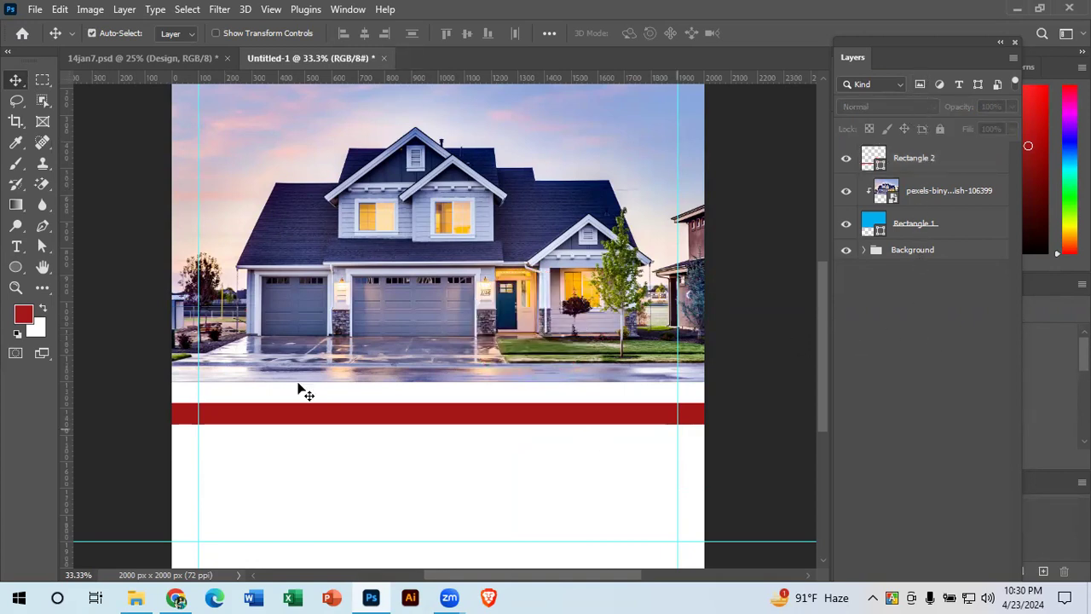
{"action": "left_click", "coordinate": [15, 267]}
{"action": "left_click_drag", "start_coordinate": [356, 474], "coordinate": [413, 501]}
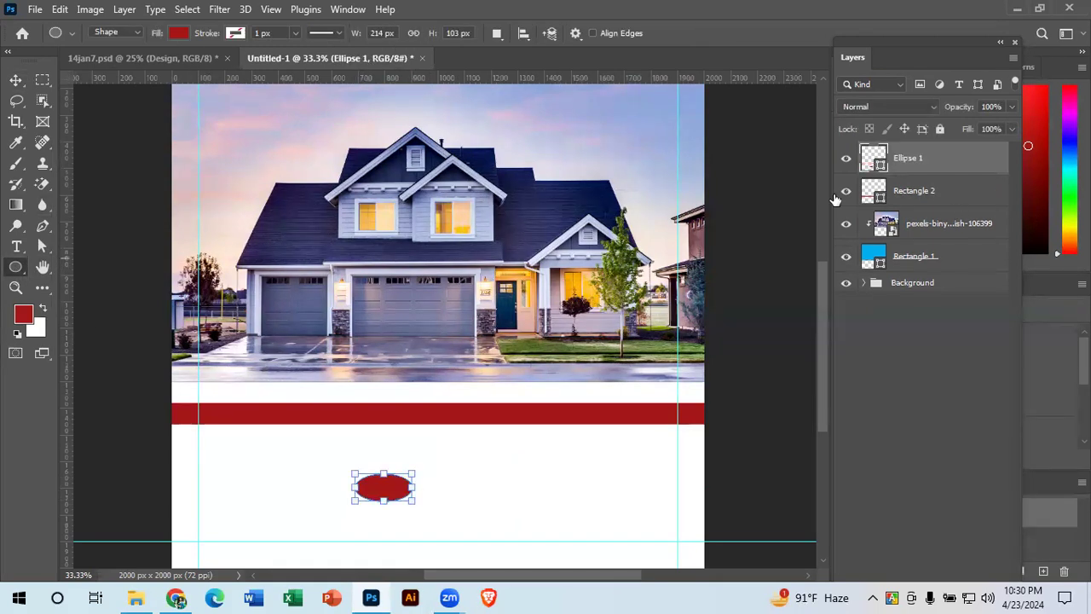
{"action": "key", "text": "ctrl+z"}
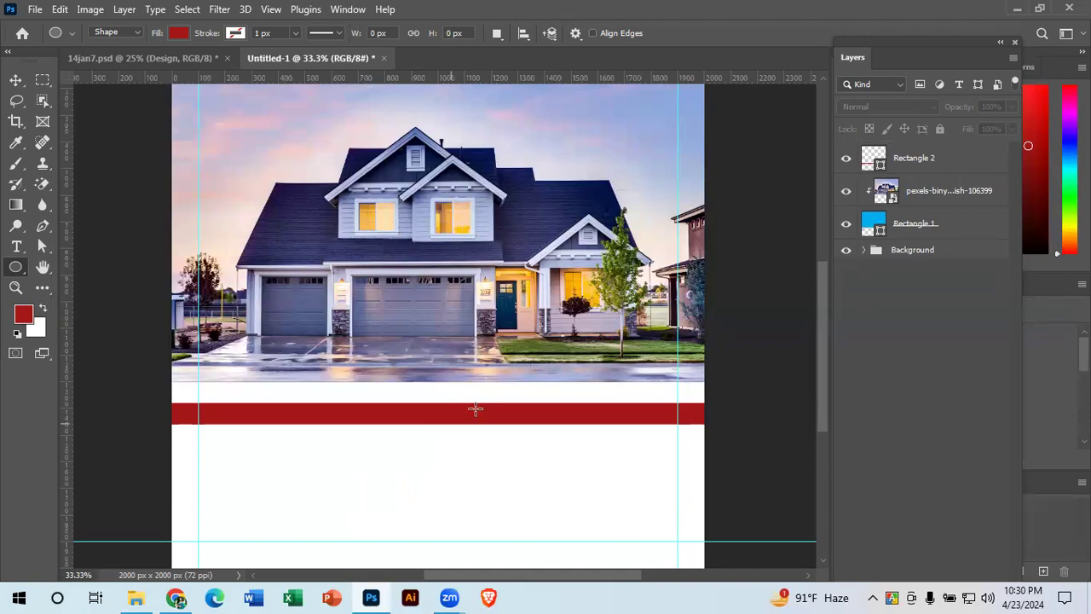
{"action": "left_click_drag", "start_coordinate": [507, 399], "coordinate": [569, 463]}
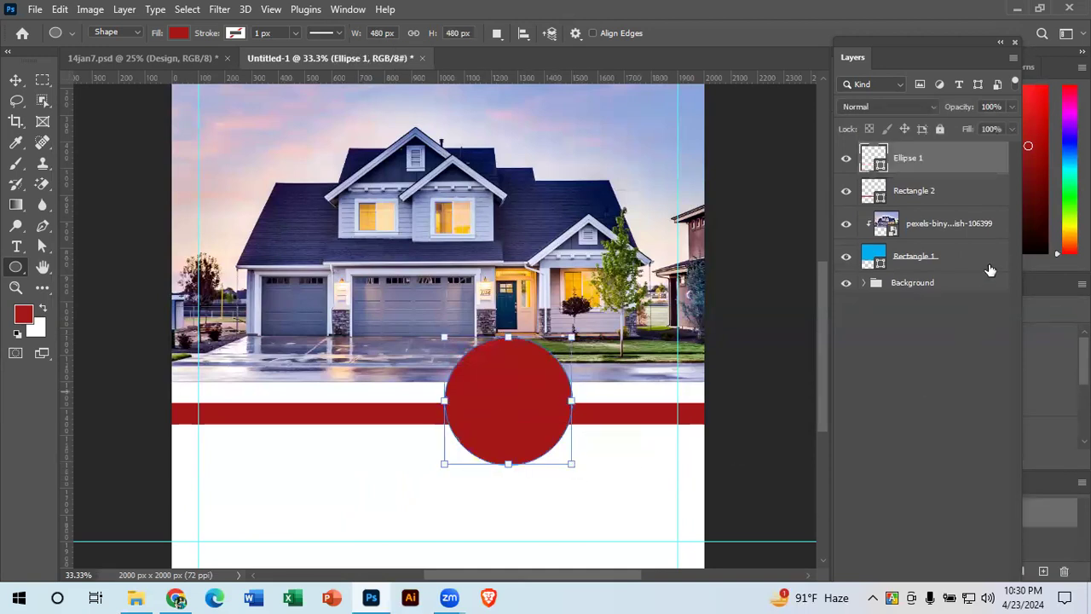
{"action": "left_click", "coordinate": [17, 81]}
{"action": "left_click_drag", "start_coordinate": [499, 421], "coordinate": [577, 432]}
Step: Add a vertical guide just inside each side margin guide and place the circle against the inner guide on the tree side
{"action": "left_click", "coordinate": [174, 55]}
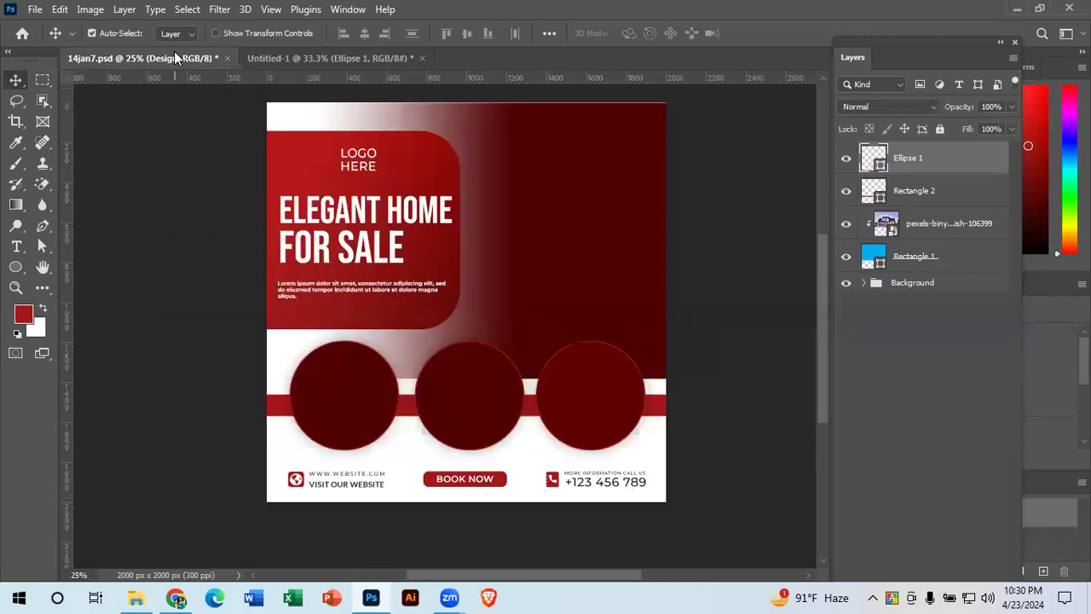
{"action": "left_click", "coordinate": [355, 58]}
{"action": "left_click_drag", "start_coordinate": [68, 340], "coordinate": [228, 395]}
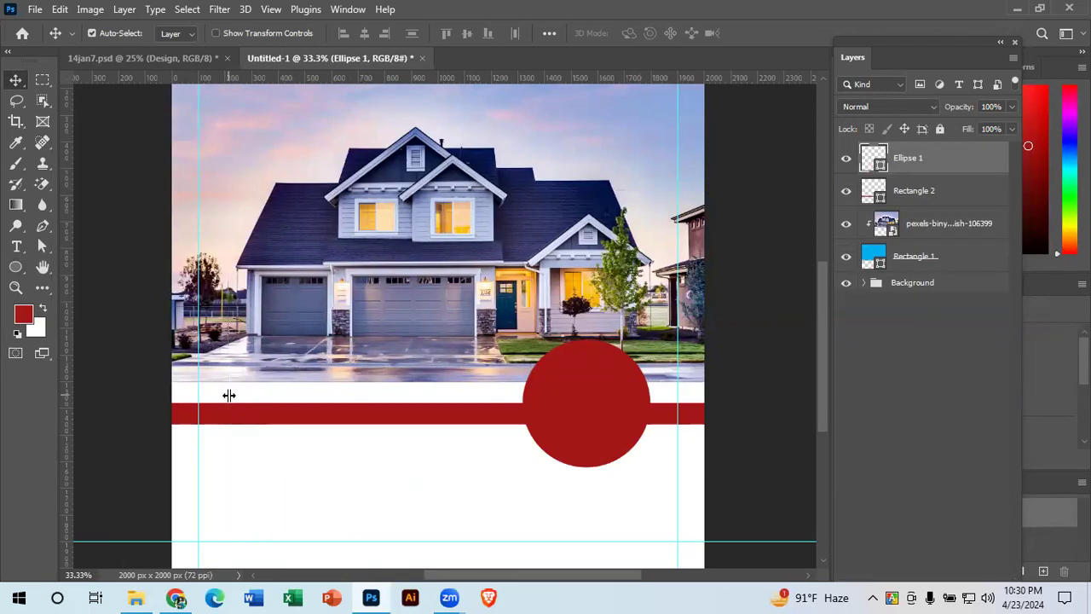
{"action": "left_click_drag", "start_coordinate": [458, 392], "coordinate": [551, 414]}
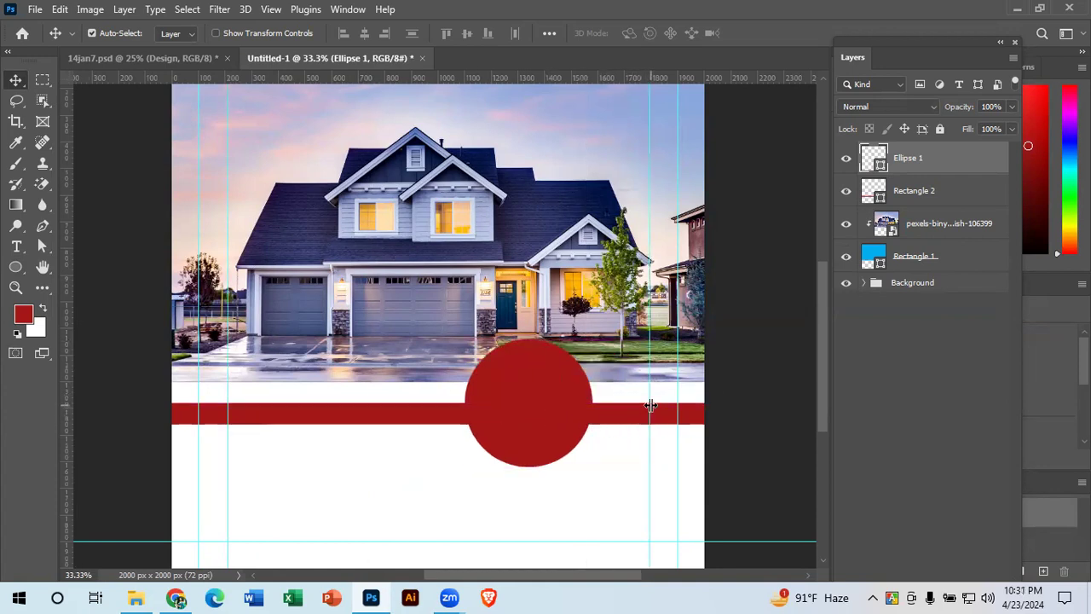
{"action": "mouse_move", "coordinate": [650, 405]}
{"action": "left_mouse_down"}
{"action": "mouse_move", "coordinate": [674, 383]}
{"action": "mouse_move", "coordinate": [648, 414]}
{"action": "left_mouse_up"}
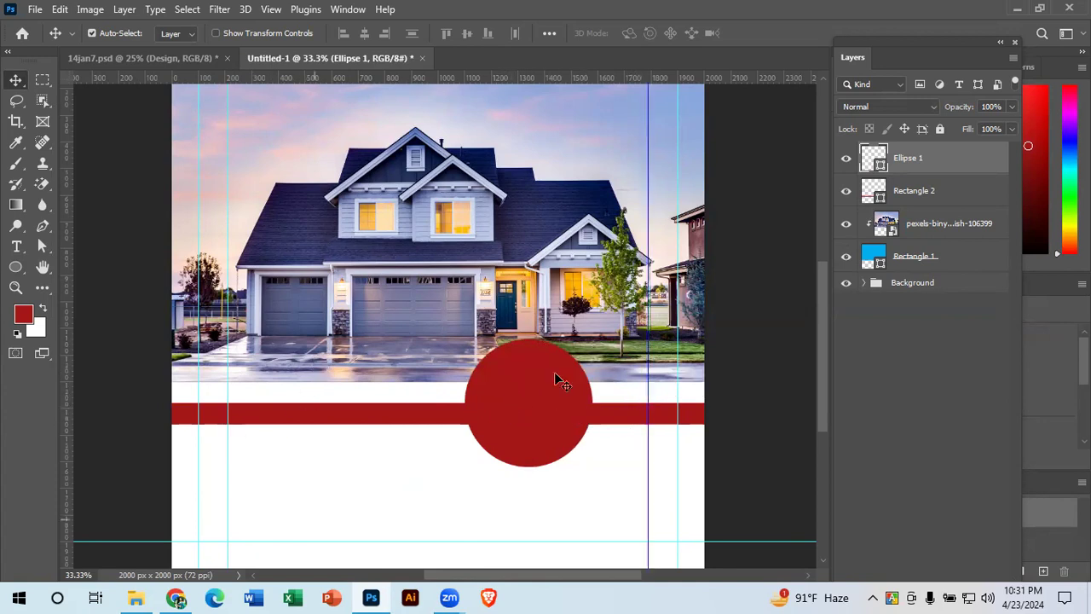
{"action": "left_click_drag", "start_coordinate": [568, 429], "coordinate": [630, 449]}
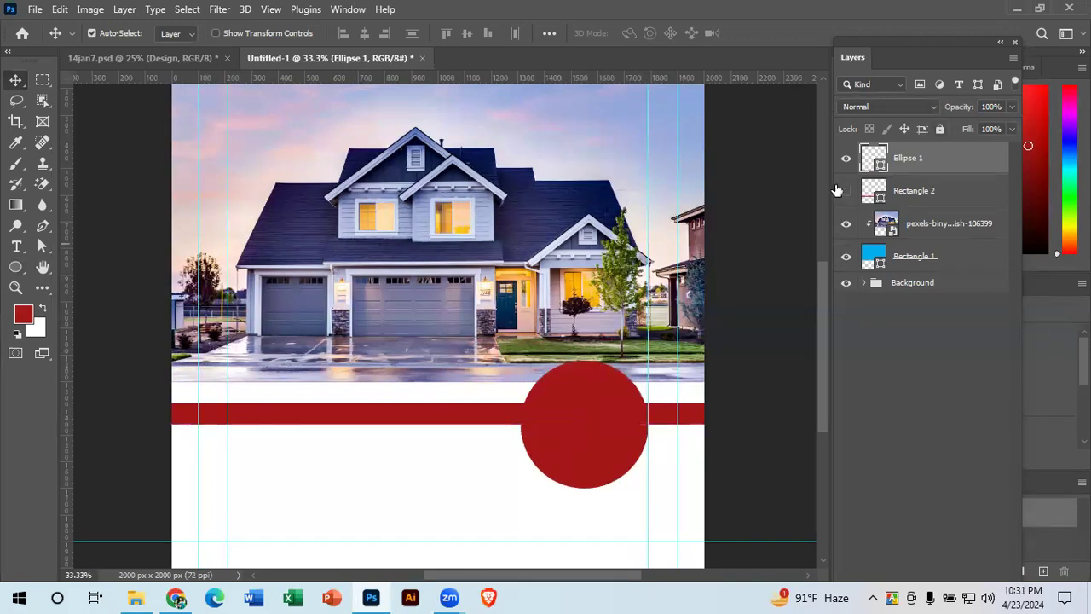
Step: Toggle the red band's visibility and recolor the circle to light pink, ffa0a0
{"action": "left_click", "coordinate": [846, 191]}
{"action": "left_click", "coordinate": [846, 190]}
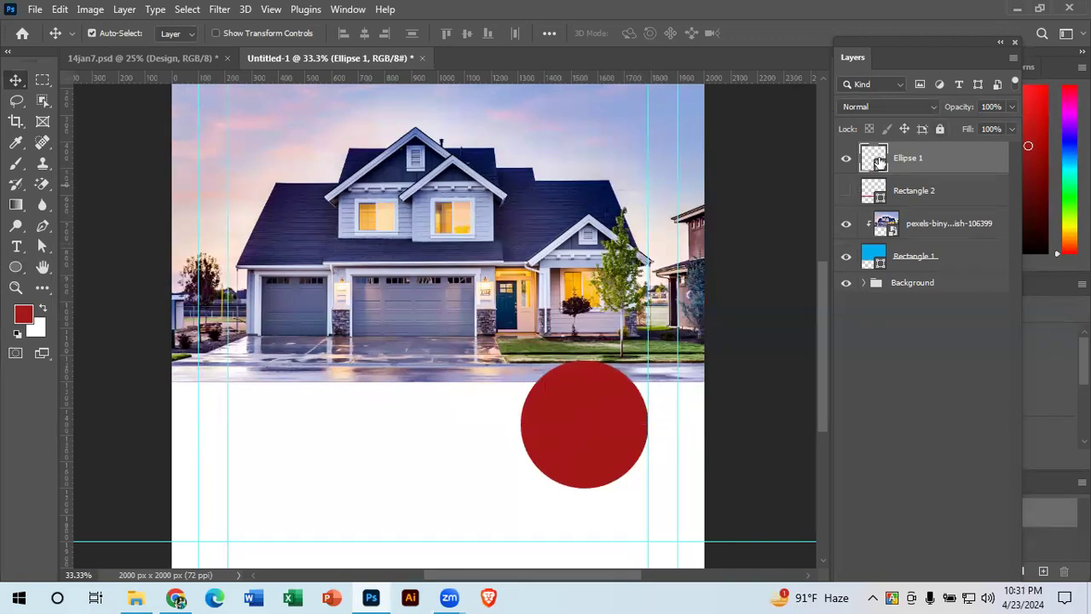
{"action": "double_click", "coordinate": [883, 171]}
{"action": "left_click_drag", "start_coordinate": [370, 165], "coordinate": [388, 147]}
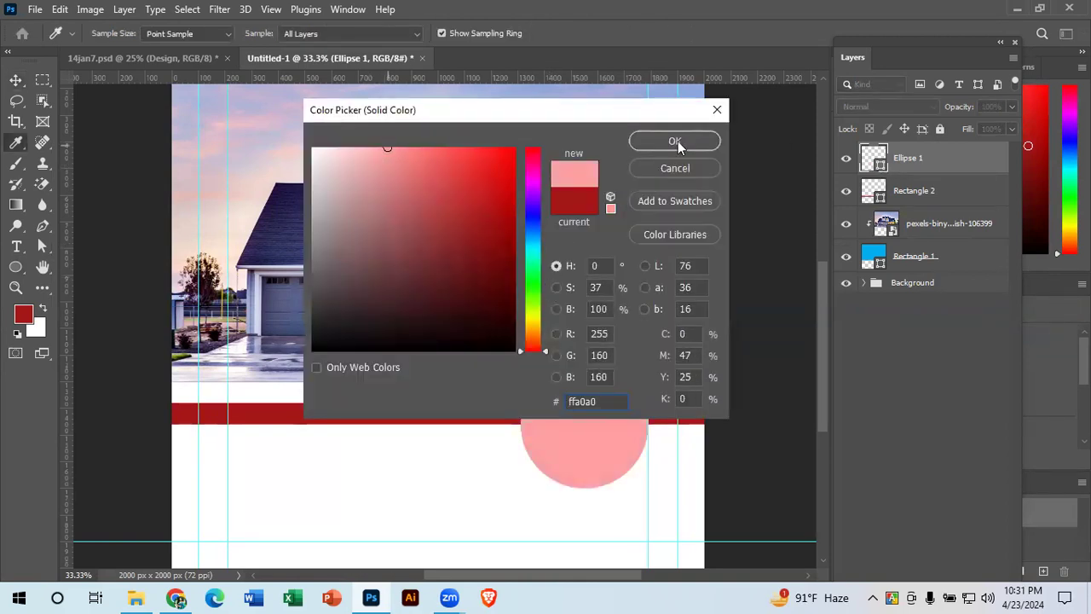
{"action": "left_click", "coordinate": [675, 141]}
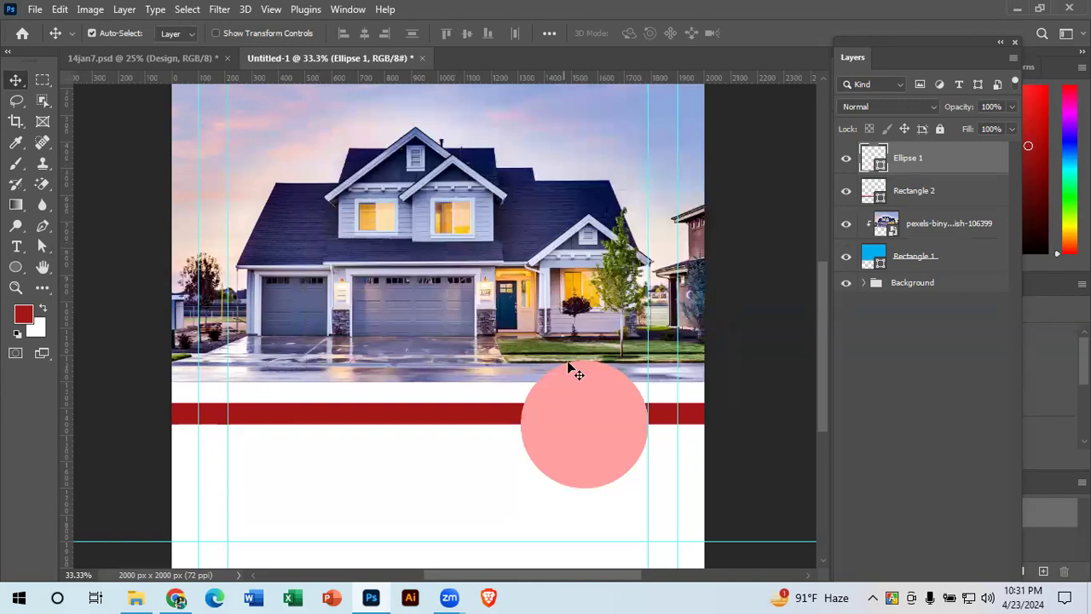
Step: Compare the circle's placement with the 14jan7.psd reference and move the pink circle up and inward over the band
{"action": "left_click", "coordinate": [155, 58]}
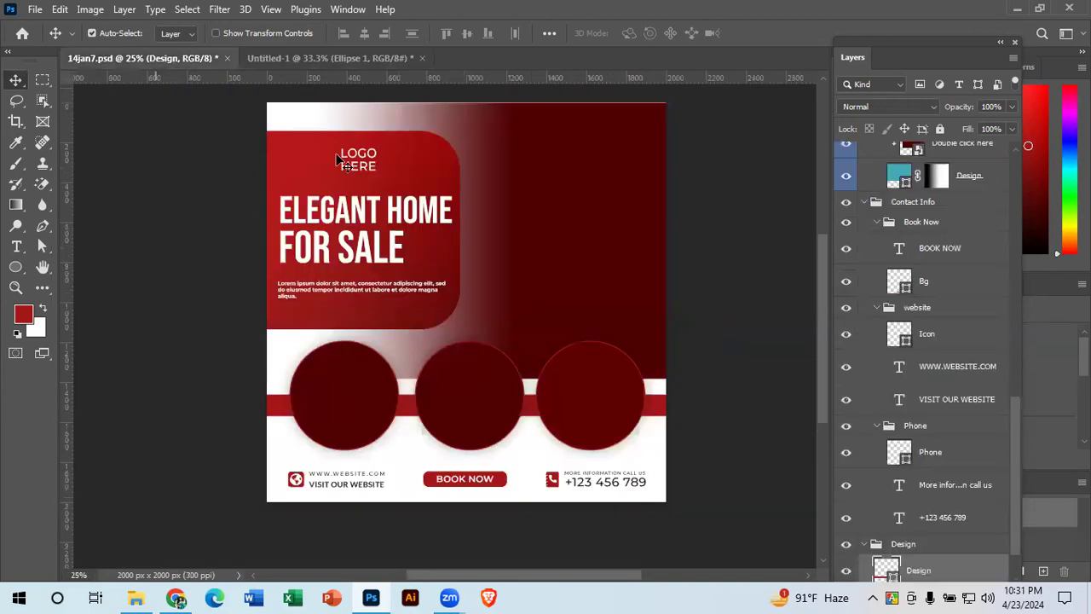
{"action": "left_click", "coordinate": [280, 59]}
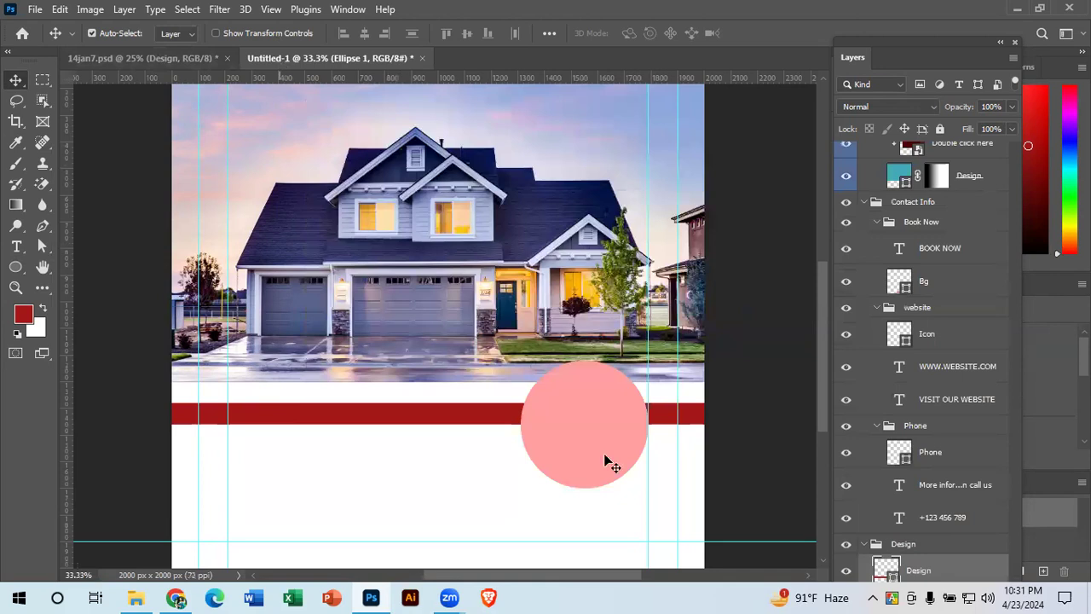
{"action": "left_click", "coordinate": [147, 58]}
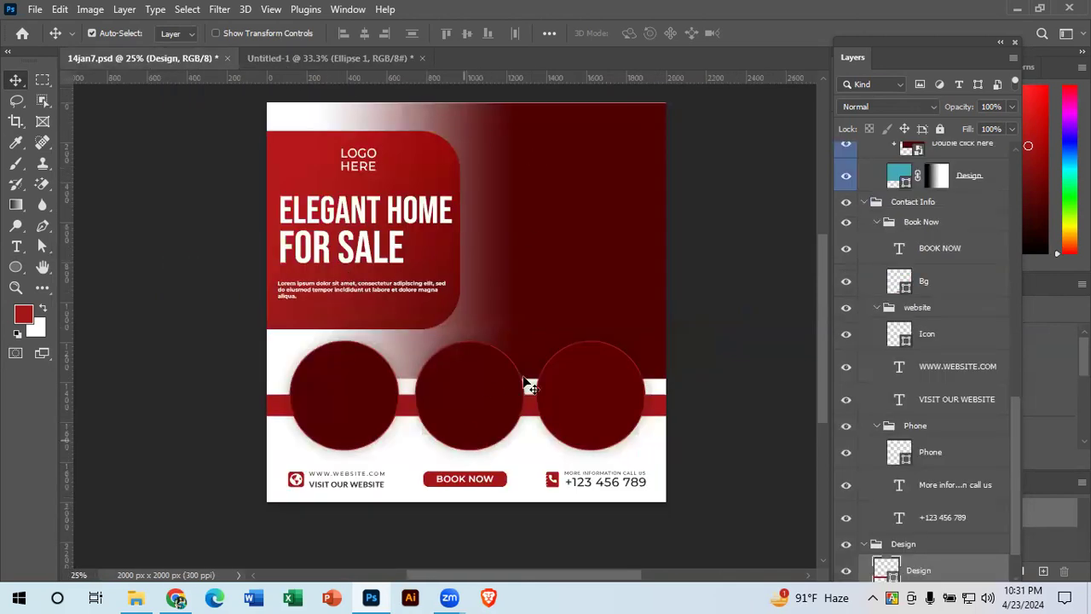
{"action": "left_click", "coordinate": [321, 60]}
{"action": "left_click_drag", "start_coordinate": [596, 431], "coordinate": [571, 413]}
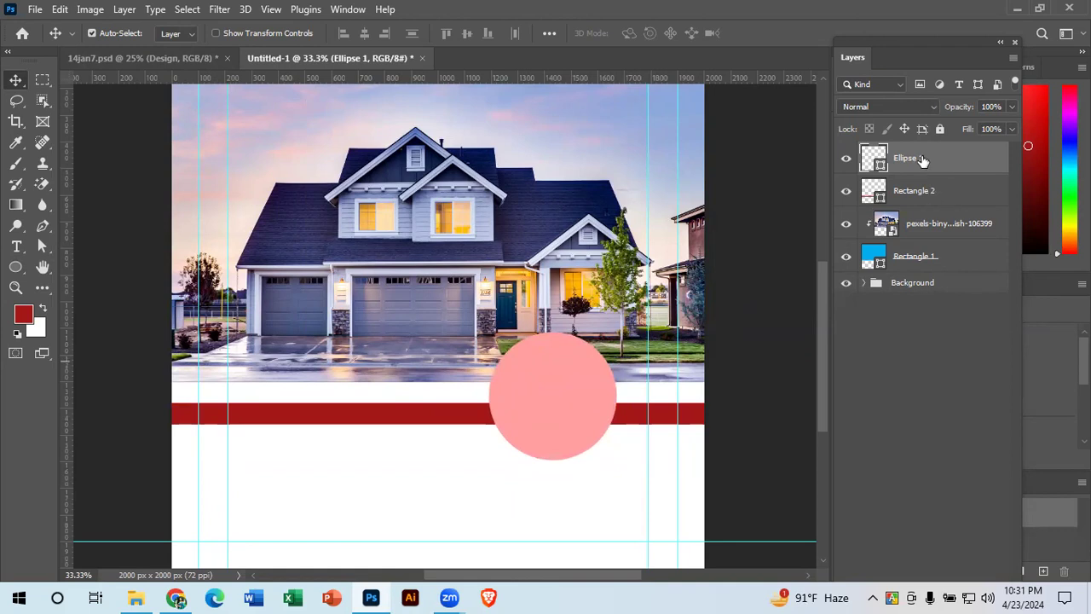
Step: Align the band and circle by their vertical centers, then reposition them so the circle's center sits on the band's upper edge
{"action": "left_click", "coordinate": [933, 197], "text": "shift"}
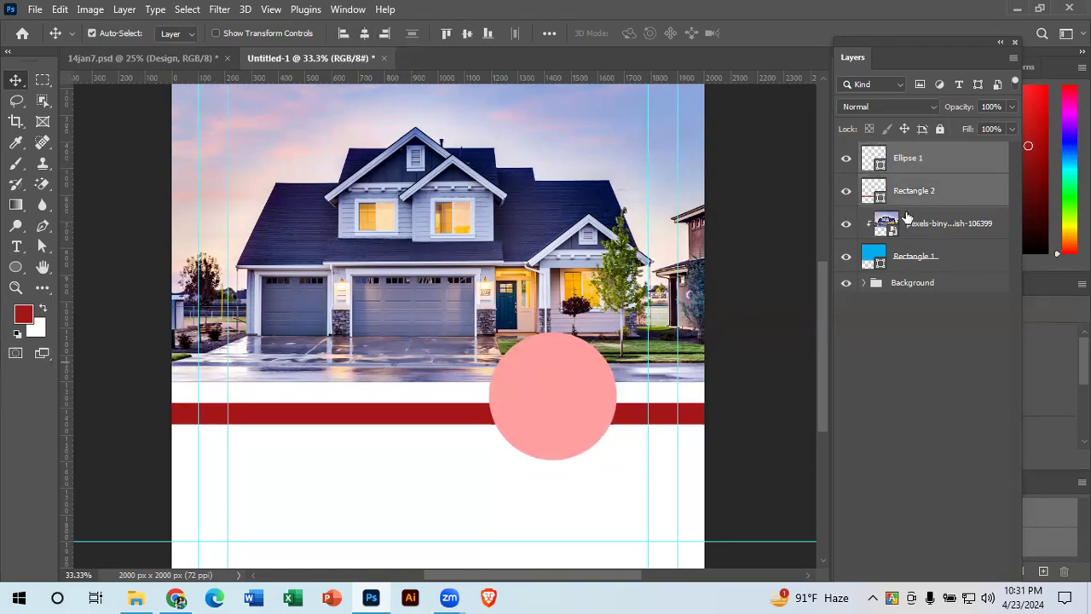
{"action": "left_click", "coordinate": [466, 34]}
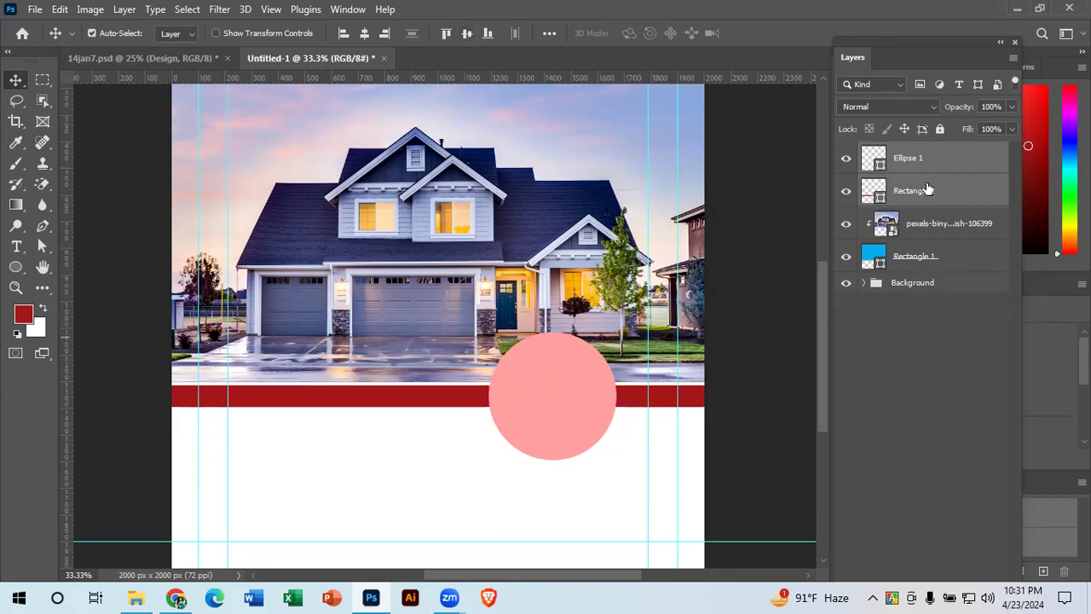
{"action": "left_click_drag", "start_coordinate": [562, 420], "coordinate": [536, 413]}
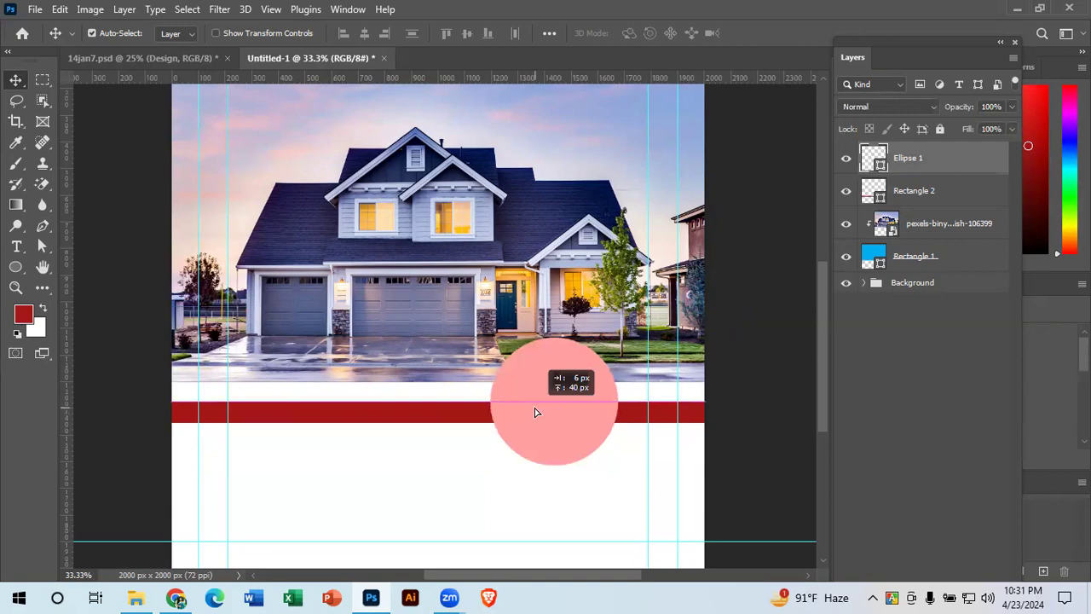
{"action": "left_click", "coordinate": [783, 417]}
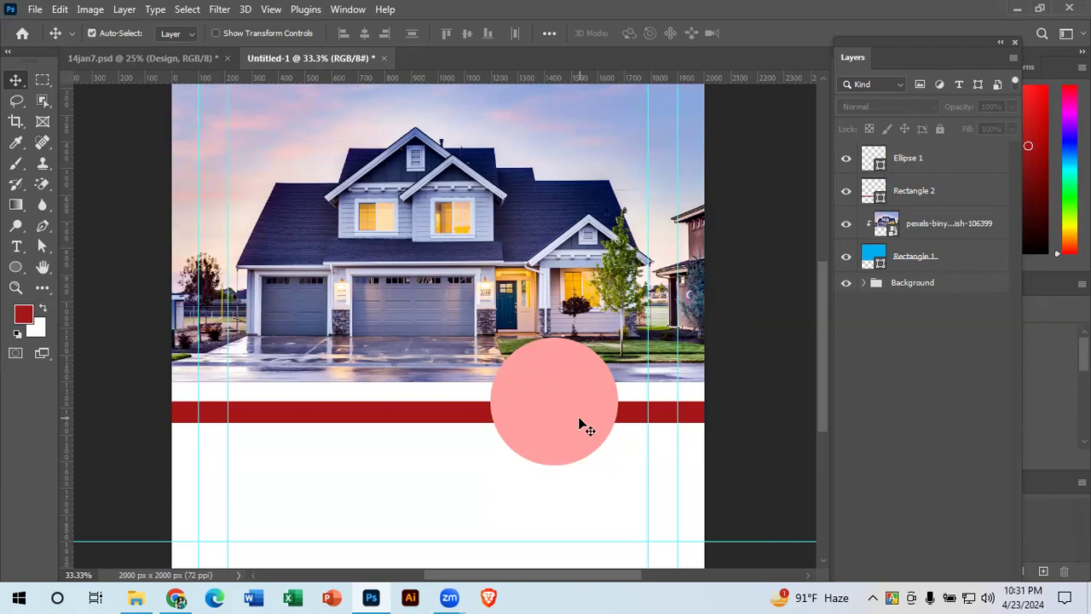
{"action": "scroll", "coordinate": [586, 429], "scroll_direction": "down", "scroll_amount": 1}
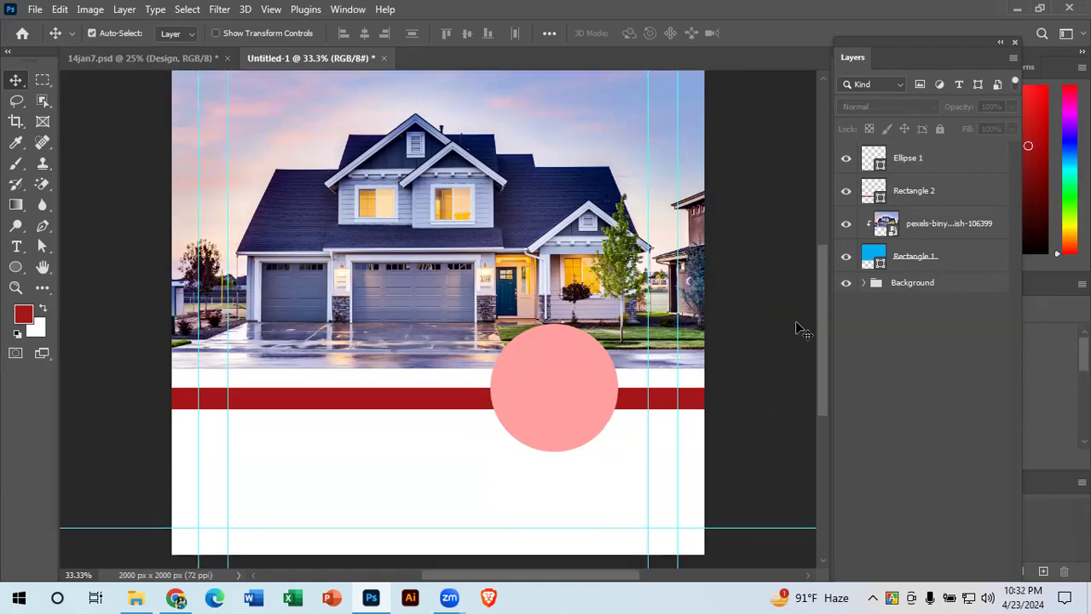
{"action": "left_click", "coordinate": [946, 158]}
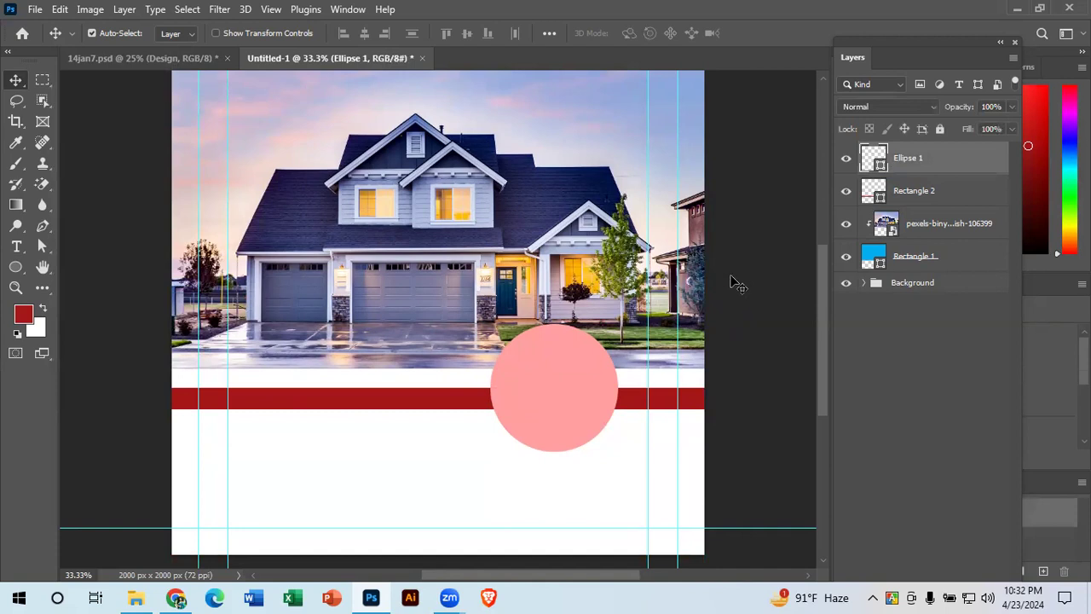
{"action": "key", "text": "ctrl+t"}
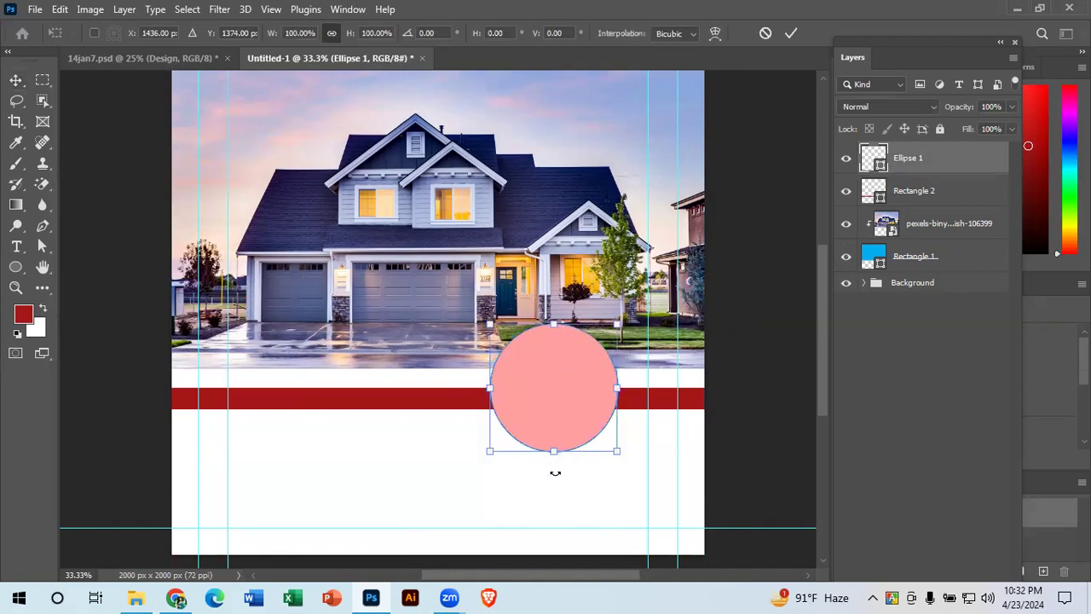
{"action": "mouse_move", "coordinate": [617, 451]}
{"action": "left_mouse_down"}
{"action": "mouse_move", "coordinate": [613, 438]}
{"action": "mouse_move", "coordinate": [614, 449]}
{"action": "left_mouse_up"}
{"action": "left_click", "coordinate": [759, 36]}
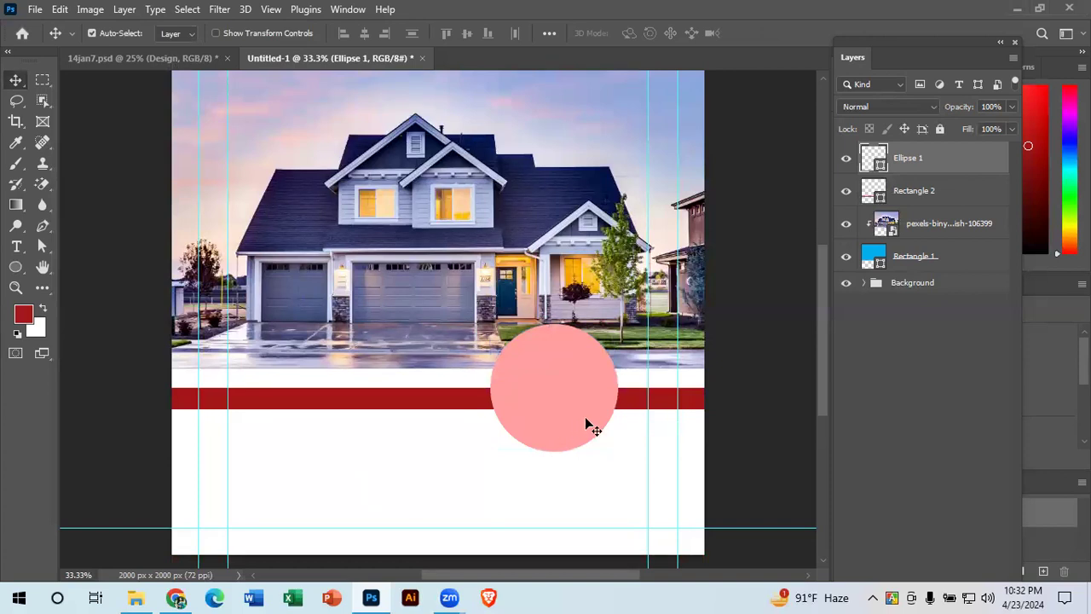
Step: Duplicate the pink circle twice and space the three circles evenly in a row between the two inner vertical guides
{"action": "left_click_drag", "start_coordinate": [555, 415], "coordinate": [331, 417]}
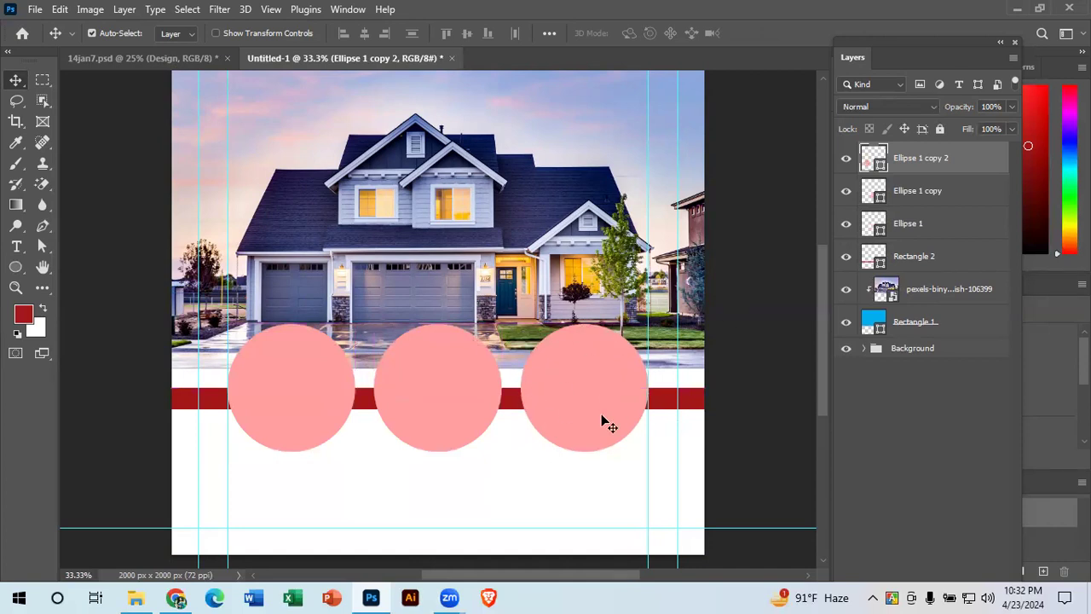
Step: Select all three pink circle layers and distribute them evenly by their horizontal centers
{"action": "left_click", "coordinate": [619, 394]}
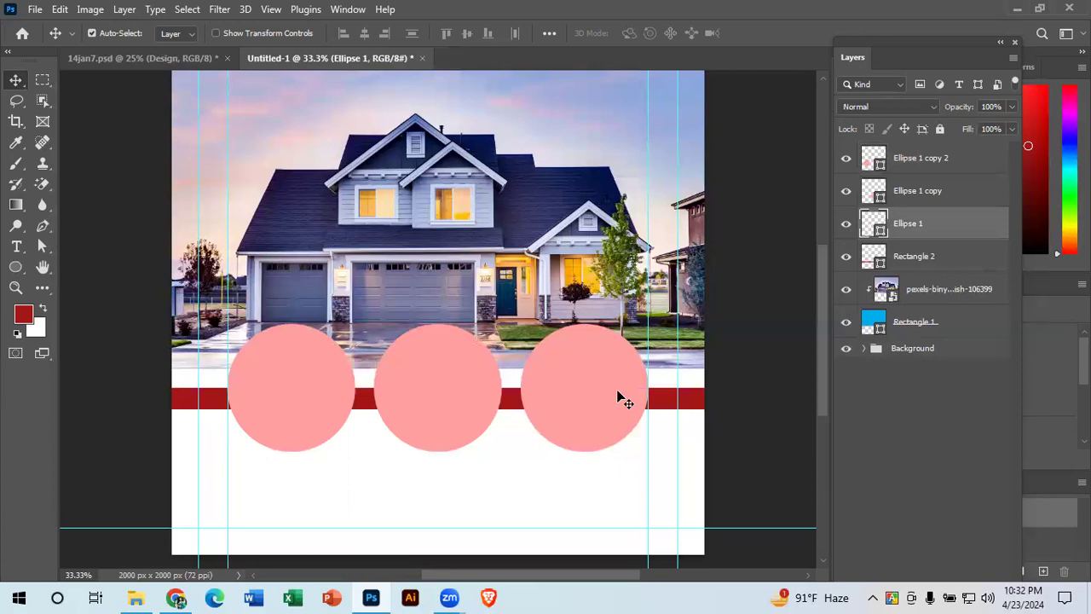
{"action": "left_click", "coordinate": [440, 383]}
{"action": "left_click", "coordinate": [563, 388]}
{"action": "left_click", "coordinate": [946, 162], "text": "shift"}
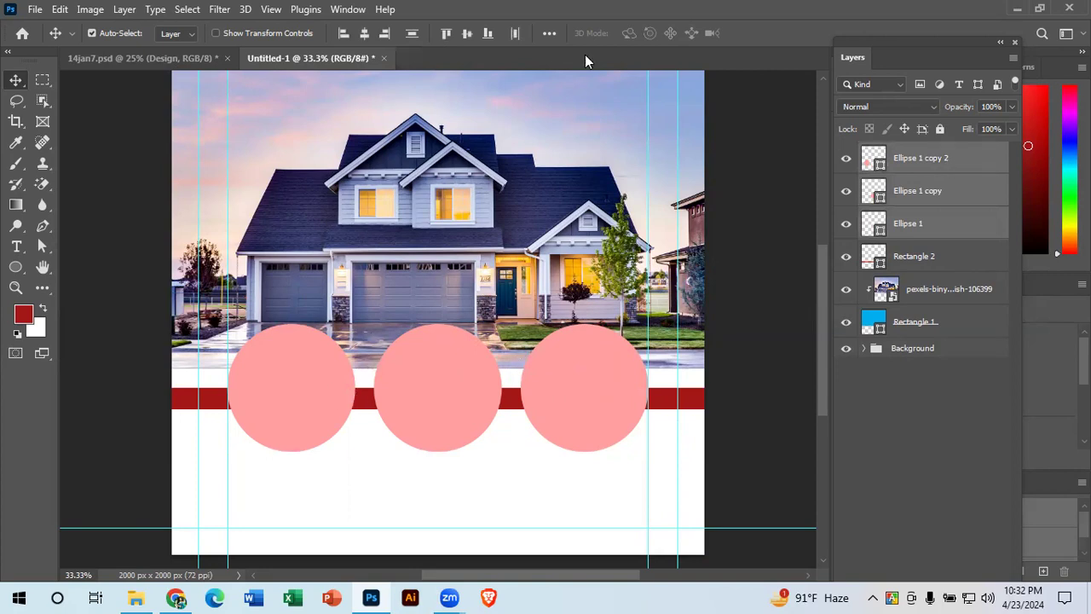
{"action": "left_click", "coordinate": [550, 35]}
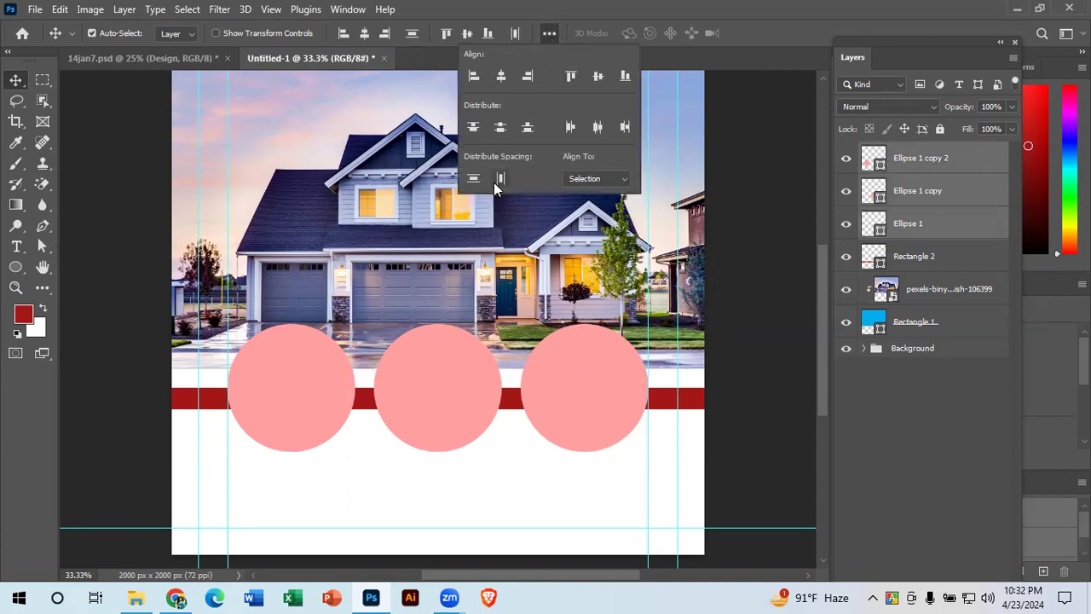
{"action": "left_click", "coordinate": [596, 128]}
{"action": "left_click", "coordinate": [455, 492]}
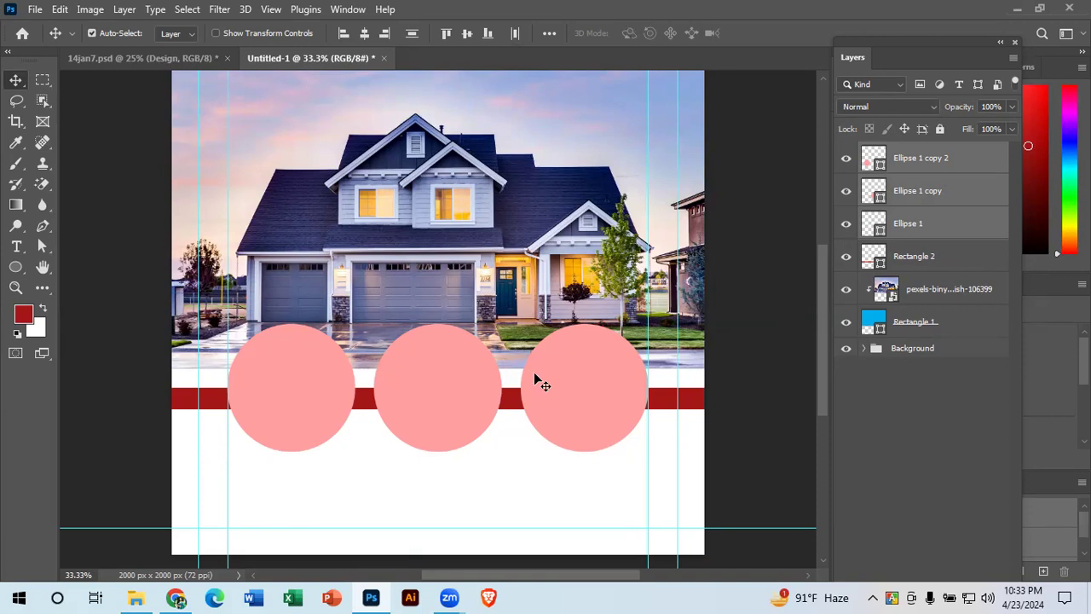
{"action": "left_click_drag", "start_coordinate": [515, 505], "coordinate": [529, 468]}
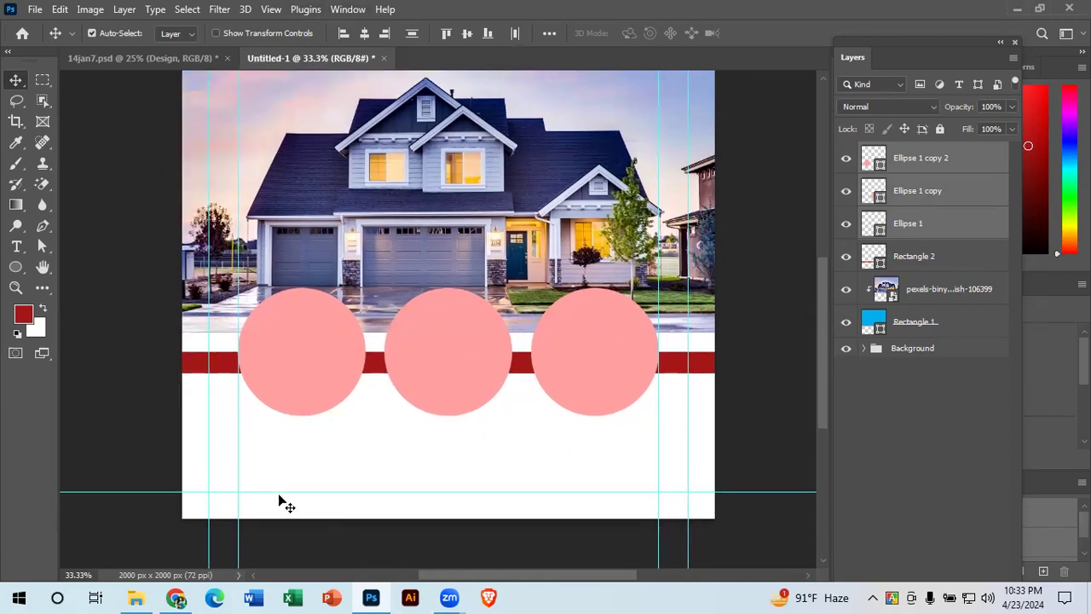
Step: Switch to Chrome and close the open house photo to return to the Pexels real estate results
{"action": "left_click", "coordinate": [136, 597]}
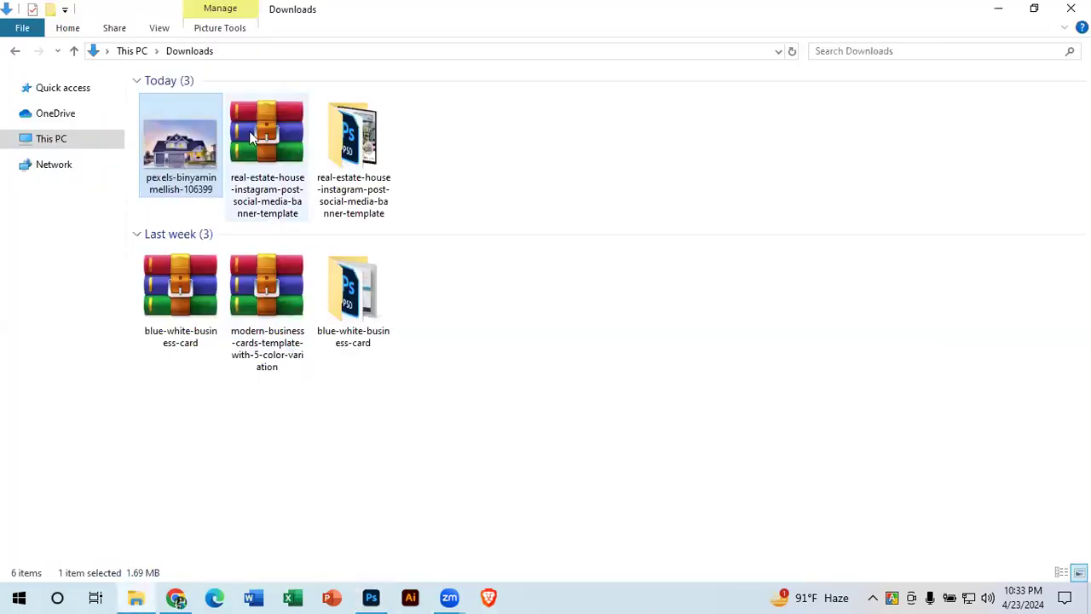
{"action": "left_click", "coordinate": [68, 139]}
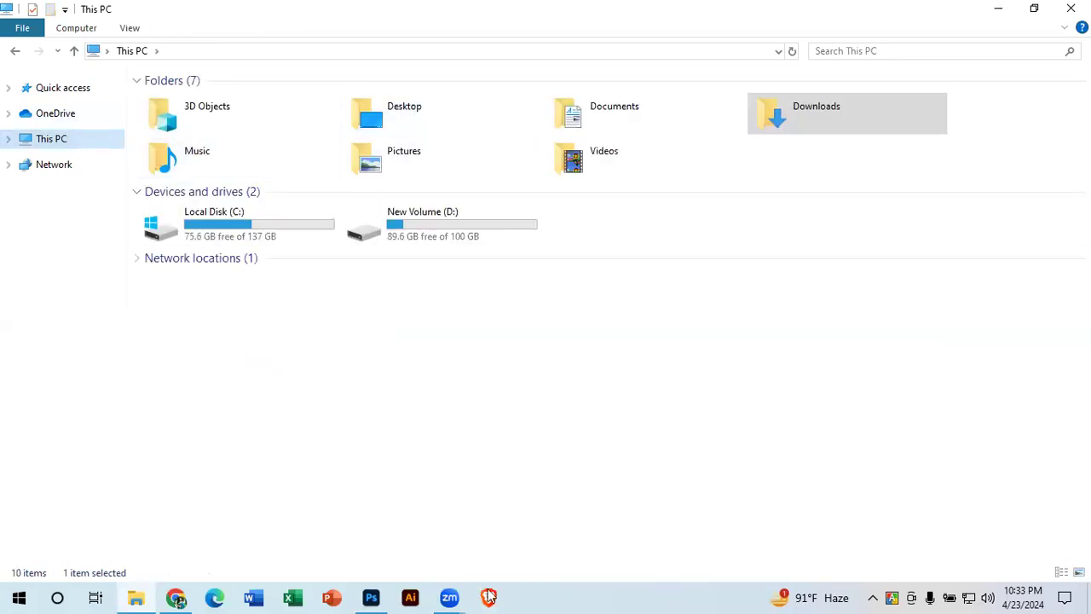
{"action": "left_click", "coordinate": [175, 597]}
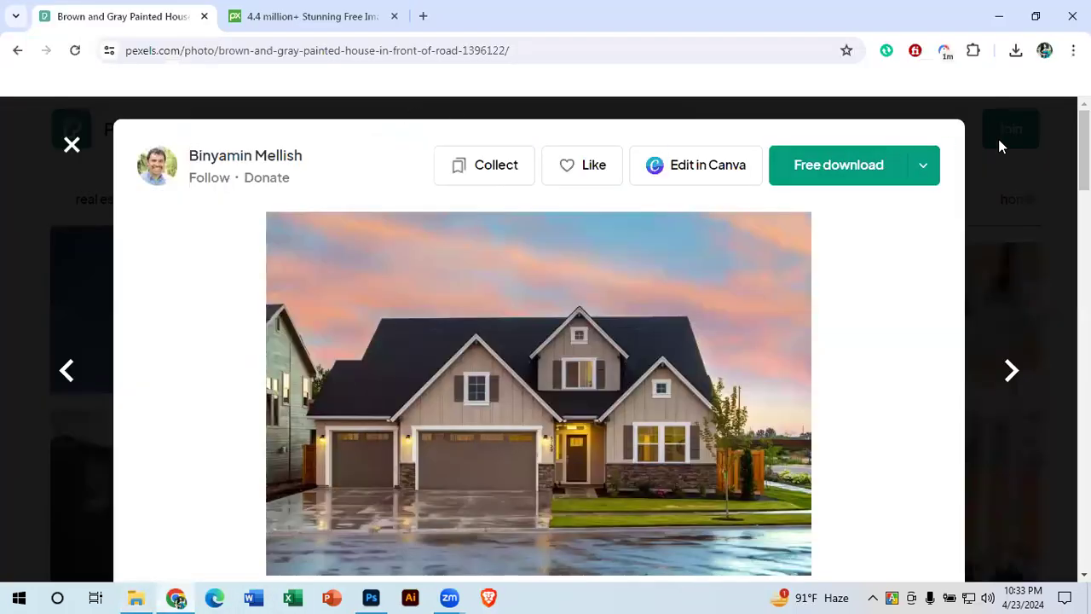
{"action": "left_click", "coordinate": [71, 145]}
Step: Download the dining room photo with the round table from the Pexels real estate results and dismiss the thank-you message
{"action": "scroll", "coordinate": [862, 296], "scroll_direction": "up", "scroll_amount": 8}
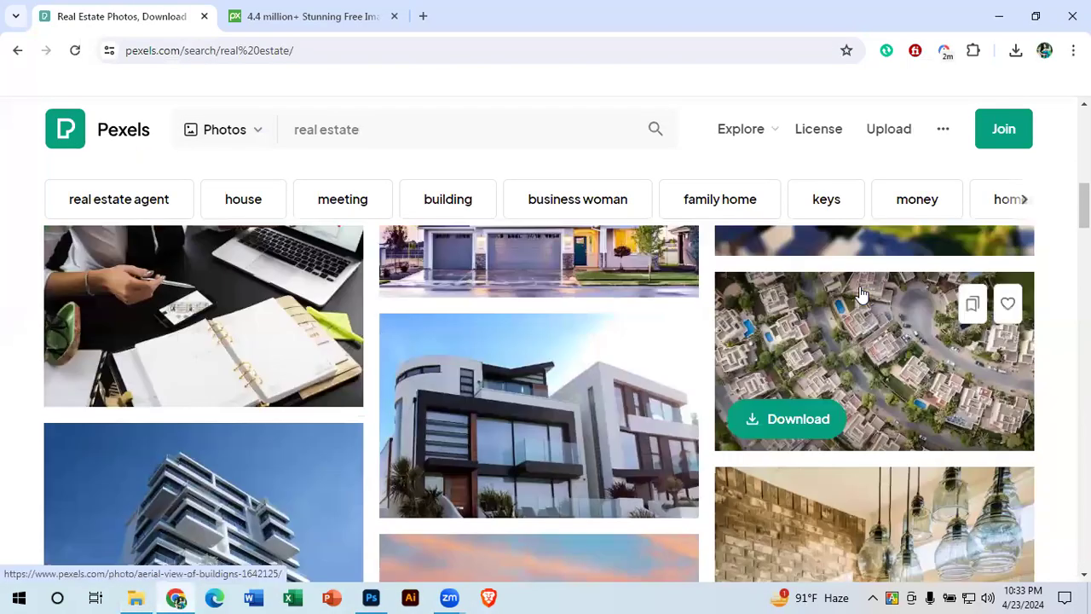
{"action": "scroll", "coordinate": [815, 360], "scroll_direction": "down", "scroll_amount": 5}
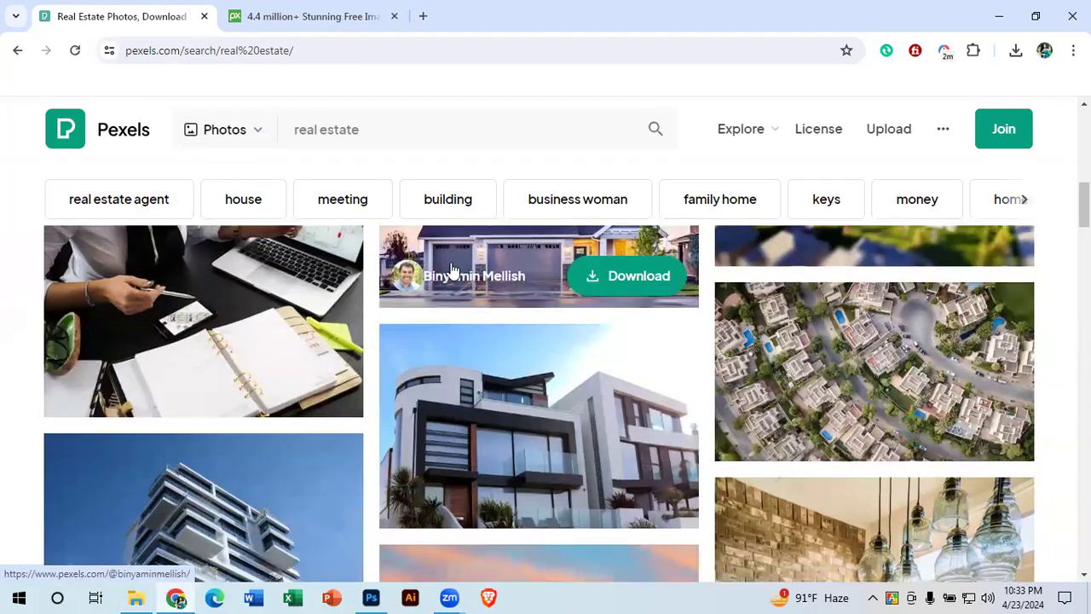
{"action": "scroll", "coordinate": [597, 264], "scroll_direction": "down", "scroll_amount": 9}
{"action": "scroll", "coordinate": [675, 343], "scroll_direction": "down", "scroll_amount": 10}
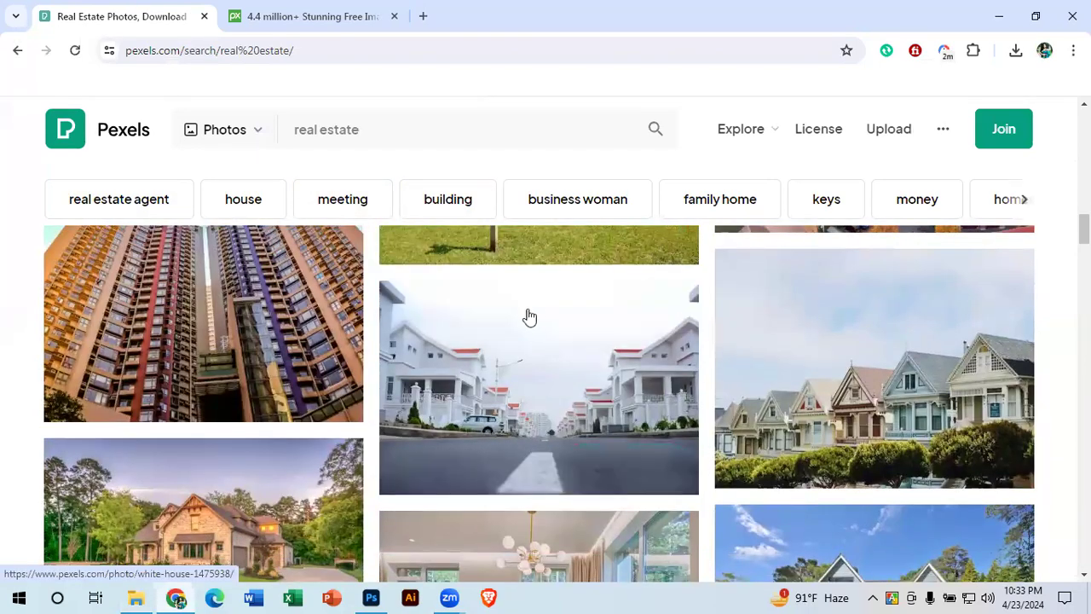
{"action": "scroll", "coordinate": [668, 343], "scroll_direction": "down", "scroll_amount": 3}
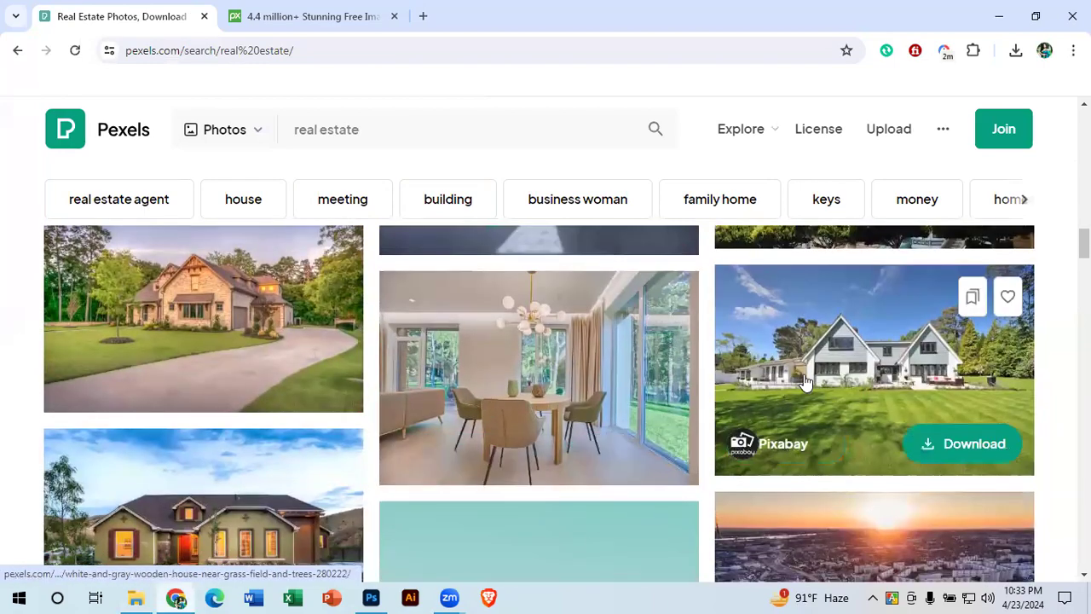
{"action": "scroll", "coordinate": [794, 360], "scroll_direction": "down", "scroll_amount": 2}
{"action": "scroll", "coordinate": [639, 336], "scroll_direction": "up", "scroll_amount": 1}
{"action": "scroll", "coordinate": [726, 370], "scroll_direction": "up", "scroll_amount": 3}
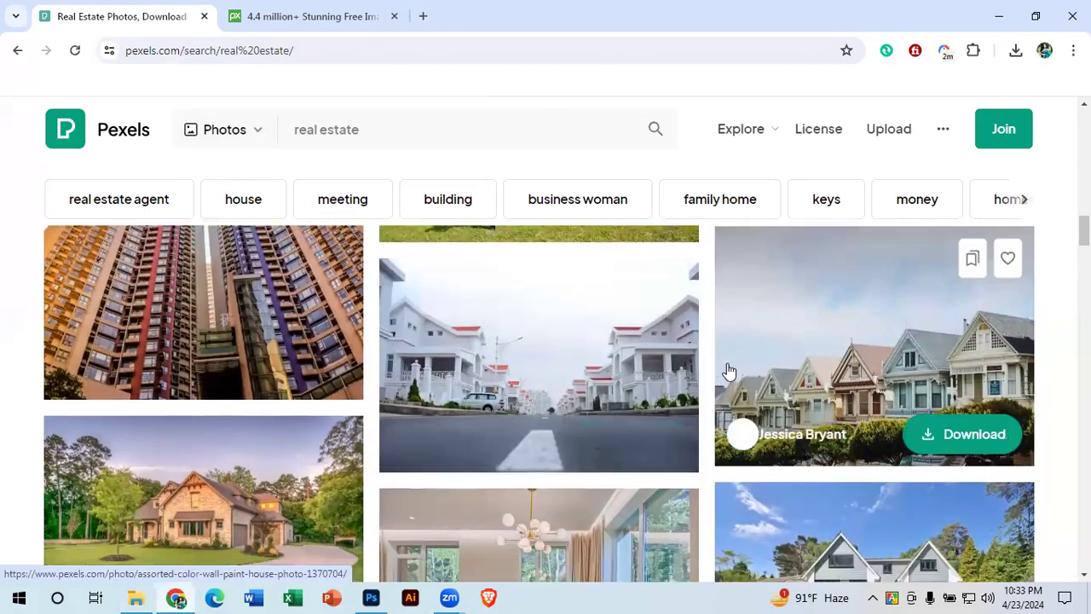
{"action": "scroll", "coordinate": [585, 324], "scroll_direction": "down", "scroll_amount": 3}
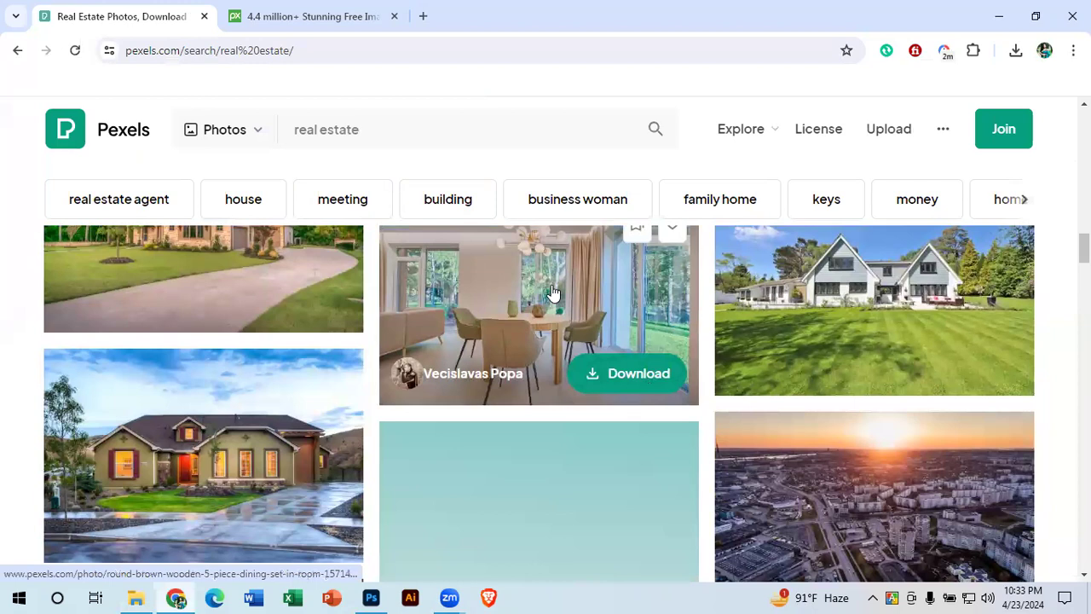
{"action": "left_click", "coordinate": [663, 366]}
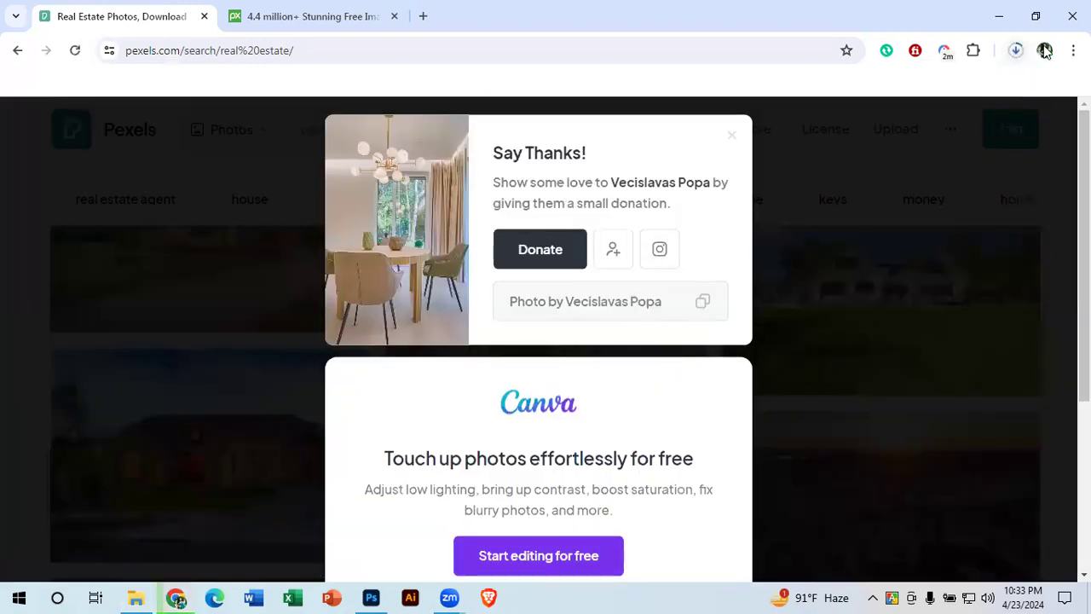
{"action": "left_click", "coordinate": [796, 142]}
Step: Download the Pixabay photo of the white columned house with a pool and dismiss the thank-you message
{"action": "scroll", "coordinate": [760, 406], "scroll_direction": "down", "scroll_amount": 8}
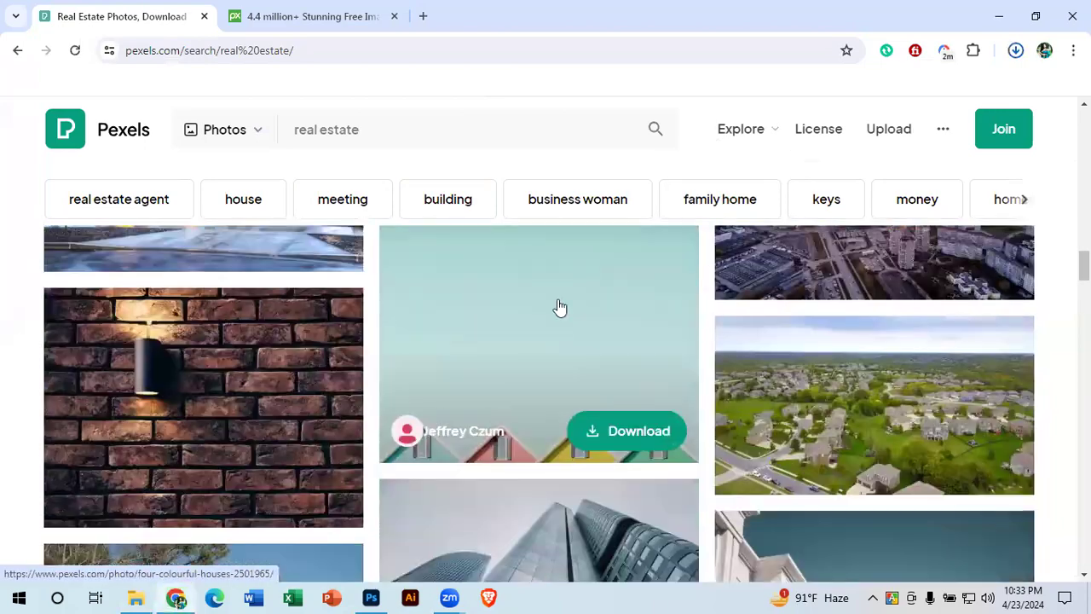
{"action": "scroll", "coordinate": [544, 297], "scroll_direction": "down", "scroll_amount": 3}
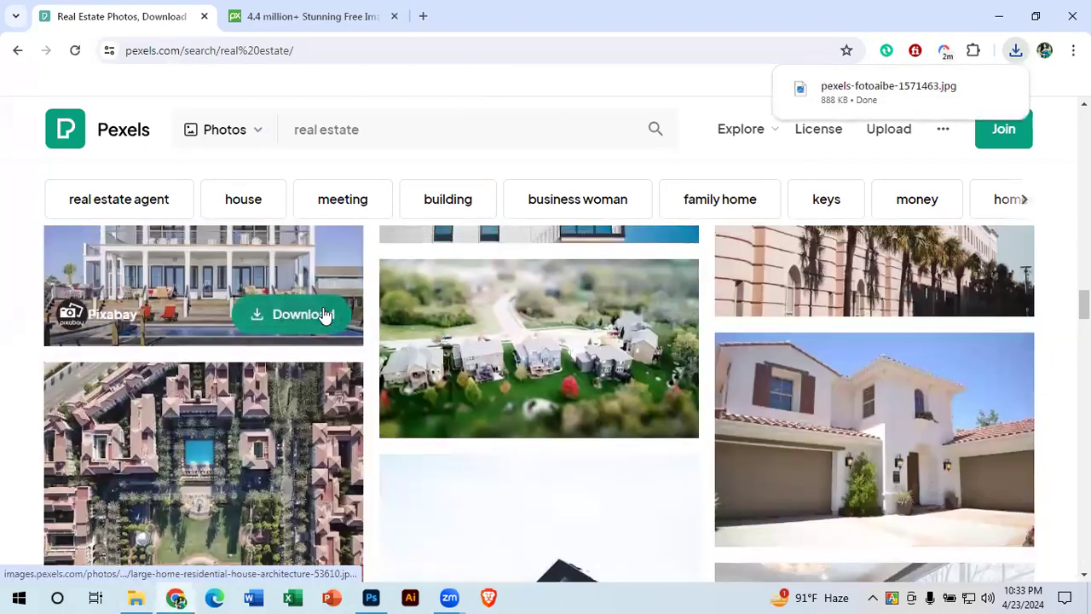
{"action": "scroll", "coordinate": [301, 378], "scroll_direction": "up", "scroll_amount": 3}
{"action": "scroll", "coordinate": [345, 417], "scroll_direction": "down", "scroll_amount": 1}
{"action": "scroll", "coordinate": [344, 418], "scroll_direction": "down", "scroll_amount": 2}
{"action": "scroll", "coordinate": [307, 384], "scroll_direction": "up", "scroll_amount": 1}
{"action": "left_click", "coordinate": [305, 385]}
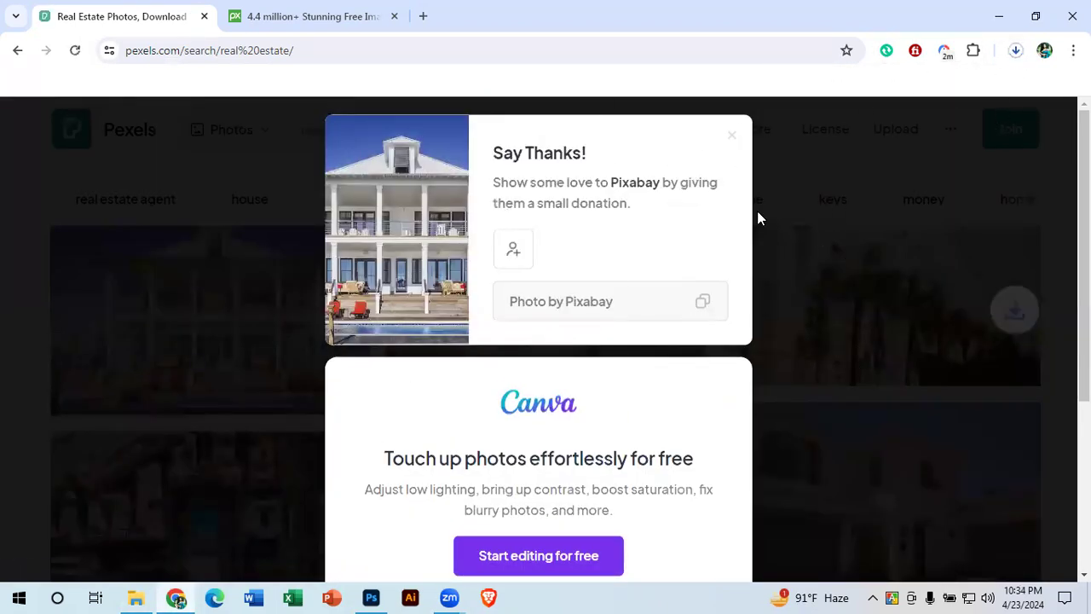
{"action": "left_click", "coordinate": [735, 142]}
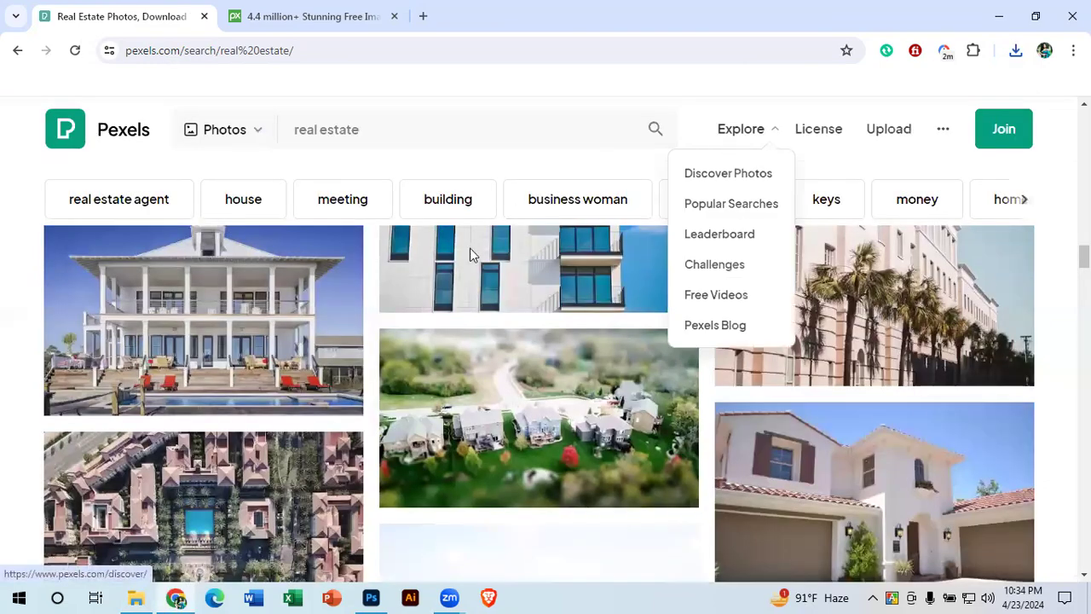
Step: Try to download the Pixabay photo of the tan house with a white garage door, and check the recent downloads
{"action": "scroll", "coordinate": [435, 365], "scroll_direction": "down", "scroll_amount": 1}
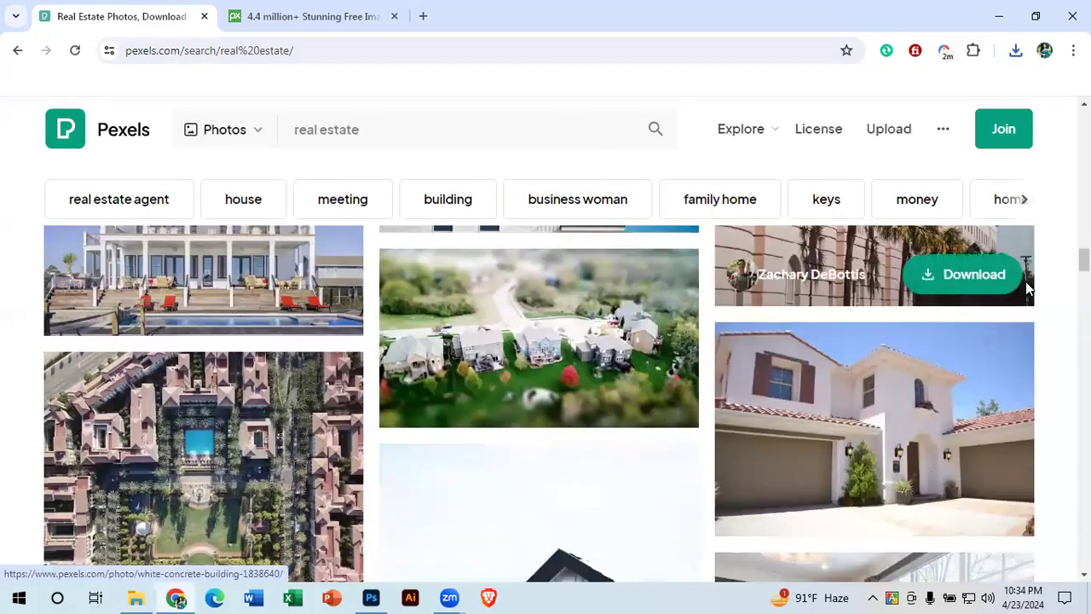
{"action": "scroll", "coordinate": [763, 346], "scroll_direction": "down", "scroll_amount": 7}
{"action": "scroll", "coordinate": [687, 341], "scroll_direction": "down", "scroll_amount": 5}
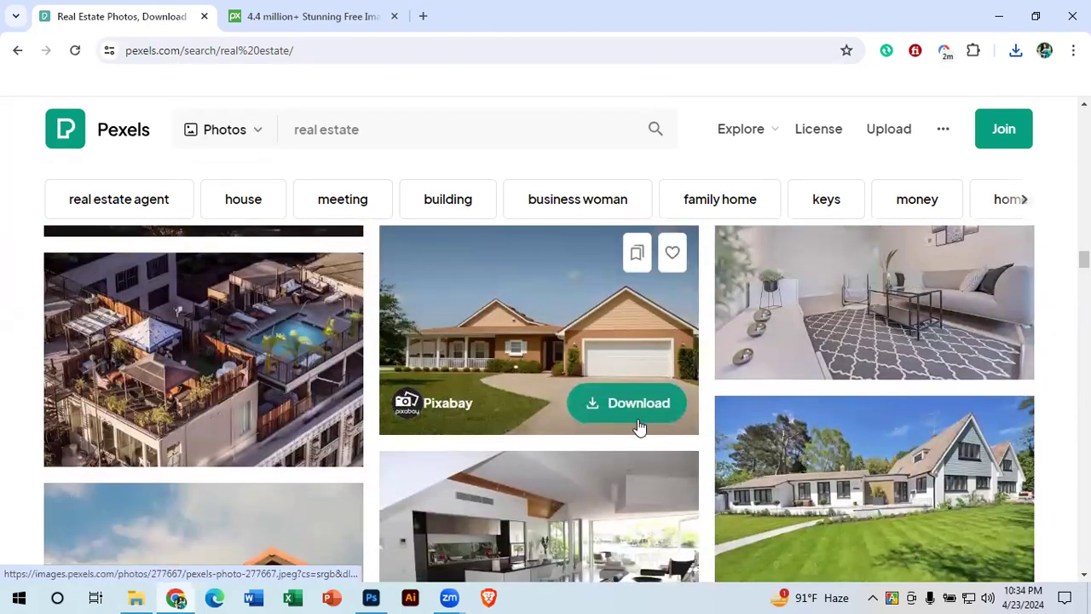
{"action": "left_click", "coordinate": [661, 403]}
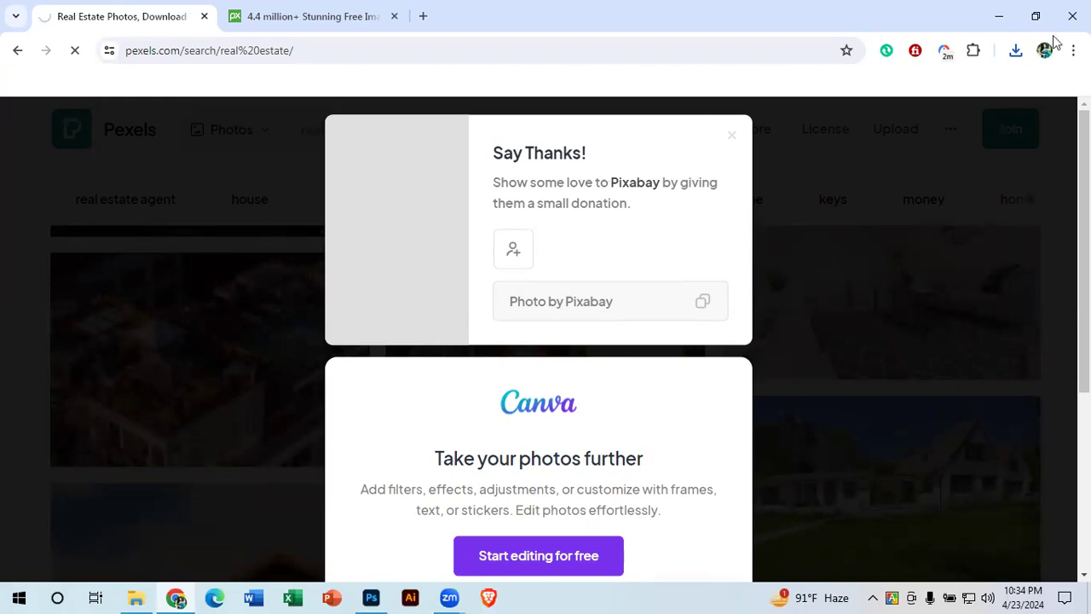
{"action": "left_click", "coordinate": [1017, 51]}
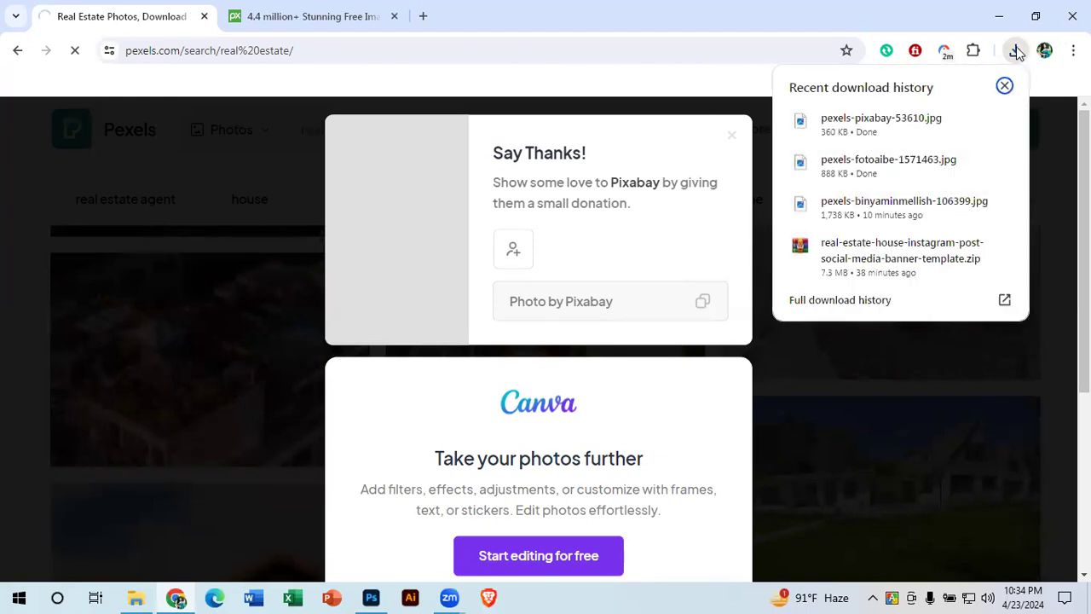
{"action": "left_click", "coordinate": [1017, 51]}
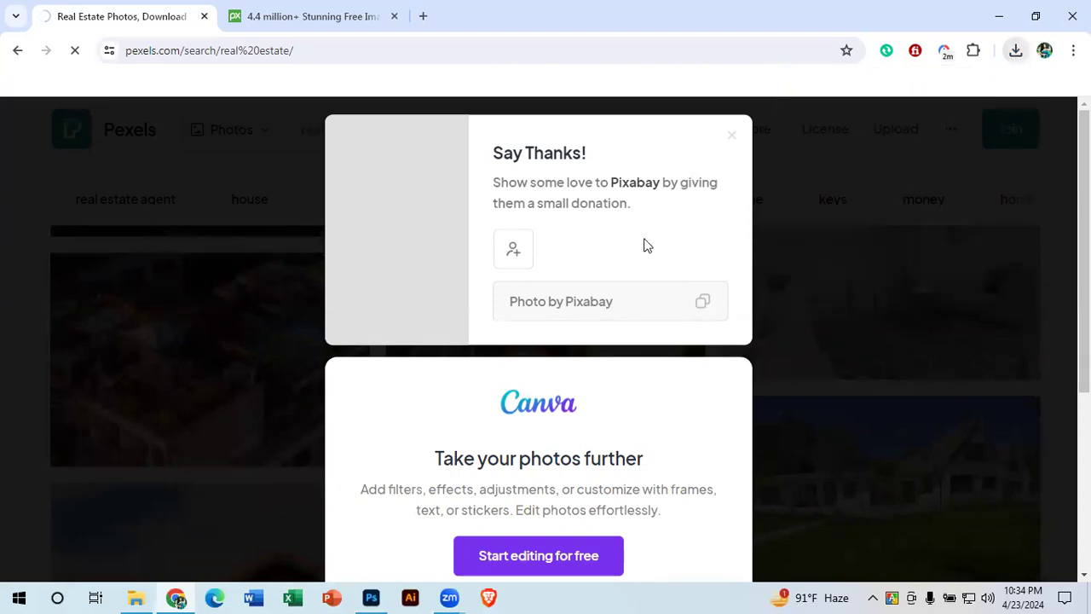
{"action": "left_click", "coordinate": [731, 141]}
Step: Try to download the Pixabay photo of the open kitchen and dining area, then dismiss the thank-you message
{"action": "scroll", "coordinate": [531, 324], "scroll_direction": "down", "scroll_amount": 3}
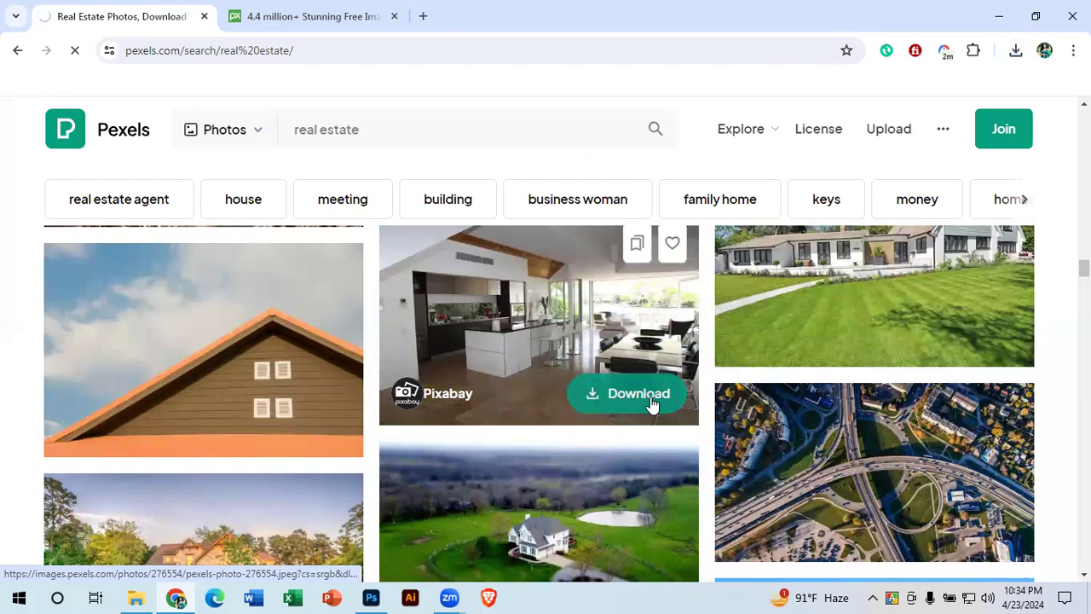
{"action": "left_click", "coordinate": [653, 403]}
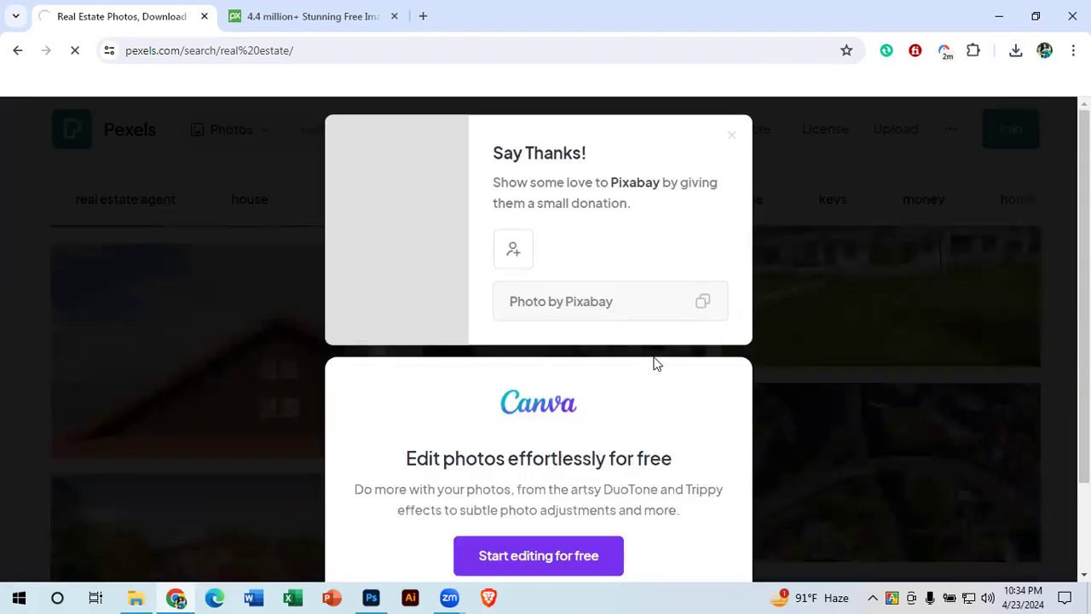
{"action": "scroll", "coordinate": [641, 337], "scroll_direction": "down", "scroll_amount": 2}
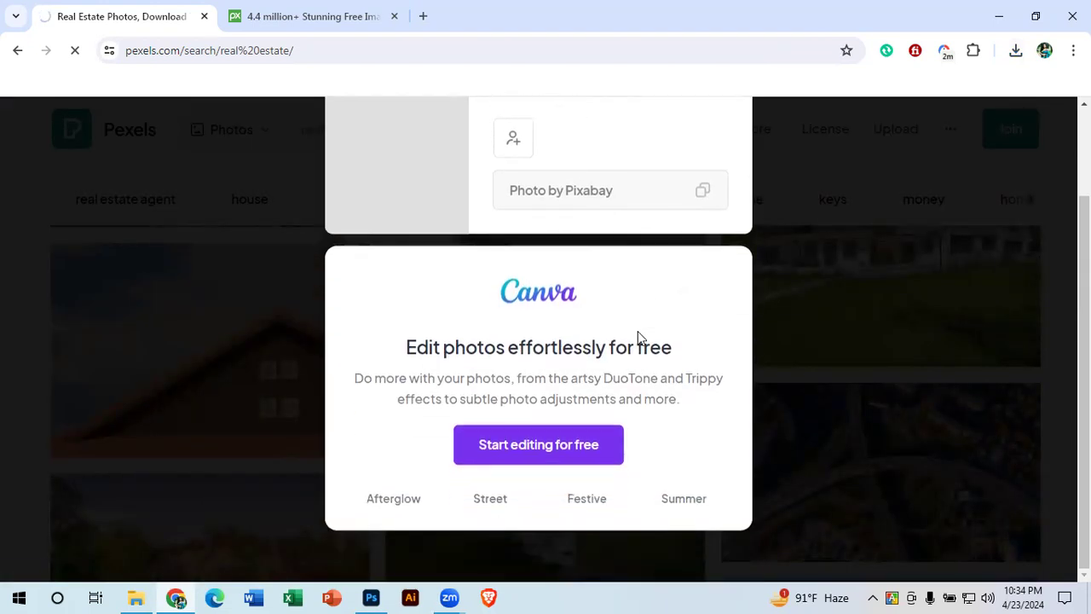
{"action": "scroll", "coordinate": [641, 337], "scroll_direction": "up", "scroll_amount": 2}
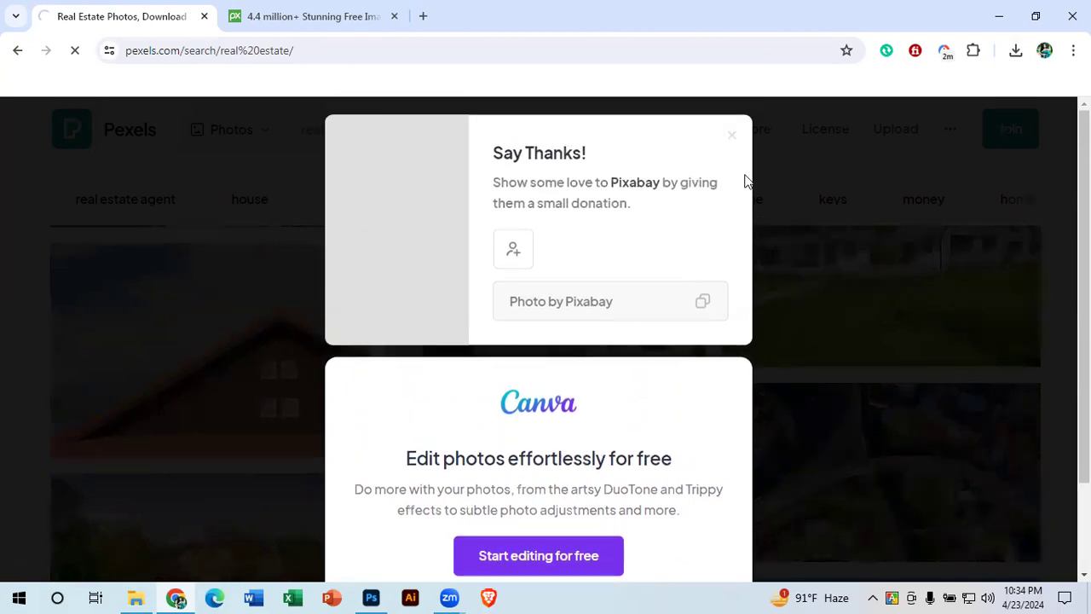
{"action": "left_click", "coordinate": [732, 138]}
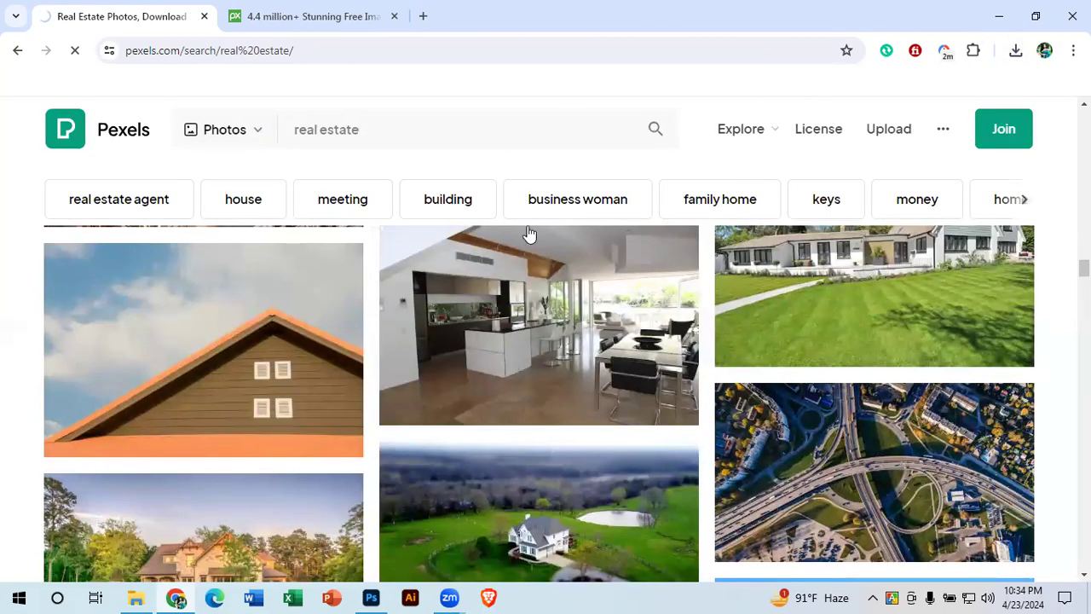
Step: Search the Pixabay website for real estate images
{"action": "left_click", "coordinate": [329, 25]}
{"action": "left_click", "coordinate": [487, 302]}
{"action": "type", "text": "real"}
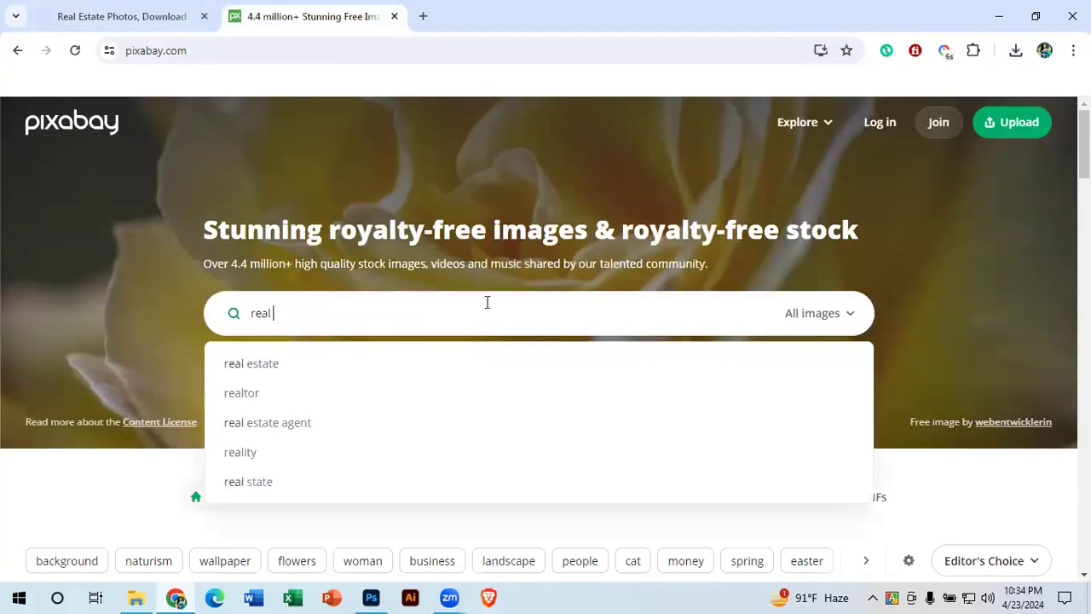
{"action": "left_click", "coordinate": [334, 365]}
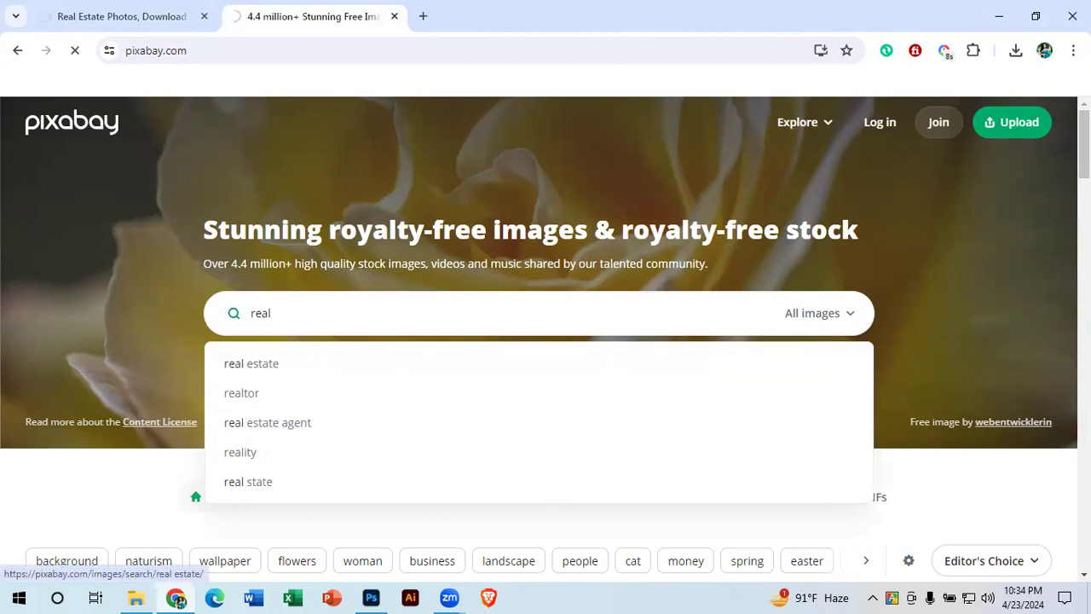
Step: Check the recent downloads, then browse the real estate results and open the hallway photo with wooden stairs and a lamp
{"action": "left_click", "coordinate": [1016, 51]}
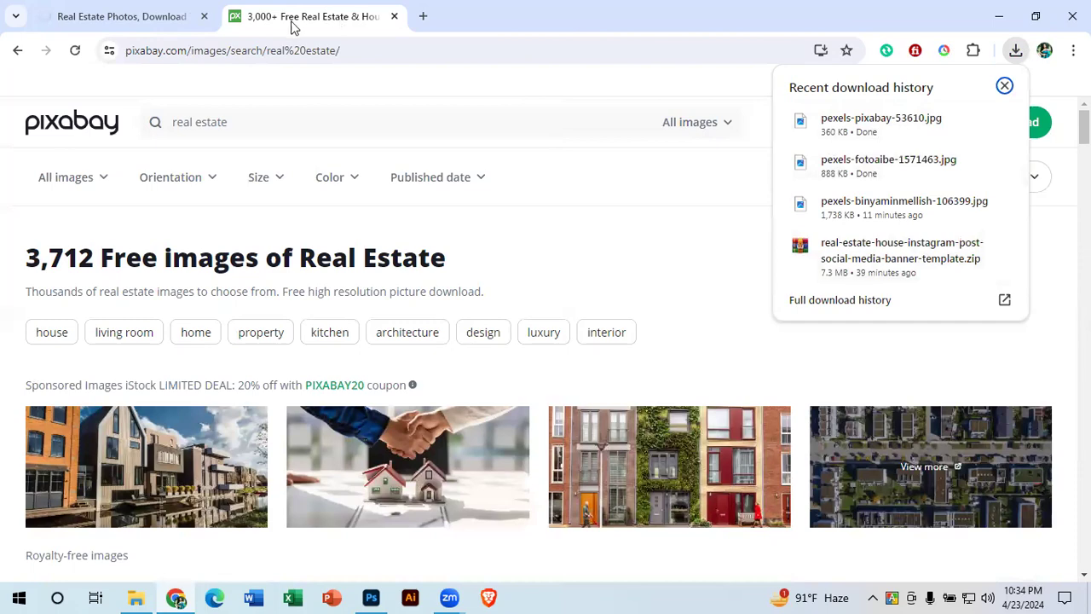
{"action": "left_click", "coordinate": [660, 218]}
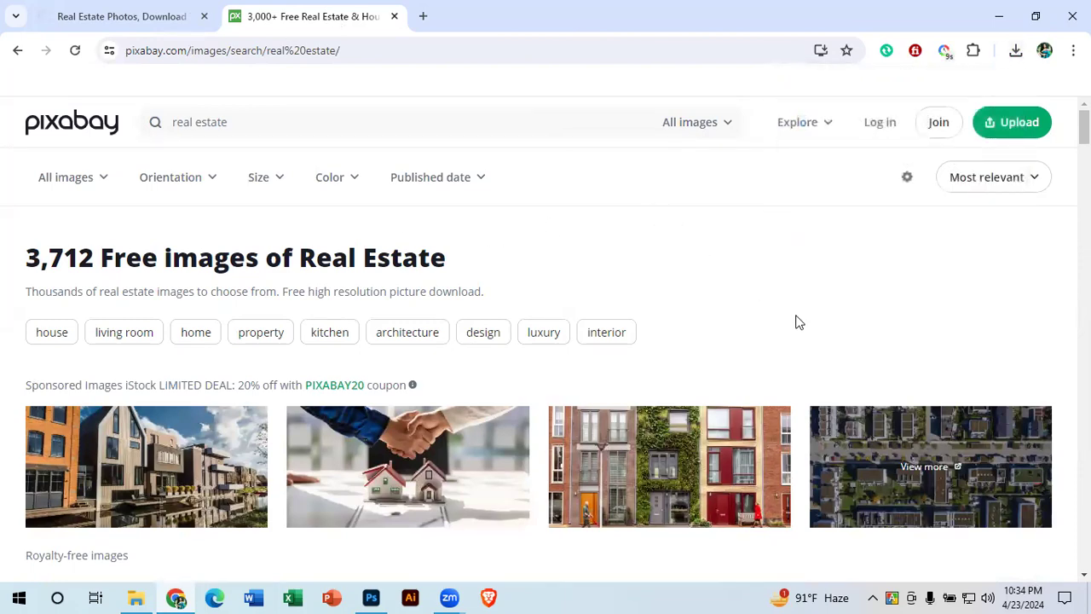
{"action": "scroll", "coordinate": [794, 319], "scroll_direction": "down", "scroll_amount": 3}
{"action": "scroll", "coordinate": [437, 375], "scroll_direction": "down", "scroll_amount": 5}
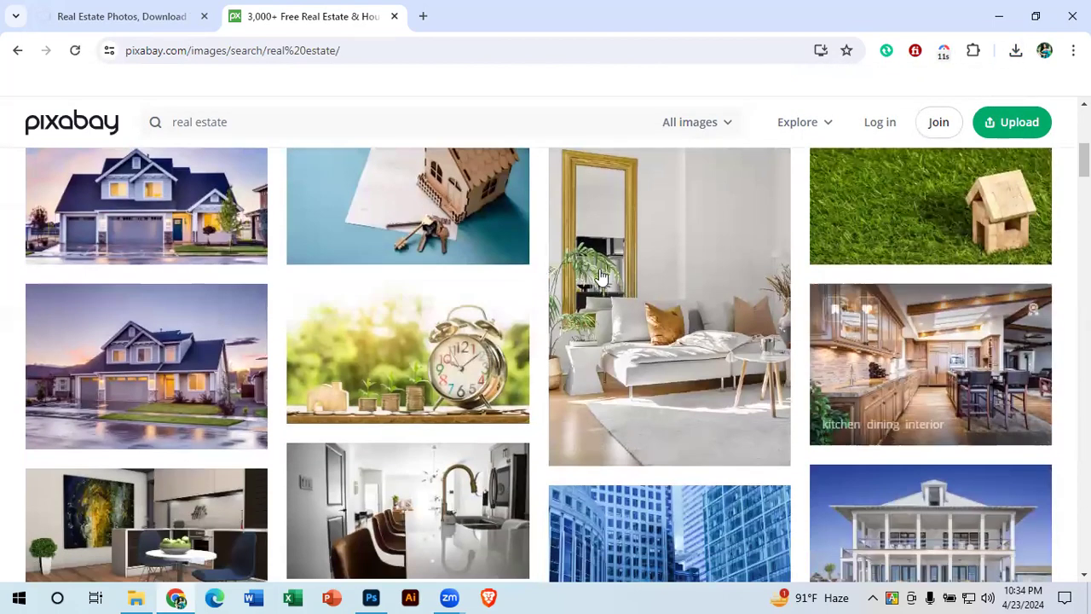
{"action": "scroll", "coordinate": [657, 309], "scroll_direction": "down", "scroll_amount": 6}
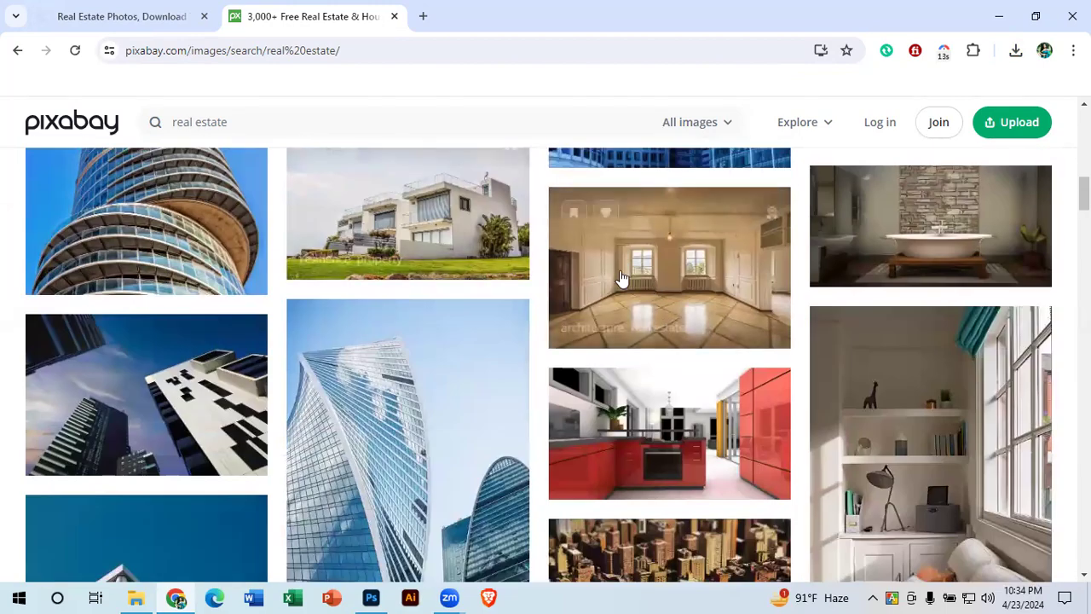
{"action": "scroll", "coordinate": [682, 298], "scroll_direction": "down", "scroll_amount": 2}
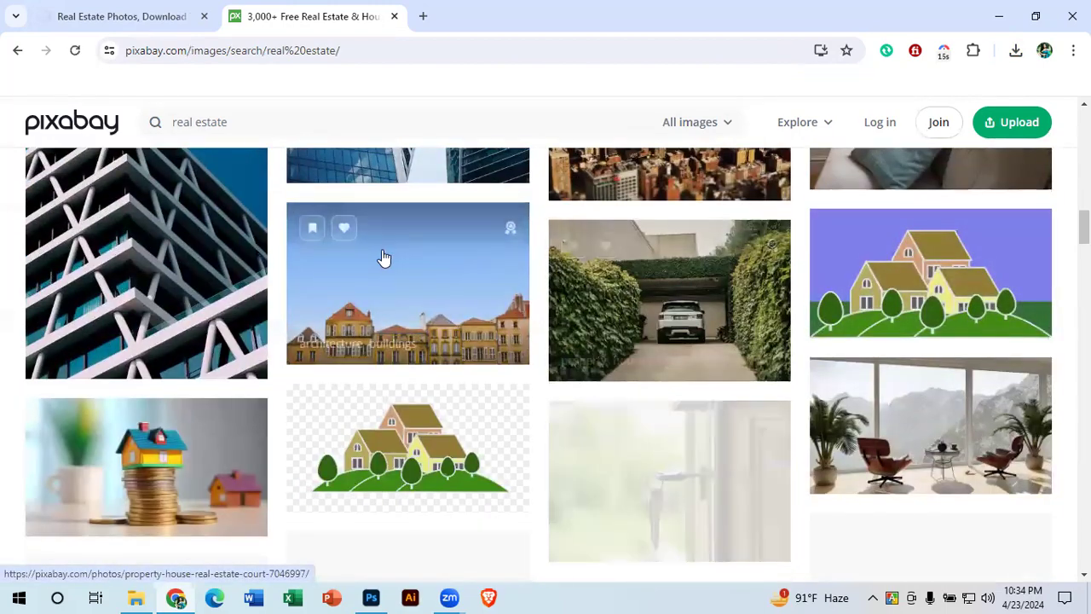
{"action": "scroll", "coordinate": [753, 345], "scroll_direction": "down", "scroll_amount": 1}
{"action": "scroll", "coordinate": [753, 345], "scroll_direction": "down", "scroll_amount": 2}
{"action": "left_click", "coordinate": [934, 325]}
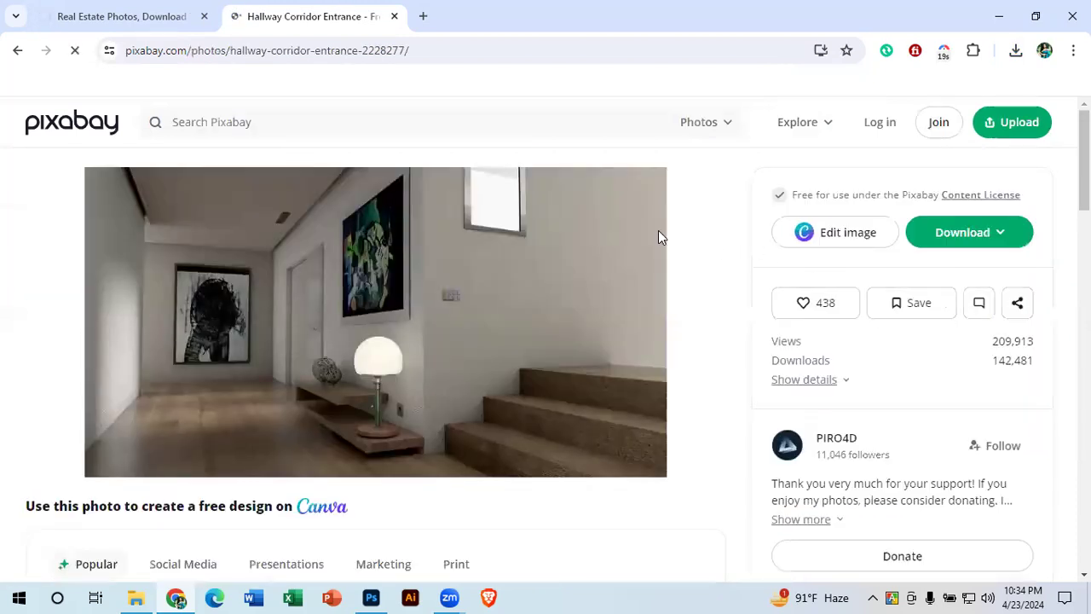
Step: Download the Pixabay hallway photo in the 1280-pixel size
{"action": "left_click", "coordinate": [953, 234]}
{"action": "left_click", "coordinate": [792, 389]}
{"action": "left_click", "coordinate": [888, 435]}
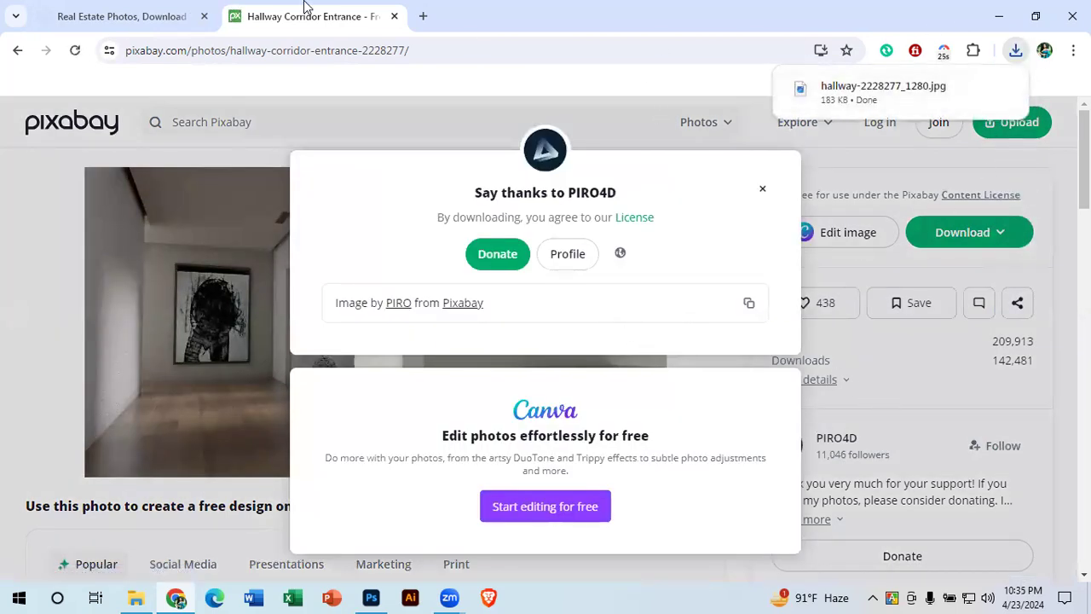
Step: Switch to Photoshop and place pexels-fotoaibe-1571463 from the Downloads folder into the Untitled-1 document
{"action": "left_click", "coordinate": [371, 597]}
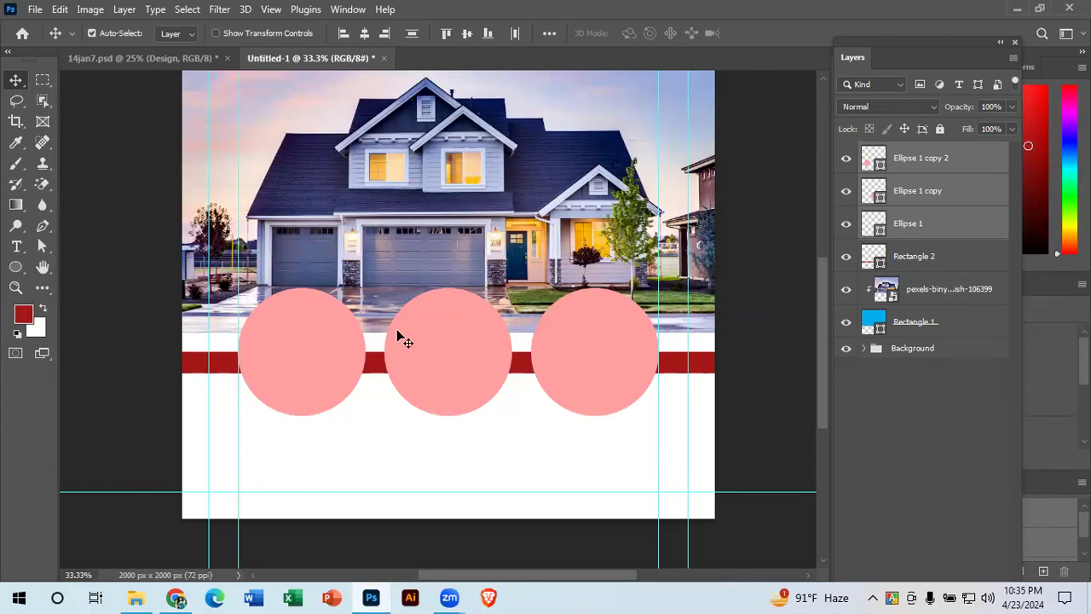
{"action": "left_click", "coordinate": [808, 265]}
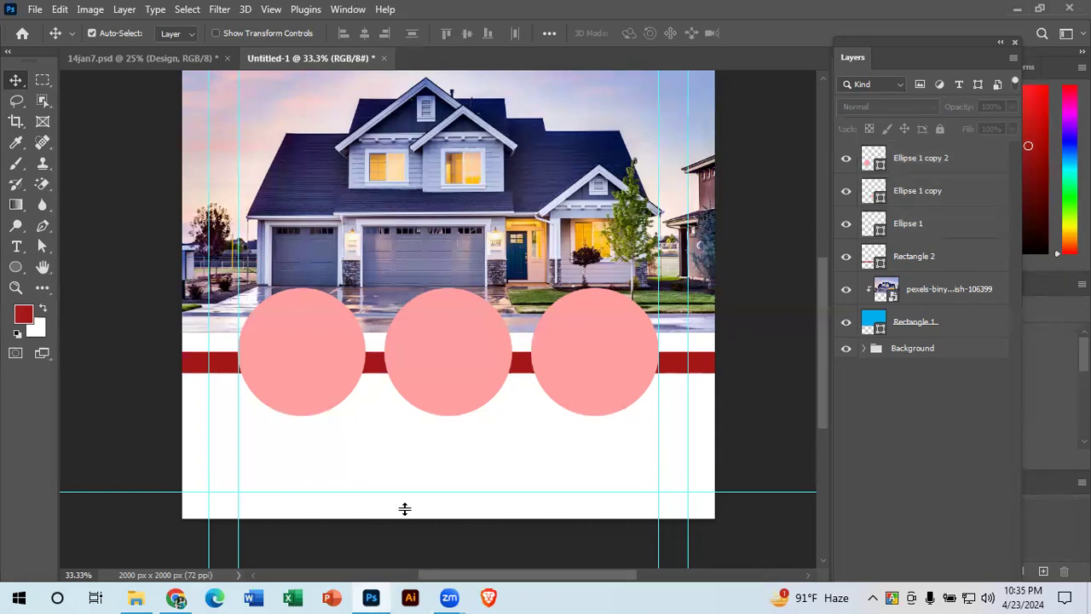
{"action": "left_click", "coordinate": [130, 596]}
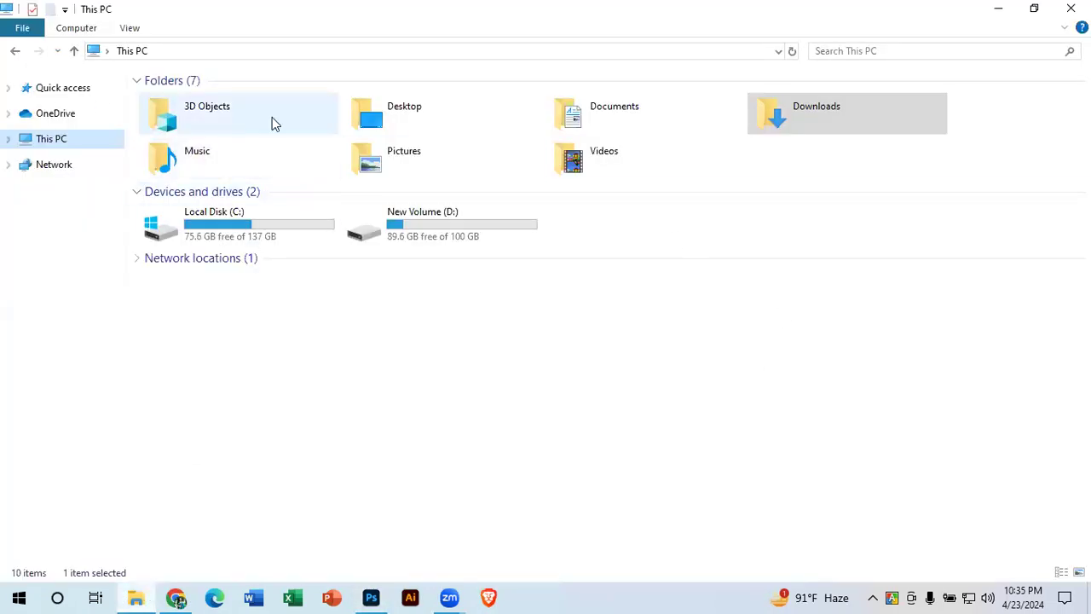
{"action": "double_click", "coordinate": [795, 113]}
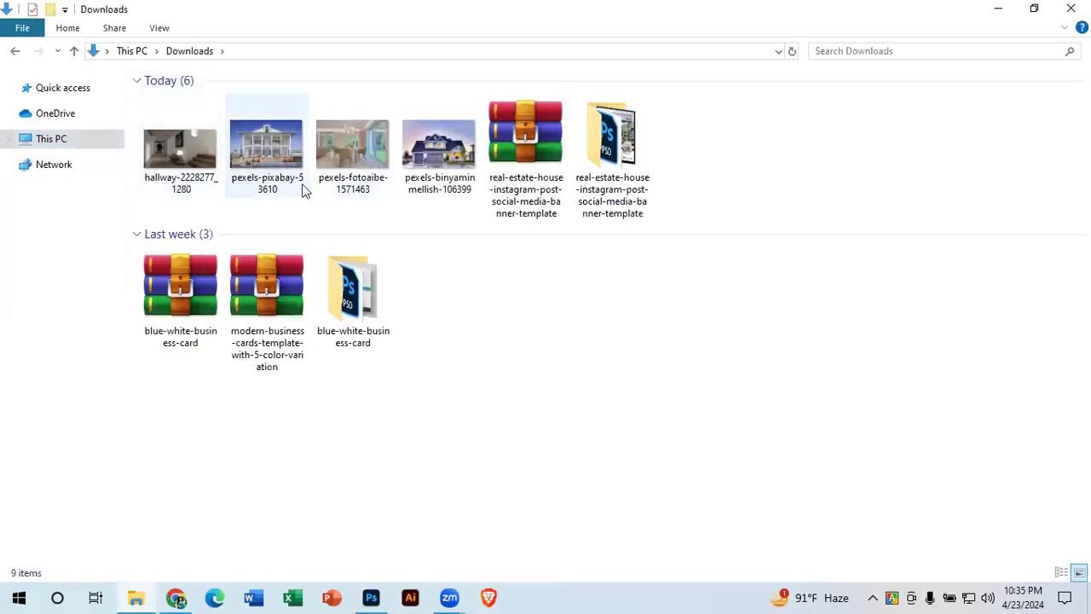
{"action": "left_click", "coordinate": [445, 146]}
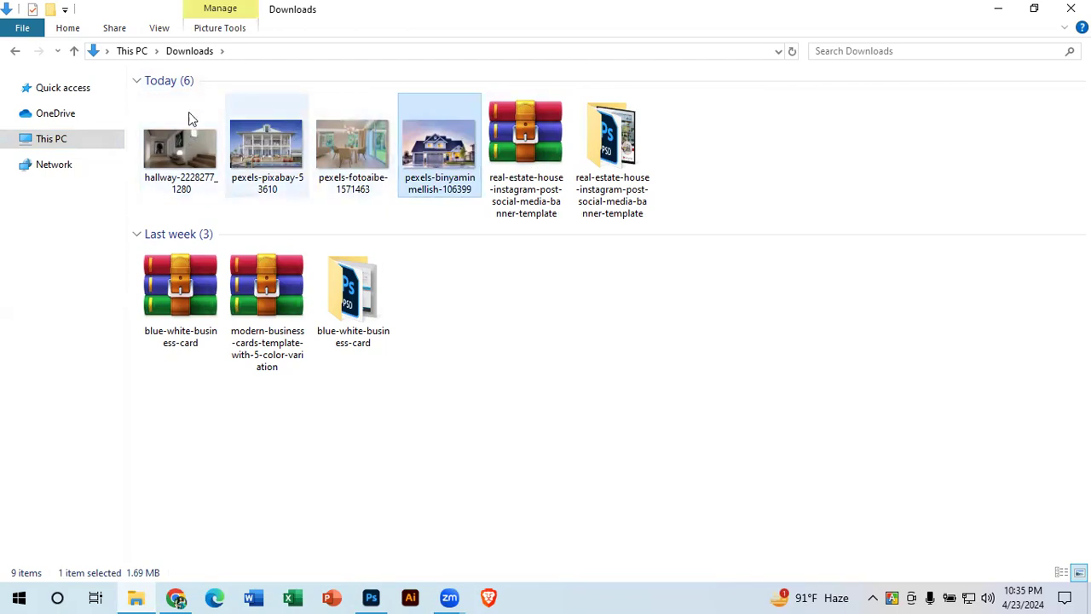
{"action": "left_click_drag", "start_coordinate": [350, 136], "coordinate": [446, 341]}
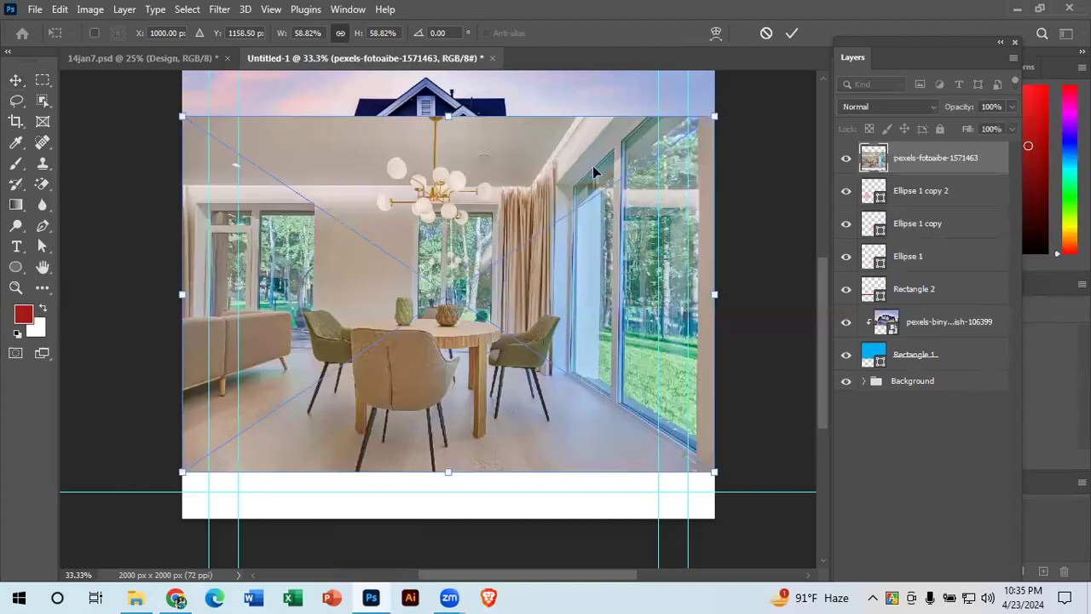
{"action": "left_click", "coordinate": [791, 32]}
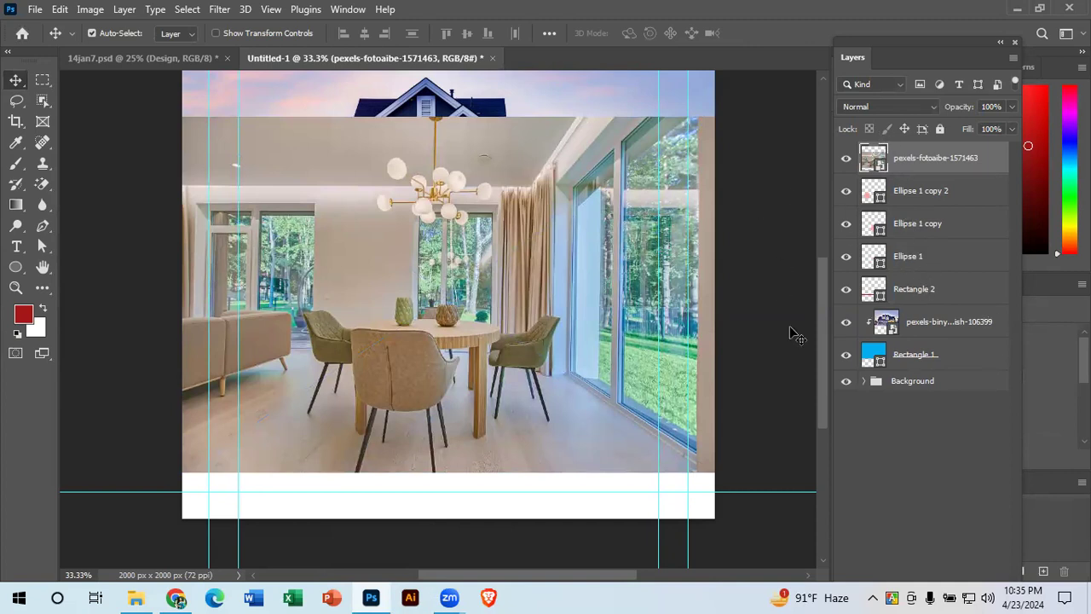
Step: Move the dining room photo layer directly above the Ellipse 1 layer
{"action": "left_click", "coordinate": [955, 260]}
{"action": "left_click", "coordinate": [916, 228]}
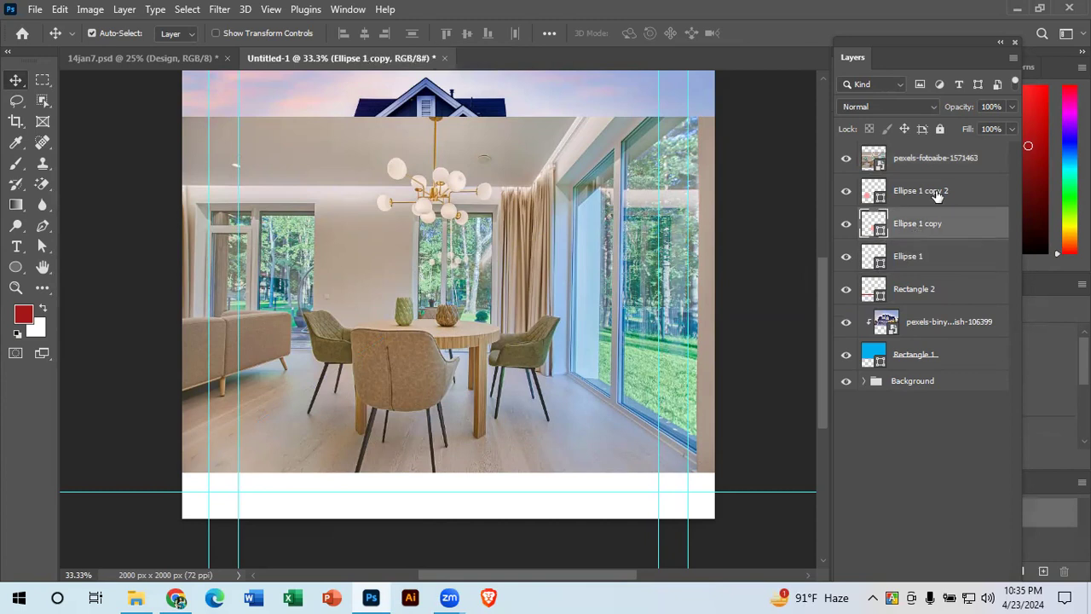
{"action": "left_click", "coordinate": [938, 194]}
{"action": "left_click_drag", "start_coordinate": [952, 158], "coordinate": [963, 243]}
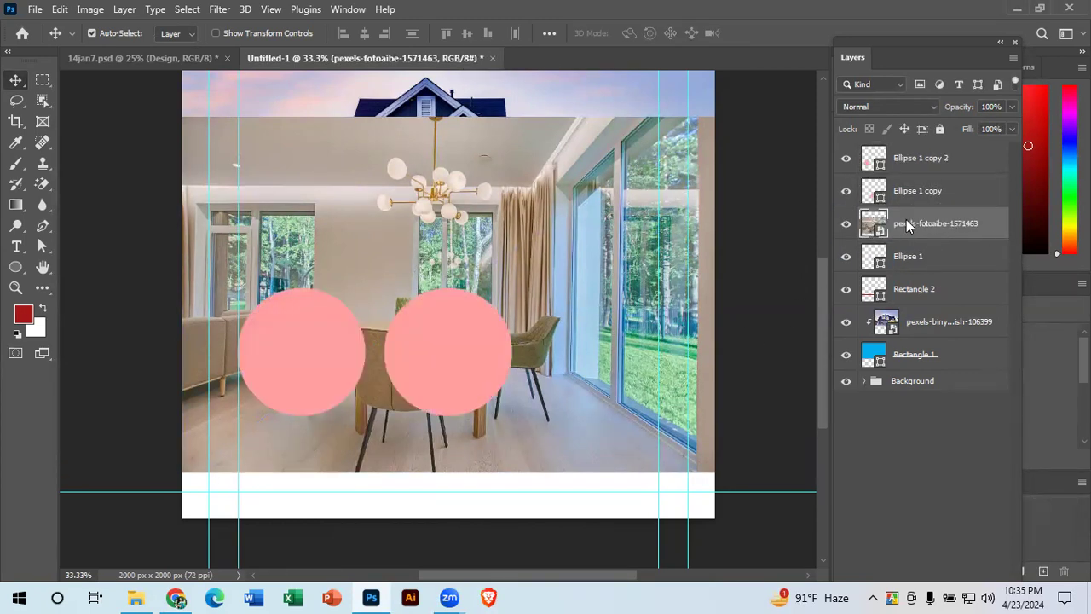
Step: Try clipping the full-size dining room photo to Ellipse 1, then release the clipping mask
{"action": "right_click", "coordinate": [909, 225]}
{"action": "left_click", "coordinate": [780, 397]}
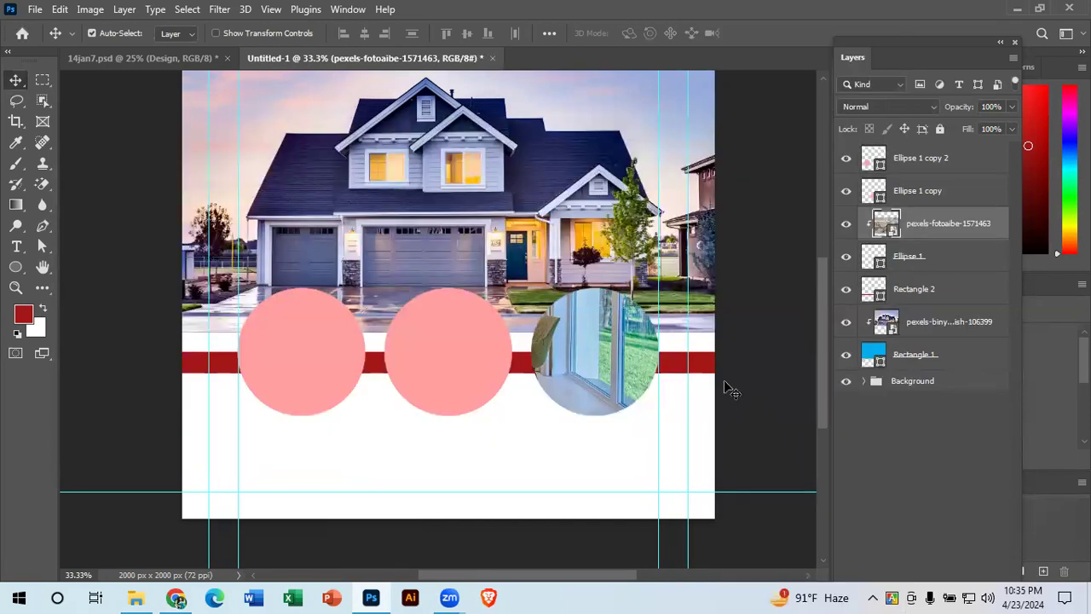
{"action": "left_click", "coordinate": [754, 414]}
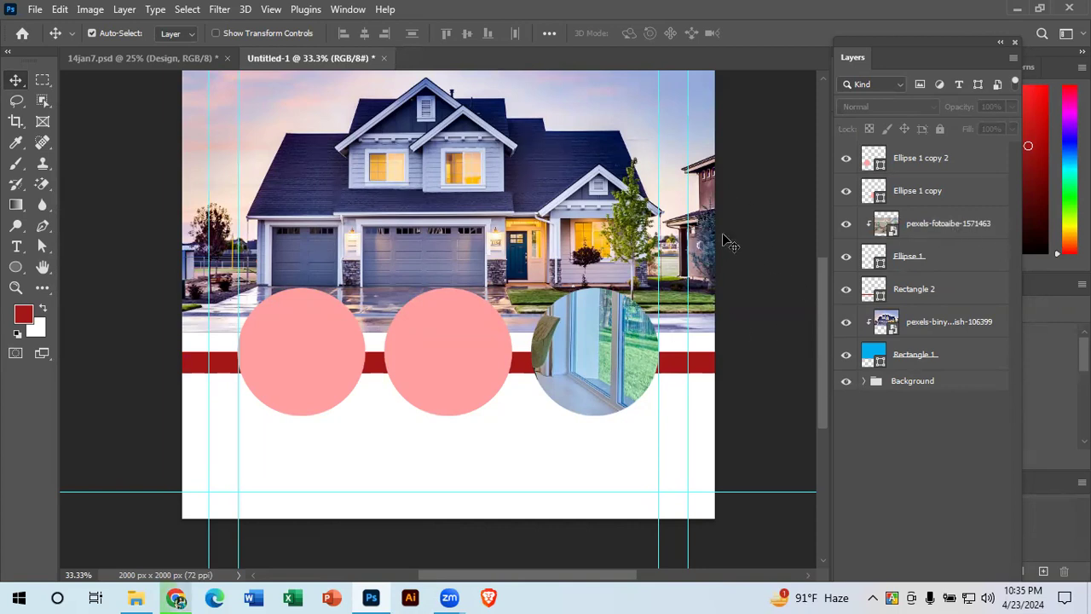
{"action": "key", "text": "ctrl+alt+g"}
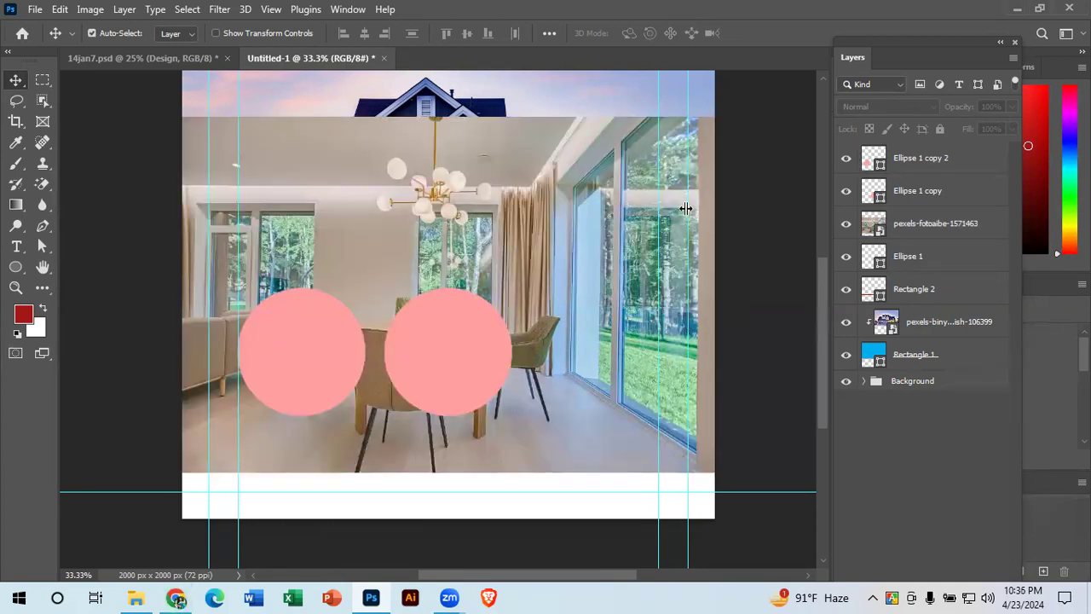
Step: Scale the dining room photo to about 24% and center it over the rightmost circle
{"action": "left_click_drag", "start_coordinate": [643, 339], "coordinate": [646, 339]}
{"action": "key", "text": "ctrl+t"}
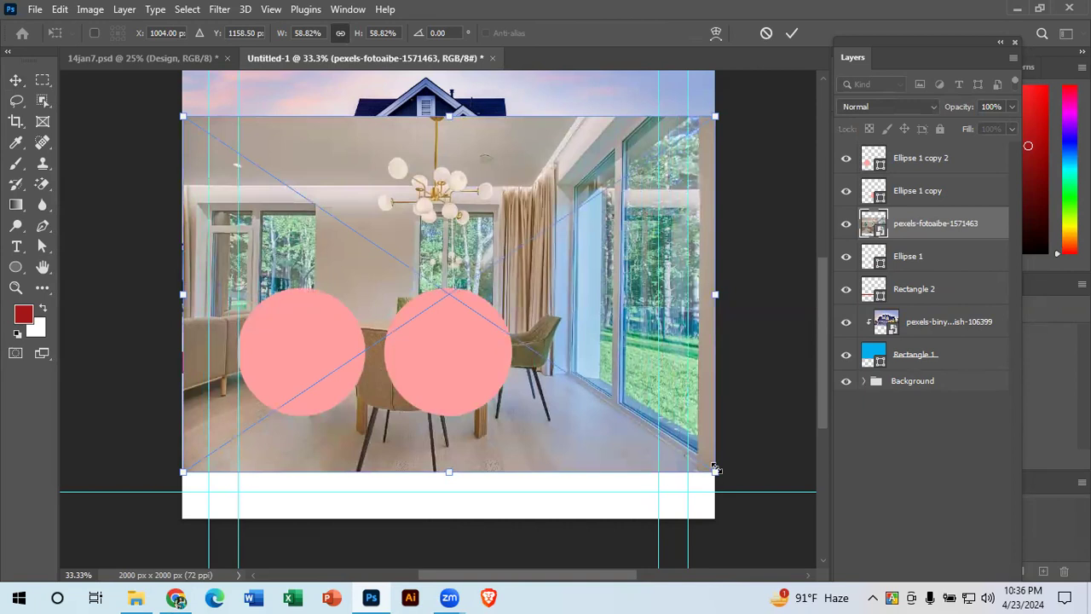
{"action": "left_click_drag", "start_coordinate": [698, 460], "coordinate": [586, 397]}
{"action": "key", "text": "ctrl+z"}
{"action": "left_click_drag", "start_coordinate": [715, 473], "coordinate": [561, 369]}
{"action": "left_click_drag", "start_coordinate": [523, 294], "coordinate": [669, 341]}
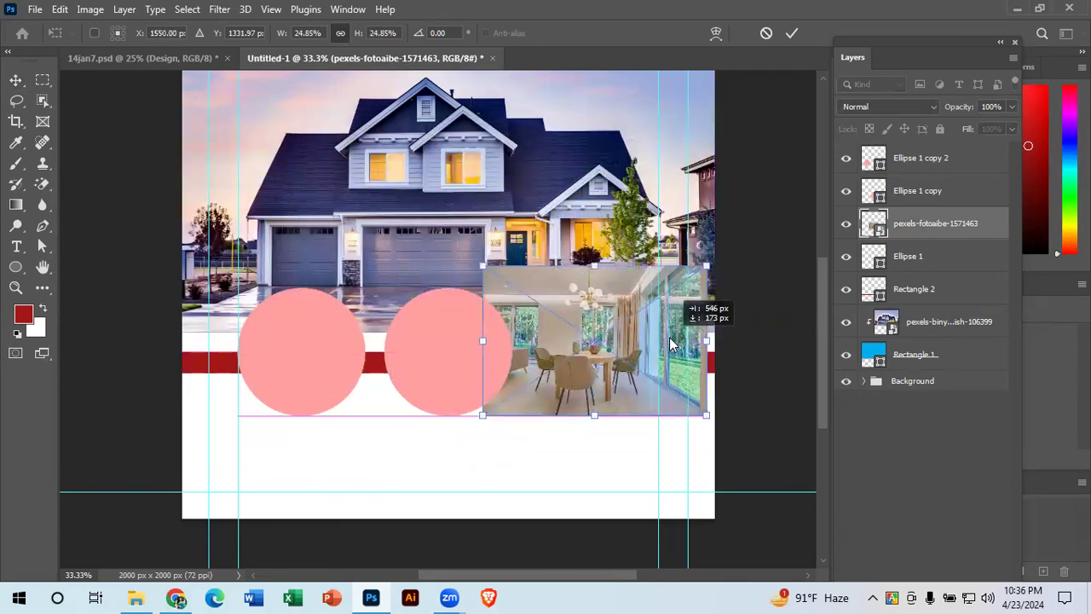
{"action": "mouse_move", "coordinate": [713, 417]}
{"action": "left_mouse_down"}
{"action": "mouse_move", "coordinate": [673, 390]}
{"action": "mouse_move", "coordinate": [710, 419]}
{"action": "left_mouse_up"}
{"action": "left_click_drag", "start_coordinate": [617, 355], "coordinate": [621, 367]}
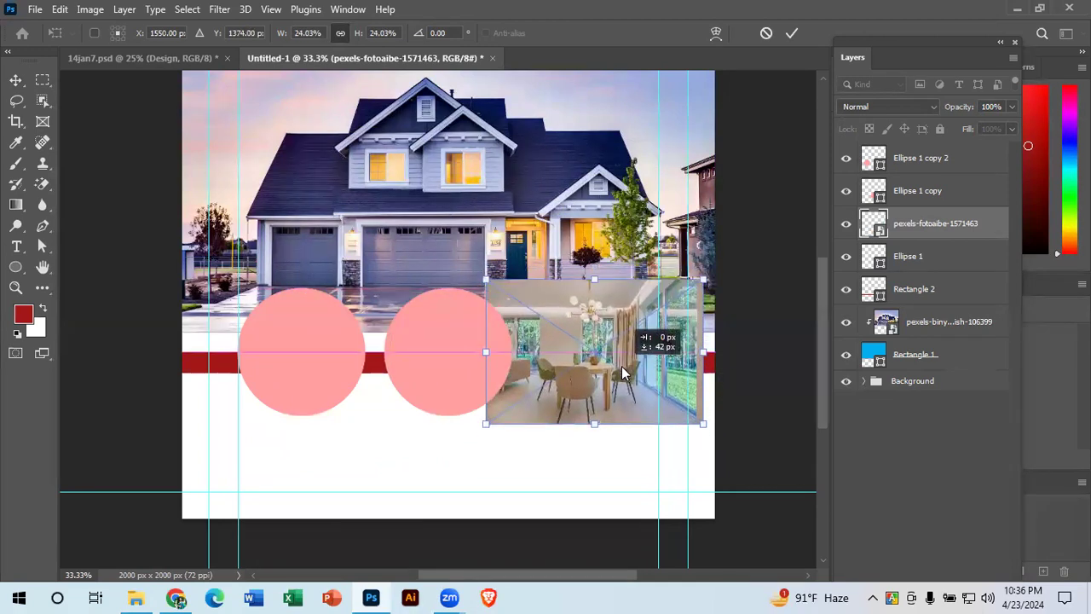
{"action": "left_click", "coordinate": [792, 33]}
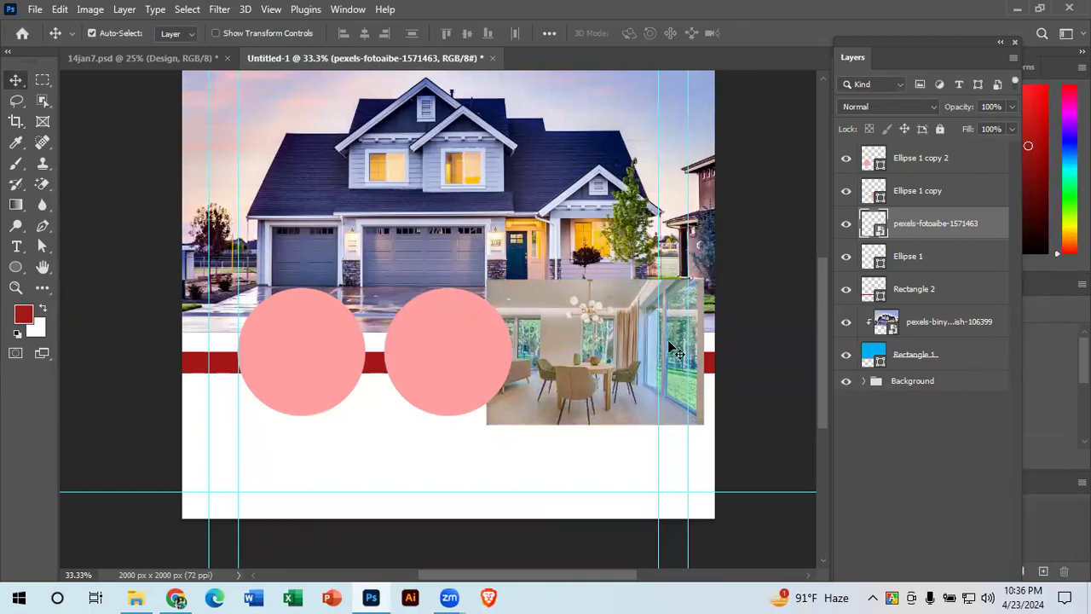
Step: Clip the resized dining room photo to Ellipse 1 with a clipping mask and inspect the result up close
{"action": "right_click", "coordinate": [897, 222]}
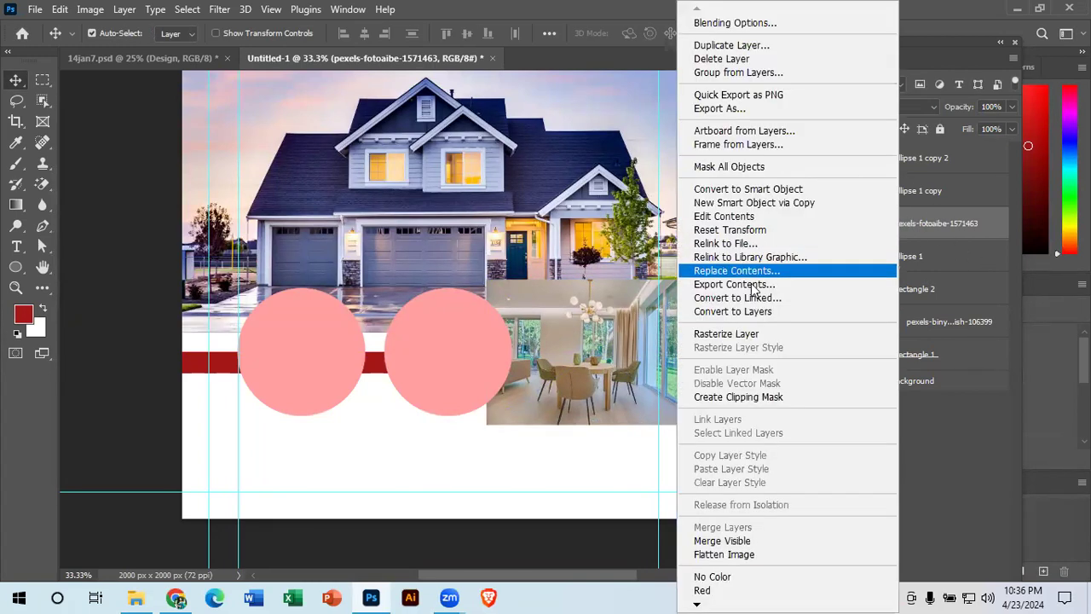
{"action": "left_click", "coordinate": [758, 395]}
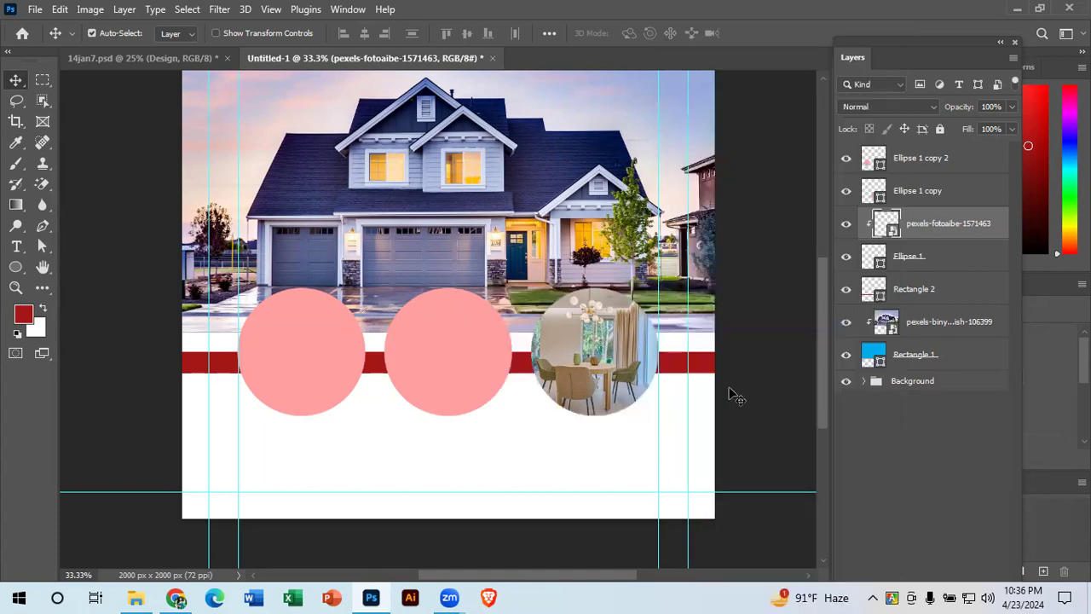
{"action": "left_click", "coordinate": [756, 440]}
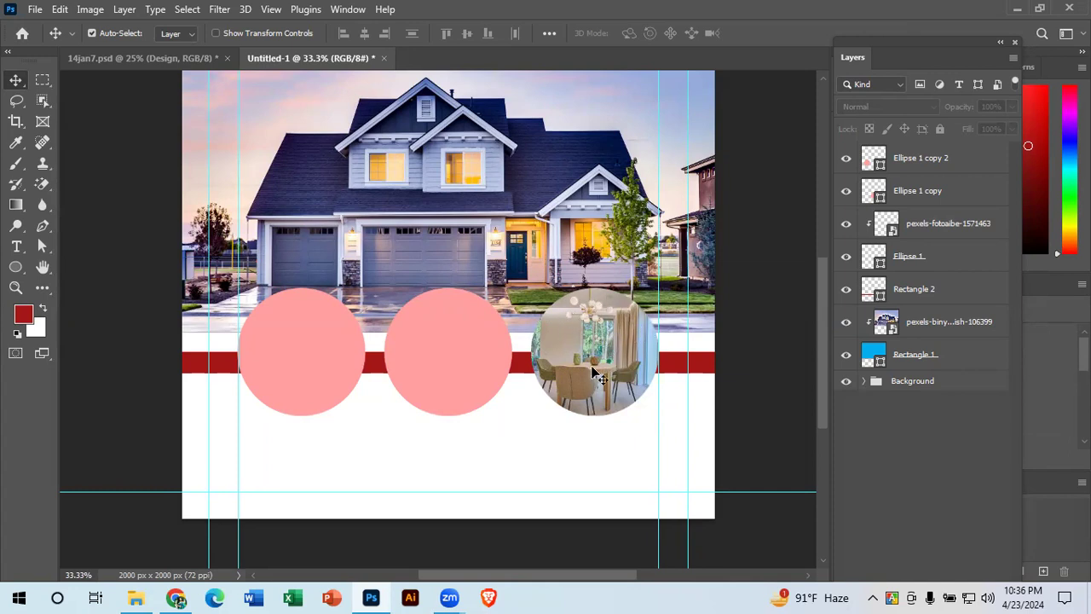
{"action": "left_click", "coordinate": [595, 375], "text": "ctrl"}
{"action": "left_click", "coordinate": [589, 368], "text": "ctrl"}
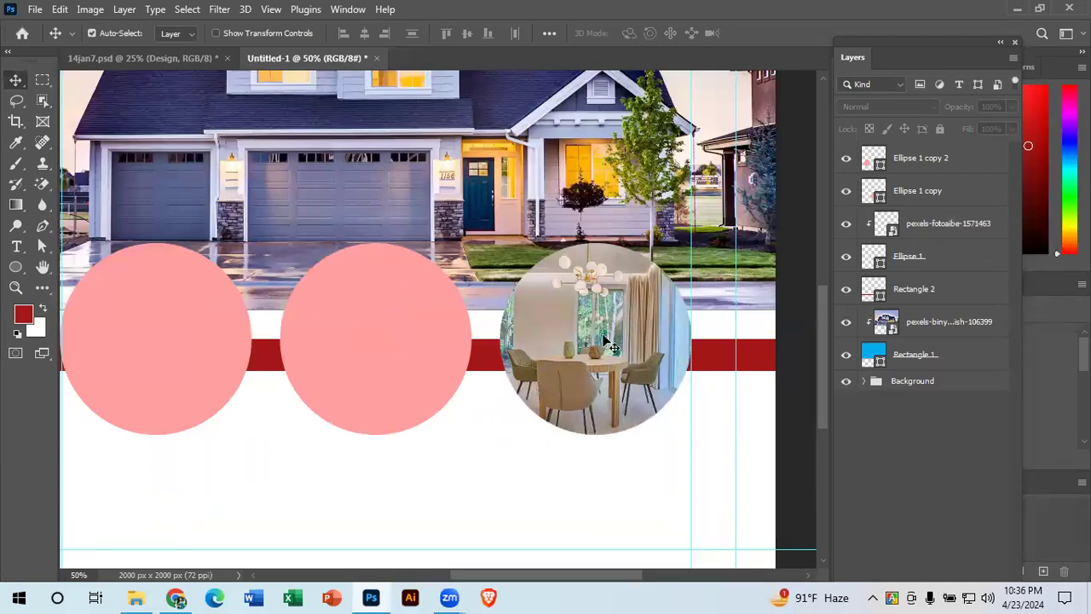
{"action": "left_click_drag", "start_coordinate": [423, 479], "coordinate": [484, 477]}
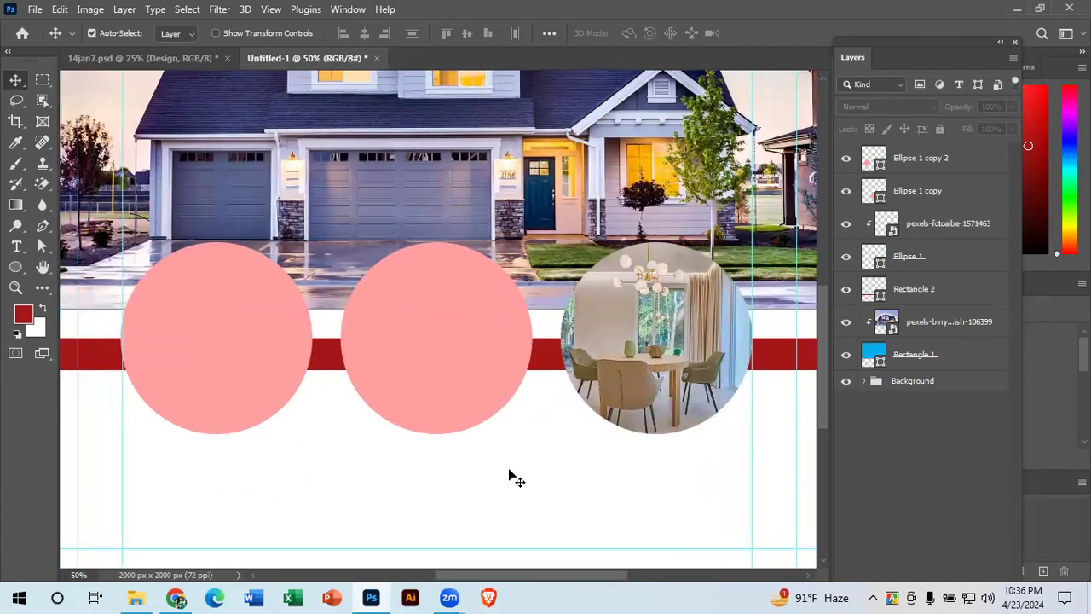
{"action": "key", "text": "ctrl+minus"}
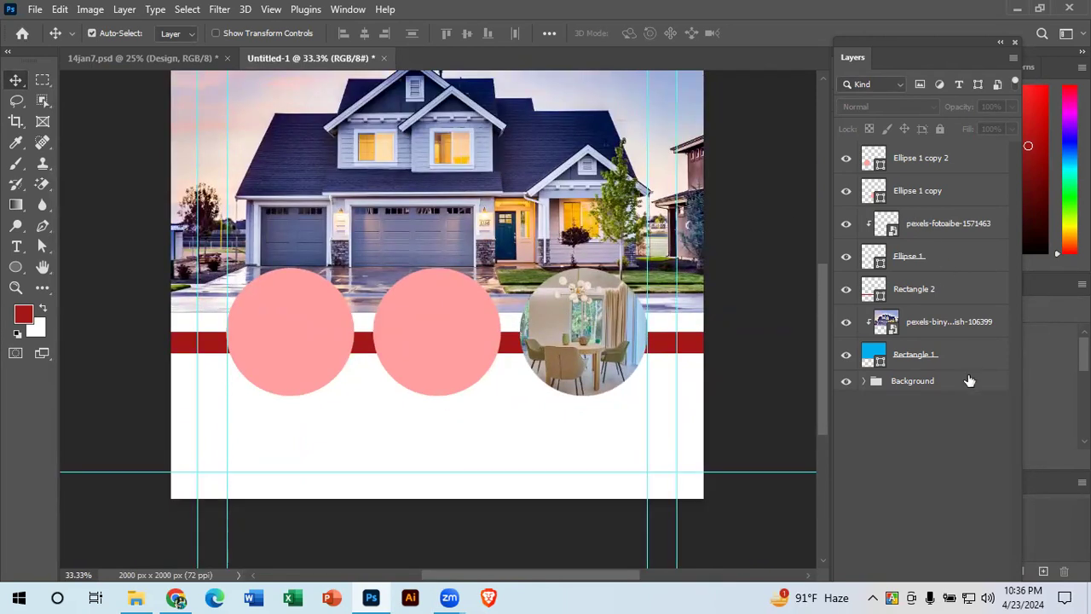
Step: Hide and show the Ellipse 1 layer to check which circle it controls
{"action": "left_click", "coordinate": [916, 243]}
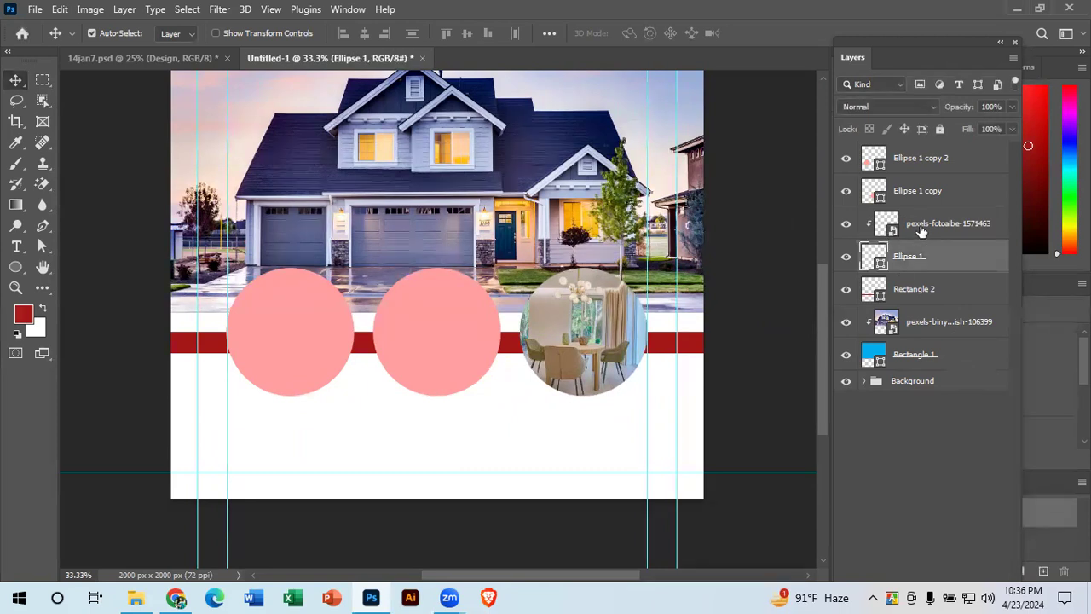
{"action": "left_click", "coordinate": [921, 228]}
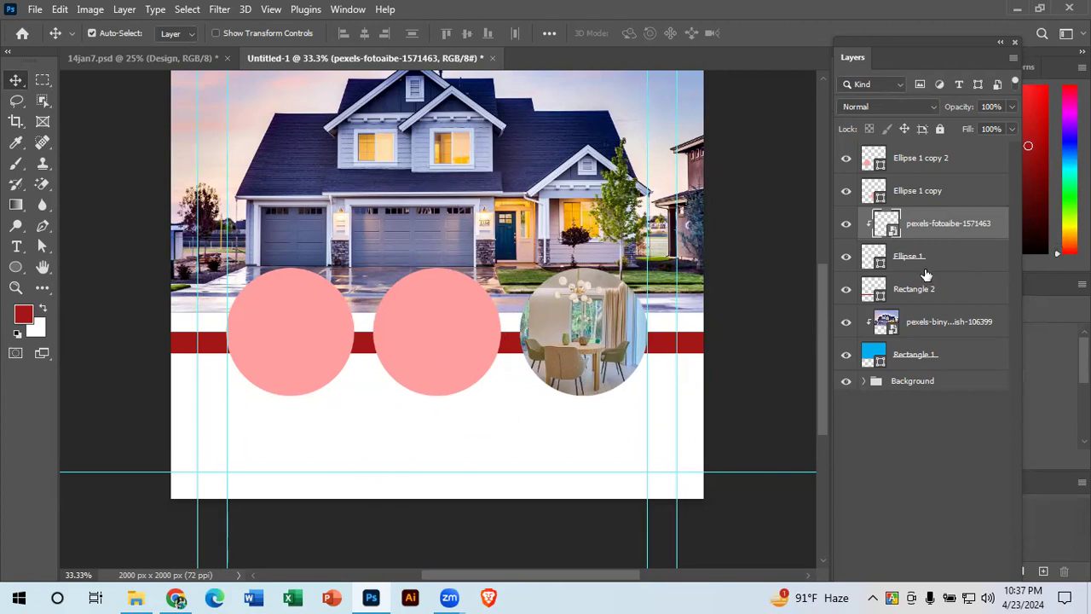
{"action": "left_click", "coordinate": [934, 195]}
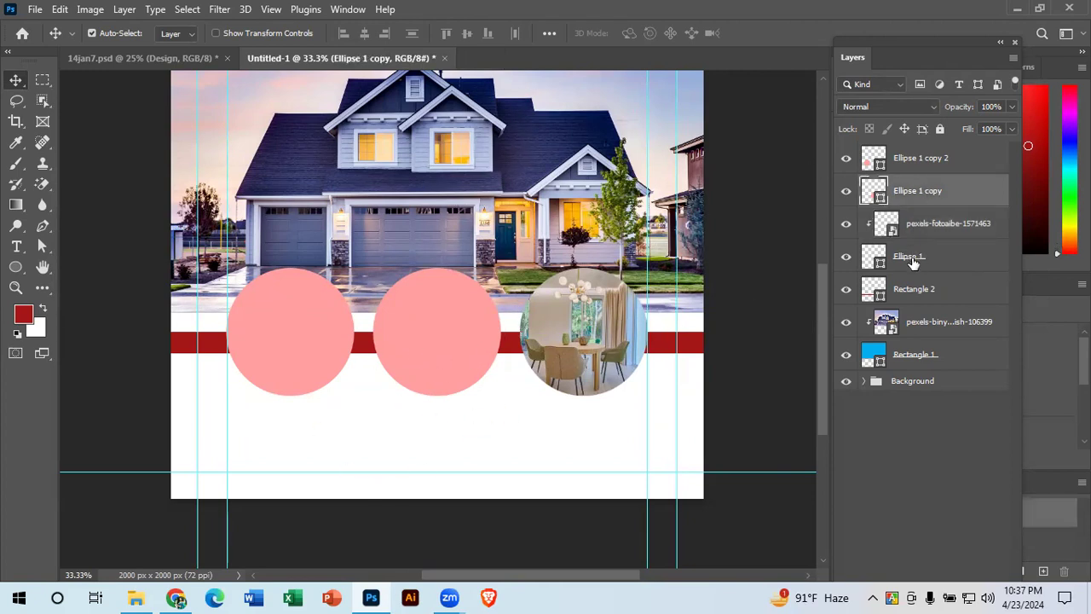
{"action": "left_click", "coordinate": [912, 261]}
{"action": "left_click", "coordinate": [845, 259]}
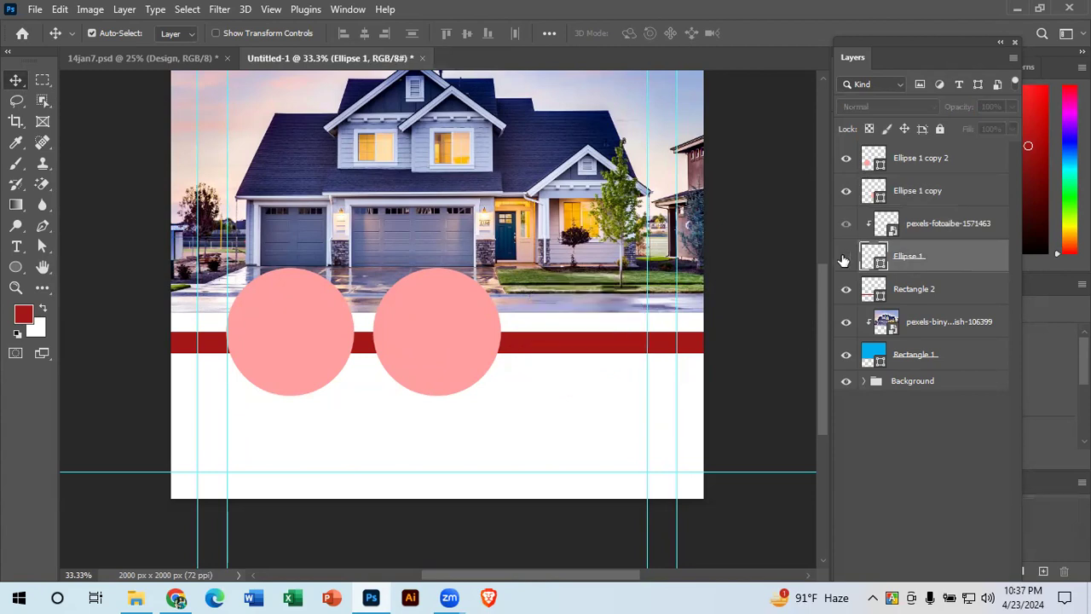
{"action": "left_click", "coordinate": [845, 258]}
Step: Select the Ellipse 1 copy layer and place the pexels-pixabay-53610 house photo from the Downloads folder above it
{"action": "left_click", "coordinate": [930, 195]}
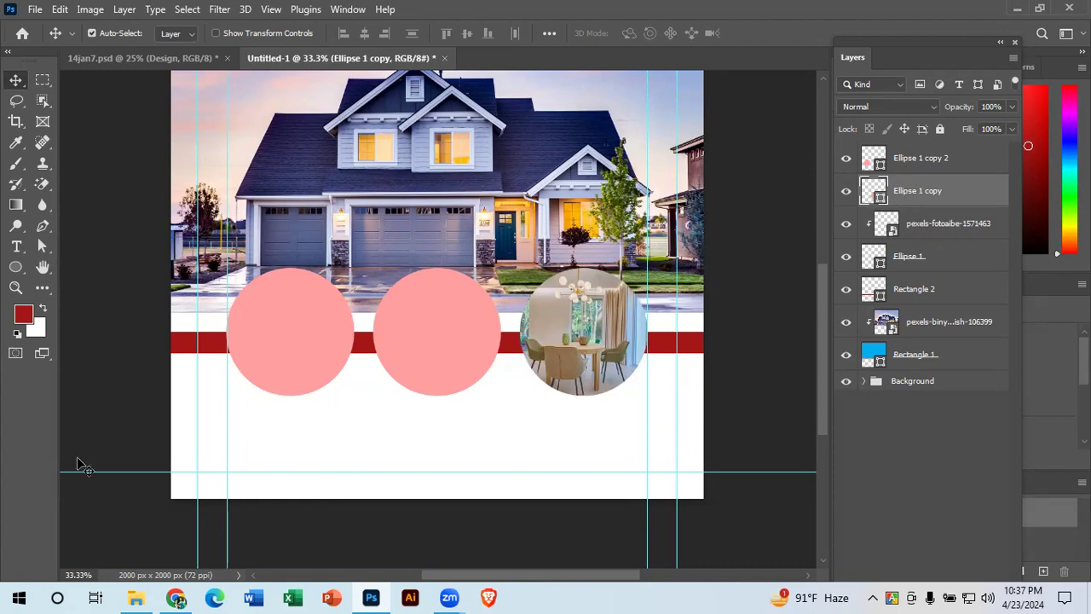
{"action": "left_click", "coordinate": [132, 597]}
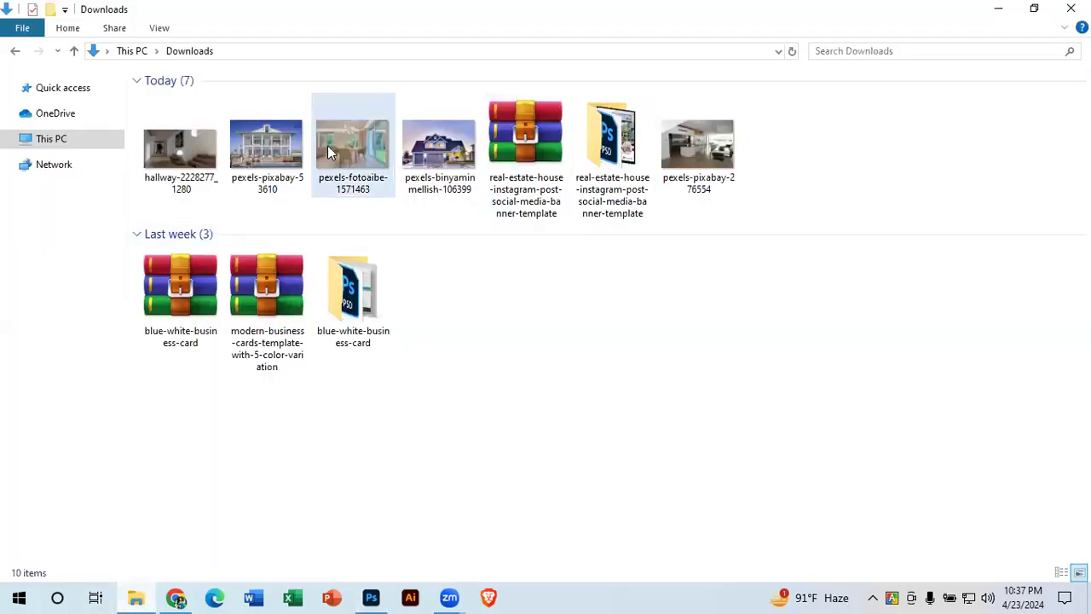
{"action": "left_click", "coordinate": [266, 145]}
{"action": "left_click", "coordinate": [177, 151]}
{"action": "left_click_drag", "start_coordinate": [266, 146], "coordinate": [592, 232]}
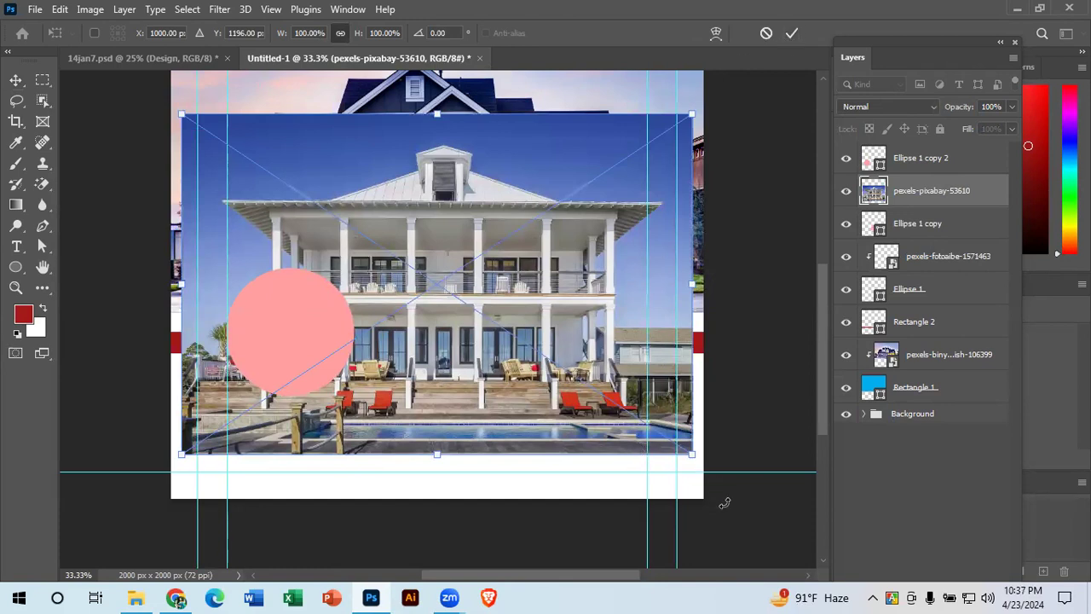
Step: Scale the white house photo to about 43% and center it over the middle circle
{"action": "left_click_drag", "start_coordinate": [695, 458], "coordinate": [554, 346]}
{"action": "left_click_drag", "start_coordinate": [501, 316], "coordinate": [502, 372]}
{"action": "left_click_drag", "start_coordinate": [537, 405], "coordinate": [489, 383]}
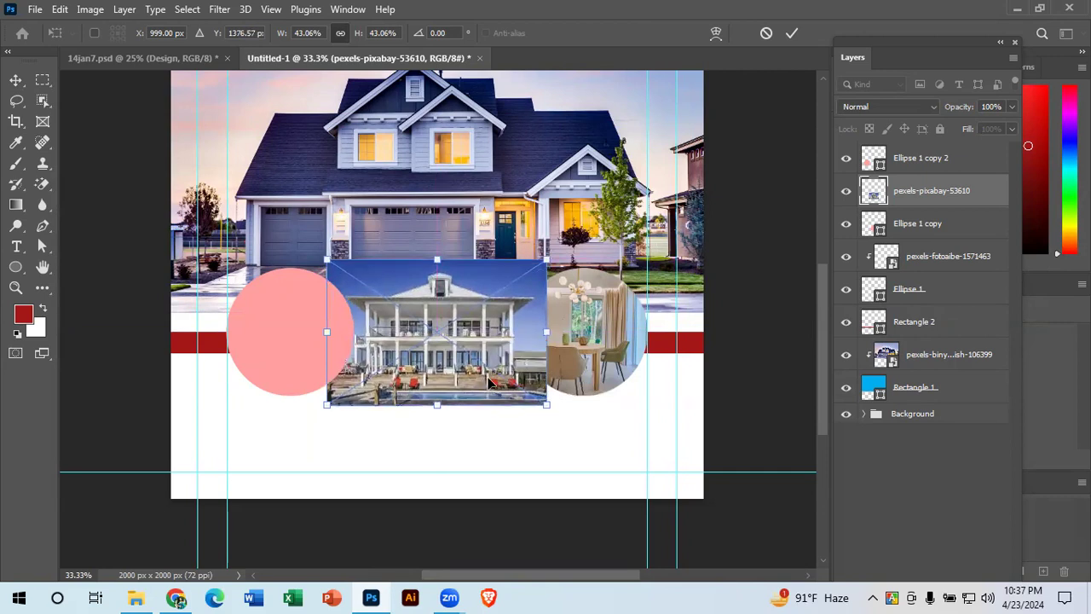
{"action": "left_click", "coordinate": [793, 32]}
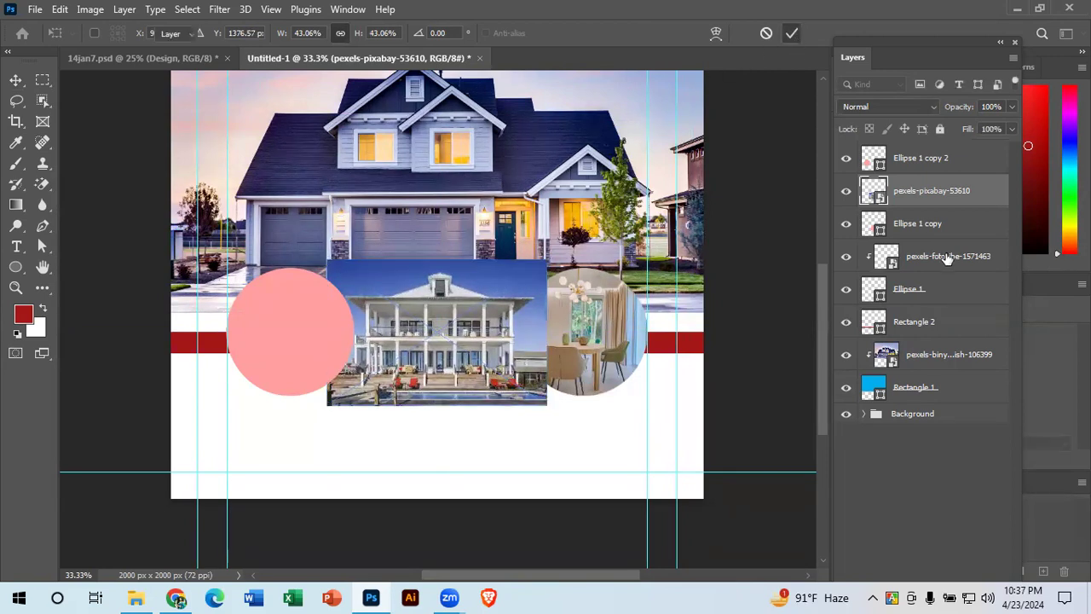
Step: Clip the white house photo to Ellipse 1 copy with a clipping mask, and select the leftmost circle's layer, Ellipse 1 copy 2
{"action": "right_click", "coordinate": [925, 185]}
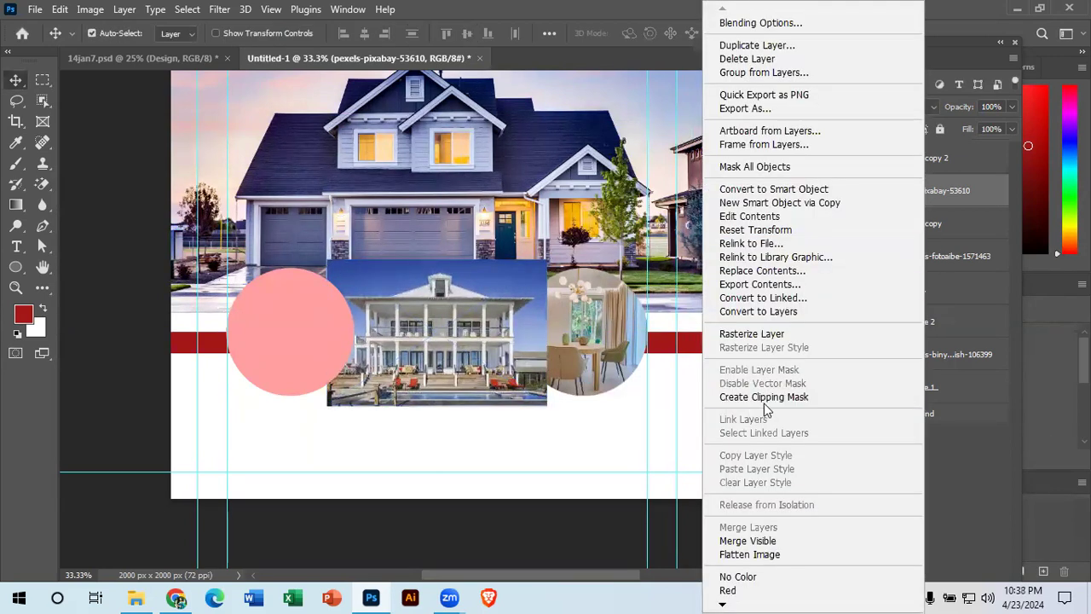
{"action": "left_click", "coordinate": [770, 401]}
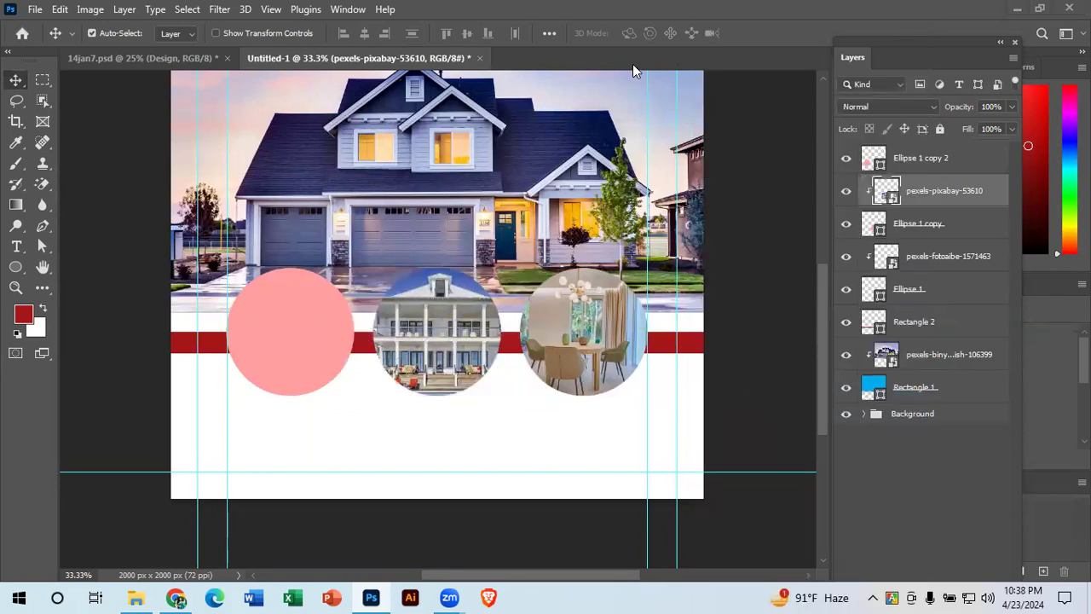
{"action": "left_click", "coordinate": [306, 323]}
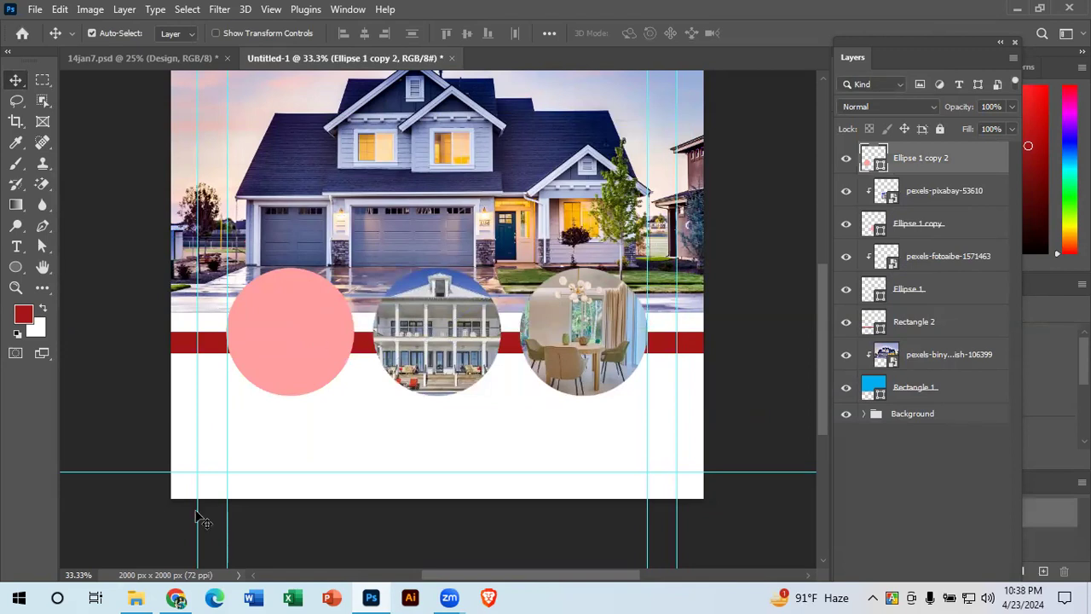
{"action": "left_click", "coordinate": [135, 597]}
{"action": "left_click_drag", "start_coordinate": [345, 594], "coordinate": [606, 243]}
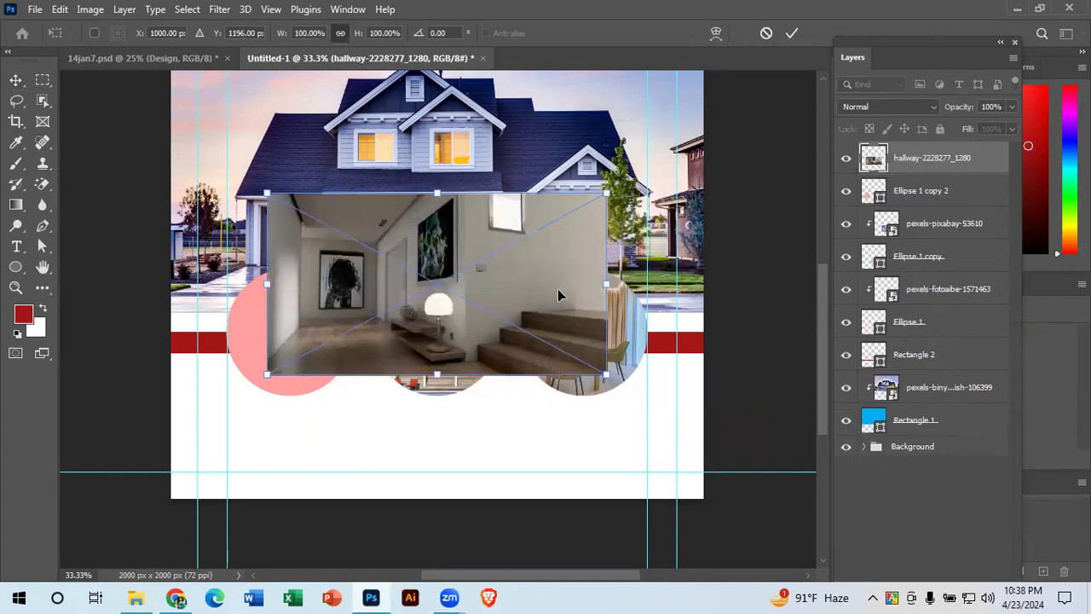
{"action": "left_click_drag", "start_coordinate": [558, 295], "coordinate": [547, 378]}
{"action": "left_click", "coordinate": [766, 33]}
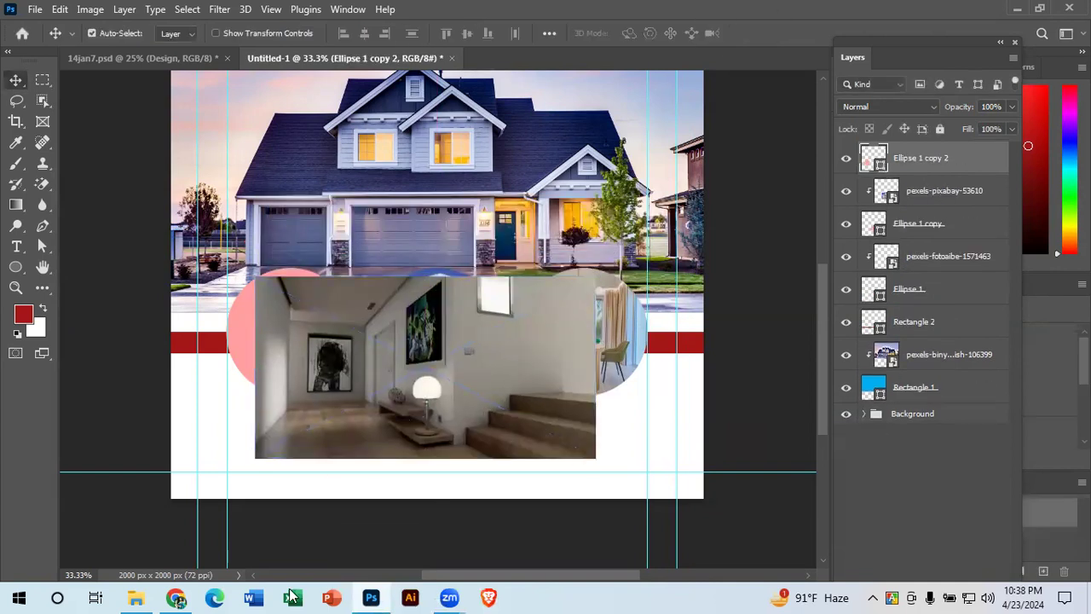
Step: Download the living room photo in Chrome and place real-estate-8636239_1280 above the Ellipse 1 copy 2 layer, over the leftmost circle
{"action": "left_click", "coordinate": [177, 598]}
{"action": "left_click", "coordinate": [970, 88]}
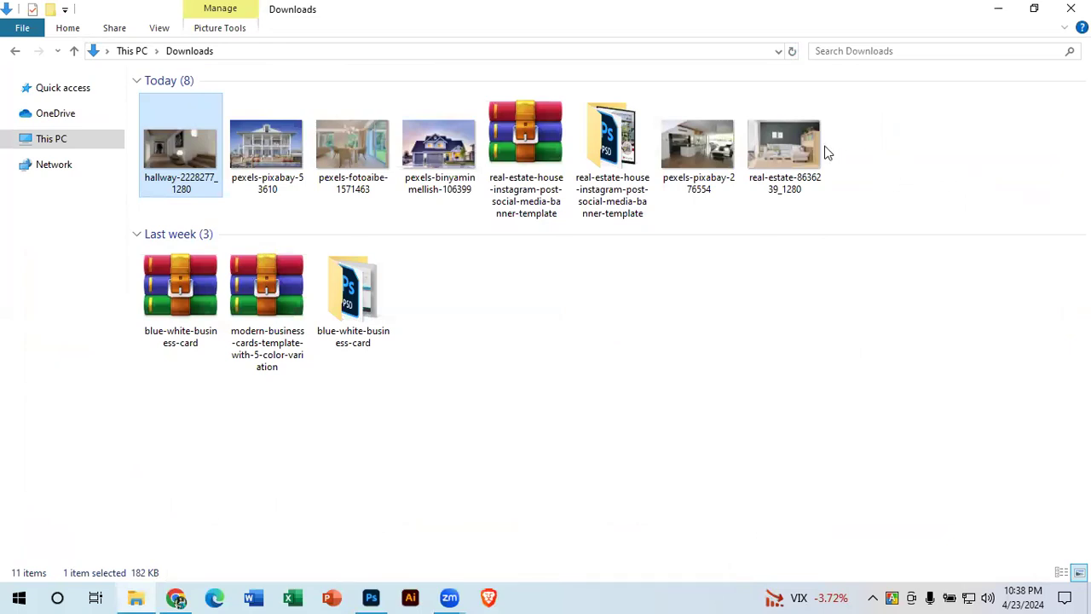
{"action": "left_click", "coordinate": [797, 139]}
{"action": "left_click_drag", "start_coordinate": [797, 139], "coordinate": [305, 319]}
{"action": "left_click_drag", "start_coordinate": [492, 276], "coordinate": [358, 298]}
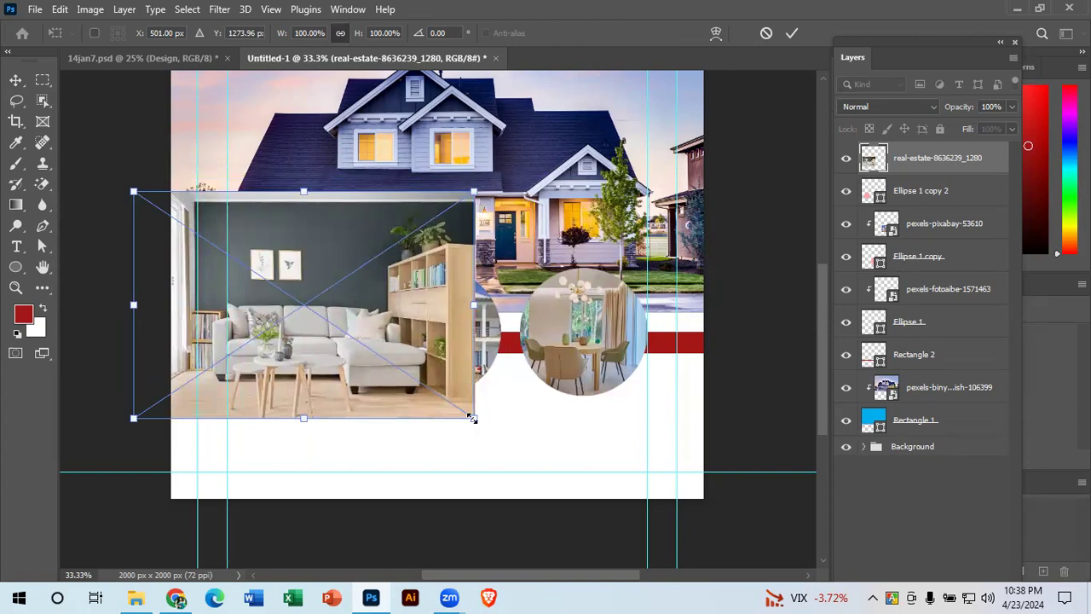
Step: Scale the living room photo down to fit over the leftmost circle and clip it to Ellipse 1 copy 2
{"action": "left_click_drag", "start_coordinate": [460, 414], "coordinate": [391, 380]}
{"action": "left_click_drag", "start_coordinate": [346, 325], "coordinate": [317, 349]}
{"action": "left_click", "coordinate": [788, 34]}
{"action": "right_click", "coordinate": [932, 150]}
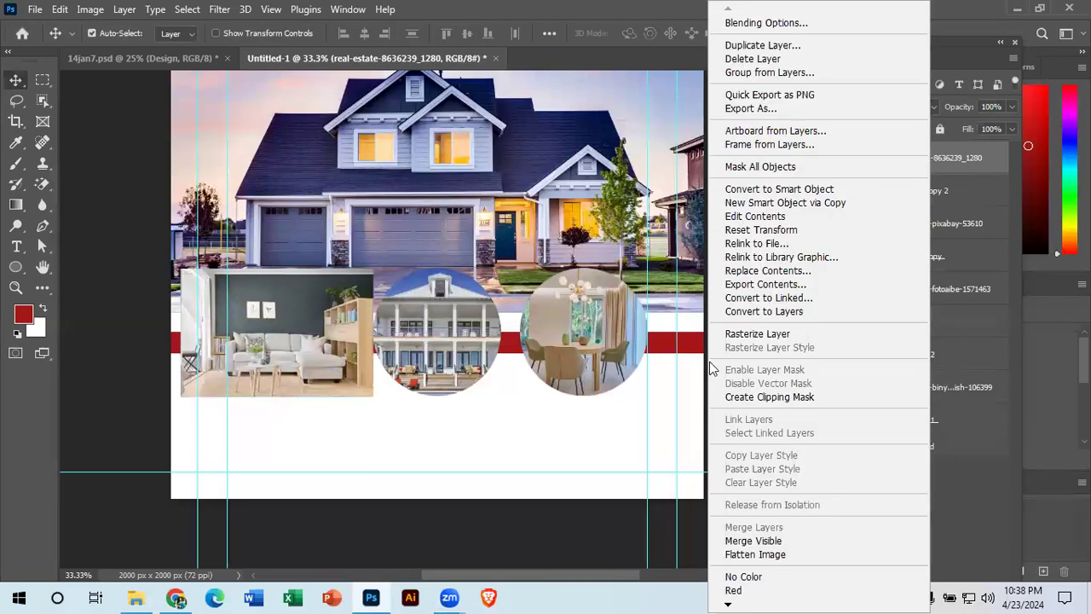
{"action": "left_click", "coordinate": [800, 401]}
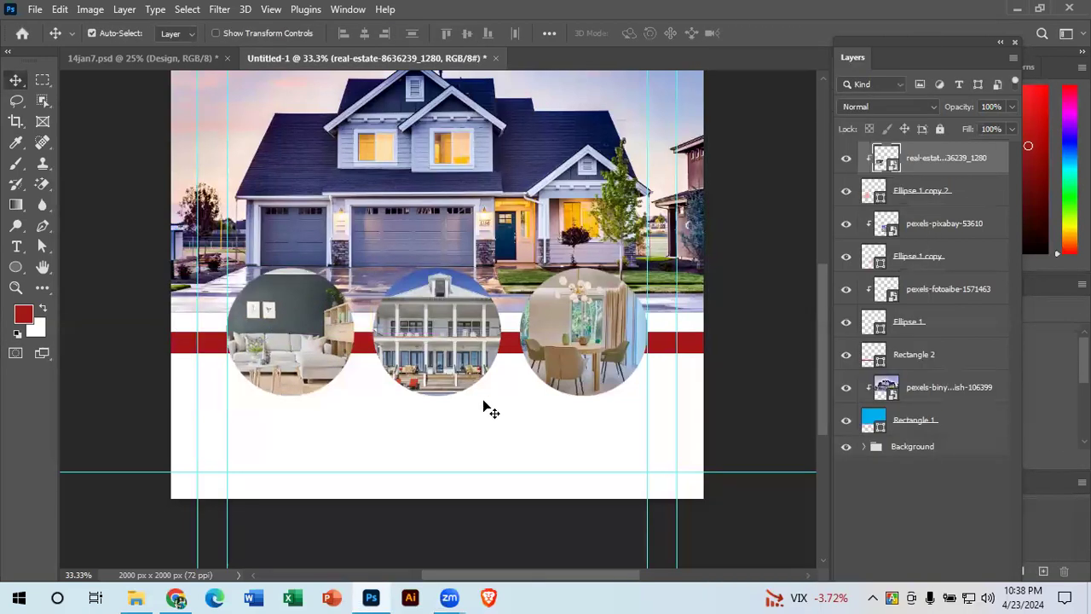
Step: Select the Ellipse 1 copy 2 layer and reposition the floating Layers panel so its footer is fully in view
{"action": "left_click", "coordinate": [403, 429]}
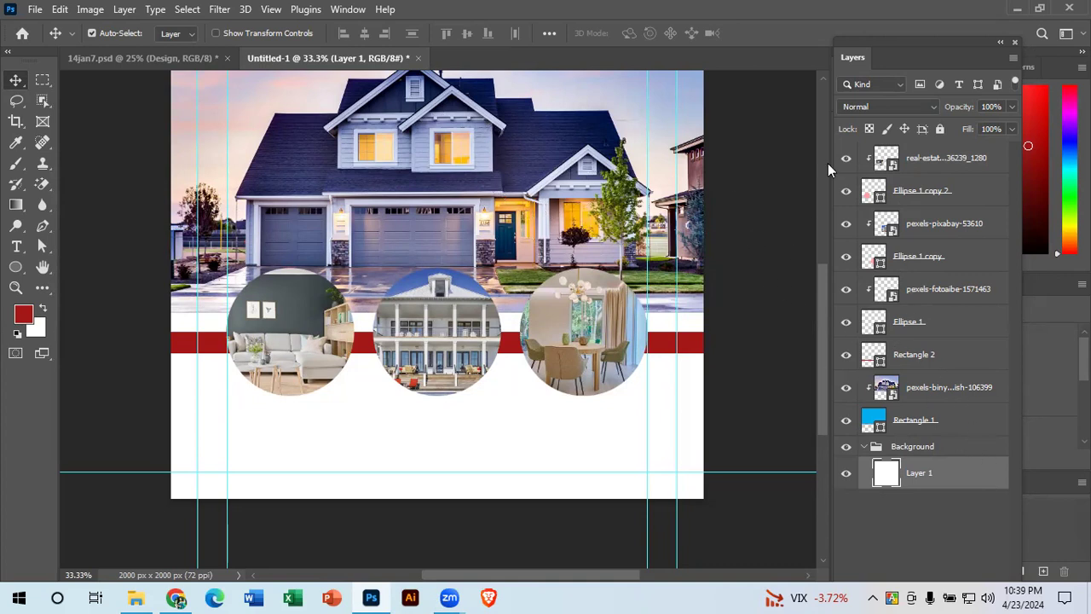
{"action": "left_click", "coordinate": [928, 189]}
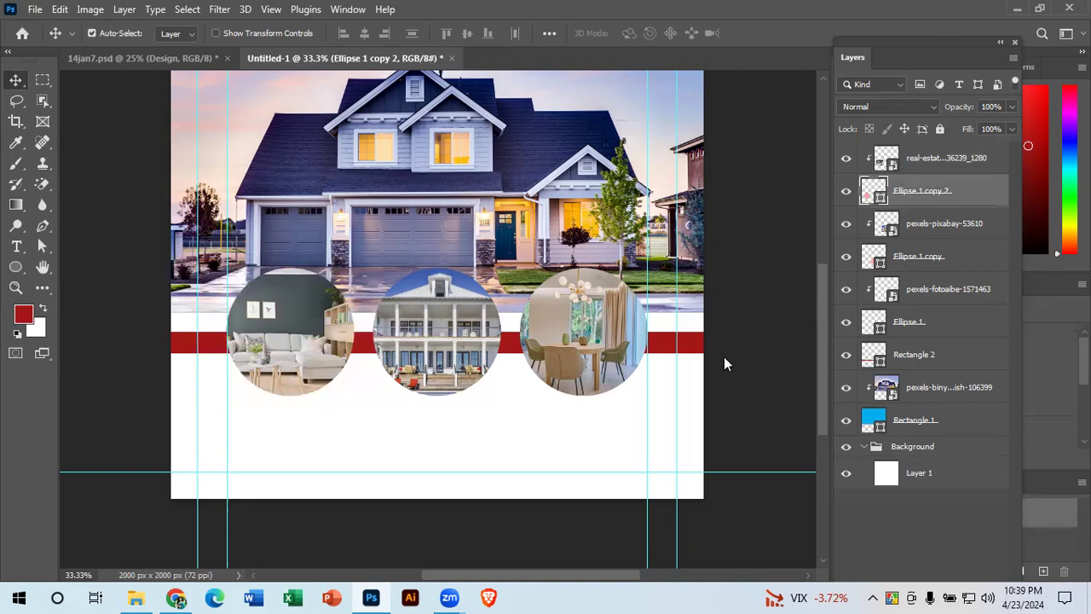
{"action": "left_click_drag", "start_coordinate": [938, 46], "coordinate": [942, 7]}
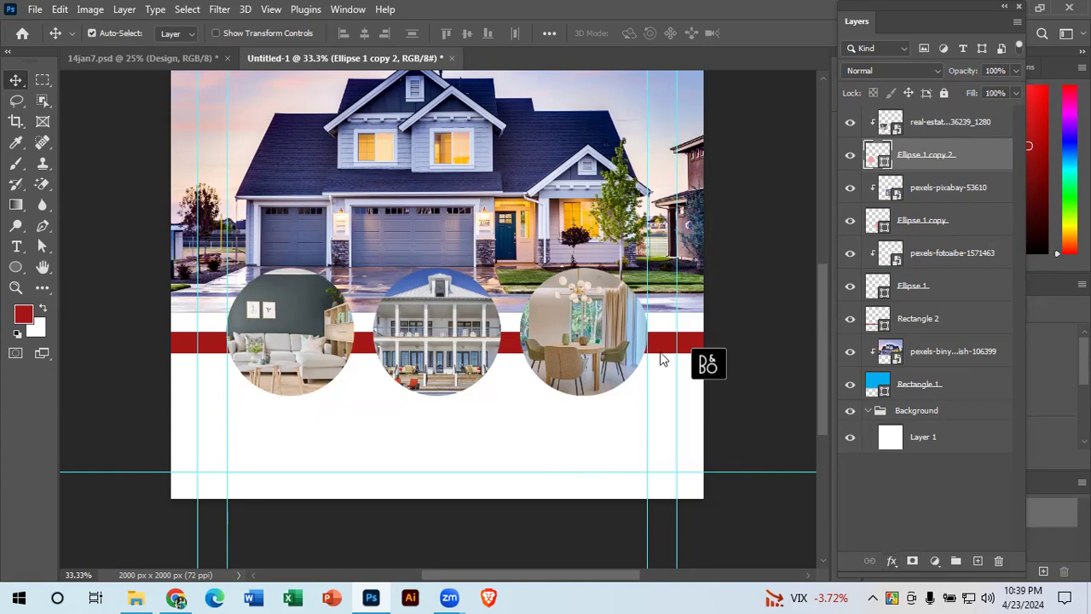
{"action": "left_click", "coordinate": [709, 365]}
{"action": "left_click", "coordinate": [804, 367]}
{"action": "left_click", "coordinate": [708, 367]}
{"action": "left_click", "coordinate": [806, 365]}
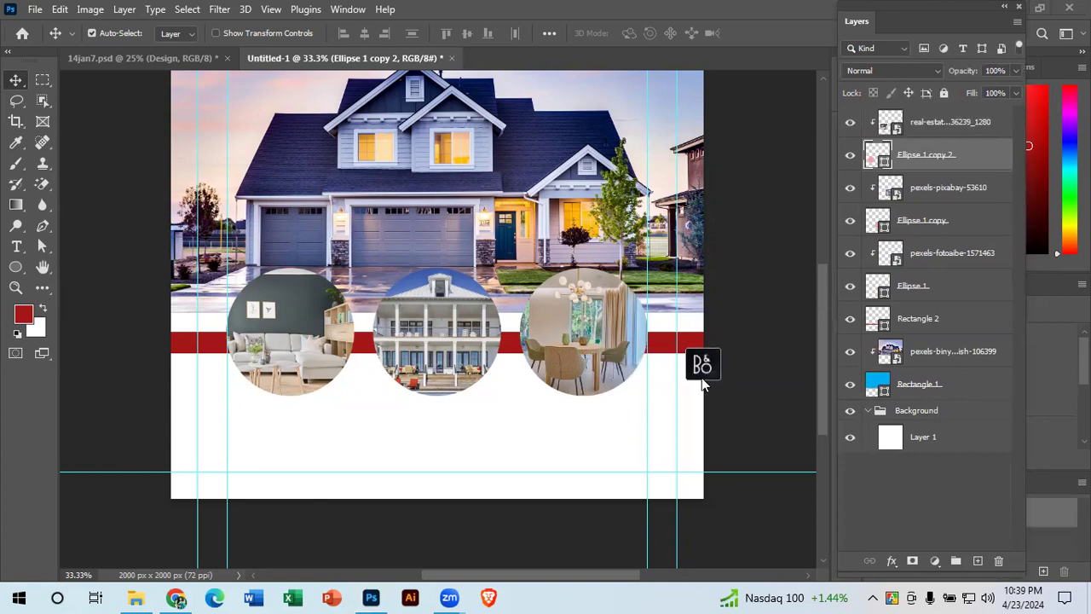
{"action": "left_click", "coordinate": [701, 378]}
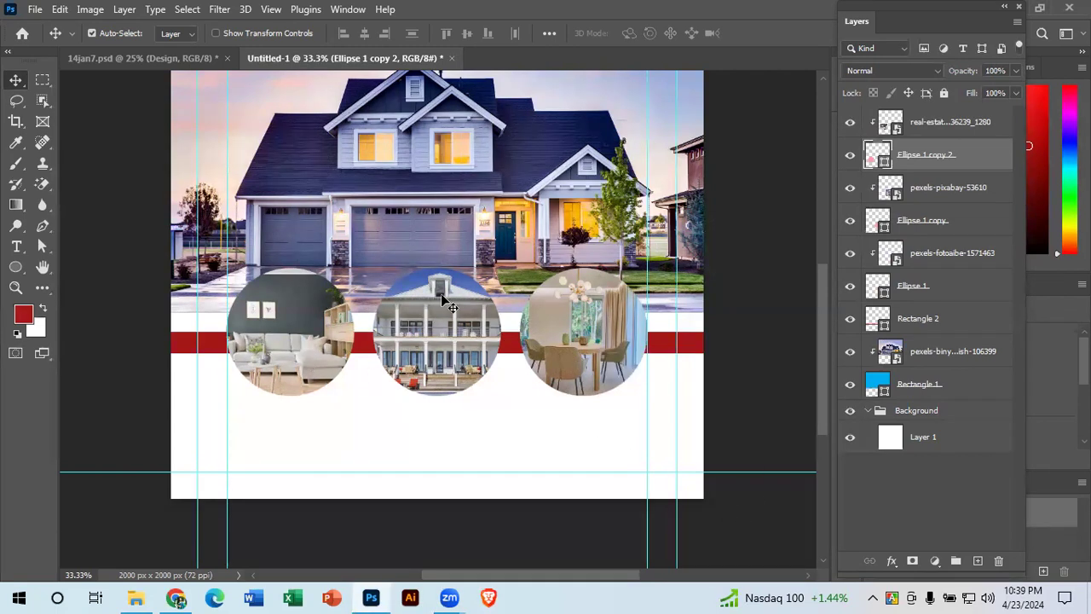
Step: Examine the contact row beneath the circles in 14jan7.psd, including the website details, Book Now button and phone details
{"action": "key", "text": "ctrl+minus"}
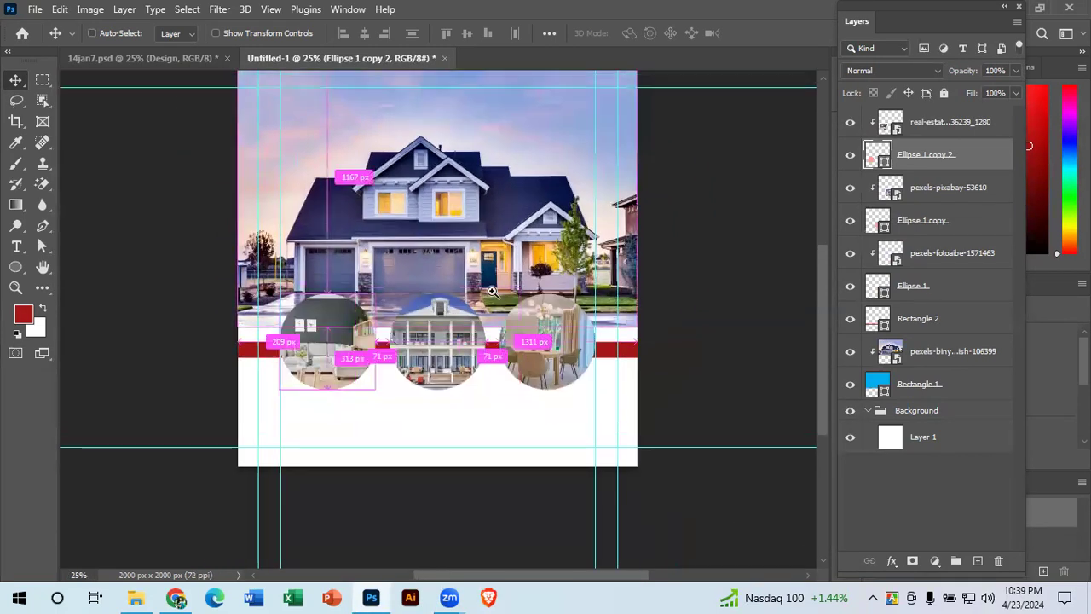
{"action": "left_click_drag", "start_coordinate": [376, 313], "coordinate": [399, 353]}
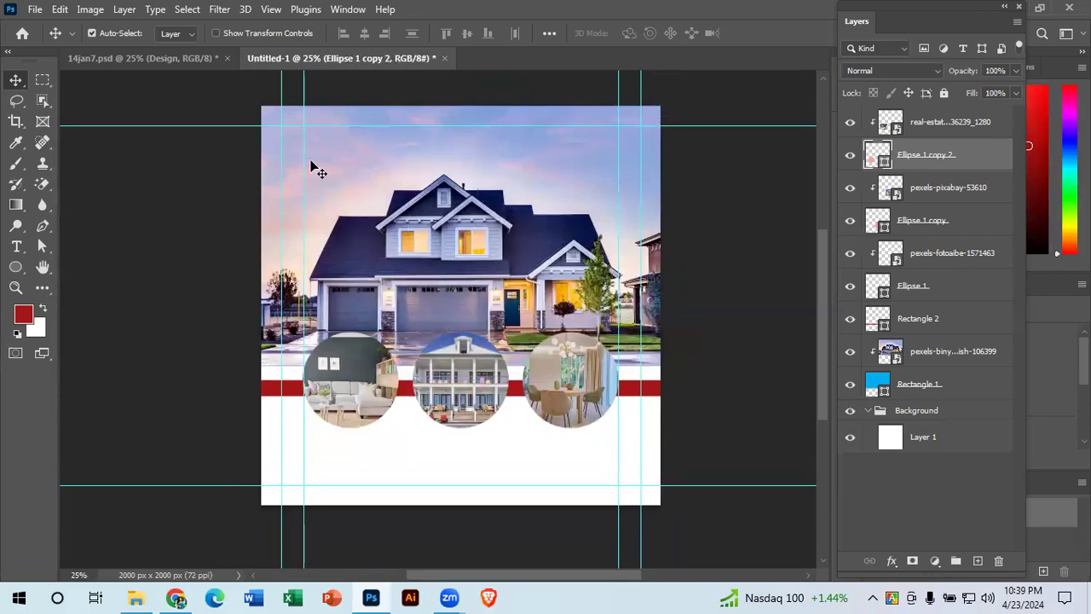
{"action": "left_click", "coordinate": [121, 60]}
{"action": "left_click", "coordinate": [618, 479], "text": "ctrl"}
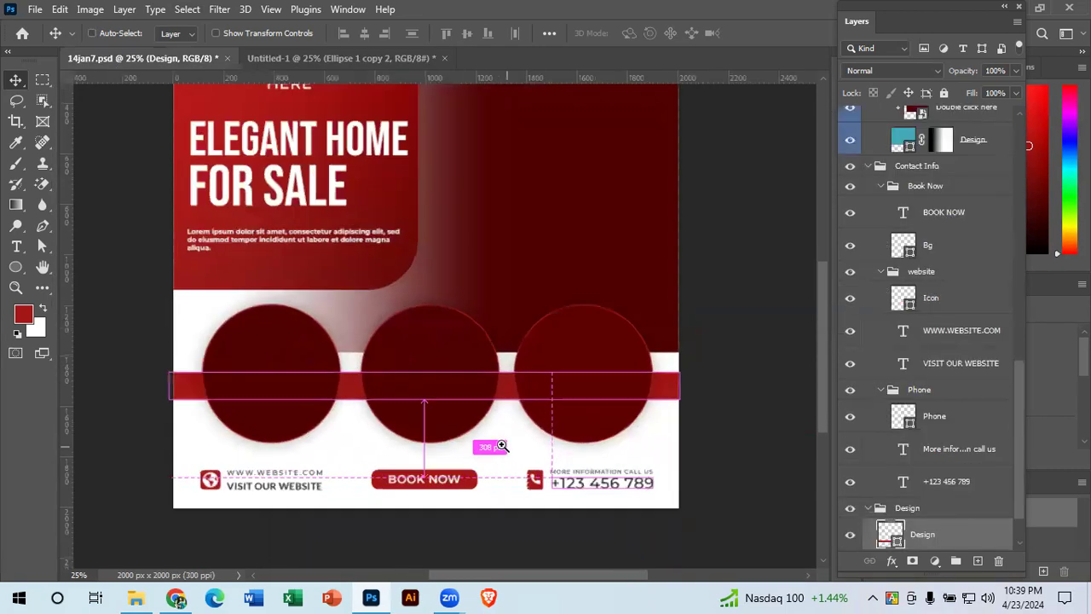
{"action": "left_click", "coordinate": [503, 446], "text": "ctrl"}
{"action": "left_click_drag", "start_coordinate": [370, 419], "coordinate": [550, 148]}
{"action": "left_click_drag", "start_coordinate": [553, 257], "coordinate": [562, 291]}
{"action": "left_click", "coordinate": [162, 245]}
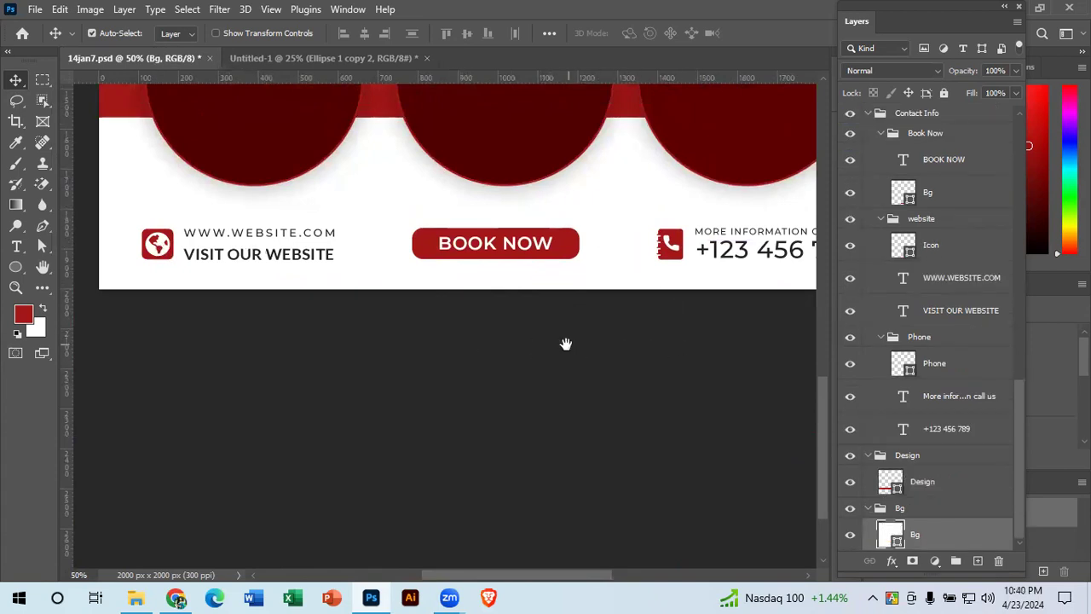
{"action": "left_click_drag", "start_coordinate": [544, 350], "coordinate": [476, 367]}
{"action": "key", "text": "ctrl+minus"}
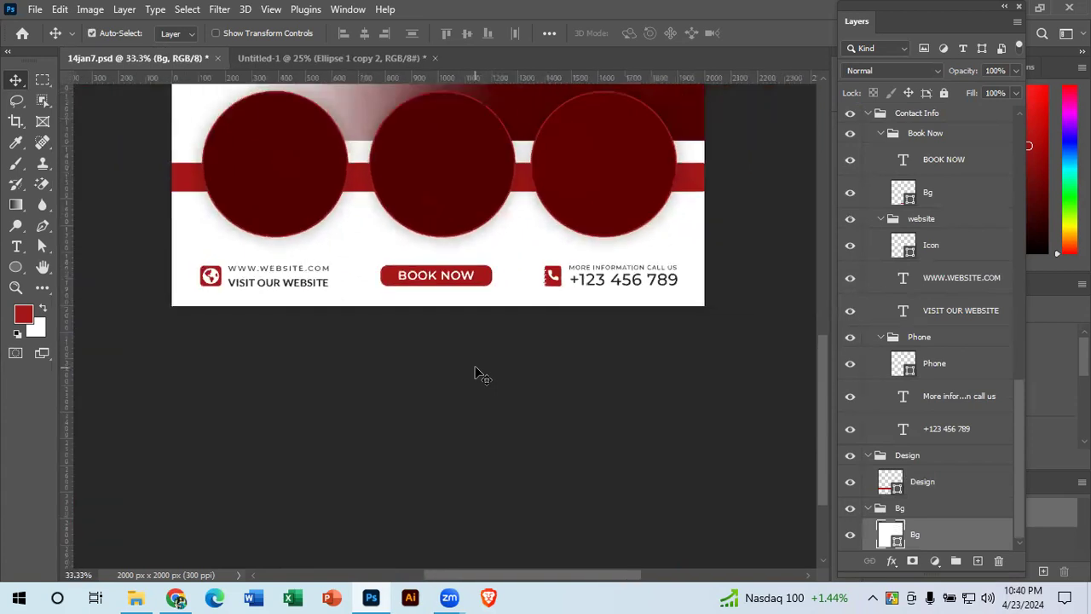
{"action": "left_click", "coordinate": [436, 300], "text": "ctrl"}
{"action": "left_click_drag", "start_coordinate": [492, 329], "coordinate": [509, 385]}
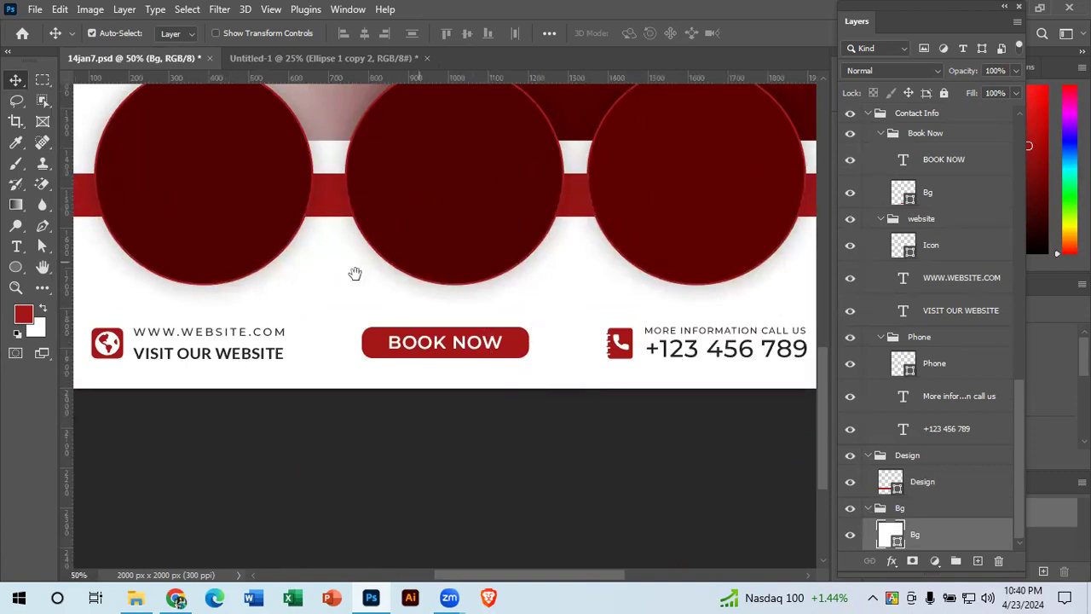
{"action": "left_click_drag", "start_coordinate": [402, 359], "coordinate": [451, 312]}
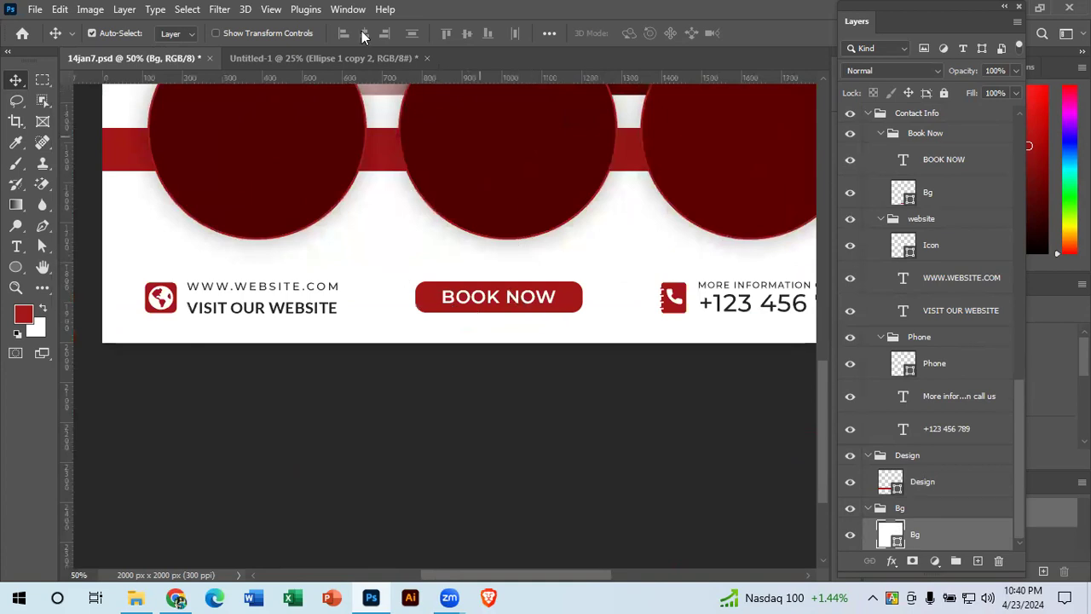
Step: In Untitled-1, draw a rectangle about 659 by 107 px with a 5 px corner radius below the middle circle
{"action": "left_click", "coordinate": [323, 58]}
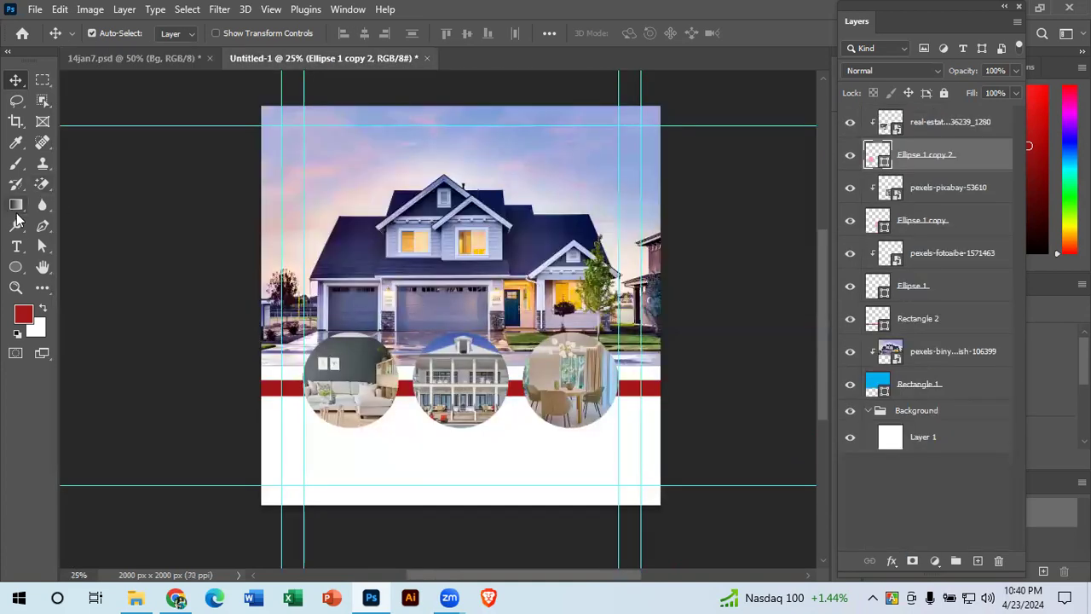
{"action": "left_click", "coordinate": [17, 267]}
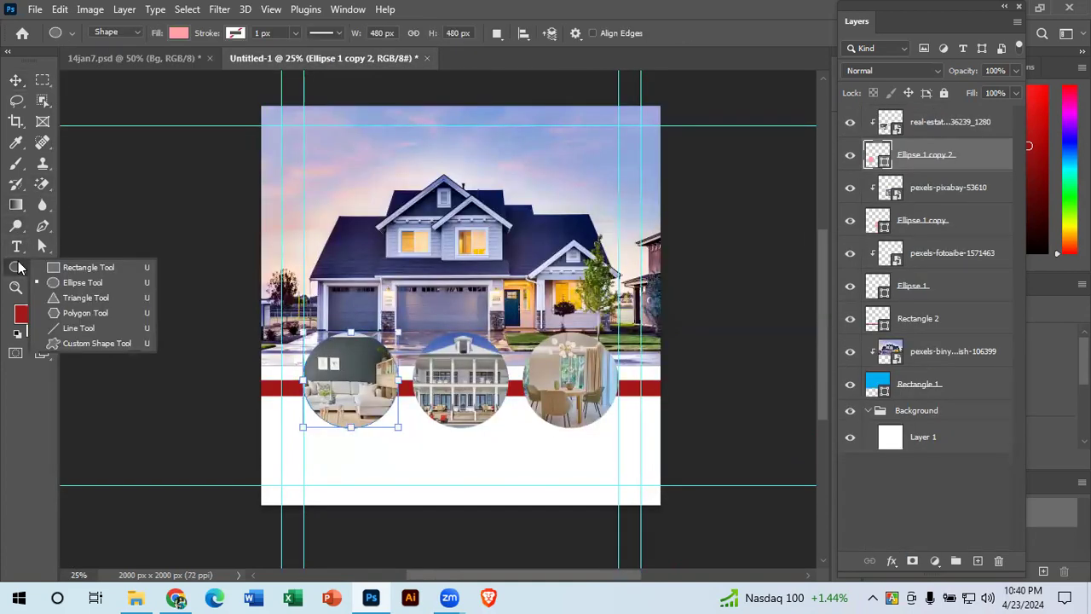
{"action": "left_click", "coordinate": [85, 280]}
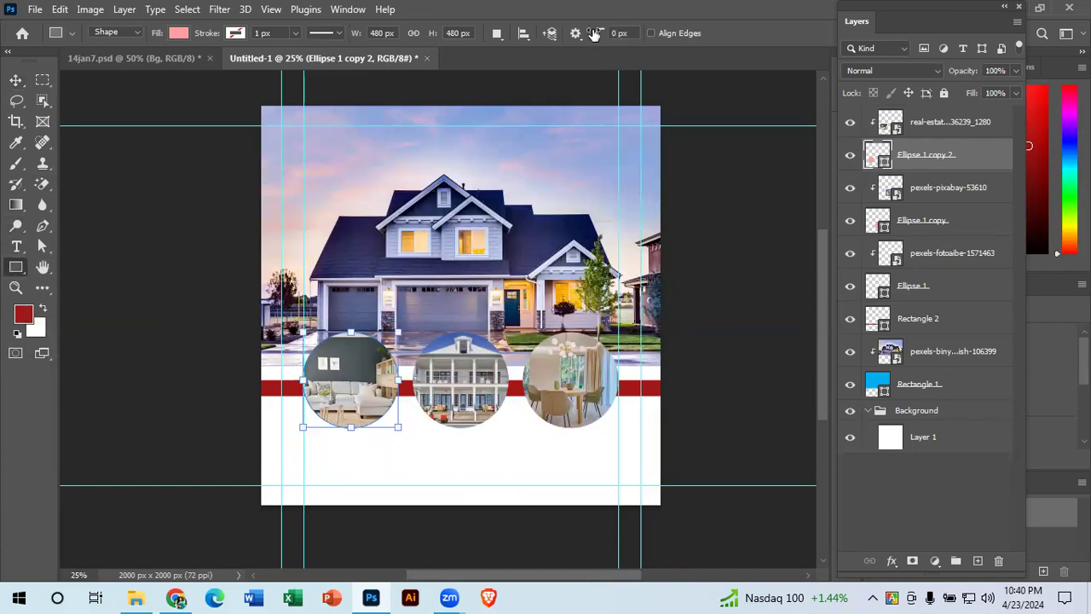
{"action": "left_click", "coordinate": [628, 33]}
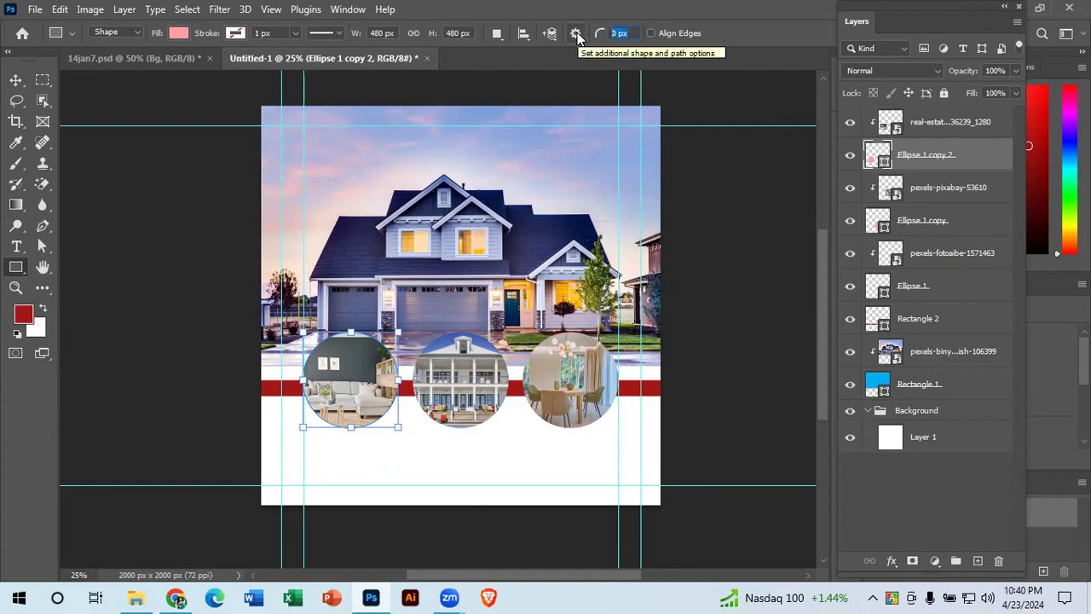
{"action": "type", "text": "5"}
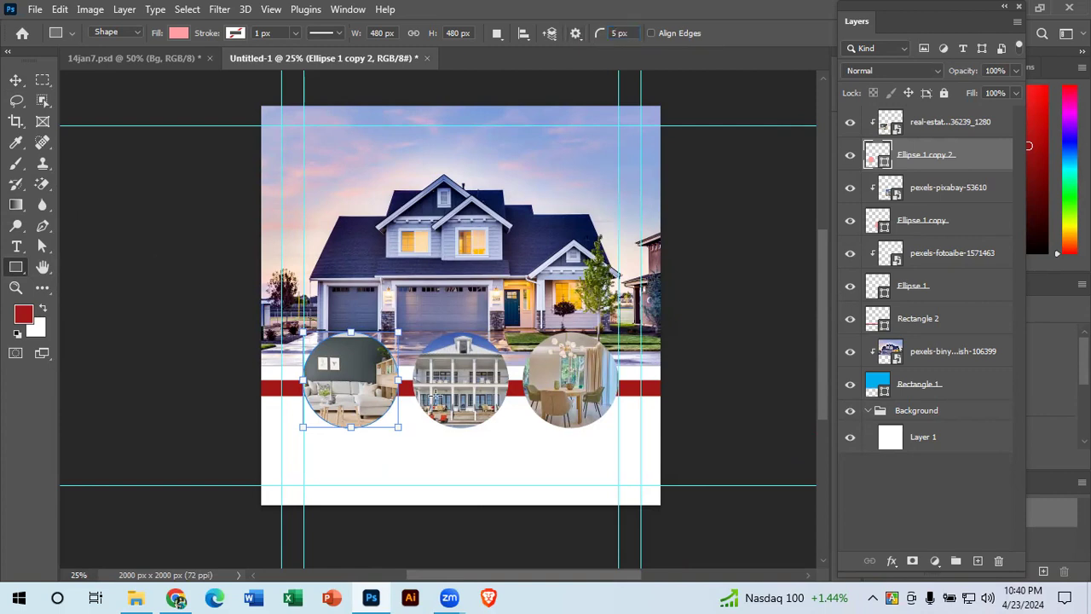
{"action": "left_click_drag", "start_coordinate": [382, 450], "coordinate": [514, 468]}
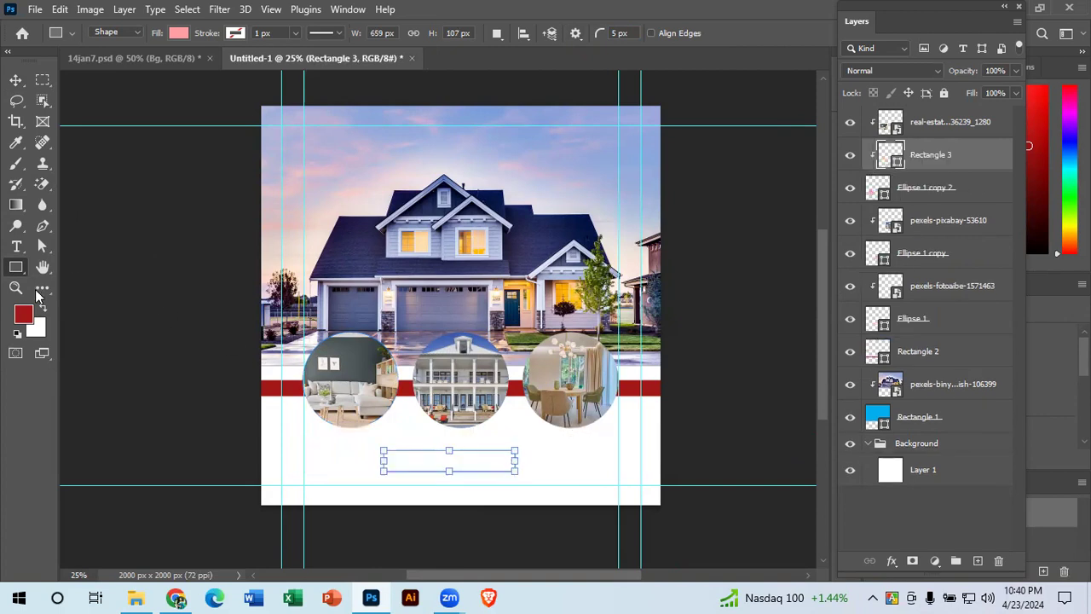
Step: Move the Rectangle 3 layer to the top of the layer stack, and hide and show it to check it
{"action": "scroll", "coordinate": [969, 313], "scroll_direction": "up", "scroll_amount": 2}
{"action": "scroll", "coordinate": [966, 333], "scroll_direction": "down", "scroll_amount": 3}
{"action": "scroll", "coordinate": [969, 333], "scroll_direction": "up", "scroll_amount": 4}
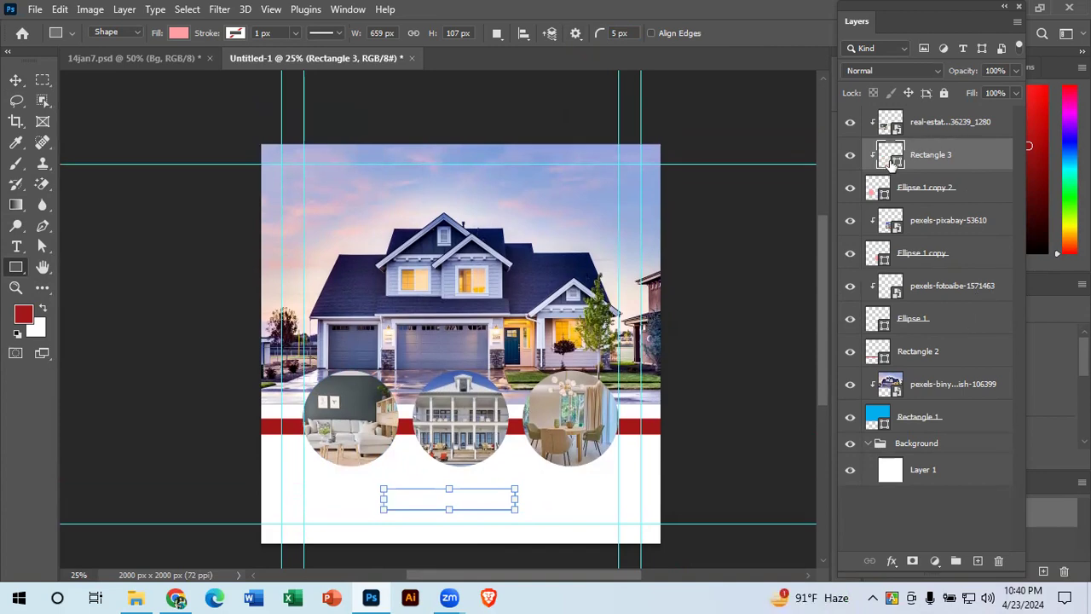
{"action": "left_click_drag", "start_coordinate": [928, 164], "coordinate": [932, 116]}
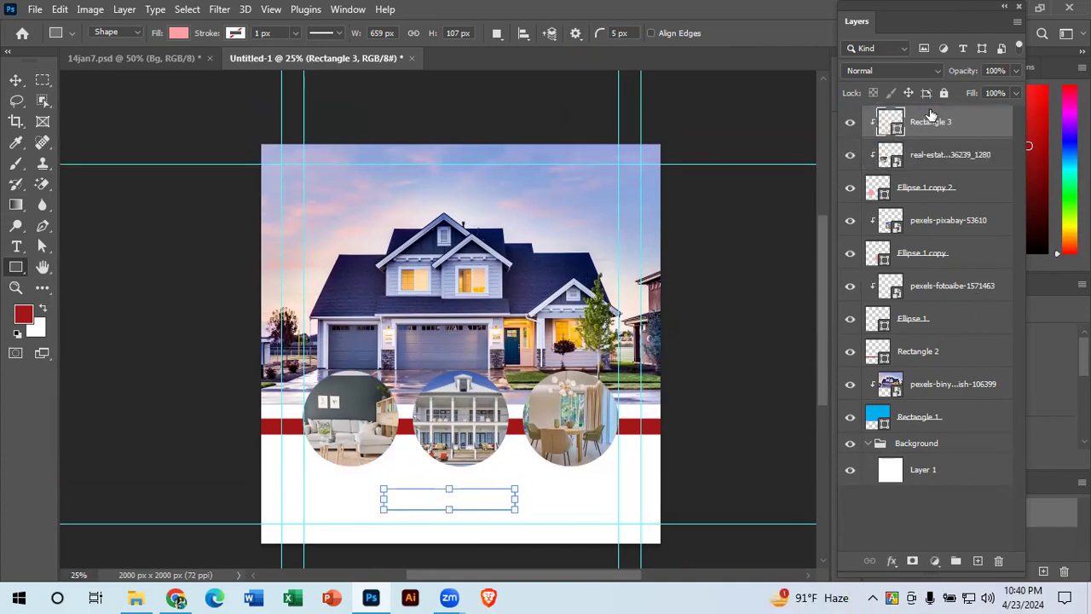
{"action": "left_click", "coordinate": [850, 122]}
{"action": "left_click", "coordinate": [851, 123]}
Step: Check the Rectangle 3 layer's fill colour and toggle the visibility of the real-estate photo layer beneath it
{"action": "double_click", "coordinate": [895, 126]}
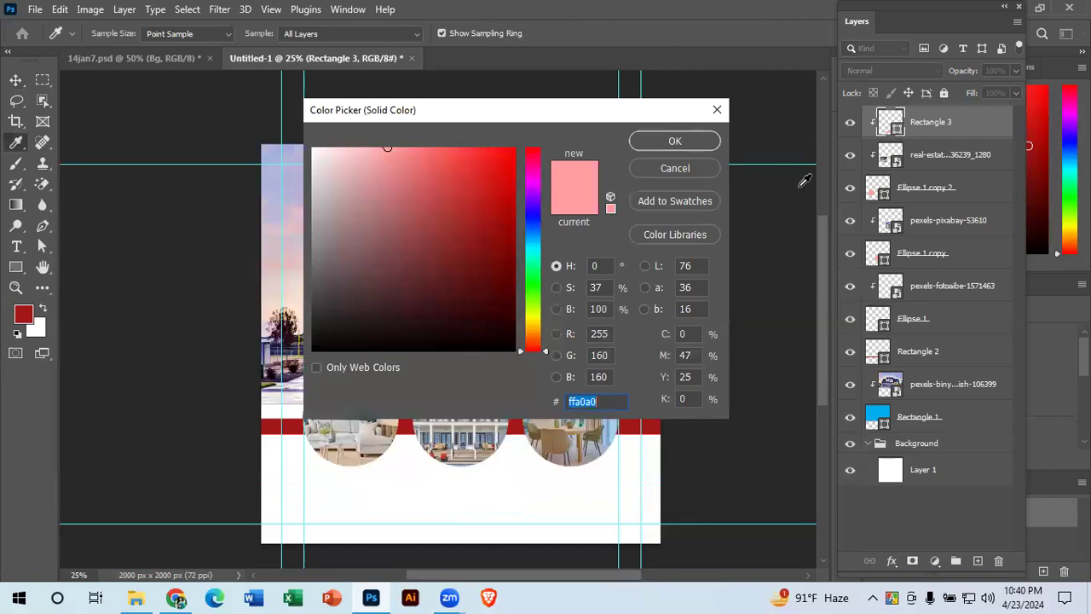
{"action": "left_click", "coordinate": [682, 143]}
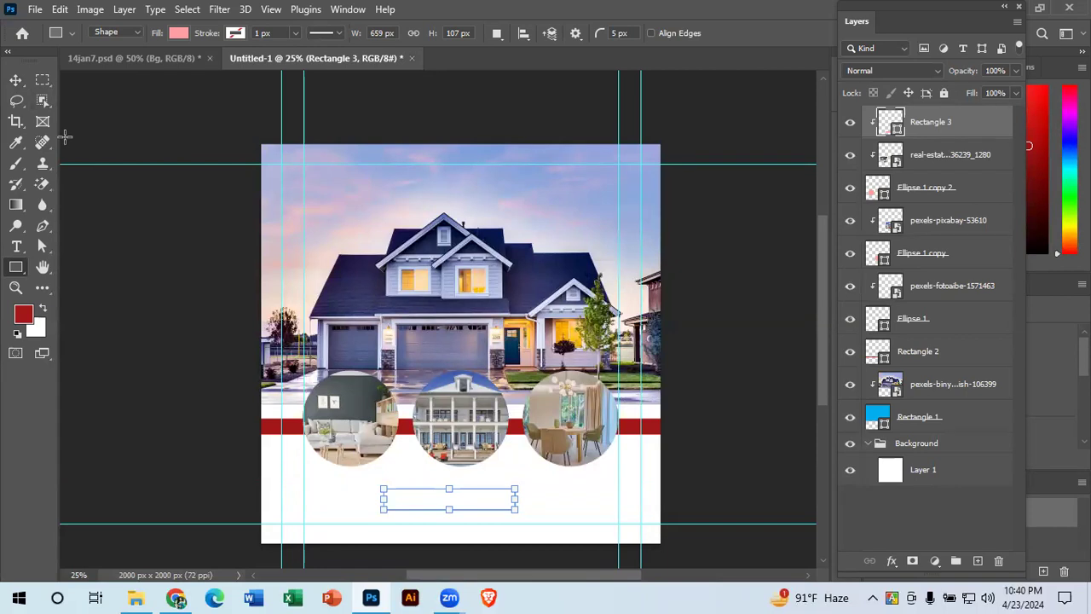
{"action": "left_click", "coordinate": [19, 82]}
{"action": "left_click", "coordinate": [145, 310]}
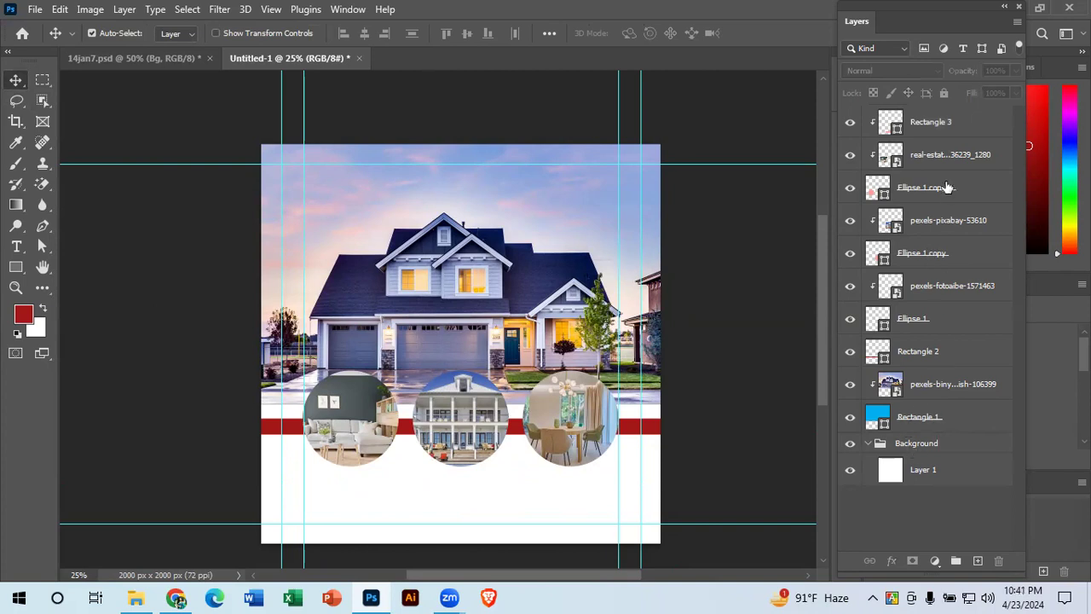
{"action": "left_click", "coordinate": [849, 157]}
{"action": "left_click", "coordinate": [848, 157]}
Step: Group the Rectangle 2 layer and the main house photo layer, and name the group Main Image
{"action": "left_click", "coordinate": [964, 390]}
{"action": "left_click", "coordinate": [940, 355]}
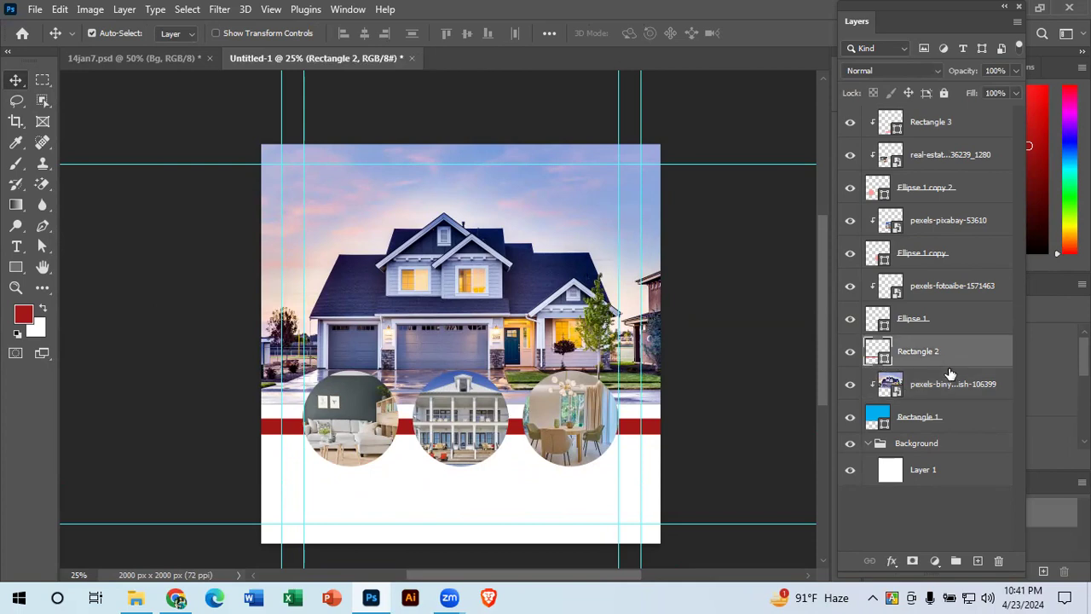
{"action": "left_click", "coordinate": [956, 389], "text": "shift"}
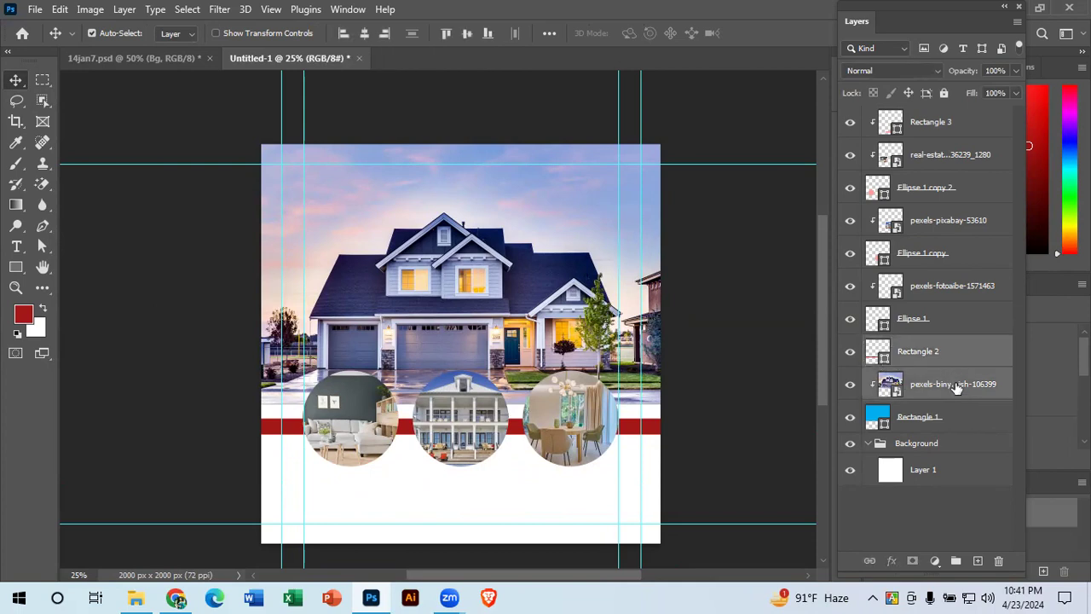
{"action": "key", "text": "ctrl+g"}
{"action": "double_click", "coordinate": [912, 344]}
{"action": "key", "text": "BackSpace"}
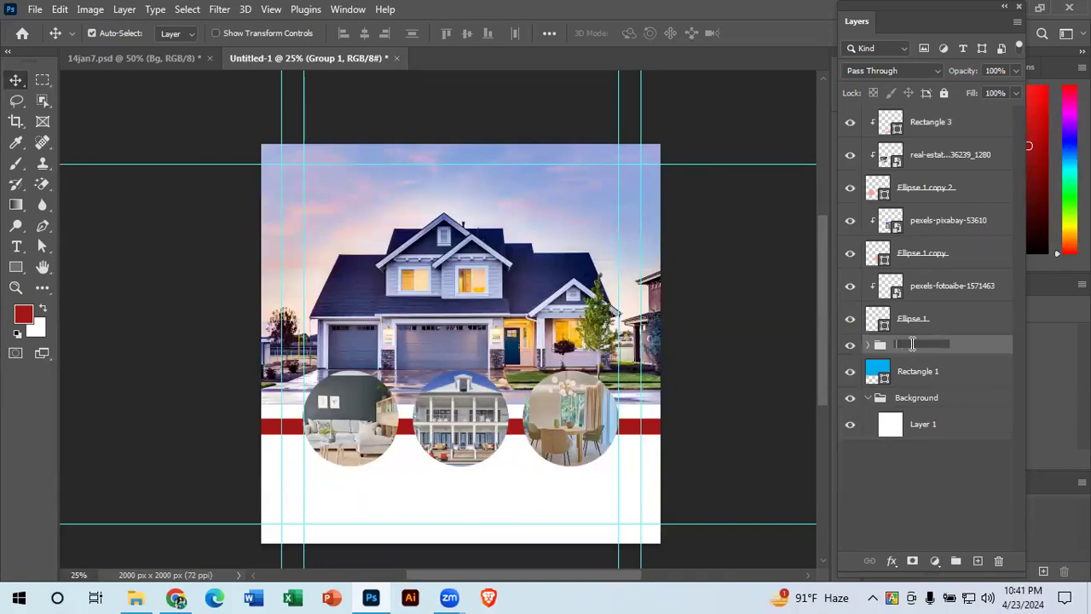
{"action": "type", "text": "Main Image"}
{"action": "key", "text": "Return"}
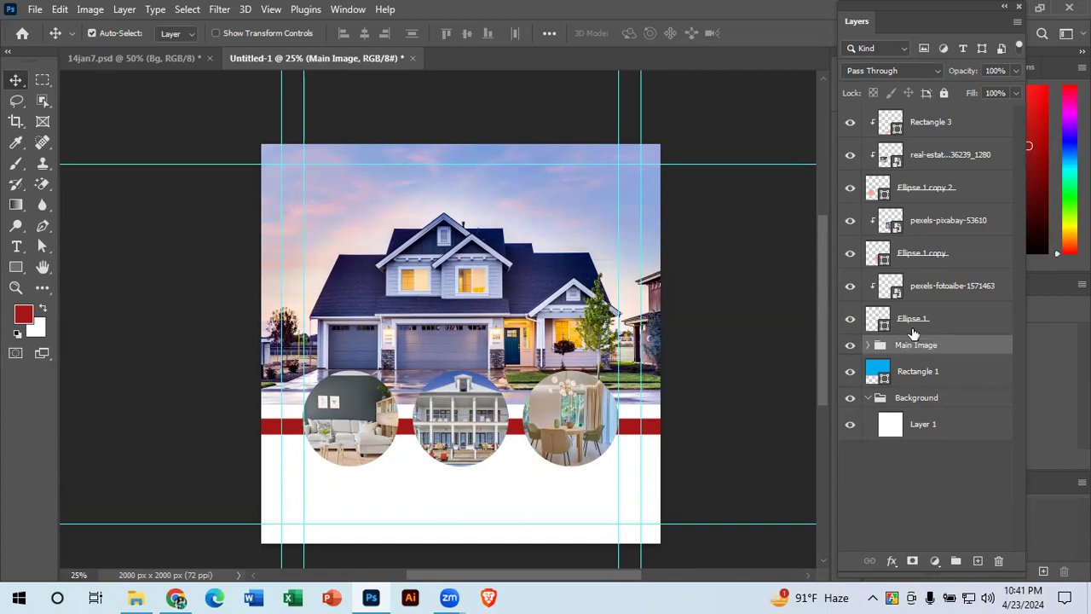
Step: Delete the clipped Rectangle 3 layer from the top of the layer stack
{"action": "left_click", "coordinate": [921, 320]}
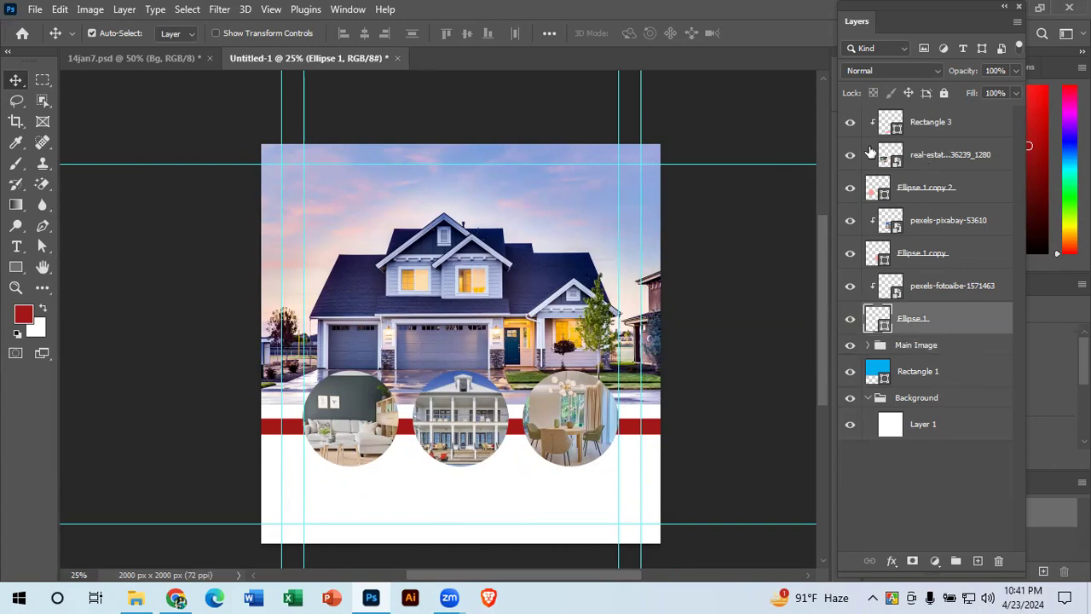
{"action": "left_click", "coordinate": [931, 123]}
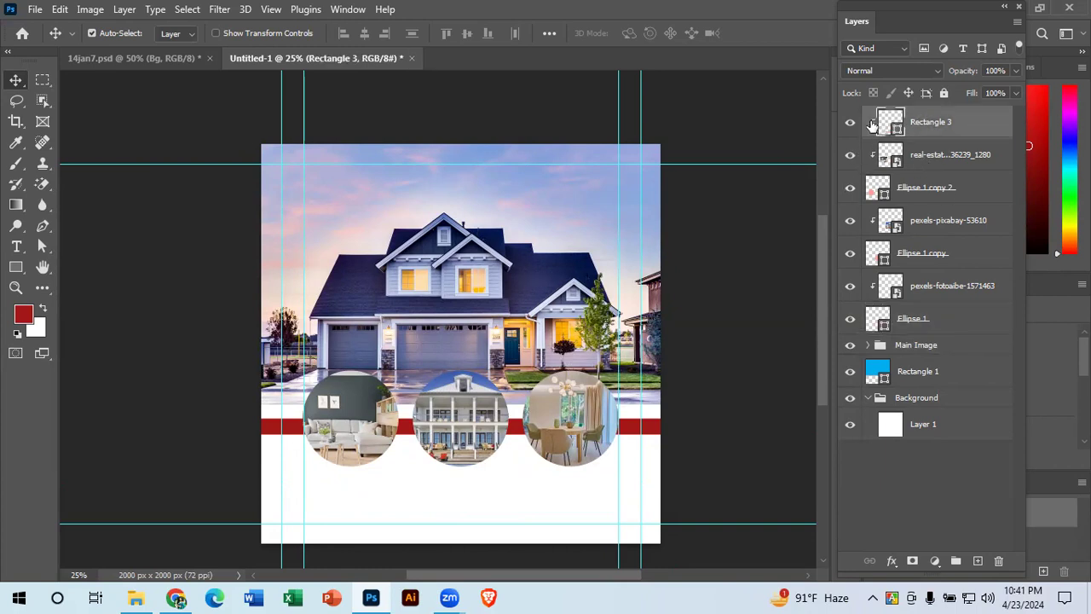
{"action": "right_click", "coordinate": [929, 126]}
{"action": "left_click", "coordinate": [943, 130]}
{"action": "left_click", "coordinate": [850, 124]}
{"action": "left_click_drag", "start_coordinate": [896, 136], "coordinate": [1000, 561]}
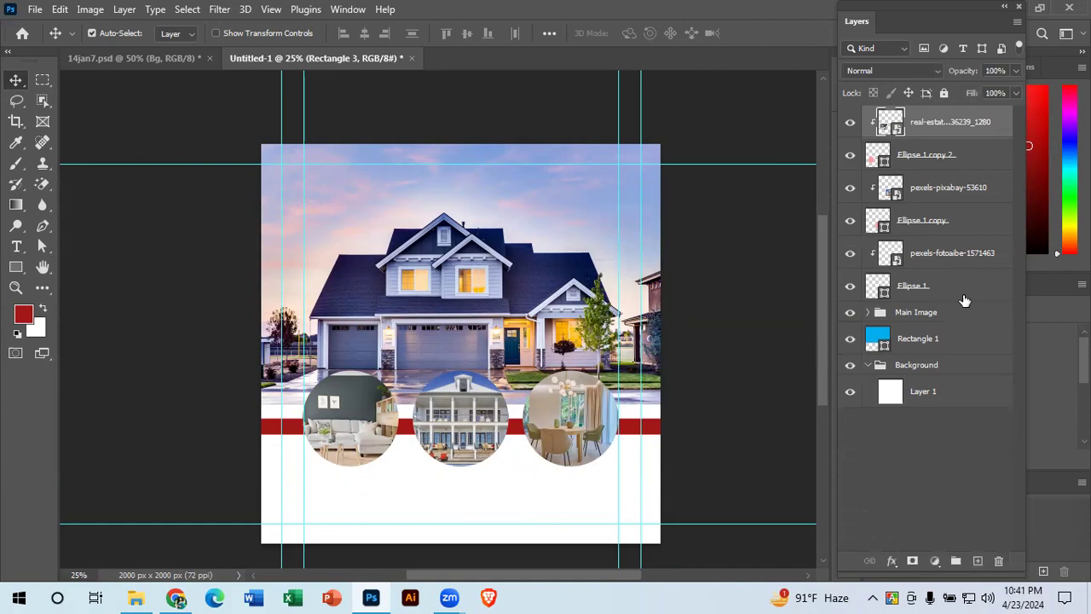
Step: Group the three ellipse layers with their clipped photos and name the group Supporting Image
{"action": "left_click", "coordinate": [918, 289]}
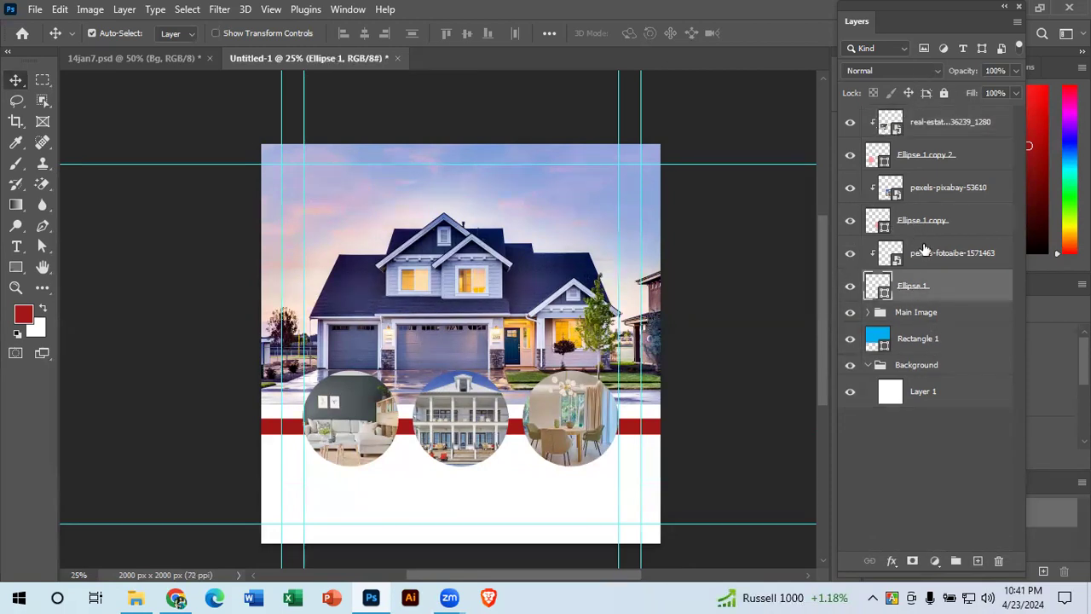
{"action": "left_click", "coordinate": [925, 252]}
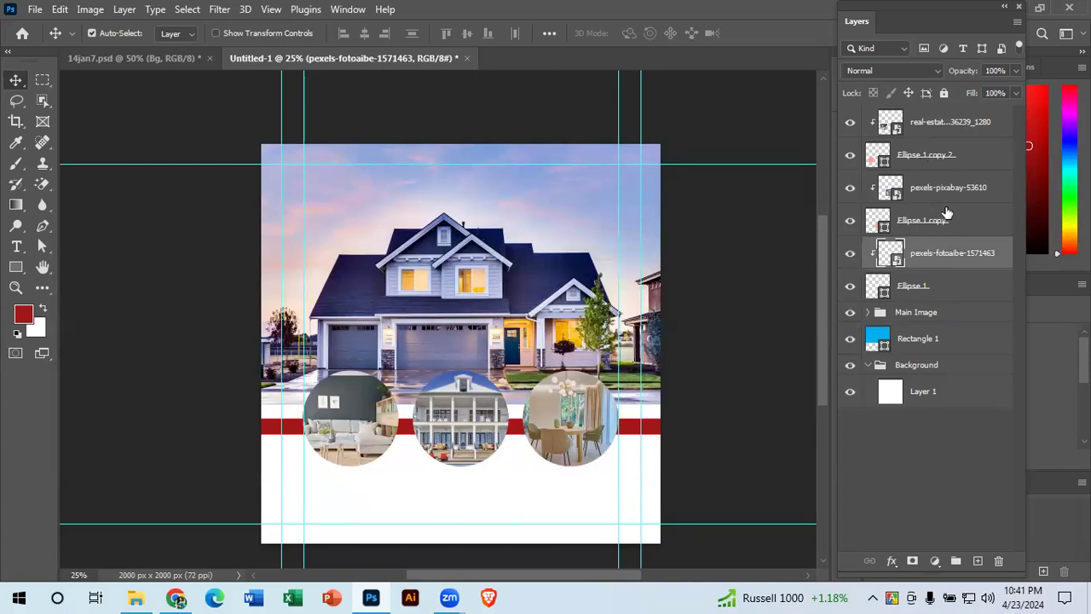
{"action": "left_click", "coordinate": [929, 287]}
{"action": "left_click", "coordinate": [946, 125], "text": "shift"}
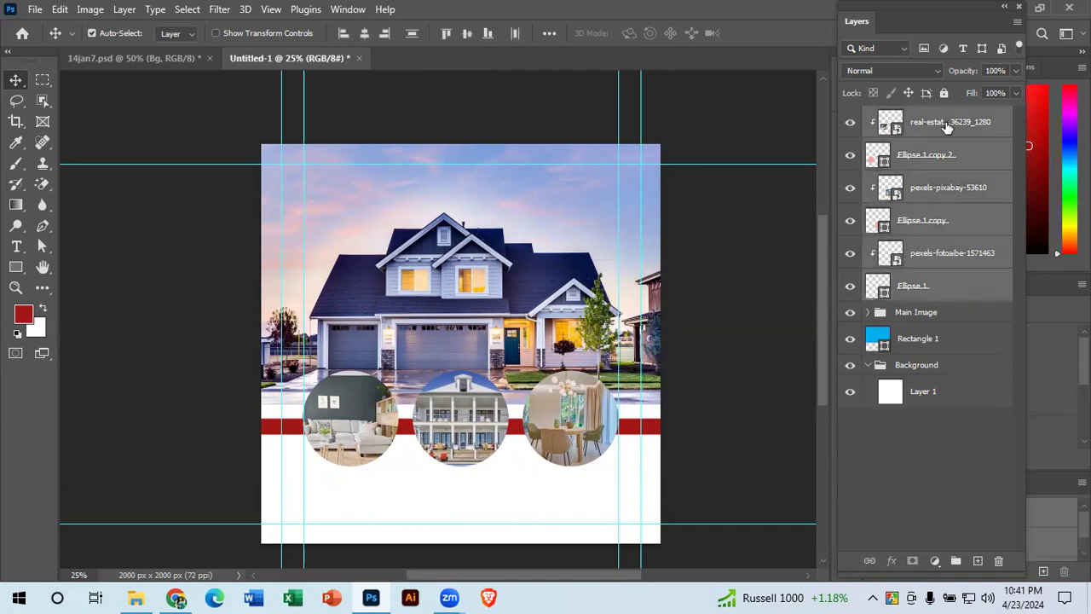
{"action": "key", "text": "ctrl+g"}
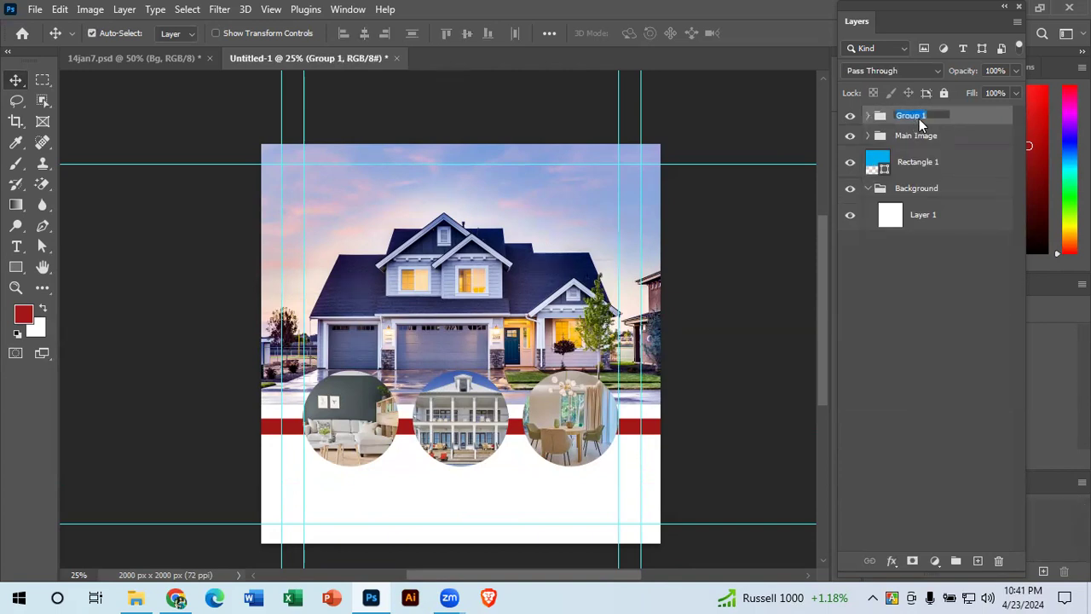
{"action": "type", "text": "Supporting Image"}
{"action": "key", "text": "Return"}
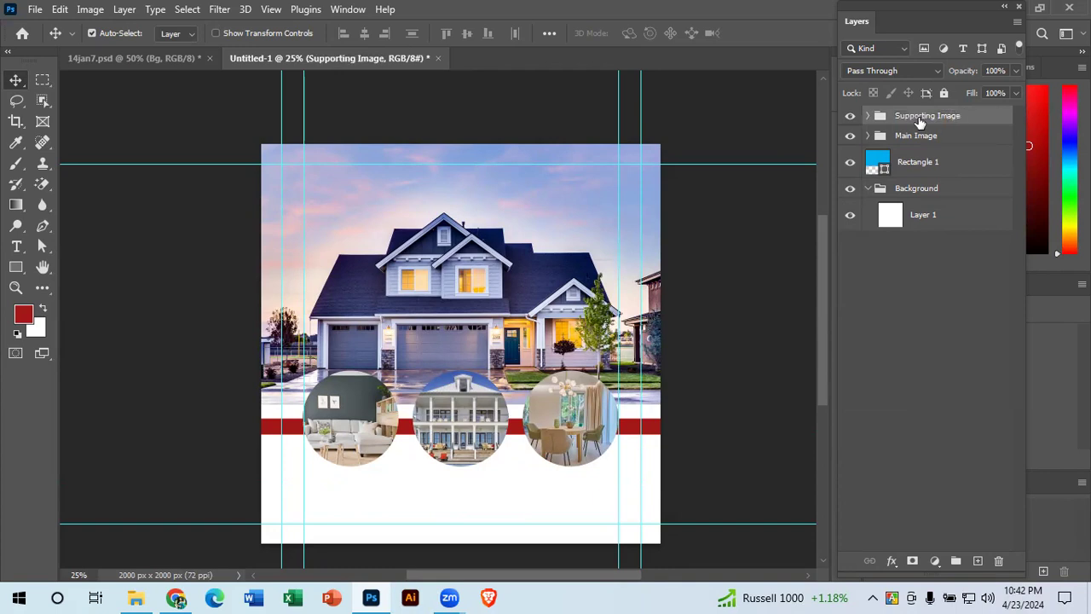
Step: Move the Rectangle 1 layer into the Main Image group beneath the house photo, and collapse the Main Image and Background groups
{"action": "left_click", "coordinate": [868, 136]}
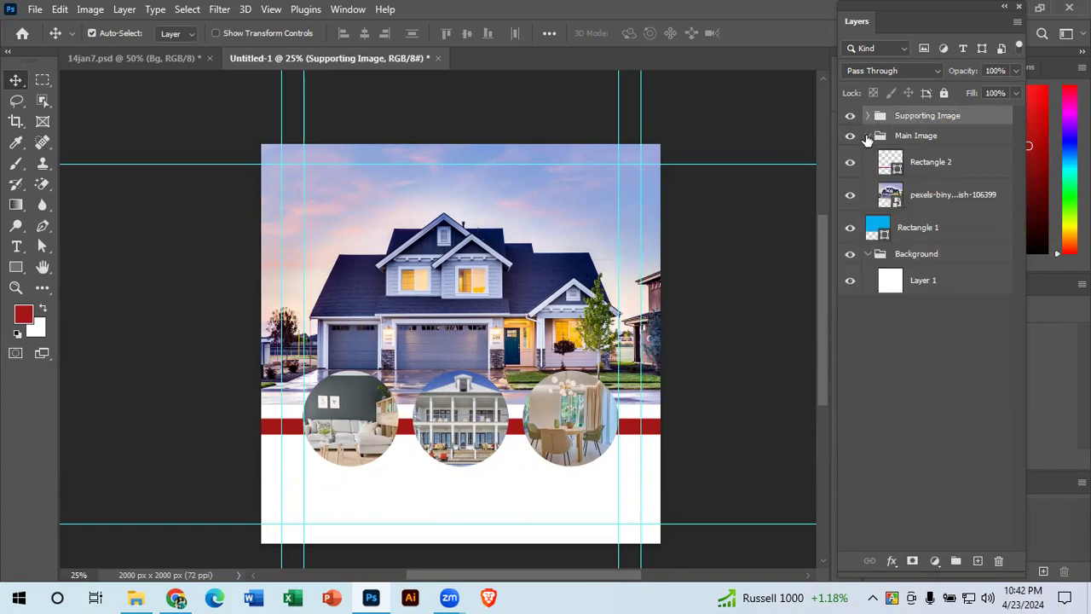
{"action": "left_click", "coordinate": [868, 137]}
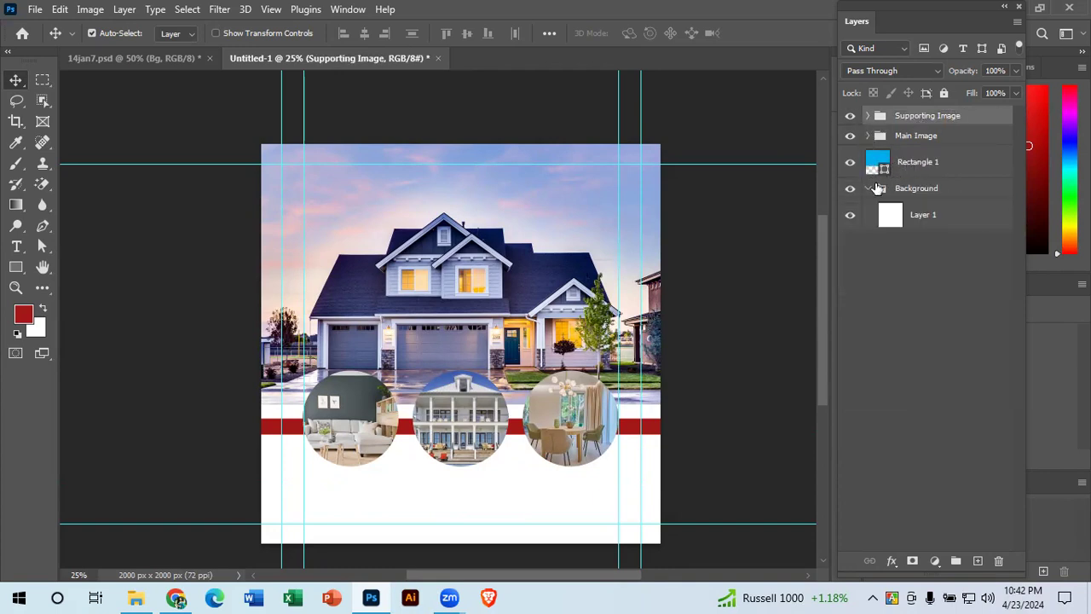
{"action": "left_click", "coordinate": [869, 188]}
{"action": "left_click", "coordinate": [868, 136]}
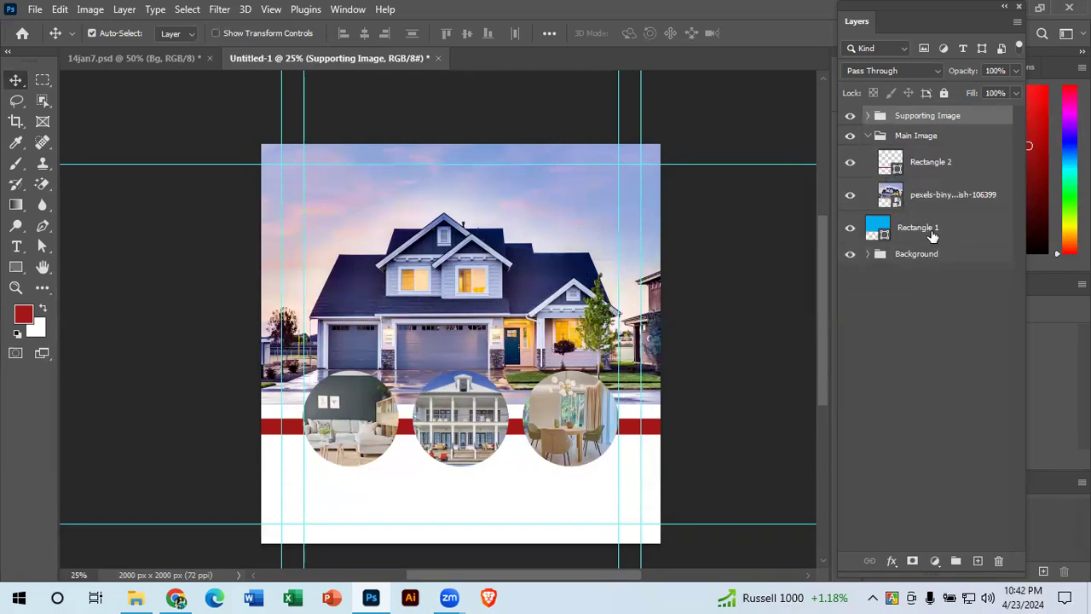
{"action": "left_click", "coordinate": [851, 163]}
{"action": "left_click", "coordinate": [851, 163]}
{"action": "left_click_drag", "start_coordinate": [957, 232], "coordinate": [956, 210]}
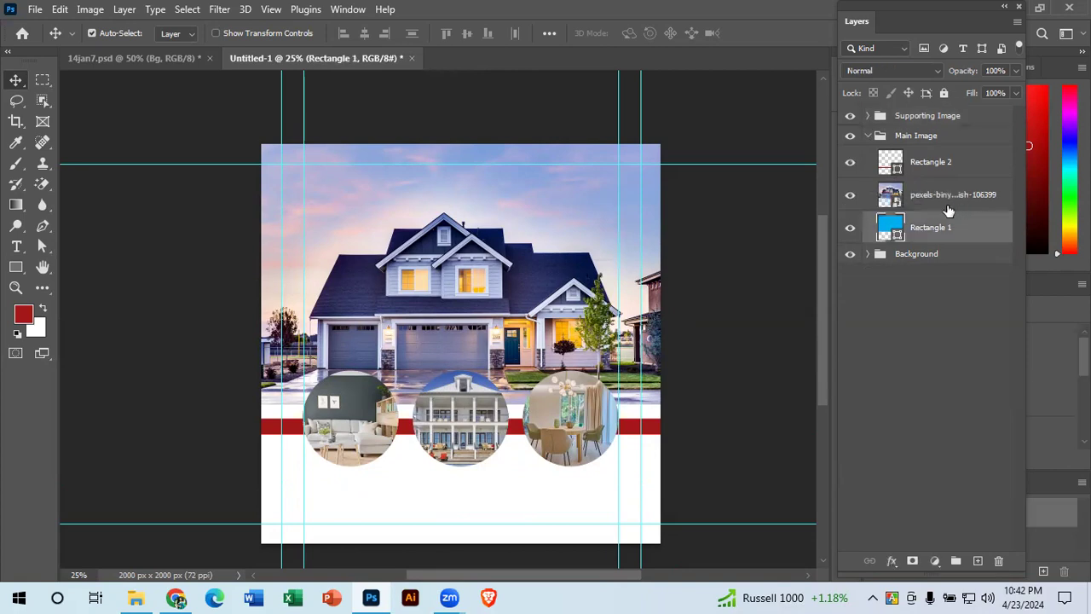
{"action": "left_click", "coordinate": [868, 136]}
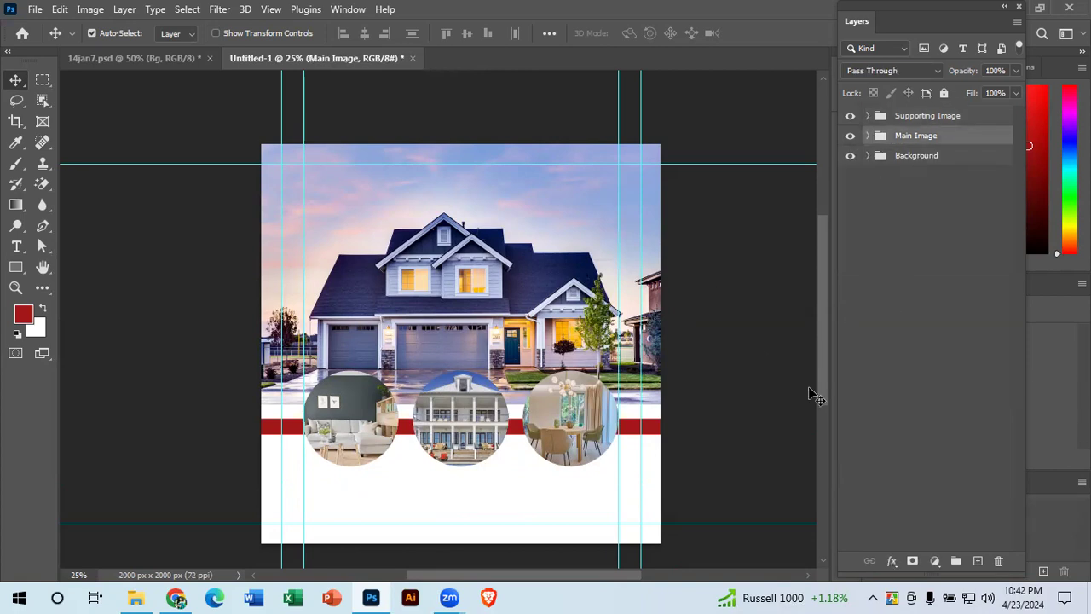
Step: Draw a dark red rectangle about 558 by 126 px with a 5 px corner radius below the circles, above the Supporting Image group
{"action": "left_click", "coordinate": [931, 116]}
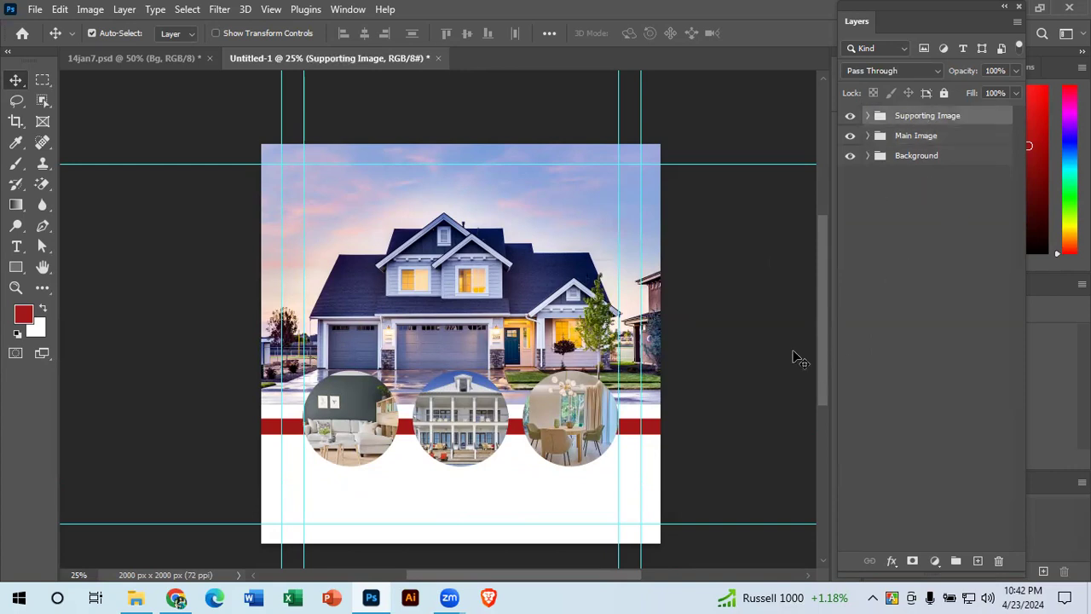
{"action": "left_click", "coordinate": [750, 392]}
{"action": "scroll", "coordinate": [749, 392], "scroll_direction": "down", "scroll_amount": 2}
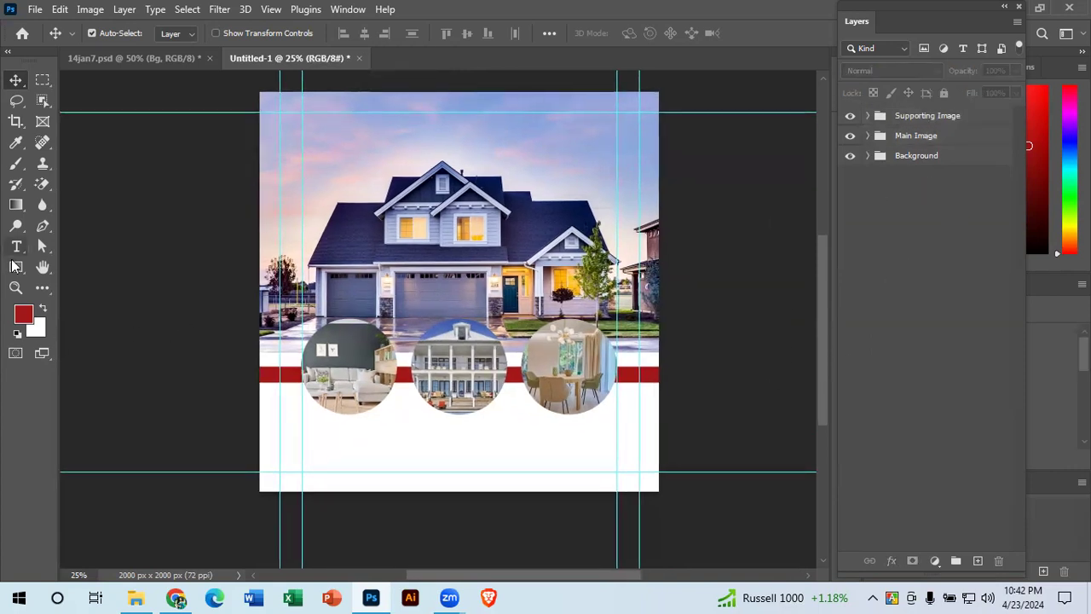
{"action": "left_click", "coordinate": [16, 271]}
{"action": "right_click", "coordinate": [15, 271]}
{"action": "left_click", "coordinate": [85, 265]}
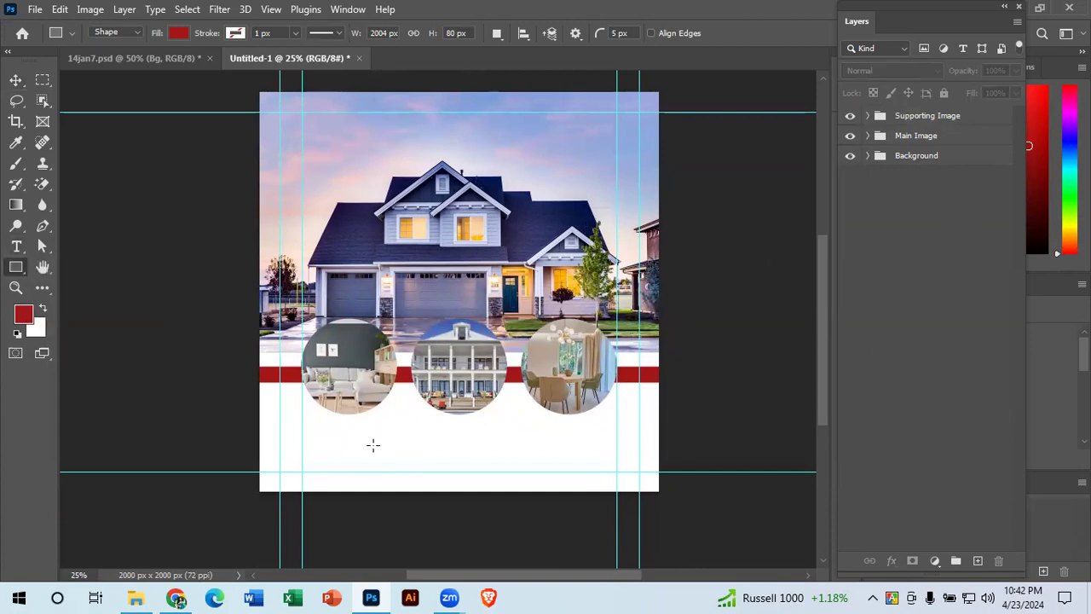
{"action": "left_click_drag", "start_coordinate": [416, 437], "coordinate": [473, 451]}
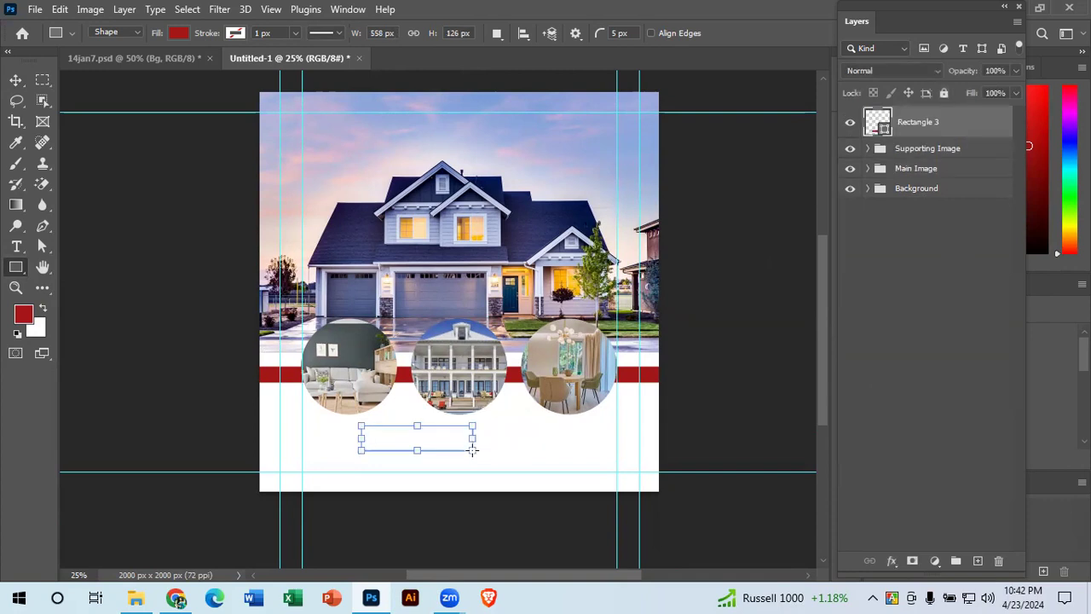
Step: Move the red rectangle beneath the middle circle so its lower edge rests on the bottom guide
{"action": "left_click", "coordinate": [16, 79]}
{"action": "left_click_drag", "start_coordinate": [439, 442], "coordinate": [489, 453]}
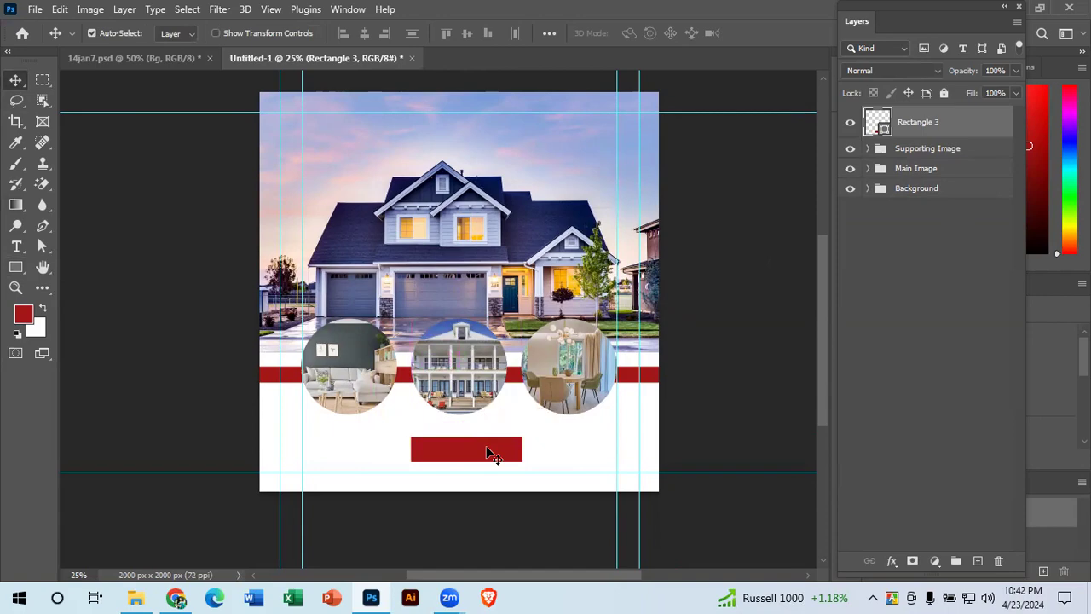
{"action": "key", "text": "ctrl+plus"}
{"action": "key", "text": "ctrl+plus"}
{"action": "key", "text": "ctrl+plus"}
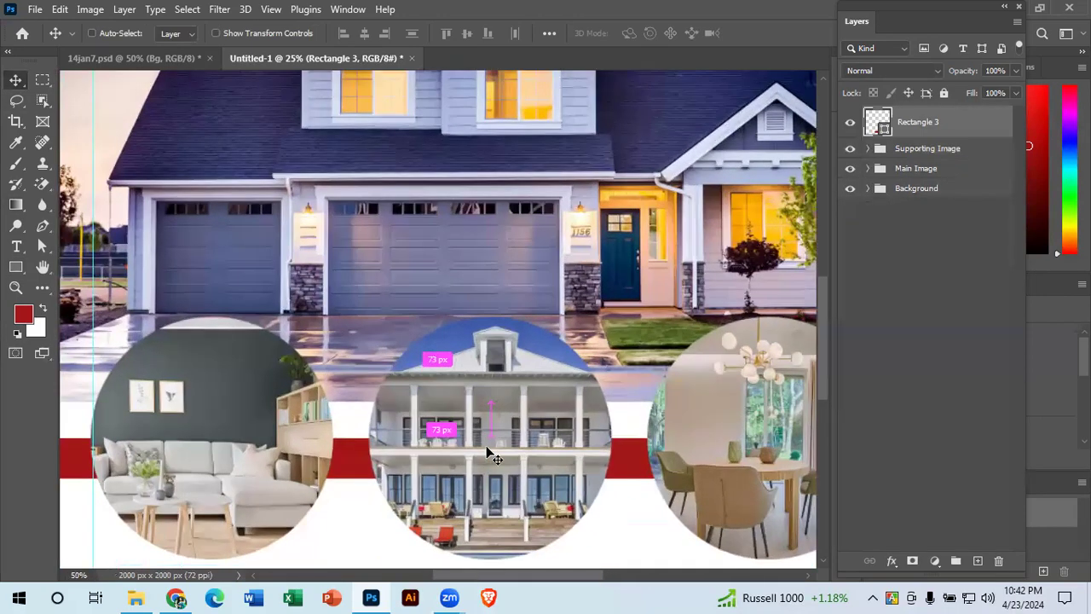
{"action": "left_click_drag", "start_coordinate": [556, 429], "coordinate": [556, 170]}
{"action": "left_click_drag", "start_coordinate": [613, 420], "coordinate": [602, 451]}
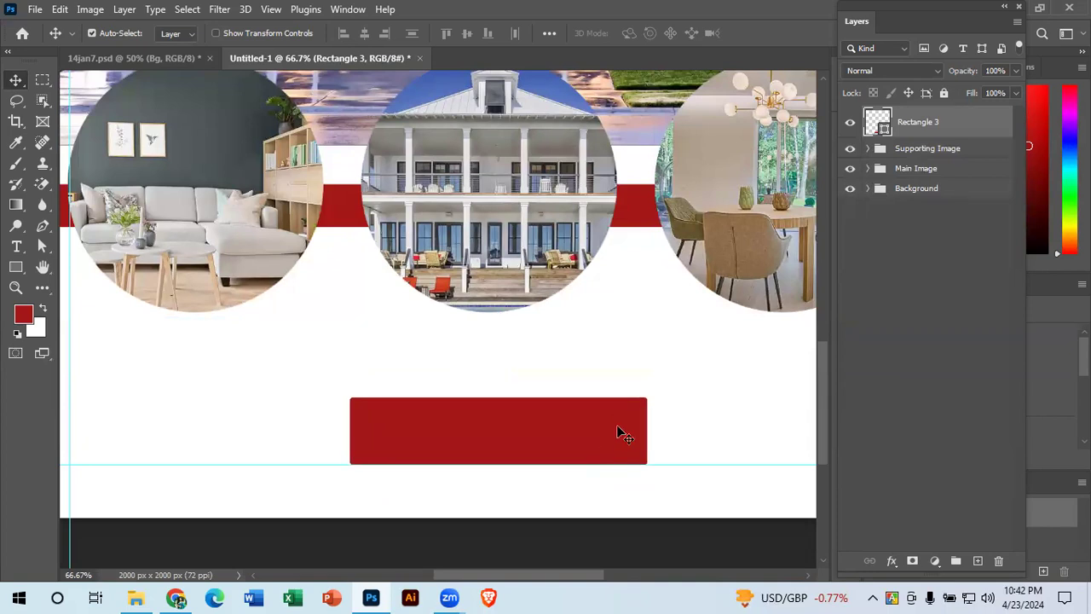
{"action": "key", "text": "ctrl+minus"}
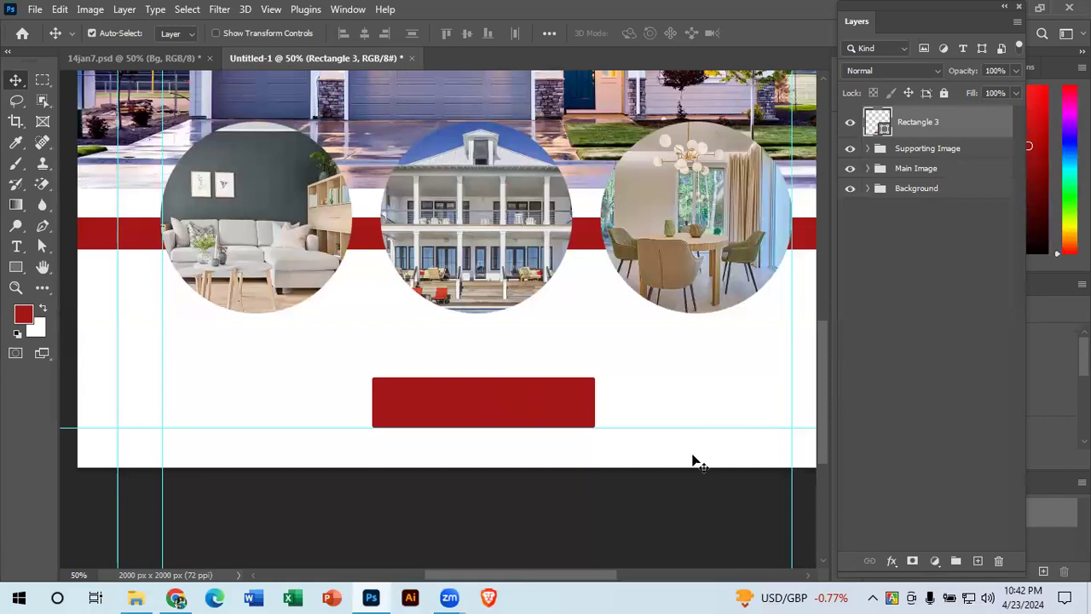
Step: Examine the rounded upper-left corner of the red rectangle up close
{"action": "left_click", "coordinate": [15, 267]}
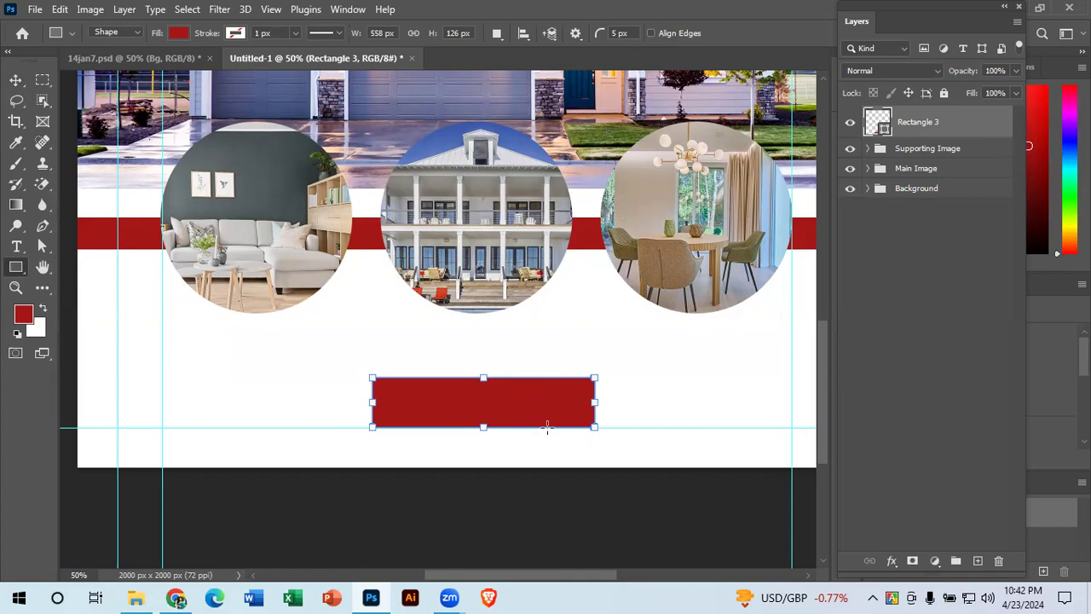
{"action": "left_click", "coordinate": [407, 393], "text": "ctrl"}
{"action": "left_click", "coordinate": [405, 385], "text": "ctrl"}
{"action": "left_click", "coordinate": [366, 386], "text": "ctrl"}
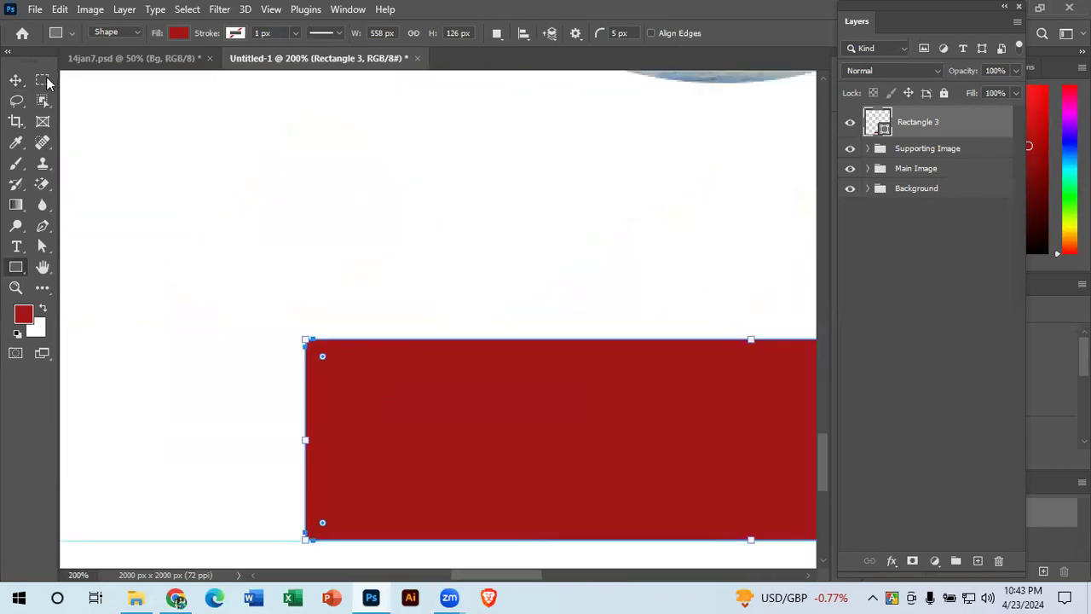
{"action": "left_click", "coordinate": [19, 79]}
{"action": "left_click", "coordinate": [309, 334]}
{"action": "left_click", "coordinate": [345, 372], "text": "ctrl"}
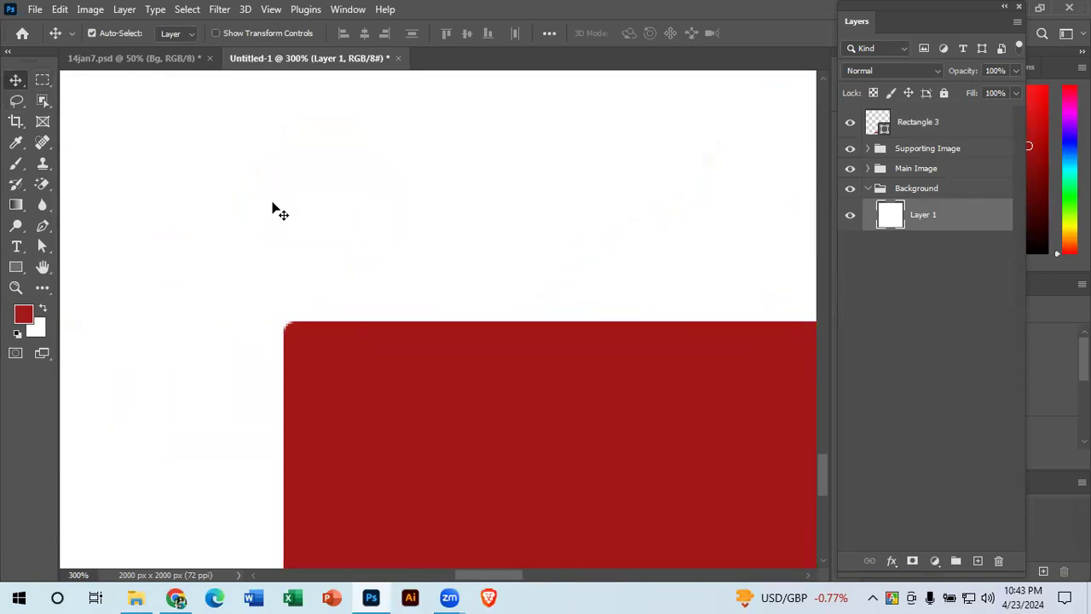
Step: Compare the Book Now button's background shape in 14jan7.psd with the corner of the red rectangle in Untitled-1
{"action": "left_click", "coordinate": [179, 68]}
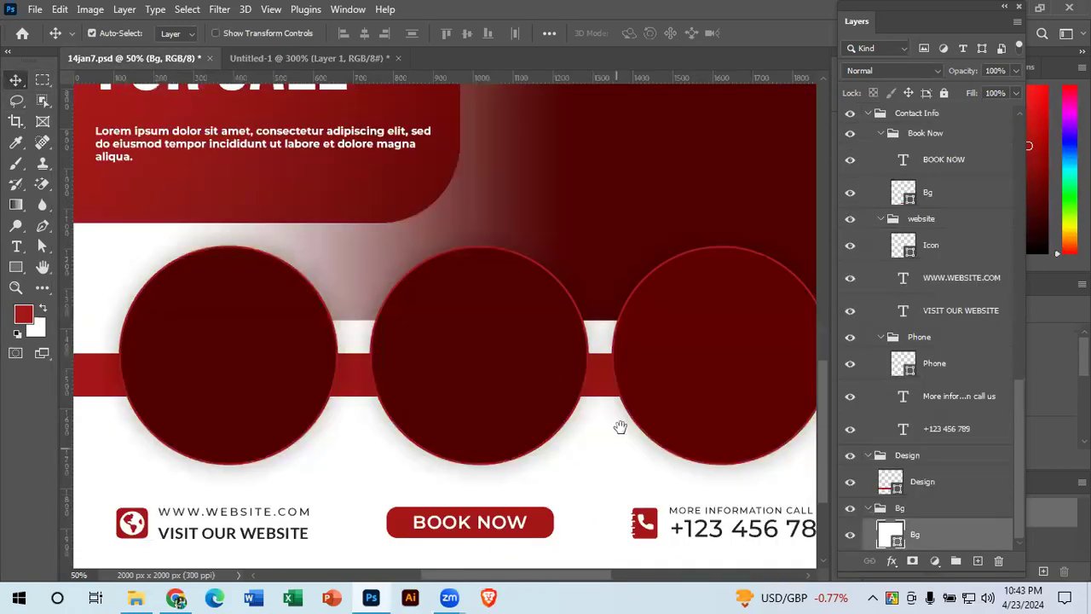
{"action": "scroll", "coordinate": [579, 465], "scroll_direction": "down", "scroll_amount": 1}
{"action": "left_click", "coordinate": [542, 503]}
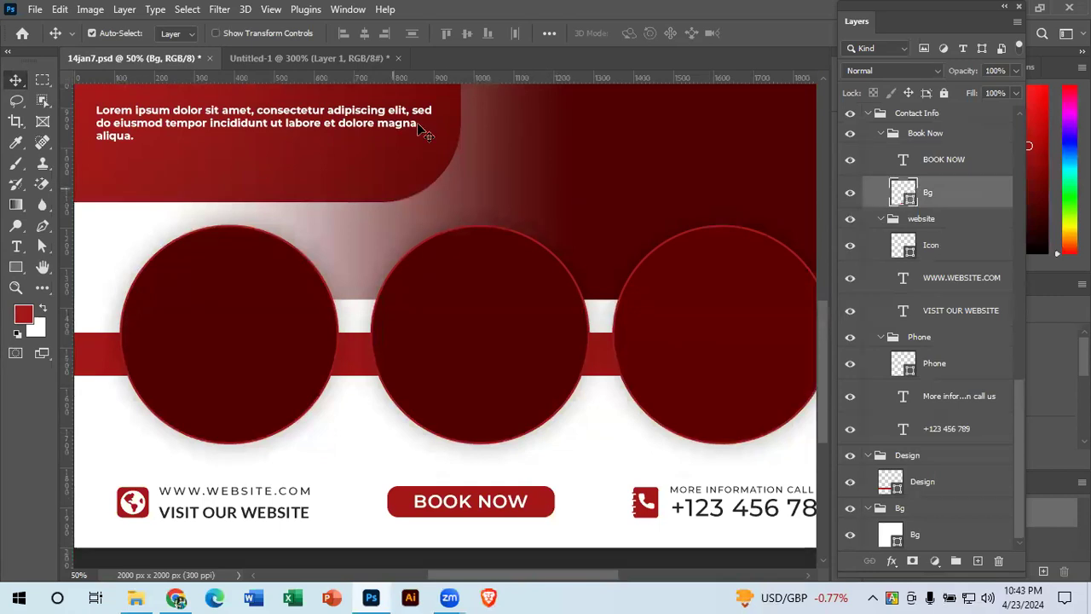
{"action": "left_click", "coordinate": [342, 58]}
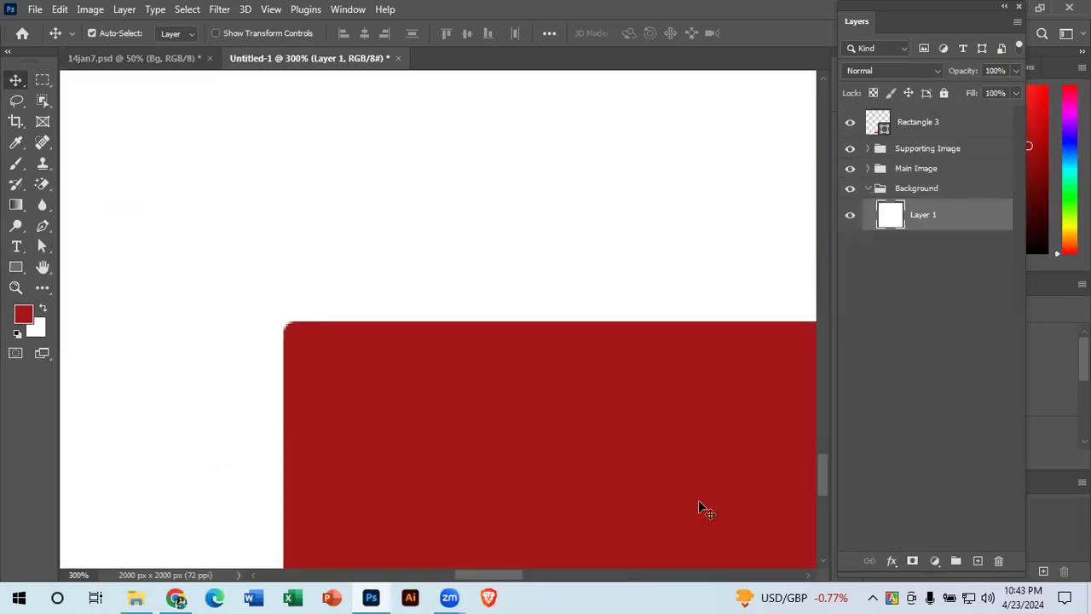
{"action": "key", "text": "ctrl+plus"}
{"action": "key", "text": "ctrl+minus"}
{"action": "key", "text": "ctrl+minus"}
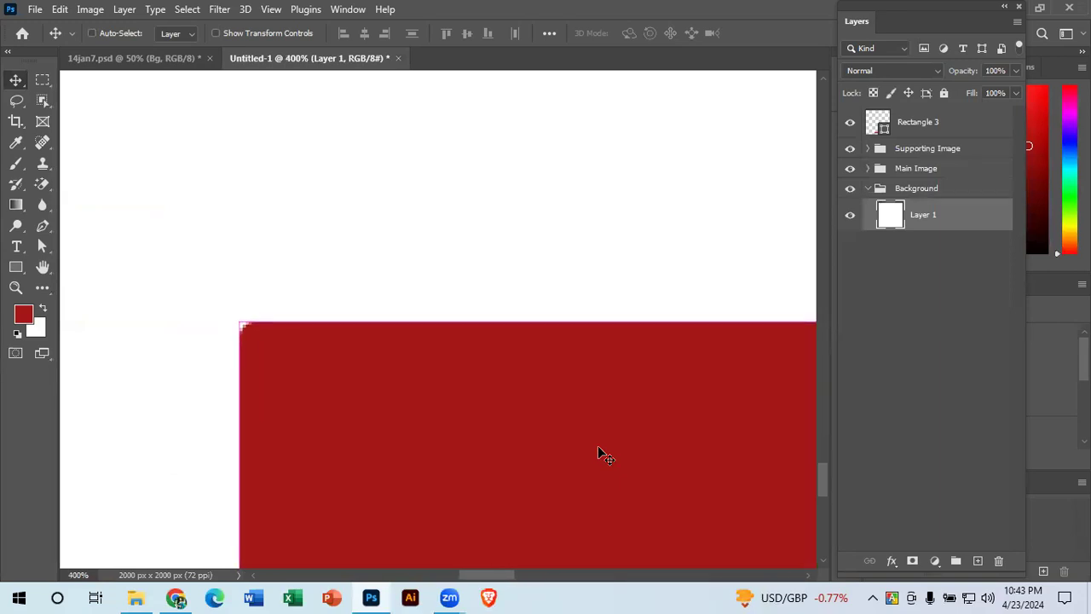
Step: Delete the large red rectangle beneath the middle circle
{"action": "key", "text": "ctrl+minus"}
{"action": "key", "text": "ctrl+minus"}
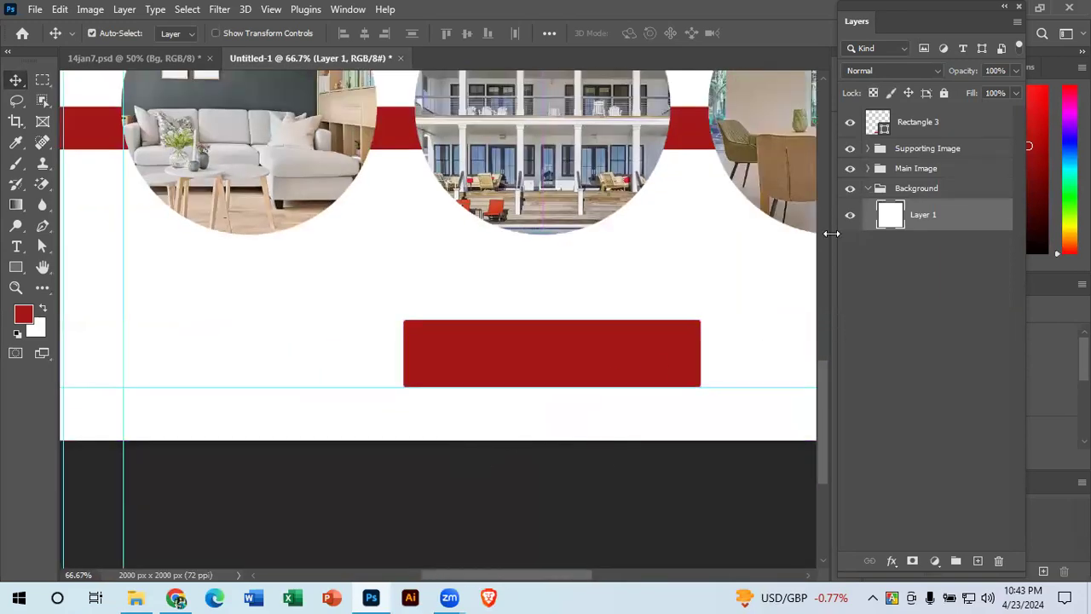
{"action": "left_click", "coordinate": [966, 126]}
{"action": "left_click_drag", "start_coordinate": [966, 126], "coordinate": [999, 560]}
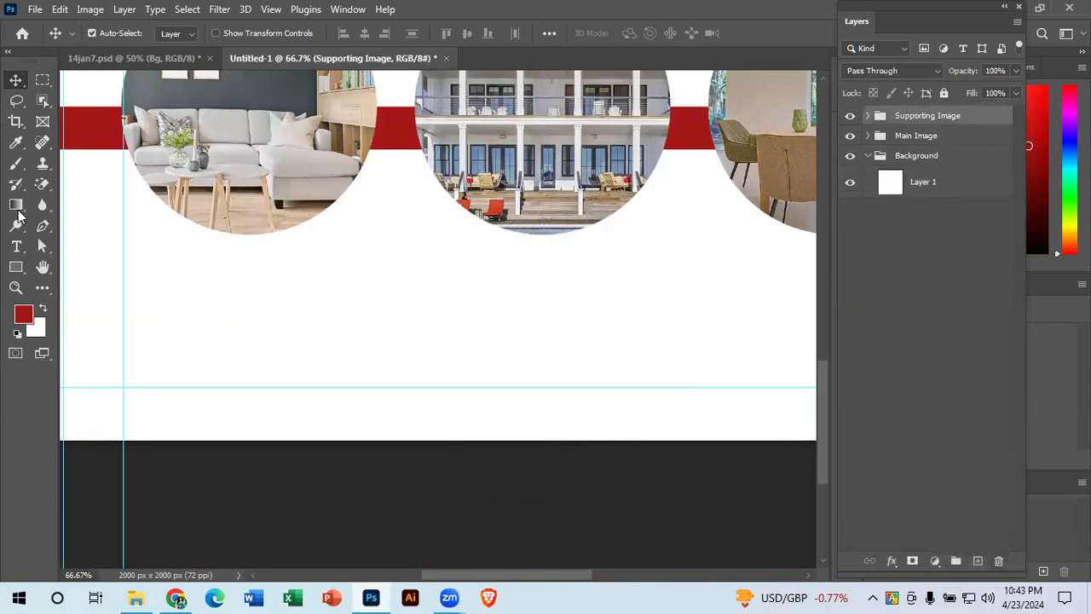
Step: Draw a dark red rectangle about 319 by 52 px with a 10 px corner radius beneath the middle circle, just above the bottom guide
{"action": "left_click", "coordinate": [16, 267]}
{"action": "left_click", "coordinate": [638, 33]}
{"action": "type", "text": "10"}
{"action": "key", "text": "Return"}
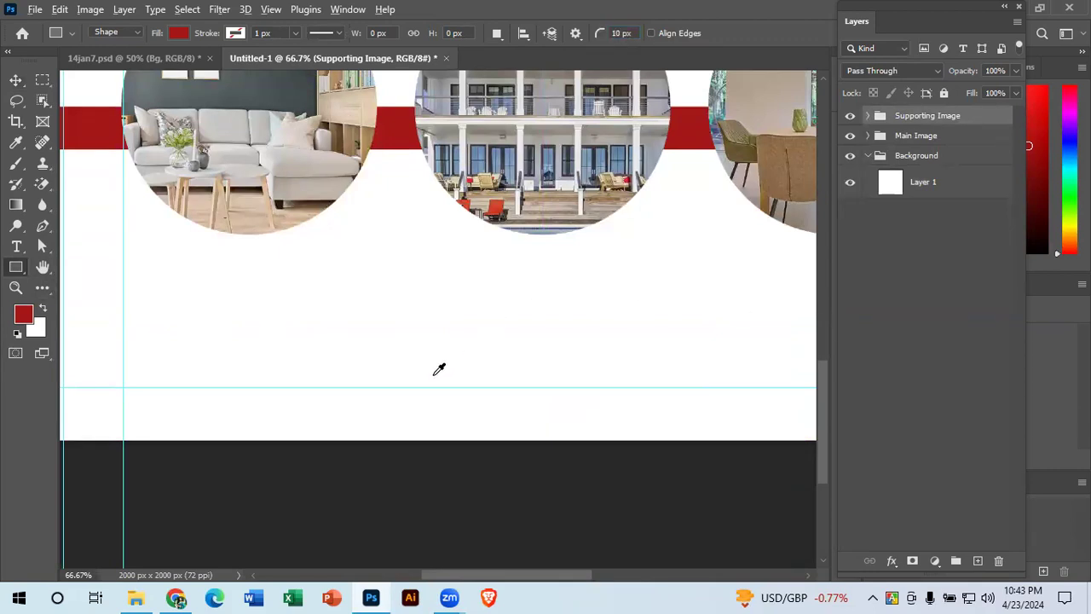
{"action": "left_click_drag", "start_coordinate": [461, 344], "coordinate": [633, 372]}
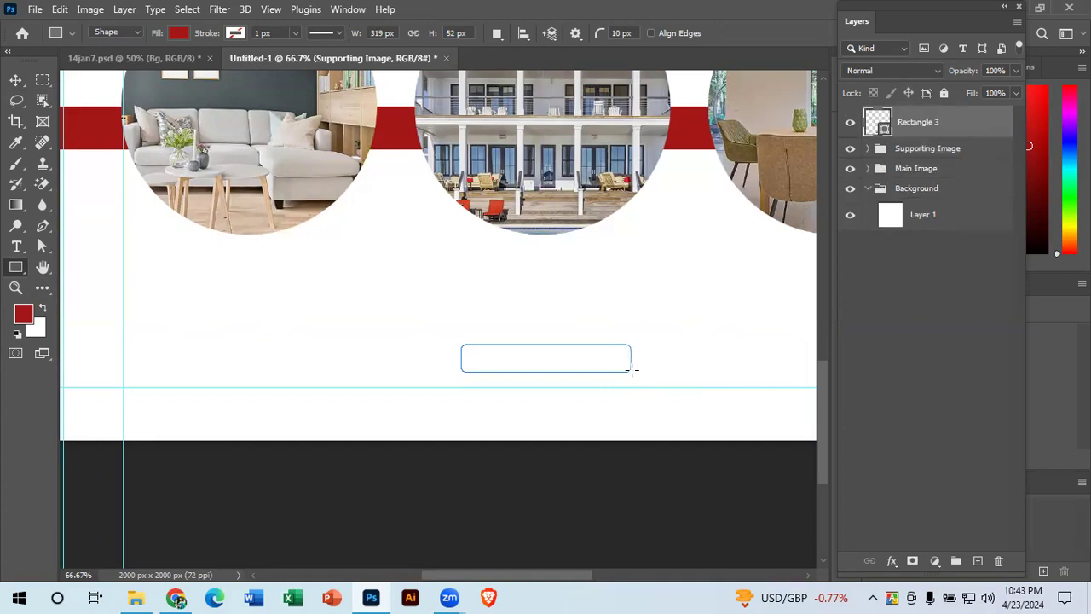
{"action": "left_click", "coordinate": [15, 79]}
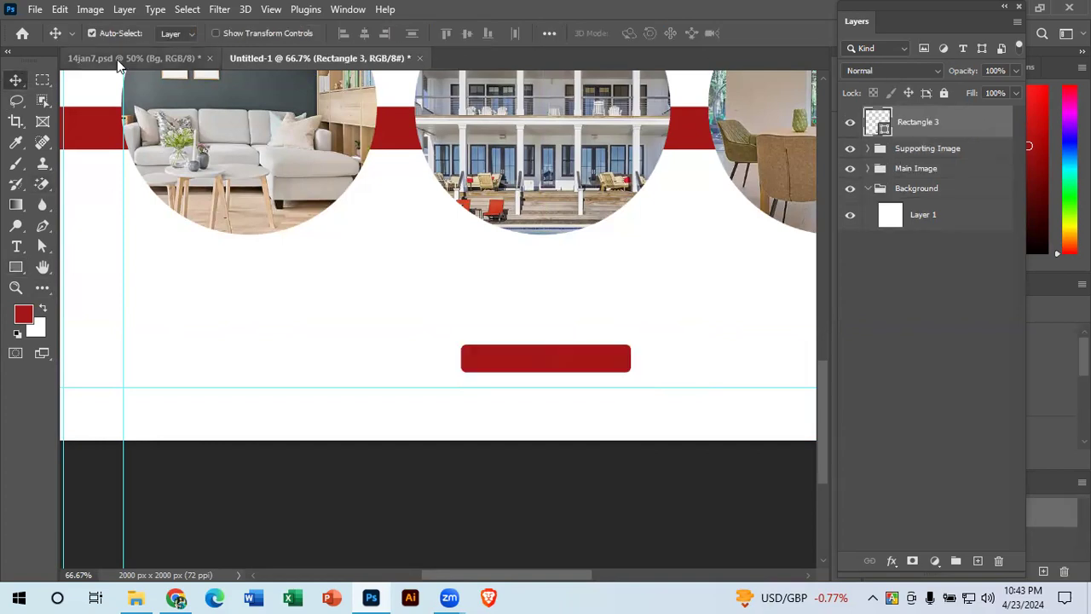
Step: Check the font, style and size of the BOOK NOW button text in 14jan7.psd
{"action": "left_click", "coordinate": [119, 58]}
{"action": "left_click", "coordinate": [503, 524]}
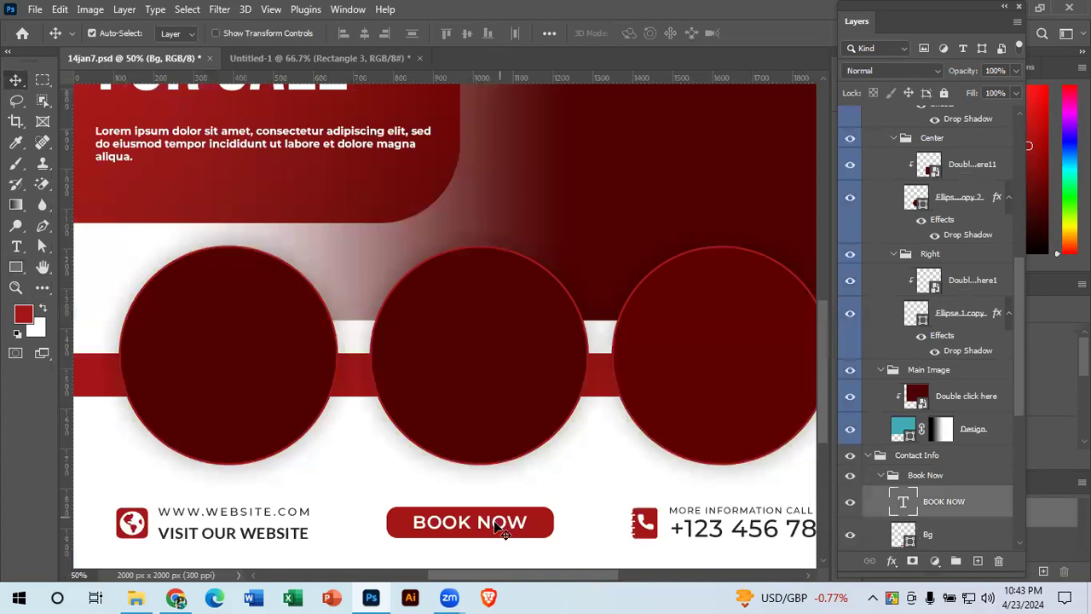
{"action": "double_click", "coordinate": [499, 524]}
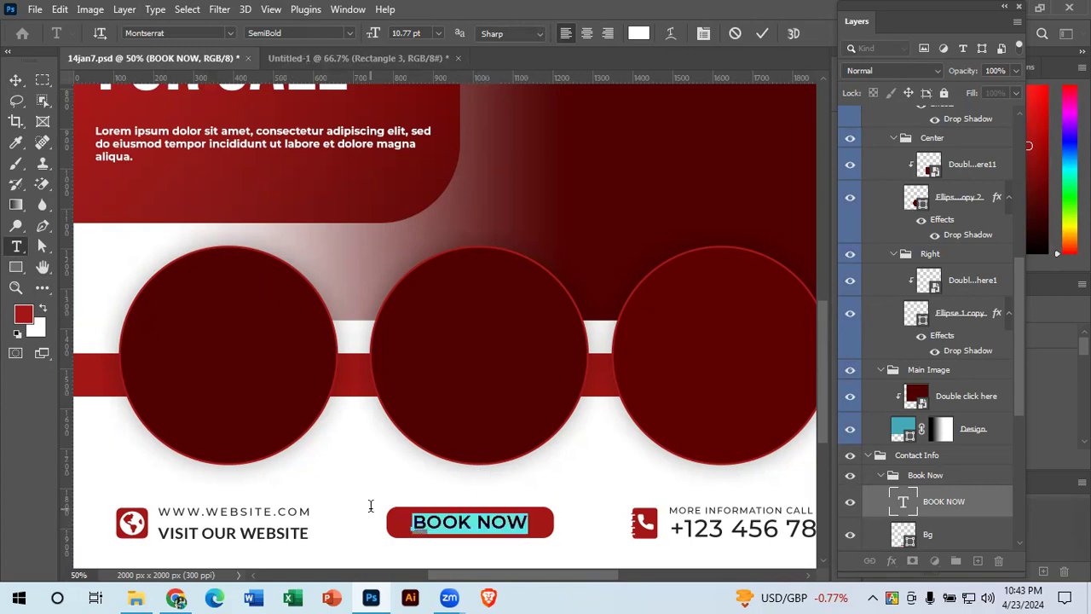
{"action": "left_click", "coordinate": [734, 33]}
{"action": "key", "text": "v"}
Step: Add a placeholder text line above the red rectangle in Untitled-1 and set its colour to black, 000000
{"action": "left_click", "coordinate": [350, 56]}
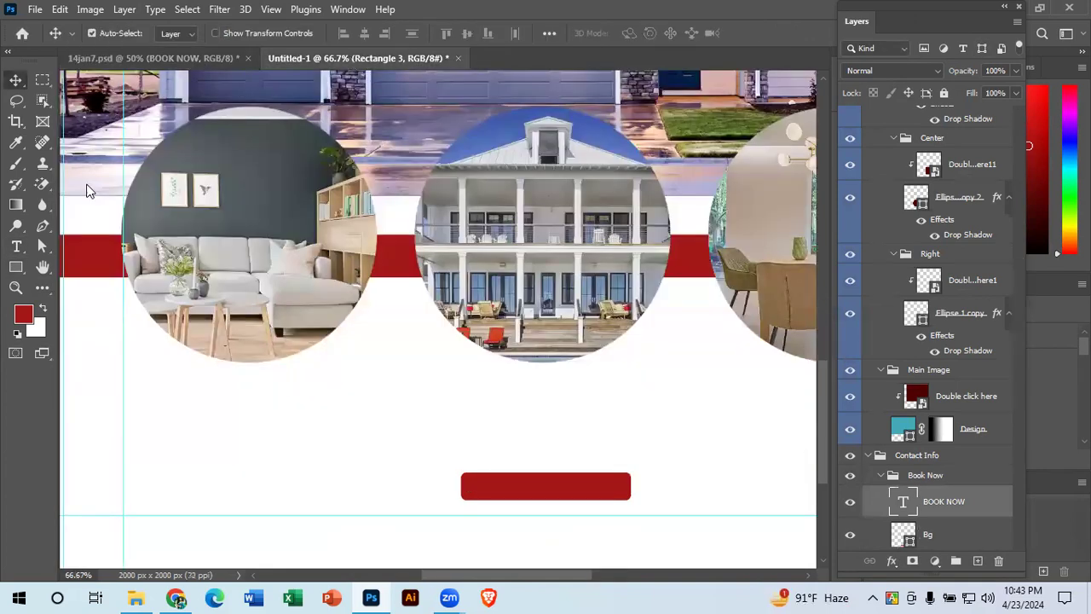
{"action": "left_click", "coordinate": [19, 246]}
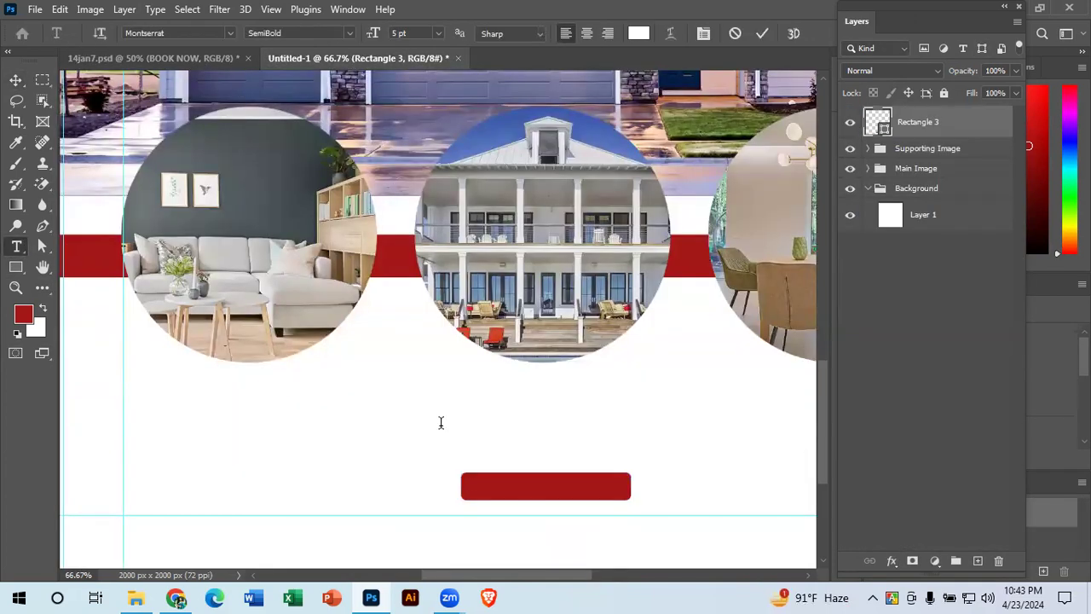
{"action": "left_click", "coordinate": [449, 424]}
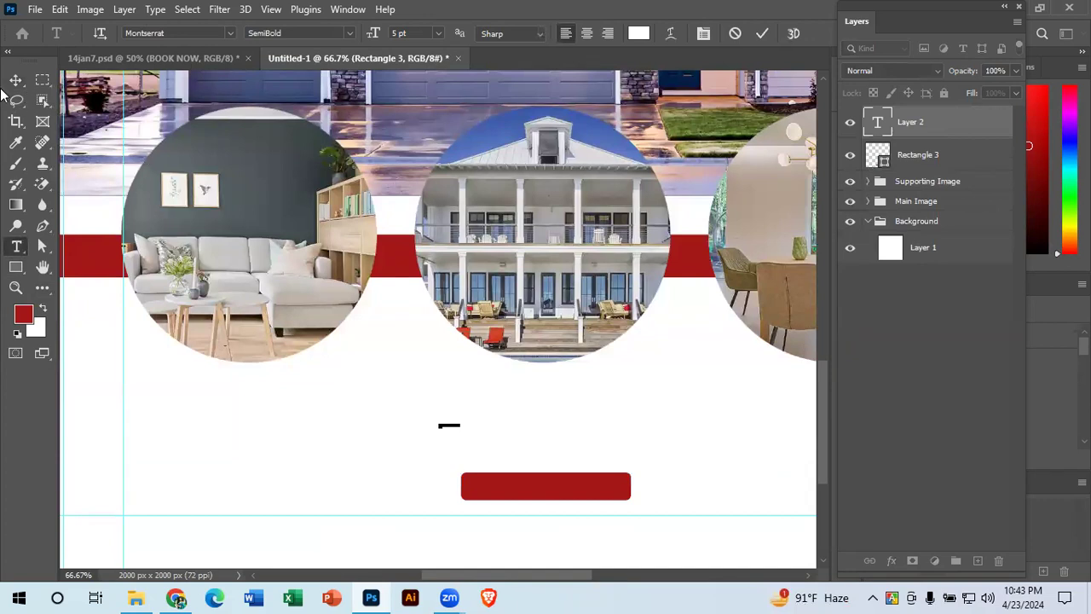
{"action": "key", "text": "ctrl+plus"}
{"action": "key", "text": "ctrl+plus"}
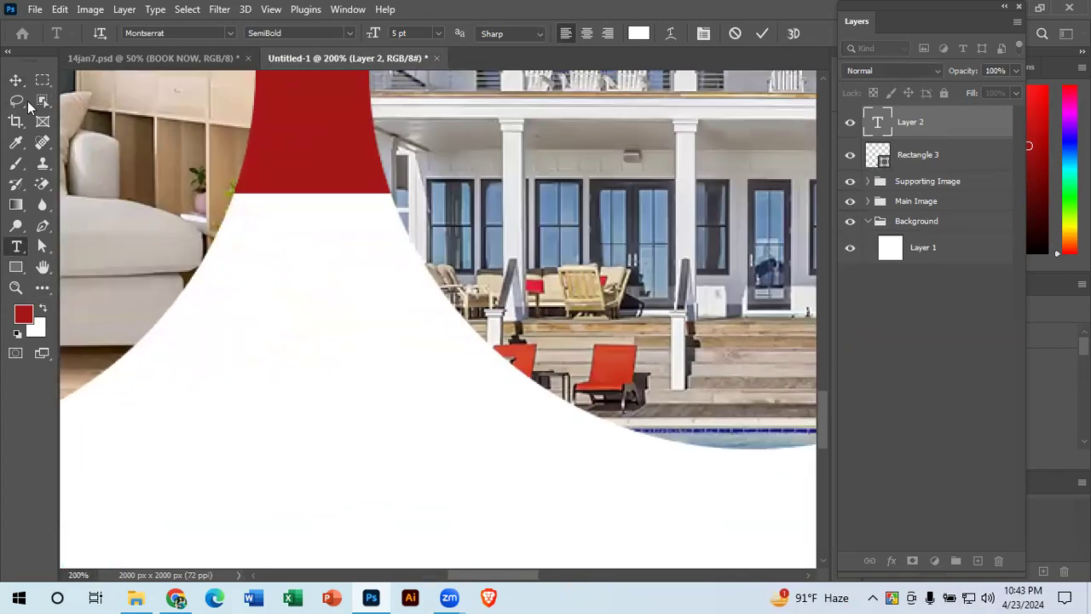
{"action": "scroll", "coordinate": [543, 180], "scroll_direction": "down", "scroll_amount": 2}
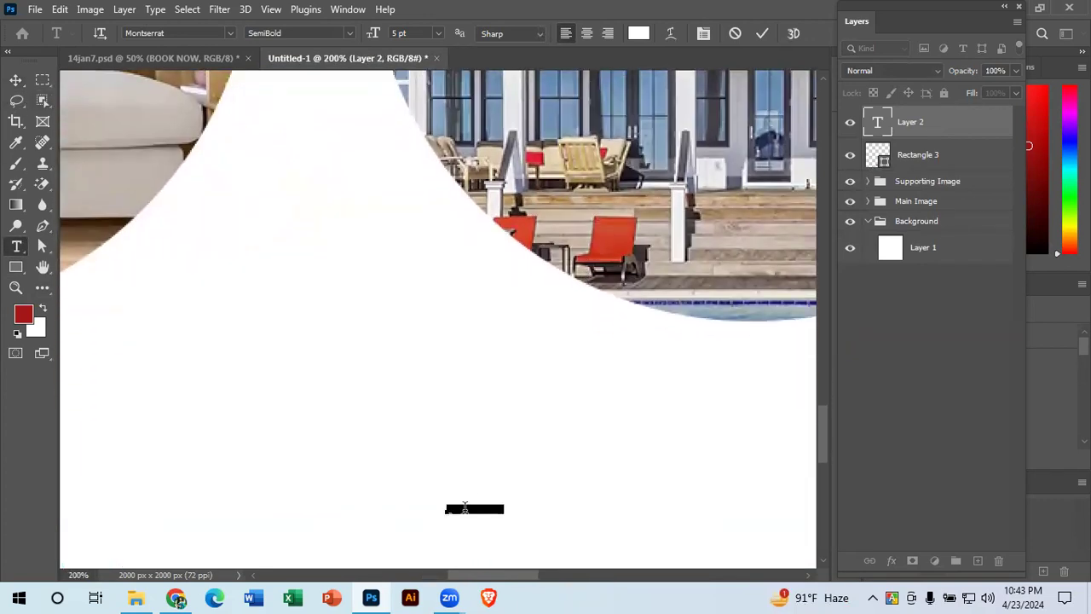
{"action": "key", "text": "ctrl+a"}
{"action": "left_click", "coordinate": [637, 33]}
{"action": "type", "text": "000000"}
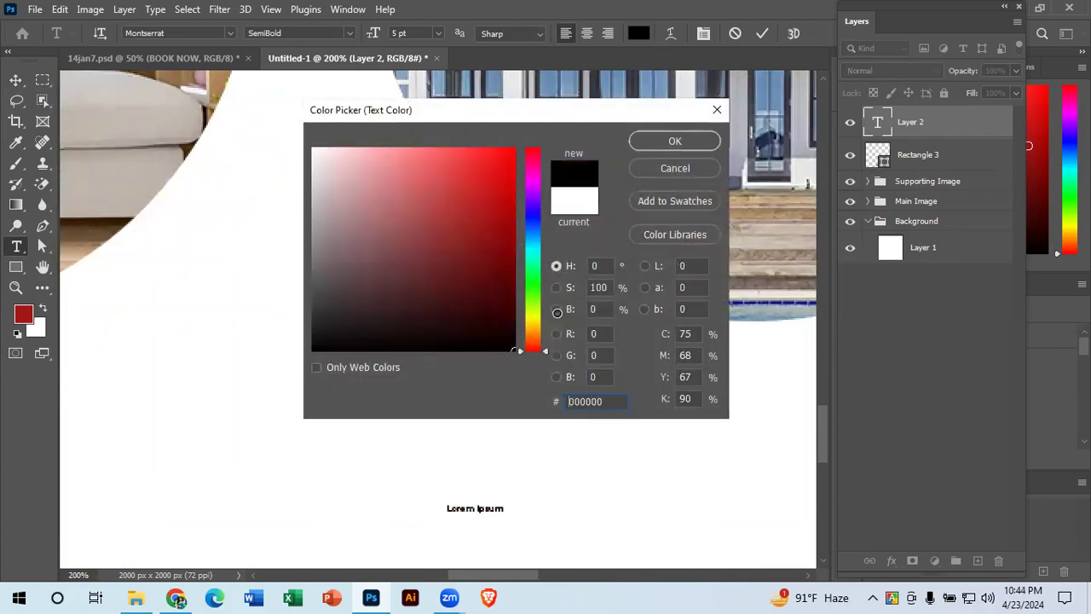
{"action": "key", "text": "Return"}
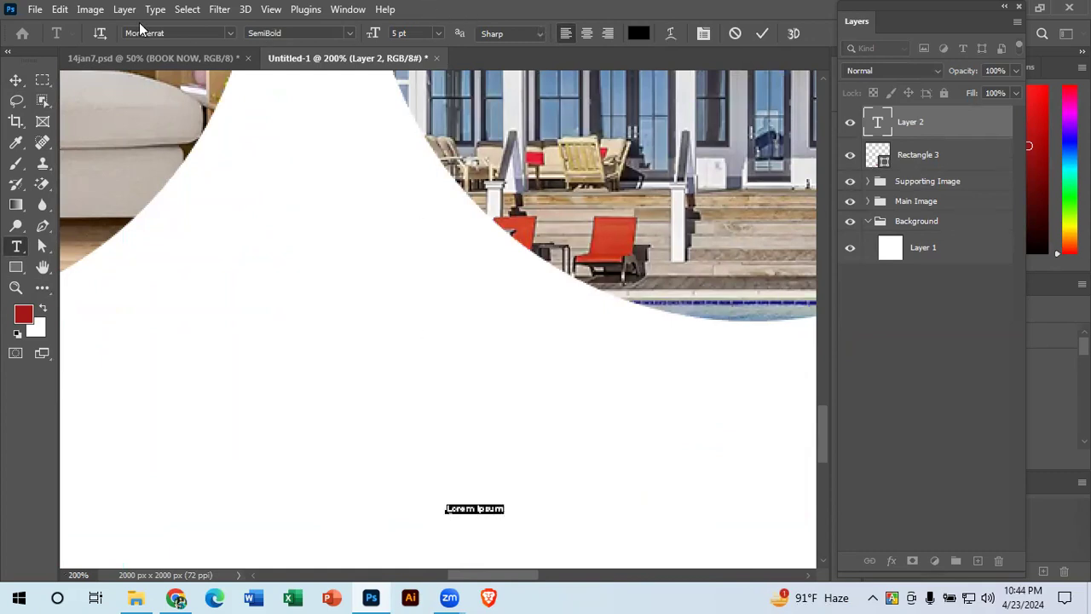
Step: Set the placeholder text's font size to 10.77 pt
{"action": "left_click", "coordinate": [425, 32]}
{"action": "type", "text": "1"}
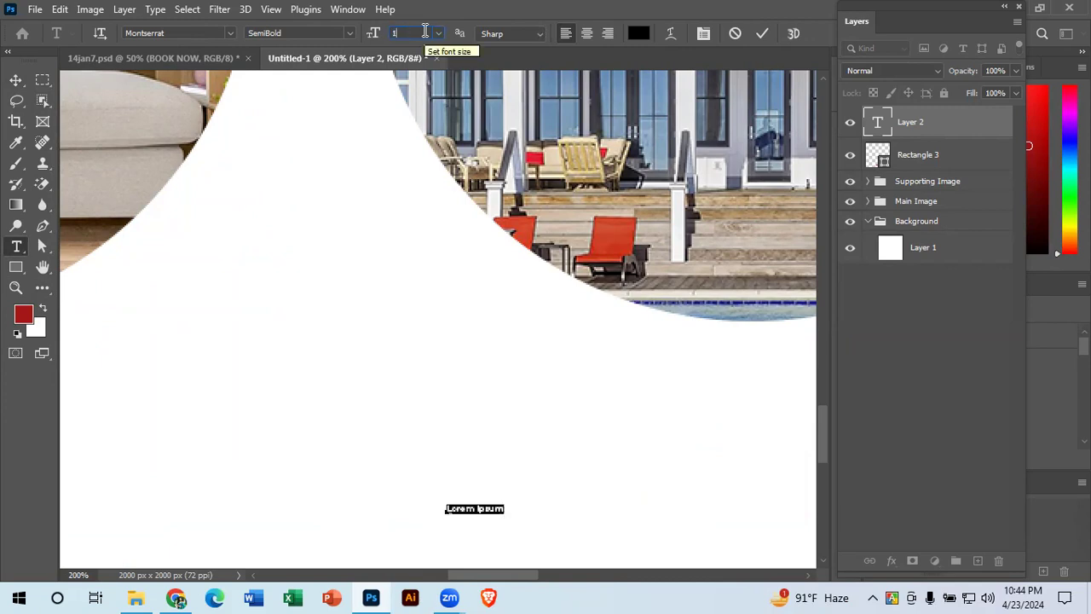
{"action": "type", "text": "0.77"}
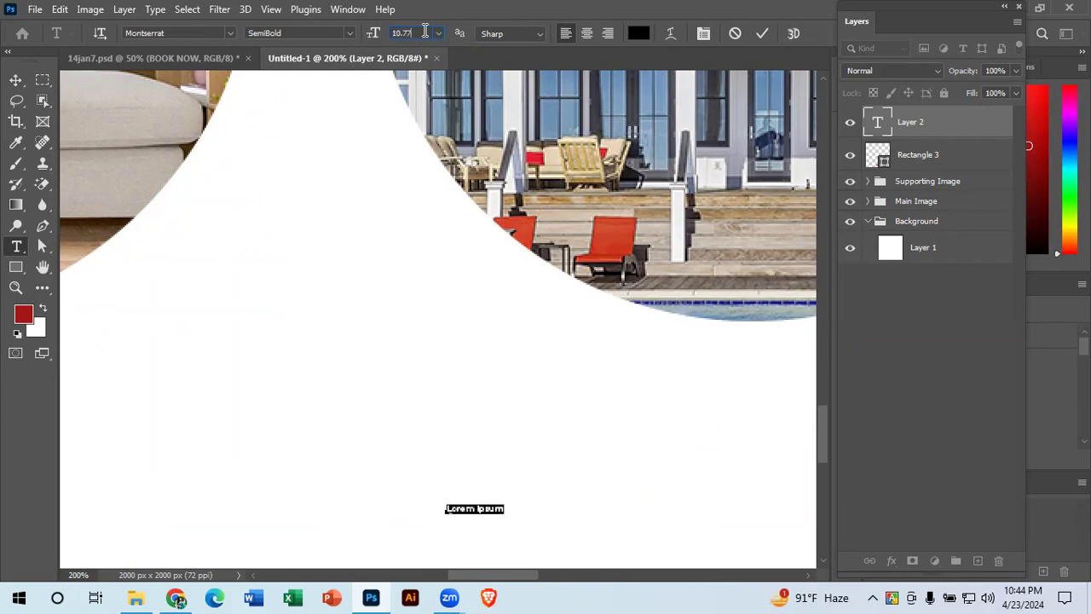
{"action": "key", "text": "Return"}
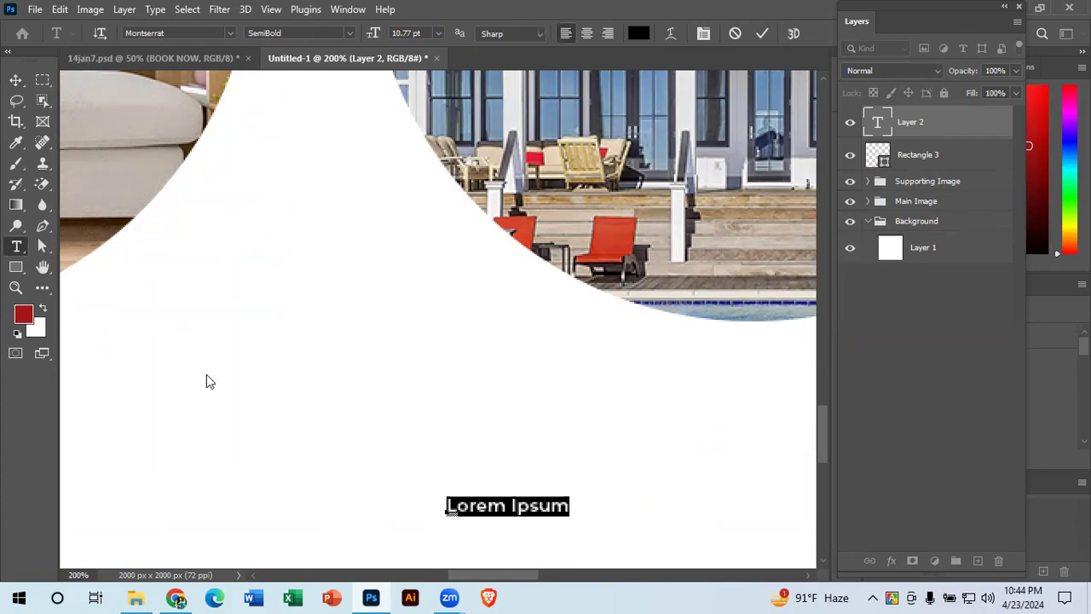
Step: Replace the placeholder text with BOOK NOW and commit the edit
{"action": "left_click", "coordinate": [482, 505]}
{"action": "key", "text": "ctrl+a"}
{"action": "type", "text": "BP"}
{"action": "key", "text": "BackSpace"}
{"action": "type", "text": "OOK NOW"}
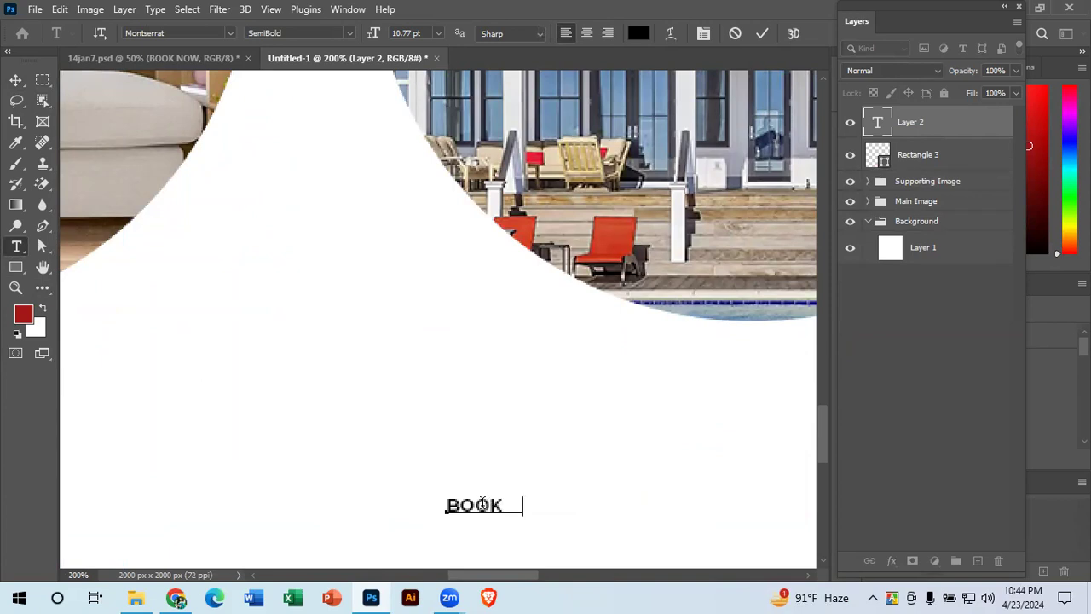
{"action": "left_click", "coordinate": [761, 33]}
{"action": "key", "text": "l"}
Step: Move the BOOK NOW text onto the red rounded rectangle, vertically centred within it
{"action": "left_click", "coordinate": [13, 83]}
{"action": "left_click", "coordinate": [610, 494]}
{"action": "left_click_drag", "start_coordinate": [626, 498], "coordinate": [475, 208]}
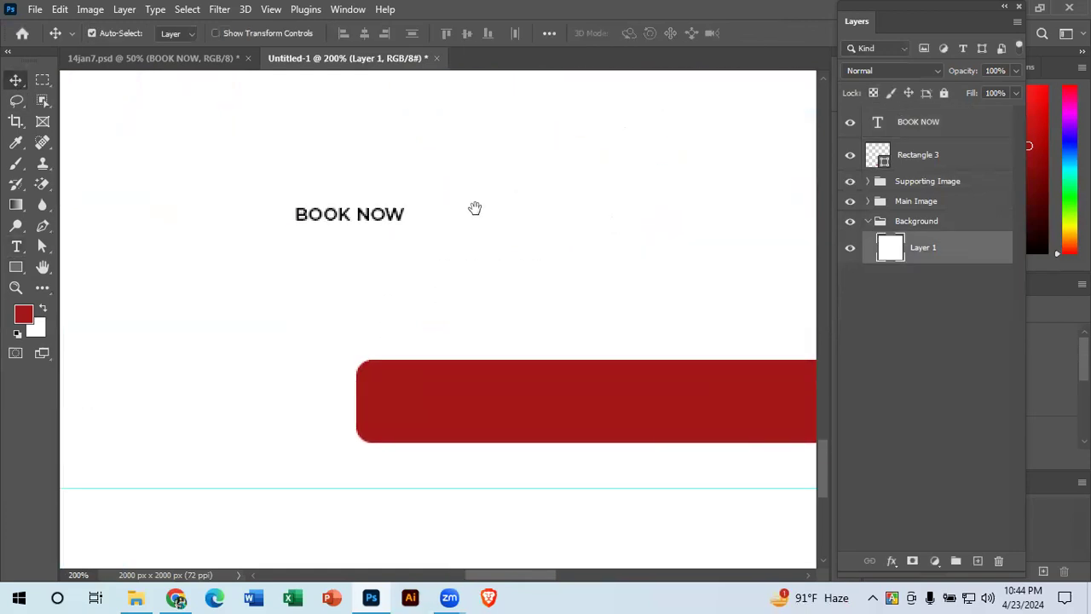
{"action": "left_click_drag", "start_coordinate": [378, 224], "coordinate": [661, 411]}
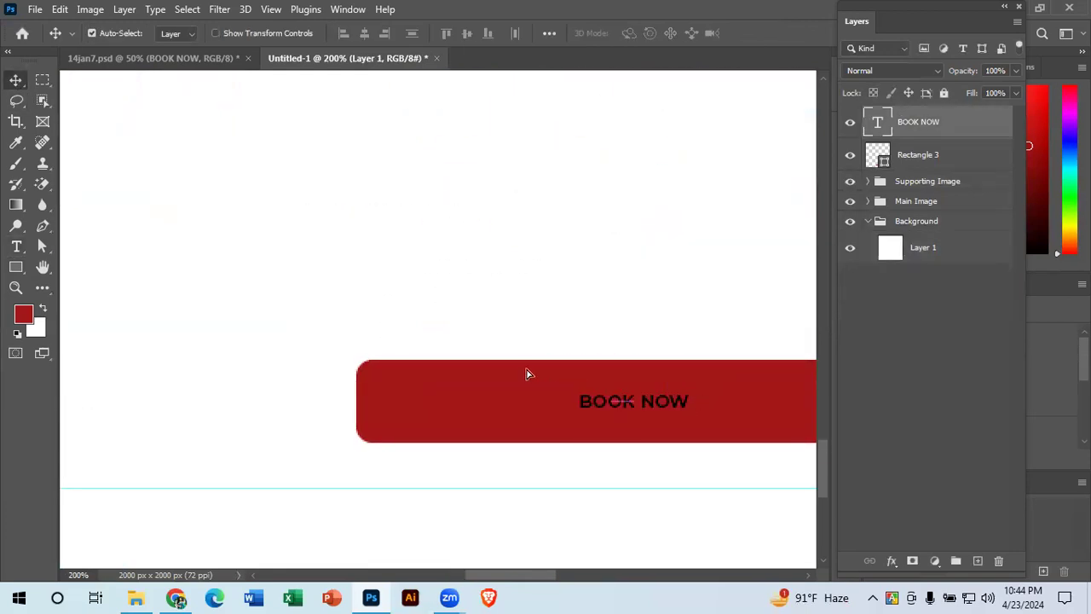
Step: Change the BOOK NOW text color to white
{"action": "left_click_drag", "start_coordinate": [526, 367], "coordinate": [243, 321]}
{"action": "left_click_drag", "start_coordinate": [668, 368], "coordinate": [780, 369]}
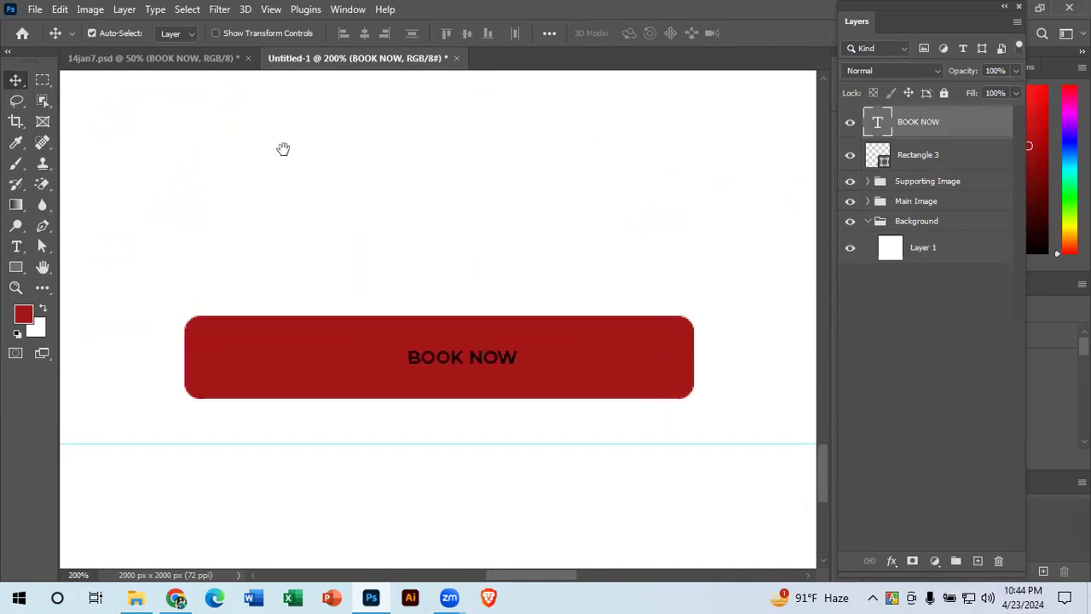
{"action": "left_click", "coordinate": [166, 56]}
{"action": "left_click", "coordinate": [374, 57]}
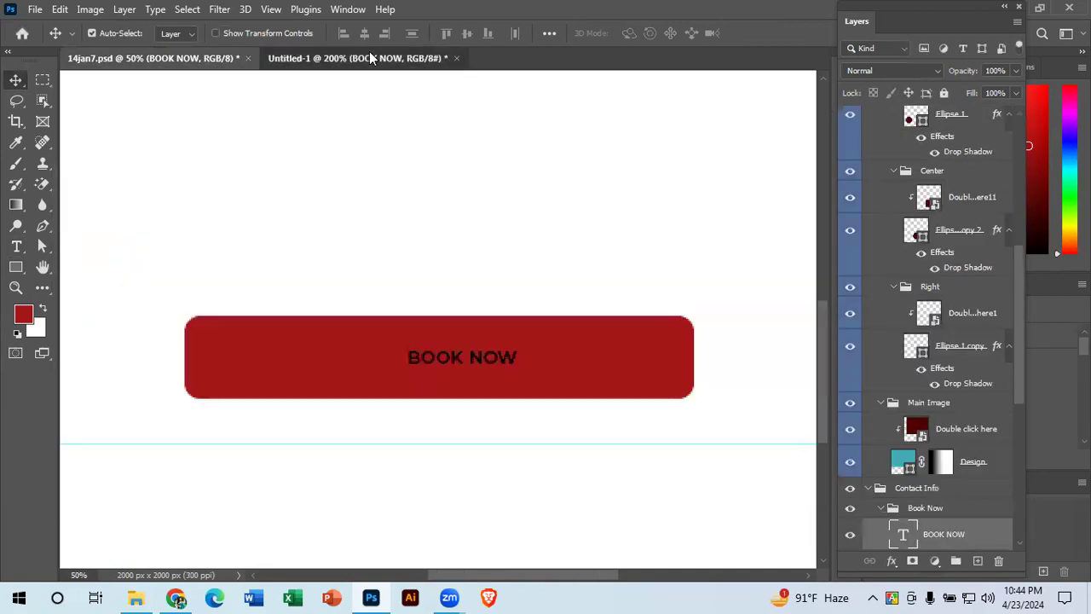
{"action": "double_click", "coordinate": [497, 358]}
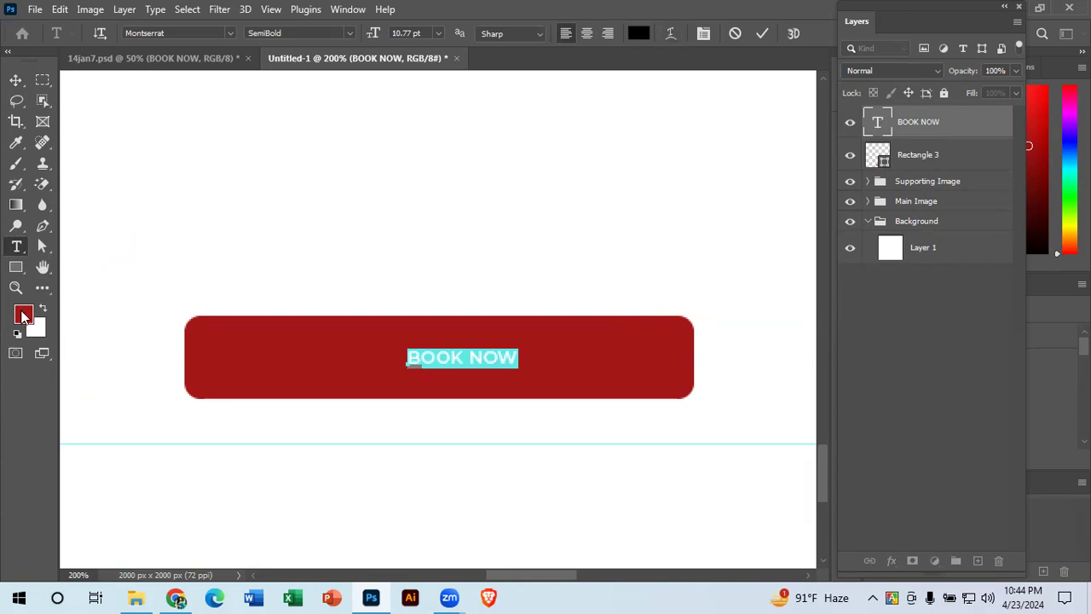
{"action": "left_click", "coordinate": [639, 34]}
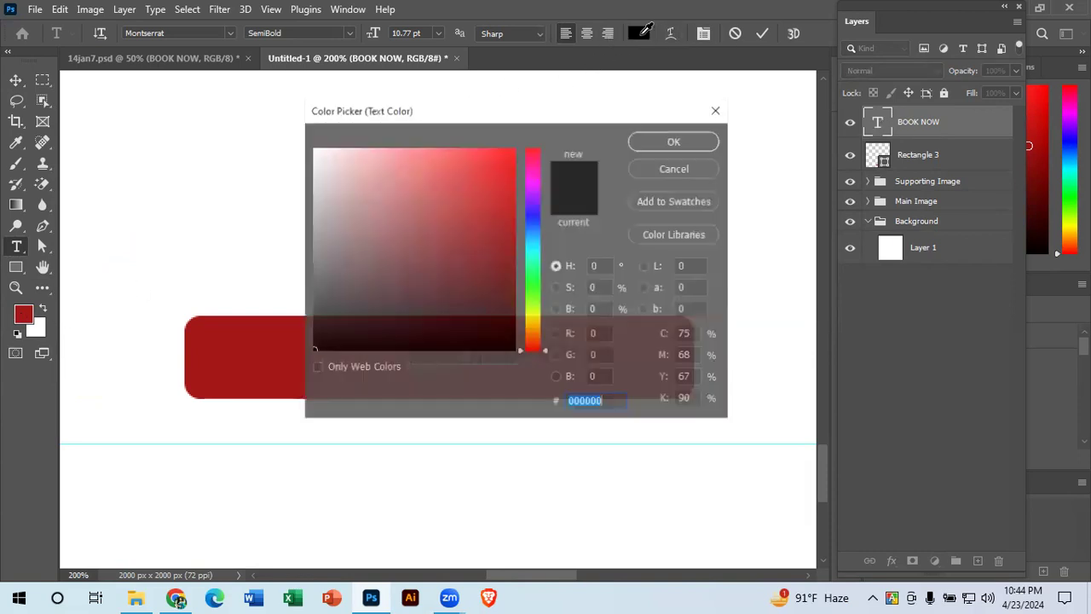
{"action": "left_click_drag", "start_coordinate": [402, 200], "coordinate": [292, 115]}
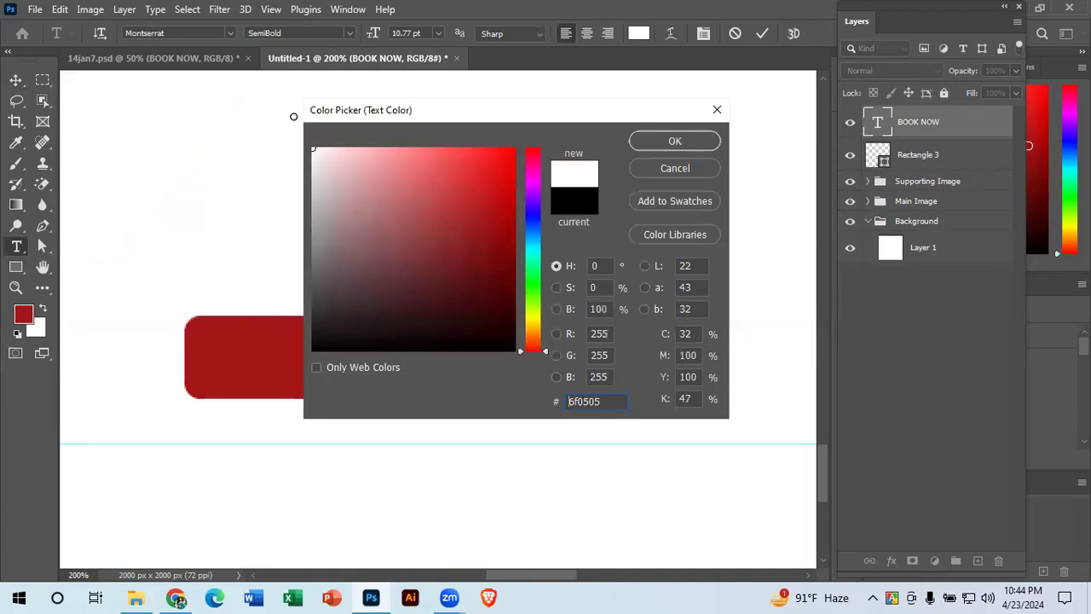
{"action": "left_click", "coordinate": [678, 139]}
{"action": "left_click", "coordinate": [763, 34]}
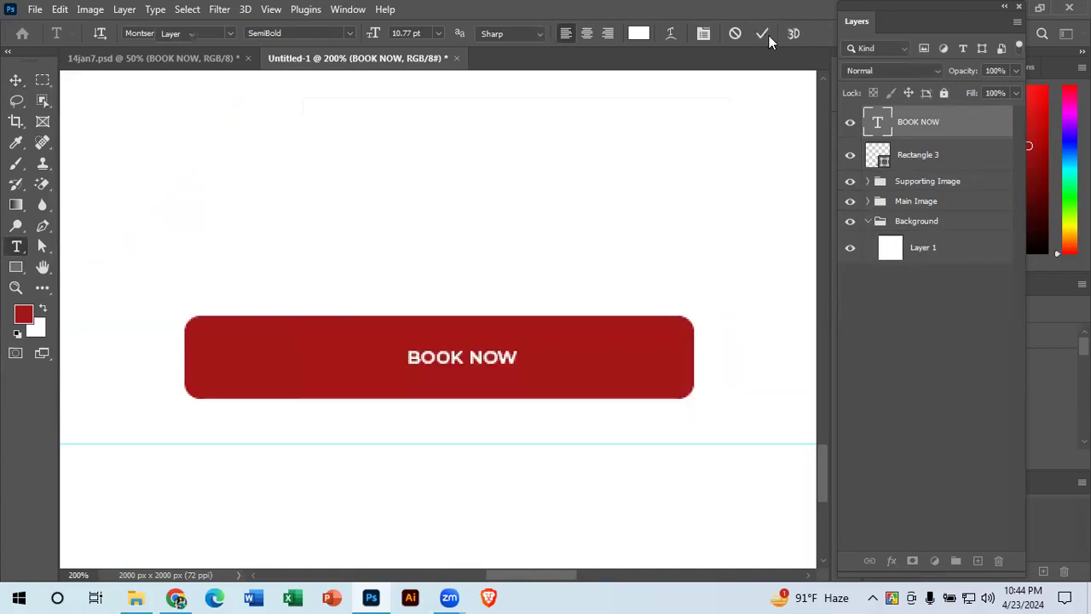
Step: Move the BOOK NOW text to the left end of the red rectangle and scale the rectangle to about 51% width and 50% height
{"action": "key", "text": "v"}
{"action": "left_click_drag", "start_coordinate": [486, 357], "coordinate": [312, 365]}
{"action": "left_click", "coordinate": [430, 364]}
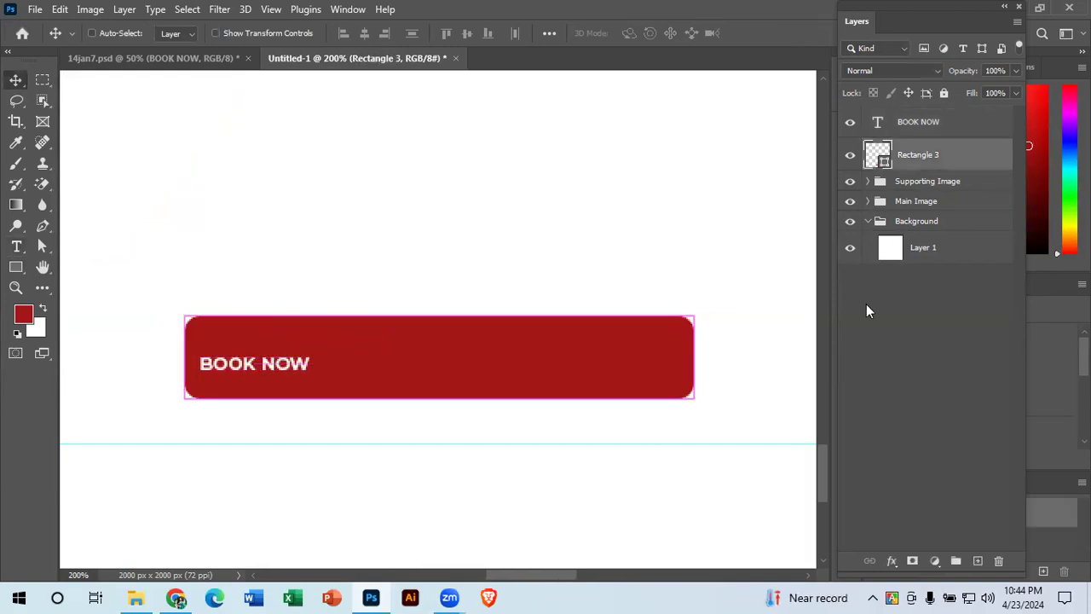
{"action": "key", "text": "ctrl+t"}
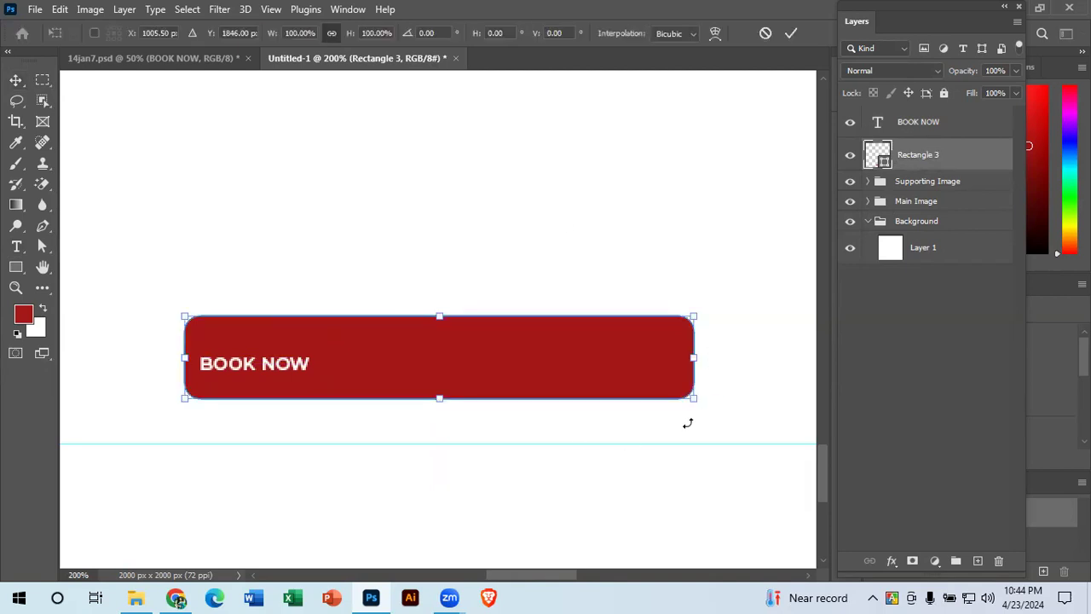
{"action": "left_click_drag", "start_coordinate": [694, 398], "coordinate": [523, 415]}
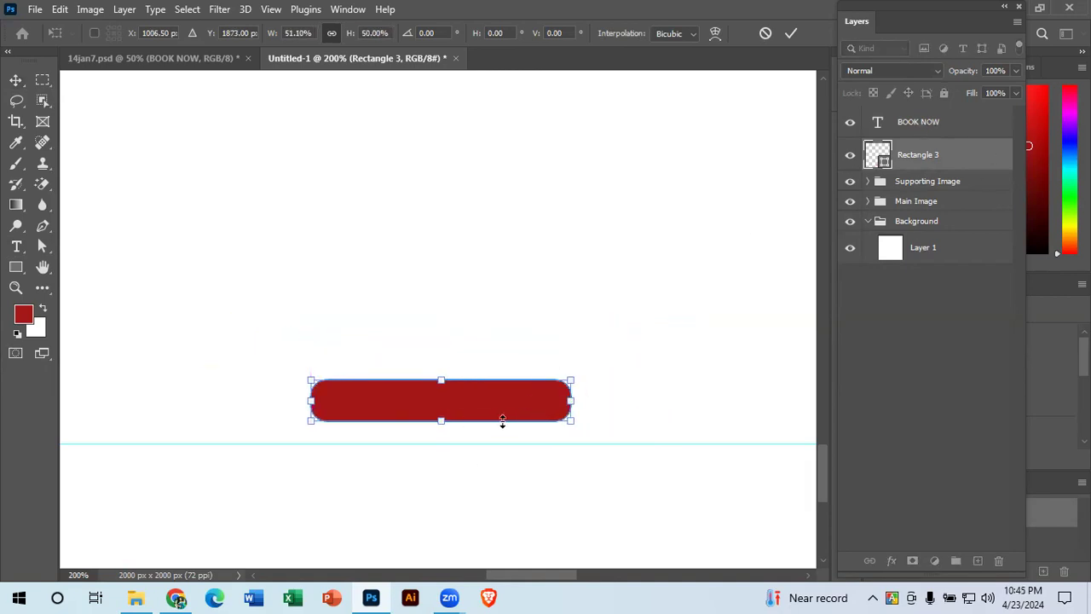
{"action": "left_click", "coordinate": [791, 32]}
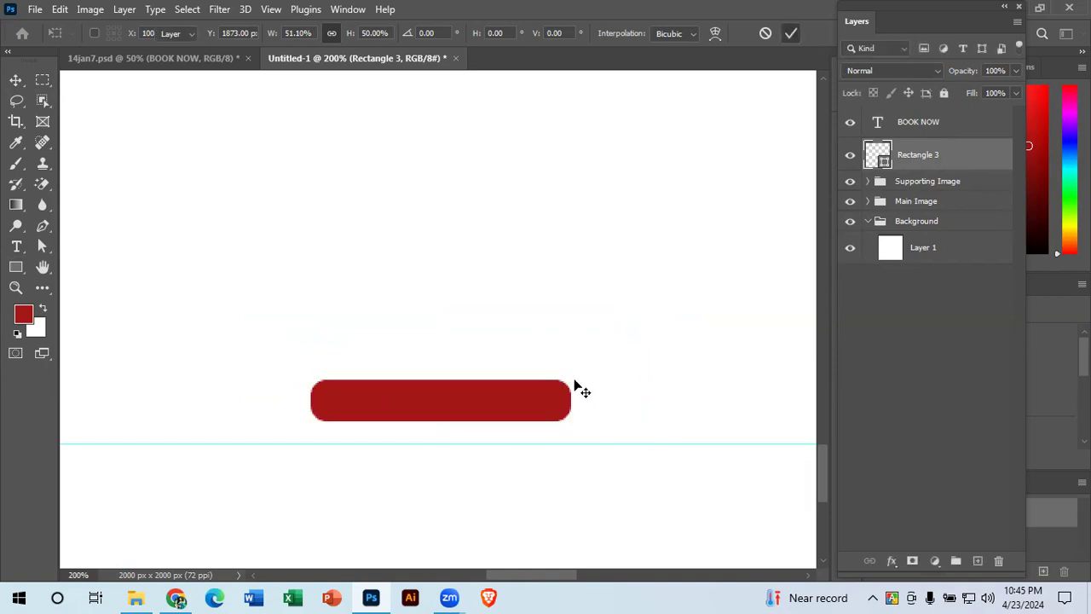
Step: Center the red rectangle behind the BOOK NOW text and scale it to about 58% width and 62% height
{"action": "left_click_drag", "start_coordinate": [532, 394], "coordinate": [370, 367]}
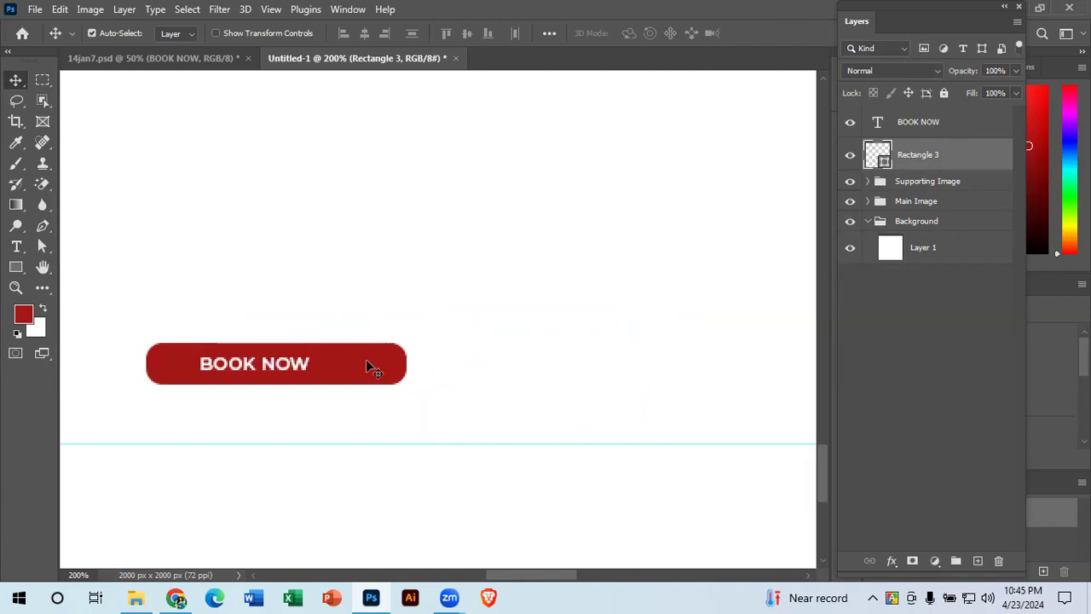
{"action": "key", "text": "ctrl+t"}
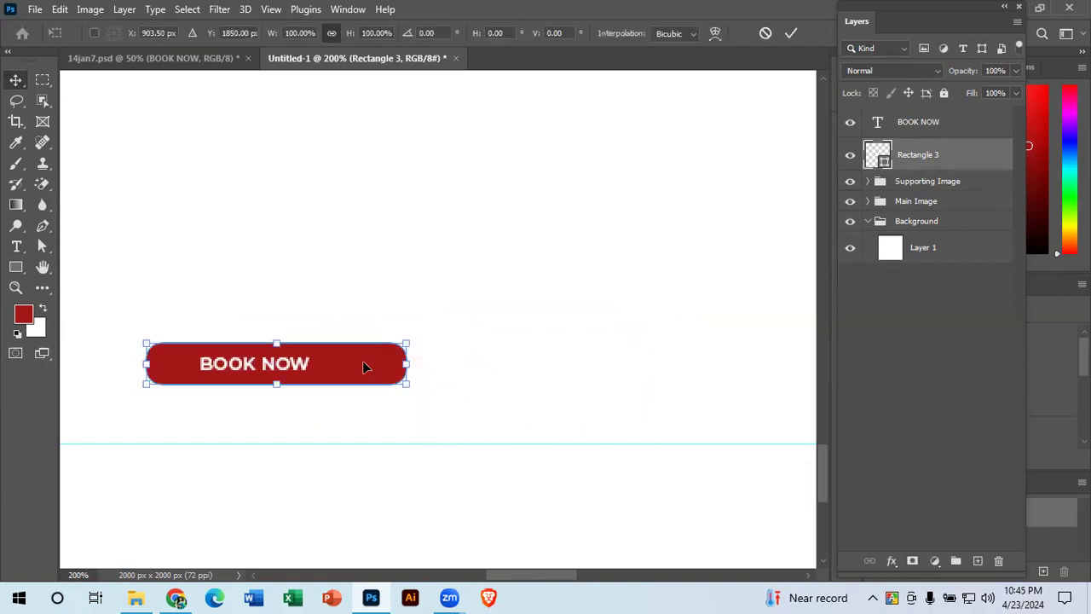
{"action": "left_click_drag", "start_coordinate": [405, 383], "coordinate": [334, 365]}
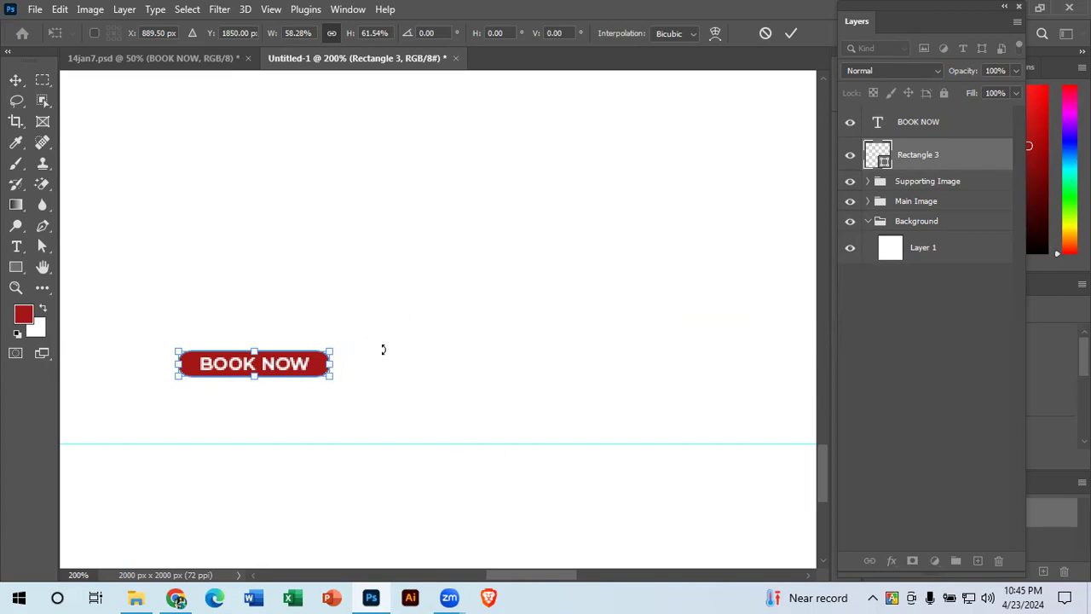
{"action": "key", "text": "ctrl+plus"}
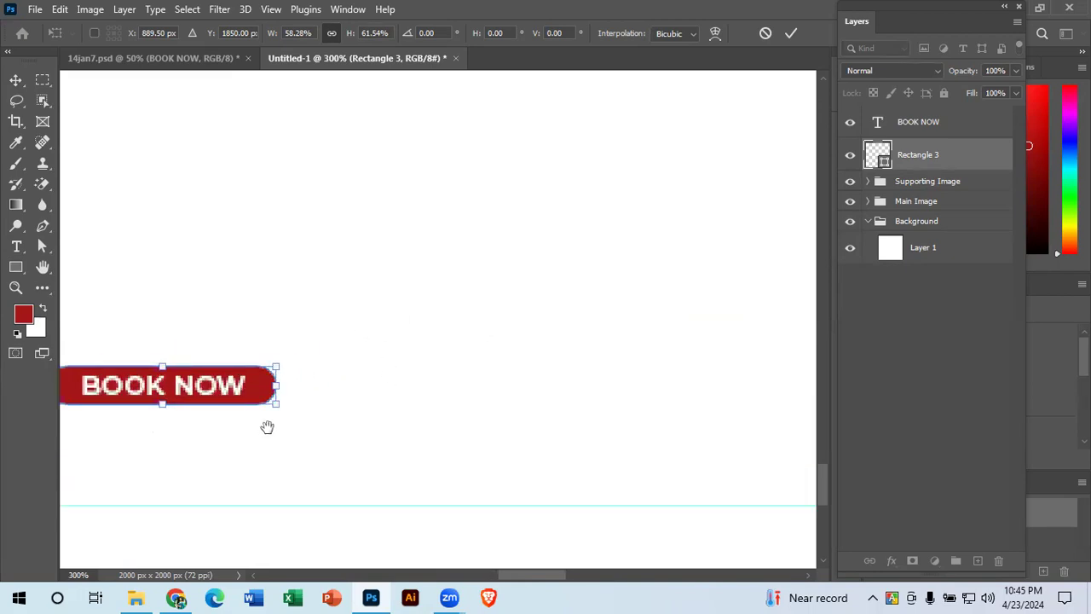
{"action": "left_click_drag", "start_coordinate": [267, 426], "coordinate": [365, 378]}
{"action": "left_click", "coordinate": [792, 33]}
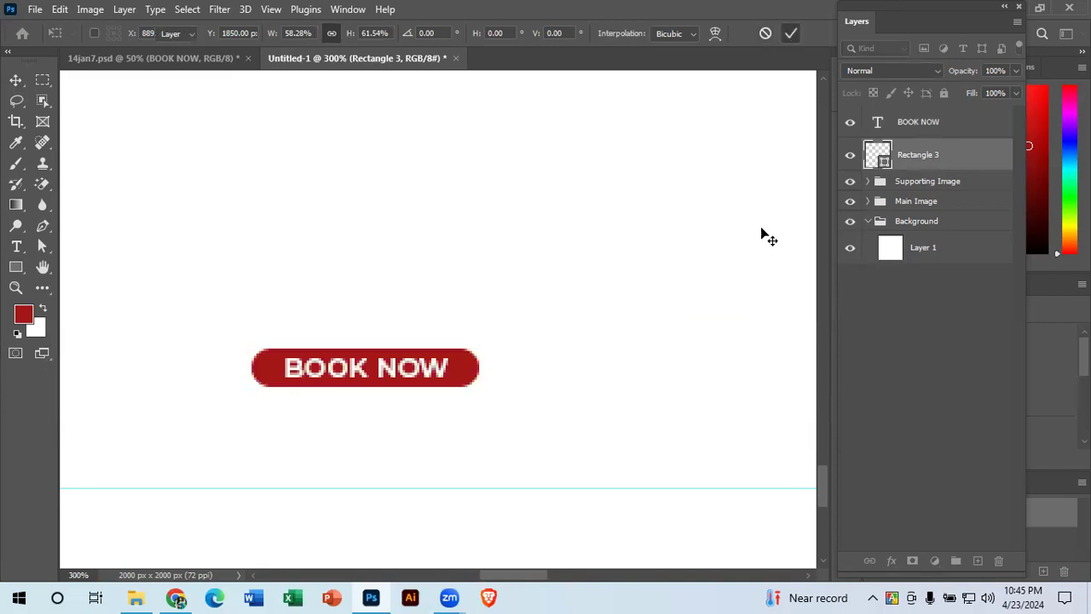
Step: Select the BOOK NOW text and Rectangle 3 layers together and align their horizontal centers to the canvas
{"action": "key", "text": "ctrl+minus"}
{"action": "key", "text": "ctrl+minus"}
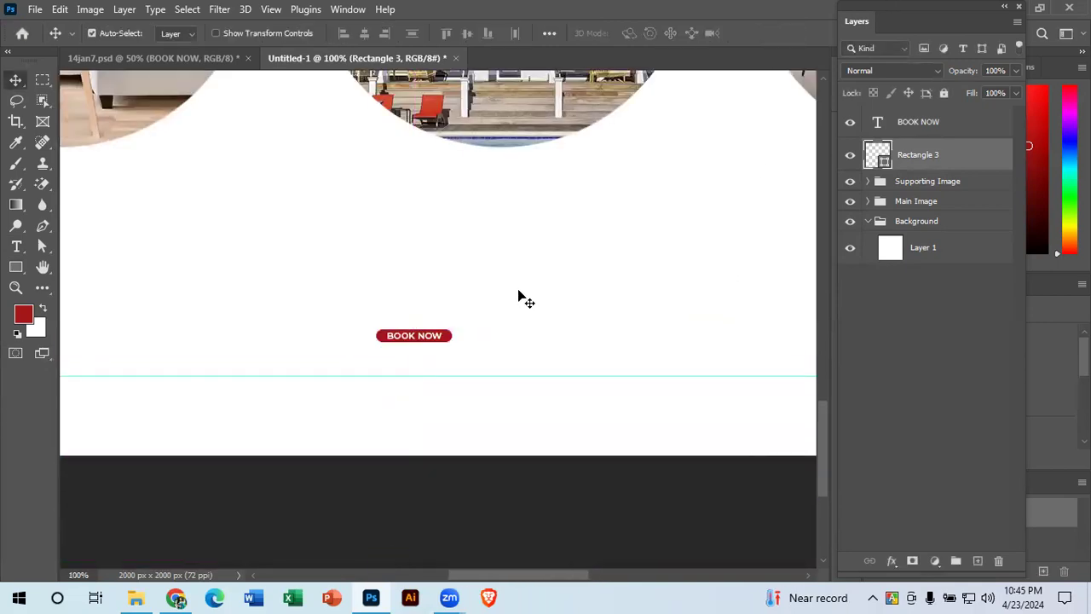
{"action": "left_click_drag", "start_coordinate": [609, 310], "coordinate": [556, 330]}
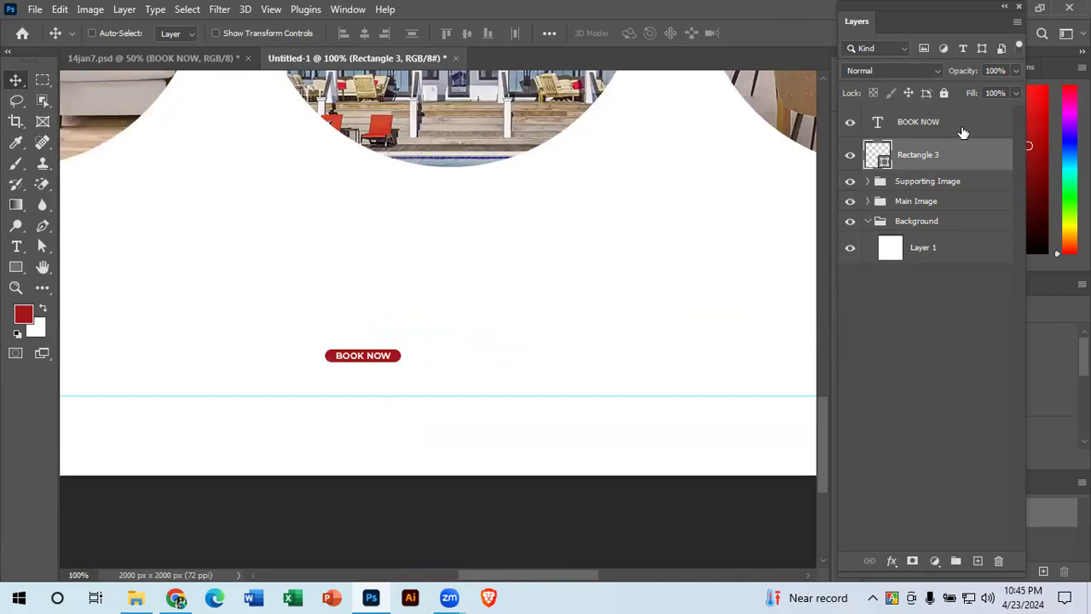
{"action": "left_click", "coordinate": [962, 134], "text": "shift"}
{"action": "scroll", "coordinate": [554, 230], "scroll_direction": "down", "scroll_amount": 3}
{"action": "left_click_drag", "start_coordinate": [609, 276], "coordinate": [668, 300]}
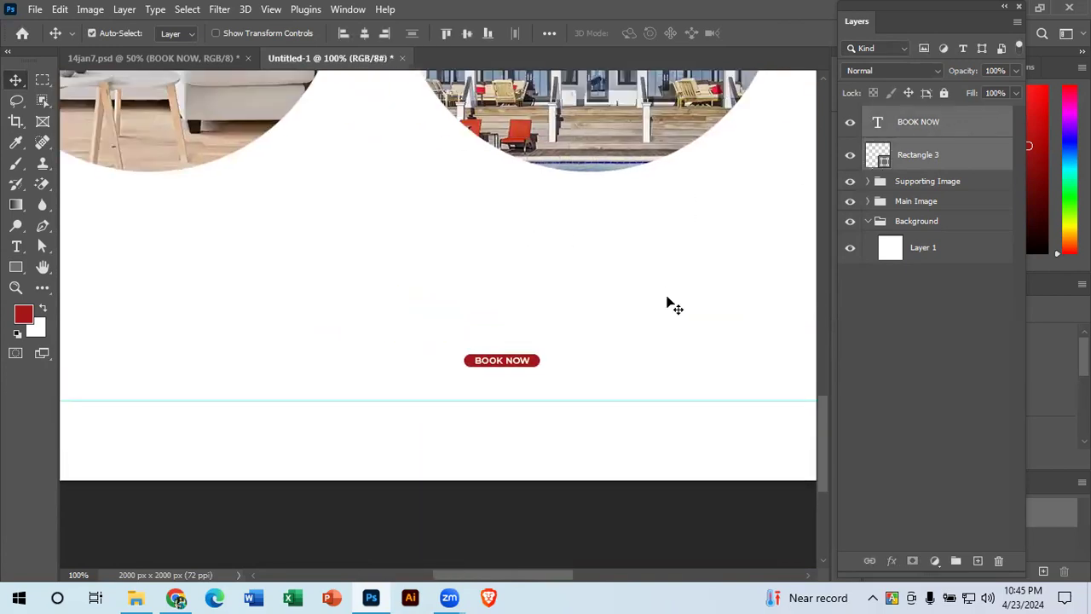
{"action": "key", "text": "ctrl+minus"}
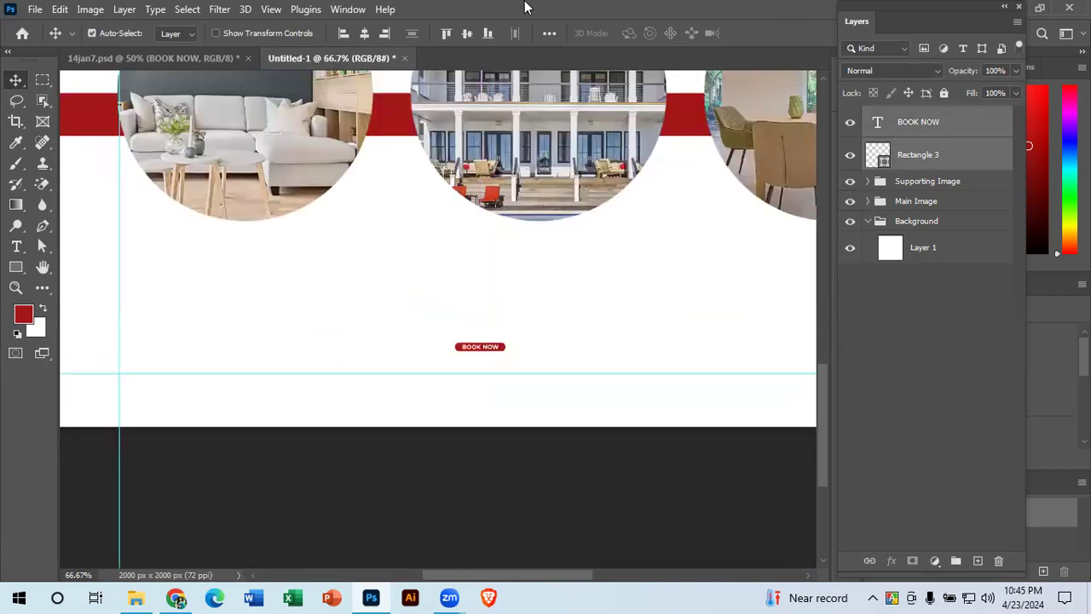
{"action": "left_click", "coordinate": [550, 33]}
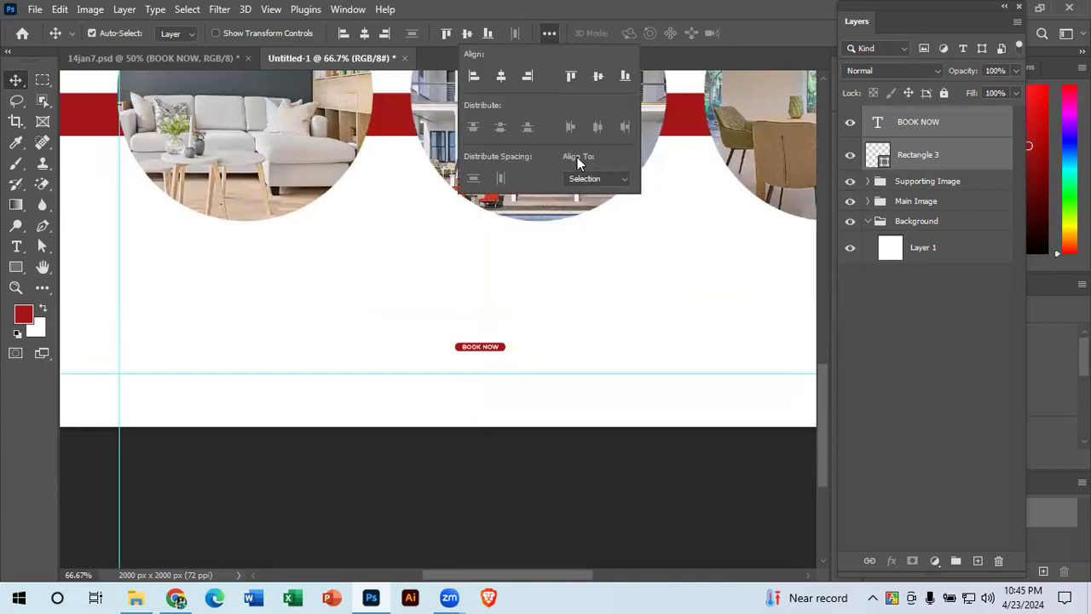
{"action": "left_click", "coordinate": [595, 178]}
{"action": "left_click", "coordinate": [596, 206]}
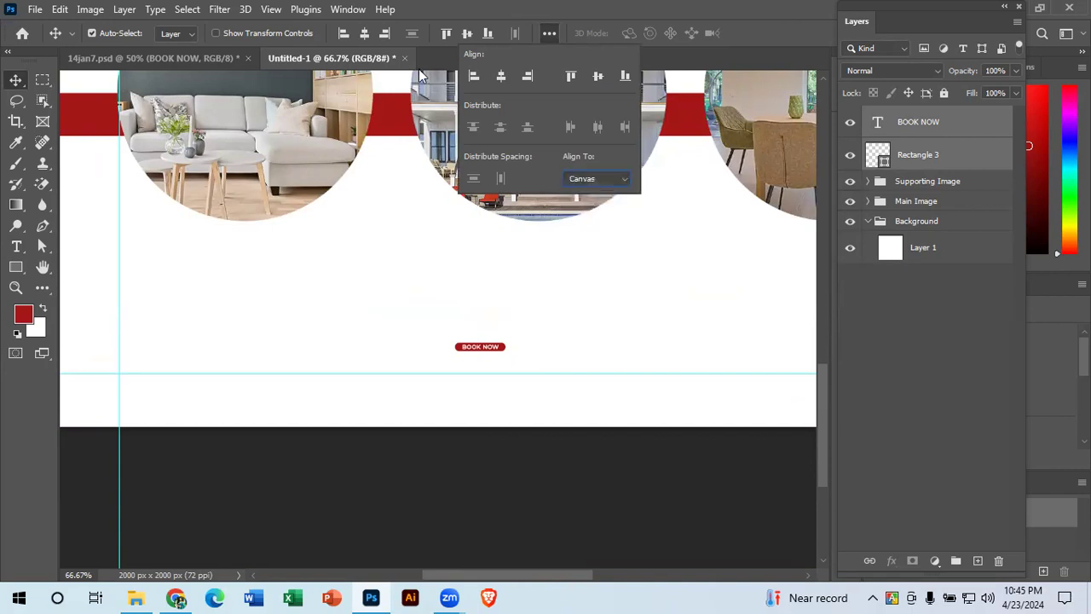
{"action": "left_click", "coordinate": [364, 34]}
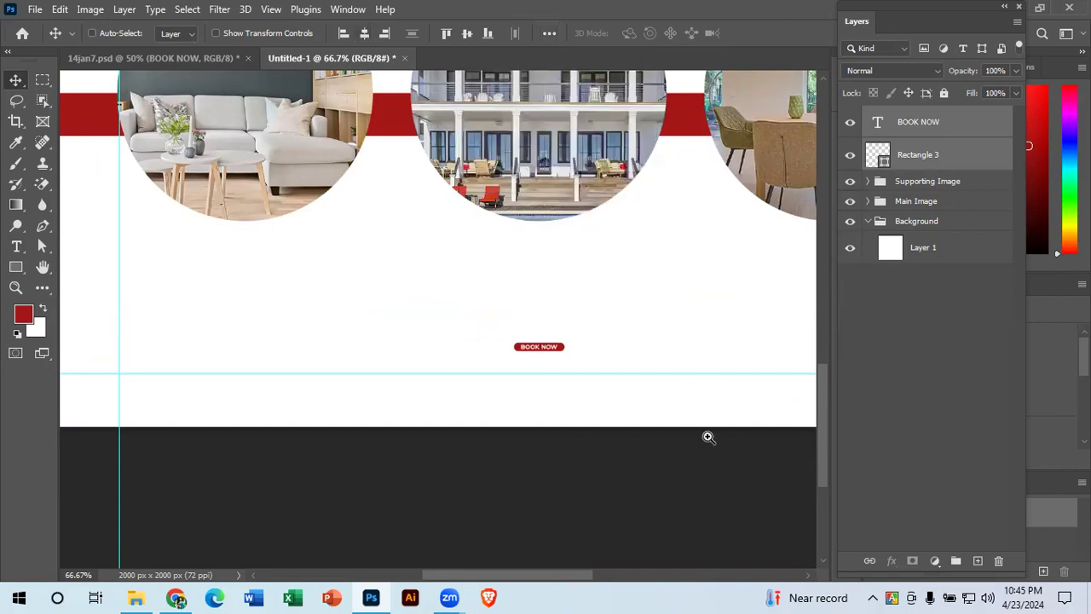
Step: Compare the button with the one in 14jan7.psd and enlarge the BOOK NOW text and its rectangle together
{"action": "left_click_drag", "start_coordinate": [565, 346], "coordinate": [471, 308]}
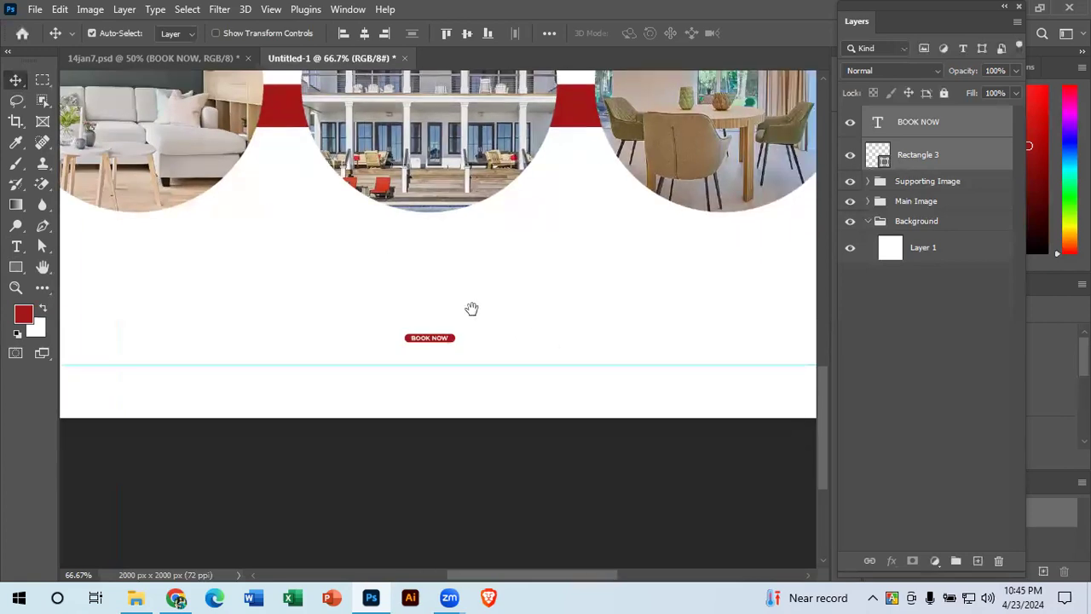
{"action": "left_click", "coordinate": [187, 56]}
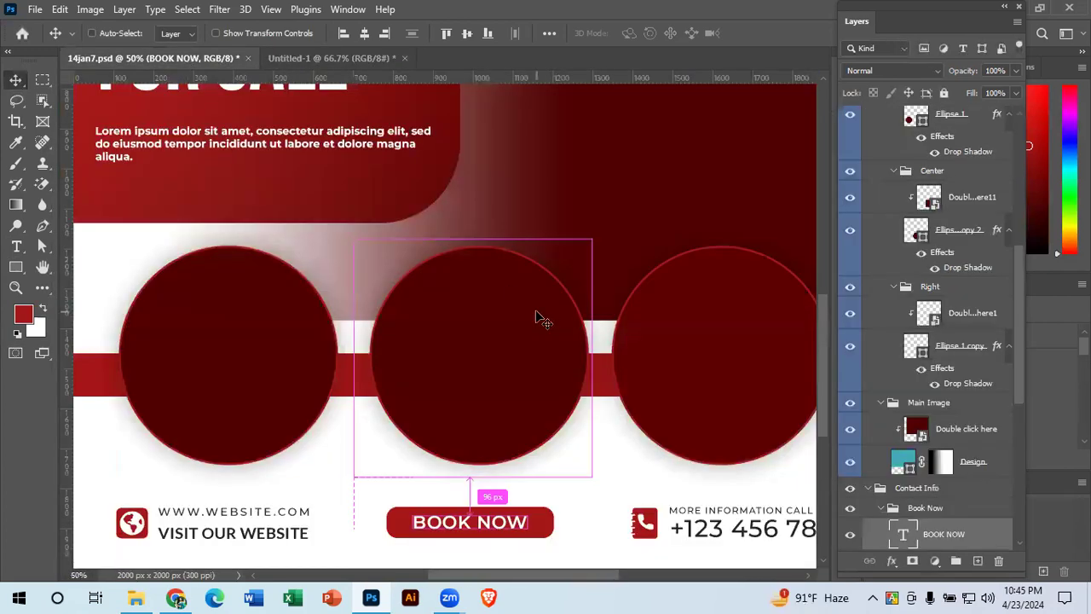
{"action": "key", "text": "ctrl+minus"}
{"action": "key", "text": "ctrl+minus"}
{"action": "key", "text": "ctrl+plus"}
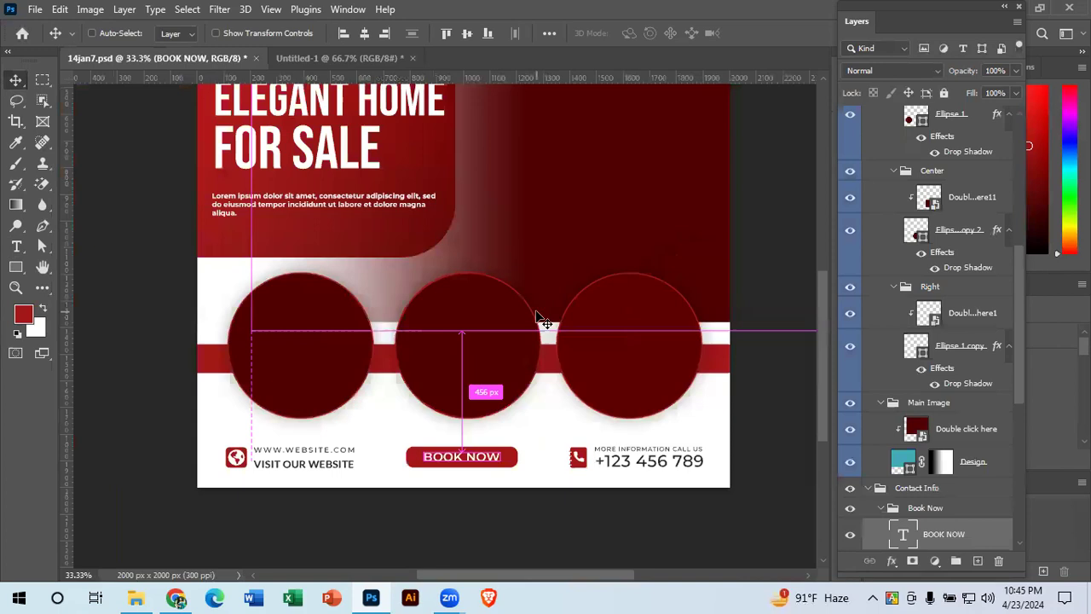
{"action": "left_click", "coordinate": [337, 57]}
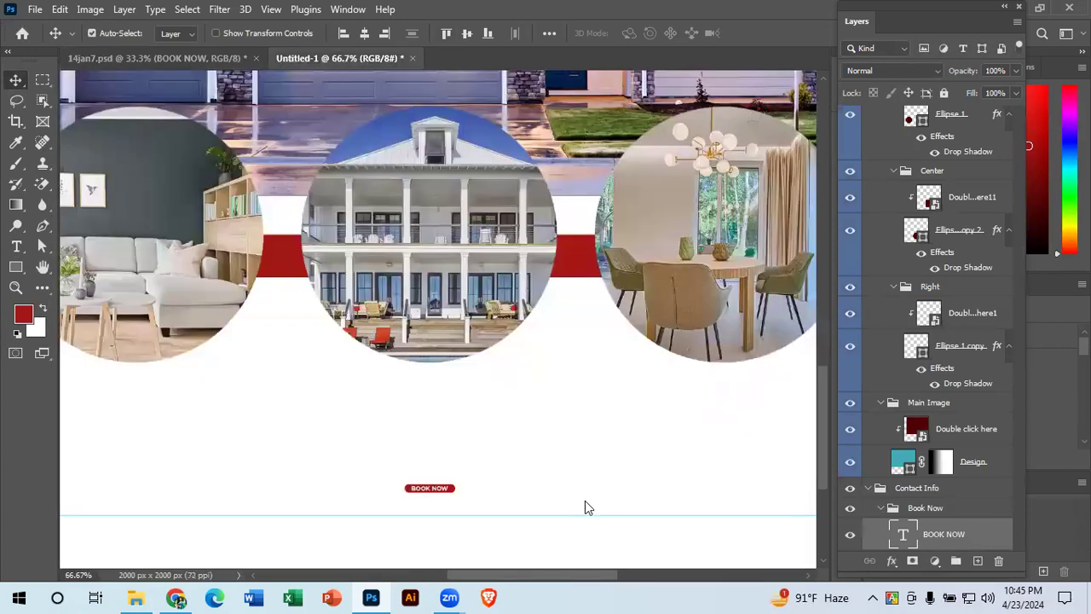
{"action": "scroll", "coordinate": [508, 406], "scroll_direction": "down", "scroll_amount": 2}
{"action": "key", "text": "ctrl+plus"}
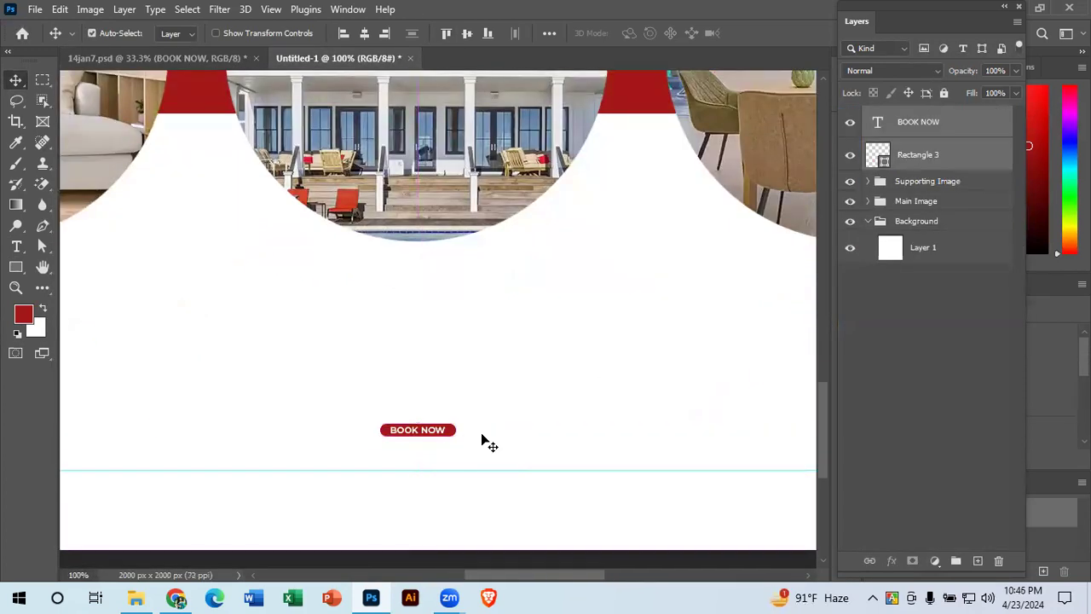
{"action": "key", "text": "ctrl+t"}
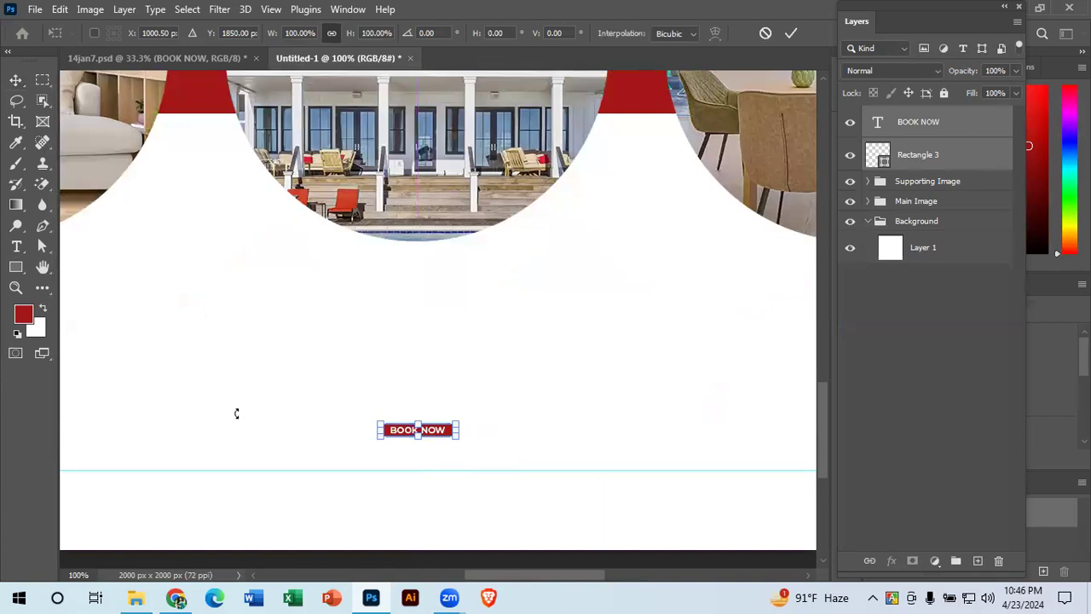
{"action": "left_click_drag", "start_coordinate": [457, 433], "coordinate": [578, 412]}
{"action": "left_click", "coordinate": [790, 34]}
{"action": "mouse_move", "coordinate": [505, 410]}
{"action": "left_mouse_down"}
{"action": "mouse_move", "coordinate": [536, 439]}
{"action": "mouse_move", "coordinate": [537, 409]}
{"action": "mouse_move", "coordinate": [512, 400]}
{"action": "left_mouse_up"}
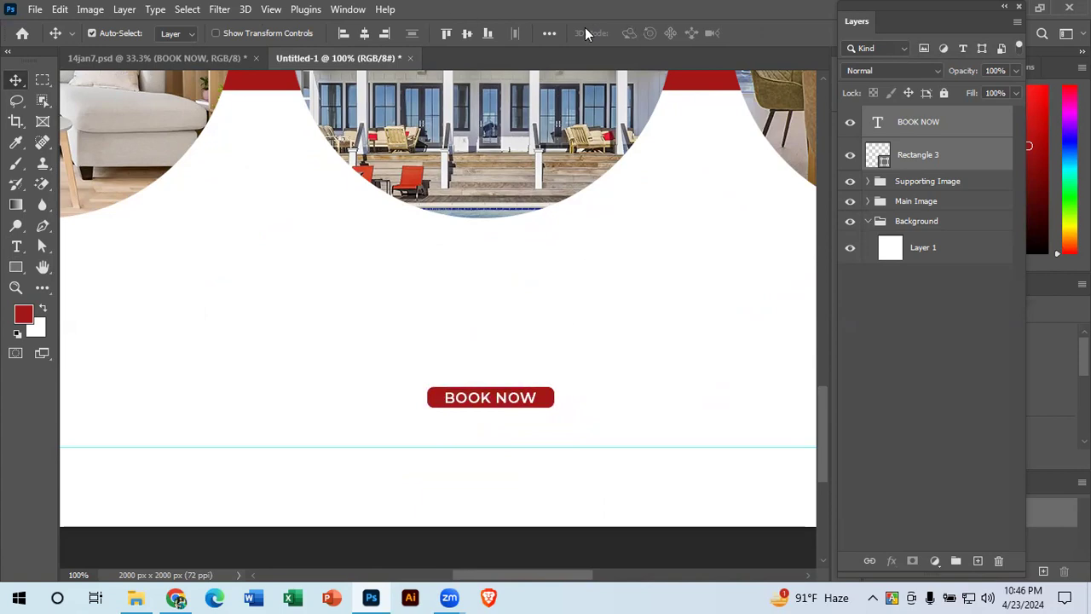
Step: Realign the enlarged BOOK NOW button's horizontal center to the canvas and deselect its layers
{"action": "left_click", "coordinate": [549, 33]}
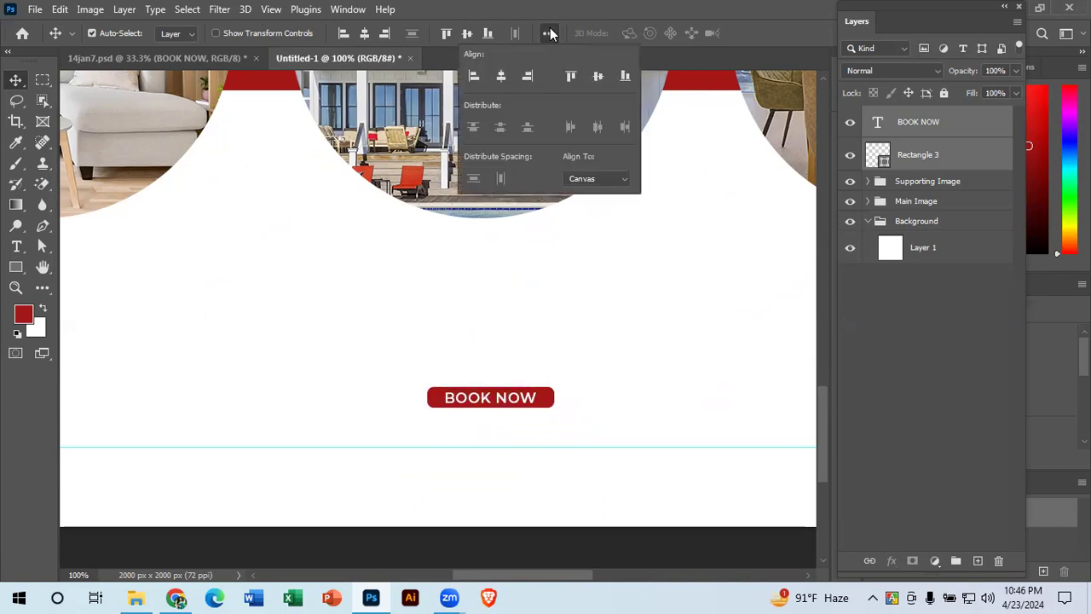
{"action": "left_click", "coordinate": [500, 77]}
{"action": "left_click", "coordinate": [733, 302]}
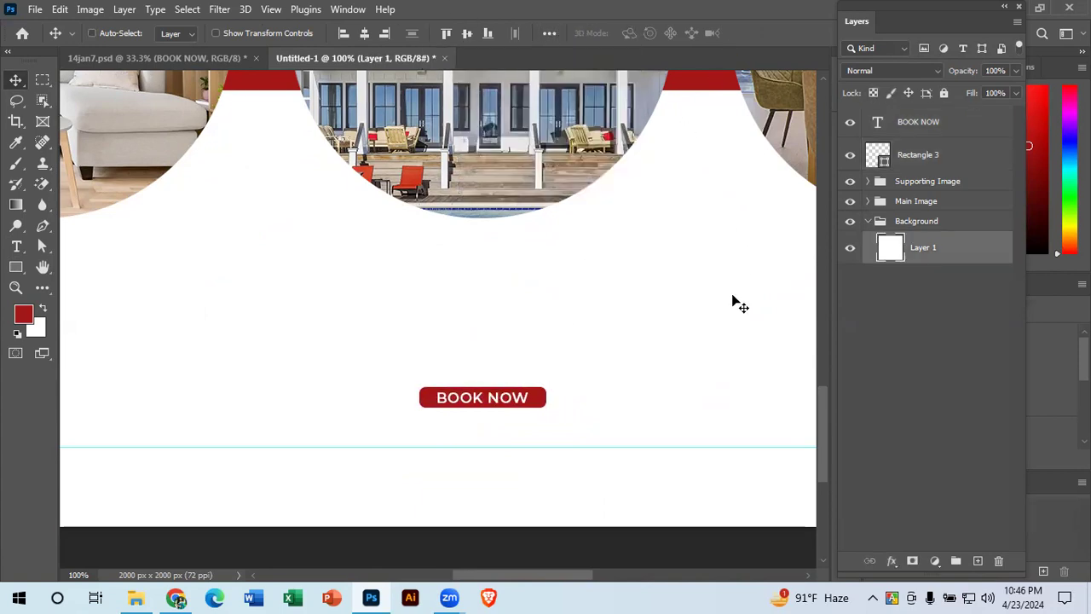
Step: Switch to the 14jan7.psd reference and examine the website contact block beside the BOOK NOW button
{"action": "key", "text": "ctrl+minus"}
{"action": "key", "text": "ctrl+minus"}
{"action": "left_click_drag", "start_coordinate": [431, 245], "coordinate": [518, 264]}
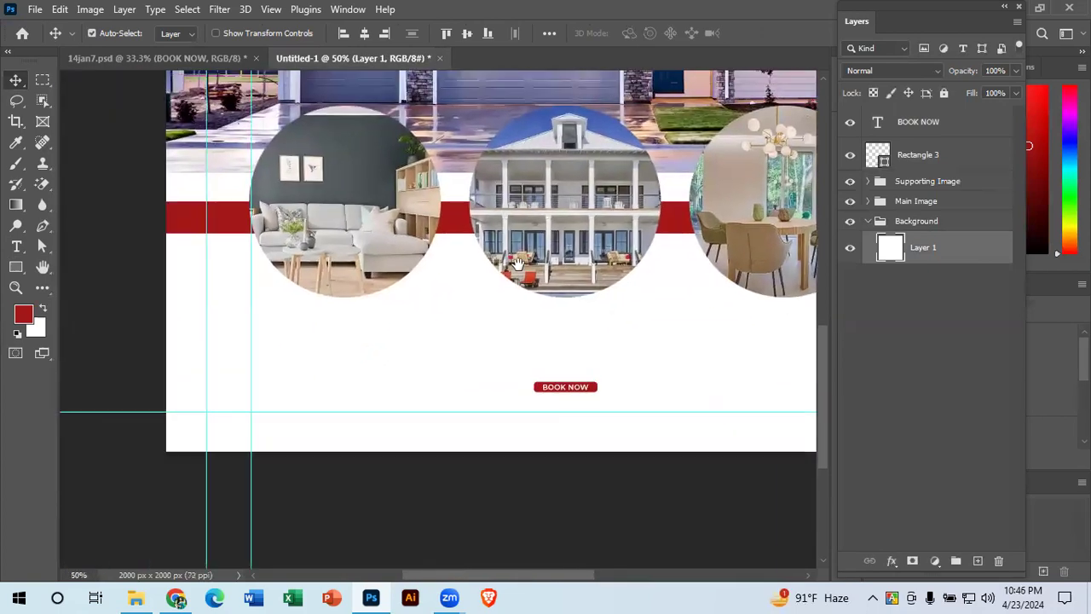
{"action": "left_click", "coordinate": [124, 57]}
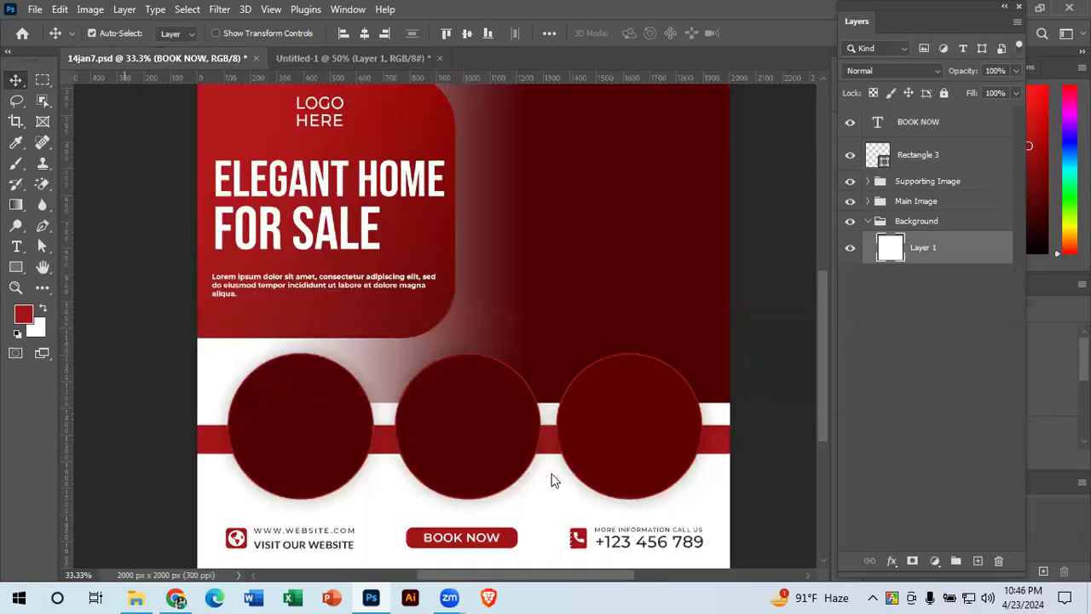
{"action": "left_click", "coordinate": [431, 427], "text": "ctrl"}
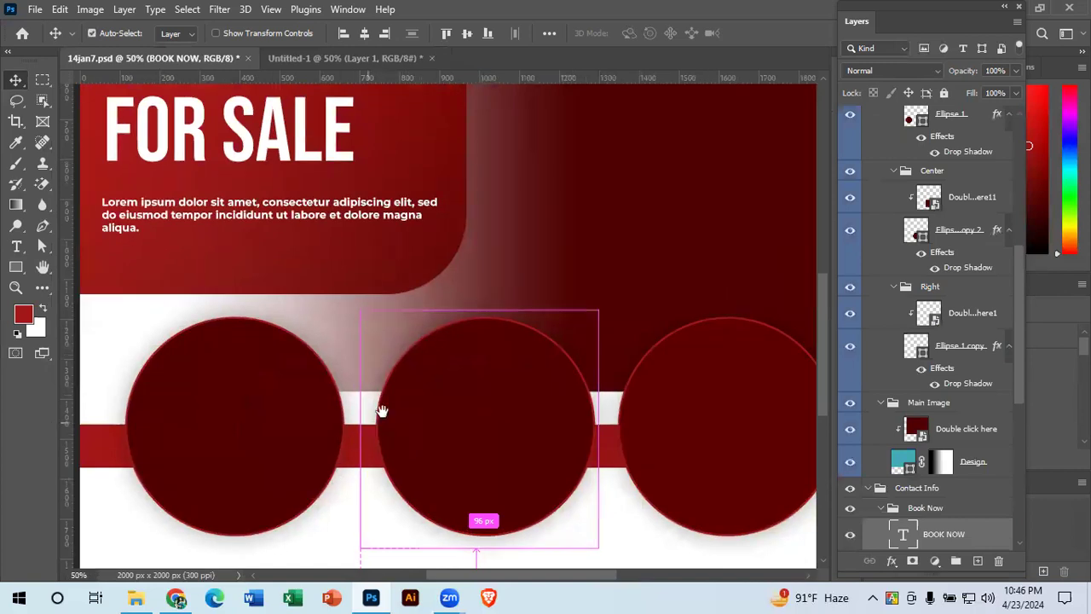
{"action": "left_click_drag", "start_coordinate": [380, 409], "coordinate": [543, 249]}
{"action": "left_click", "coordinate": [474, 451], "text": "ctrl"}
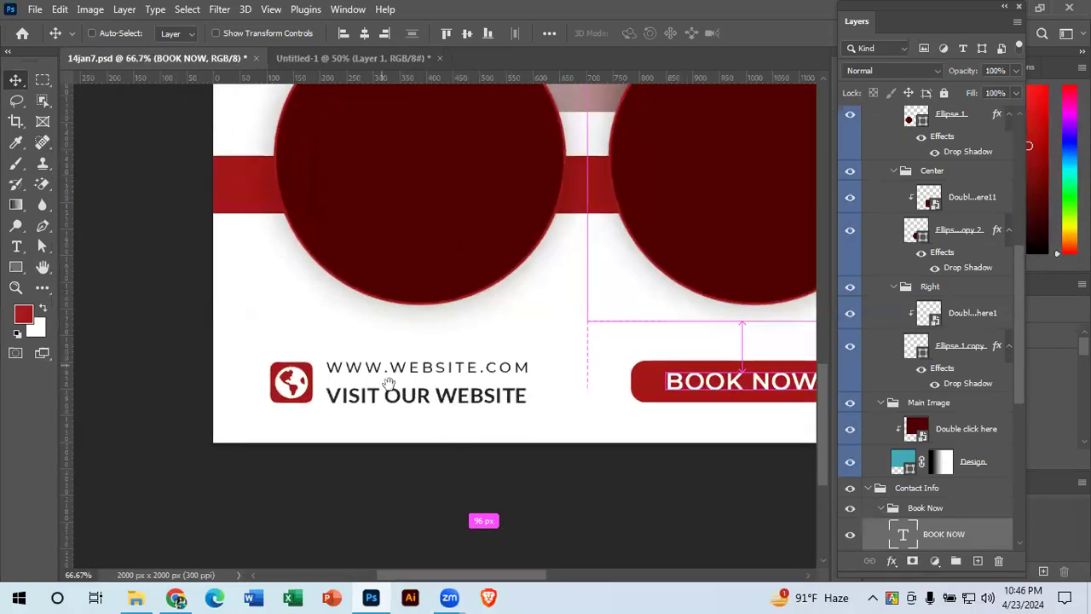
{"action": "left_click_drag", "start_coordinate": [457, 396], "coordinate": [406, 307]}
{"action": "left_click_drag", "start_coordinate": [467, 327], "coordinate": [277, 395]}
{"action": "left_click_drag", "start_coordinate": [528, 384], "coordinate": [261, 406]}
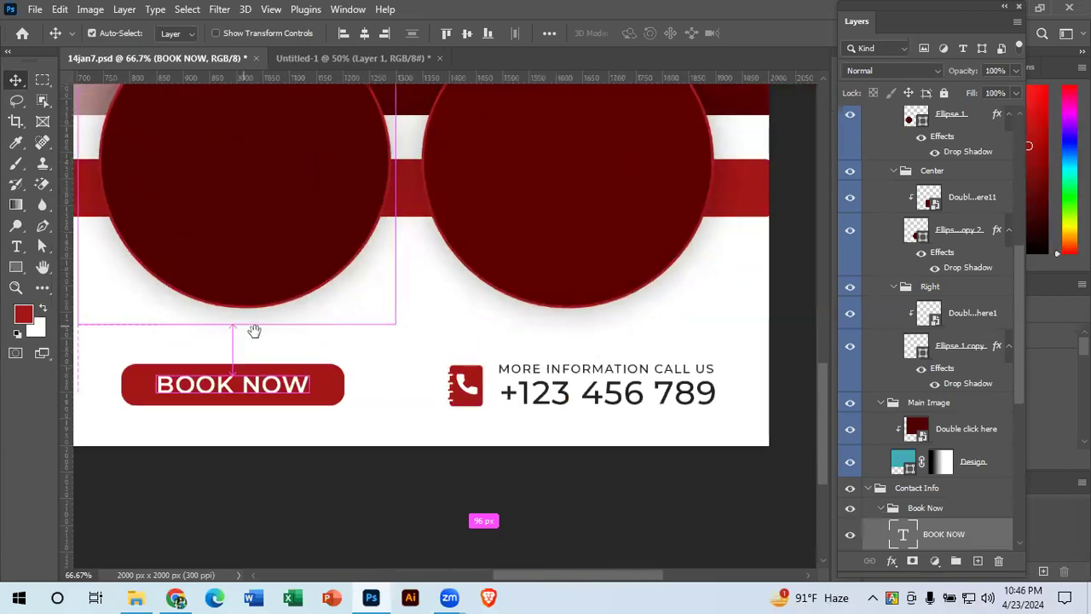
{"action": "left_click_drag", "start_coordinate": [255, 332], "coordinate": [610, 316]}
{"action": "left_click", "coordinate": [281, 358]}
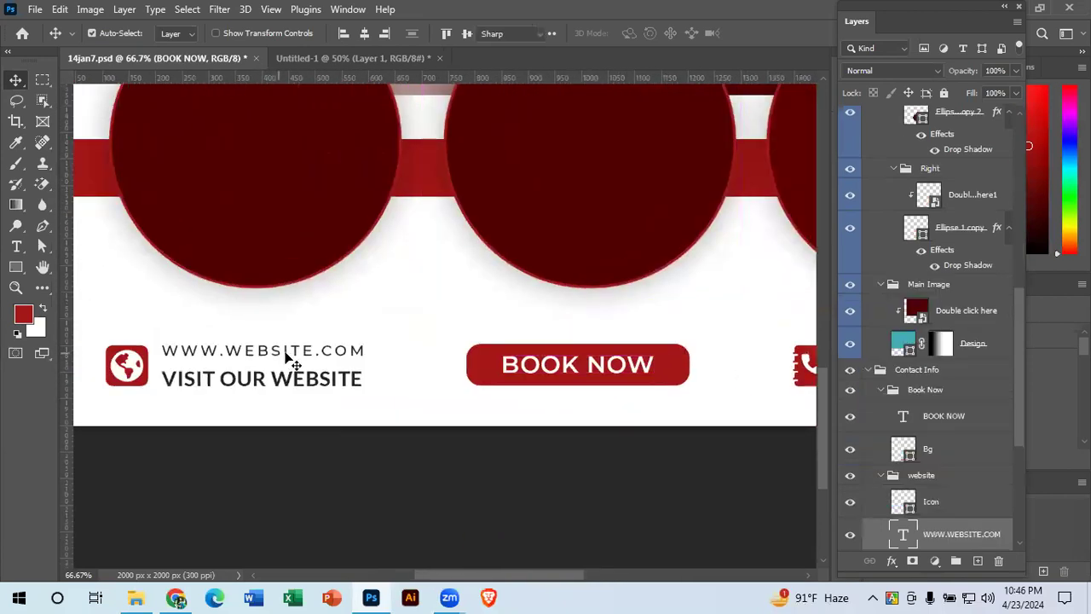
{"action": "double_click", "coordinate": [284, 352]}
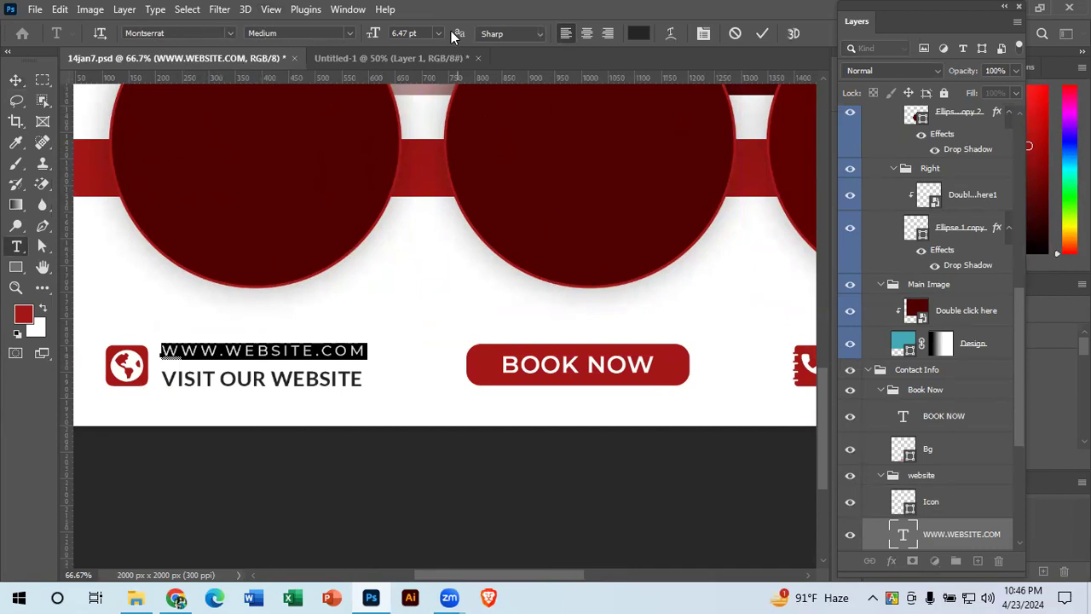
{"action": "left_click", "coordinate": [763, 35]}
Step: Switch to Untitled-1 and check the font and size of the BOOK NOW text for comparison
{"action": "left_click", "coordinate": [386, 59]}
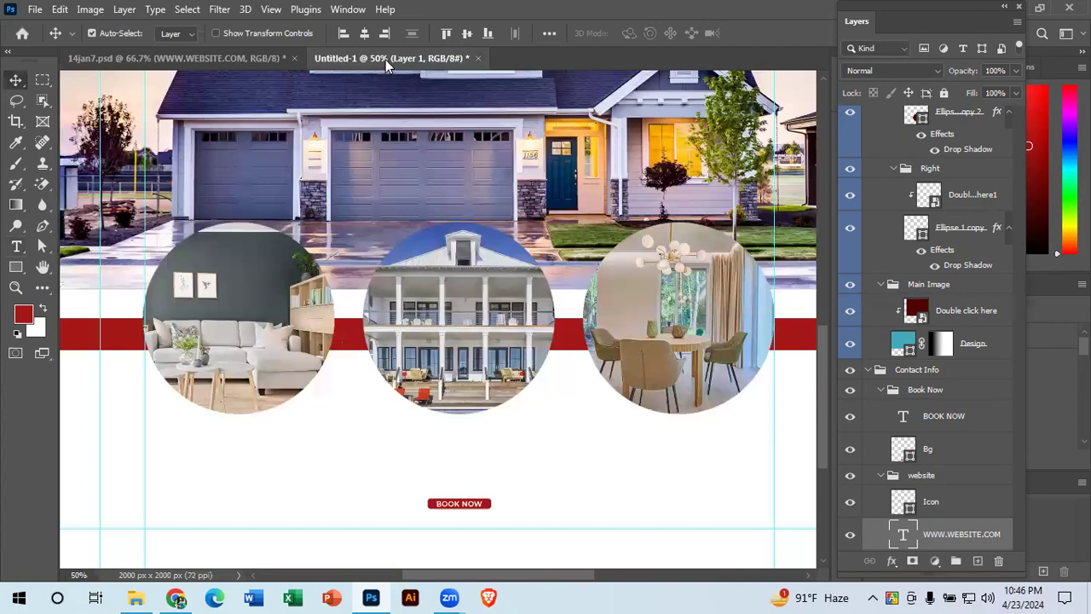
{"action": "left_click", "coordinate": [467, 504]}
{"action": "double_click", "coordinate": [461, 505]}
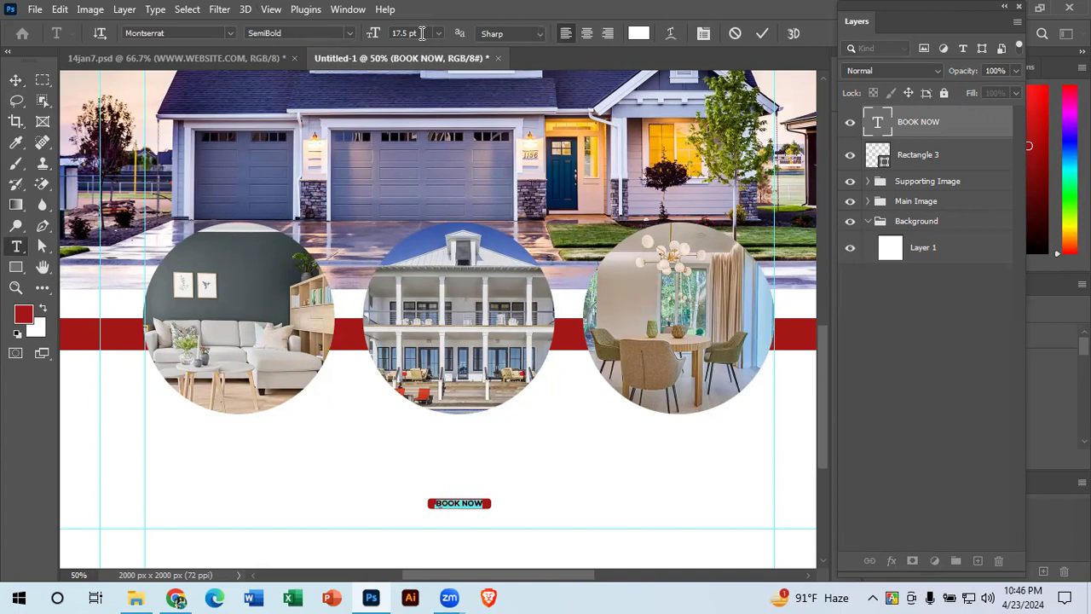
{"action": "left_click", "coordinate": [761, 33]}
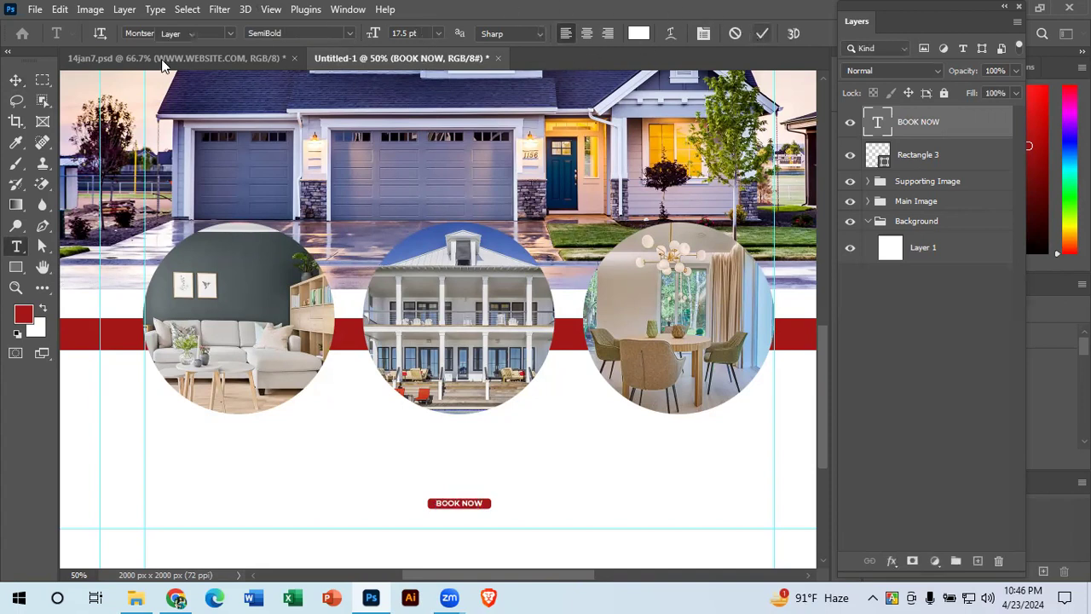
{"action": "key", "text": "v"}
{"action": "left_click", "coordinate": [171, 59]}
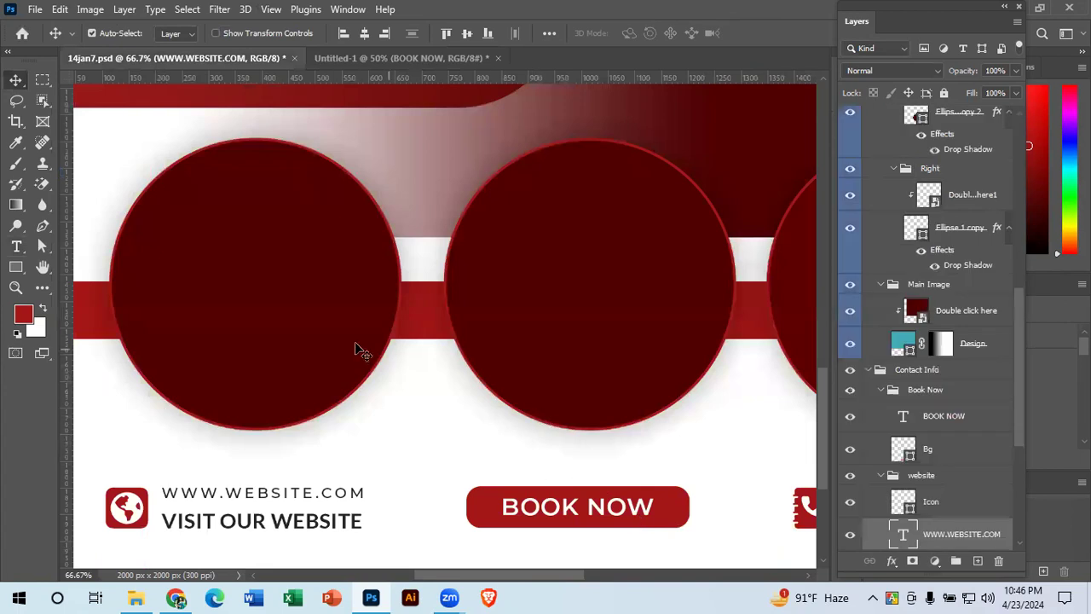
{"action": "scroll", "coordinate": [378, 416], "scroll_direction": "down", "scroll_amount": 1}
{"action": "left_click_drag", "start_coordinate": [447, 470], "coordinate": [438, 352]}
{"action": "left_click_drag", "start_coordinate": [415, 394], "coordinate": [544, 412]}
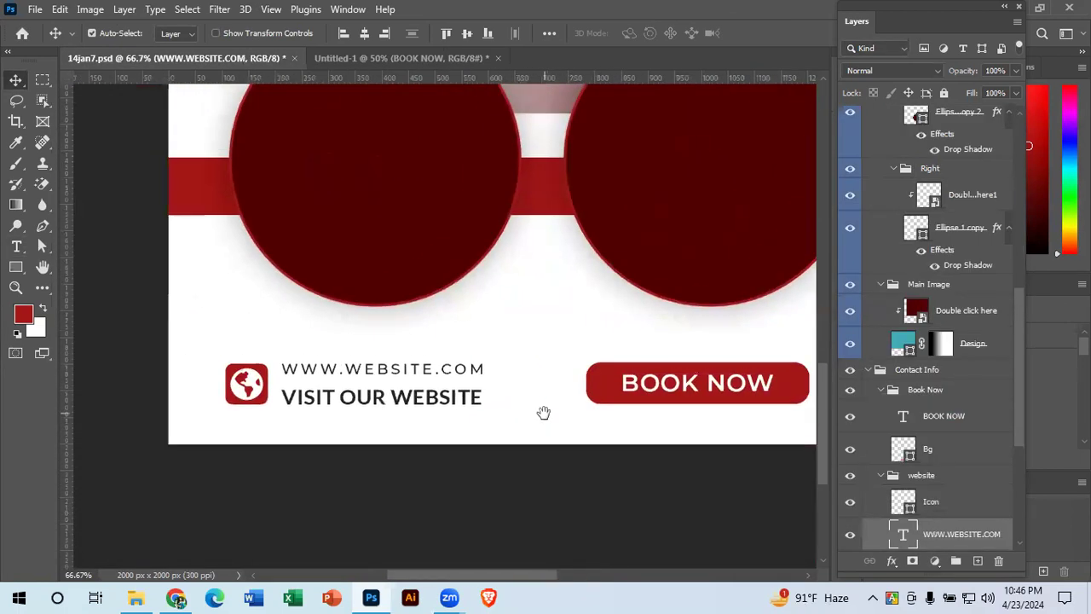
{"action": "left_click_drag", "start_coordinate": [657, 375], "coordinate": [581, 381]}
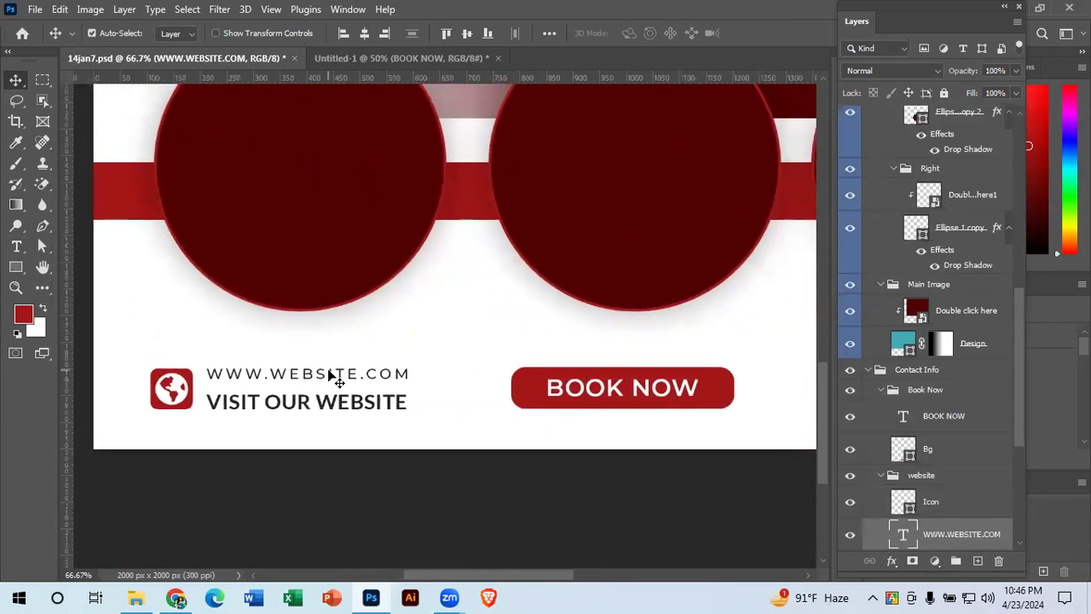
{"action": "double_click", "coordinate": [229, 378]}
{"action": "key", "text": "ctrl+c"}
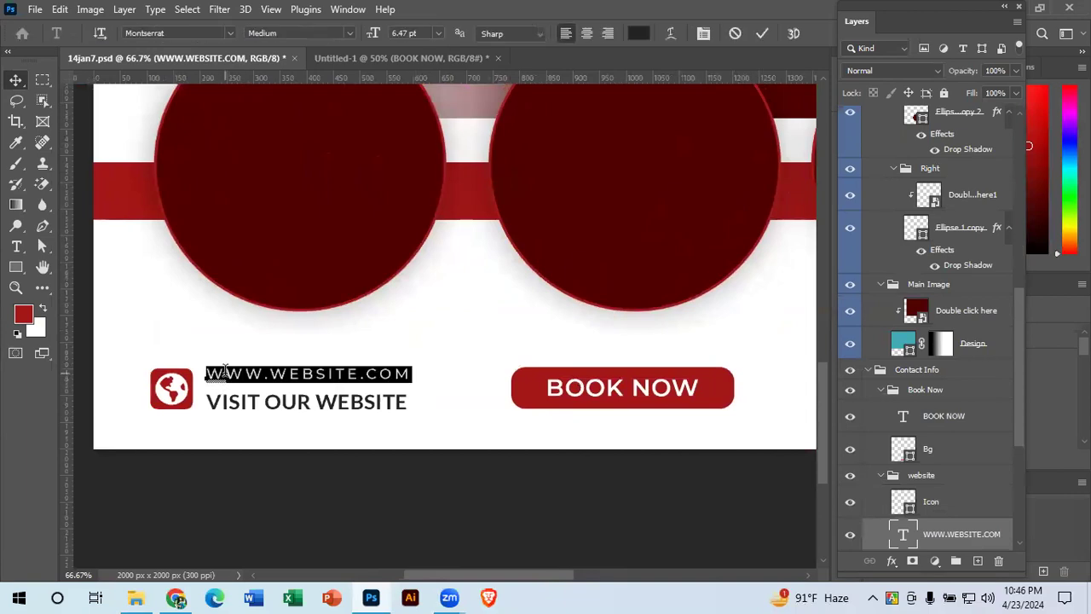
{"action": "left_click", "coordinate": [763, 33]}
{"action": "key", "text": "v"}
{"action": "left_click", "coordinate": [338, 59]}
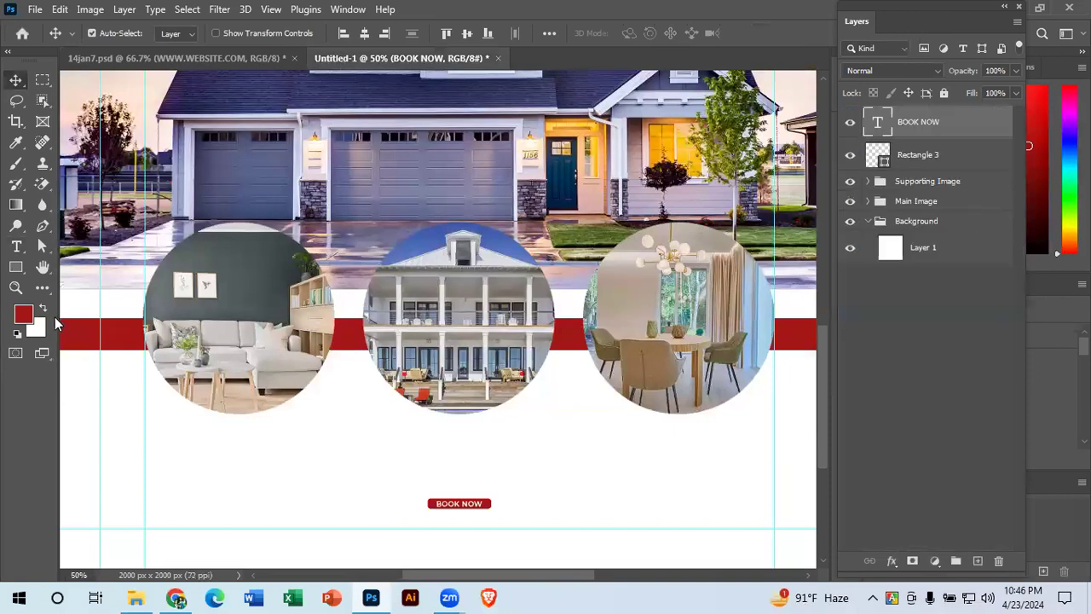
{"action": "key", "text": "t"}
{"action": "left_click", "coordinate": [175, 495]}
{"action": "key", "text": "ctrl+v"}
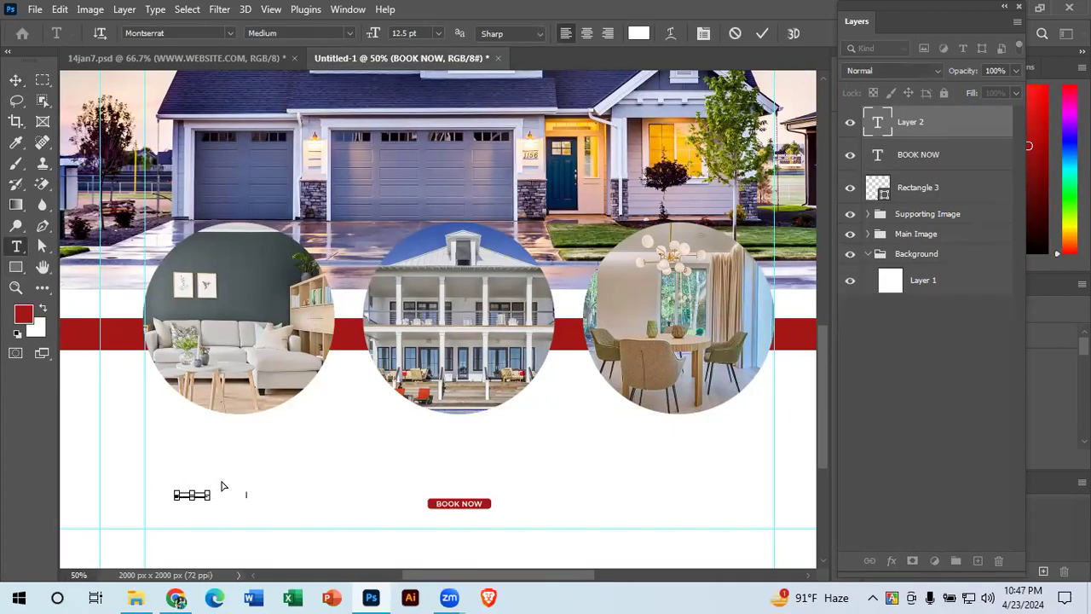
{"action": "left_click", "coordinate": [16, 79]}
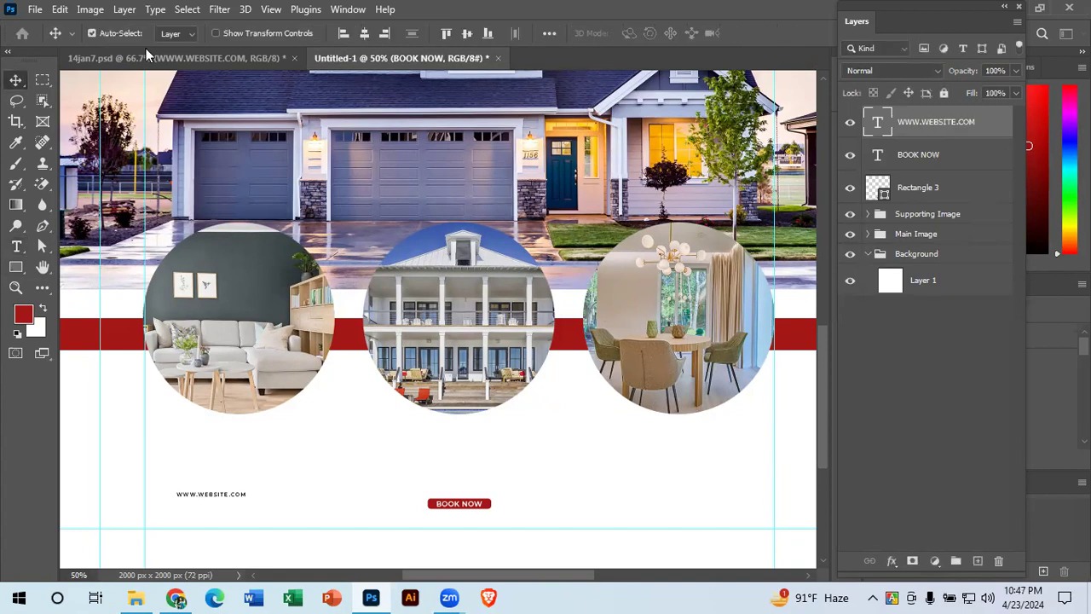
Step: Copy the VISIT OUR WEBSITE text from the contact row of 14jan7.psd
{"action": "key", "text": "ctrl+Tab"}
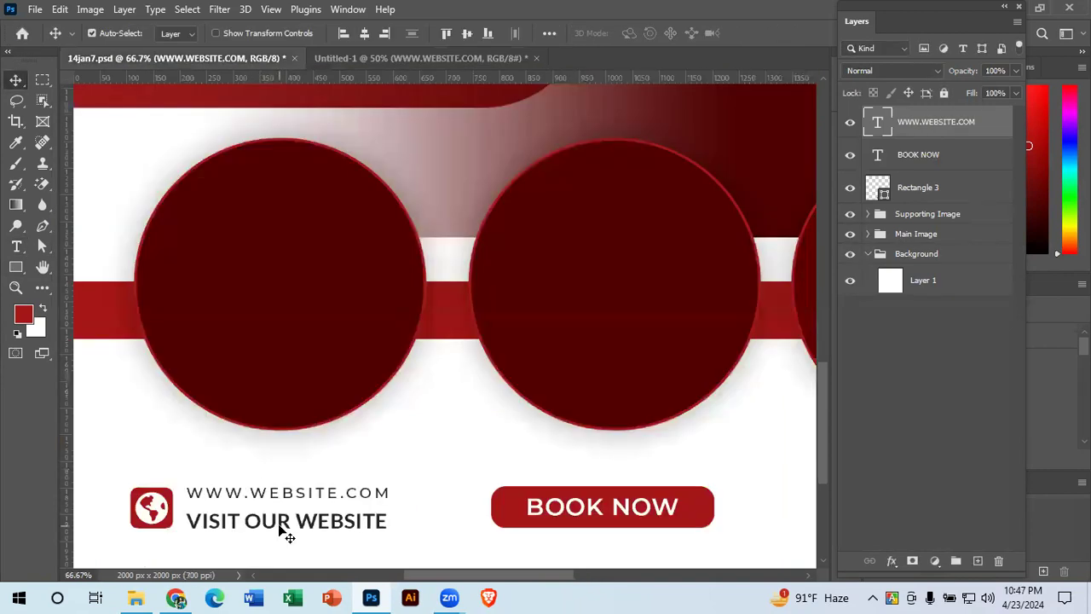
{"action": "double_click", "coordinate": [281, 522]}
{"action": "key", "text": "ctrl+c"}
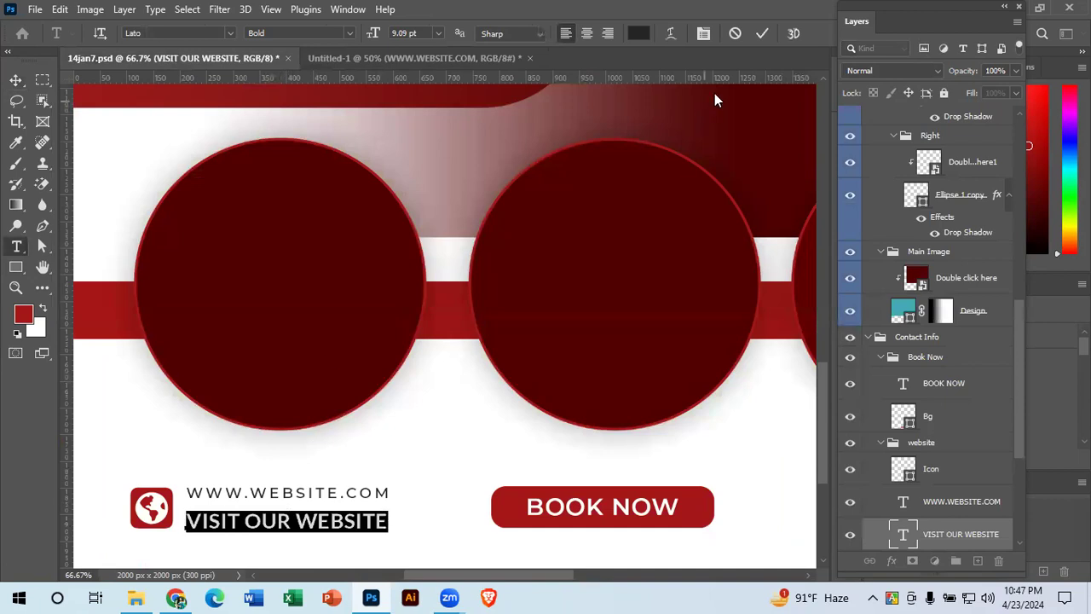
{"action": "left_click", "coordinate": [762, 32]}
{"action": "key", "text": "v"}
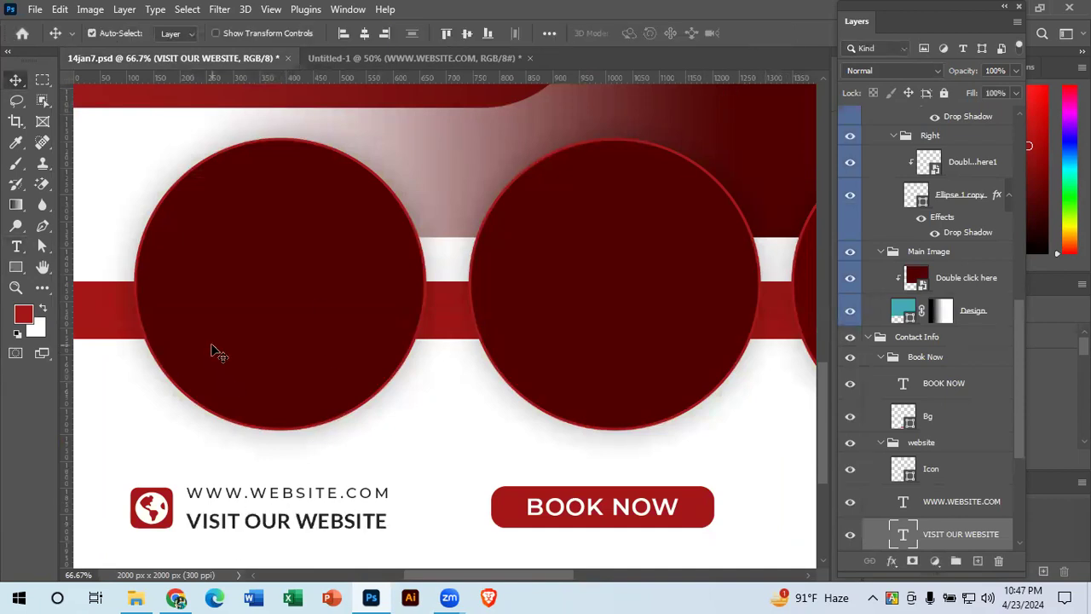
{"action": "left_click", "coordinate": [414, 60]}
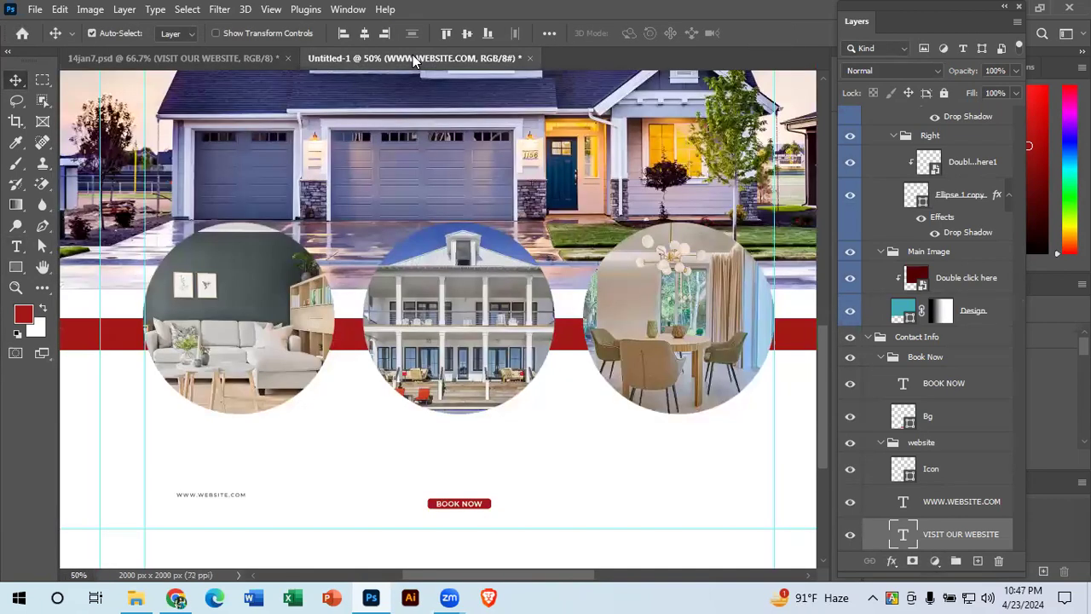
{"action": "left_click", "coordinate": [313, 510], "text": "ctrl"}
{"action": "left_click_drag", "start_coordinate": [259, 486], "coordinate": [475, 345]}
{"action": "double_click", "coordinate": [475, 341]}
{"action": "key", "text": "ctrl+v"}
{"action": "key", "text": "ctrl+Return"}
{"action": "key", "text": "v"}
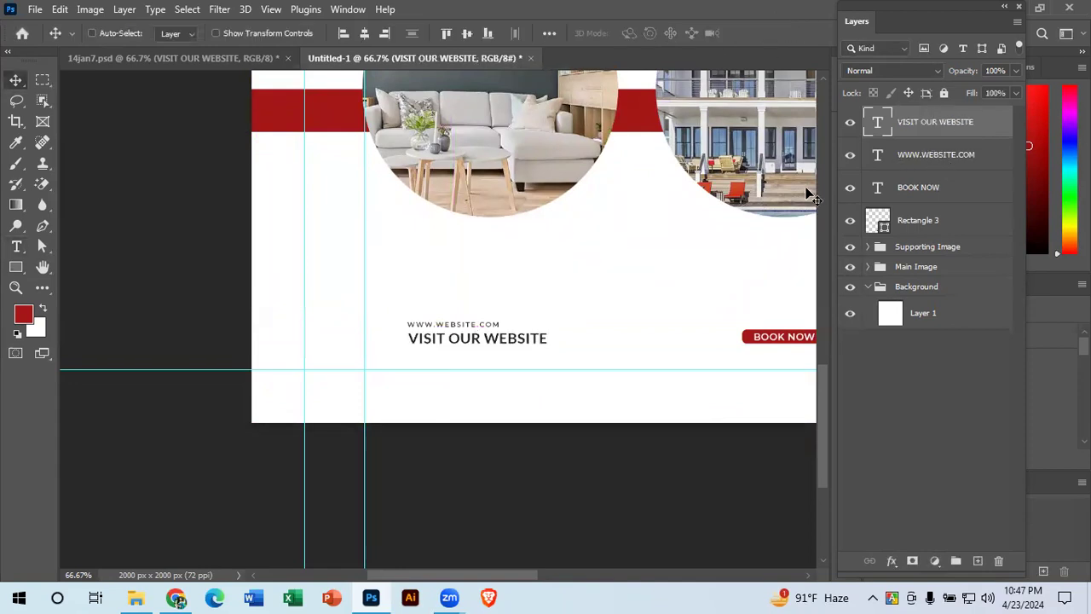
Step: Select both website text layers, set alignment relative to the selection, and align their left edges
{"action": "left_click", "coordinate": [938, 155], "text": "ctrl"}
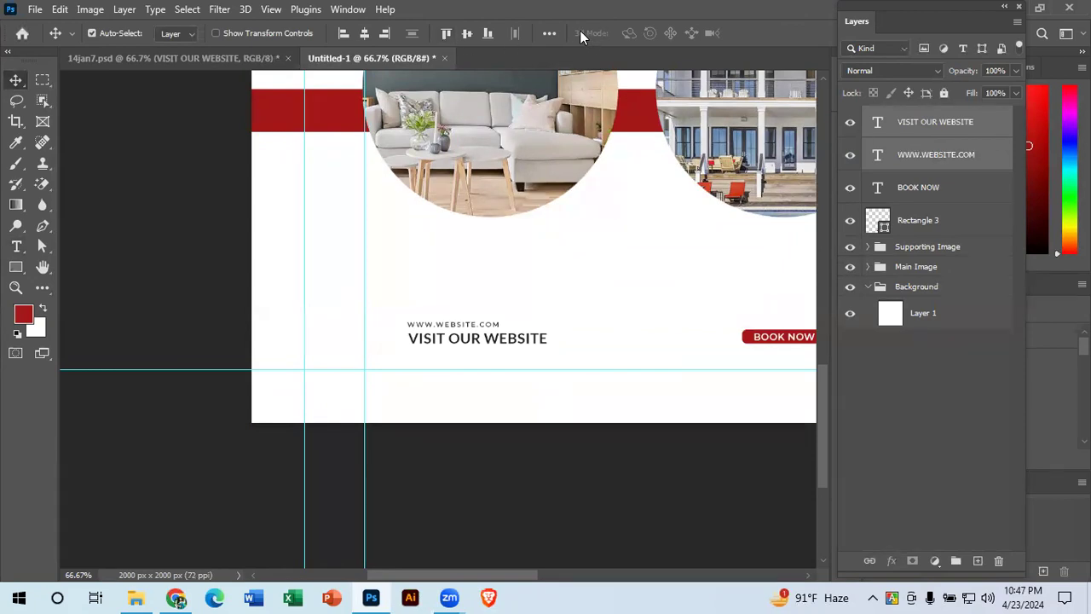
{"action": "left_click", "coordinate": [550, 34]}
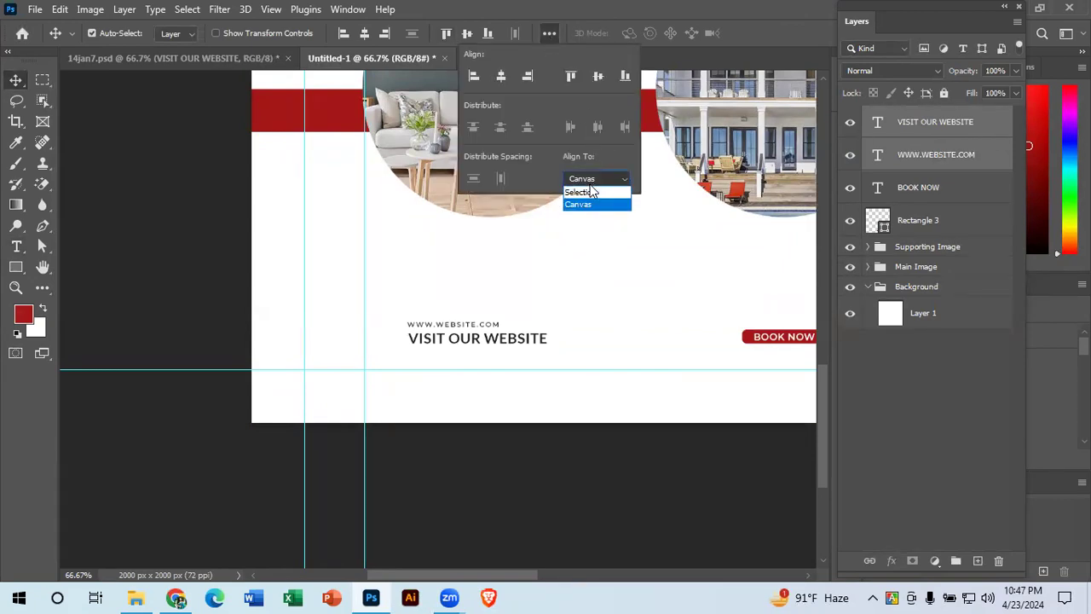
{"action": "left_click", "coordinate": [587, 195]}
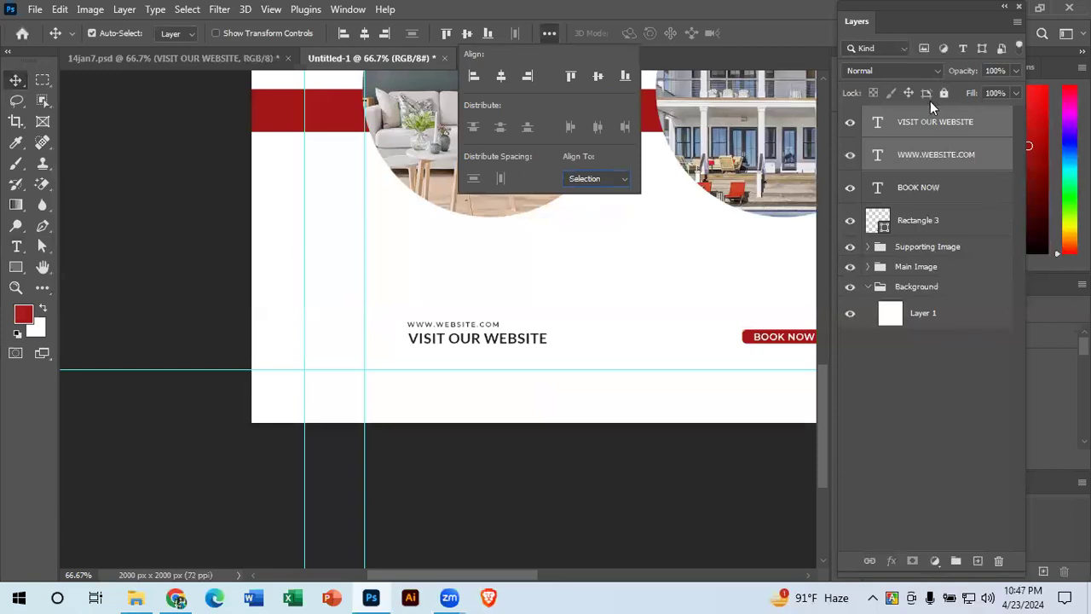
{"action": "left_click", "coordinate": [474, 77]}
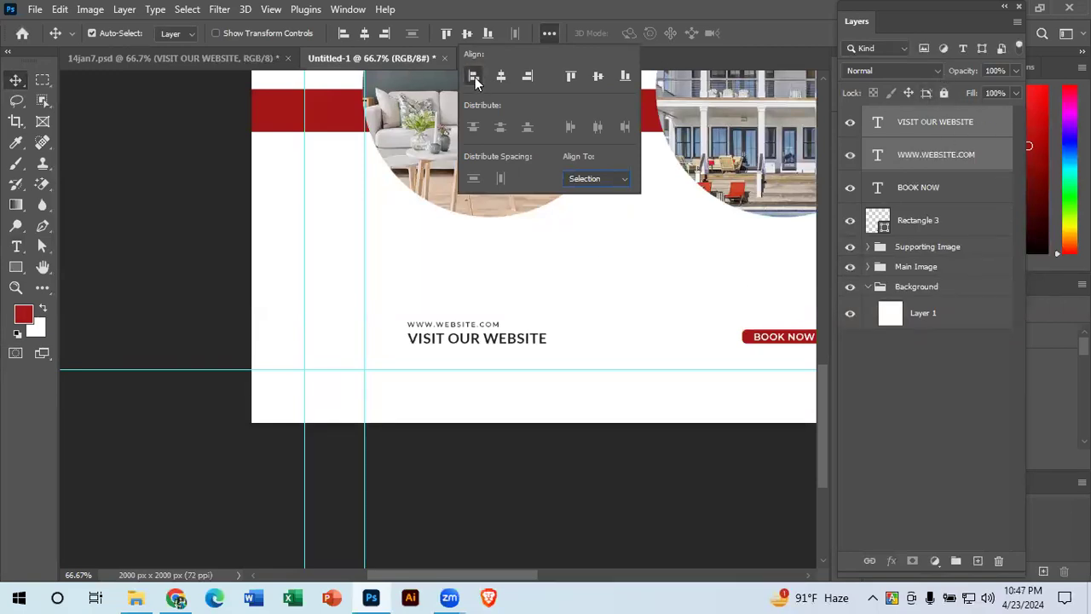
{"action": "left_click_drag", "start_coordinate": [590, 315], "coordinate": [396, 306]}
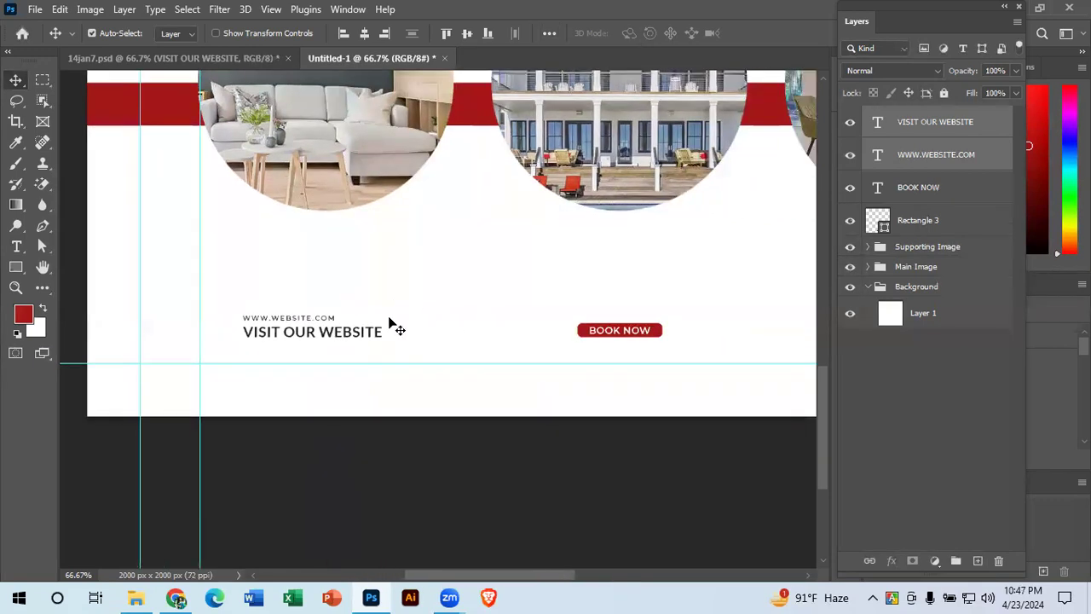
{"action": "key", "text": "ctrl+minus"}
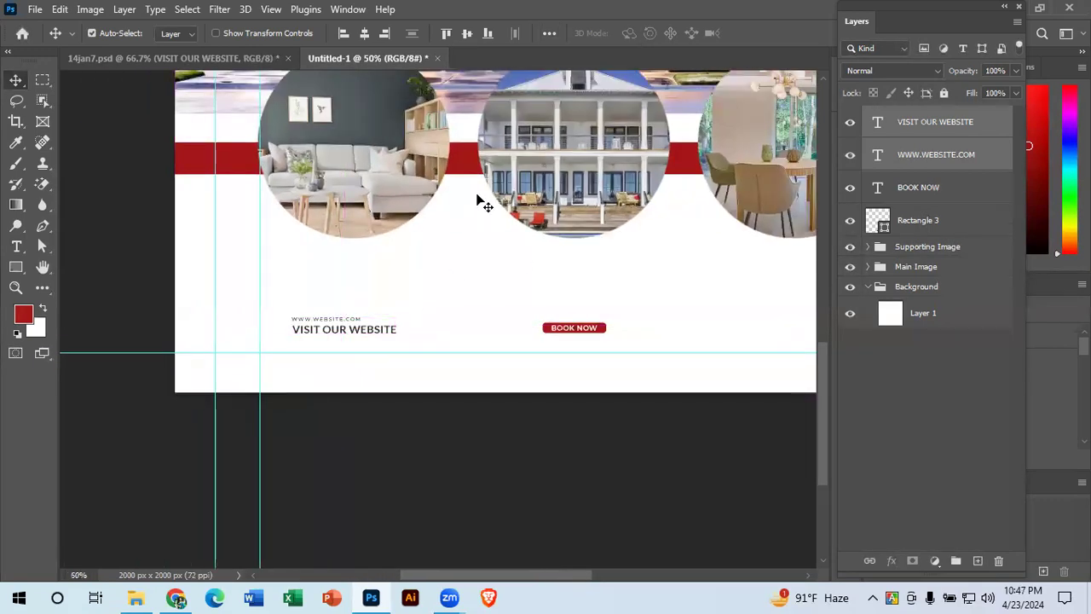
{"action": "left_click_drag", "start_coordinate": [479, 378], "coordinate": [342, 362]}
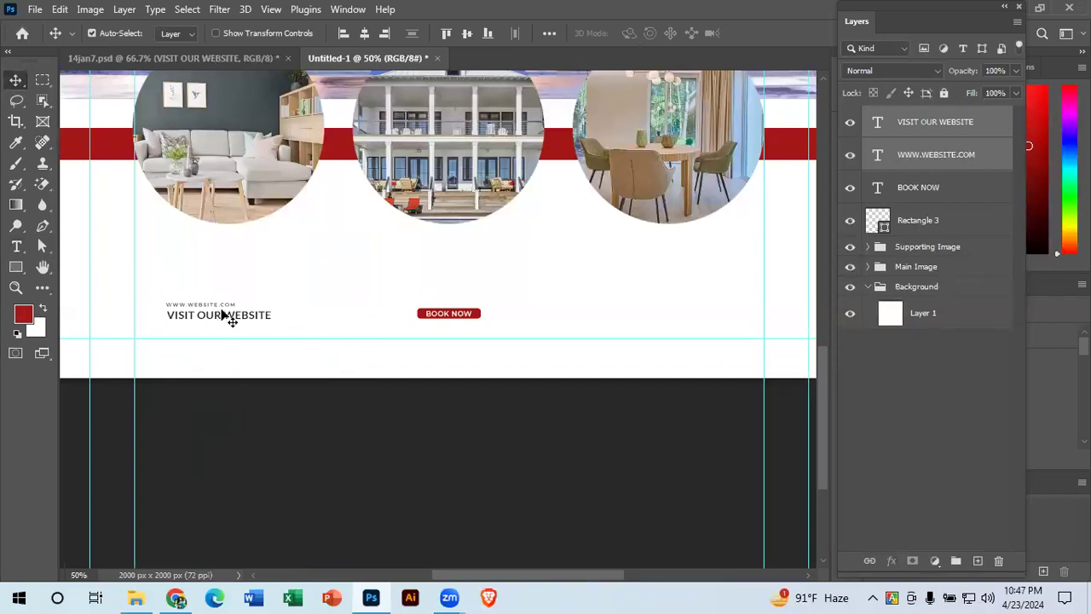
{"action": "left_click_drag", "start_coordinate": [219, 309], "coordinate": [586, 316]}
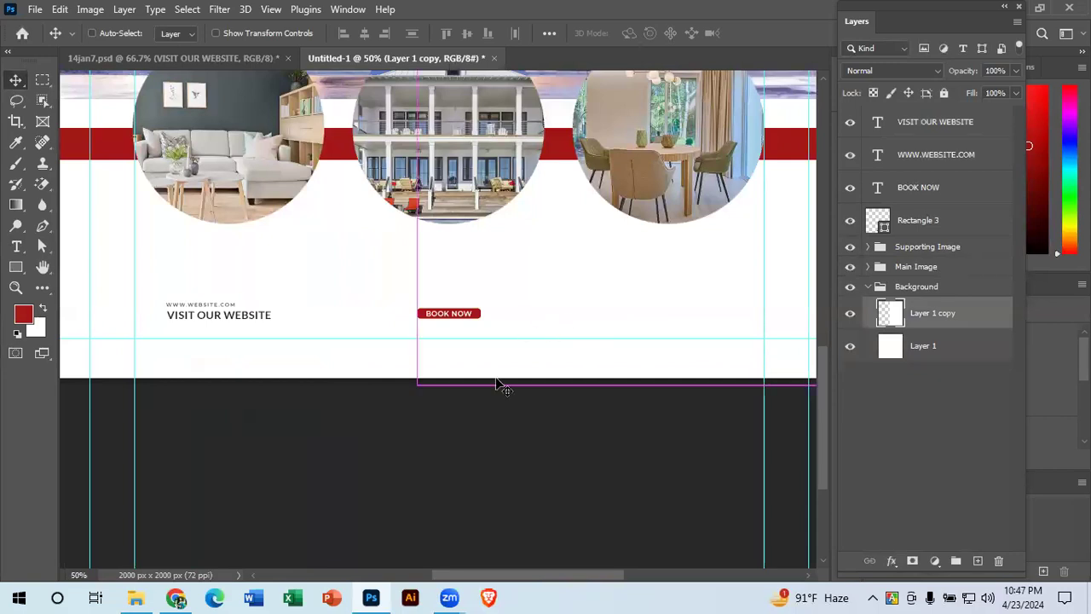
{"action": "key", "text": "ctrl+z"}
{"action": "left_click", "coordinate": [244, 323]}
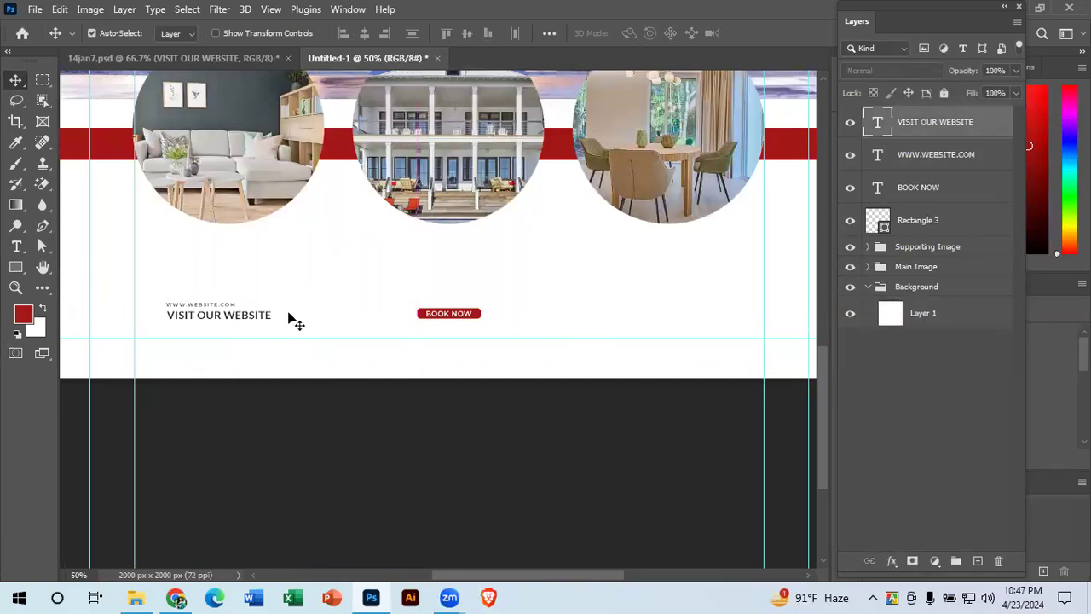
{"action": "left_click", "coordinate": [922, 156], "text": "ctrl"}
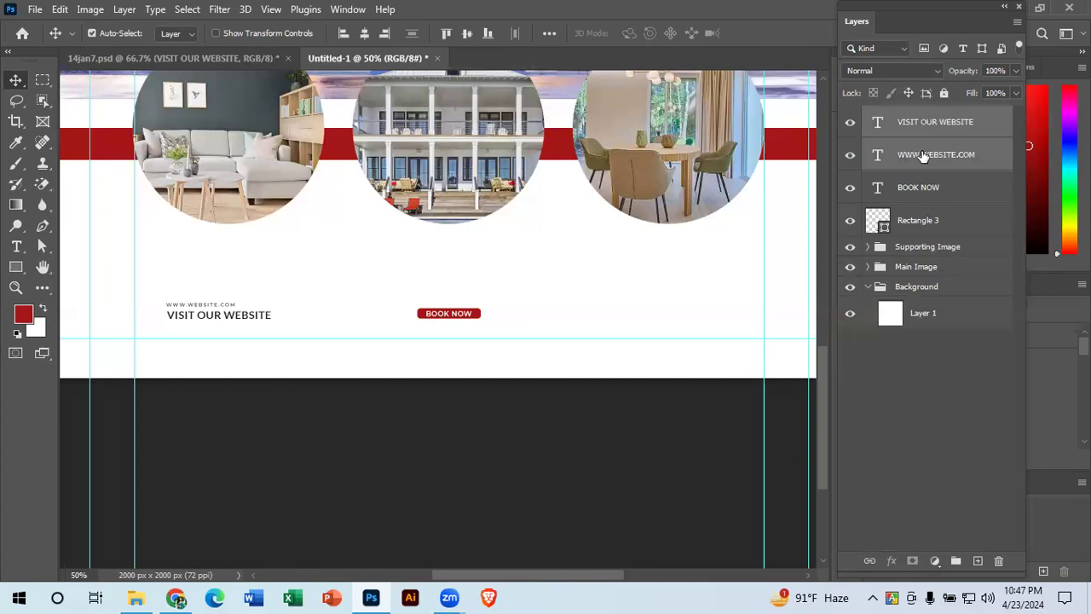
{"action": "left_click_drag", "start_coordinate": [242, 318], "coordinate": [689, 312]}
Step: Copy the MORE INFORMATION CALL US text from the phone block of 14jan7.psd
{"action": "left_click", "coordinate": [166, 54]}
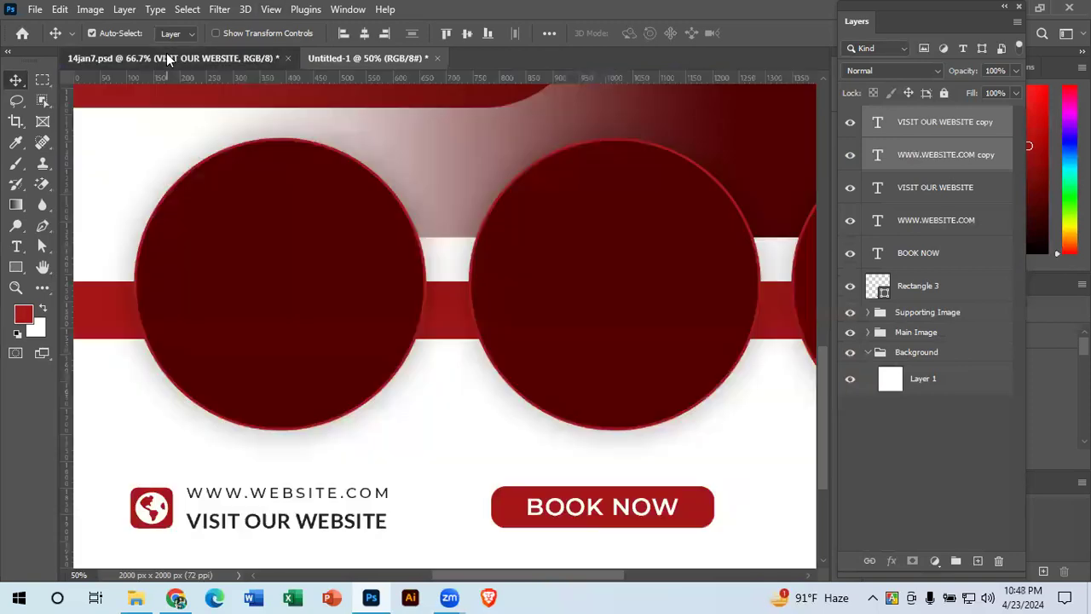
{"action": "left_click_drag", "start_coordinate": [749, 490], "coordinate": [376, 136]}
{"action": "left_click_drag", "start_coordinate": [553, 215], "coordinate": [346, 317]}
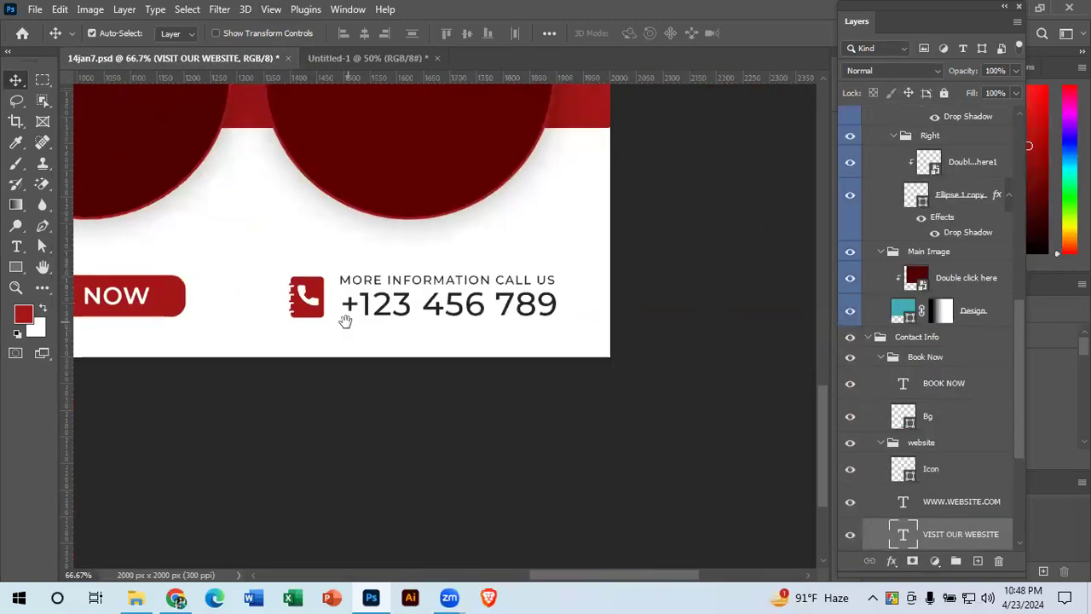
{"action": "left_click", "coordinate": [450, 287]}
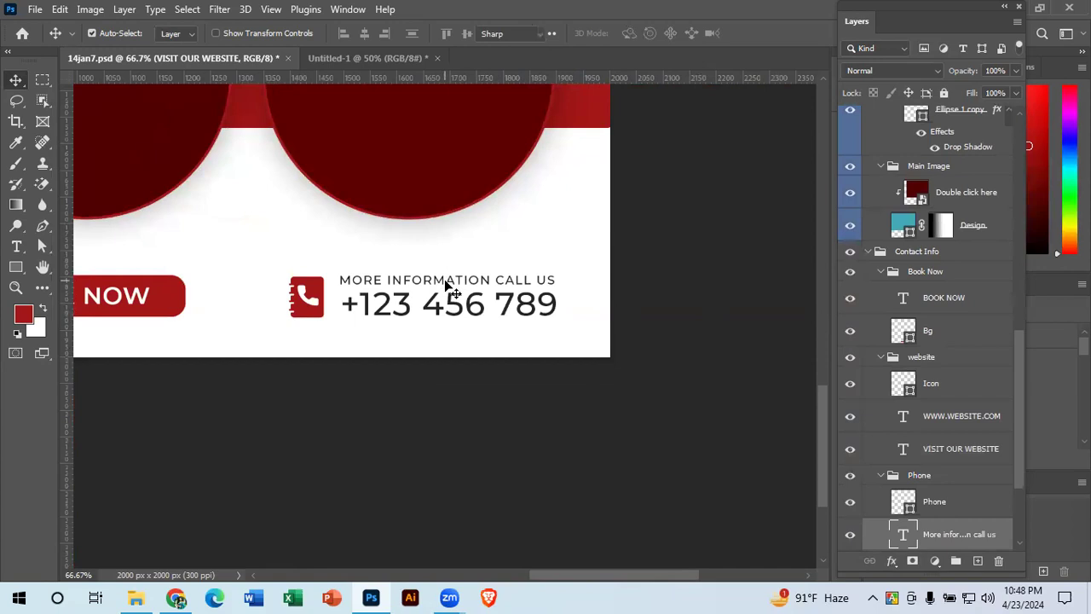
{"action": "double_click", "coordinate": [447, 287]}
{"action": "key", "text": "ctrl+c"}
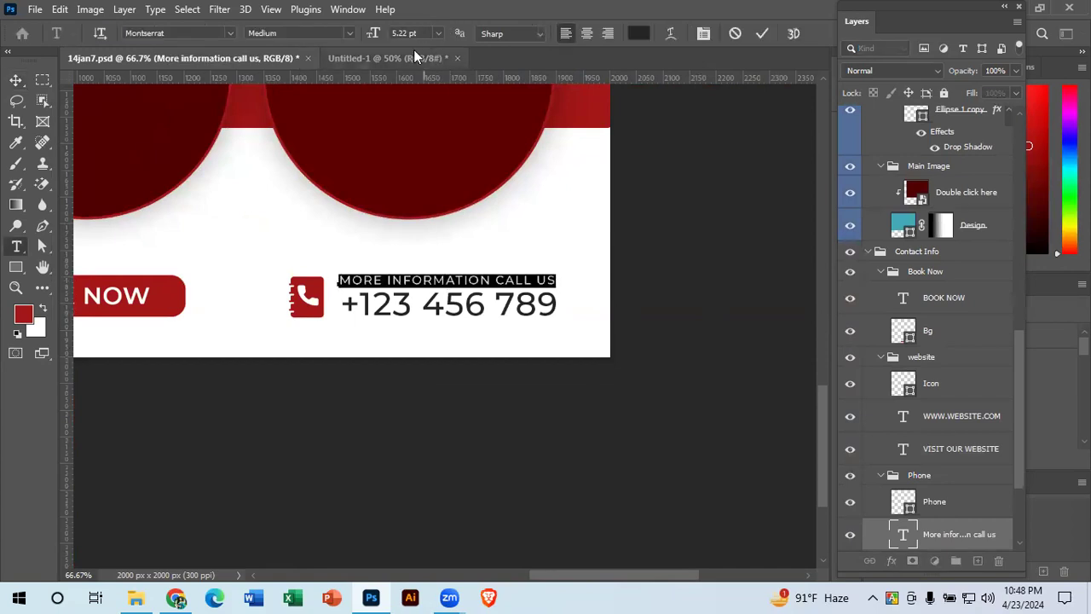
{"action": "left_click", "coordinate": [413, 51]}
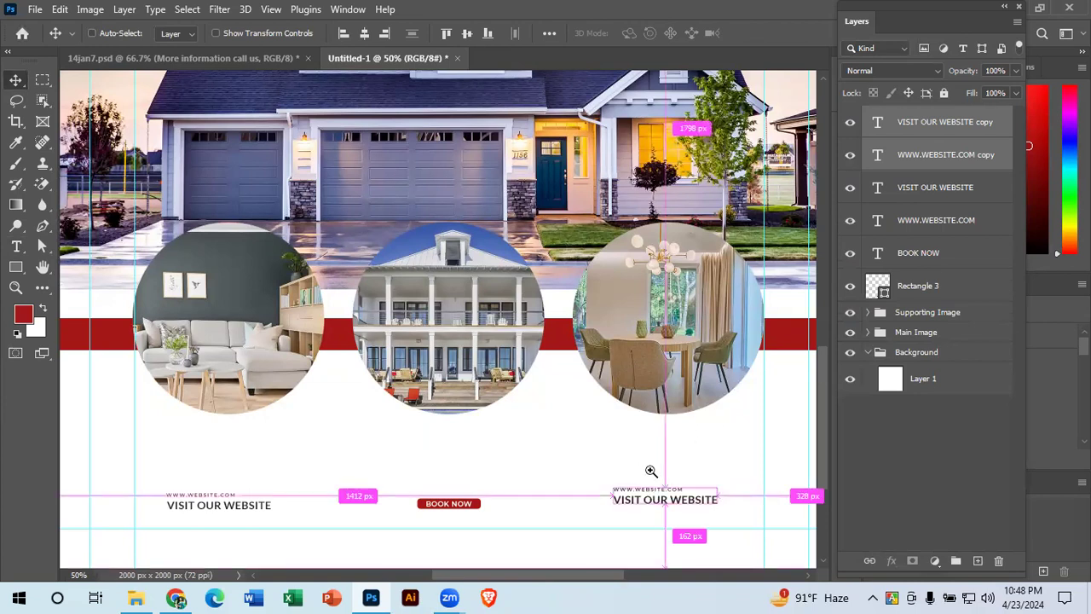
{"action": "left_click", "coordinate": [652, 472], "text": "ctrl"}
{"action": "left_click_drag", "start_coordinate": [648, 498], "coordinate": [522, 364]}
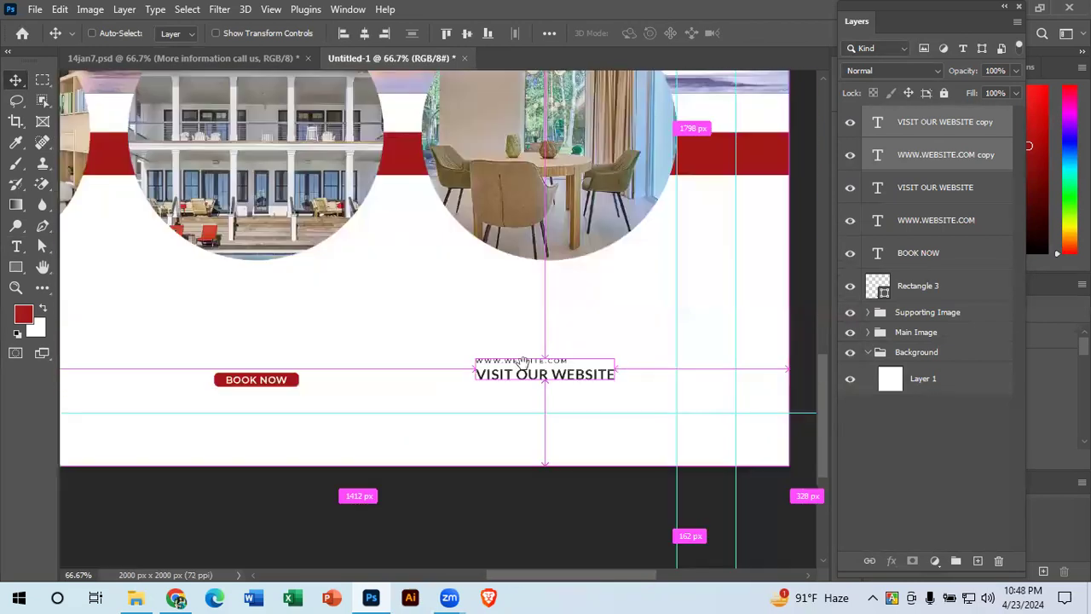
{"action": "left_click", "coordinate": [948, 128]}
{"action": "left_click", "coordinate": [530, 363]}
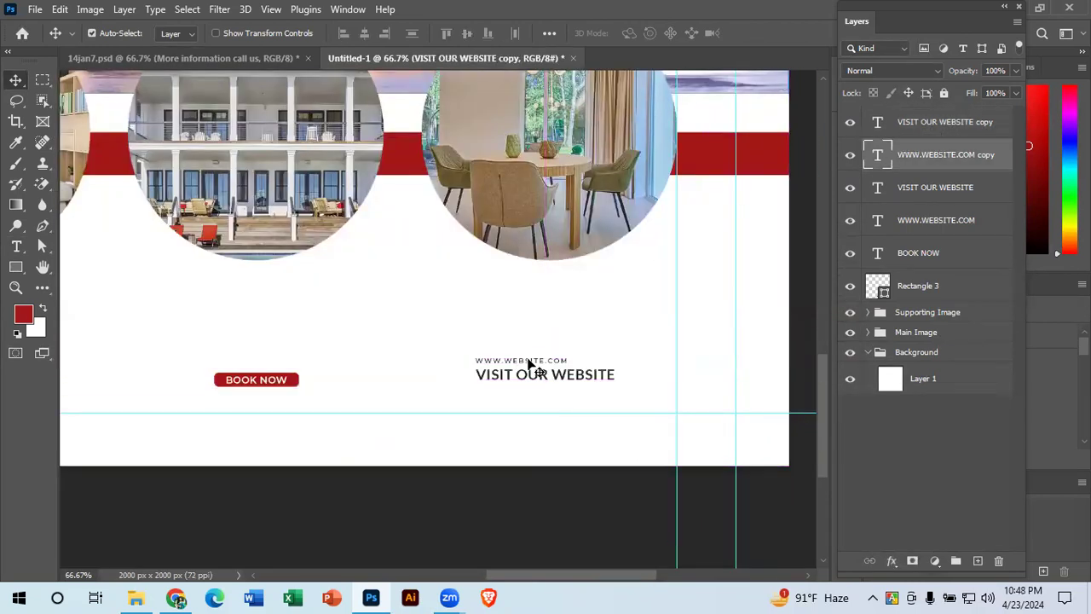
{"action": "double_click", "coordinate": [531, 363]}
{"action": "key", "text": "ctrl+v"}
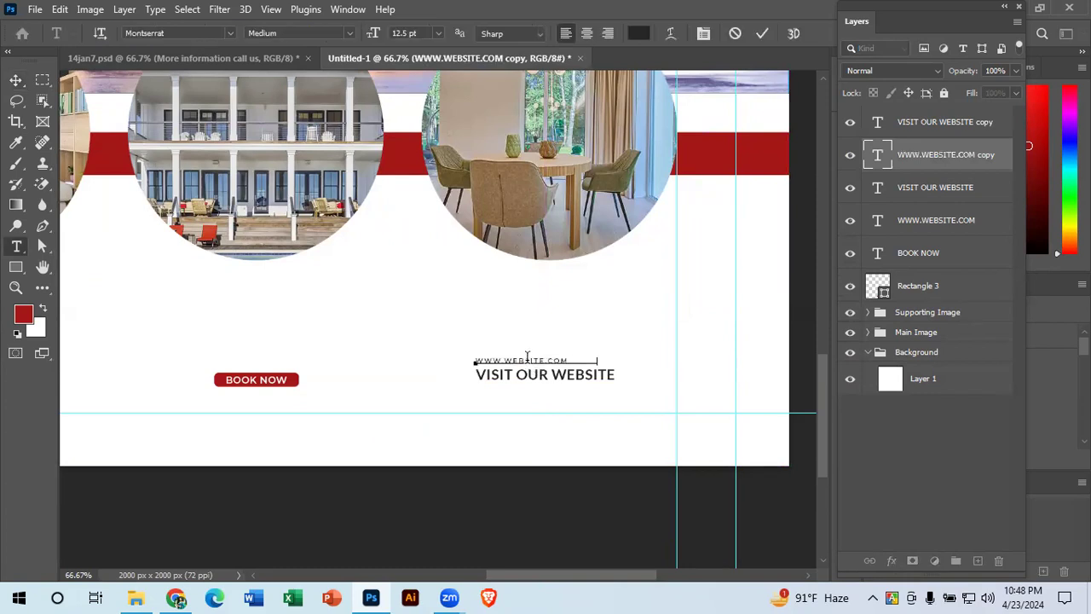
{"action": "left_click", "coordinate": [761, 33]}
{"action": "key", "text": "v"}
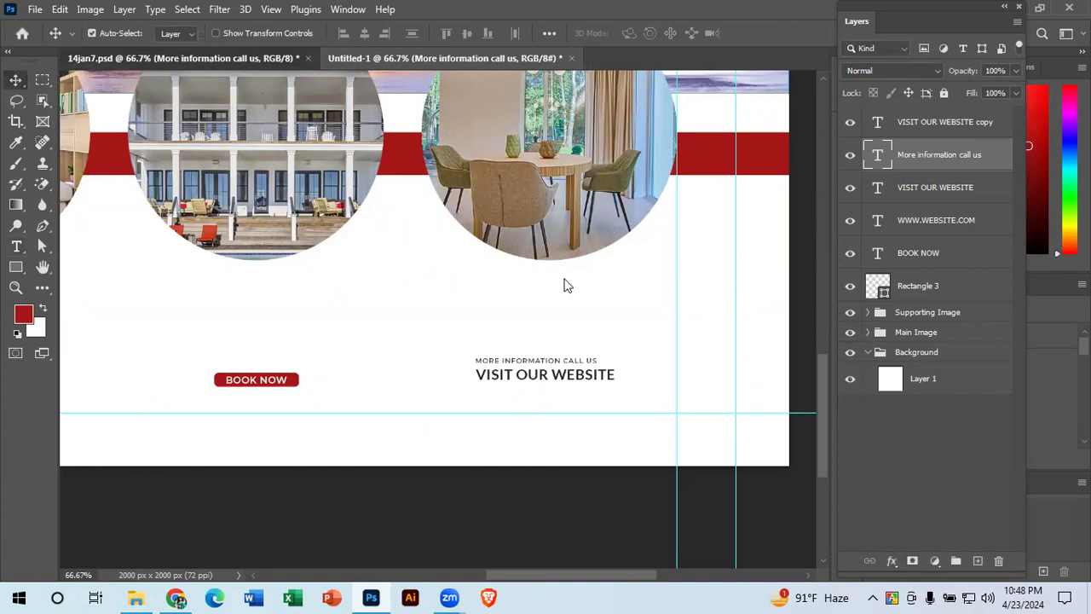
Step: Copy the phone number text from the phone block of 14jan7.psd
{"action": "key", "text": "ctrl+Tab"}
{"action": "left_click", "coordinate": [641, 522]}
{"action": "double_click", "coordinate": [638, 519]}
{"action": "key", "text": "ctrl+c"}
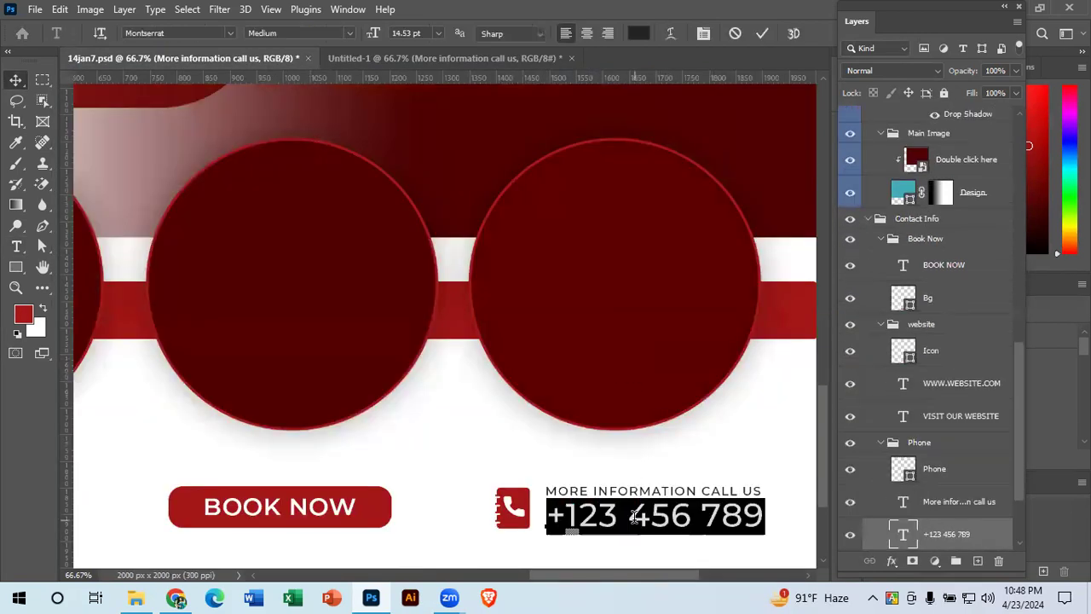
{"action": "left_click", "coordinate": [761, 33]}
{"action": "key", "text": "v"}
Step: Replace the duplicated VISIT OUR WEBSITE text in Untitled-1 with the copied phone number and align the right edges of both phone text layers
{"action": "left_click", "coordinate": [379, 57]}
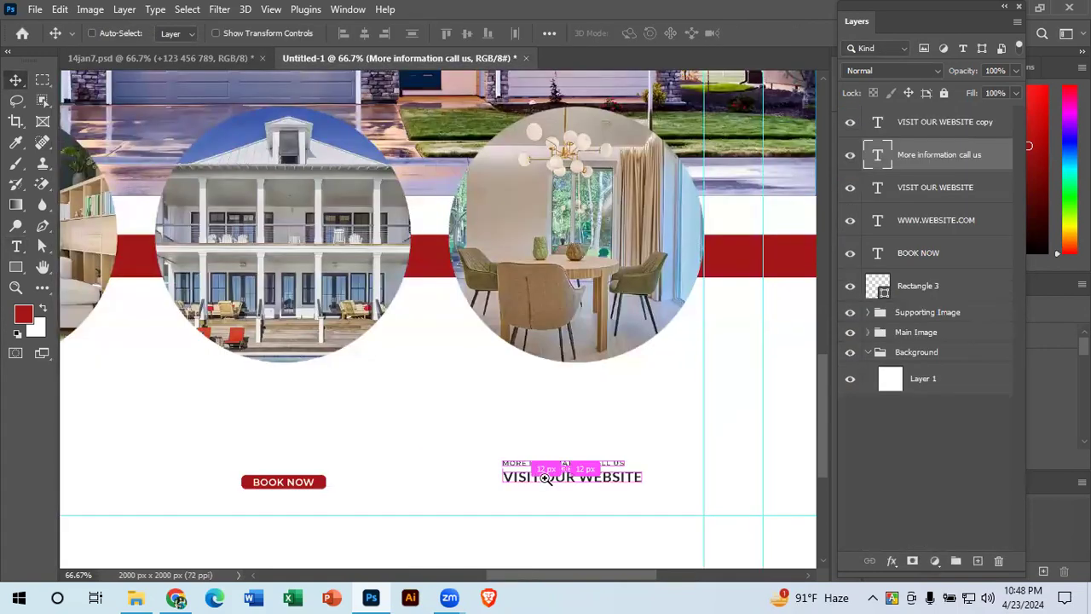
{"action": "scroll", "coordinate": [577, 487], "scroll_direction": "up", "scroll_amount": 1}
{"action": "double_click", "coordinate": [566, 474]}
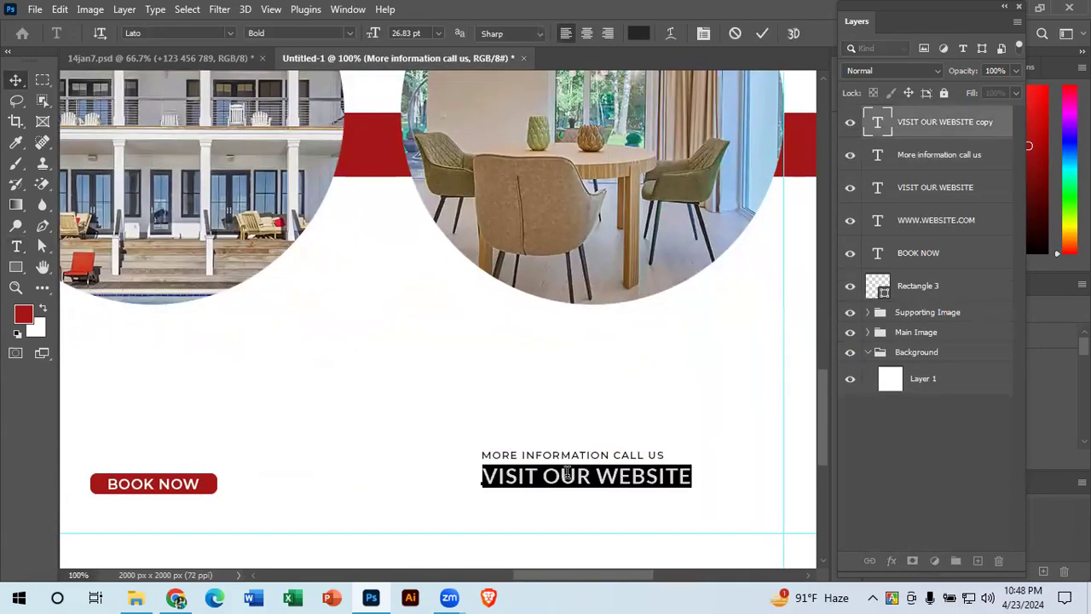
{"action": "key", "text": "ctrl+v"}
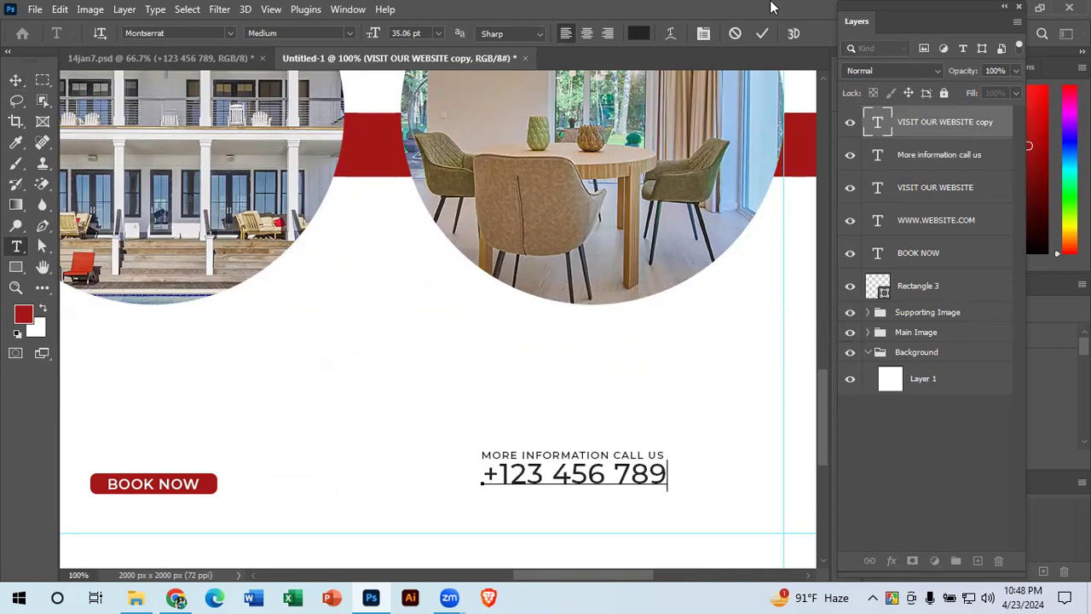
{"action": "left_click", "coordinate": [763, 36]}
{"action": "key", "text": "v"}
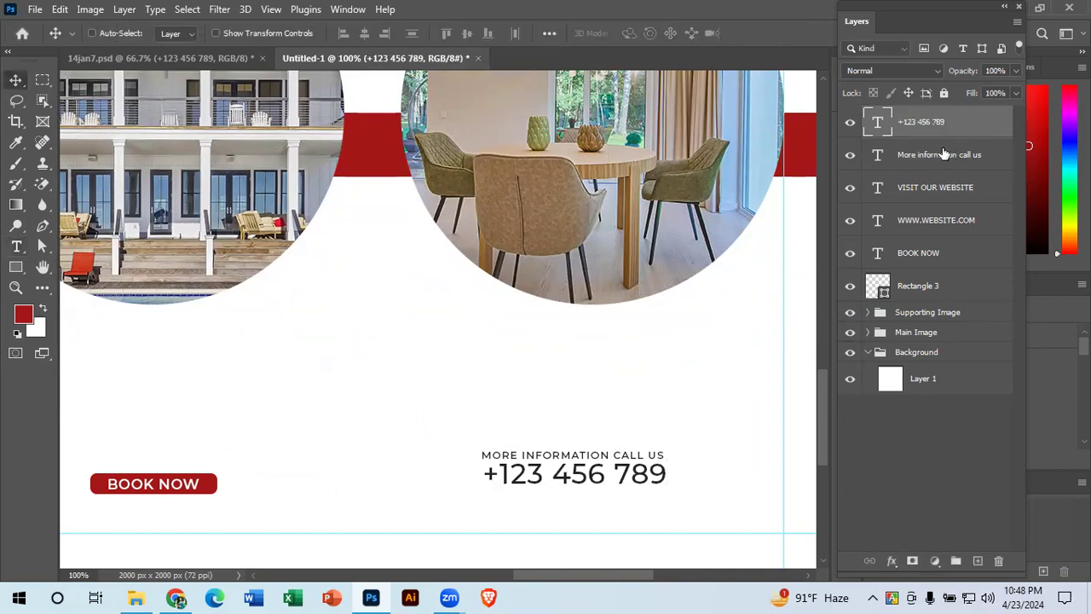
{"action": "left_click", "coordinate": [944, 153], "text": "shift"}
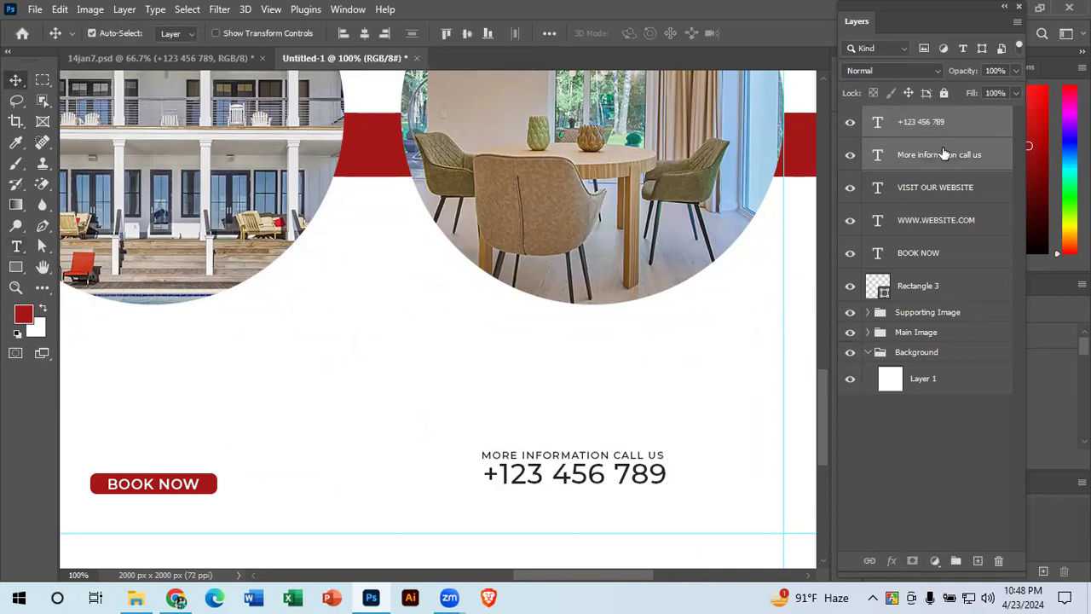
{"action": "left_click", "coordinate": [385, 32]}
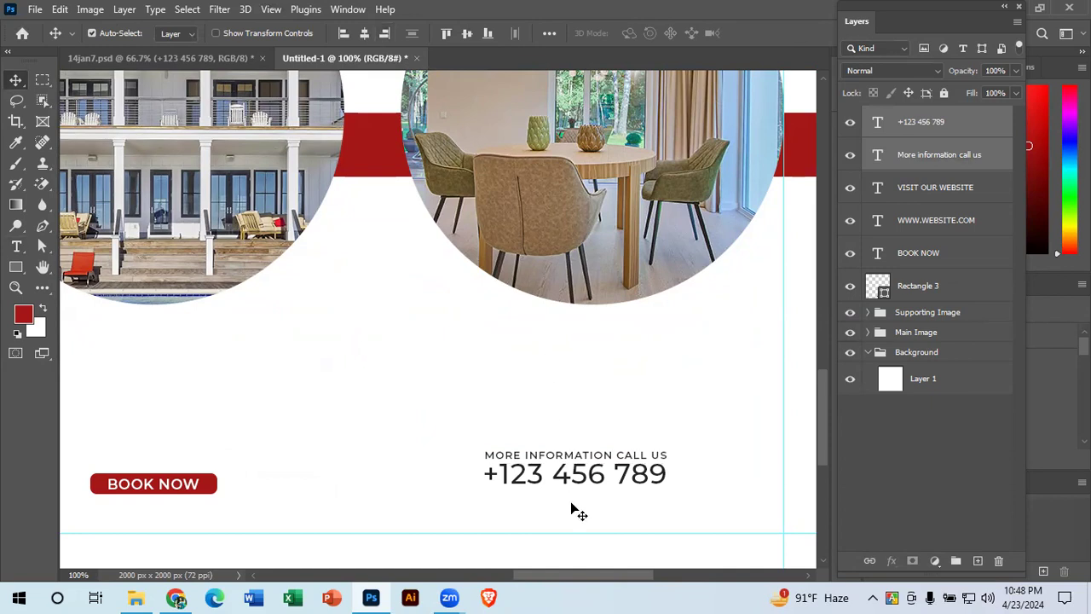
Step: Compare the contact row of Untitled-1 with that of 14jan7.psd and examine the globe icon beside the website text
{"action": "left_click_drag", "start_coordinate": [298, 418], "coordinate": [655, 358]}
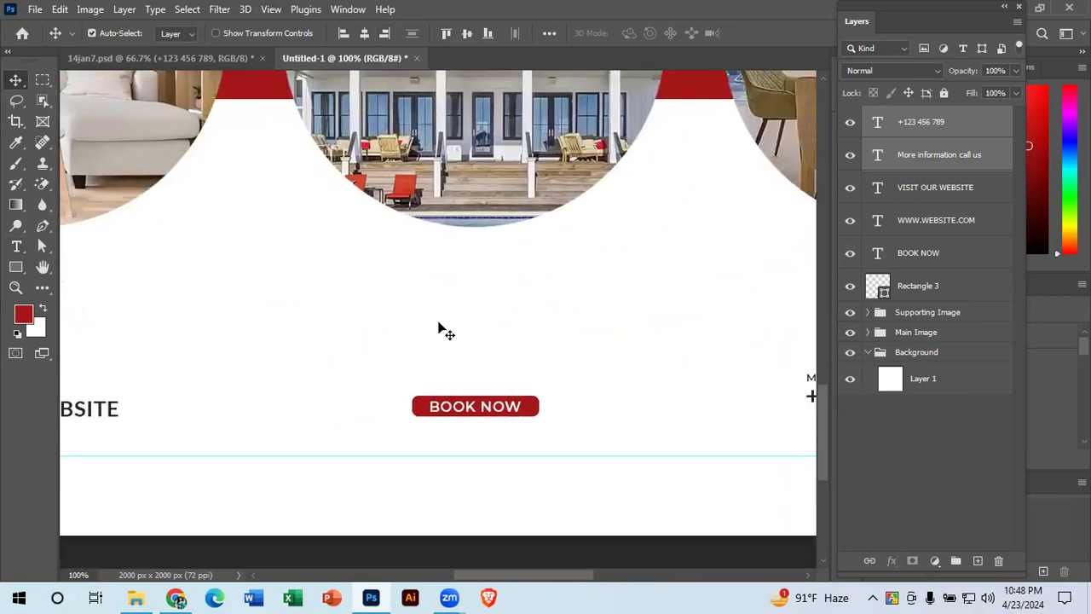
{"action": "key", "text": "ctrl+minus"}
{"action": "key", "text": "ctrl+minus"}
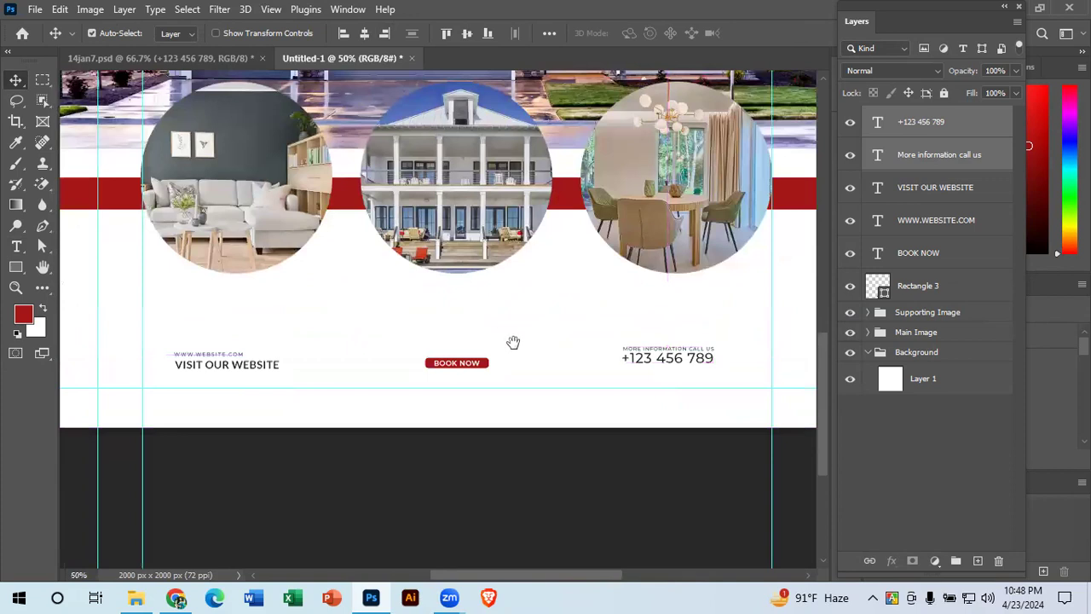
{"action": "left_click_drag", "start_coordinate": [558, 342], "coordinate": [628, 302]}
{"action": "left_click_drag", "start_coordinate": [452, 191], "coordinate": [504, 317]}
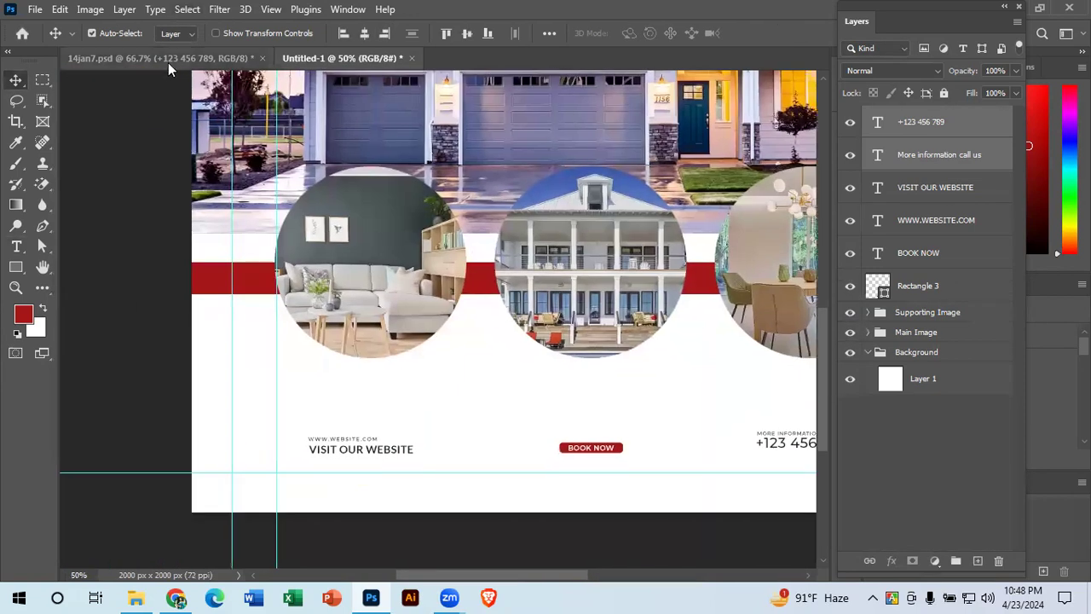
{"action": "left_click", "coordinate": [195, 57]}
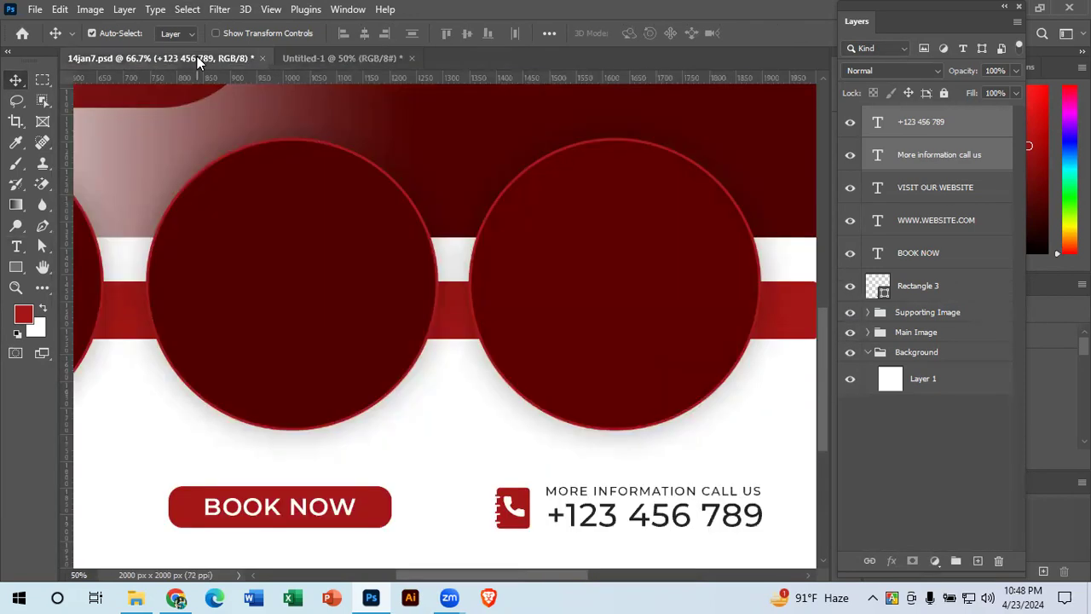
{"action": "scroll", "coordinate": [347, 249], "scroll_direction": "down", "scroll_amount": 1}
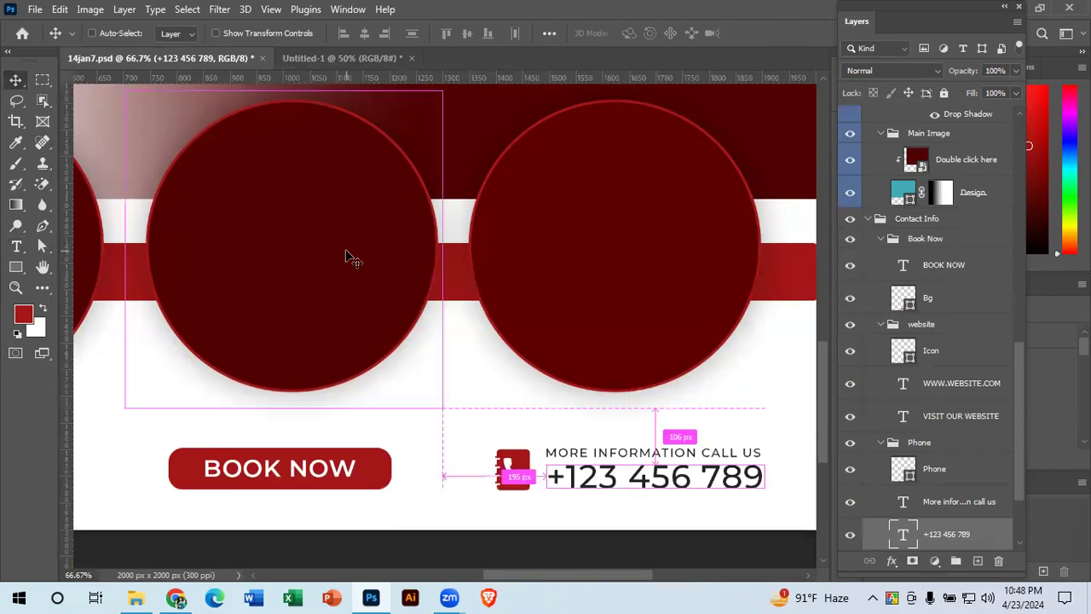
{"action": "key", "text": "ctrl+minus"}
{"action": "key", "text": "ctrl+minus"}
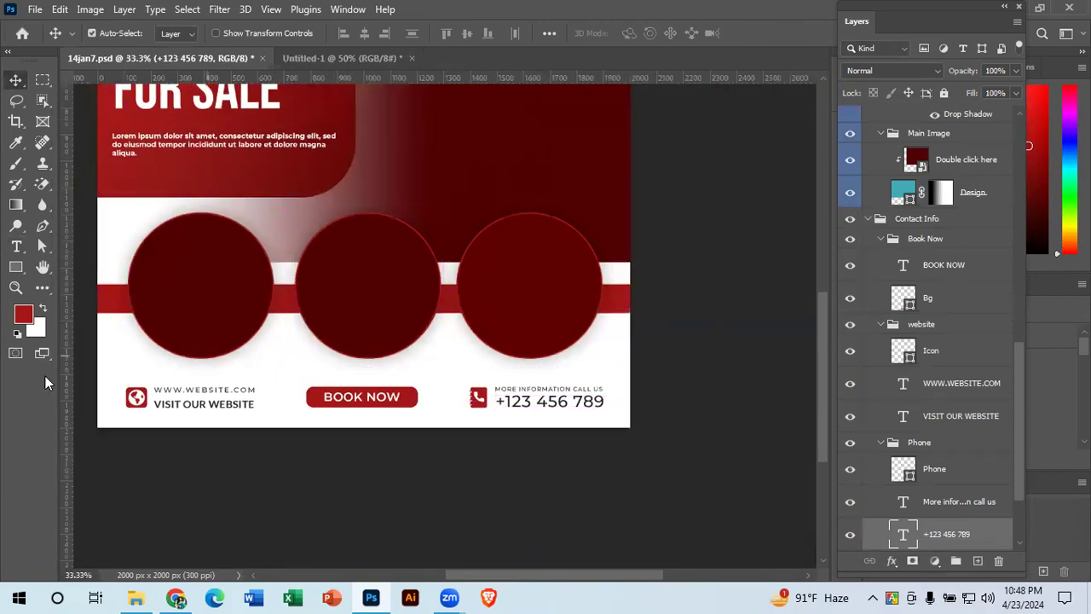
{"action": "scroll", "coordinate": [214, 389], "scroll_direction": "up", "scroll_amount": 2}
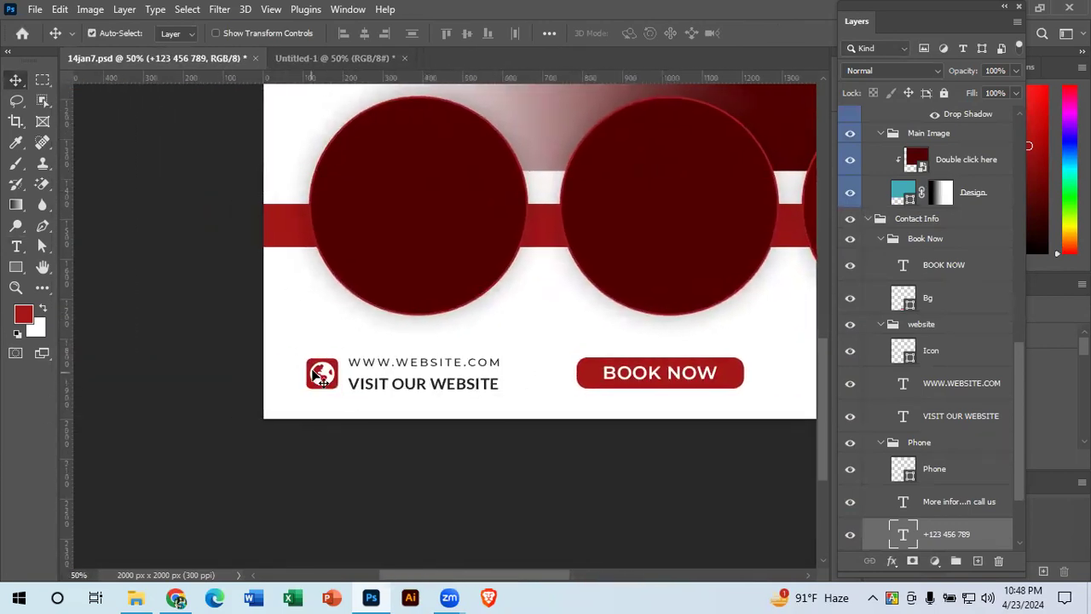
{"action": "scroll", "coordinate": [317, 376], "scroll_direction": "up", "scroll_amount": 1}
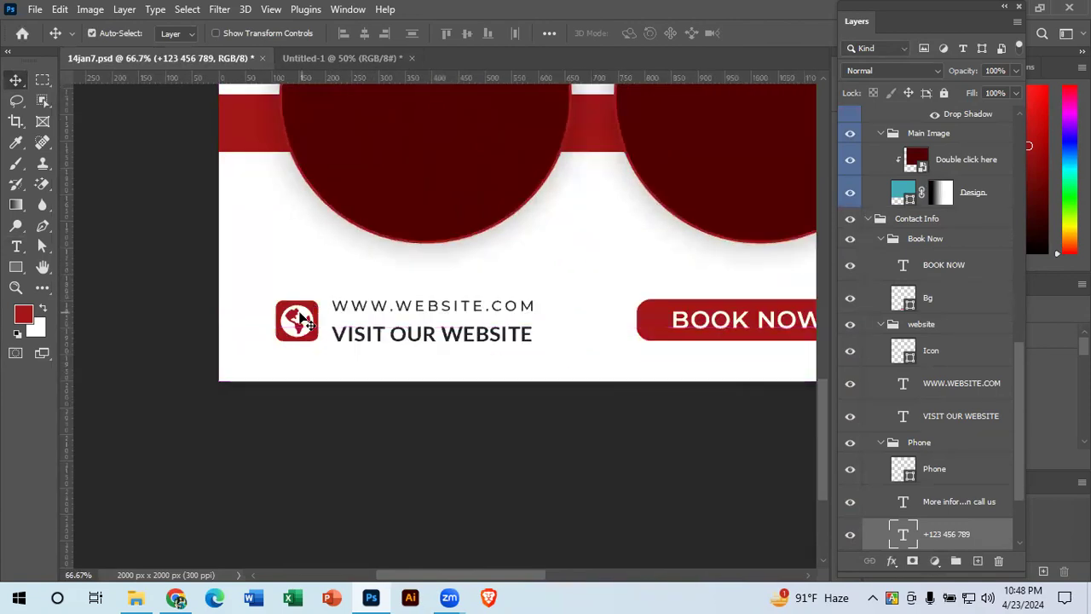
Step: Switch the Bg and website Icon layers of 14jan7.psd off and on to check what each one contains
{"action": "left_click", "coordinate": [300, 317]}
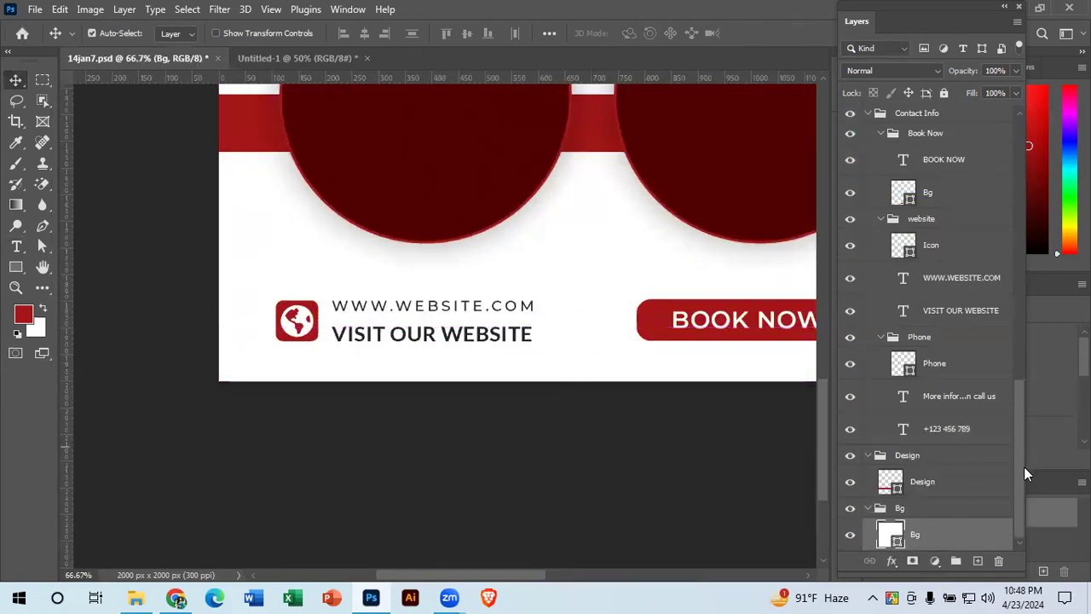
{"action": "left_click", "coordinate": [851, 536]}
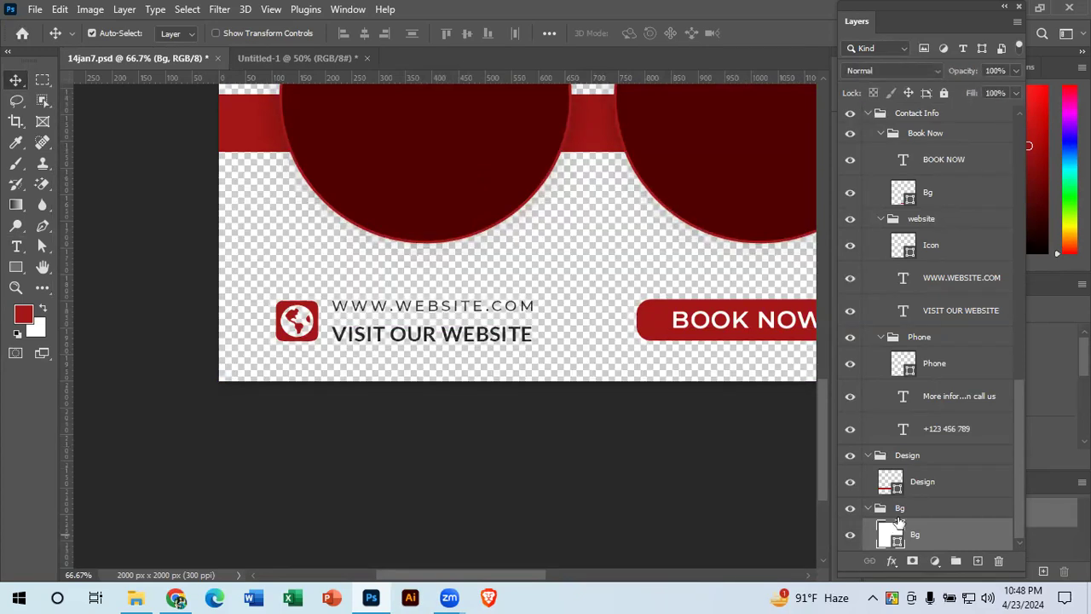
{"action": "left_click", "coordinate": [851, 536]}
{"action": "left_click", "coordinate": [297, 322]}
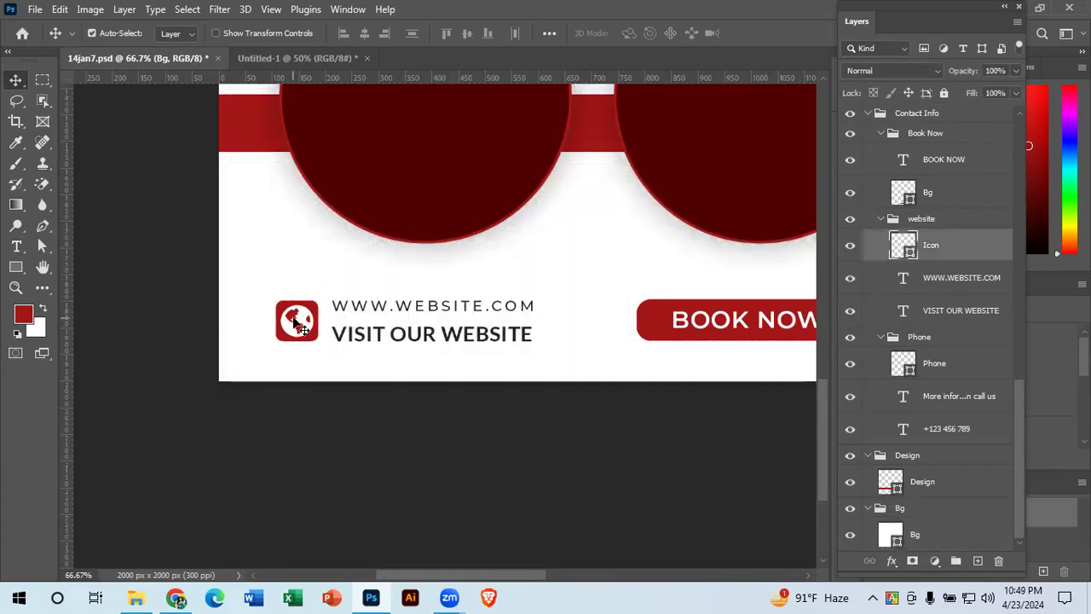
{"action": "left_click", "coordinate": [851, 247]}
{"action": "left_click", "coordinate": [850, 248]}
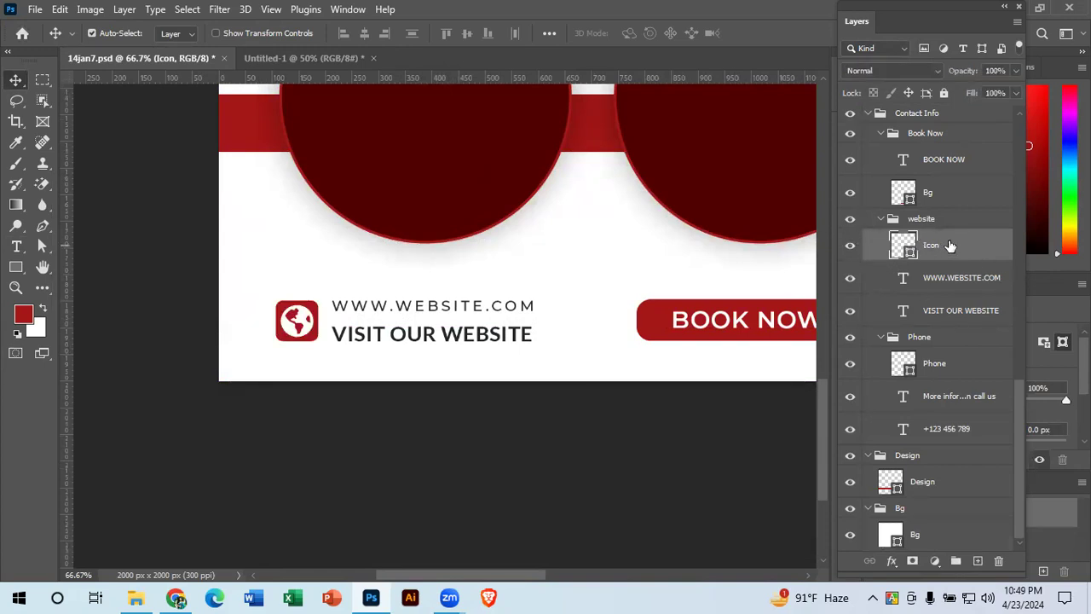
{"action": "left_click", "coordinate": [849, 249]}
{"action": "left_click", "coordinate": [848, 249]}
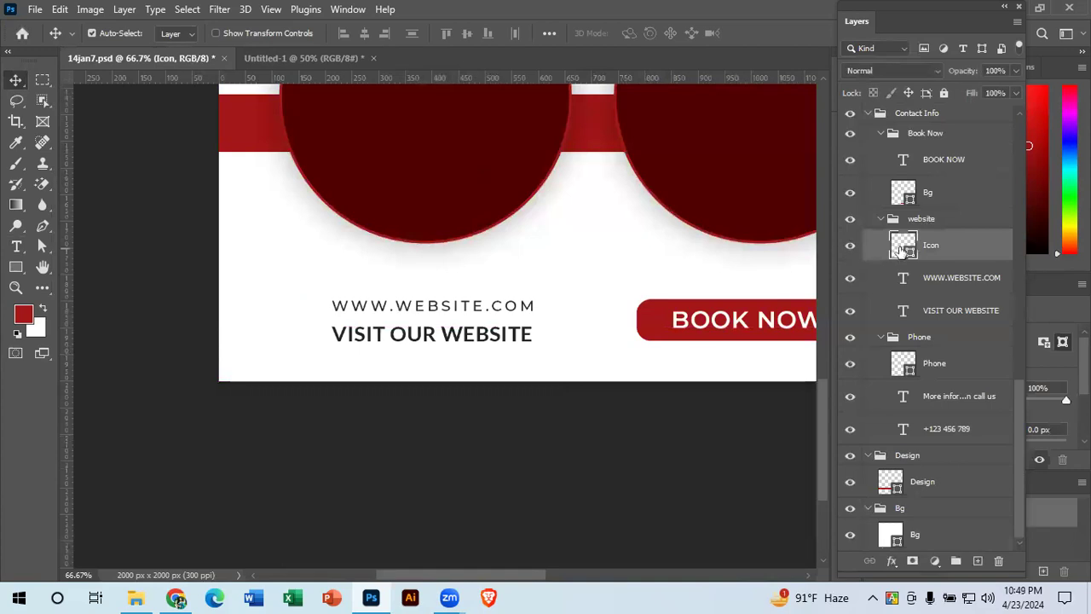
Step: Undo the accidental move of the white background in 14jan7.psd and lock its Bg layer
{"action": "left_click_drag", "start_coordinate": [290, 324], "coordinate": [298, 272]}
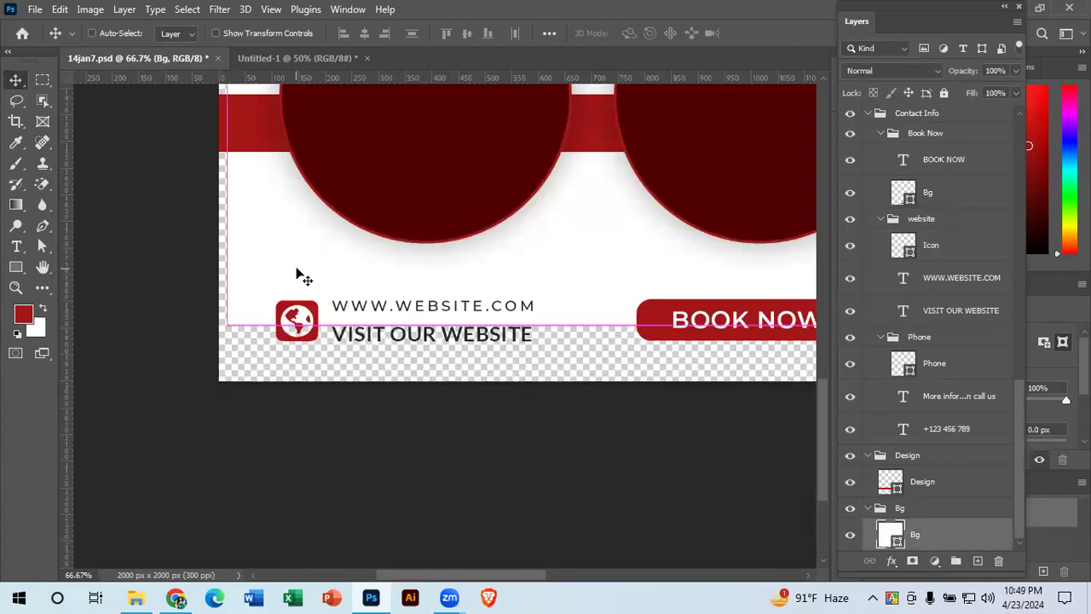
{"action": "key", "text": "ctrl+z"}
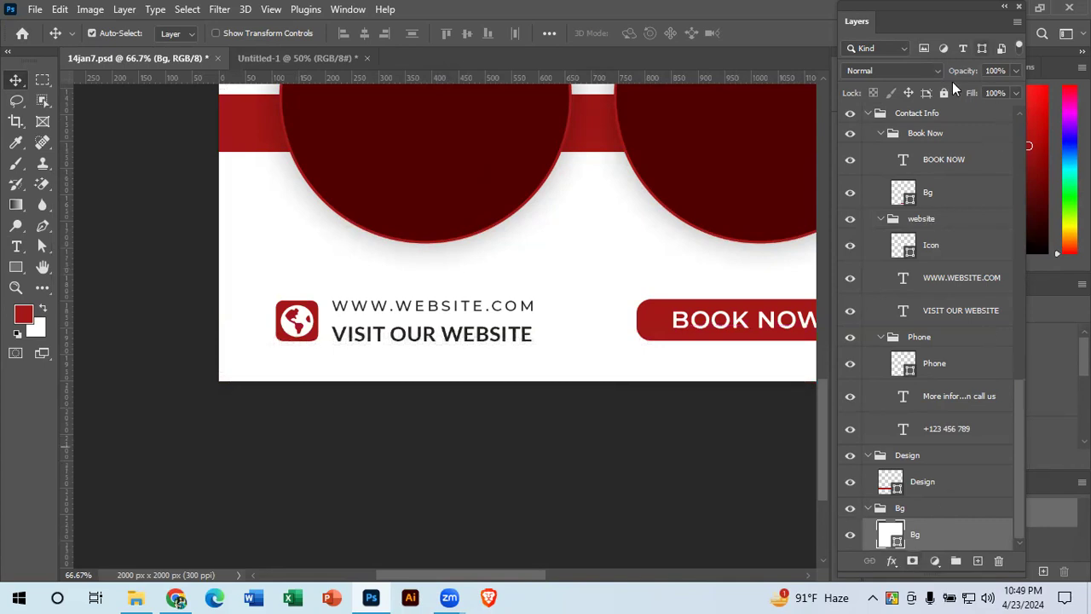
{"action": "left_click", "coordinate": [944, 95]}
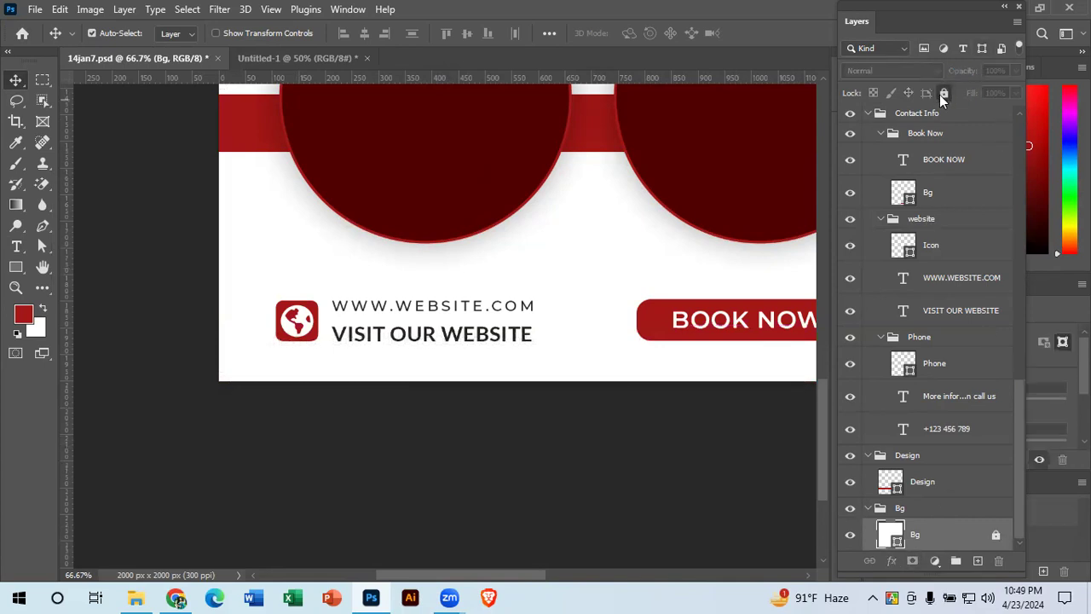
Step: Try selecting and moving the globe icon directly on the 14jan7.psd canvas
{"action": "left_click", "coordinate": [303, 330]}
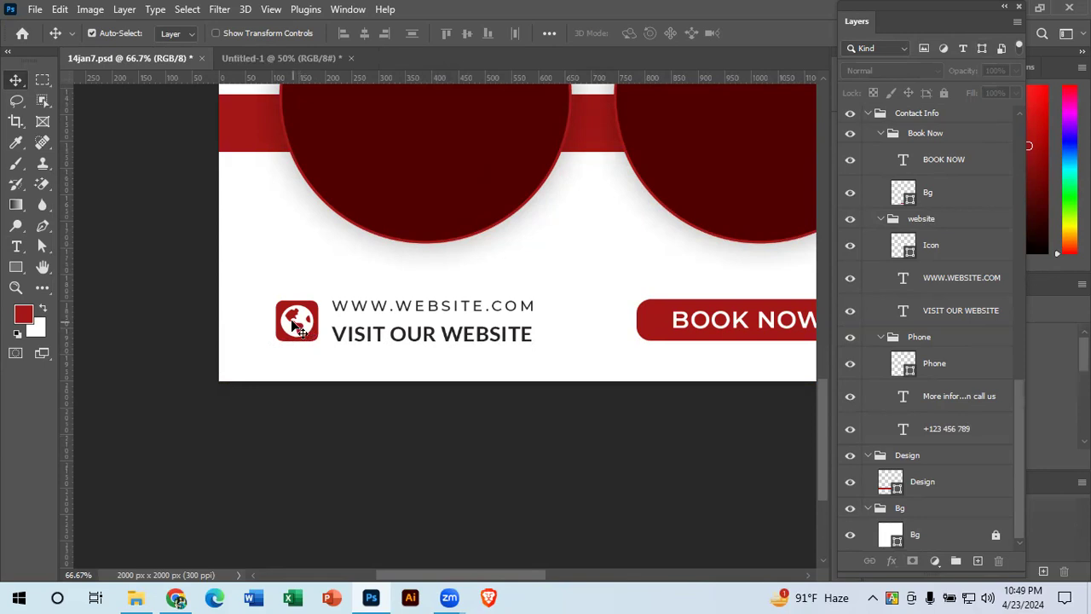
{"action": "left_click", "coordinate": [300, 328]}
{"action": "left_click_drag", "start_coordinate": [296, 322], "coordinate": [327, 281]}
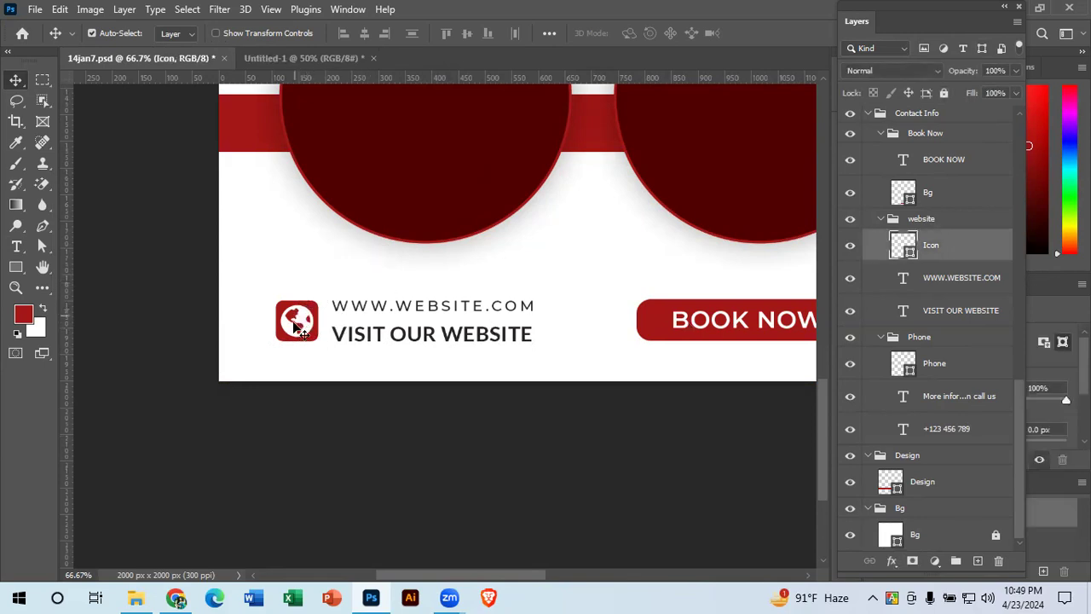
{"action": "left_click", "coordinate": [294, 324]}
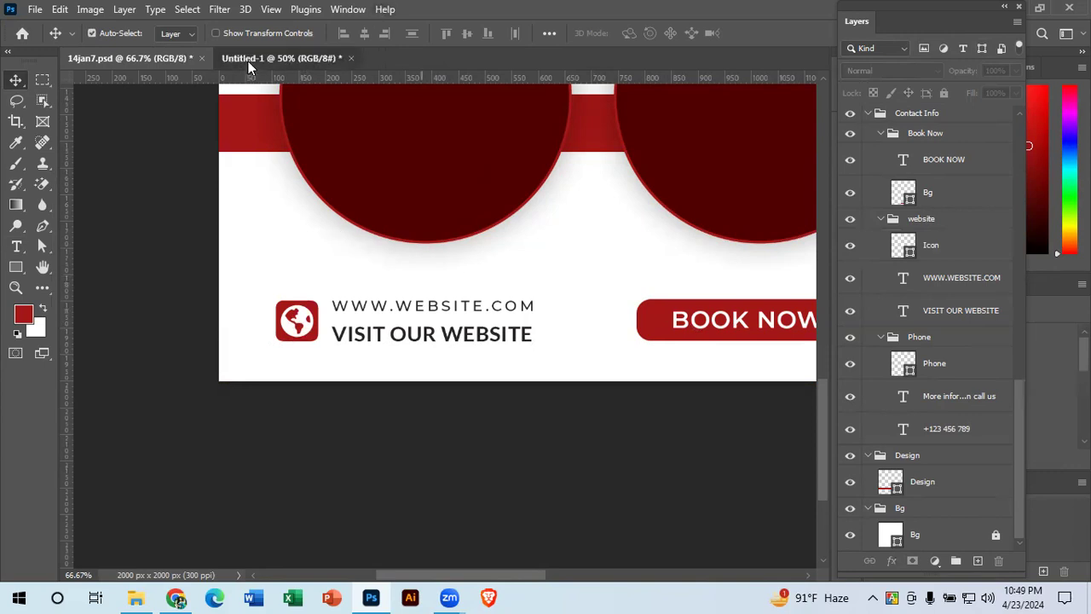
Step: Return to Untitled-1 and select the Background group
{"action": "left_click", "coordinate": [255, 59]}
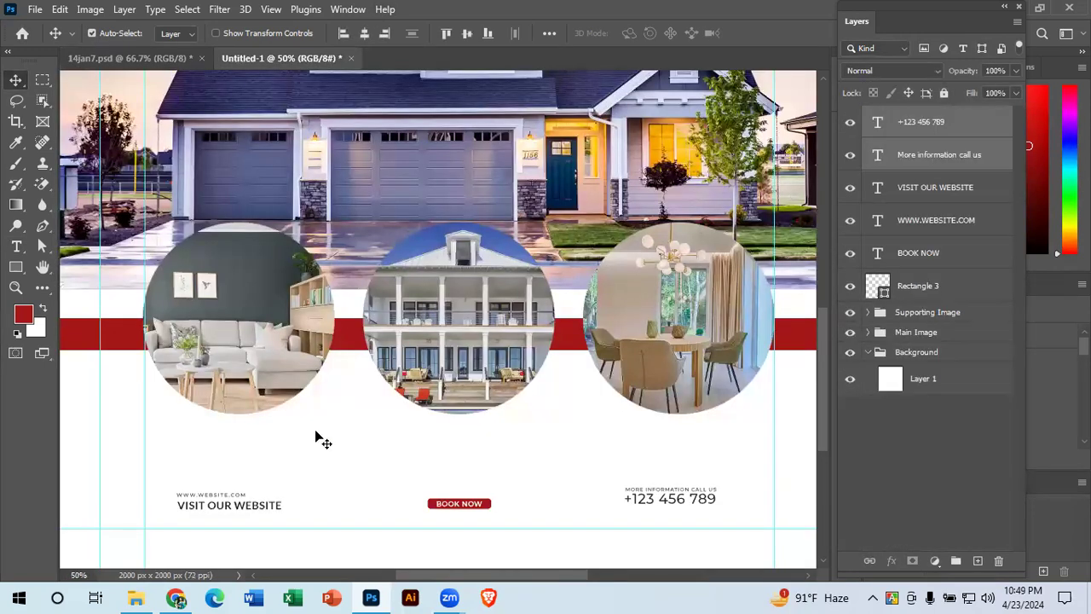
{"action": "left_click_drag", "start_coordinate": [452, 447], "coordinate": [623, 413]}
{"action": "left_click", "coordinate": [496, 422]}
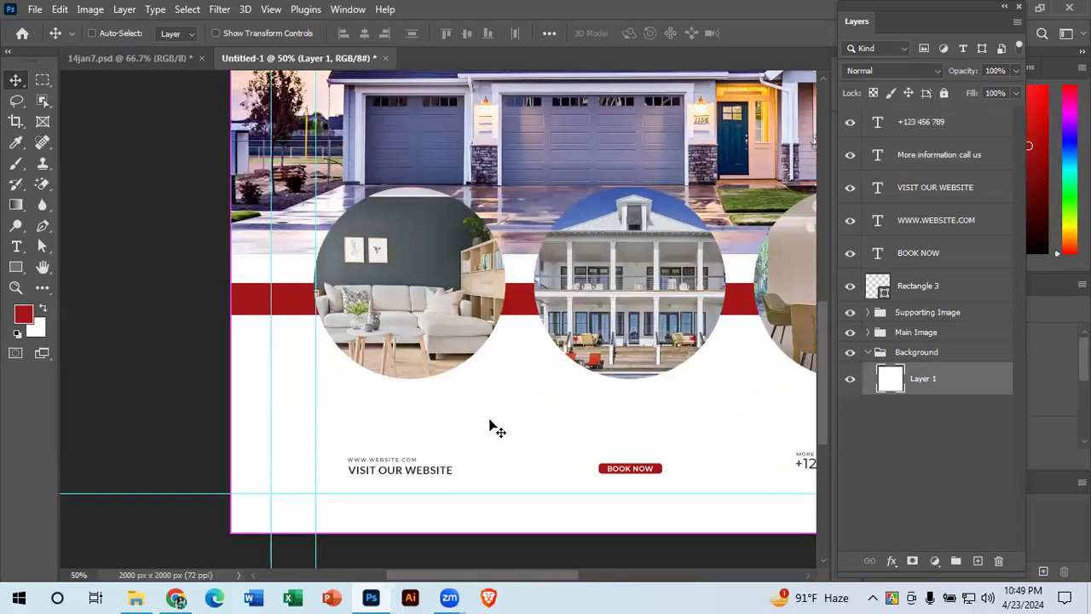
{"action": "scroll", "coordinate": [568, 365], "scroll_direction": "down", "scroll_amount": 1}
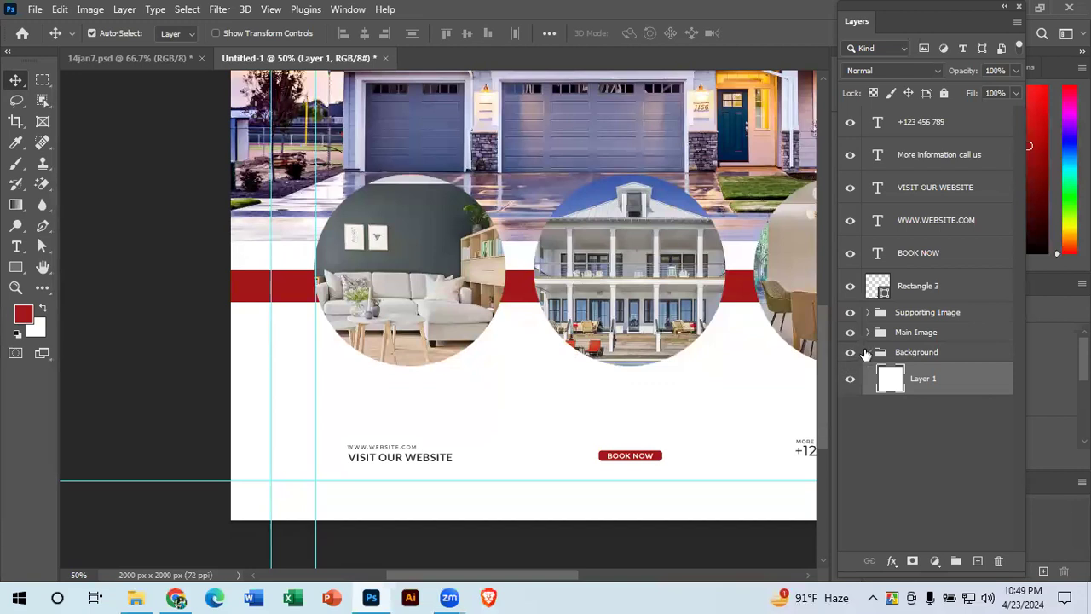
{"action": "left_click", "coordinate": [866, 353]}
{"action": "scroll", "coordinate": [961, 276], "scroll_direction": "up", "scroll_amount": 2}
{"action": "scroll", "coordinate": [962, 276], "scroll_direction": "down", "scroll_amount": 3}
{"action": "scroll", "coordinate": [955, 276], "scroll_direction": "up", "scroll_amount": 3}
{"action": "left_click_drag", "start_coordinate": [671, 472], "coordinate": [585, 478]}
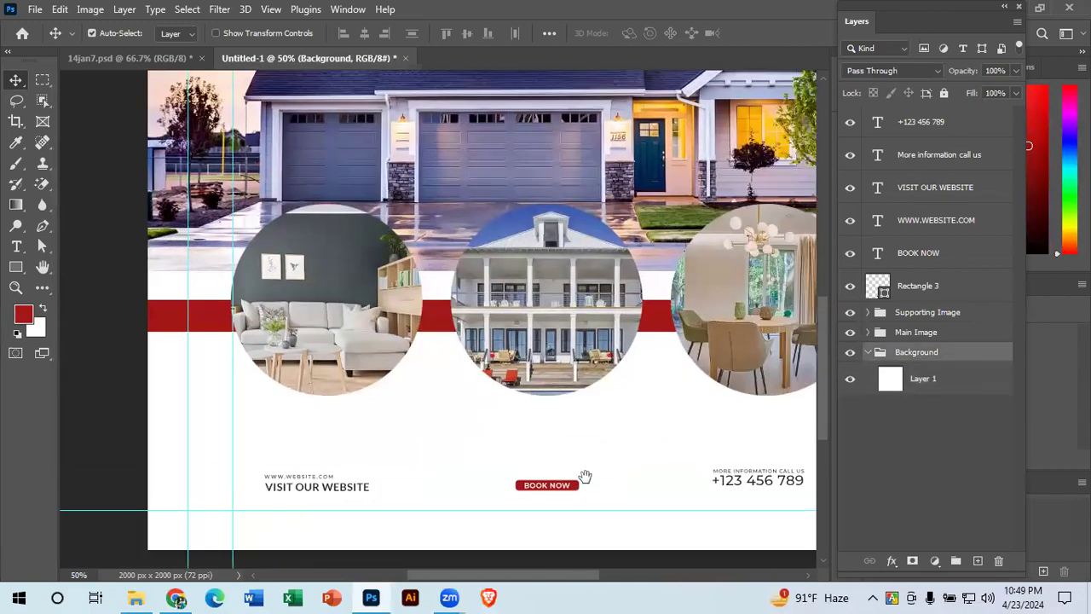
Step: Group the BOOK NOW text with its Rectangle 3 shape and name the group Button
{"action": "left_click", "coordinate": [955, 249]}
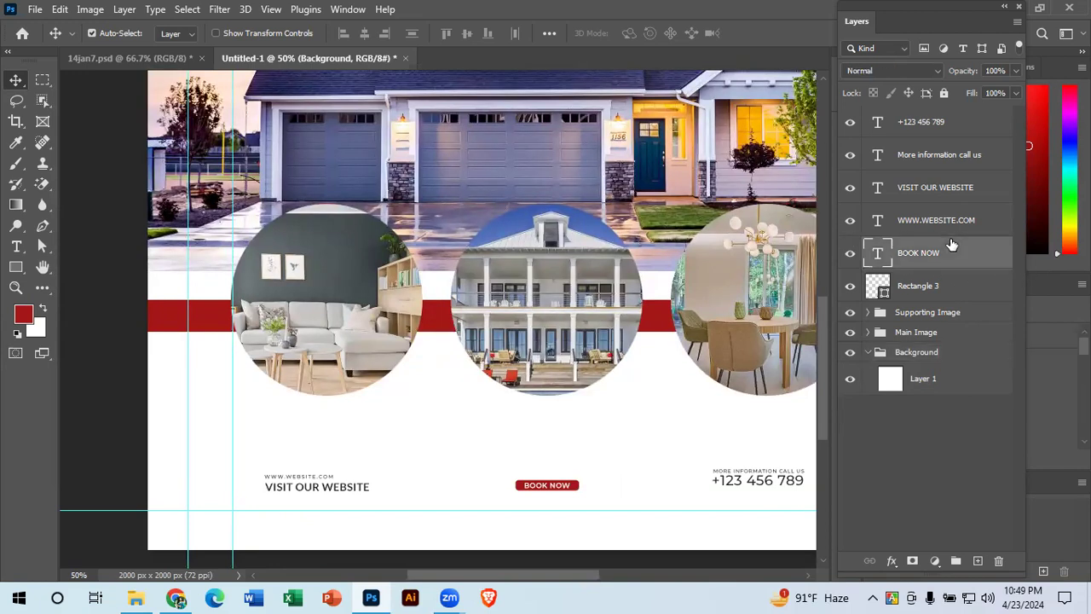
{"action": "left_click", "coordinate": [945, 222], "text": "ctrl"}
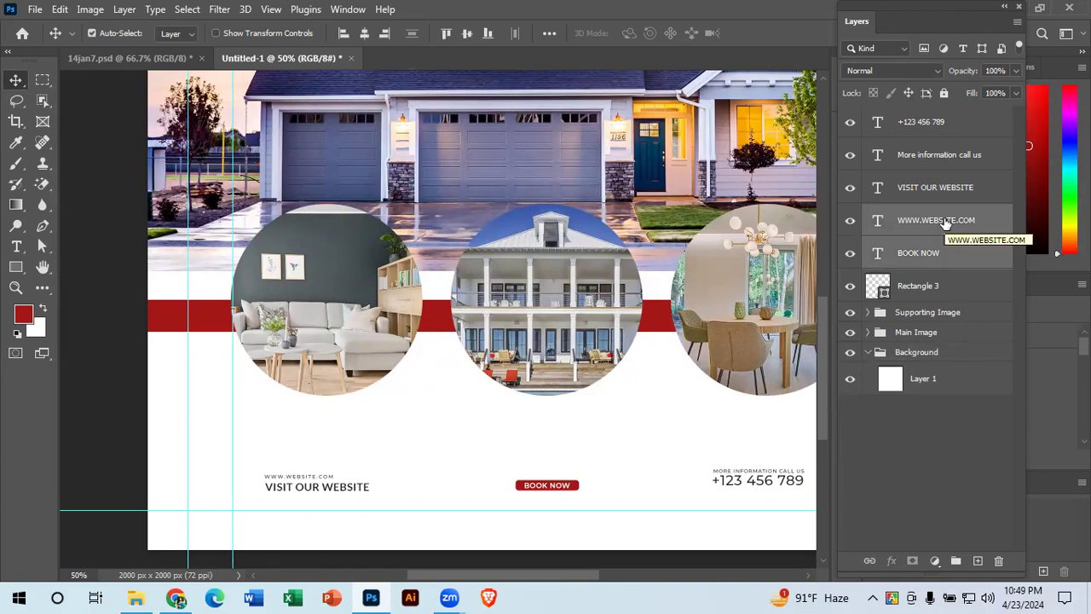
{"action": "left_click", "coordinate": [850, 286]}
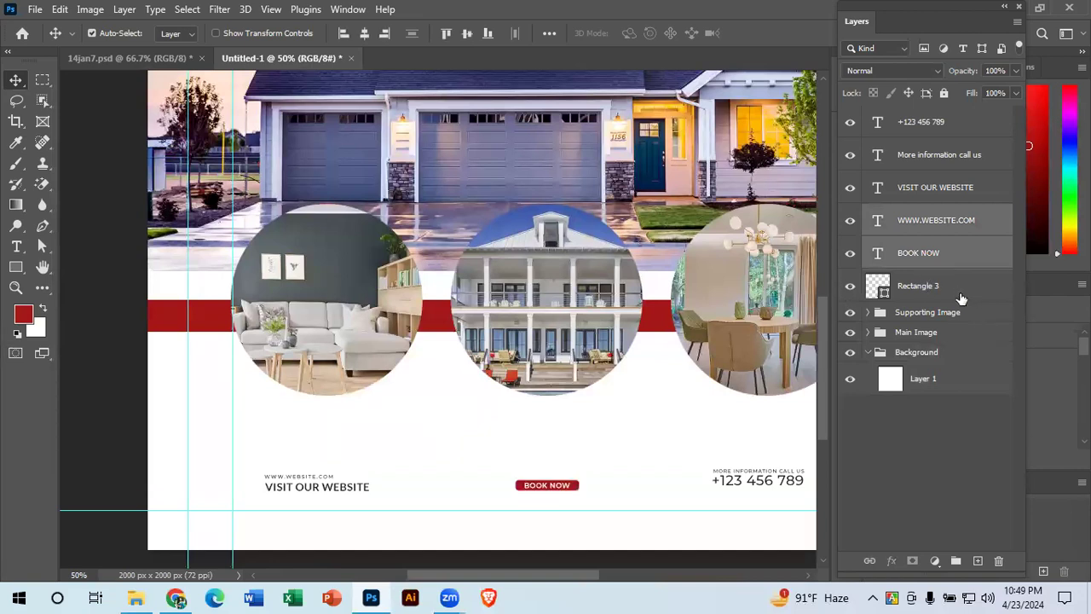
{"action": "left_click", "coordinate": [922, 286]}
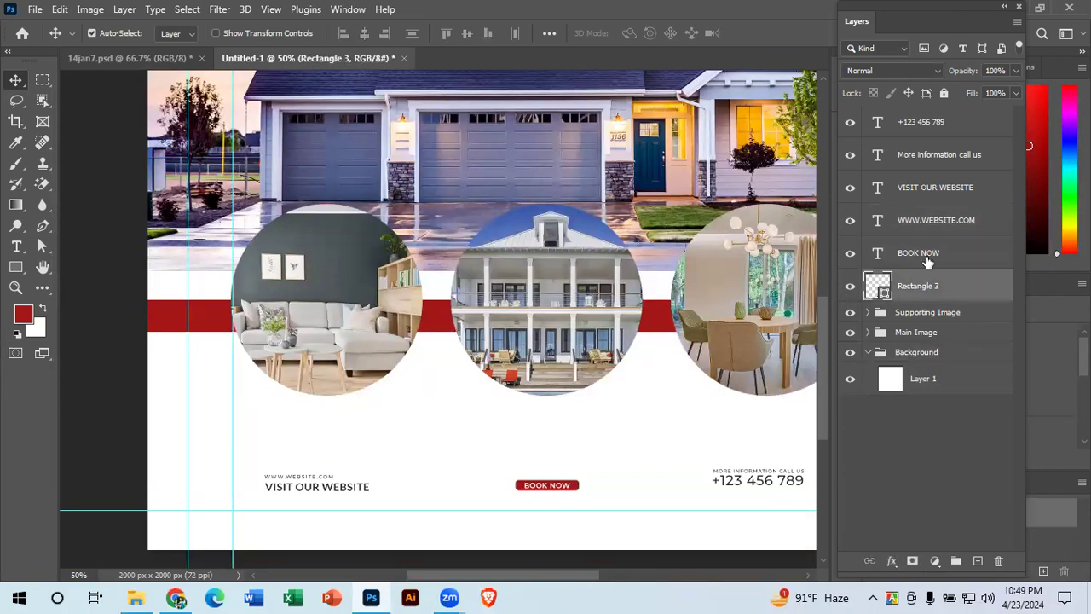
{"action": "left_click", "coordinate": [927, 253], "text": "ctrl"}
{"action": "key", "text": "ctrl+g"}
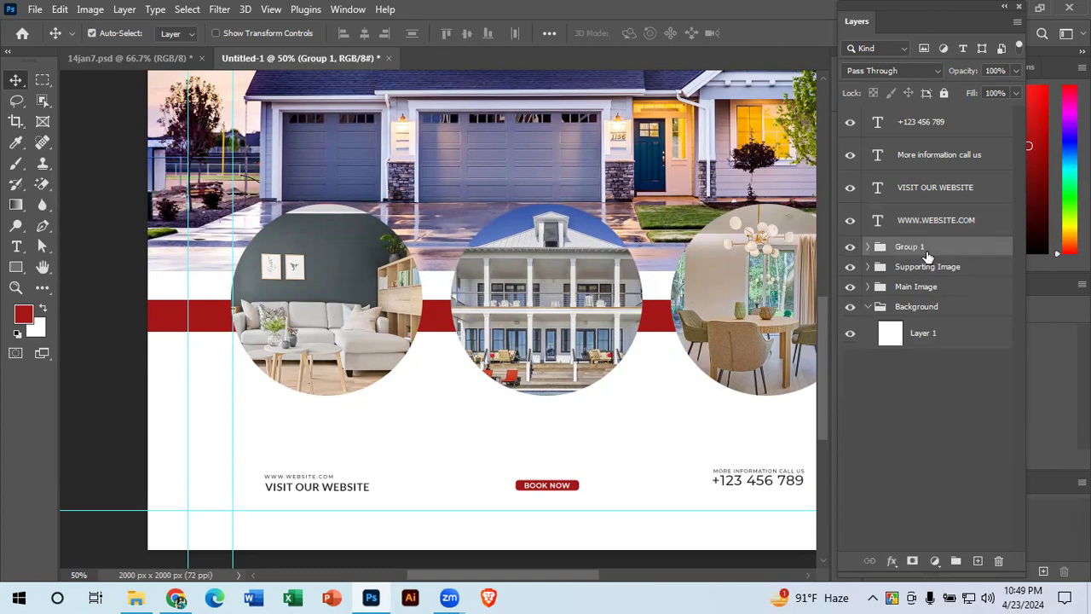
{"action": "double_click", "coordinate": [912, 247]}
{"action": "key", "text": "BackSpace"}
{"action": "key", "text": "Return"}
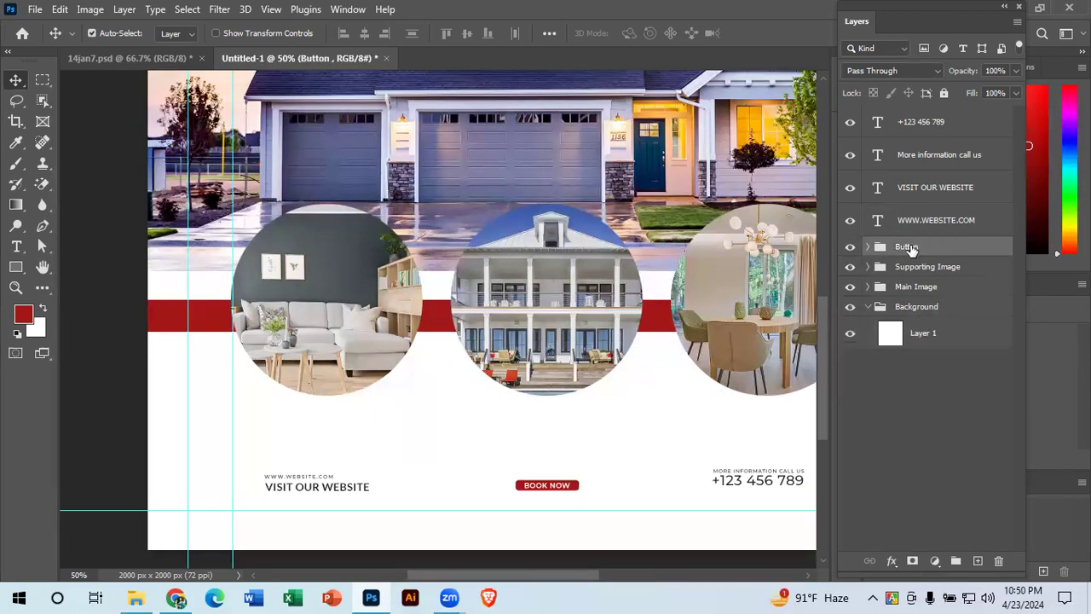
Step: Copy the website Icon and Phone icon layers together from 14jan7.psd into the contact row of Untitled-1
{"action": "left_click", "coordinate": [151, 58]}
{"action": "left_click", "coordinate": [166, 503]}
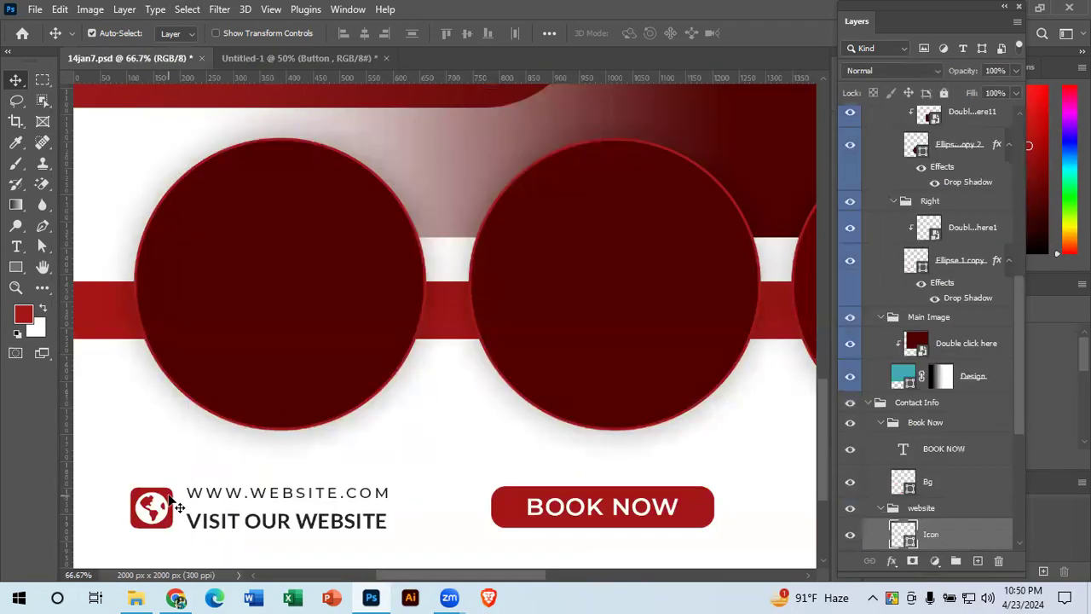
{"action": "left_click_drag", "start_coordinate": [1013, 424], "coordinate": [1026, 492]}
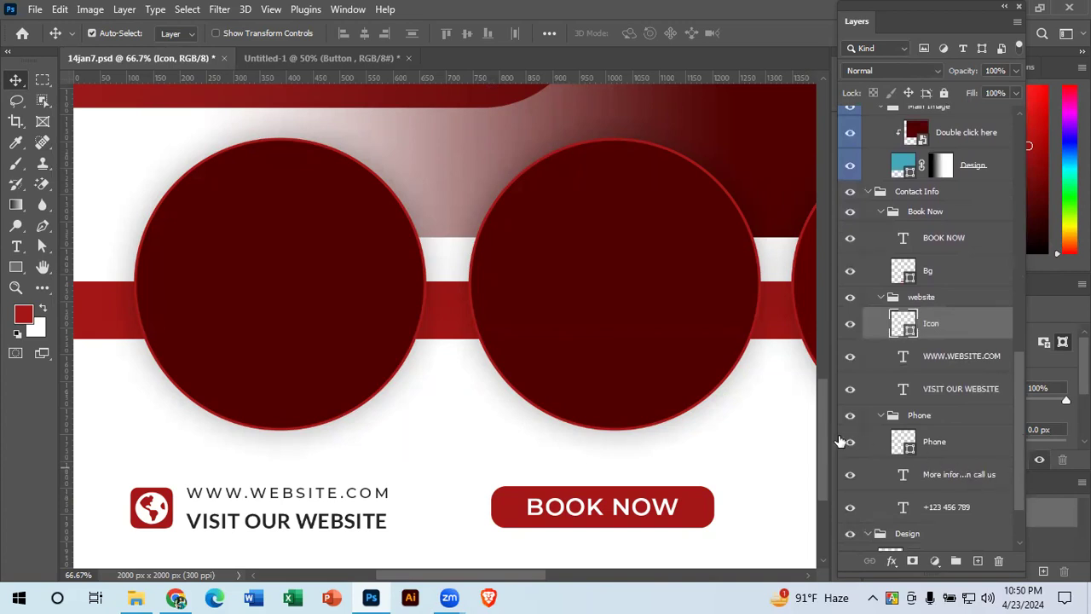
{"action": "left_click", "coordinate": [921, 440], "text": "ctrl"}
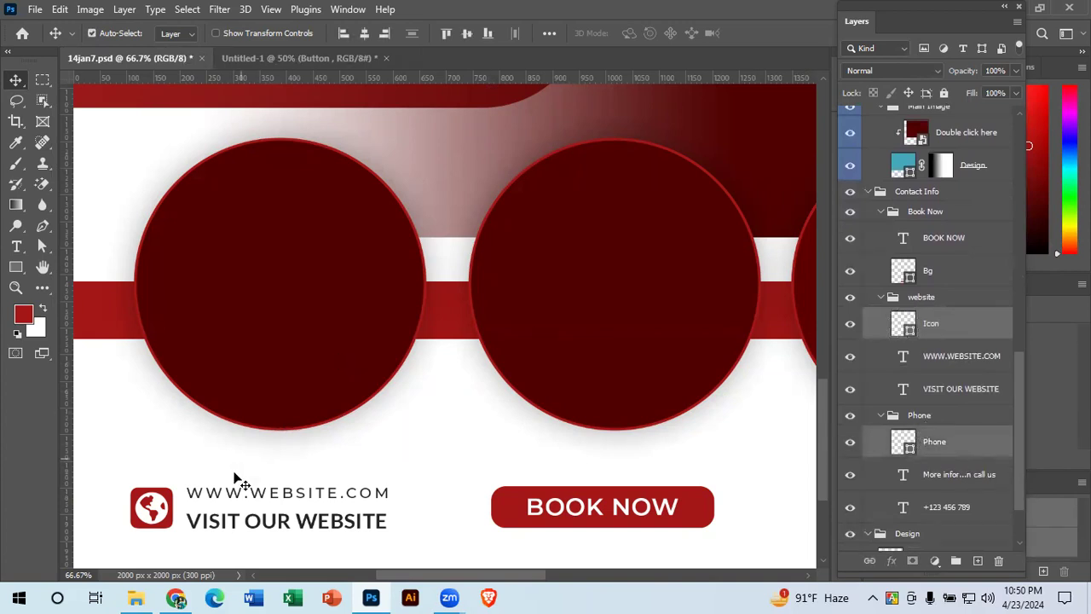
{"action": "left_click_drag", "start_coordinate": [675, 417], "coordinate": [287, 372]}
{"action": "left_click_drag", "start_coordinate": [455, 447], "coordinate": [396, 449]}
{"action": "left_click_drag", "start_coordinate": [571, 330], "coordinate": [453, 312]}
{"action": "left_click_drag", "start_coordinate": [318, 297], "coordinate": [339, 351]}
{"action": "left_click_drag", "start_coordinate": [552, 333], "coordinate": [324, 338]}
{"action": "left_click_drag", "start_coordinate": [435, 362], "coordinate": [317, 366]}
{"action": "left_click_drag", "start_coordinate": [601, 348], "coordinate": [731, 352]}
{"action": "left_click", "coordinate": [393, 317], "text": "ctrl"}
{"action": "left_click_drag", "start_coordinate": [310, 326], "coordinate": [195, 312]}
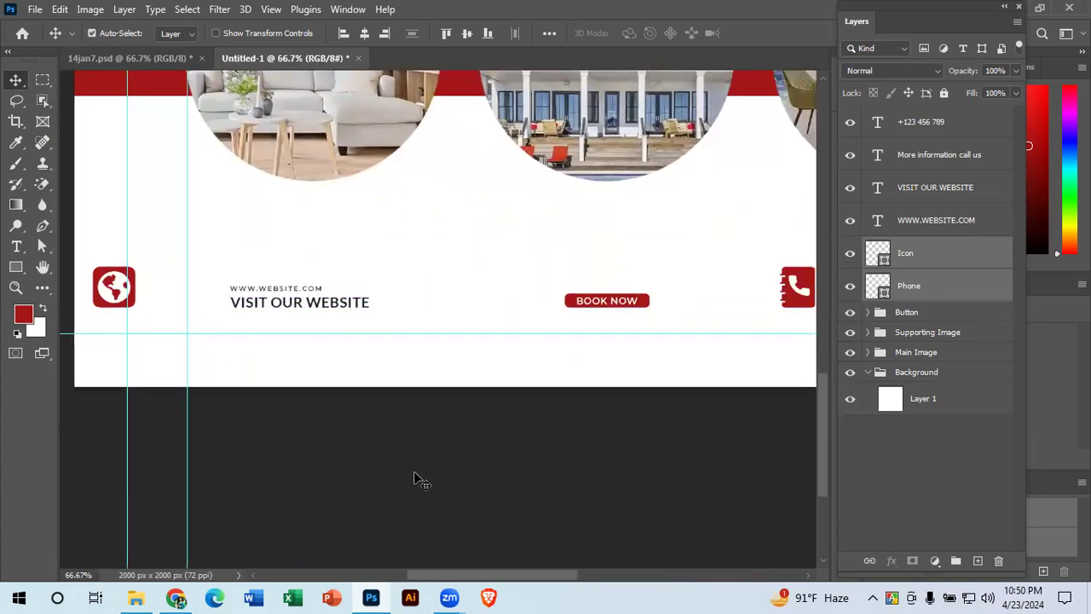
Step: Undo the accidental shift of the white background and move the globe icon next to the website text
{"action": "left_click_drag", "start_coordinate": [117, 299], "coordinate": [197, 321]}
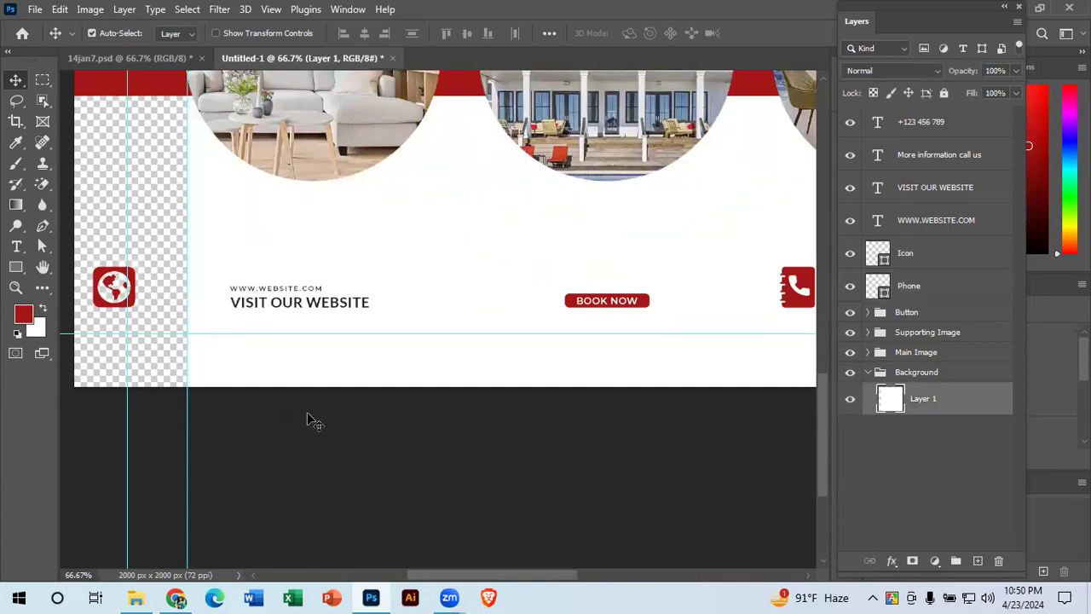
{"action": "key", "text": "ctrl+z"}
{"action": "left_click", "coordinate": [109, 275]}
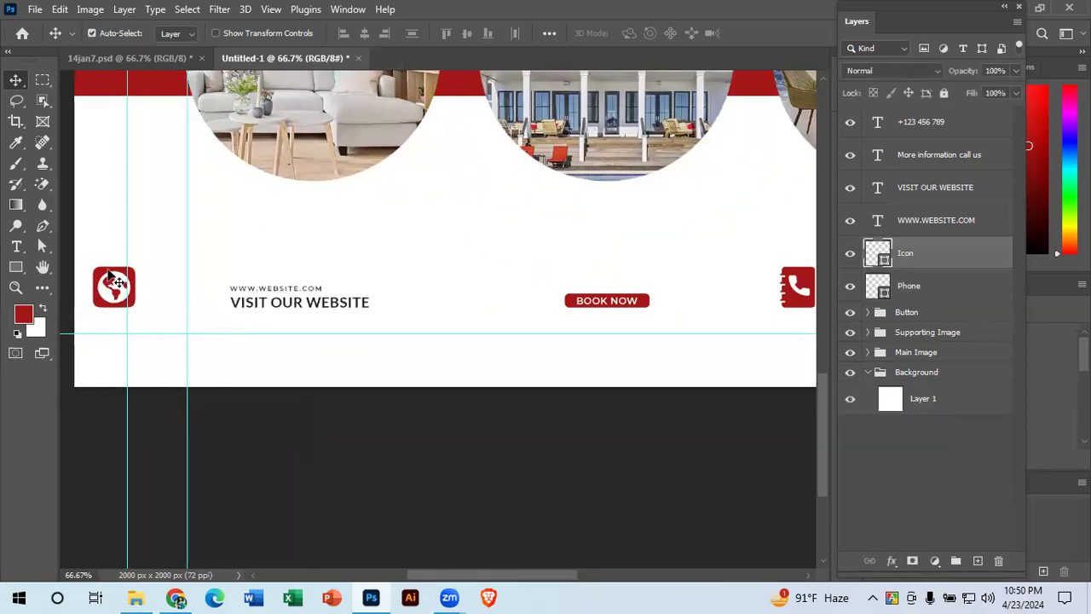
{"action": "left_click_drag", "start_coordinate": [111, 274], "coordinate": [202, 292]}
Step: Lock all properties of the white Layer 1 in the Background group
{"action": "left_click", "coordinate": [280, 344], "text": "ctrl"}
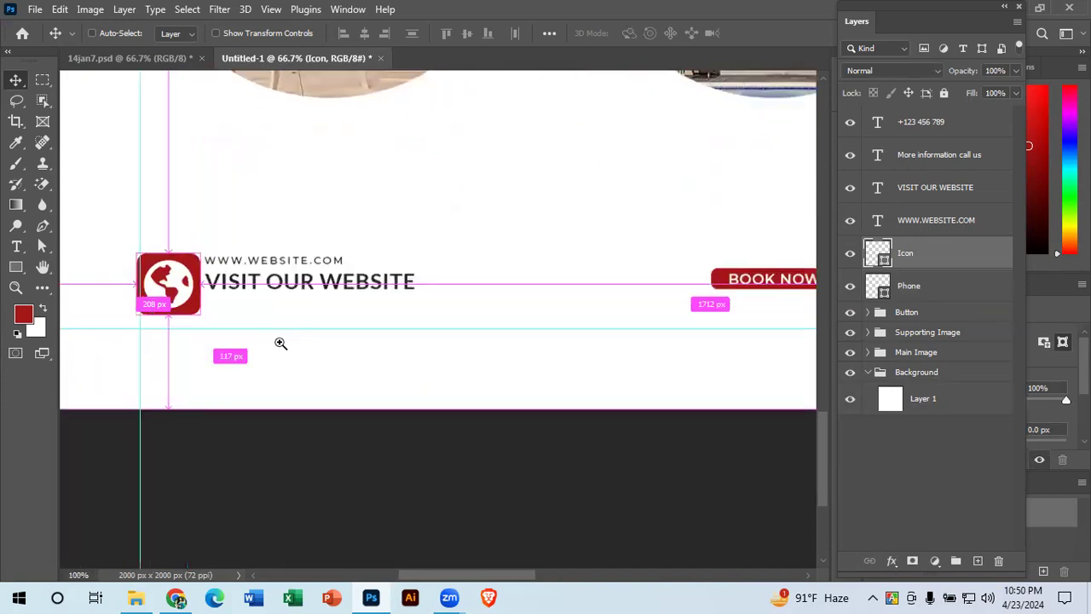
{"action": "left_click", "coordinate": [281, 343], "text": "ctrl"}
{"action": "left_click_drag", "start_coordinate": [298, 290], "coordinate": [477, 307]}
{"action": "left_click_drag", "start_coordinate": [226, 262], "coordinate": [236, 265]}
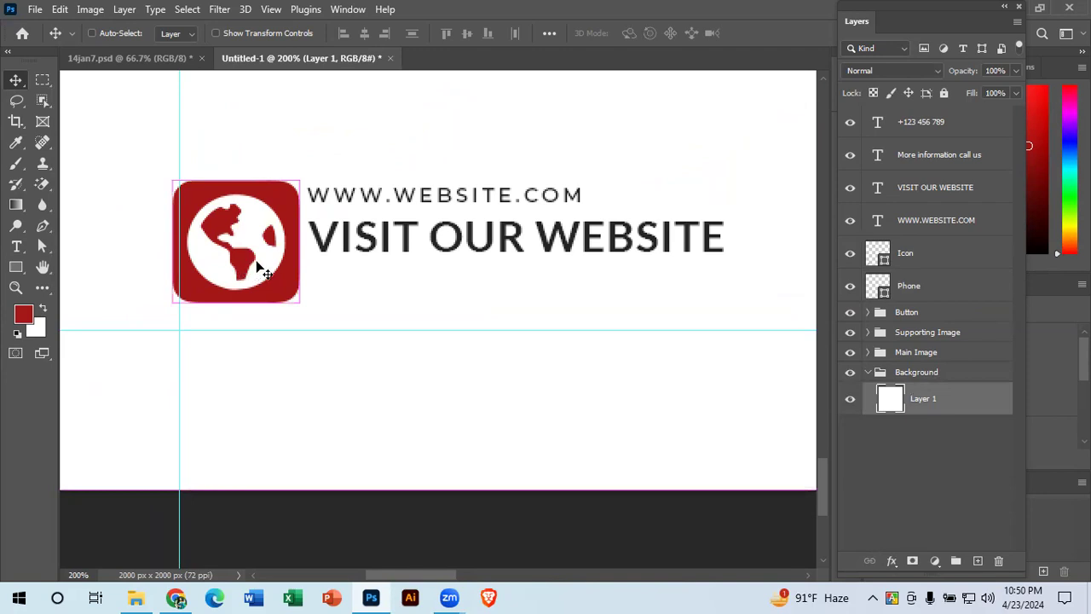
{"action": "left_click", "coordinate": [290, 204]}
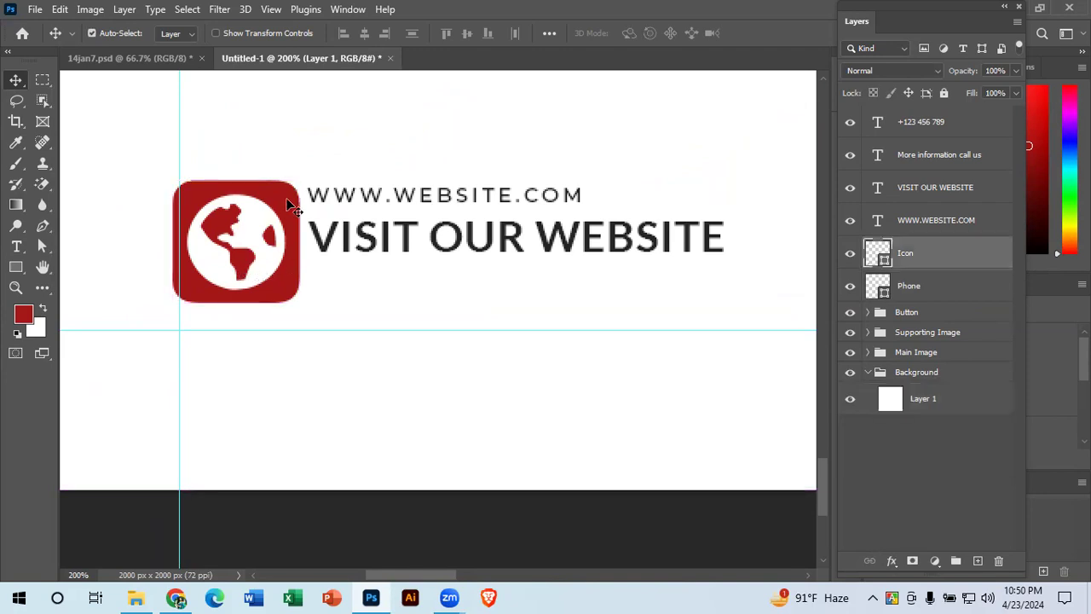
{"action": "left_click", "coordinate": [952, 402]}
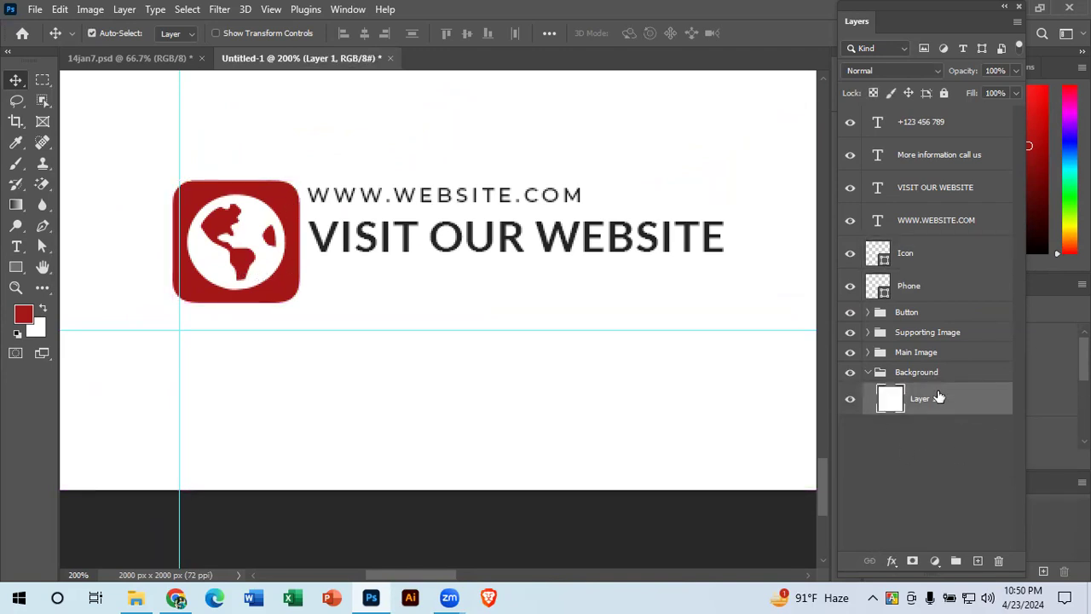
{"action": "left_click", "coordinate": [945, 94]}
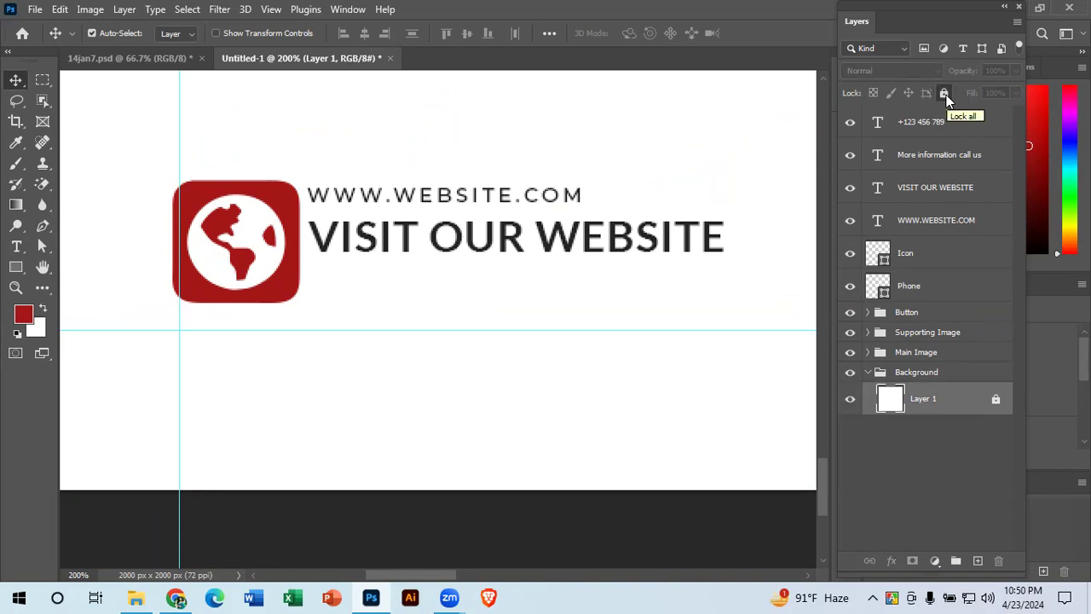
Step: Align the globe icon's left edge with the inner vertical guide
{"action": "left_click", "coordinate": [295, 214]}
{"action": "left_click_drag", "start_coordinate": [285, 212], "coordinate": [293, 212]}
{"action": "left_click_drag", "start_coordinate": [422, 242], "coordinate": [487, 239]}
{"action": "key", "text": "ctrl+minus"}
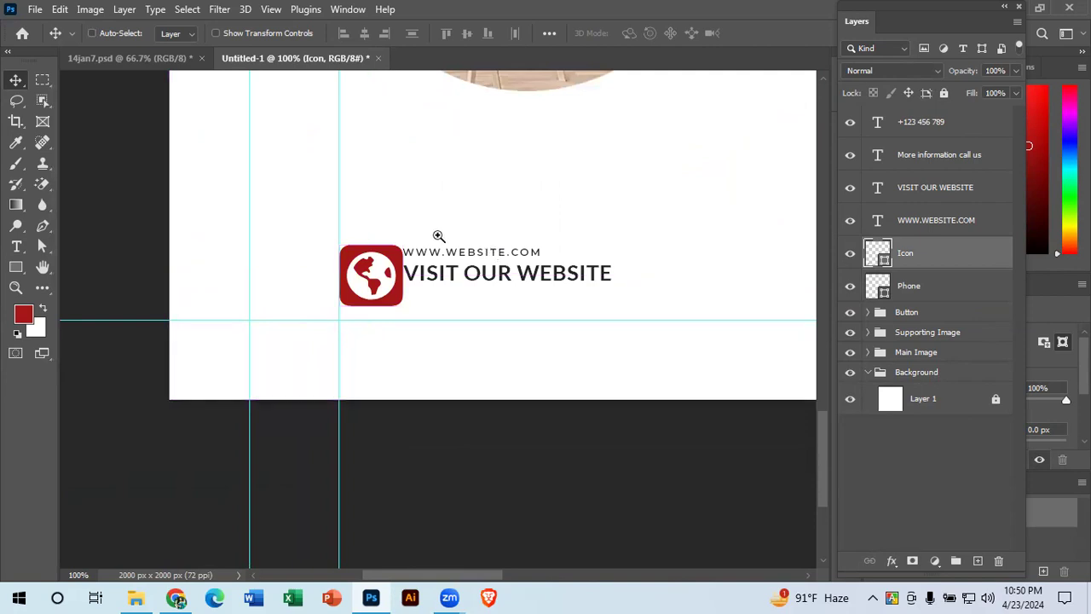
{"action": "key", "text": "ctrl+plus"}
{"action": "left_click_drag", "start_coordinate": [470, 297], "coordinate": [564, 293]}
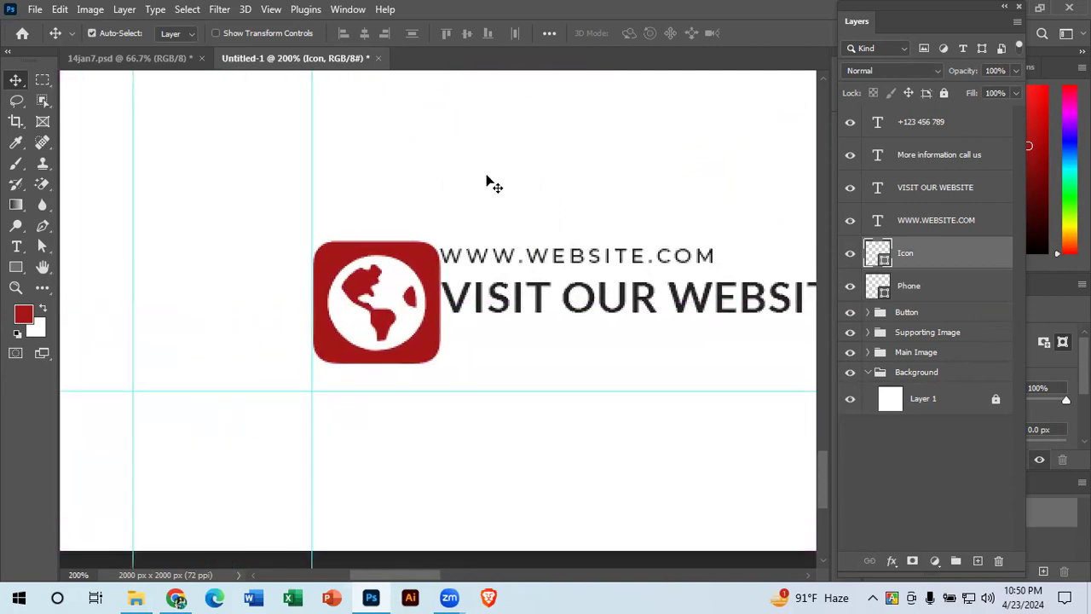
{"action": "left_click_drag", "start_coordinate": [492, 322], "coordinate": [326, 288]}
{"action": "left_click_drag", "start_coordinate": [455, 320], "coordinate": [573, 334]}
{"action": "left_click", "coordinate": [565, 284]}
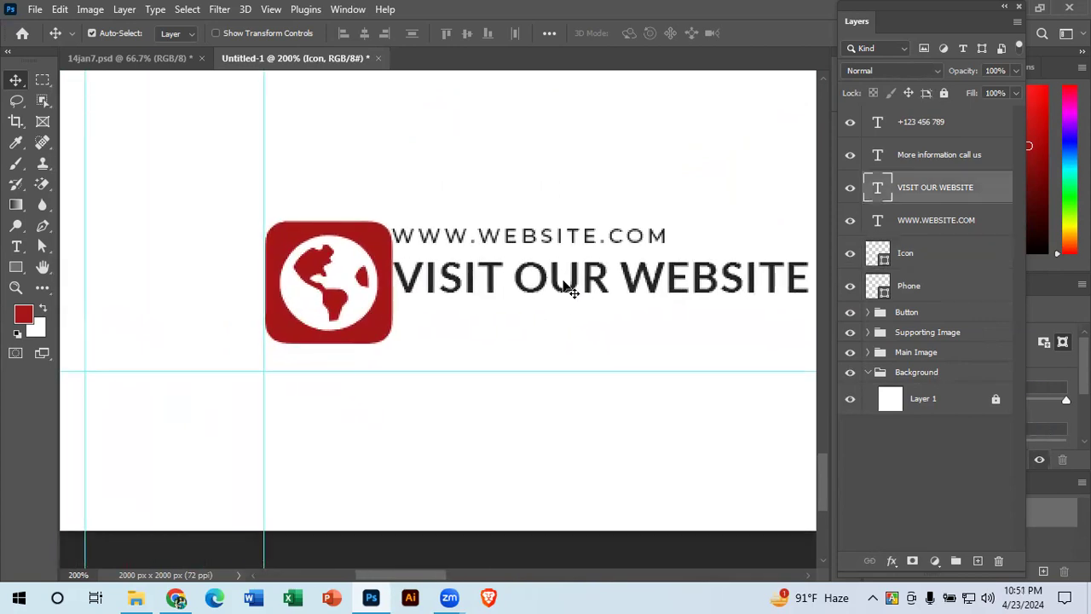
{"action": "left_click", "coordinate": [961, 229], "text": "shift"}
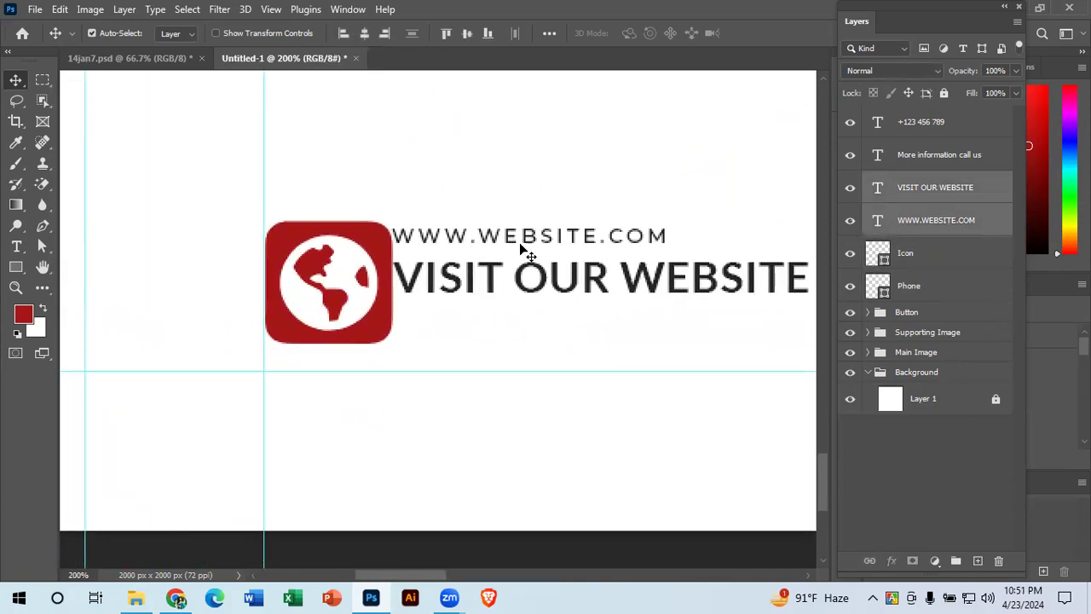
{"action": "left_click_drag", "start_coordinate": [574, 288], "coordinate": [604, 312]}
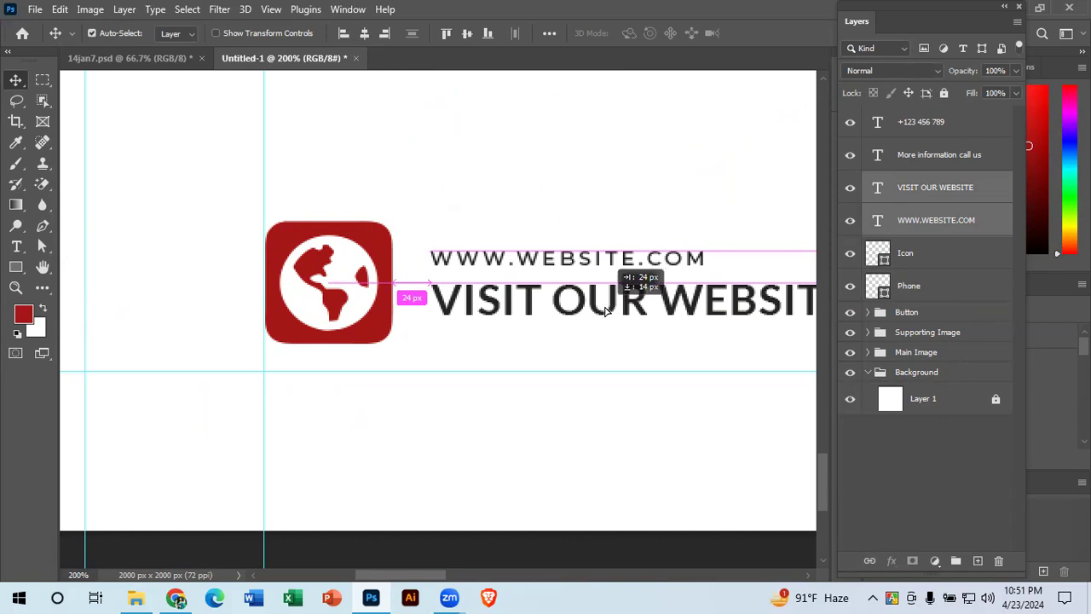
{"action": "left_click_drag", "start_coordinate": [604, 310], "coordinate": [604, 310]}
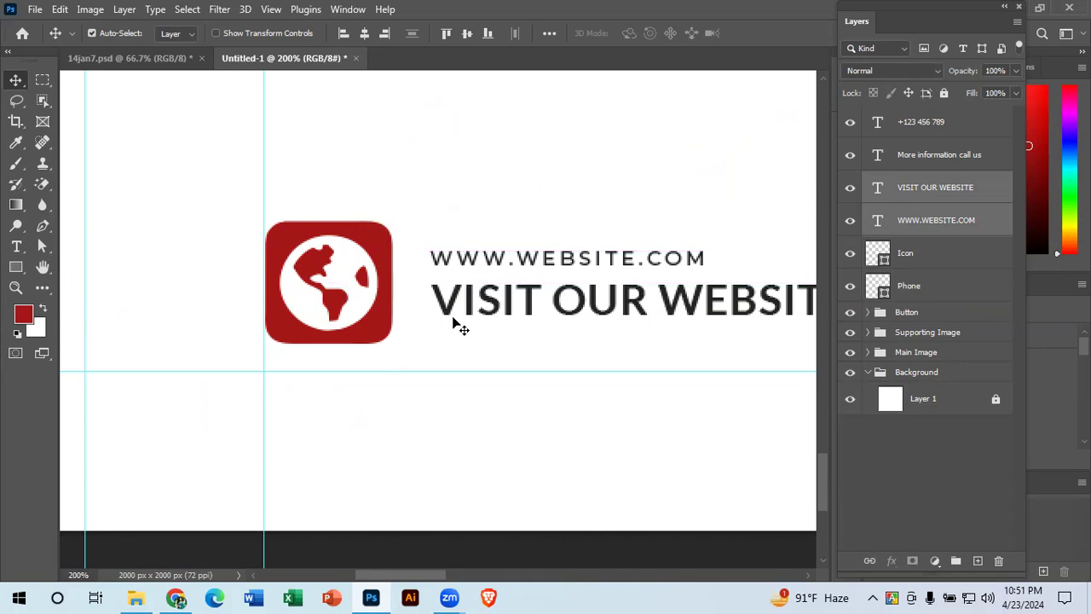
Step: Show the rulers and add horizontal guides along the top and bottom edges of the globe icon
{"action": "left_click_drag", "start_coordinate": [571, 324], "coordinate": [341, 311]}
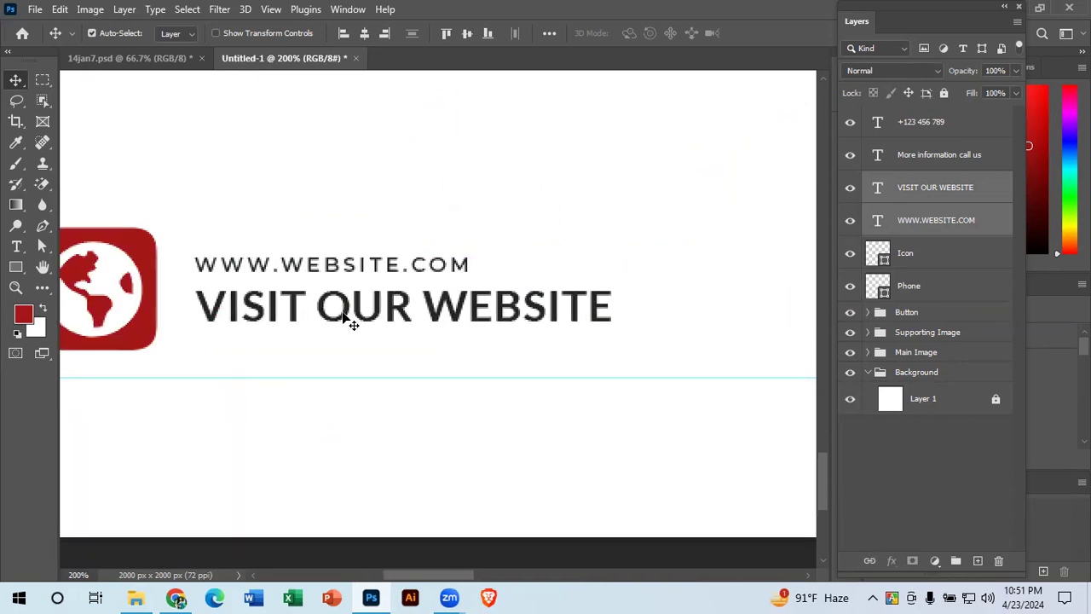
{"action": "key", "text": "ctrl+minus"}
{"action": "left_click", "coordinate": [302, 362], "text": "ctrl"}
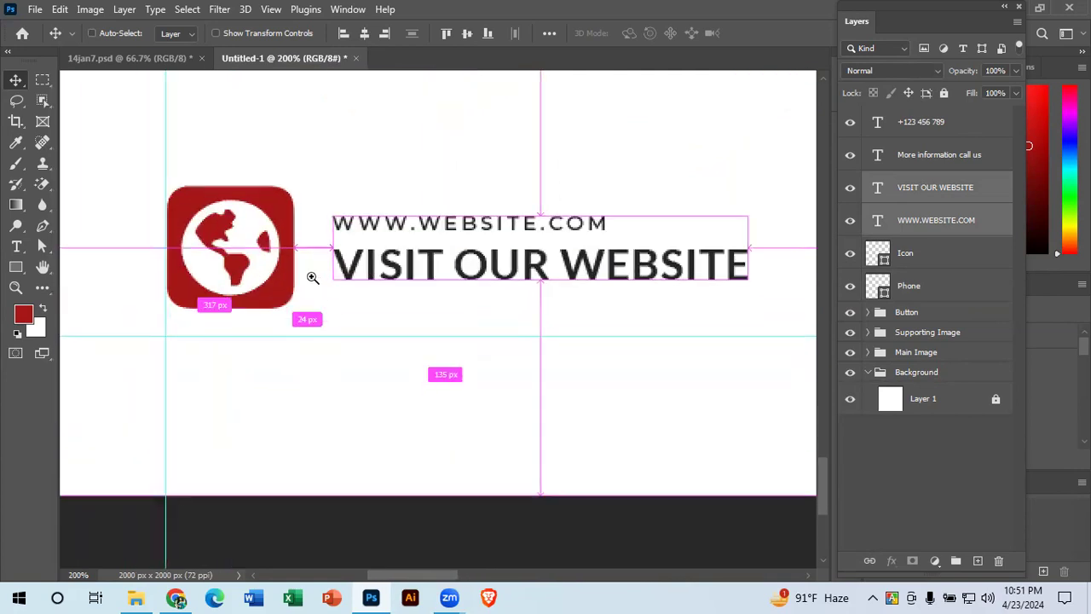
{"action": "left_click", "coordinate": [312, 277], "text": "ctrl"}
{"action": "left_click_drag", "start_coordinate": [321, 273], "coordinate": [413, 318]}
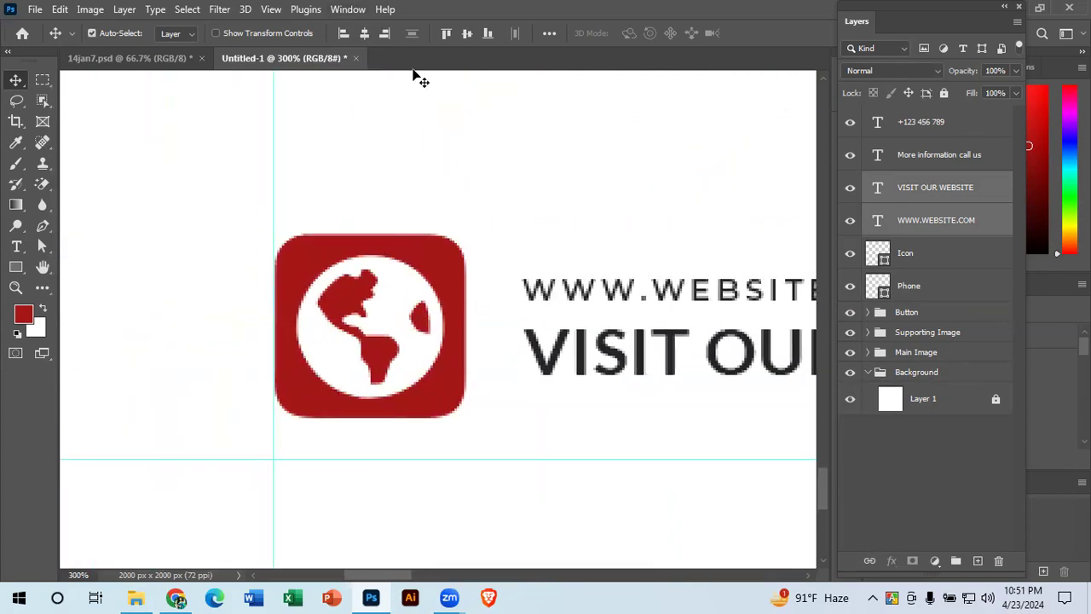
{"action": "key", "text": "ctrl"}
{"action": "key", "text": "ctrl+r"}
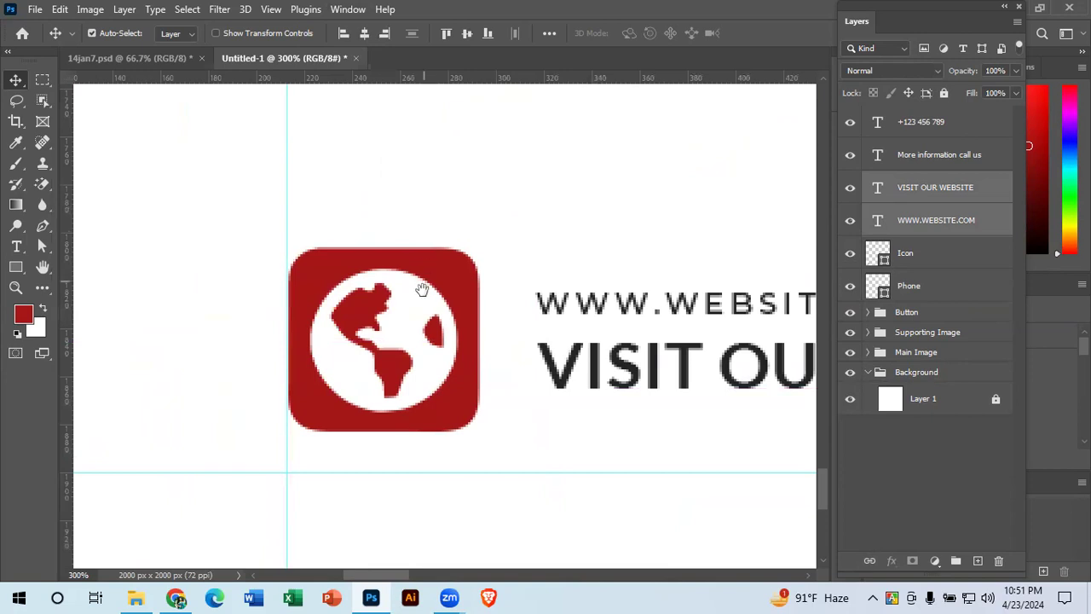
{"action": "left_click_drag", "start_coordinate": [424, 289], "coordinate": [429, 239]}
{"action": "left_click_drag", "start_coordinate": [456, 79], "coordinate": [392, 199]}
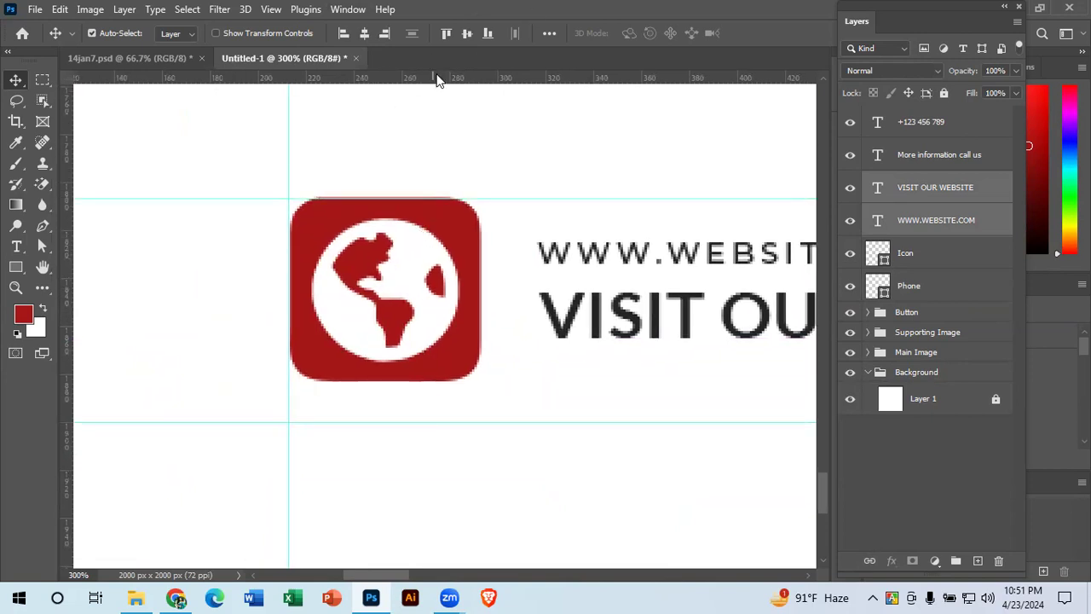
{"action": "left_click_drag", "start_coordinate": [437, 79], "coordinate": [441, 380]}
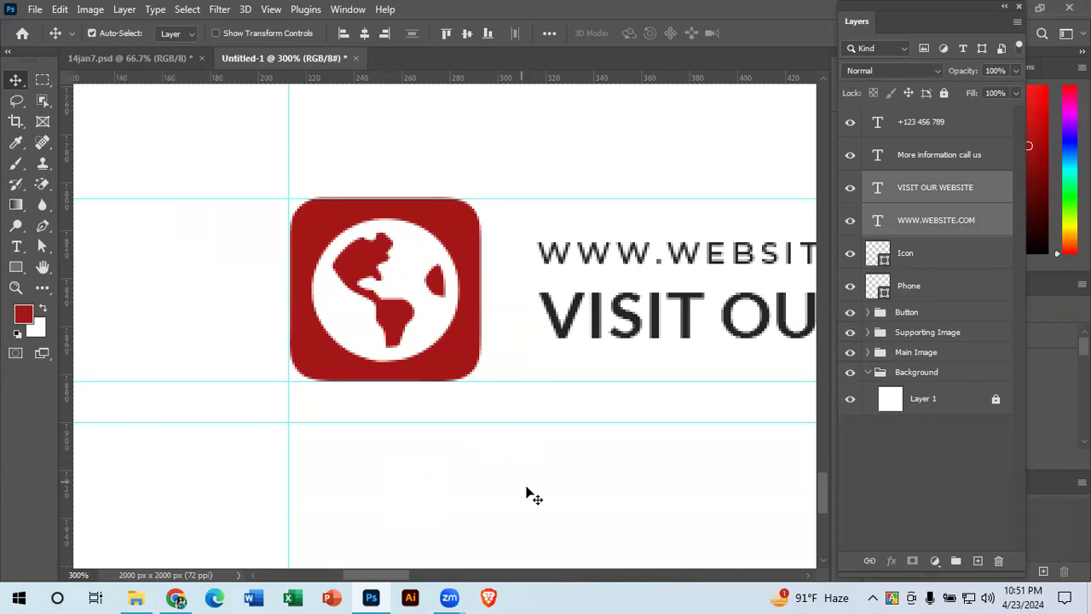
Step: Move the phone icon down and slightly left so it fits between the globe icon's top and bottom guides
{"action": "left_click", "coordinate": [636, 453]}
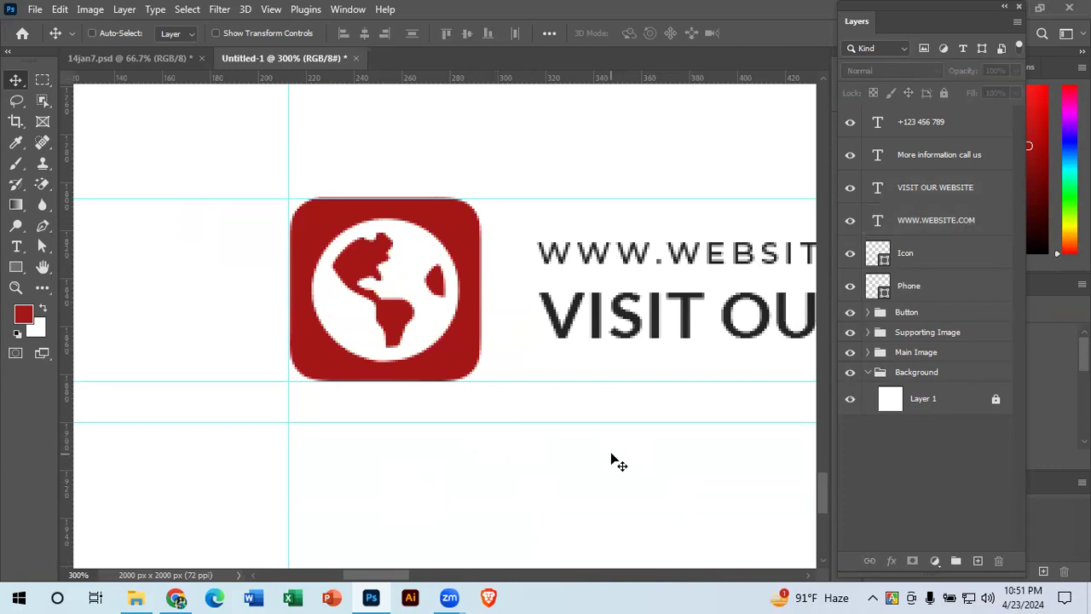
{"action": "key", "text": "ctrl+minus"}
{"action": "key", "text": "ctrl+minus"}
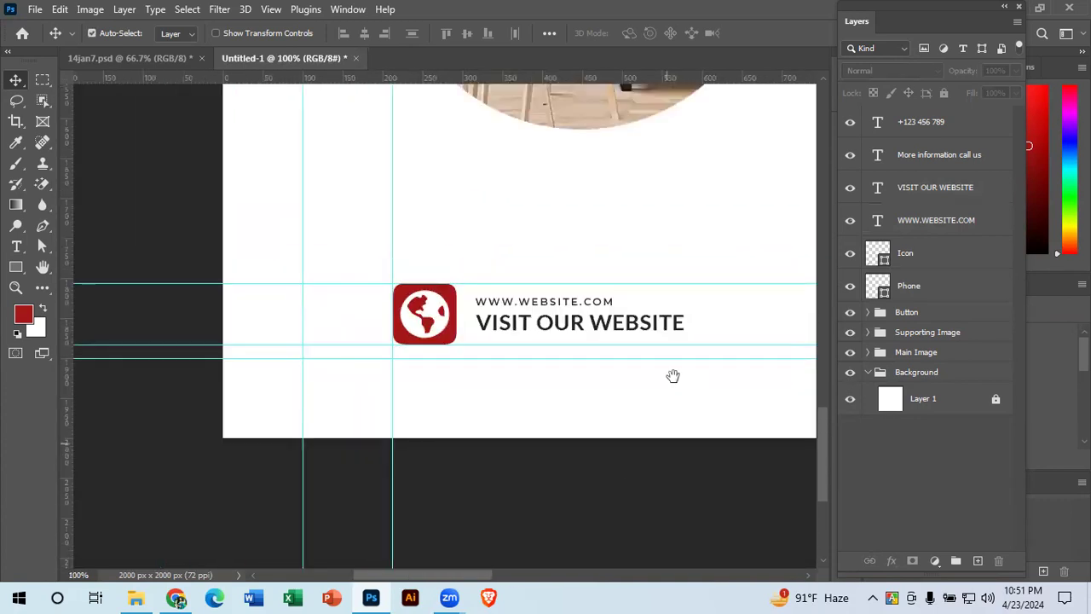
{"action": "left_click_drag", "start_coordinate": [673, 376], "coordinate": [360, 383]}
{"action": "left_click_drag", "start_coordinate": [526, 390], "coordinate": [443, 380]}
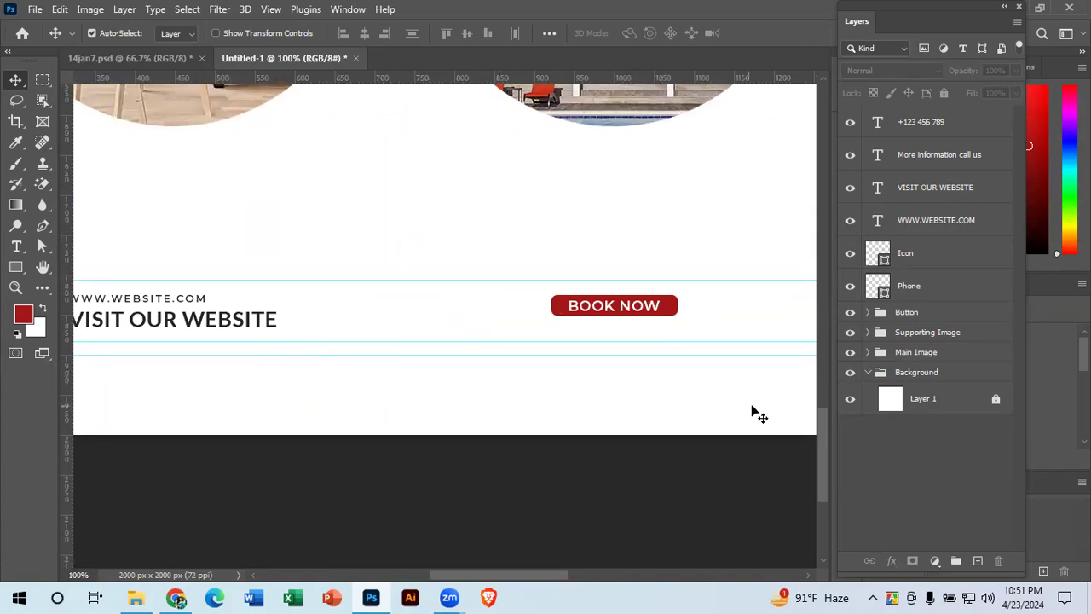
{"action": "left_click_drag", "start_coordinate": [708, 390], "coordinate": [376, 403]}
{"action": "left_click_drag", "start_coordinate": [499, 349], "coordinate": [500, 309]}
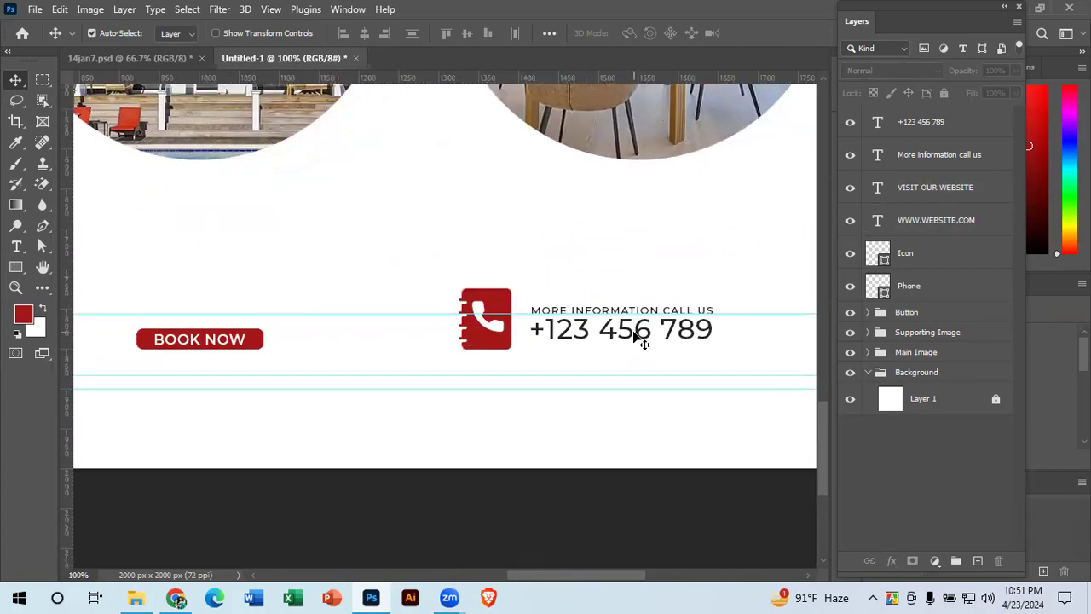
{"action": "left_click", "coordinate": [641, 338]}
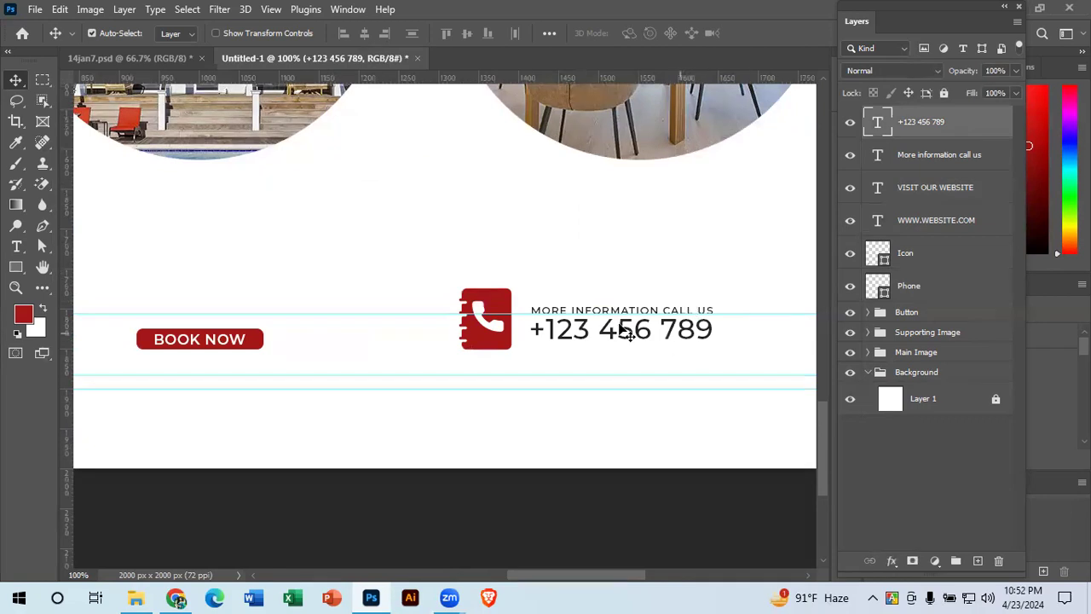
{"action": "left_click", "coordinate": [482, 341]}
{"action": "left_click_drag", "start_coordinate": [477, 336], "coordinate": [461, 370]}
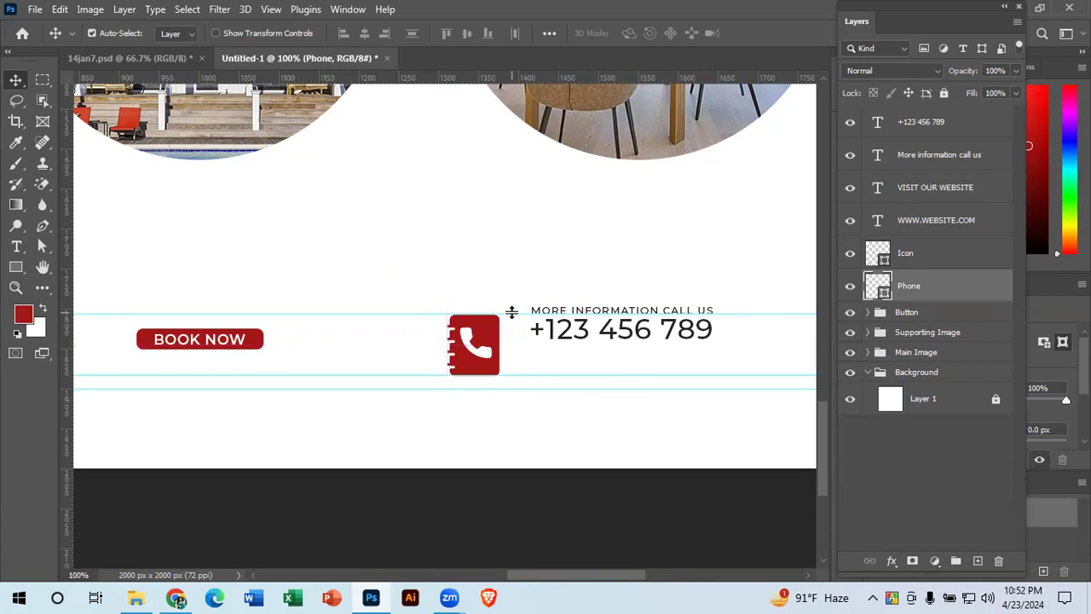
Step: Move the phone number and "More information call us" texts together 28 px down and about 25 px right, vertically centred beside the phone icon
{"action": "scroll", "coordinate": [682, 227], "scroll_direction": "down", "scroll_amount": 5}
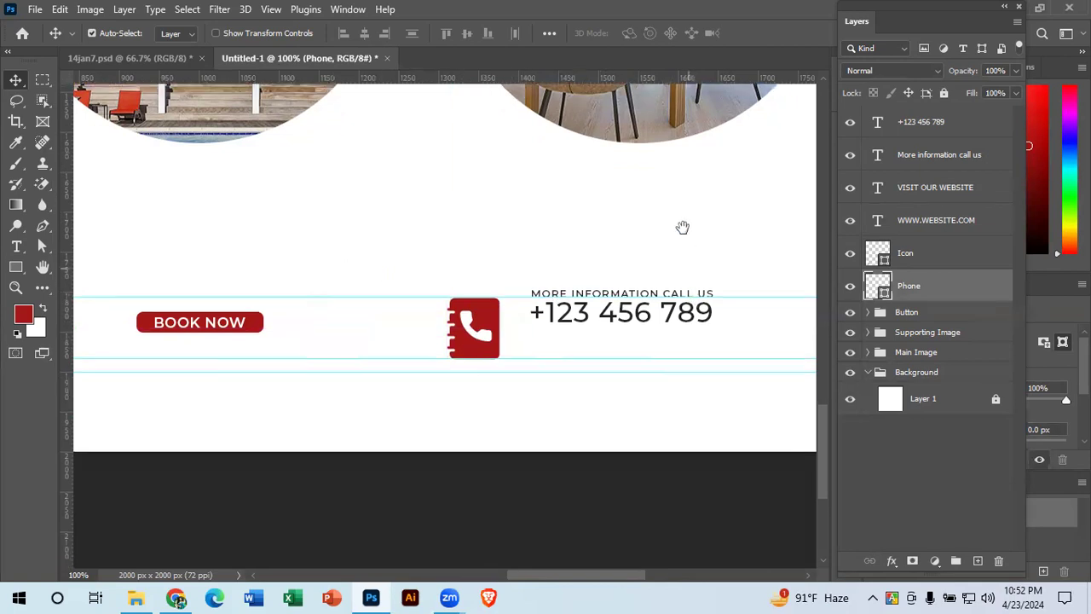
{"action": "left_click", "coordinate": [683, 254]}
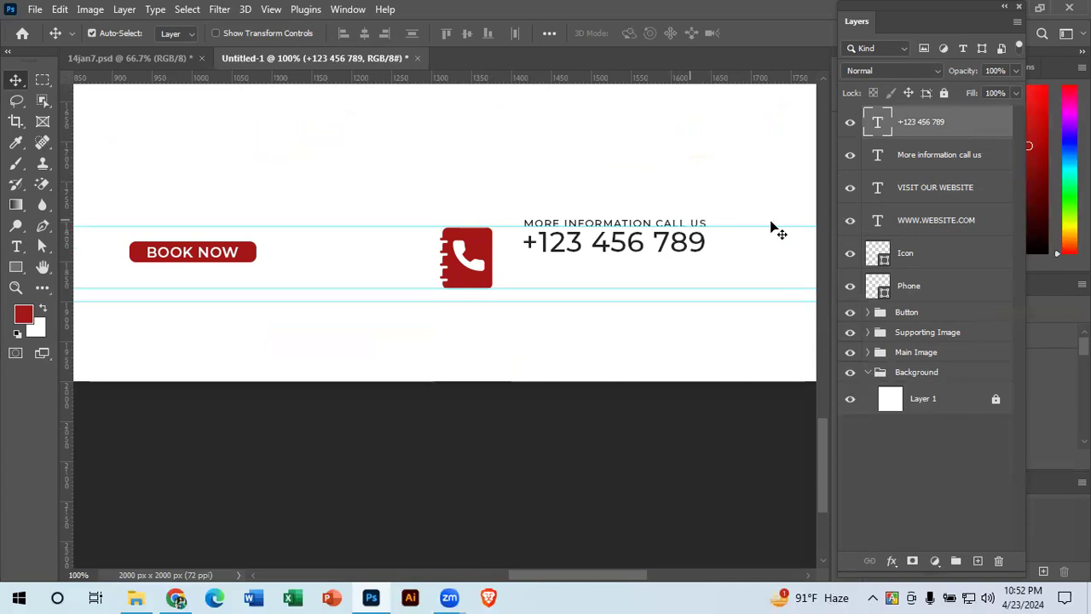
{"action": "left_click", "coordinate": [935, 162], "text": "ctrl"}
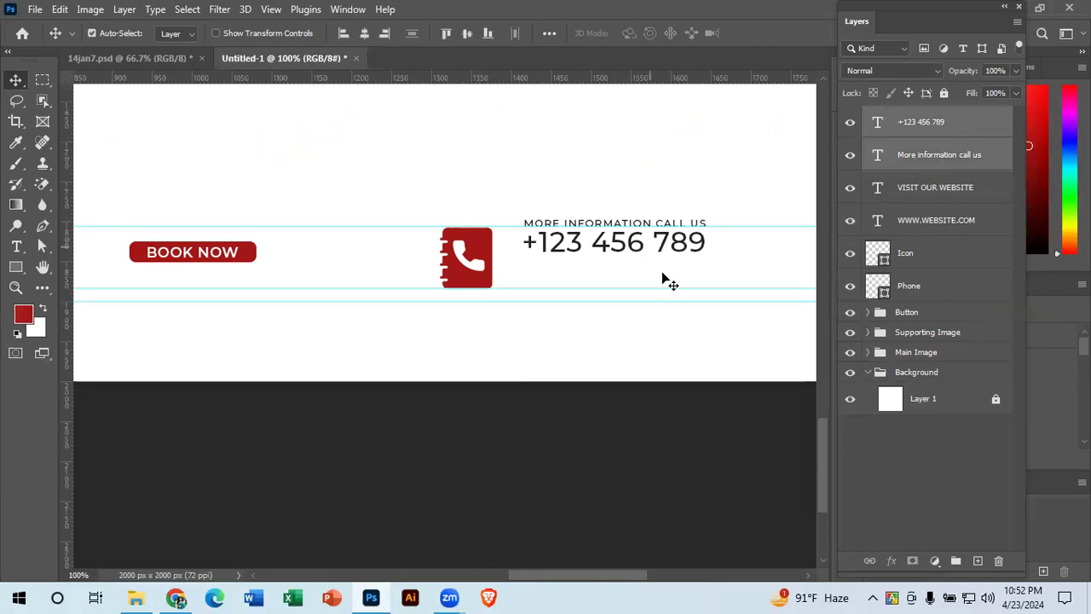
{"action": "left_click_drag", "start_coordinate": [704, 241], "coordinate": [704, 266]}
{"action": "left_click_drag", "start_coordinate": [705, 265], "coordinate": [708, 265]}
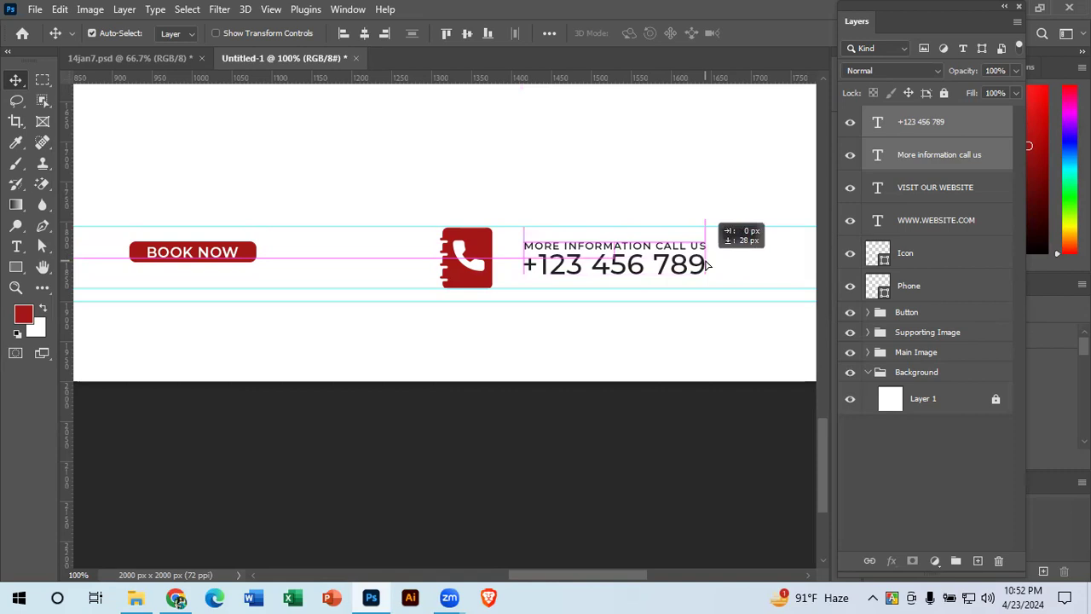
{"action": "mouse_move", "coordinate": [707, 265]}
{"action": "left_mouse_down"}
{"action": "mouse_move", "coordinate": [687, 267]}
{"action": "mouse_move", "coordinate": [706, 269]}
{"action": "left_mouse_up"}
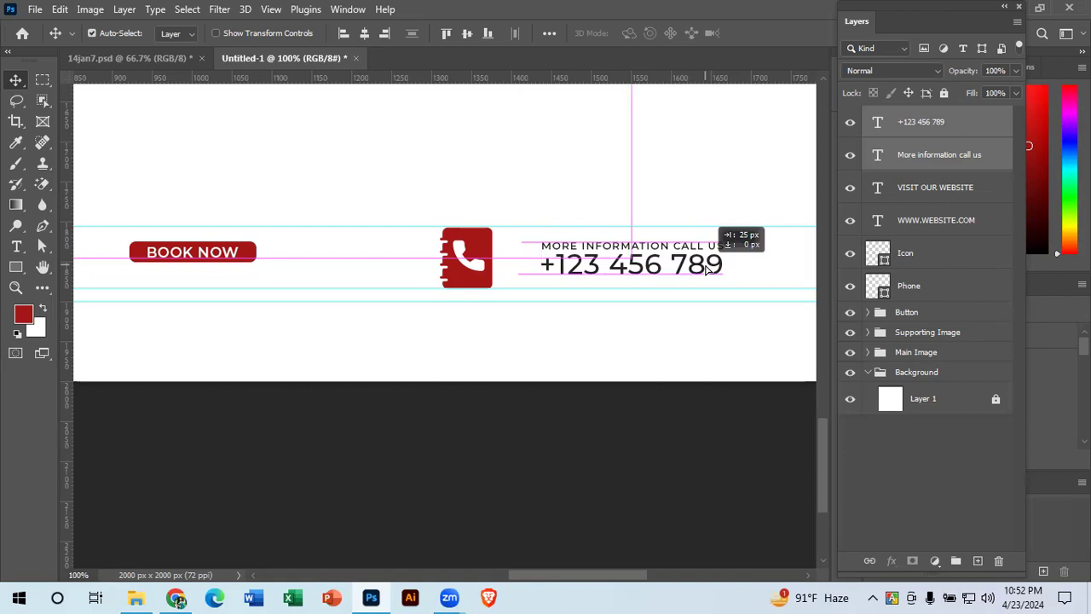
{"action": "key", "text": "shift+Left"}
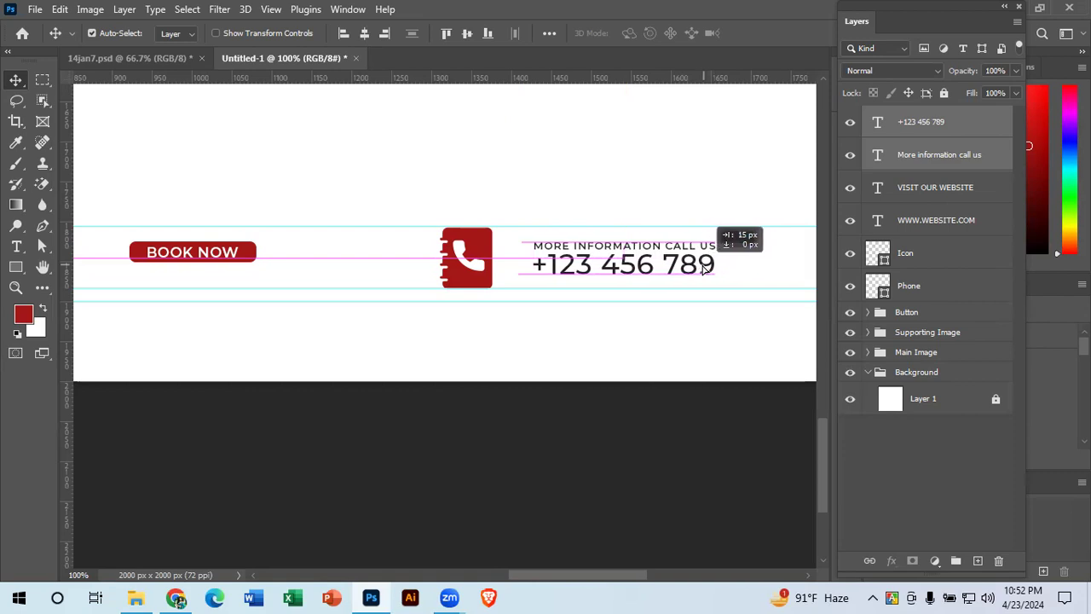
{"action": "key", "text": "shift+Right"}
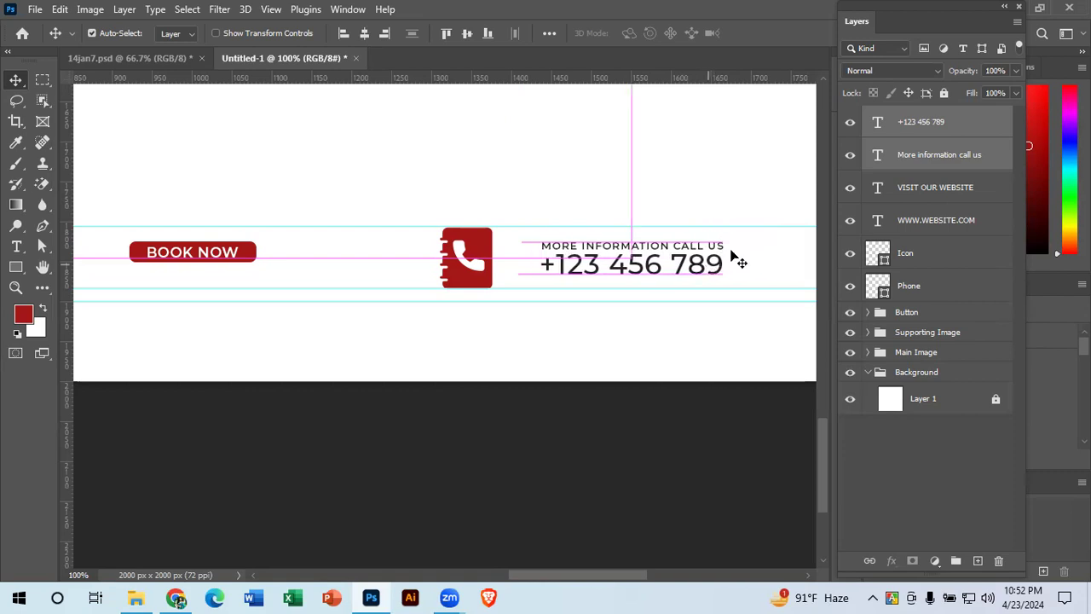
{"action": "left_click_drag", "start_coordinate": [348, 383], "coordinate": [767, 350]}
{"action": "left_click_drag", "start_coordinate": [369, 343], "coordinate": [187, 445]}
{"action": "left_click_drag", "start_coordinate": [657, 282], "coordinate": [110, 287]}
{"action": "left_click_drag", "start_coordinate": [496, 321], "coordinate": [670, 299]}
{"action": "left_click_drag", "start_coordinate": [335, 313], "coordinate": [494, 317]}
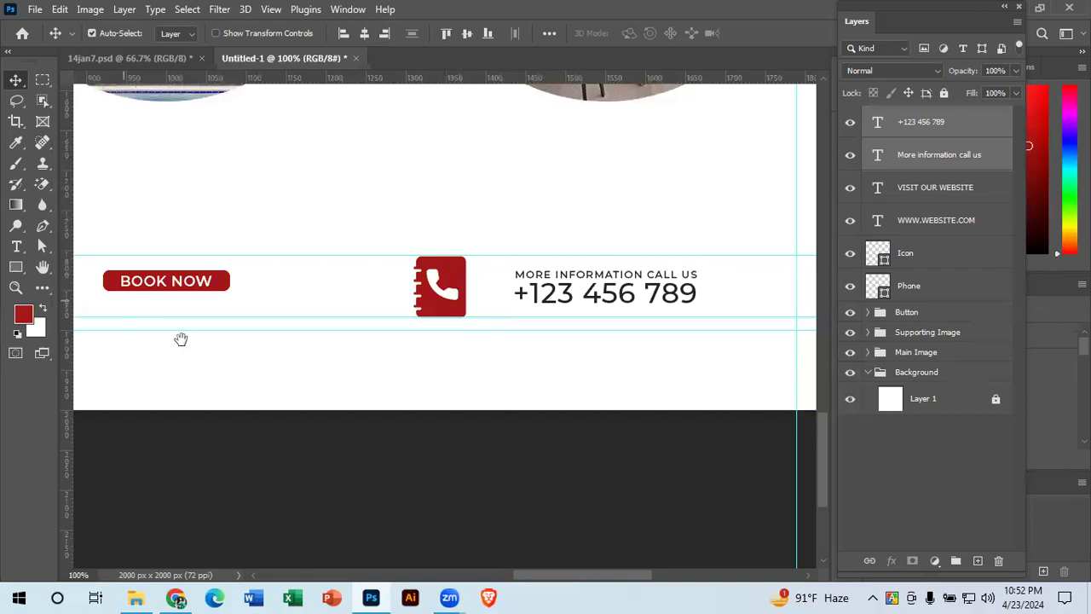
{"action": "left_click_drag", "start_coordinate": [180, 338], "coordinate": [718, 326]}
{"action": "left_click_drag", "start_coordinate": [222, 314], "coordinate": [309, 312]}
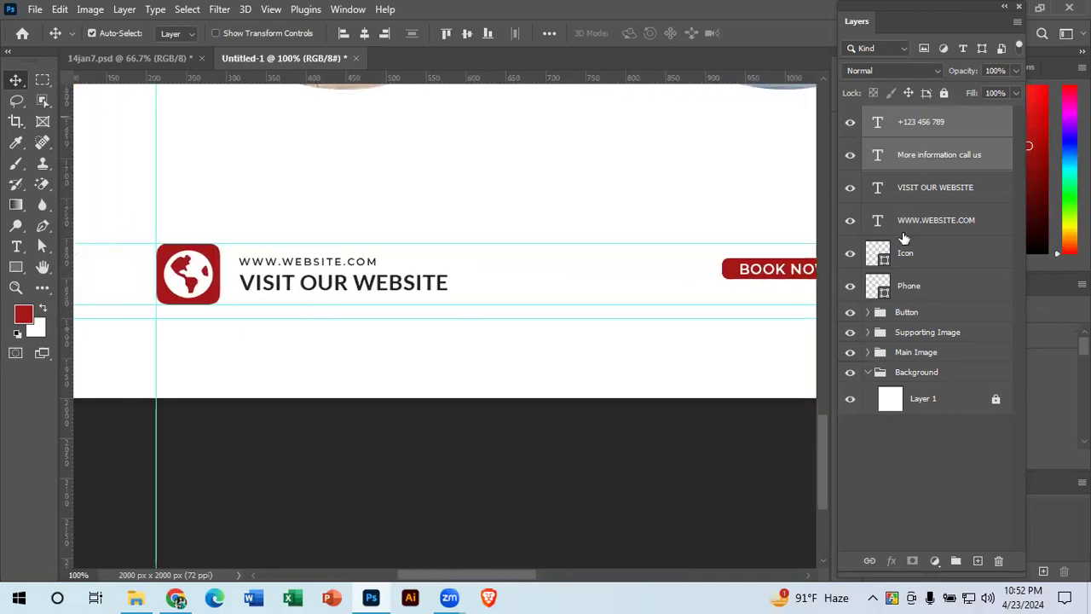
{"action": "left_click", "coordinate": [929, 221]}
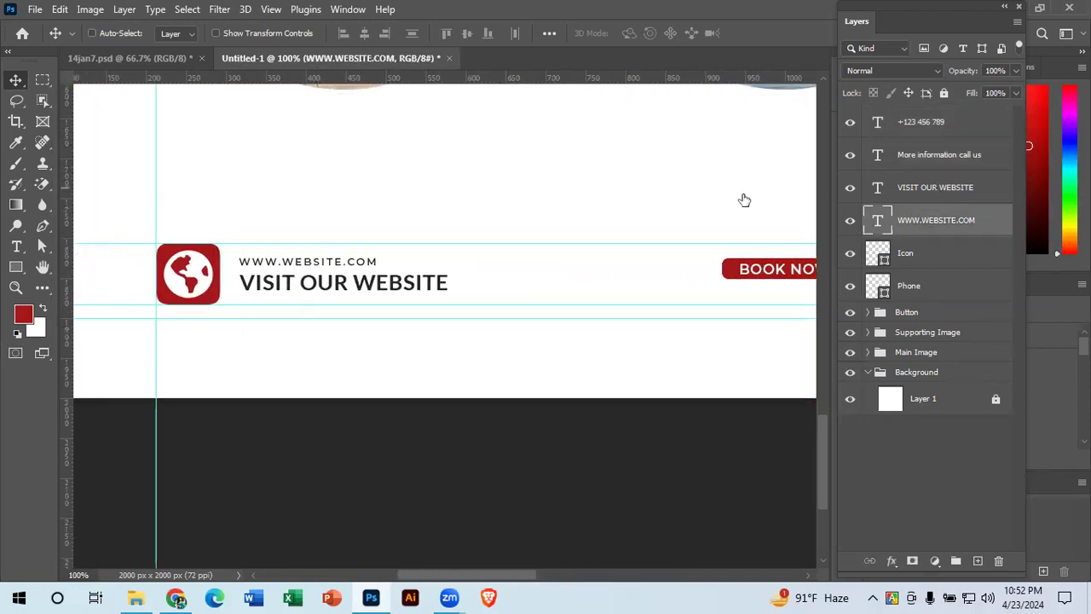
{"action": "left_click", "coordinate": [406, 281], "text": "ctrl+shift"}
{"action": "left_click_drag", "start_coordinate": [406, 281], "coordinate": [423, 286]}
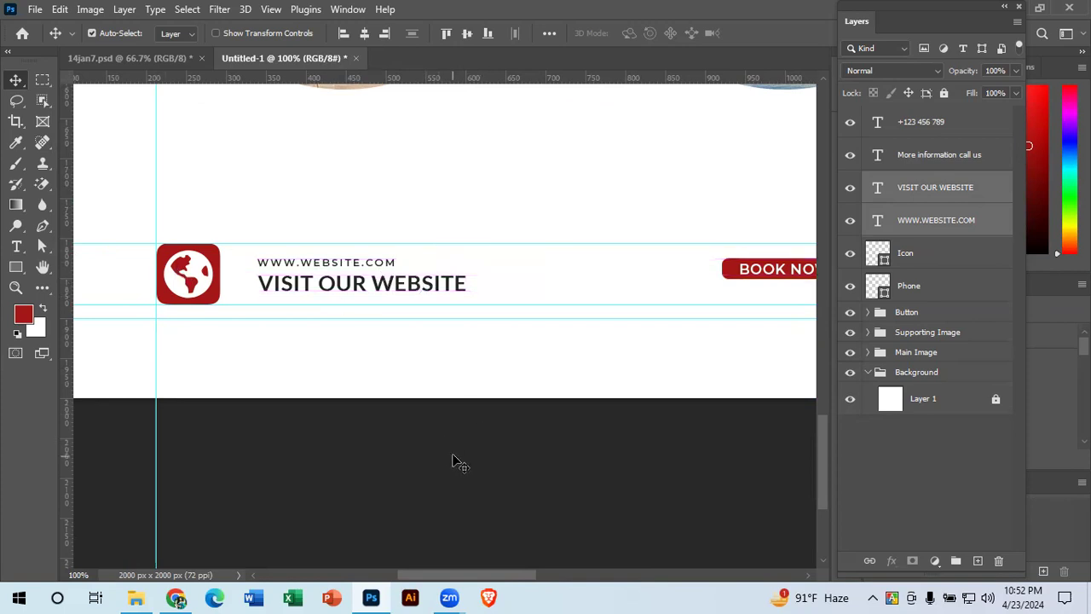
{"action": "left_click", "coordinate": [456, 461]}
Step: Set auto-select to Group and centre the Button group horizontally on the canvas
{"action": "scroll", "coordinate": [455, 459], "scroll_direction": "down", "scroll_amount": 2}
{"action": "left_click_drag", "start_coordinate": [489, 424], "coordinate": [253, 422]}
{"action": "left_click_drag", "start_coordinate": [446, 370], "coordinate": [532, 370]}
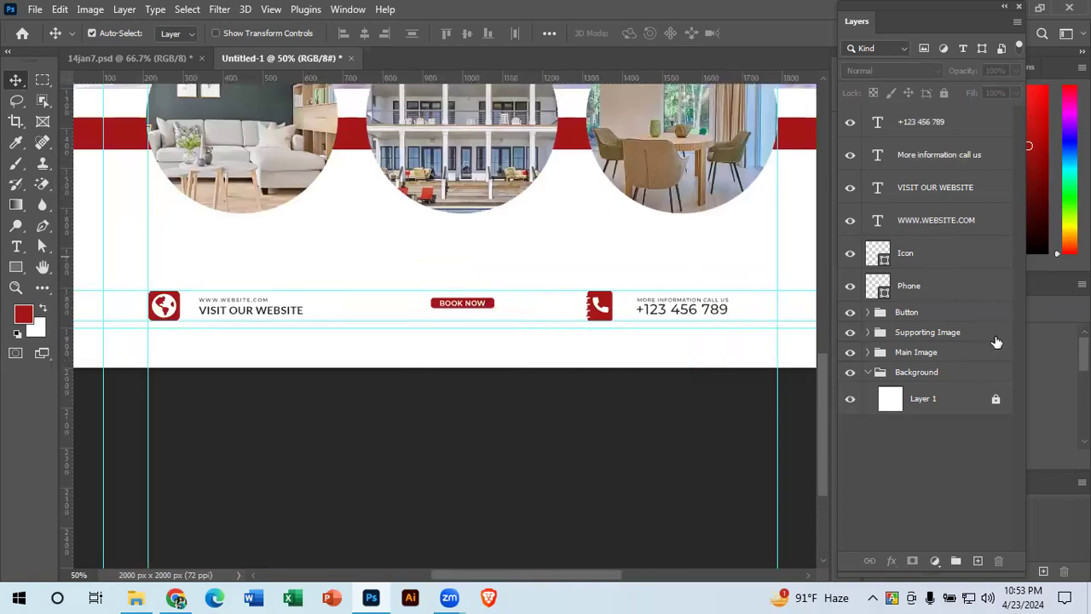
{"action": "left_click", "coordinate": [933, 316]}
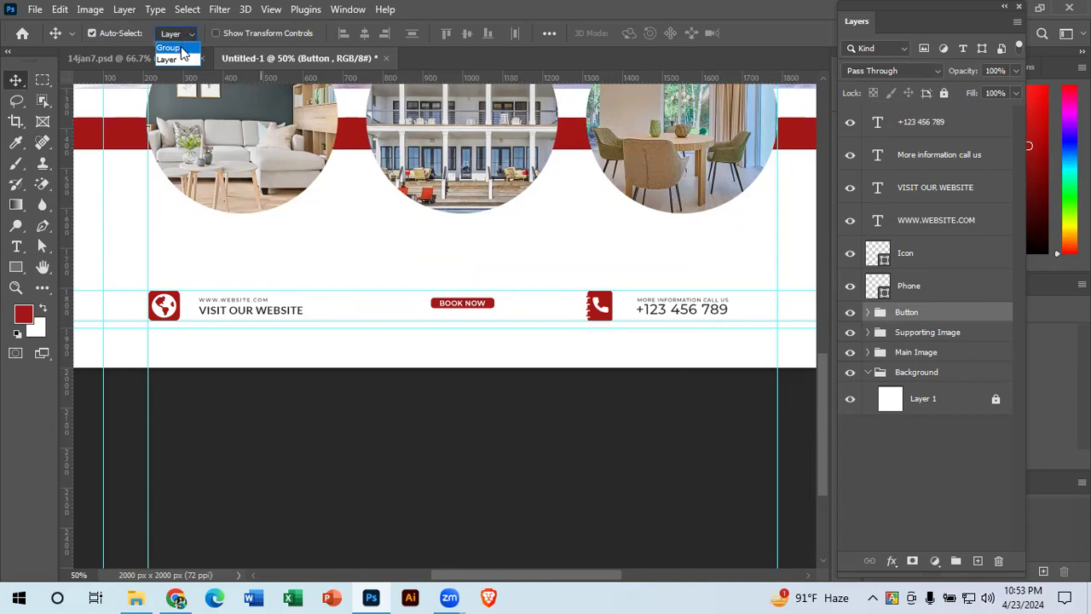
{"action": "left_click", "coordinate": [179, 48]}
{"action": "left_click", "coordinate": [546, 34]}
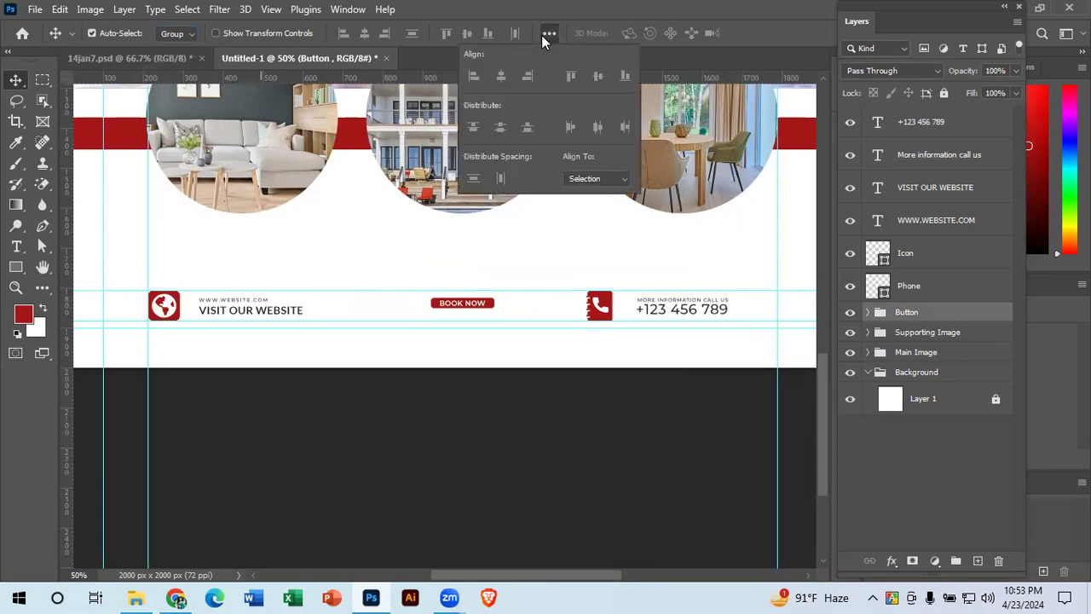
{"action": "left_click", "coordinate": [584, 175]}
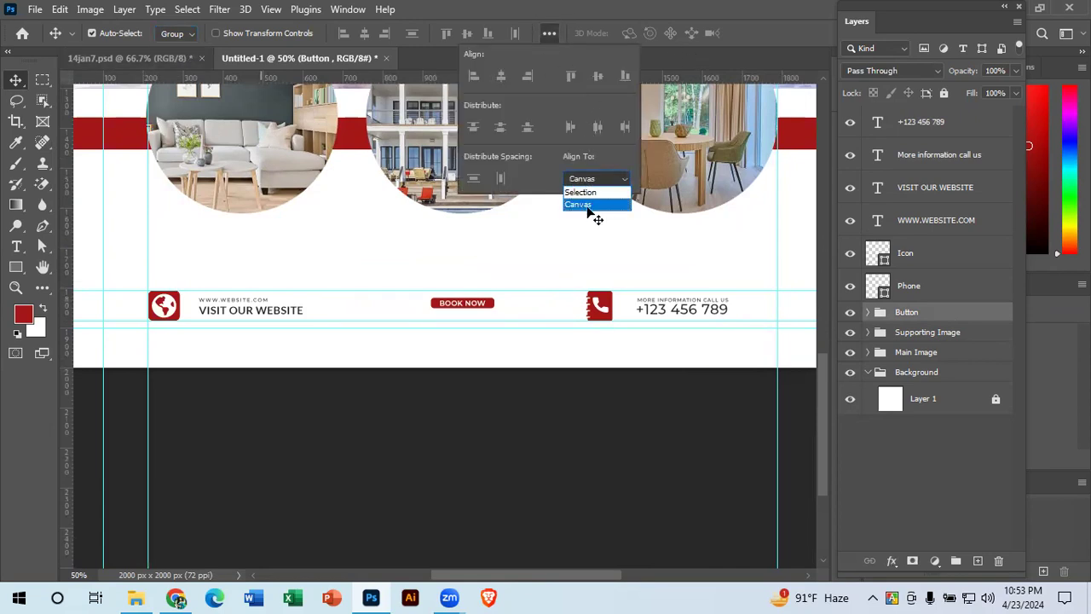
{"action": "left_click", "coordinate": [590, 206]}
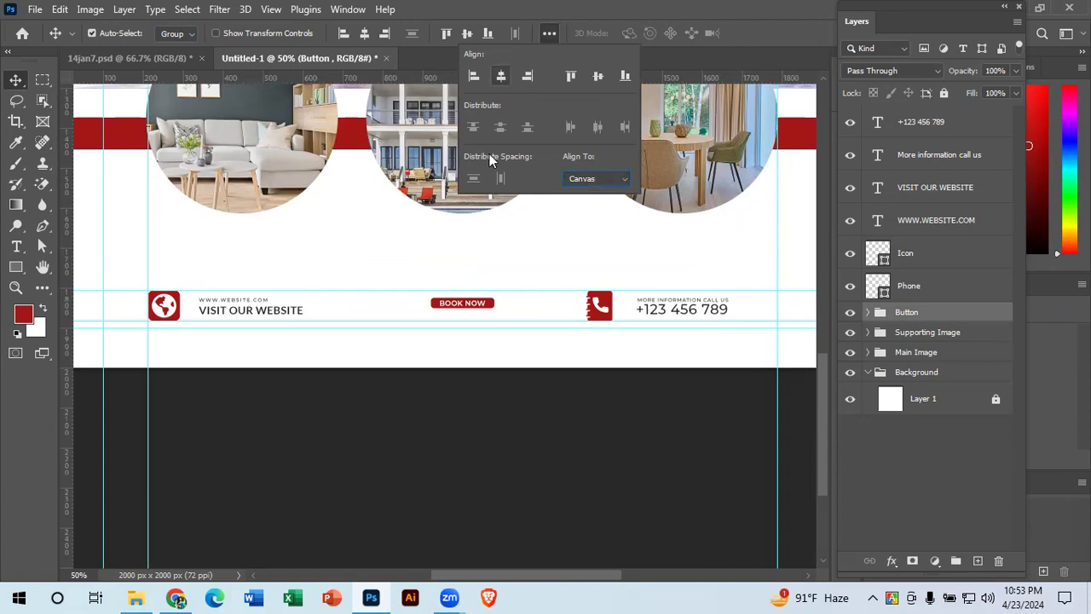
Step: Examine the size of the BOOK NOW button in the contact row of 14jan7.psd
{"action": "left_click", "coordinate": [176, 58]}
{"action": "left_click", "coordinate": [512, 352]}
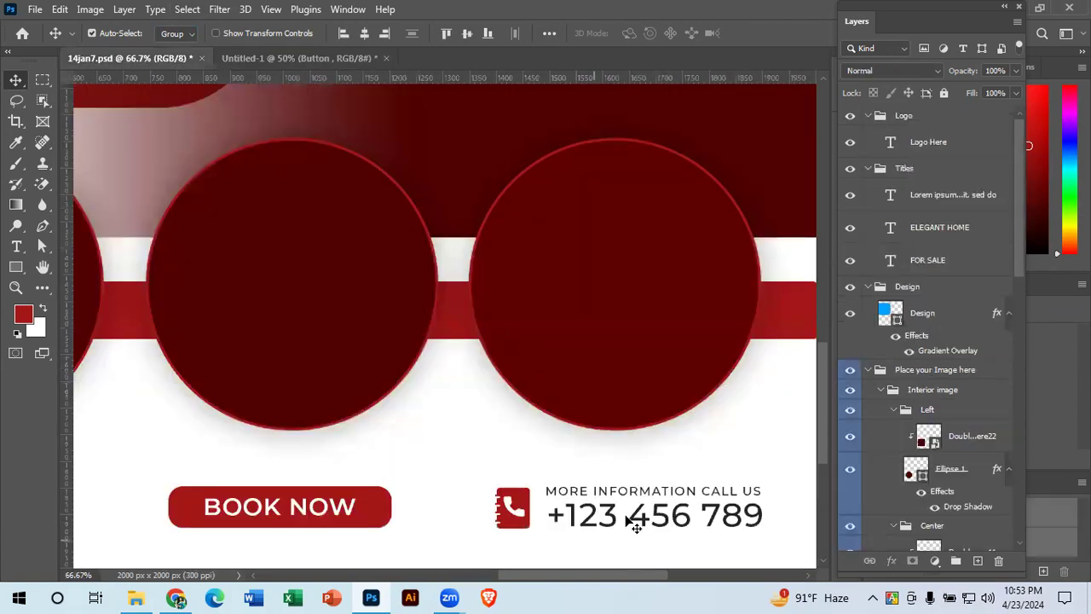
{"action": "key", "text": "ctrl+minus"}
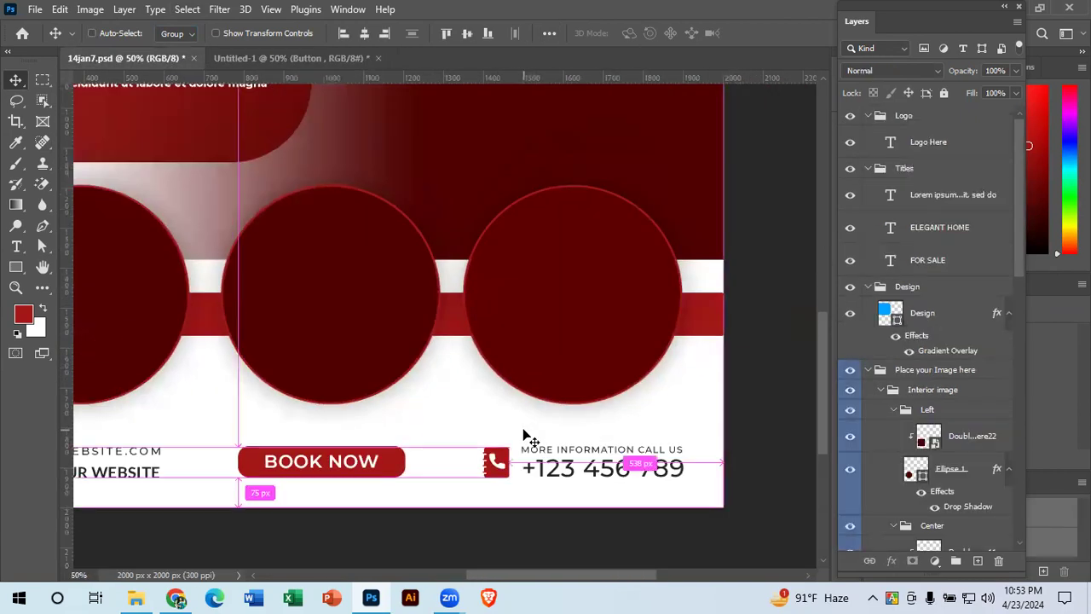
{"action": "key", "text": "ctrl+minus"}
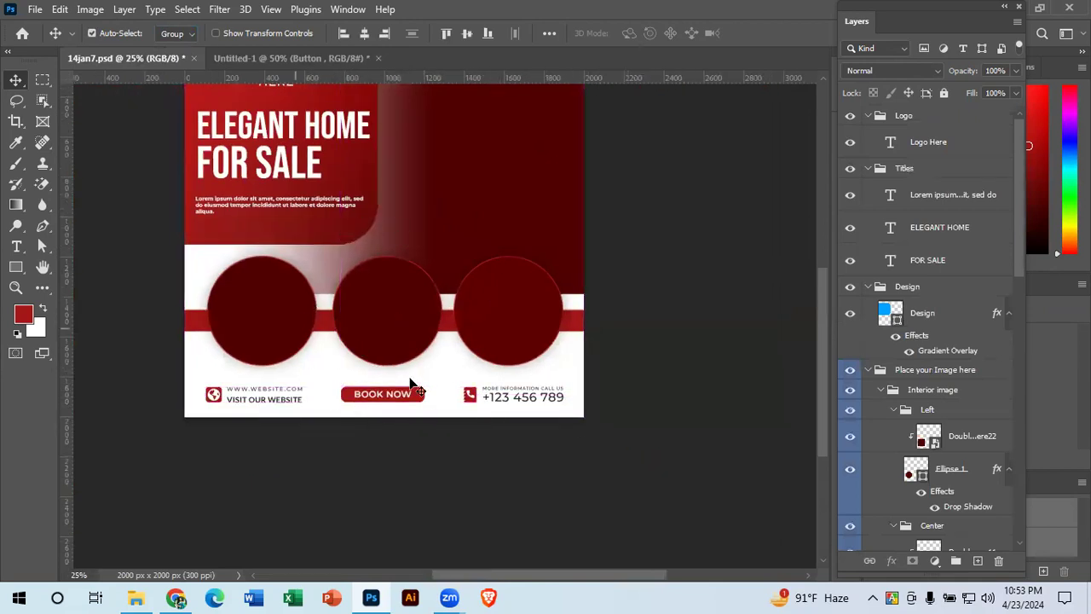
Step: In the new document, scale the BOOK NOW Button group to about 275% so it fits between the icon guides
{"action": "left_click", "coordinate": [309, 56]}
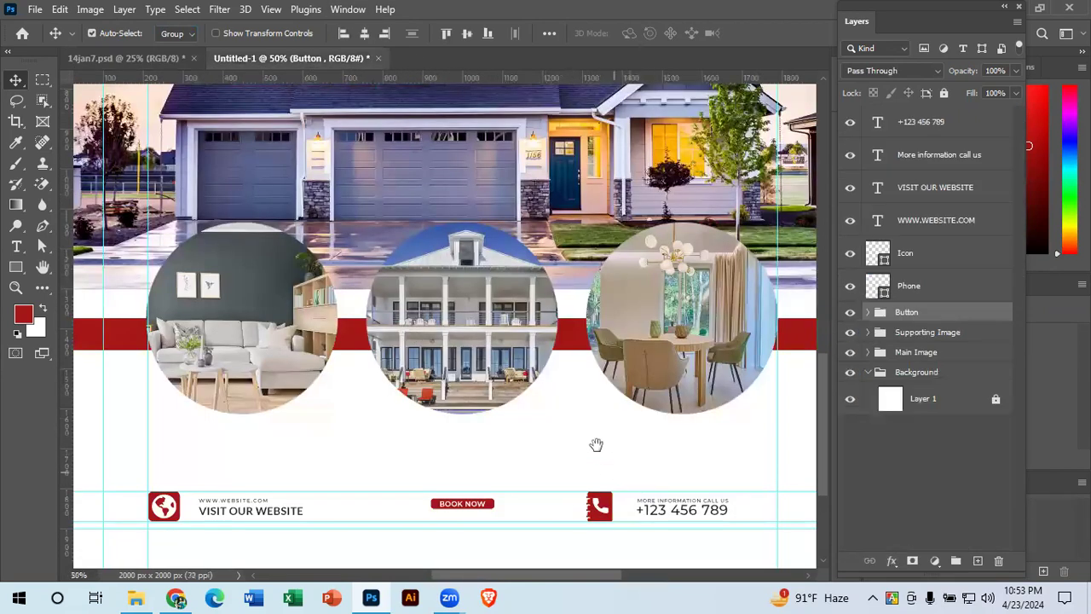
{"action": "left_click_drag", "start_coordinate": [597, 446], "coordinate": [616, 294]}
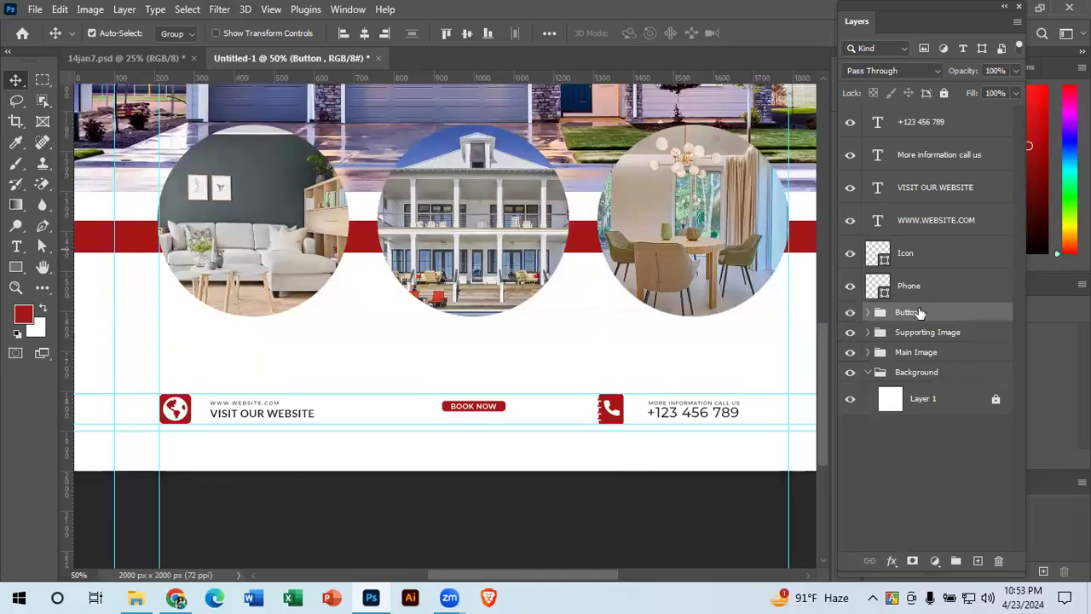
{"action": "key", "text": "ctrl+t"}
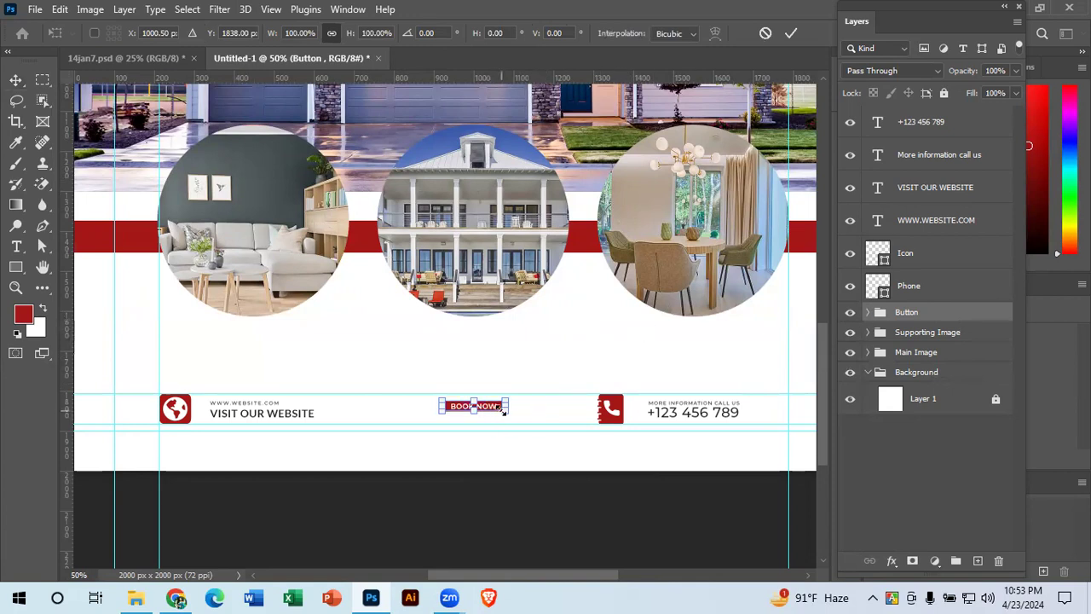
{"action": "left_click_drag", "start_coordinate": [505, 412], "coordinate": [529, 412]}
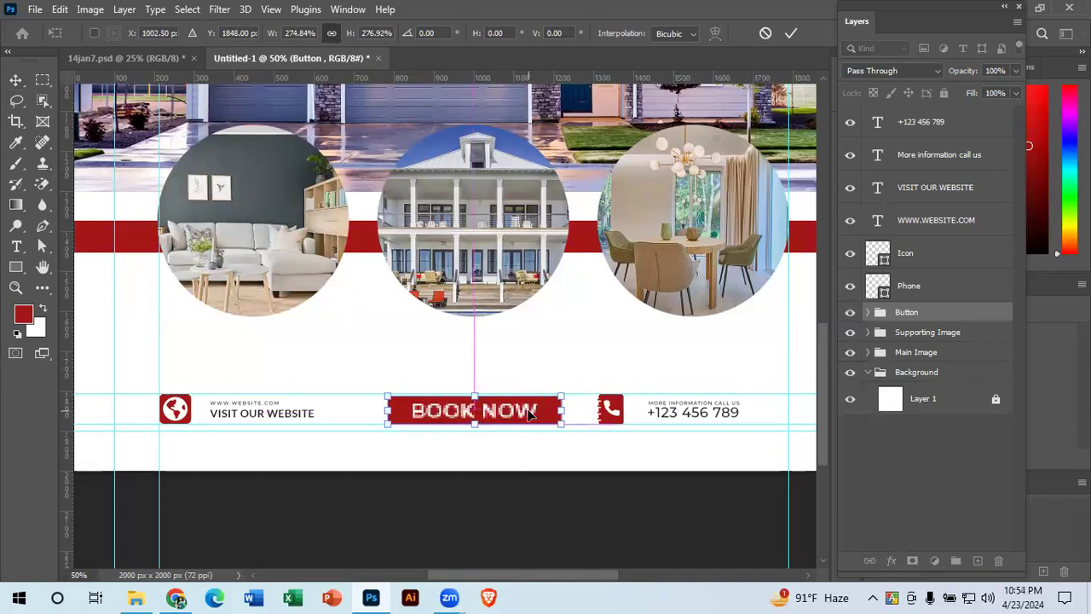
{"action": "left_click", "coordinate": [791, 34]}
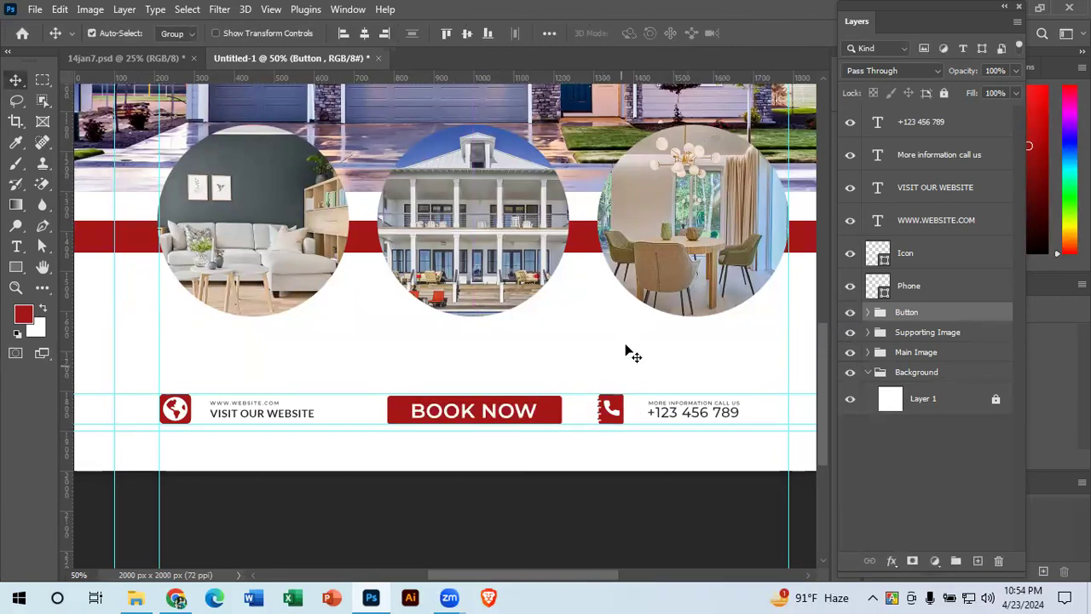
Step: Move the phone icon and its two texts together to the right until the texts end at the inner vertical guide near the right margin
{"action": "left_click_drag", "start_coordinate": [628, 353], "coordinate": [616, 282]}
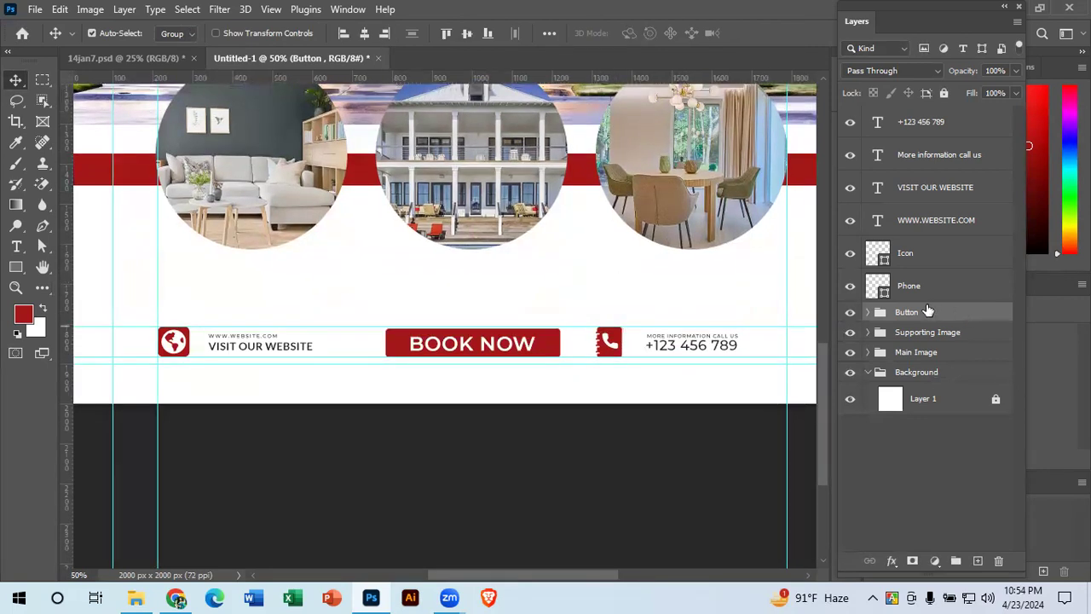
{"action": "left_click_drag", "start_coordinate": [663, 275], "coordinate": [538, 253]}
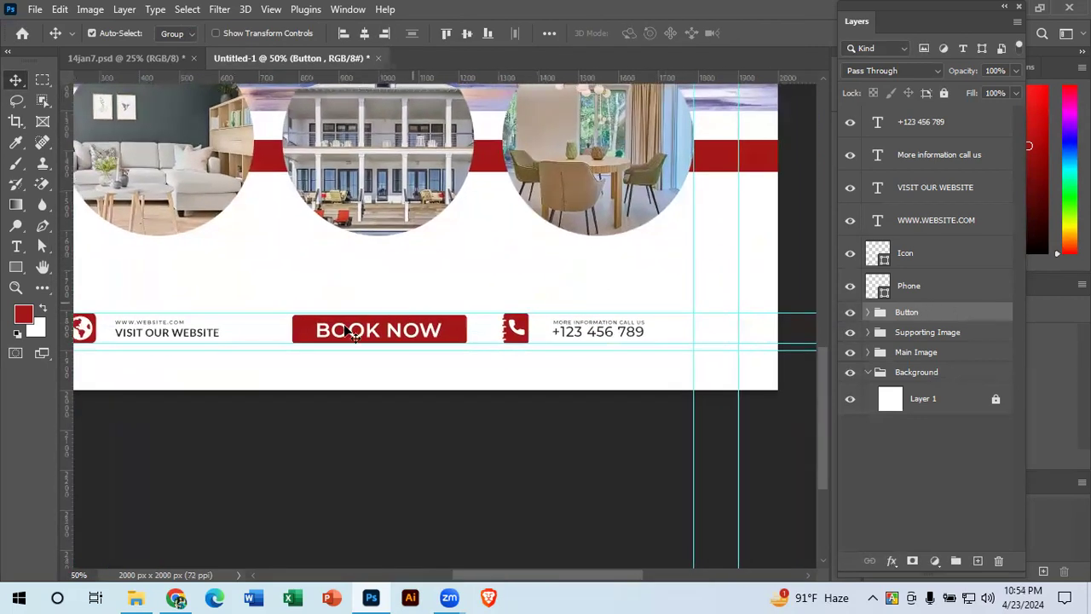
{"action": "mouse_move", "coordinate": [312, 356]}
{"action": "left_mouse_down"}
{"action": "mouse_move", "coordinate": [440, 355]}
{"action": "mouse_move", "coordinate": [299, 352]}
{"action": "left_mouse_up"}
{"action": "left_click_drag", "start_coordinate": [492, 360], "coordinate": [558, 365]}
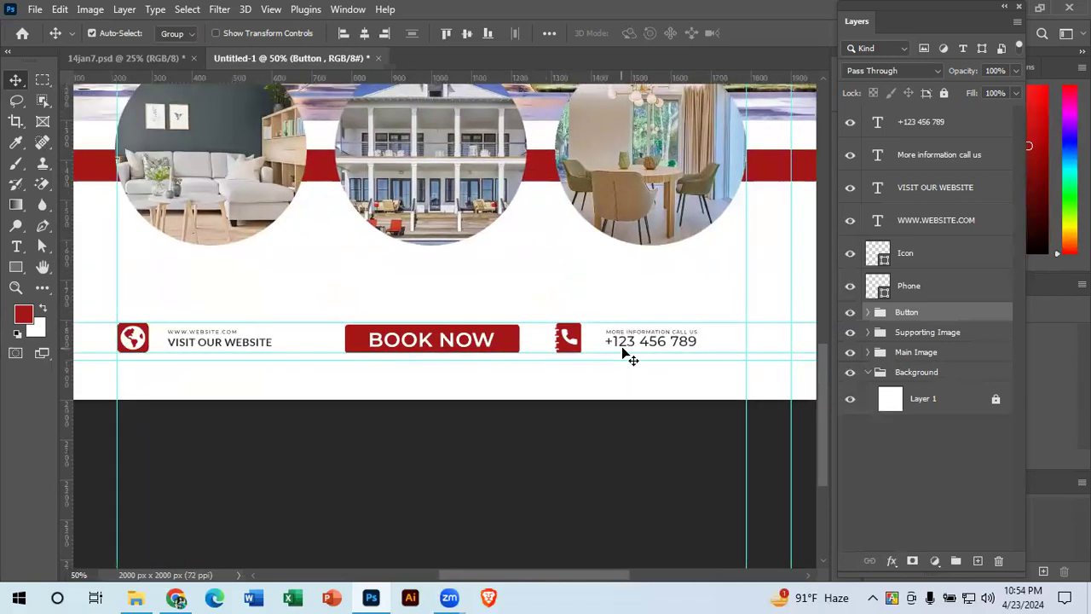
{"action": "left_click", "coordinate": [656, 345]}
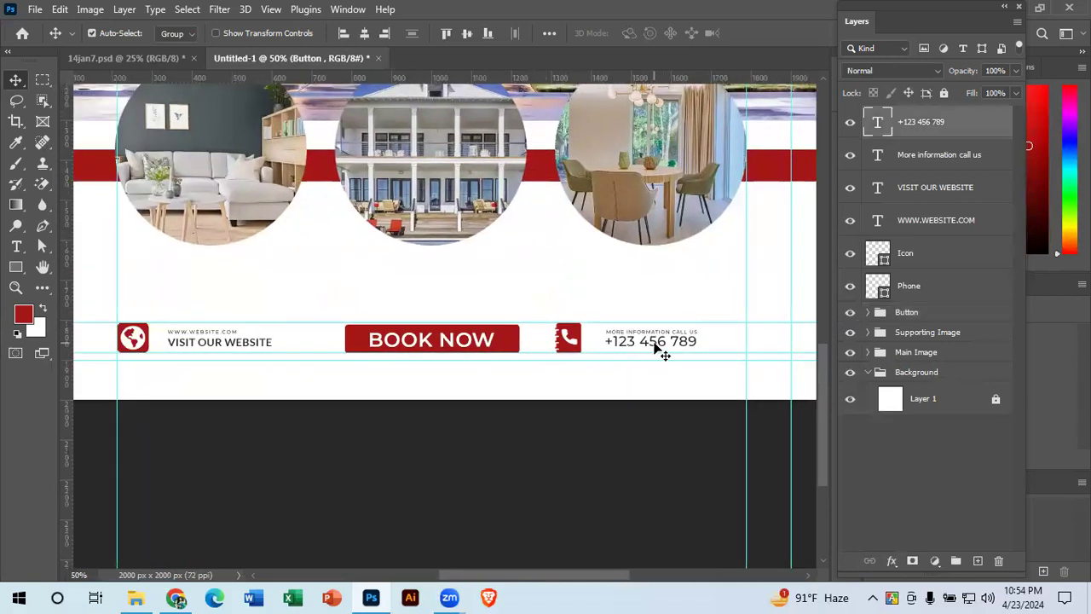
{"action": "left_click", "coordinate": [927, 157], "text": "shift"}
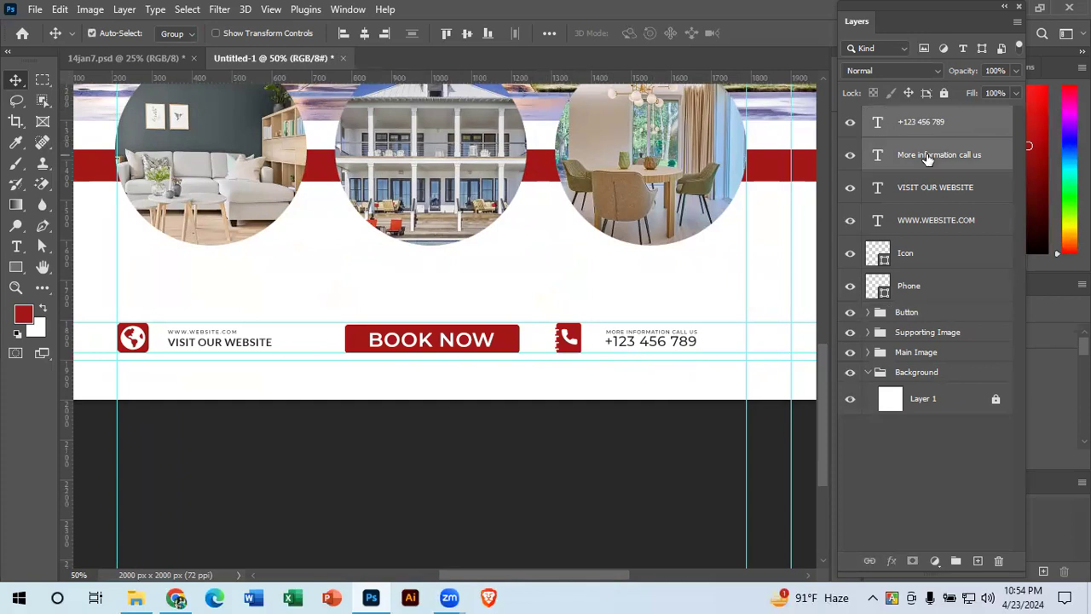
{"action": "left_click", "coordinate": [912, 290], "text": "ctrl"}
{"action": "scroll", "coordinate": [367, 401], "scroll_direction": "left", "scroll_amount": 5}
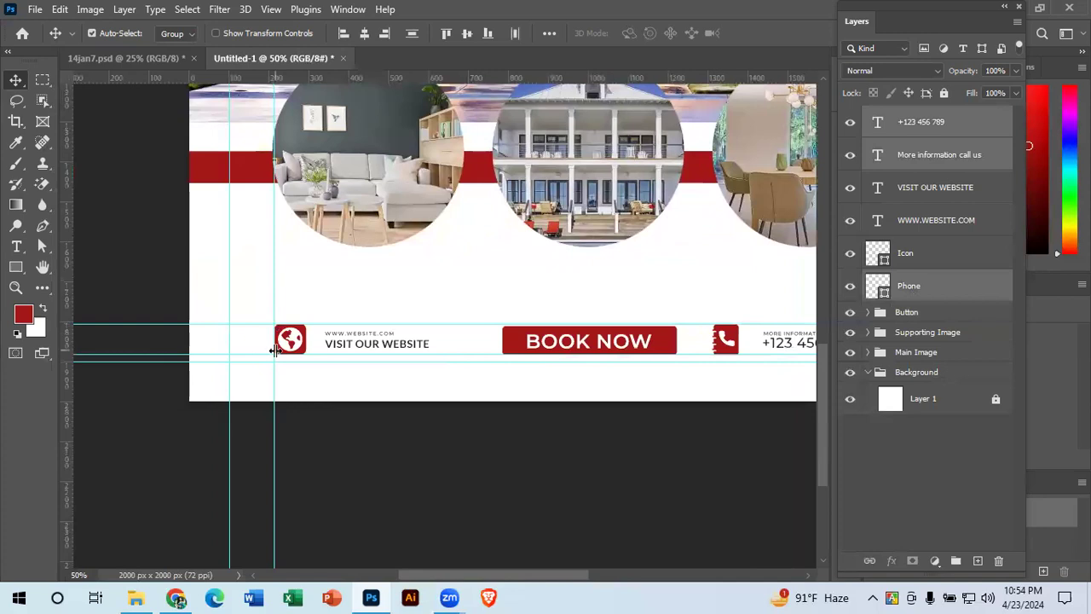
{"action": "scroll", "coordinate": [383, 378], "scroll_direction": "right", "scroll_amount": 9}
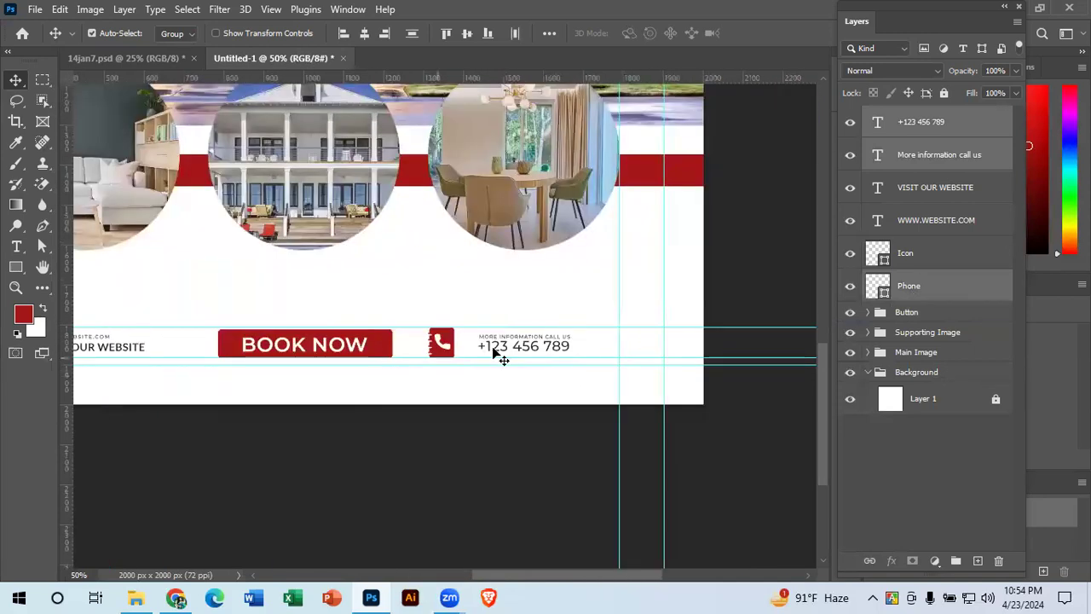
{"action": "left_click_drag", "start_coordinate": [373, 334], "coordinate": [460, 358]}
{"action": "left_click_drag", "start_coordinate": [600, 341], "coordinate": [657, 348]}
{"action": "left_click_drag", "start_coordinate": [367, 433], "coordinate": [519, 434]}
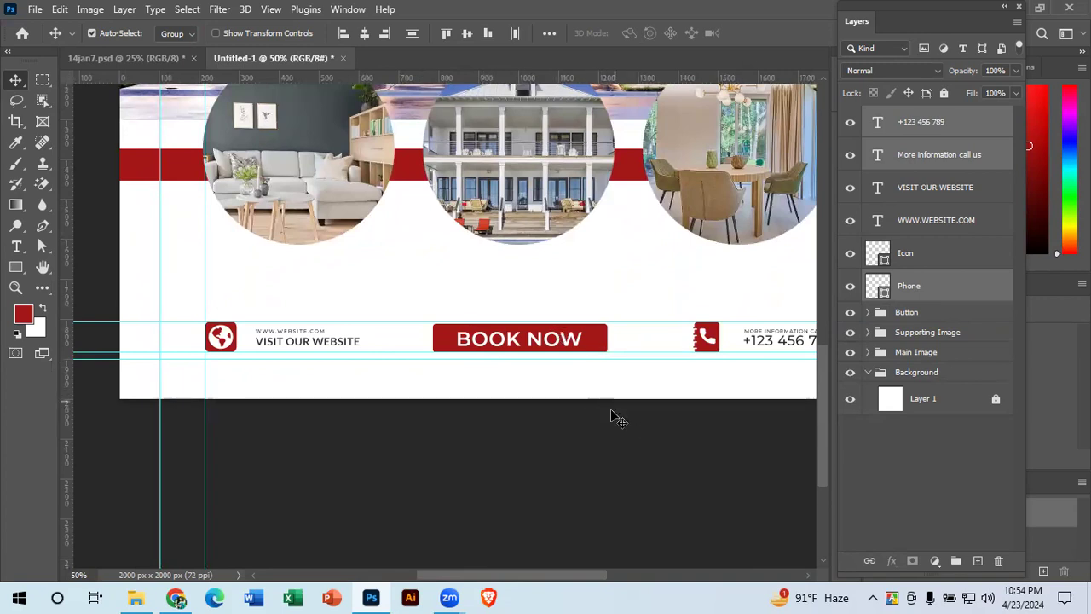
Step: Review the whole post, then switch to 14jan7.psd to compare its layout
{"action": "left_click_drag", "start_coordinate": [616, 417], "coordinate": [542, 369]}
{"action": "key", "text": "ctrl+minus"}
{"action": "key", "text": "ctrl+minus"}
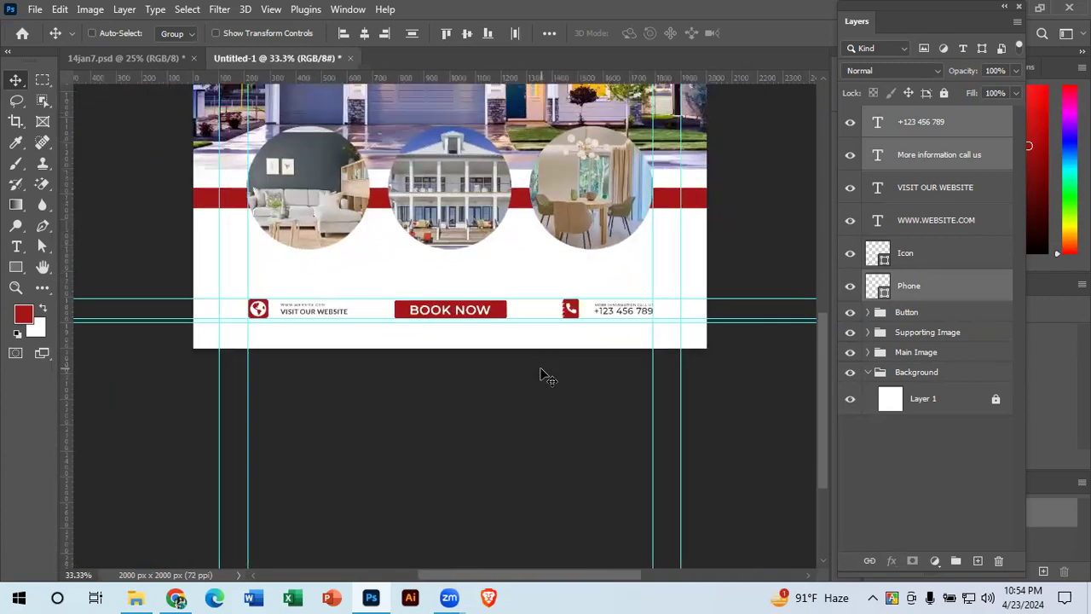
{"action": "left_click_drag", "start_coordinate": [522, 195], "coordinate": [570, 284]}
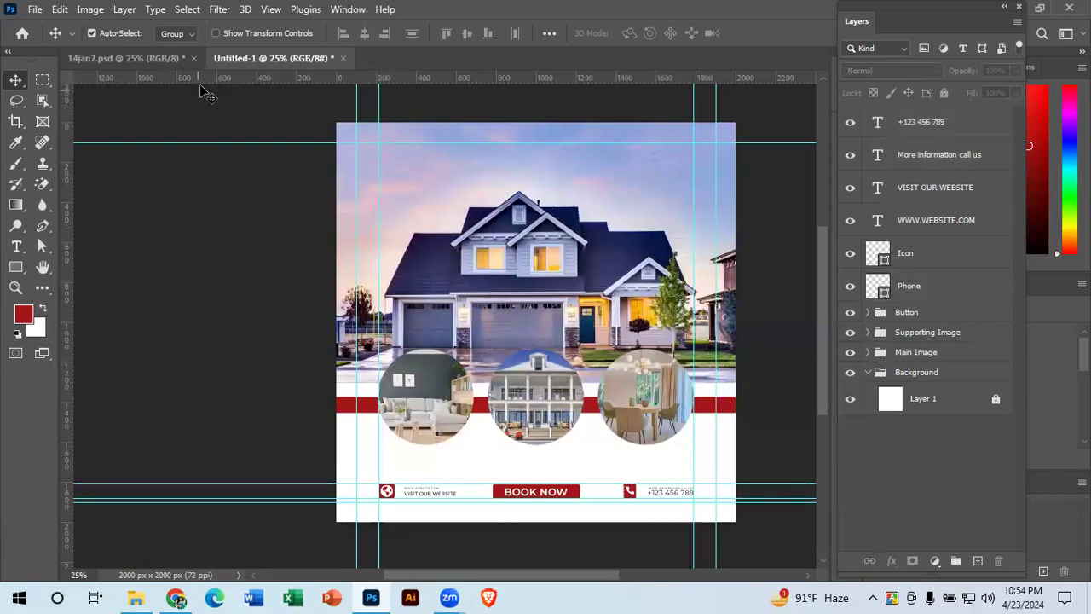
{"action": "left_click", "coordinate": [153, 57]}
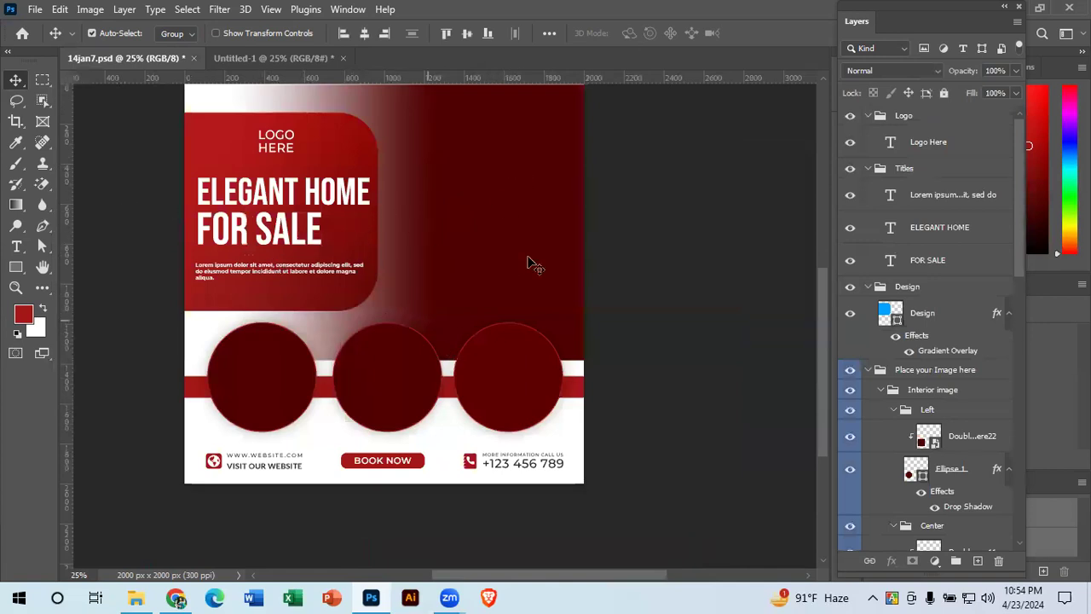
Step: Check the title panel in 14jan7.psd, and in the new document draw a red rectangle about 866 by 697 px over the house photo
{"action": "left_click", "coordinate": [360, 149]}
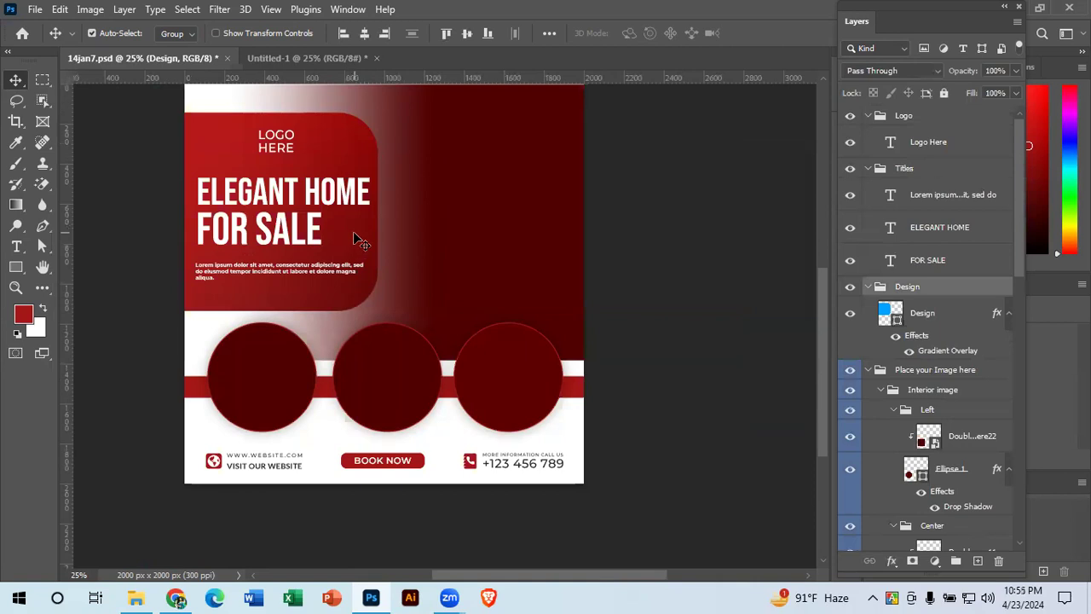
{"action": "left_click", "coordinate": [299, 57]}
{"action": "left_click", "coordinate": [148, 57]}
{"action": "left_click", "coordinate": [328, 59]}
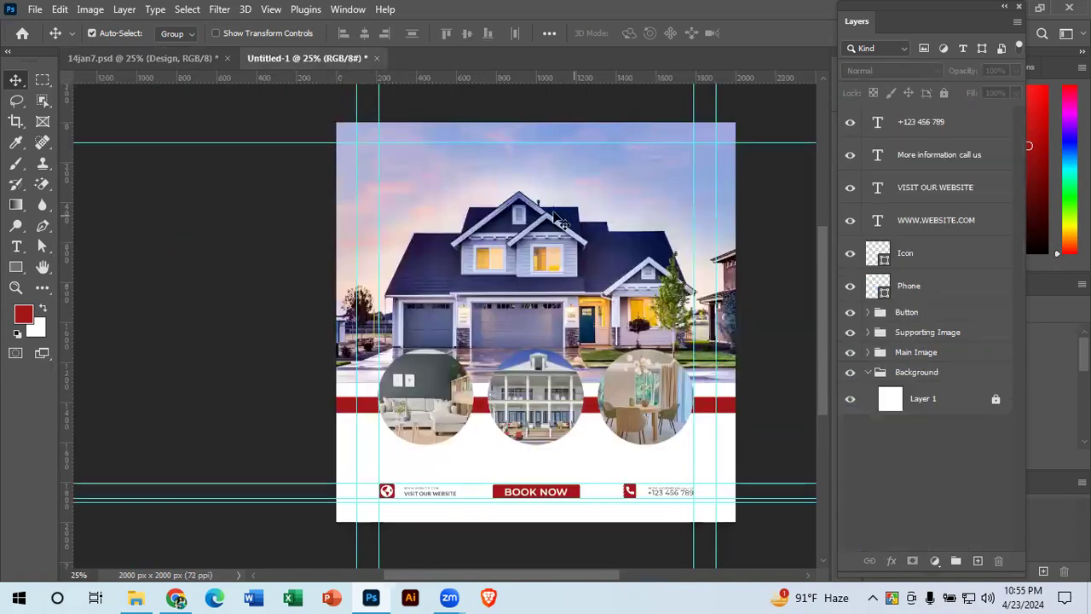
{"action": "left_click", "coordinate": [15, 267]}
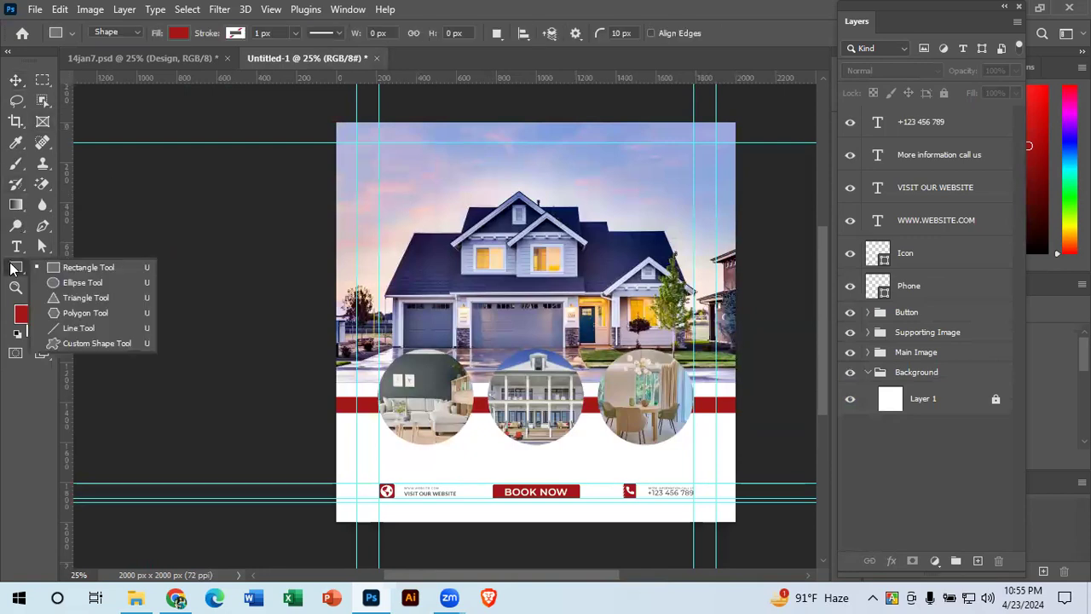
{"action": "left_click", "coordinate": [80, 271]}
{"action": "mouse_move", "coordinate": [438, 211]}
{"action": "left_mouse_down"}
{"action": "mouse_move", "coordinate": [456, 202]}
{"action": "mouse_move", "coordinate": [640, 277]}
{"action": "mouse_move", "coordinate": [586, 293]}
{"action": "mouse_move", "coordinate": [561, 269]}
{"action": "mouse_move", "coordinate": [631, 274]}
{"action": "mouse_move", "coordinate": [539, 290]}
{"action": "mouse_move", "coordinate": [632, 329]}
{"action": "mouse_move", "coordinate": [611, 349]}
{"action": "left_mouse_up"}
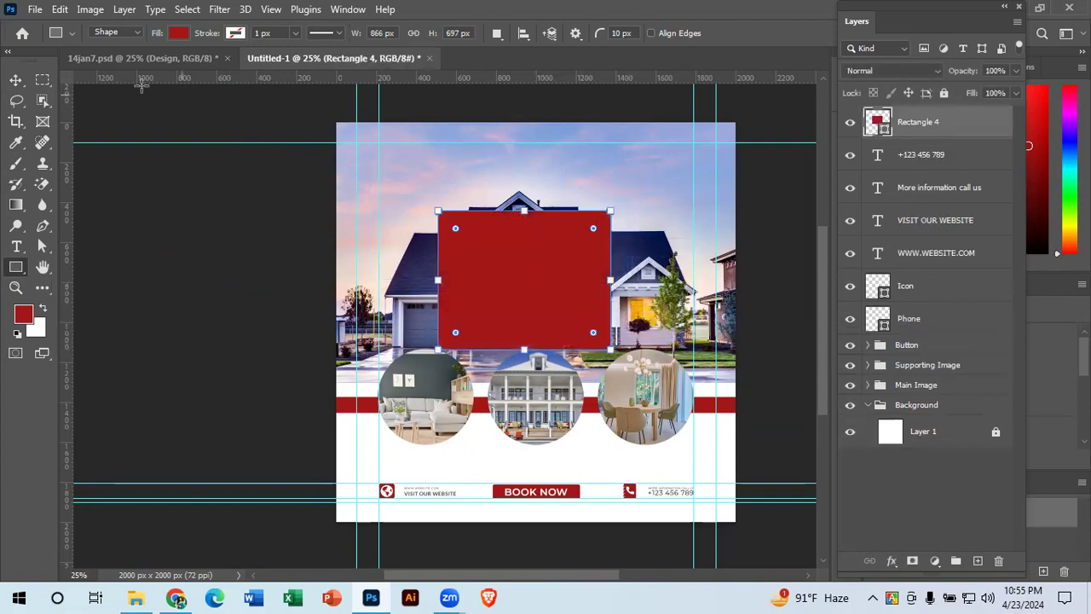
Step: Move the red rectangle up and to the left until it slightly overhangs the canvas's left edge
{"action": "left_click", "coordinate": [16, 79]}
{"action": "left_click_drag", "start_coordinate": [522, 292], "coordinate": [416, 247]}
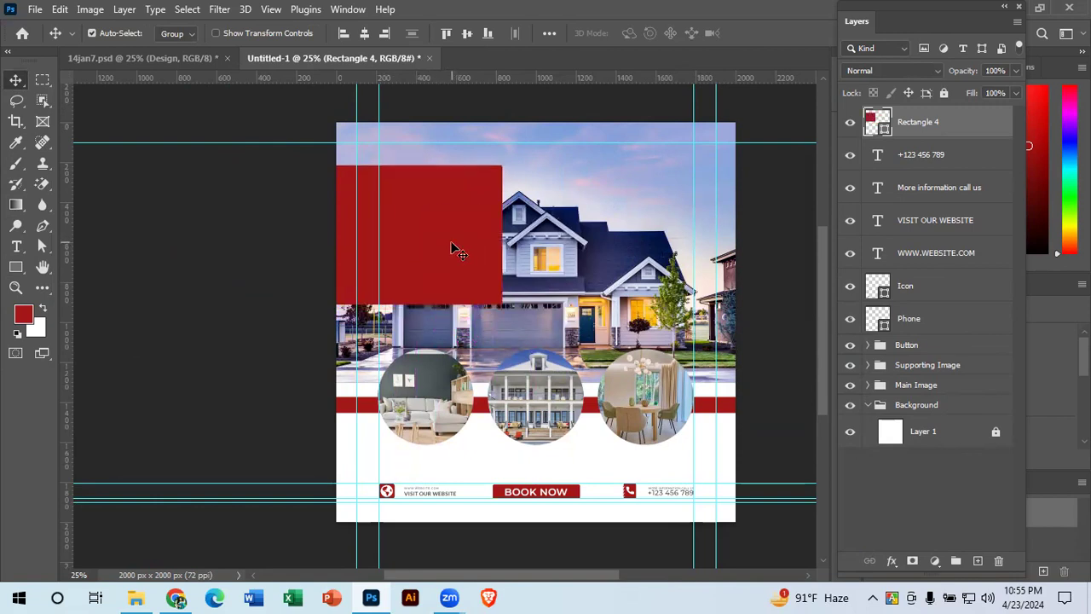
{"action": "key", "text": "ctrl+t"}
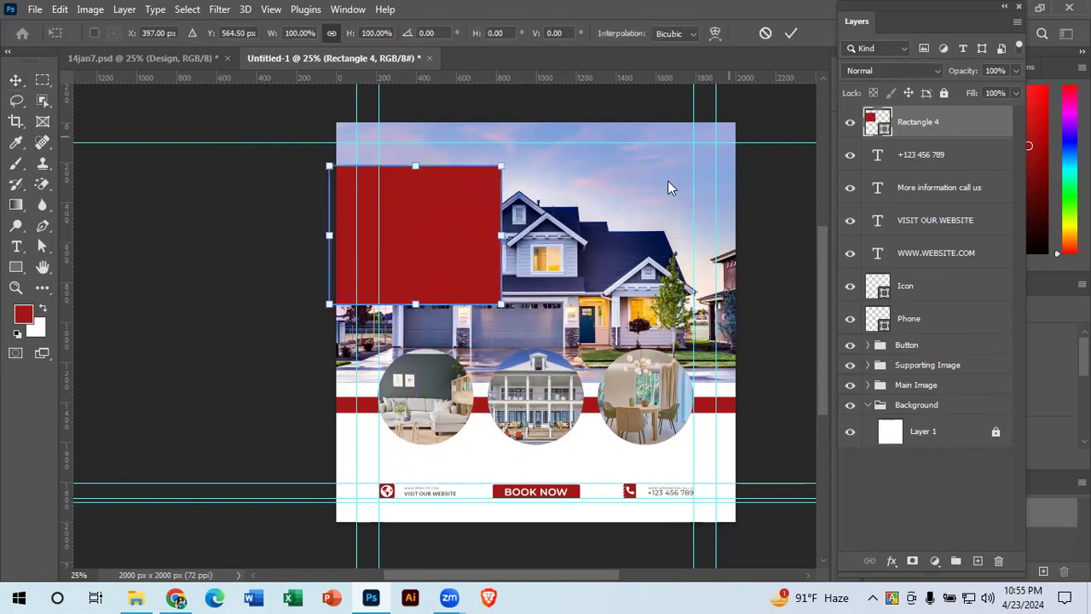
{"action": "left_click", "coordinate": [765, 34]}
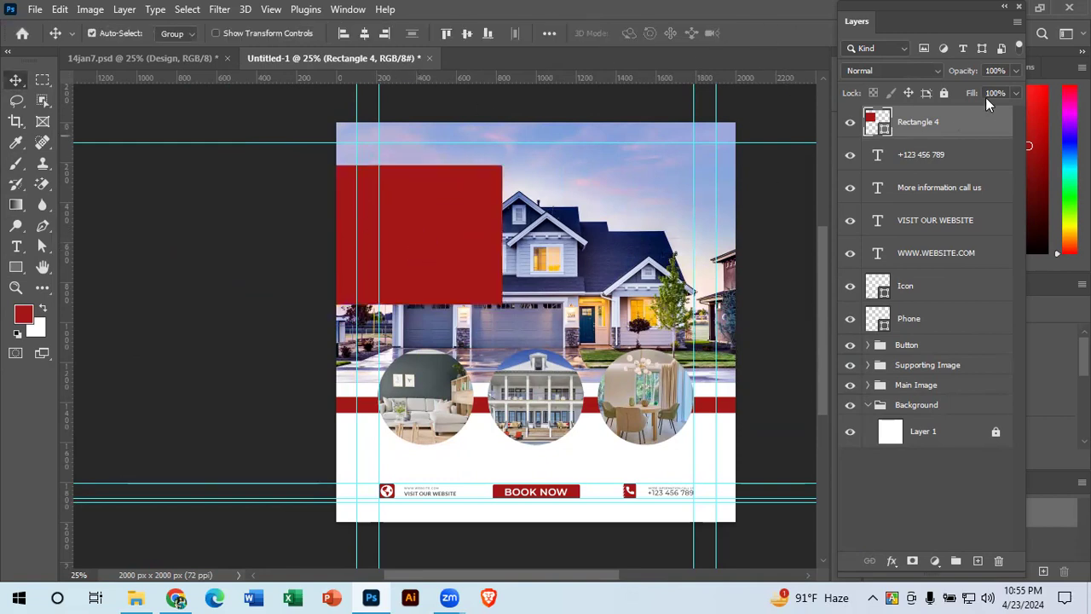
Step: Round all four corners of the red rectangle generously, like the title panel in the reference design
{"action": "left_click", "coordinate": [17, 269]}
{"action": "left_click", "coordinate": [635, 34]}
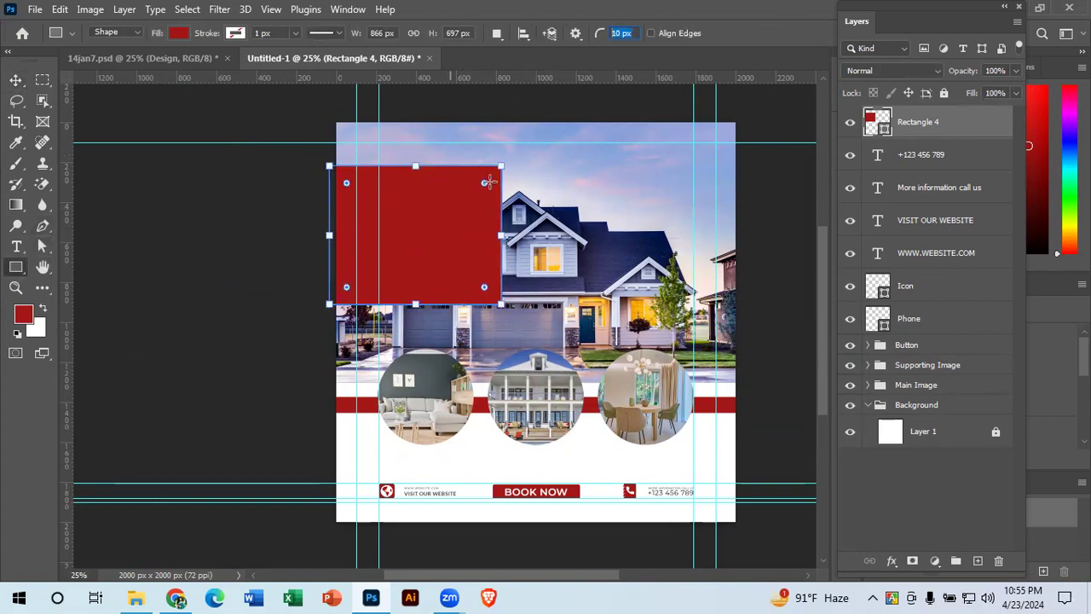
{"action": "mouse_move", "coordinate": [484, 182]}
{"action": "left_mouse_down"}
{"action": "mouse_move", "coordinate": [475, 189]}
{"action": "mouse_move", "coordinate": [483, 187]}
{"action": "left_mouse_up"}
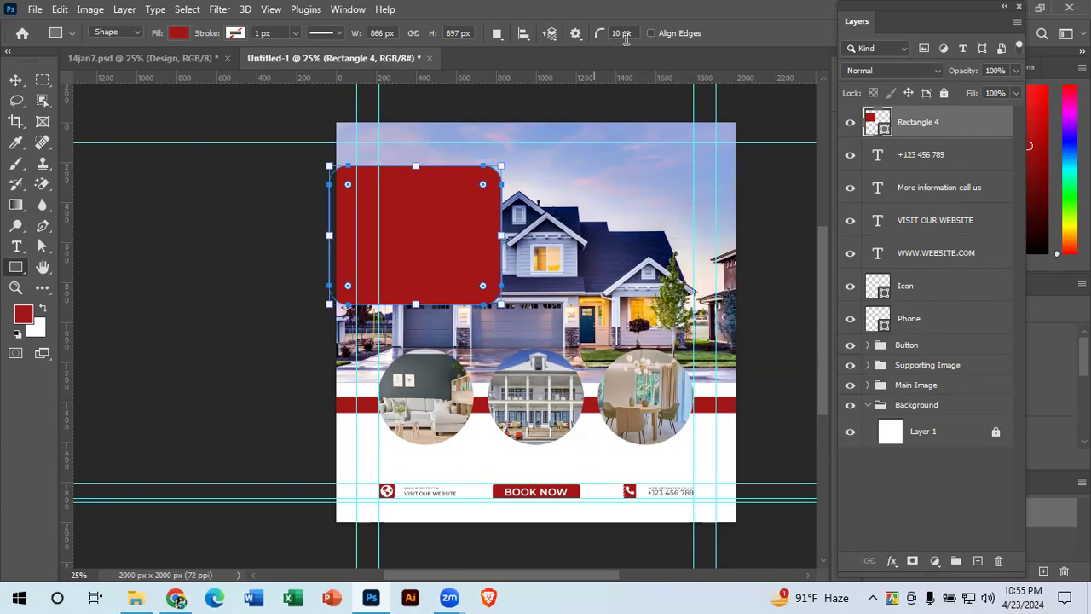
{"action": "mouse_move", "coordinate": [483, 184]}
{"action": "left_mouse_down"}
{"action": "mouse_move", "coordinate": [532, 191]}
{"action": "mouse_move", "coordinate": [471, 196]}
{"action": "left_mouse_up"}
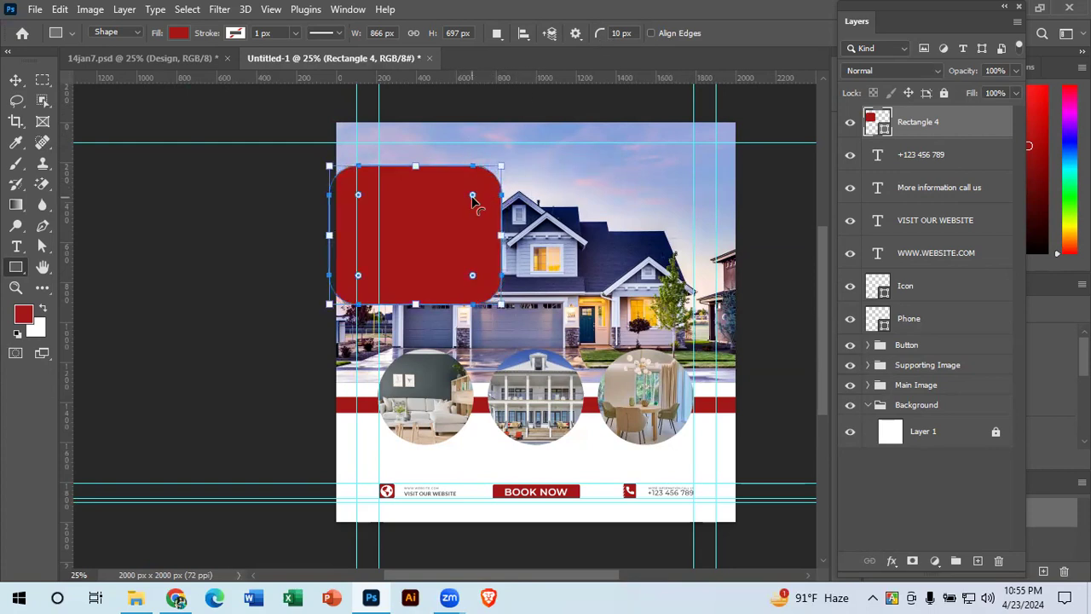
{"action": "left_click", "coordinate": [478, 202]}
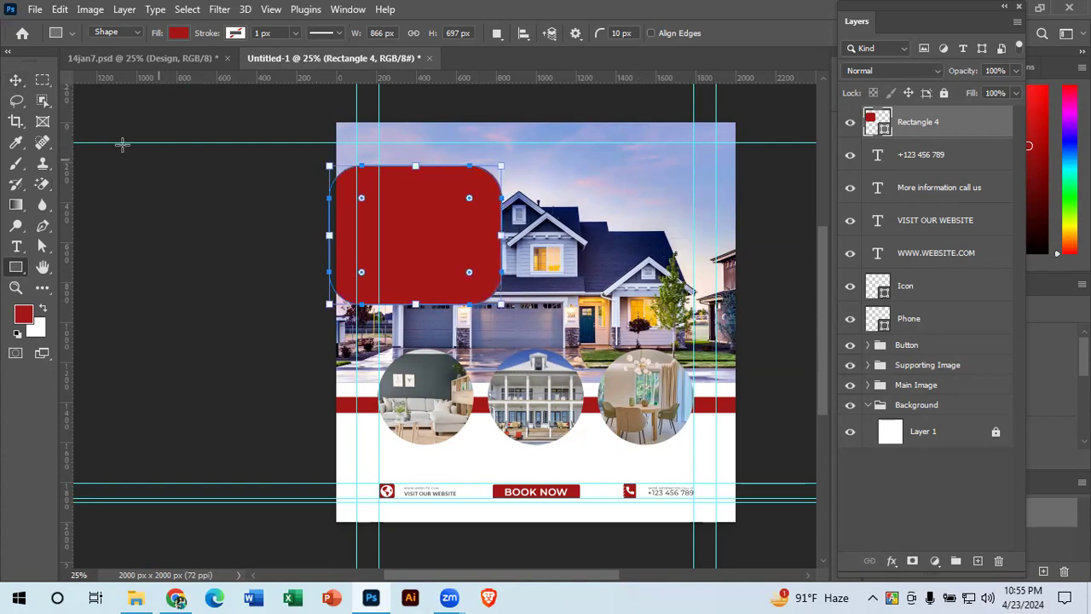
Step: Shift the red rectangle further left so its left rounded corners lie outside the canvas
{"action": "left_click", "coordinate": [16, 80]}
{"action": "left_click", "coordinate": [333, 187]}
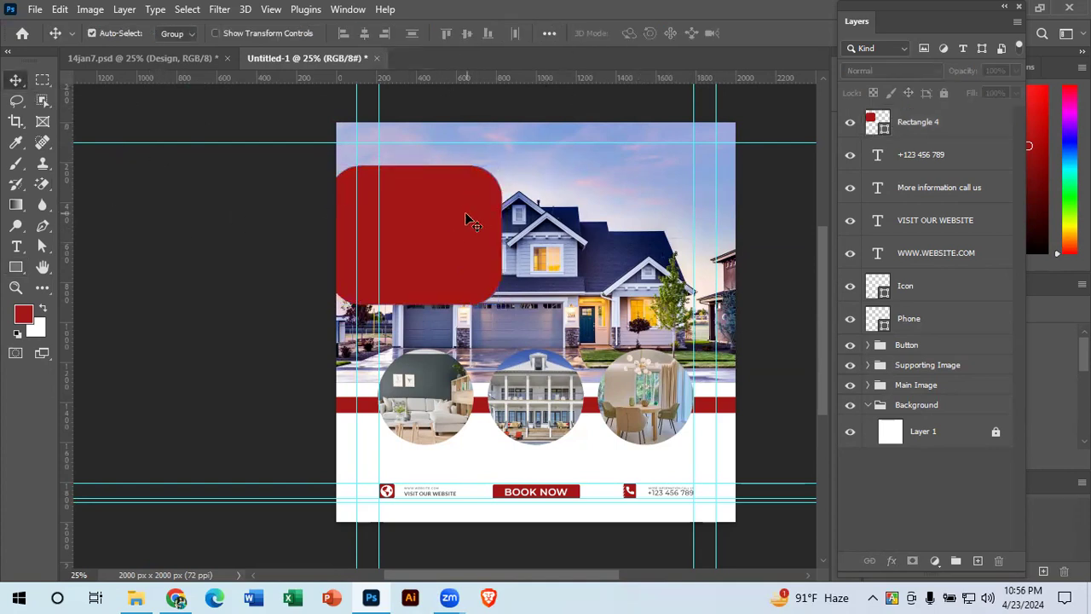
{"action": "left_click", "coordinate": [107, 60]}
{"action": "left_click_drag", "start_coordinate": [383, 236], "coordinate": [460, 244]}
{"action": "left_click", "coordinate": [473, 220]}
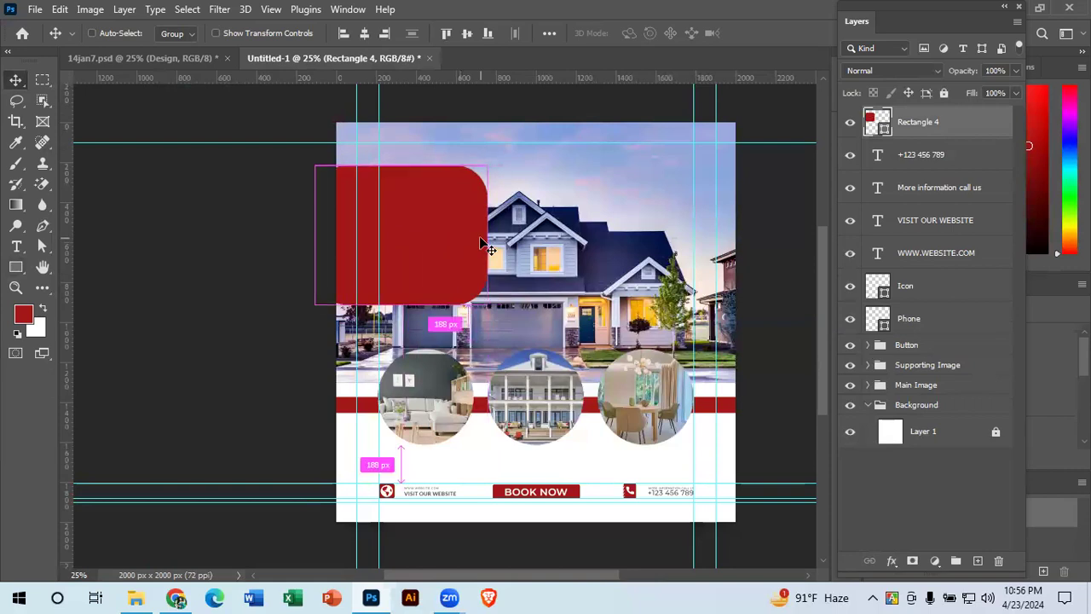
Step: Scale the red panel to about 132% width and 120% height, and nudge it slightly left
{"action": "key", "text": "ctrl+t"}
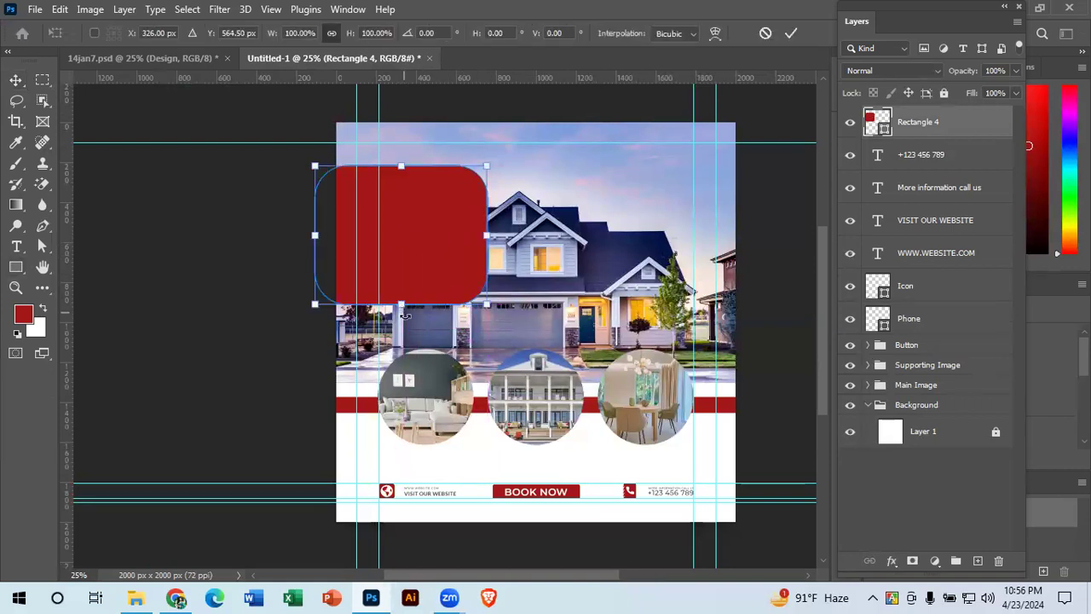
{"action": "left_click_drag", "start_coordinate": [401, 306], "coordinate": [401, 331]}
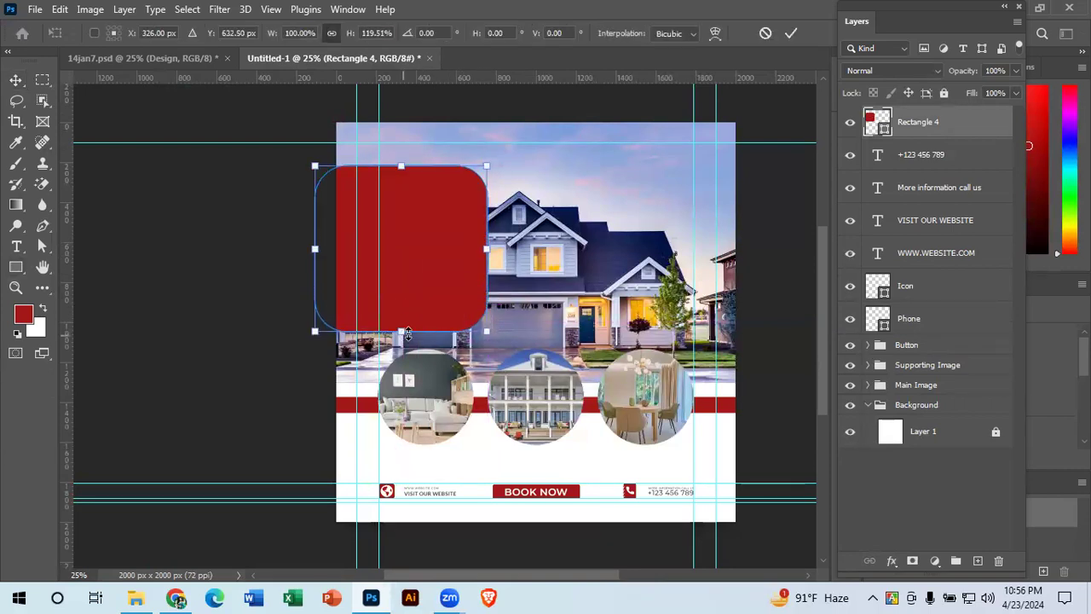
{"action": "left_click_drag", "start_coordinate": [487, 248], "coordinate": [550, 254]}
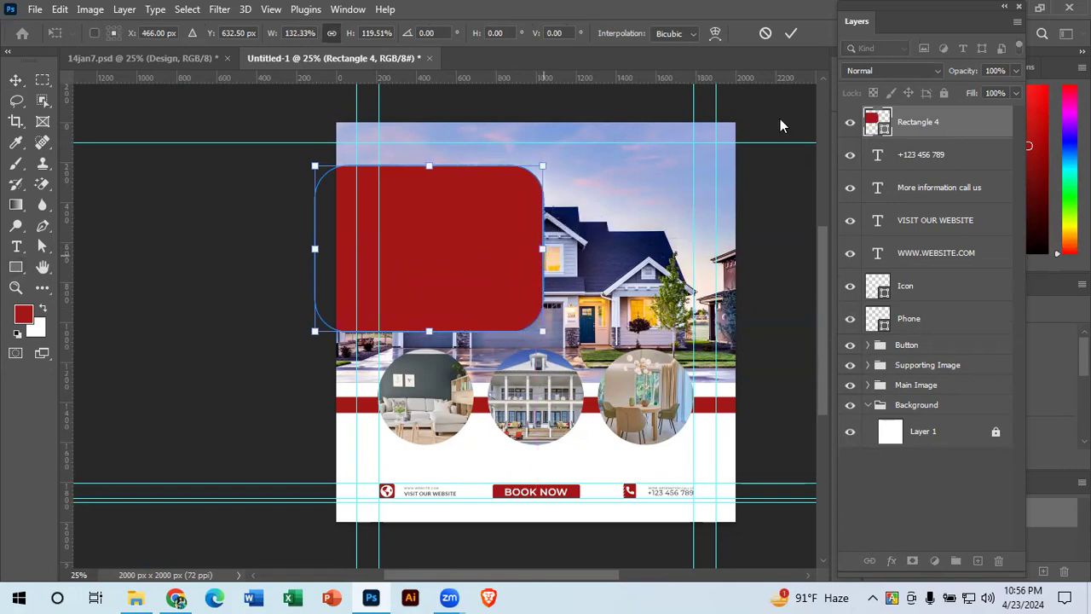
{"action": "left_click", "coordinate": [791, 33]}
{"action": "left_click_drag", "start_coordinate": [480, 231], "coordinate": [473, 229]}
Step: Copy the LOGO HERE text from the Logo group in 14jan7.psd and return to the new document
{"action": "left_click", "coordinate": [140, 57]}
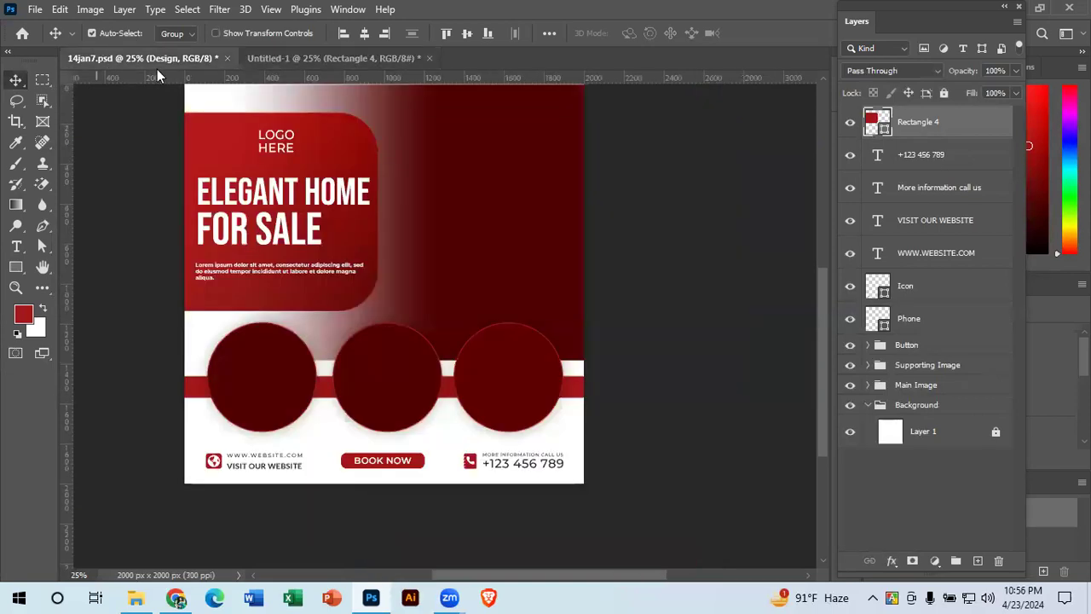
{"action": "left_click", "coordinate": [277, 143]}
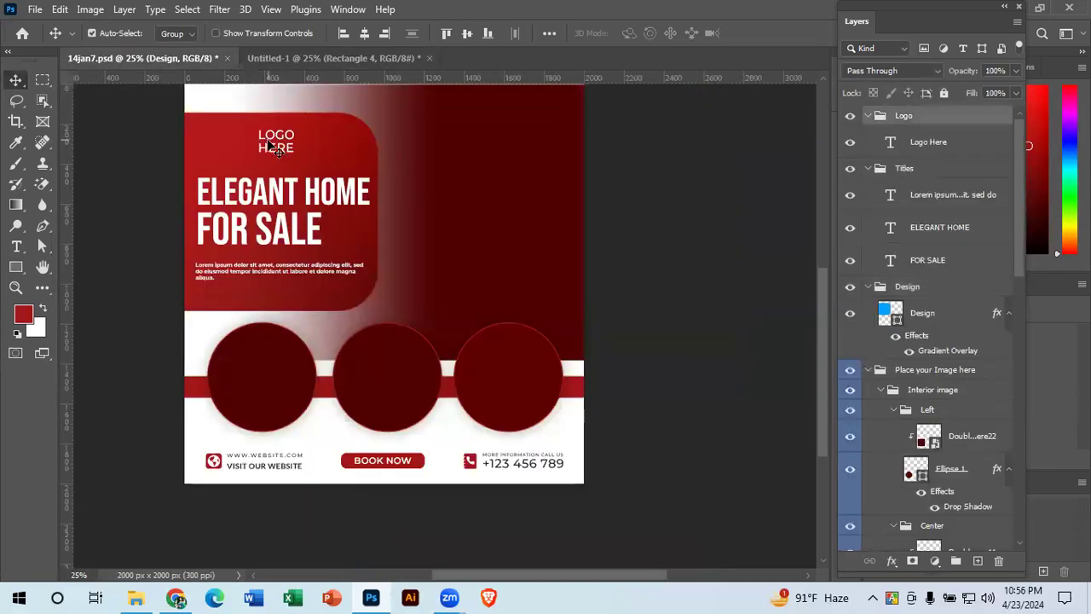
{"action": "double_click", "coordinate": [891, 144]}
{"action": "key", "text": "ctrl+c"}
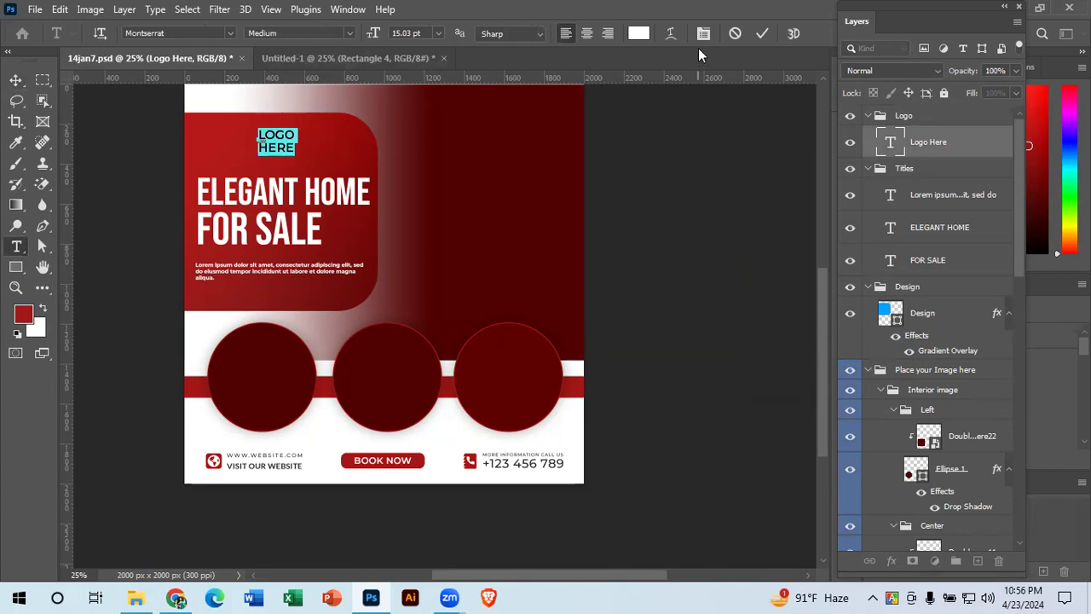
{"action": "left_click", "coordinate": [766, 32]}
{"action": "key", "text": "v"}
{"action": "left_click", "coordinate": [362, 57]}
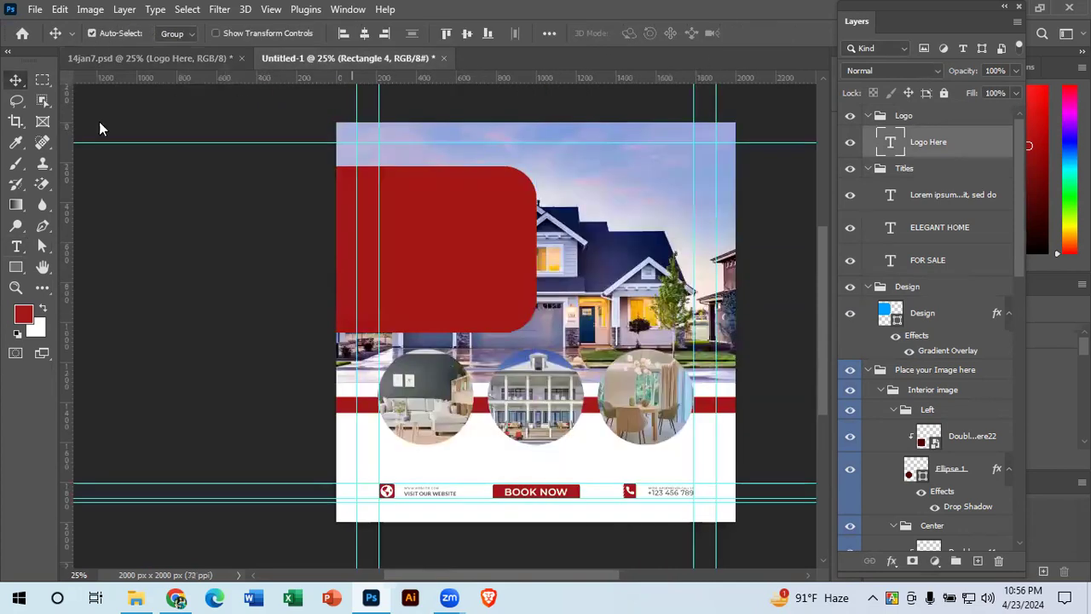
Step: Paste the LOGO HERE text as a new text layer in the sky to the right of the red panel
{"action": "left_click", "coordinate": [16, 246]}
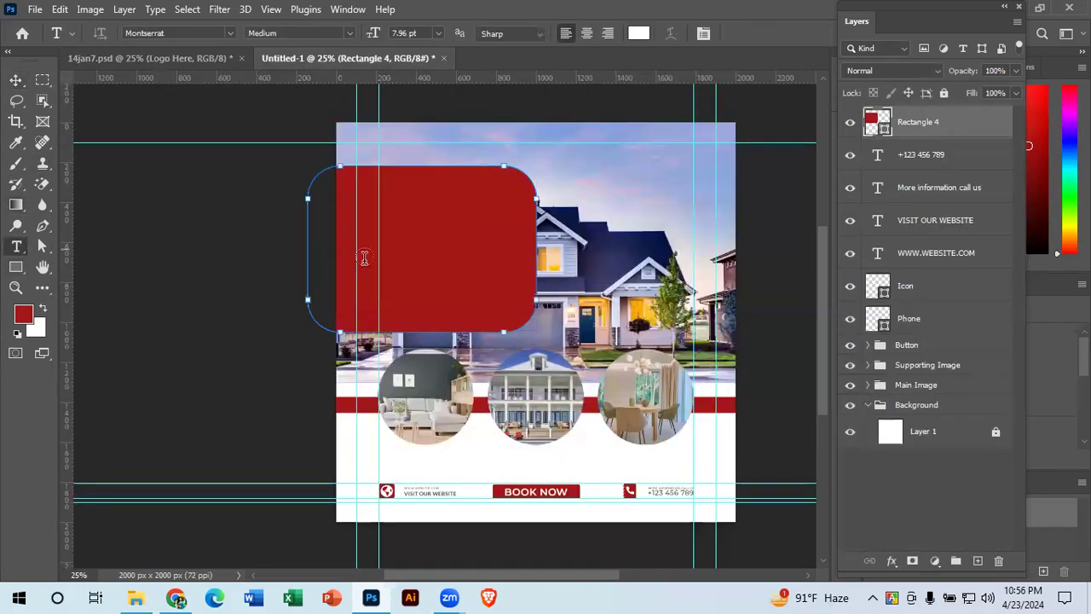
{"action": "left_click", "coordinate": [17, 80]}
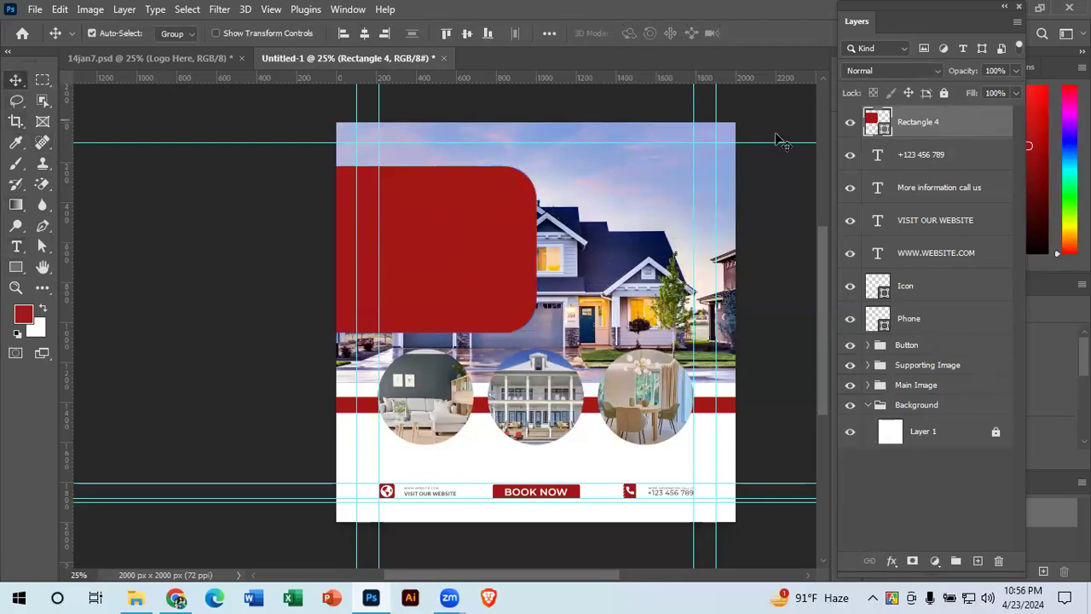
{"action": "left_click", "coordinate": [17, 247]}
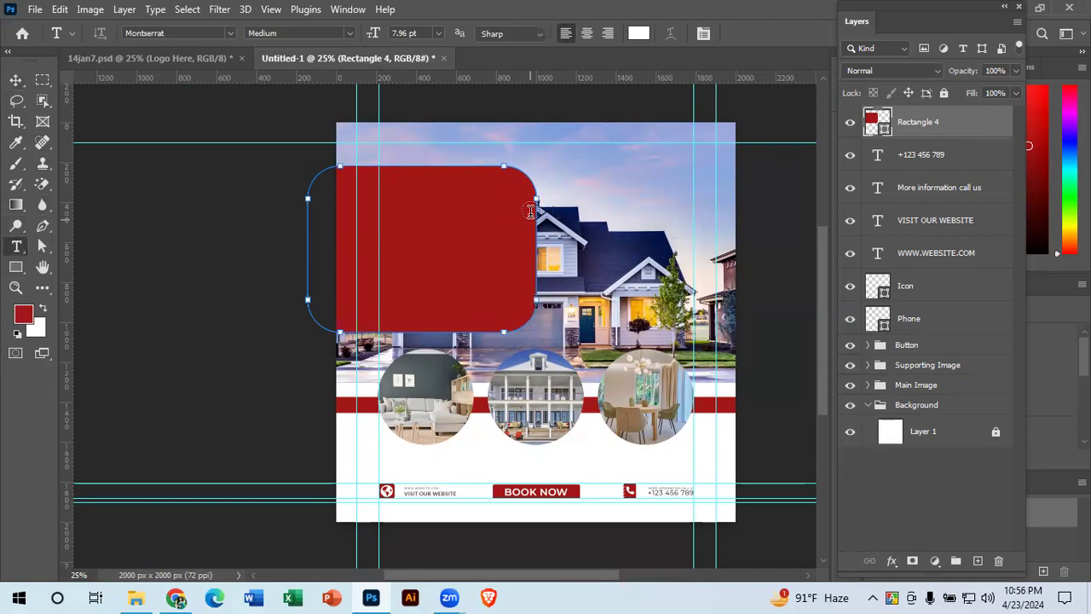
{"action": "left_click", "coordinate": [600, 187]}
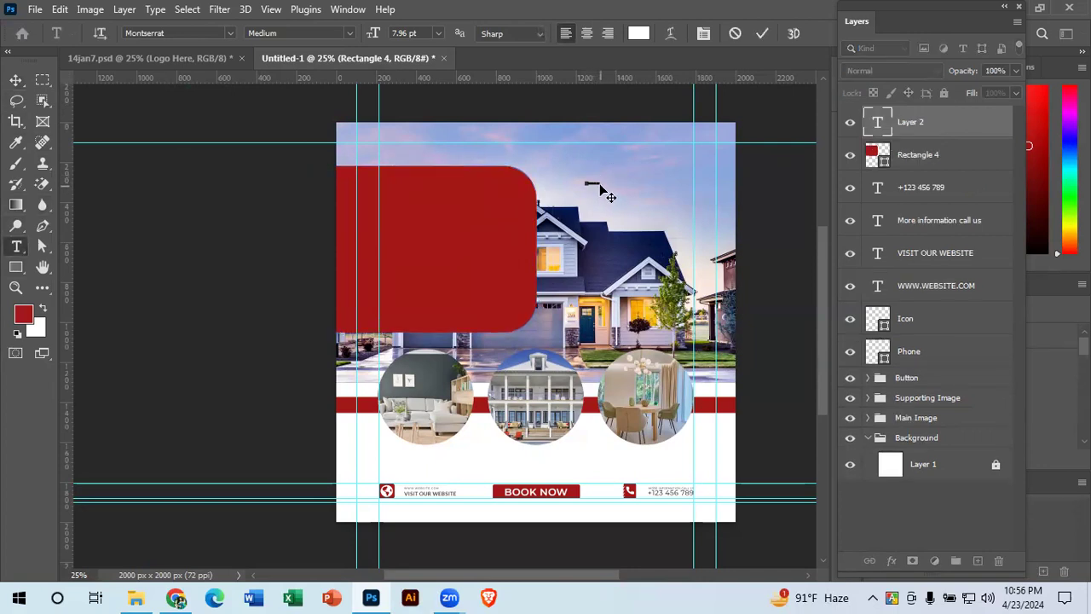
{"action": "left_click", "coordinate": [600, 186], "text": "ctrl"}
{"action": "scroll", "coordinate": [598, 184], "scroll_direction": "up", "scroll_amount": 3}
{"action": "key", "text": "BackSpace"}
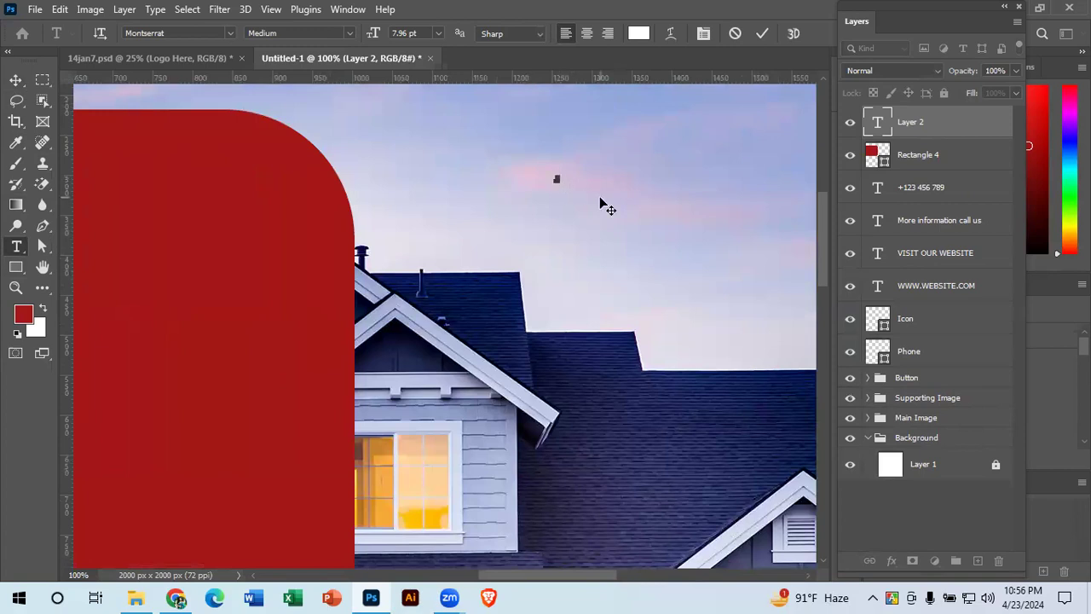
{"action": "key", "text": "ctrl+v"}
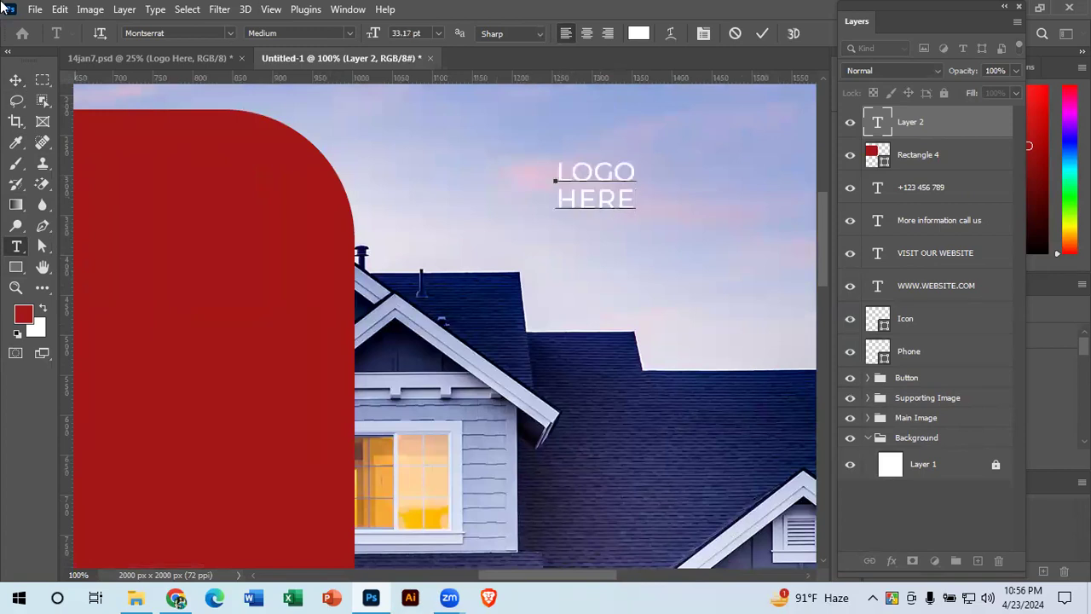
{"action": "left_click", "coordinate": [762, 34]}
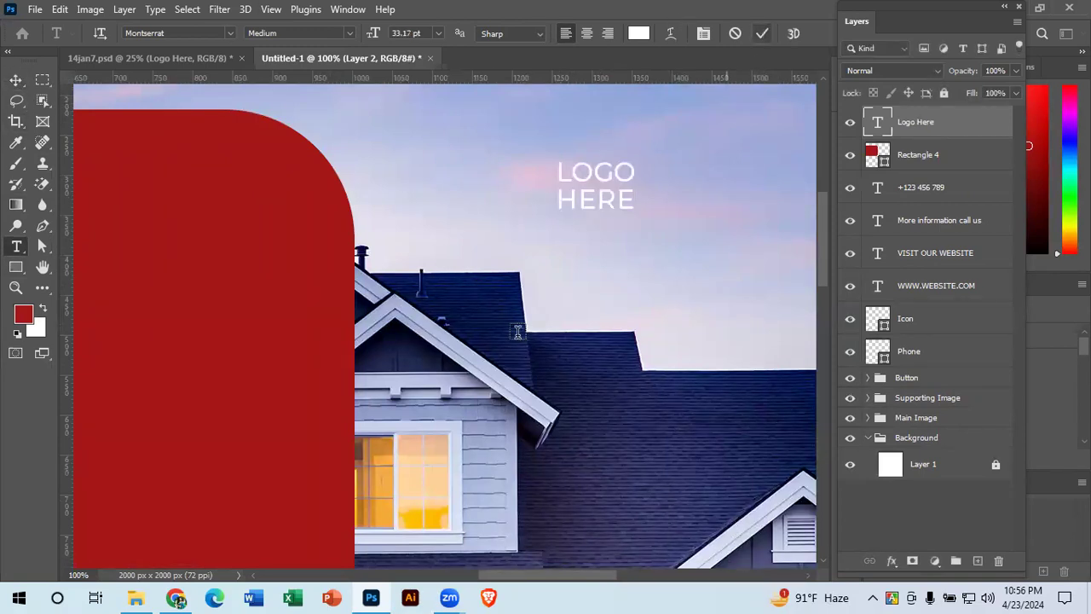
Step: Move the LOGO HERE text onto the upper right part of the red panel
{"action": "scroll", "coordinate": [631, 346], "scroll_direction": "left", "scroll_amount": 5}
{"action": "scroll", "coordinate": [631, 346], "scroll_direction": "up", "scroll_amount": 1}
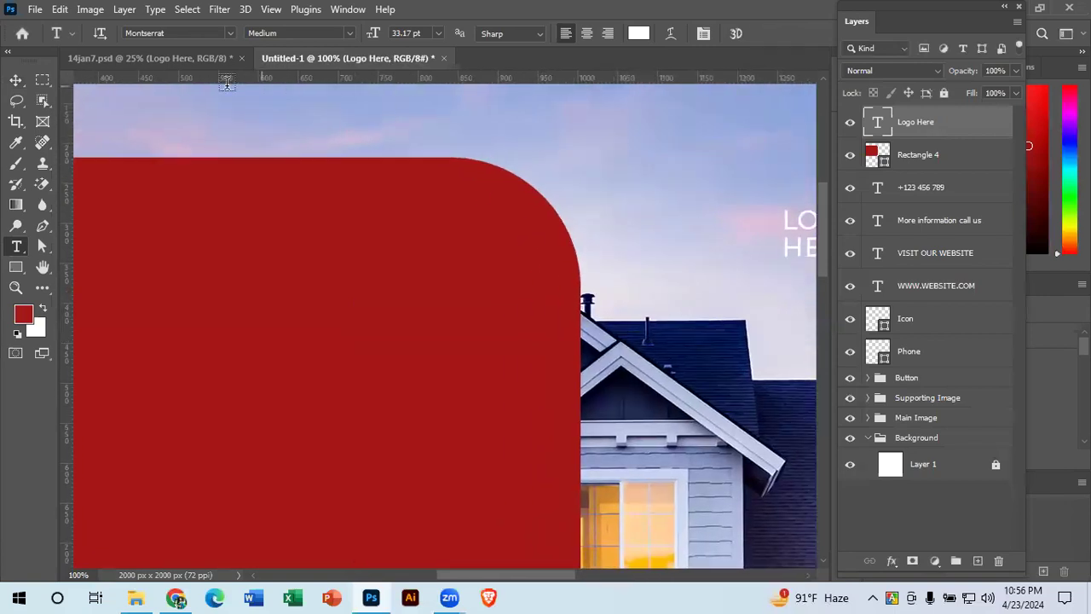
{"action": "left_click", "coordinate": [16, 79]}
{"action": "left_click_drag", "start_coordinate": [573, 249], "coordinate": [533, 289]}
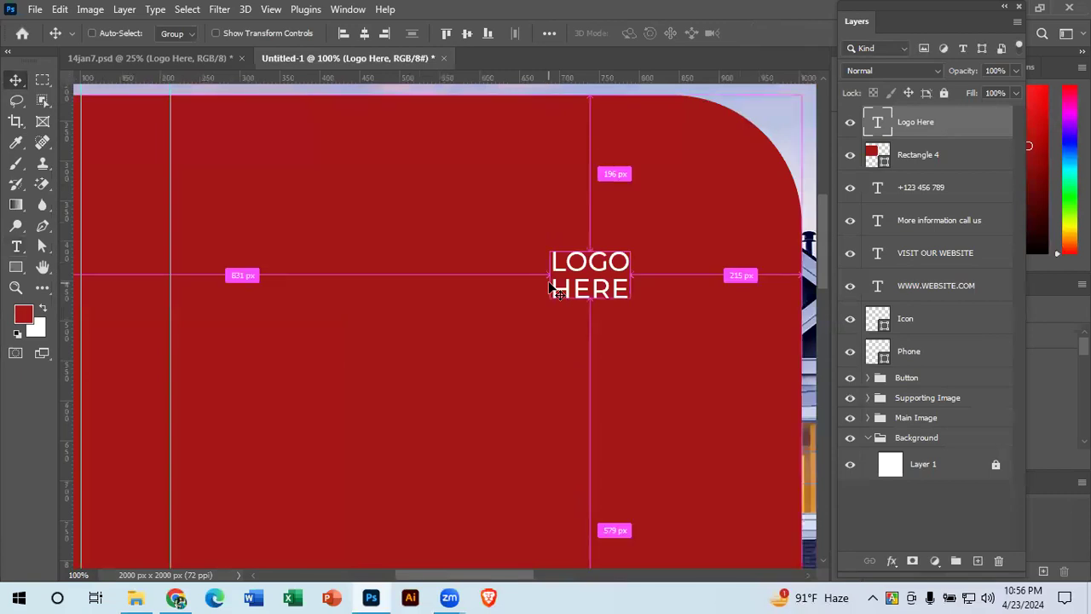
{"action": "key", "text": "ctrl+minus"}
{"action": "key", "text": "ctrl+minus"}
{"action": "left_click_drag", "start_coordinate": [306, 411], "coordinate": [409, 382]}
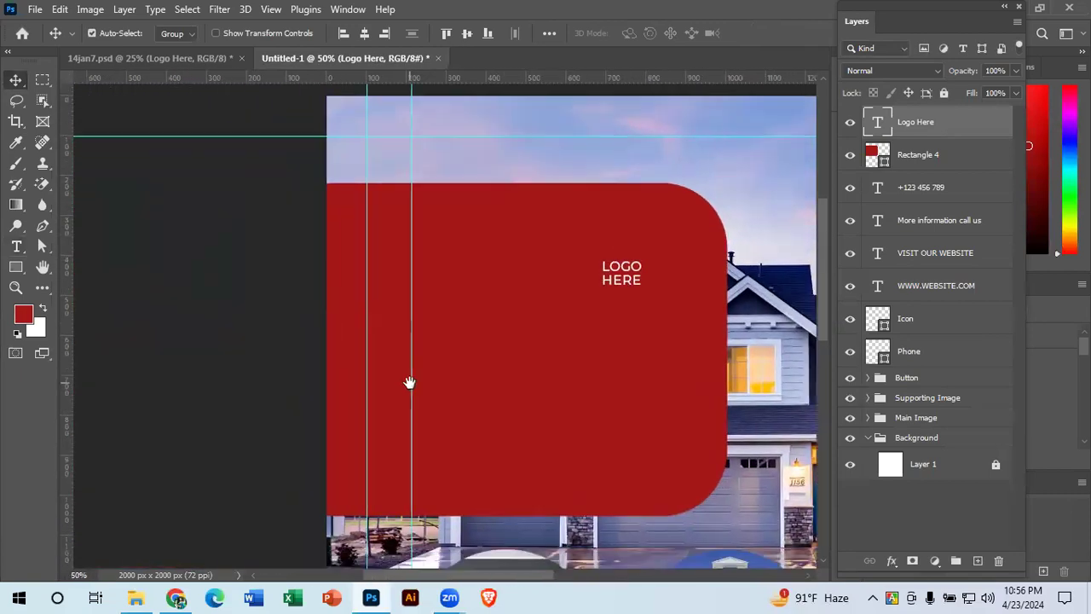
Step: Compare the logo placement with 14jan7.psd, then select the Logo Here and Rectangle 4 layers together with auto-select set to Layer
{"action": "left_click", "coordinate": [148, 57]}
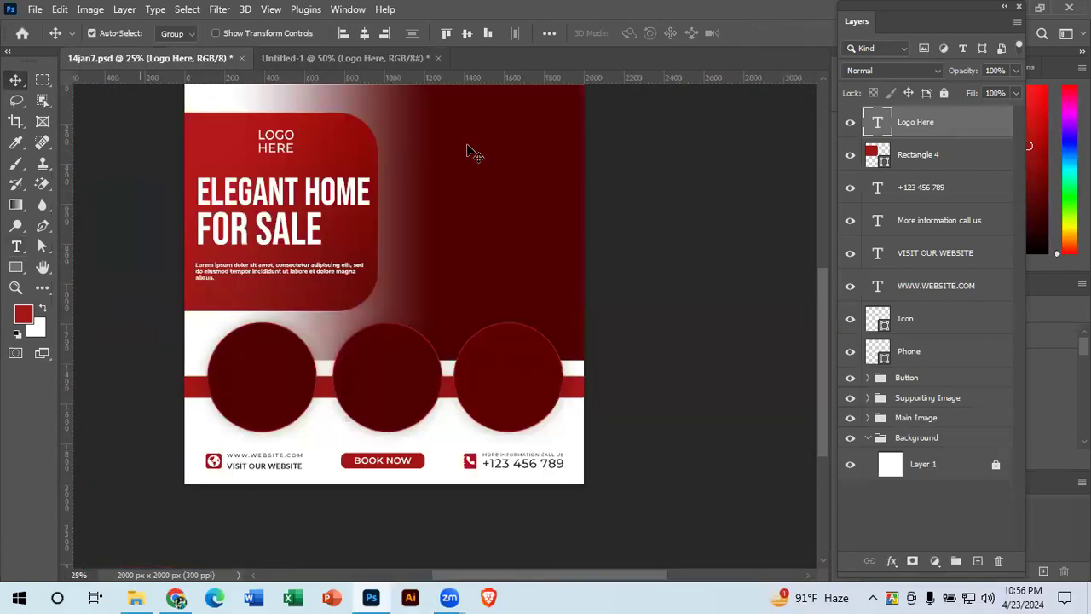
{"action": "left_click", "coordinate": [384, 66]}
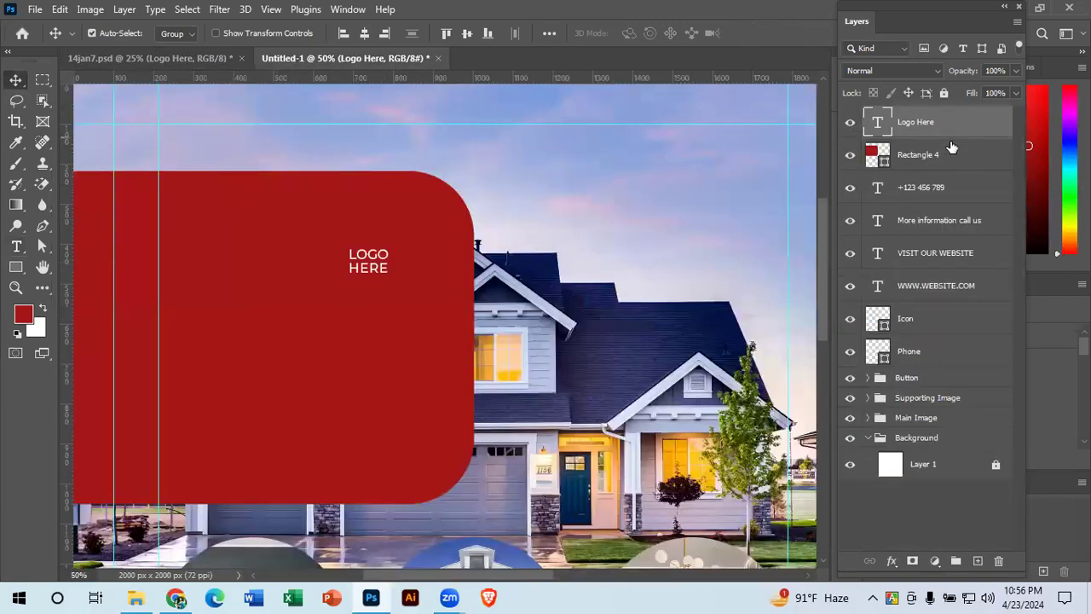
{"action": "left_click", "coordinate": [945, 162], "text": "ctrl"}
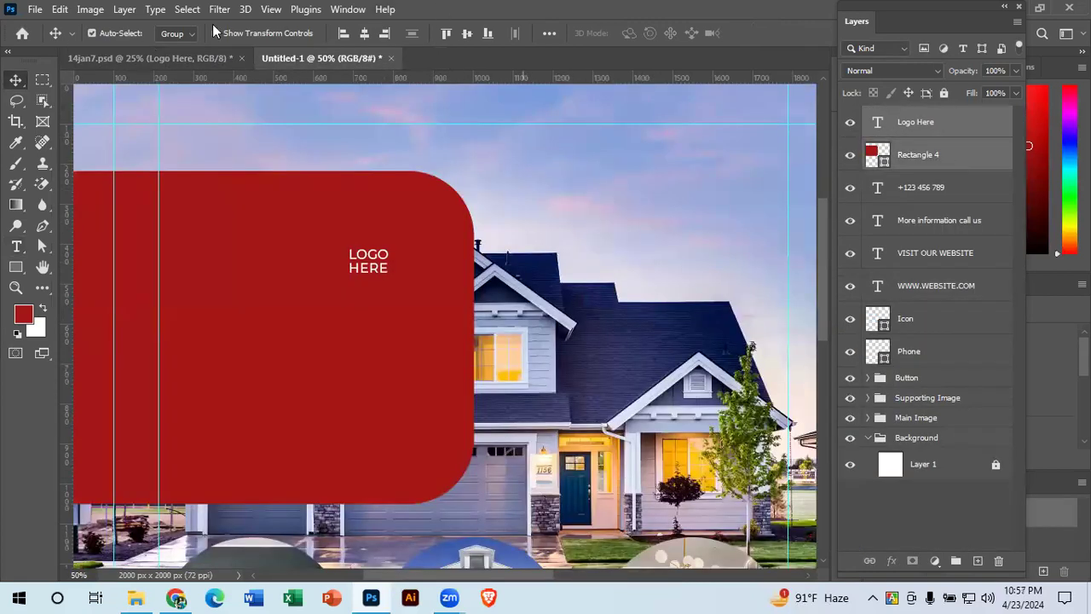
{"action": "left_click", "coordinate": [181, 37]}
{"action": "left_click", "coordinate": [169, 62]}
Step: Center the Logo Here text horizontally on the red panel with Align To set to Selection, and leave only Rectangle 4 selected
{"action": "left_click", "coordinate": [551, 33]}
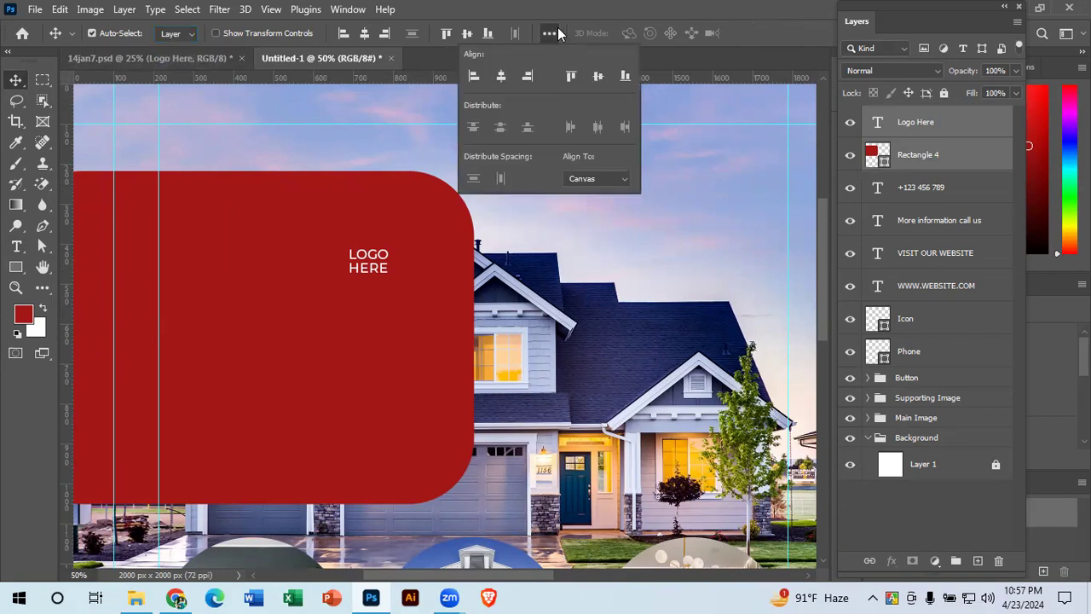
{"action": "left_click", "coordinate": [616, 183]}
{"action": "left_click", "coordinate": [601, 196]}
{"action": "left_click", "coordinate": [604, 182]}
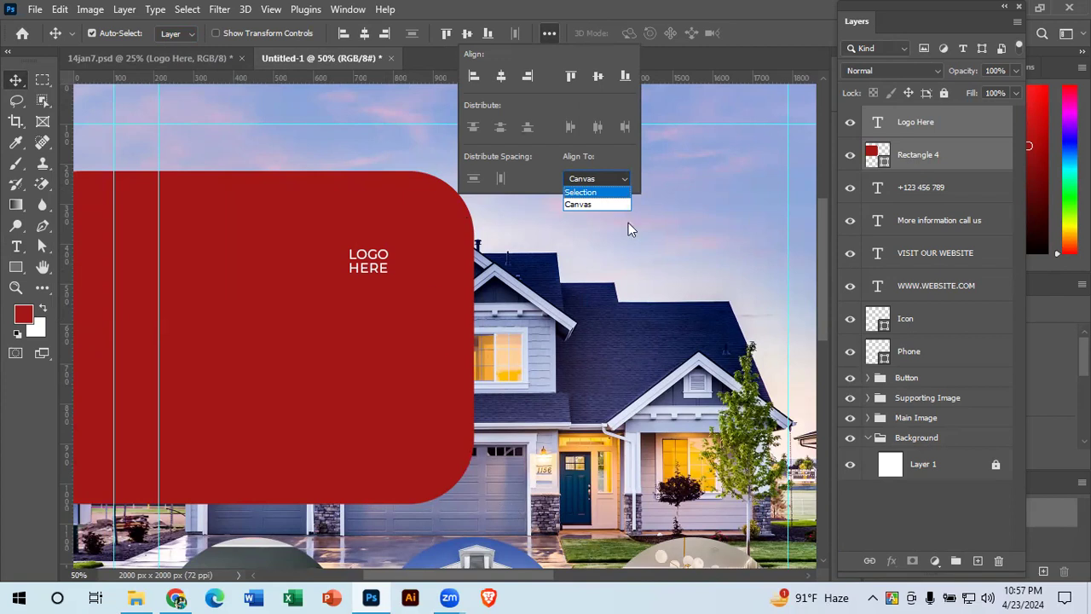
{"action": "left_click", "coordinate": [587, 193]}
{"action": "left_click", "coordinate": [501, 76]}
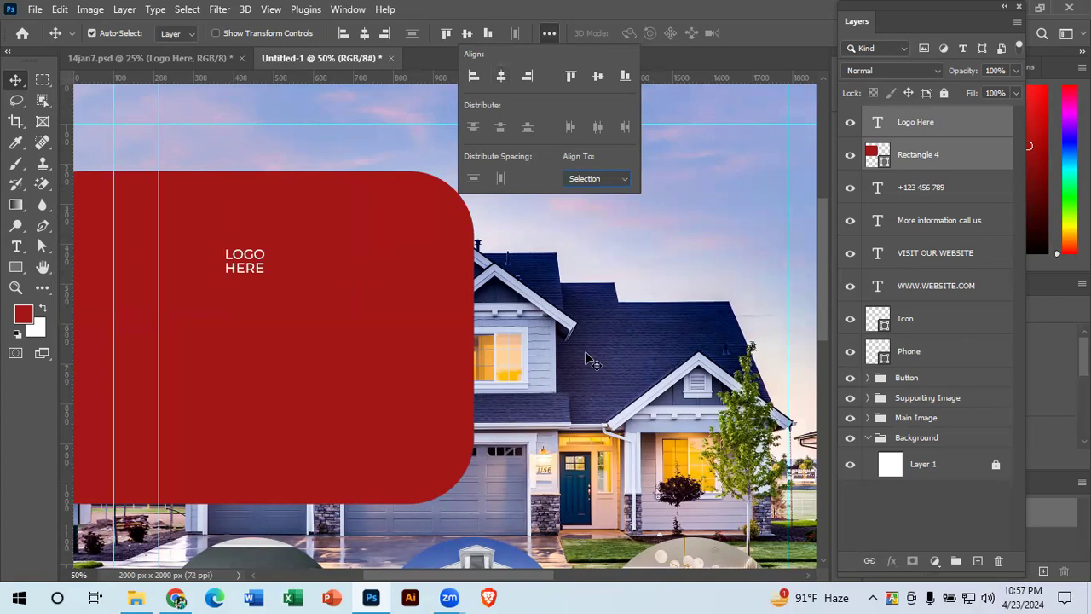
{"action": "left_click", "coordinate": [941, 156]}
{"action": "left_click", "coordinate": [936, 167]}
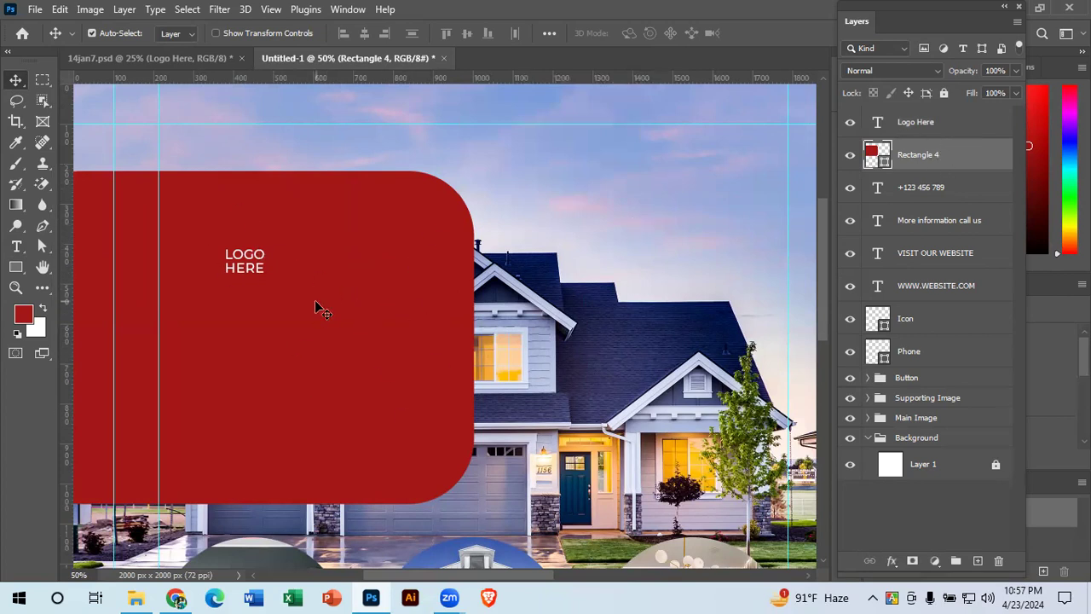
{"action": "key", "text": "ctrl+minus"}
{"action": "key", "text": "ctrl+minus"}
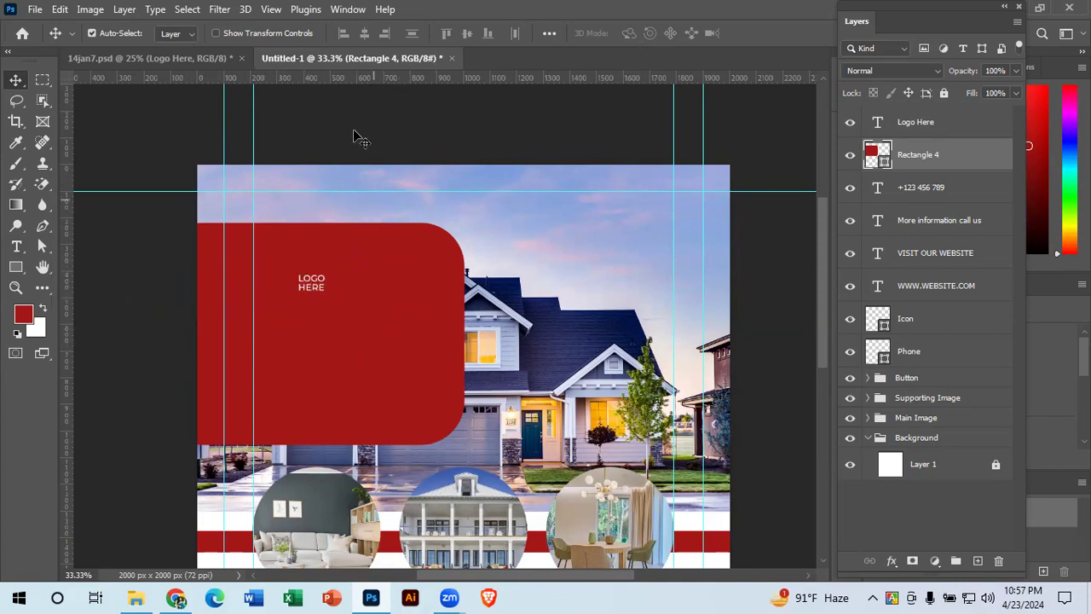
Step: Examine the font and size settings of the ELEGANT HOME and FOR SALE titles in 14jan7.psd
{"action": "left_click", "coordinate": [181, 56]}
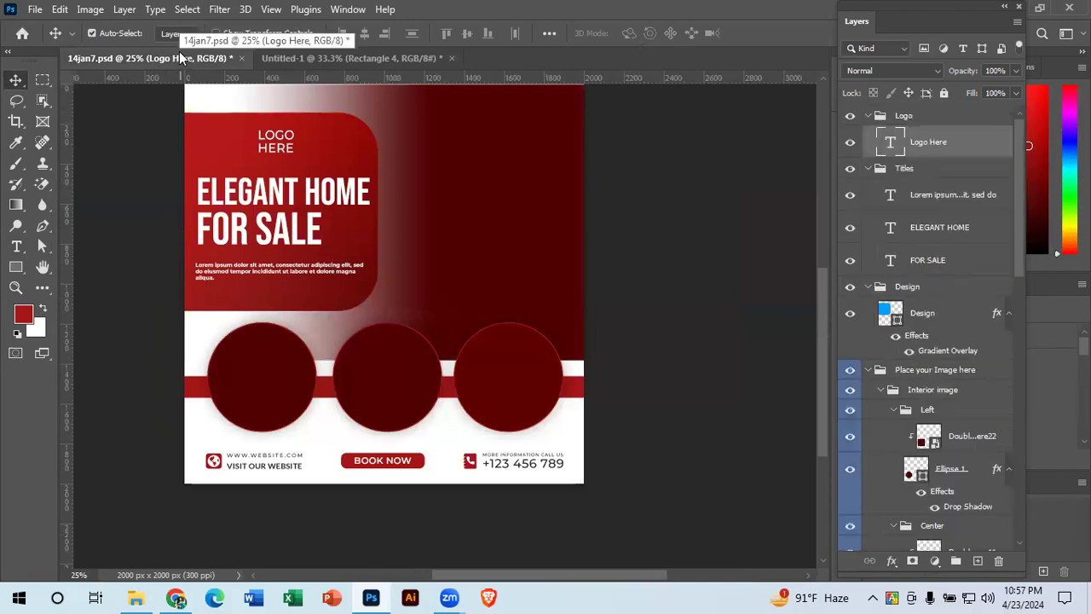
{"action": "left_click", "coordinate": [312, 188]}
{"action": "double_click", "coordinate": [300, 190]}
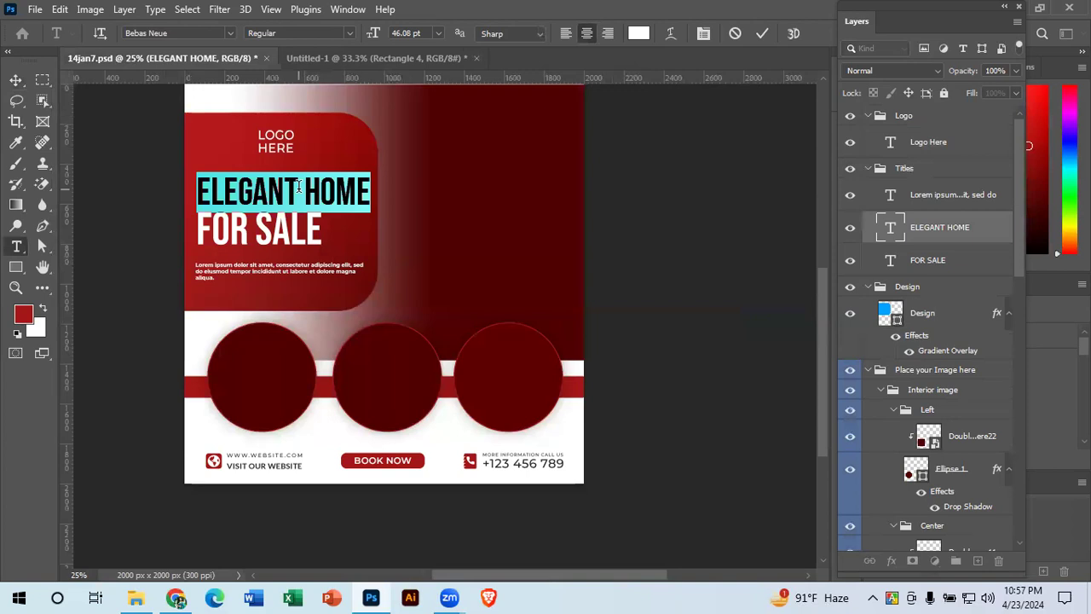
{"action": "left_click", "coordinate": [763, 34]}
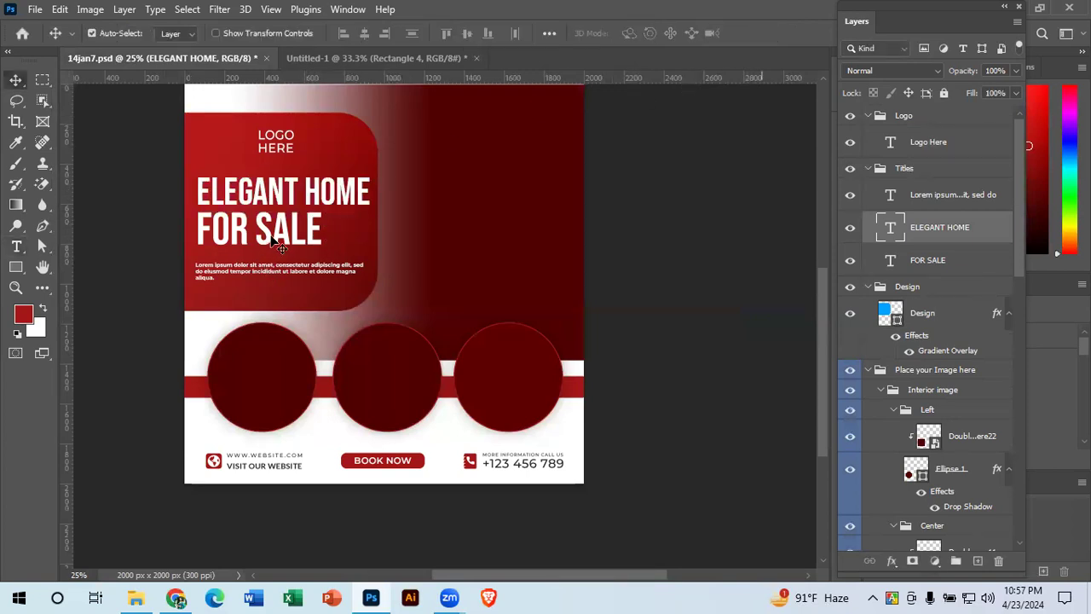
{"action": "left_click", "coordinate": [269, 232], "text": "ctrl"}
{"action": "double_click", "coordinate": [270, 232]}
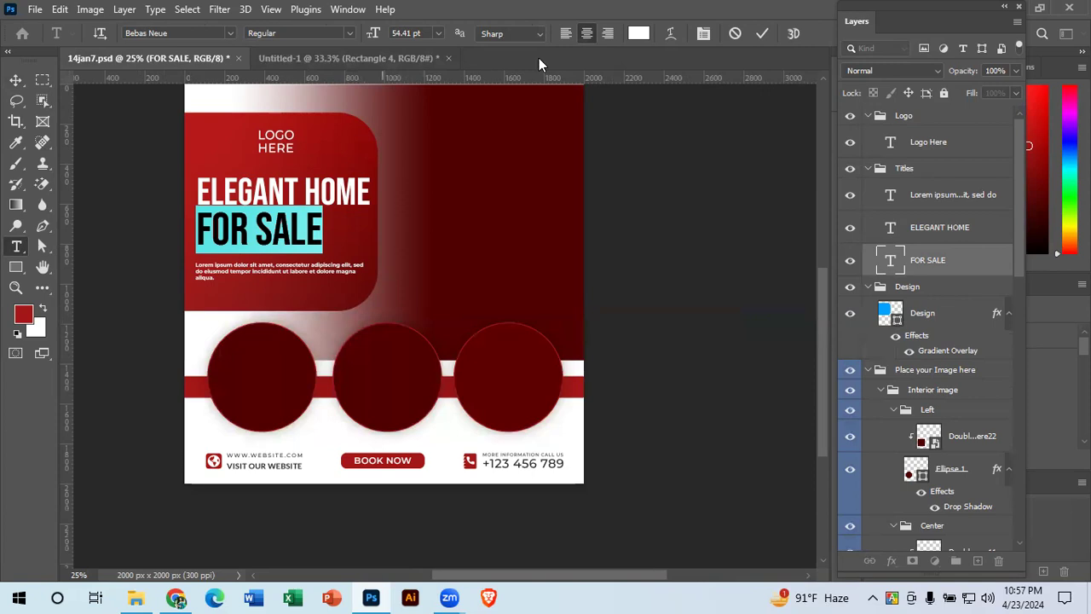
{"action": "left_click", "coordinate": [770, 30]}
{"action": "left_click", "coordinate": [317, 181], "text": "ctrl"}
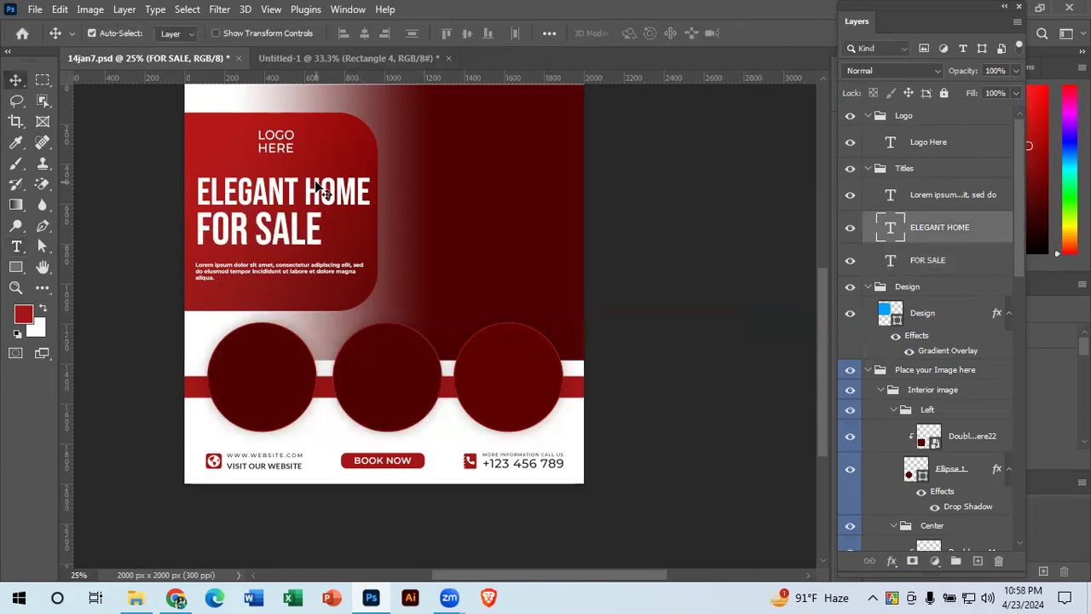
{"action": "double_click", "coordinate": [316, 180]}
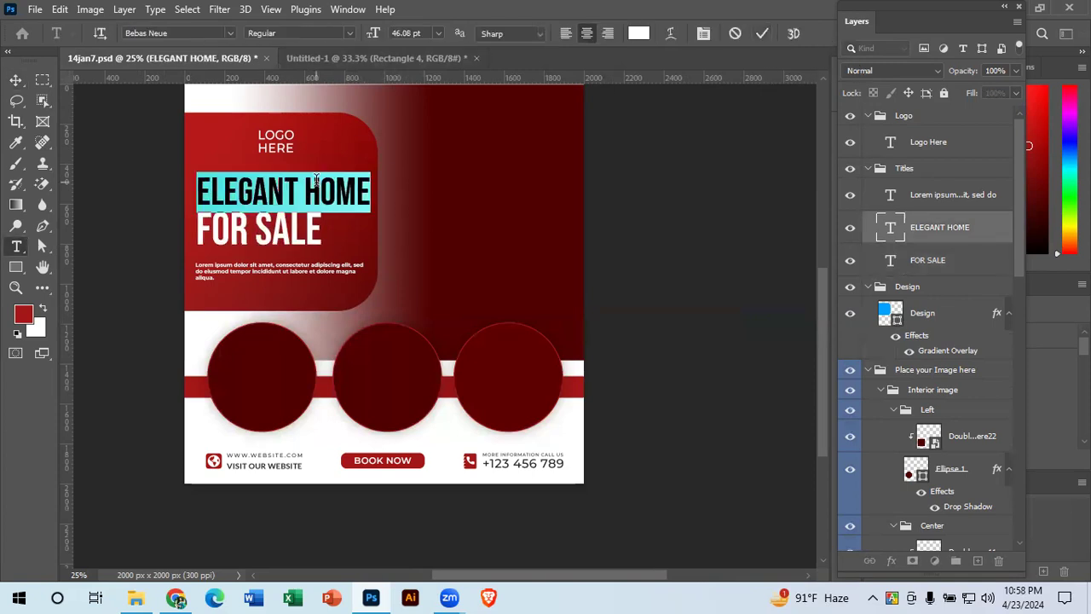
{"action": "left_click", "coordinate": [757, 37]}
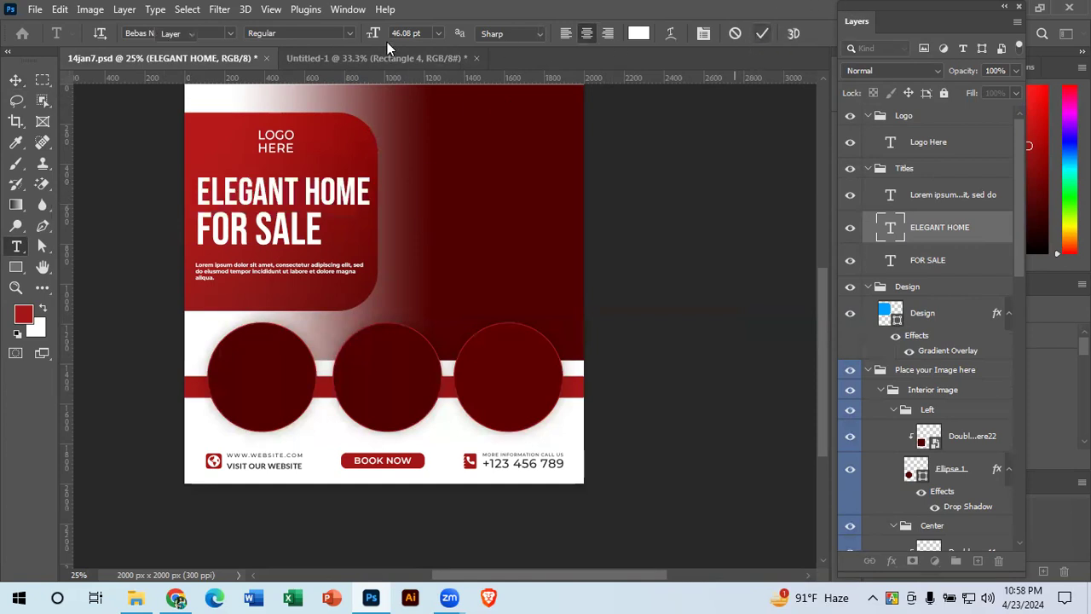
{"action": "key", "text": "v"}
{"action": "left_click", "coordinate": [395, 58]}
{"action": "left_click", "coordinate": [16, 246]}
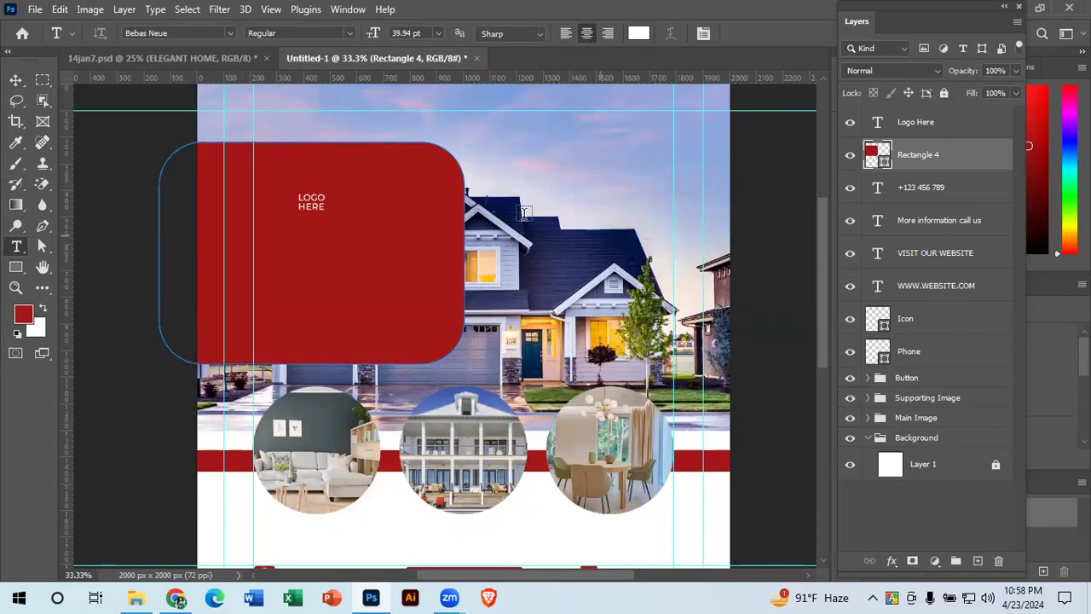
{"action": "left_click", "coordinate": [296, 250]}
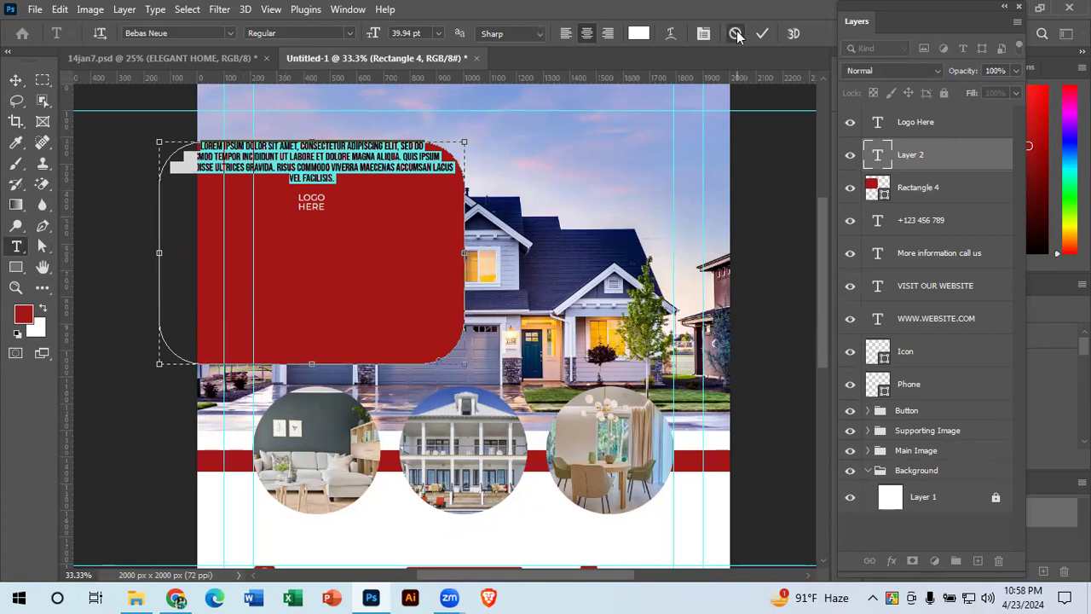
{"action": "key", "text": "Escape"}
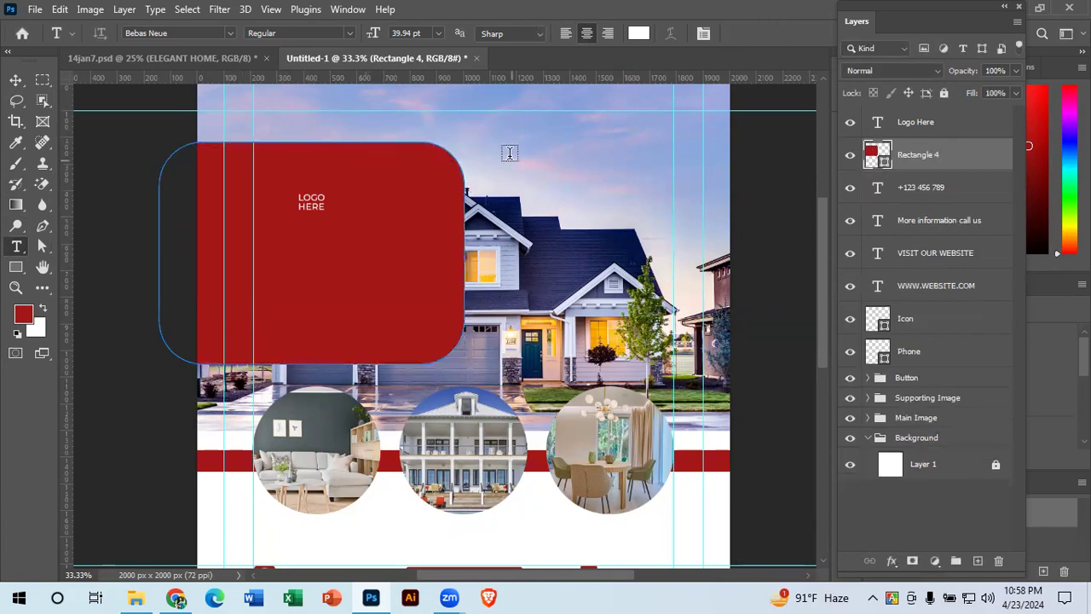
Step: Start a new text layer in the sky to the right of the red panel with the text LOGO HERE
{"action": "left_click", "coordinate": [17, 80]}
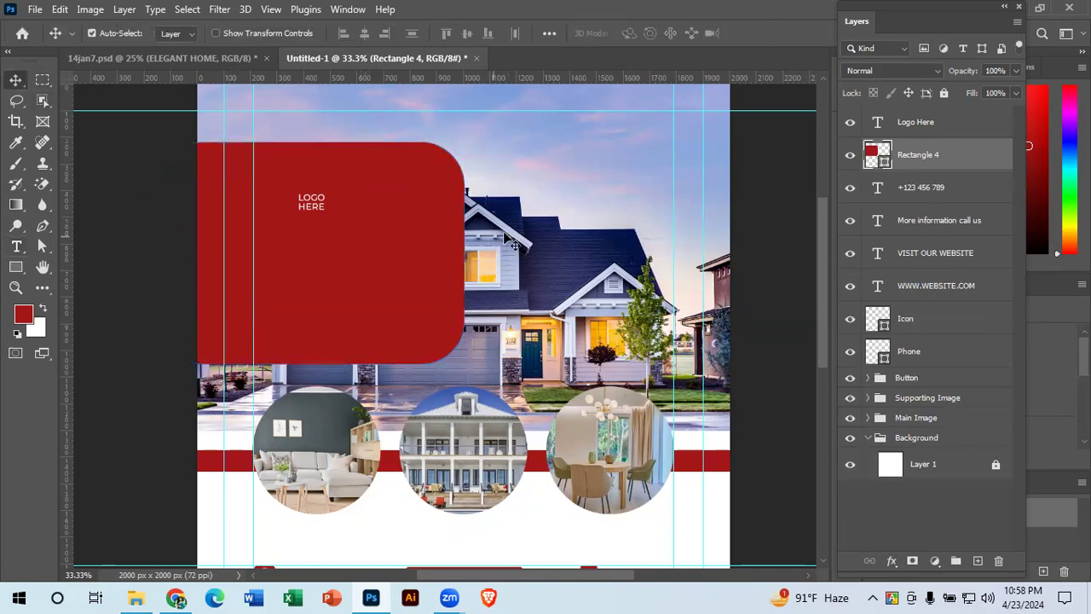
{"action": "left_click", "coordinate": [168, 146]}
{"action": "left_click", "coordinate": [19, 248]}
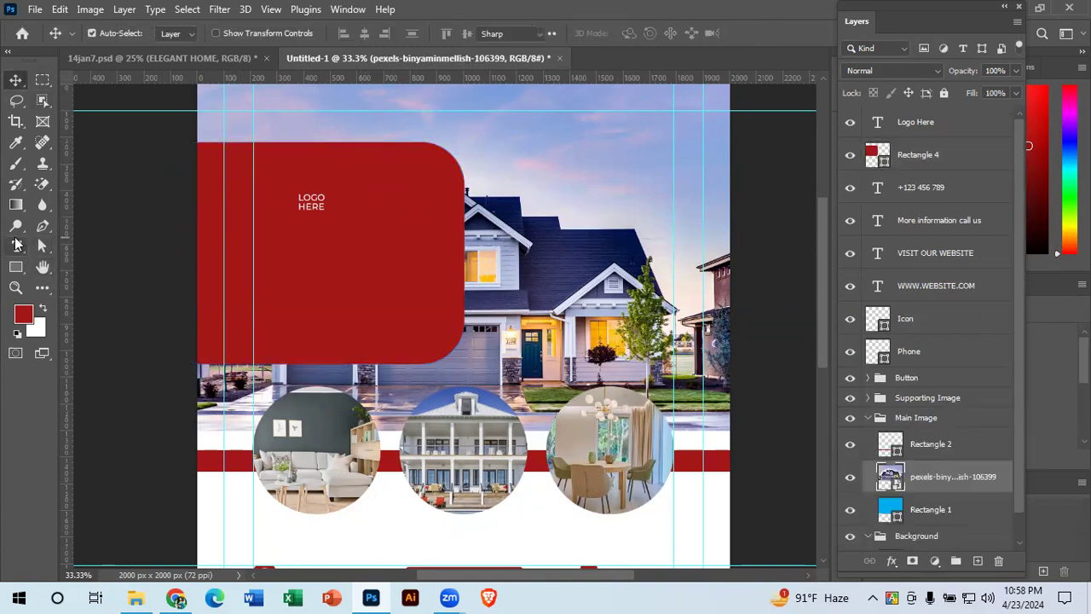
{"action": "left_click", "coordinate": [513, 158]}
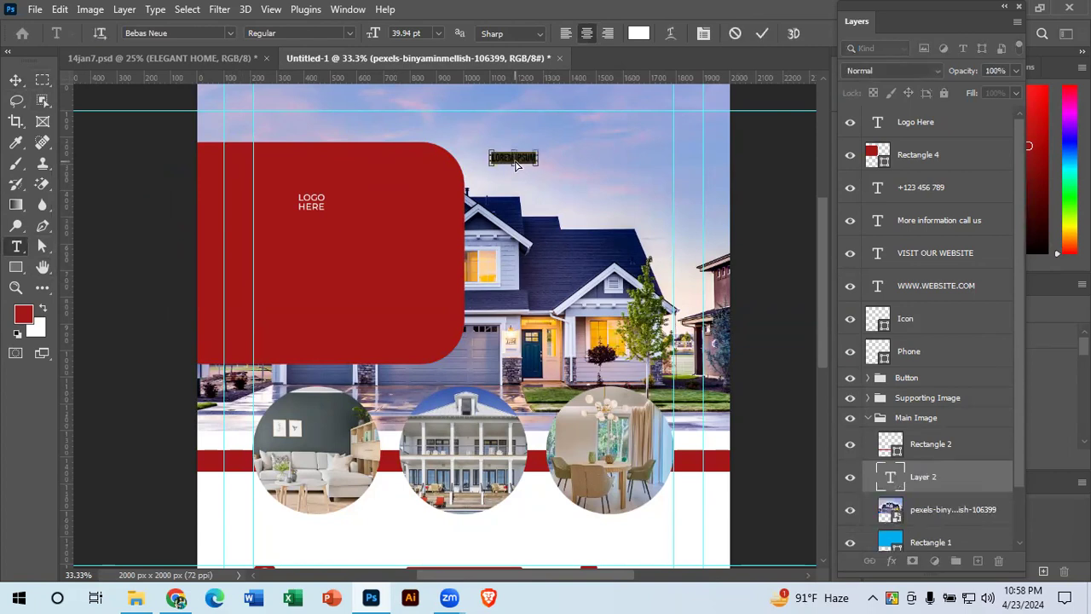
{"action": "type", "text": "LOGO HERE"}
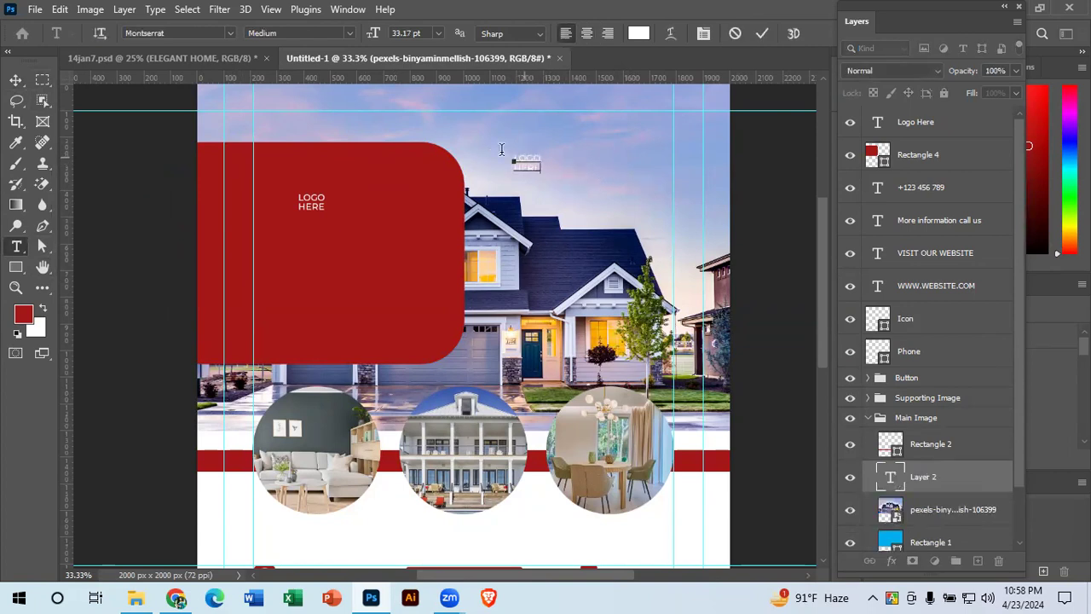
Step: Copy the ELEGANT HOME title text from 14jan7.psd
{"action": "left_click", "coordinate": [234, 58]}
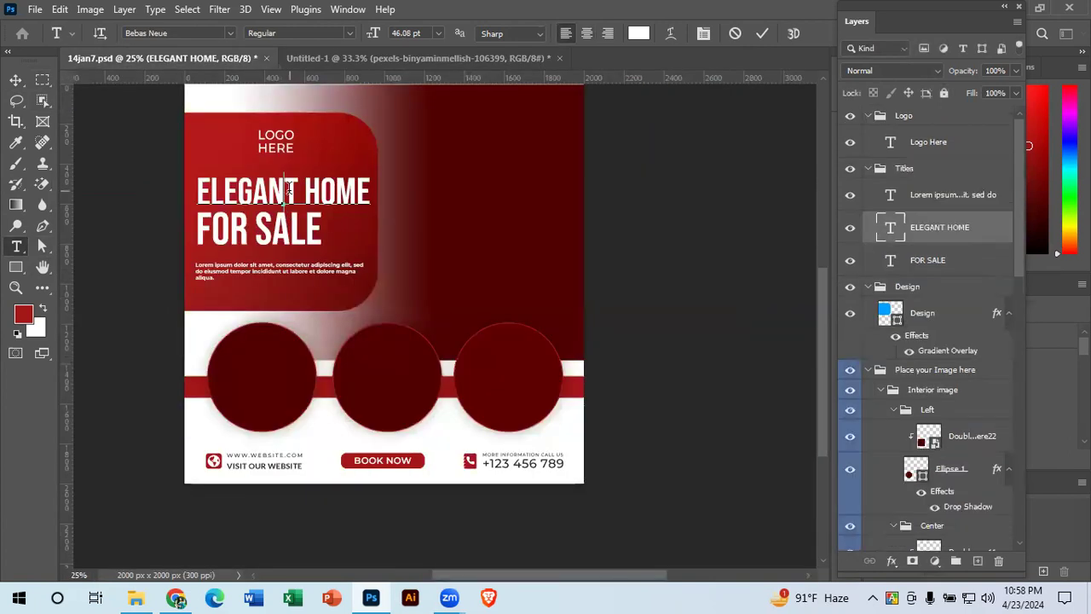
{"action": "left_click", "coordinate": [288, 189]}
{"action": "key", "text": "ctrl+a"}
{"action": "key", "text": "ctrl+c"}
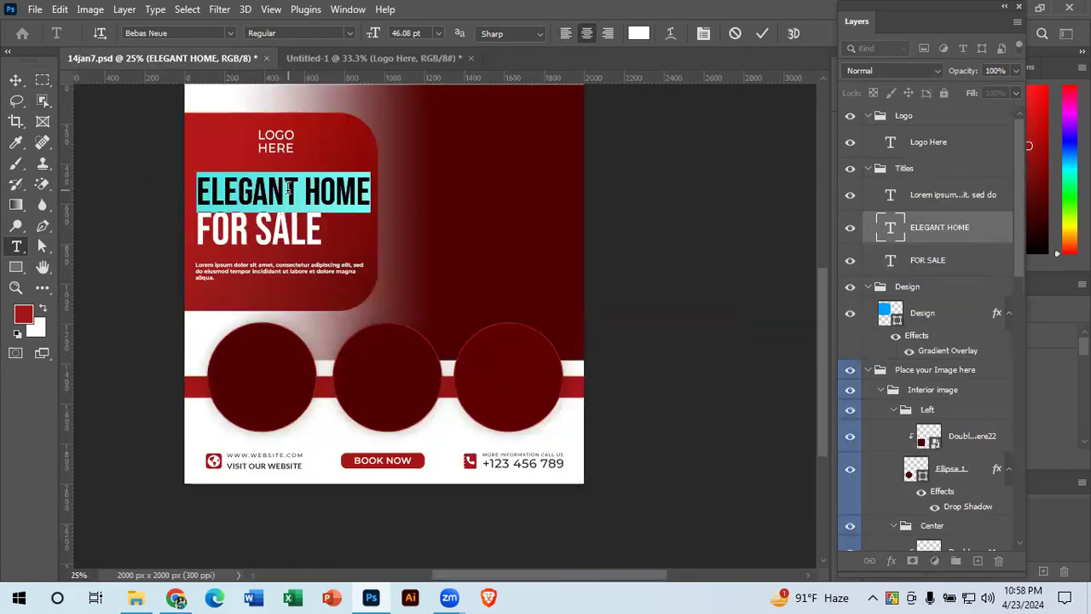
{"action": "left_click", "coordinate": [762, 37]}
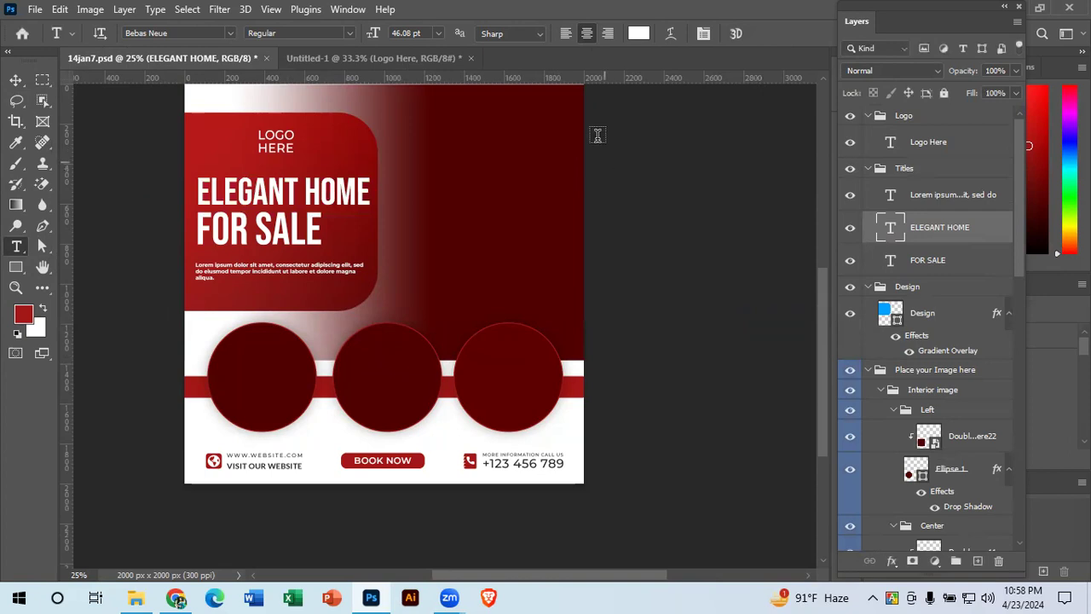
Step: Replace the LOGO HERE text in the sky of the new document with the copied ELEGANT HOME title
{"action": "left_click", "coordinate": [409, 60]}
{"action": "left_click", "coordinate": [514, 163]}
{"action": "key", "text": "ctrl+a"}
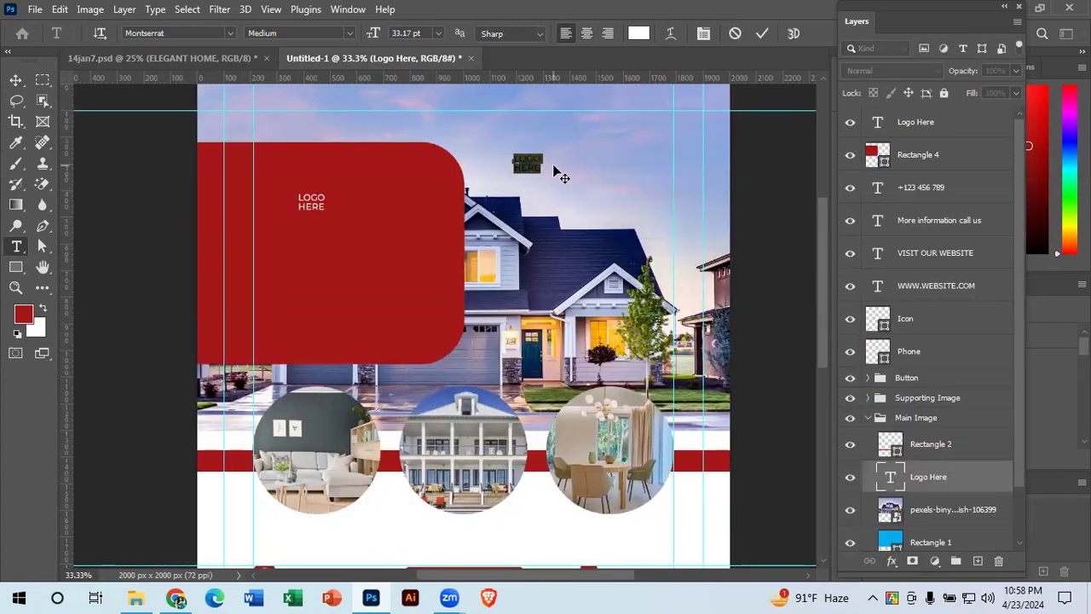
{"action": "key", "text": "BackSpace"}
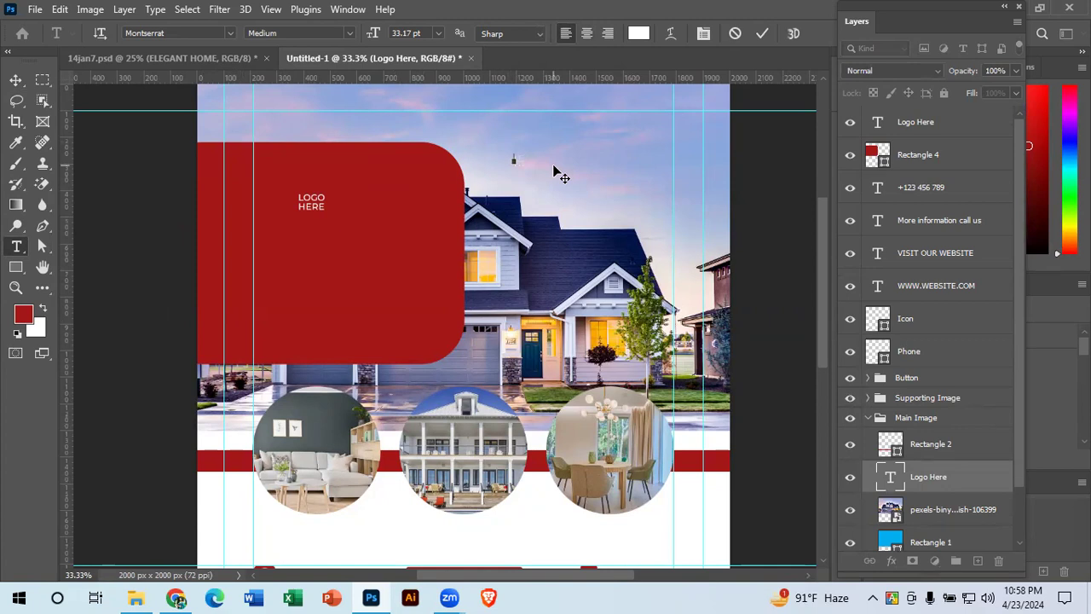
{"action": "key", "text": "ctrl+v"}
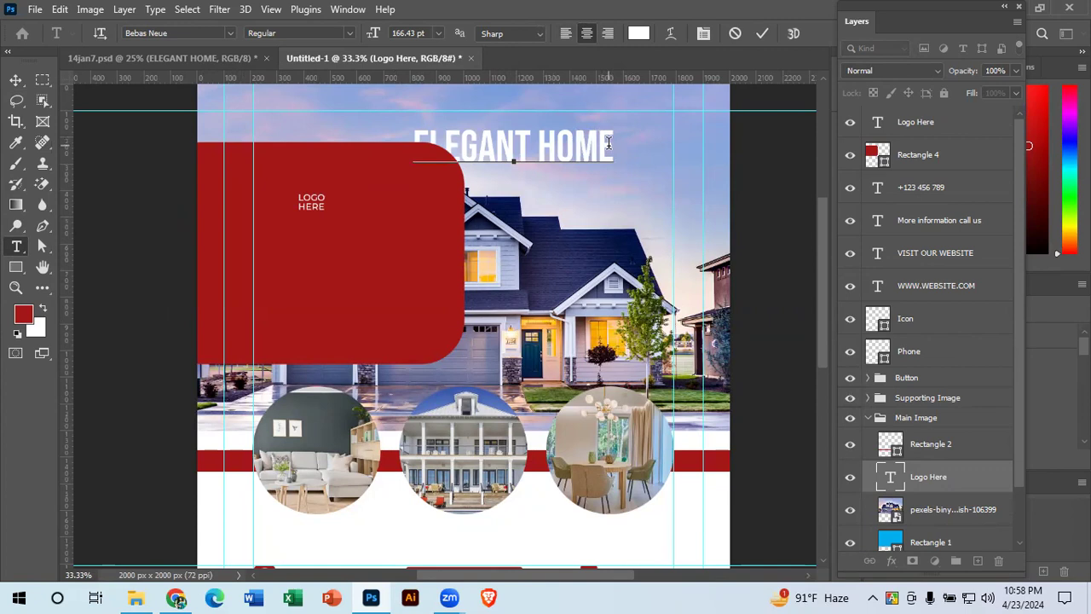
Step: Copy the FOR SALE title text from 14jan7.psd
{"action": "left_click", "coordinate": [214, 55]}
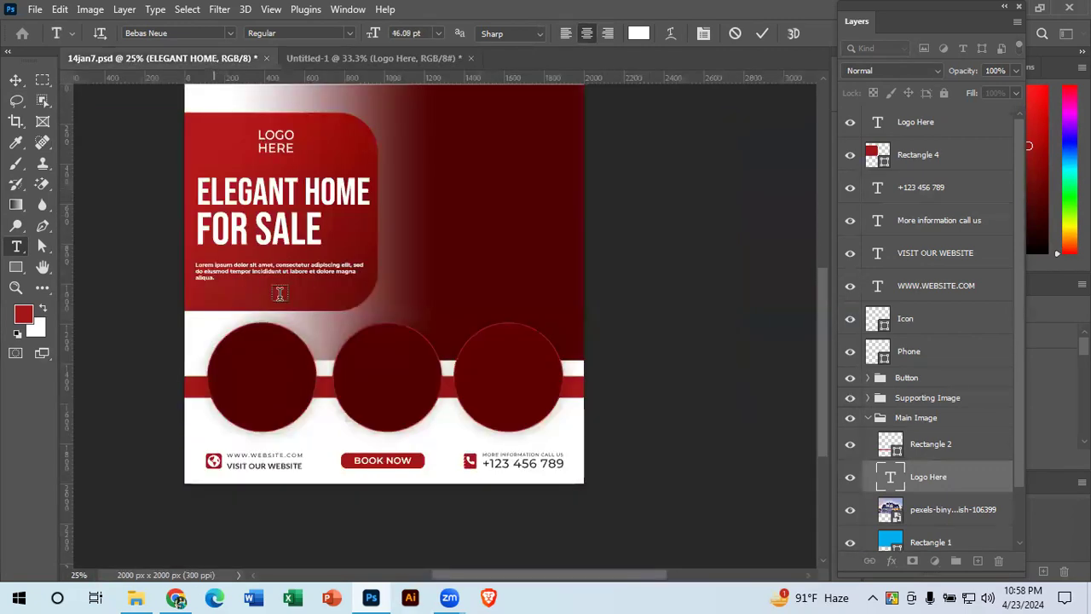
{"action": "left_click", "coordinate": [252, 237]}
{"action": "left_click_drag", "start_coordinate": [197, 229], "coordinate": [327, 230]}
{"action": "key", "text": "ctrl+c"}
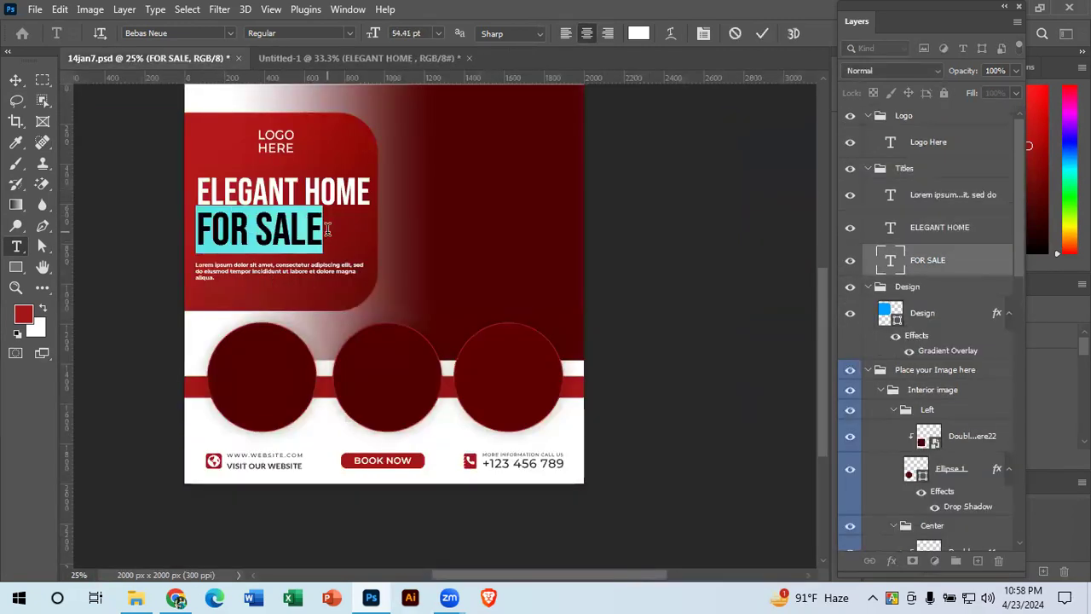
{"action": "left_click", "coordinate": [764, 34]}
Step: Paste FOR SALE as a second line below ELEGANT HOME in the new document and left-align the text
{"action": "left_click", "coordinate": [333, 58]}
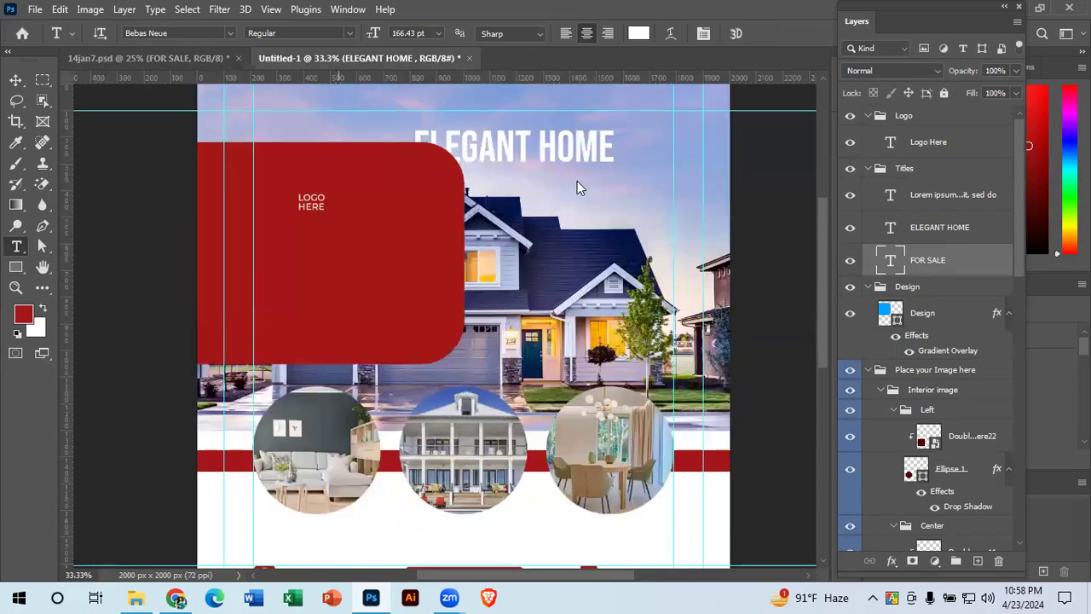
{"action": "left_click", "coordinate": [611, 143]}
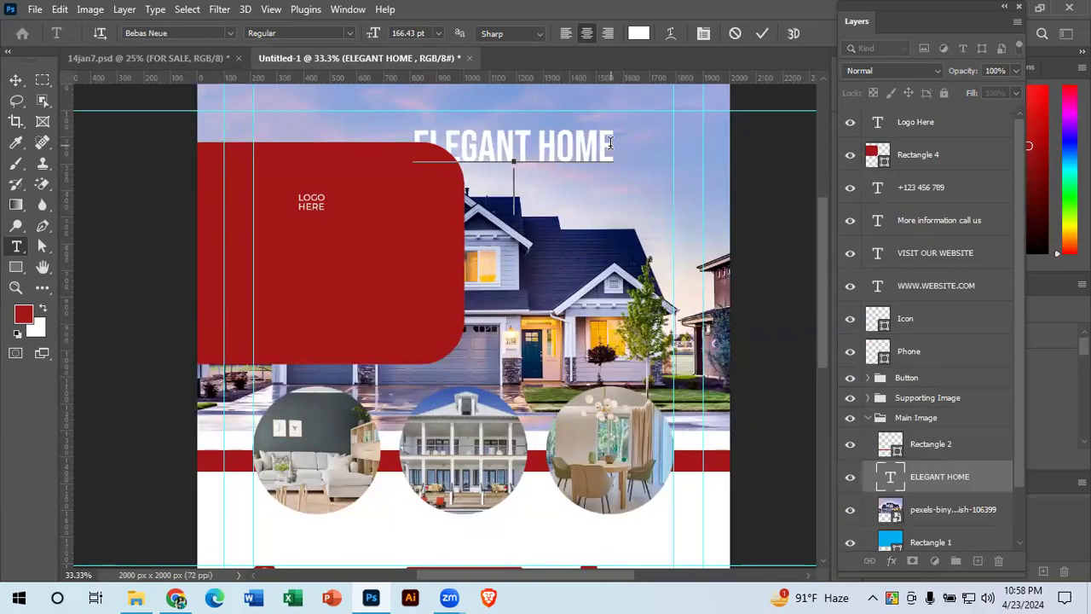
{"action": "key", "text": "Return"}
{"action": "key", "text": "ctrl+v"}
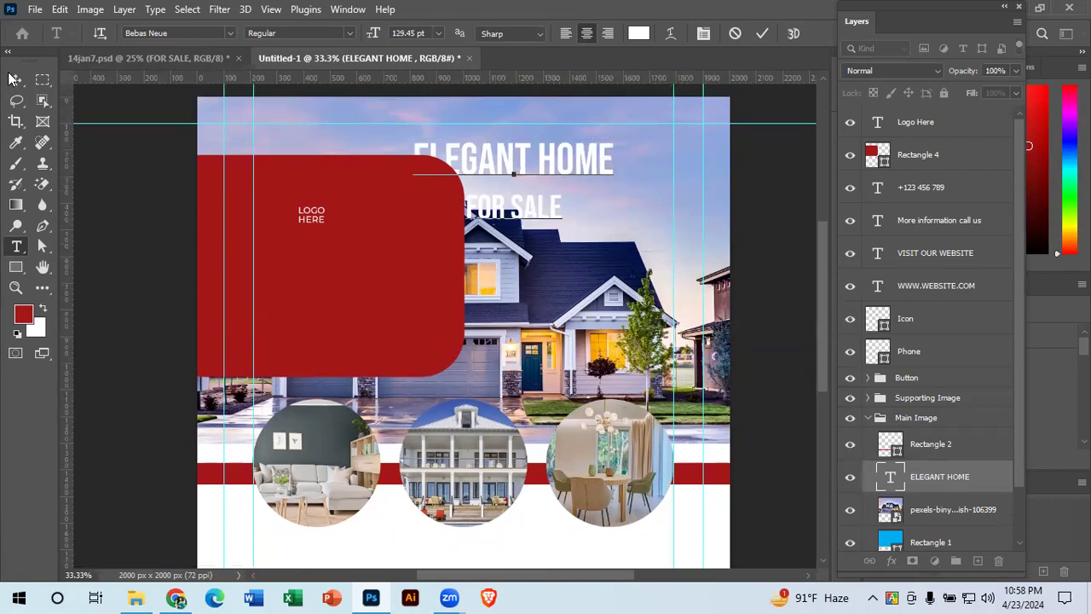
{"action": "left_click", "coordinate": [764, 33]}
{"action": "left_click", "coordinate": [566, 34]}
{"action": "left_click", "coordinate": [17, 81]}
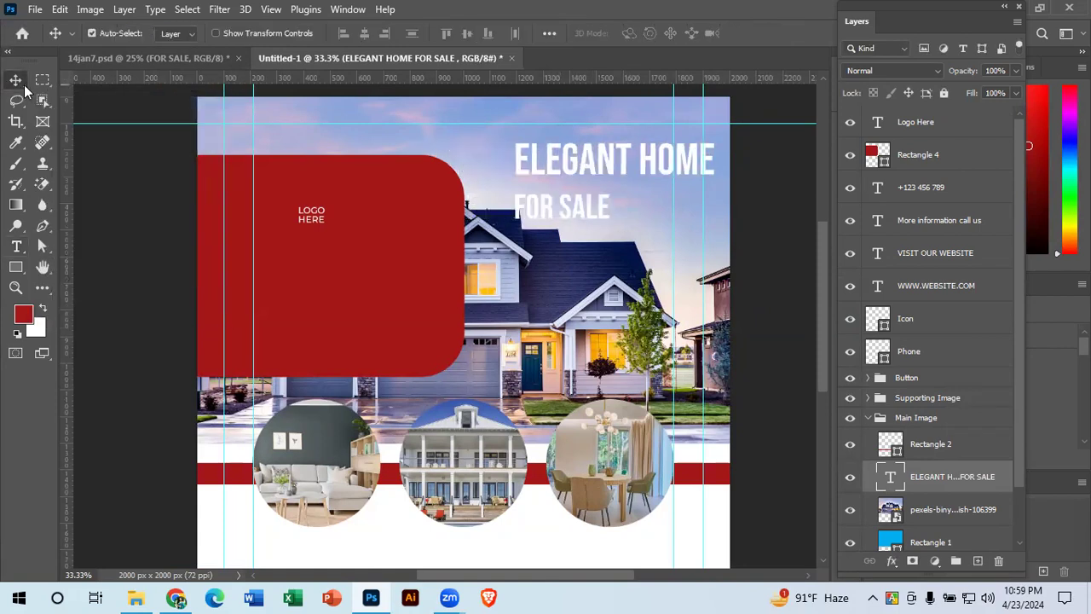
Step: Move the title to the top of the layer stack, place it below the logo against the inner left guide, and compare with 14jan7.psd
{"action": "left_click_drag", "start_coordinate": [339, 267], "coordinate": [375, 288]}
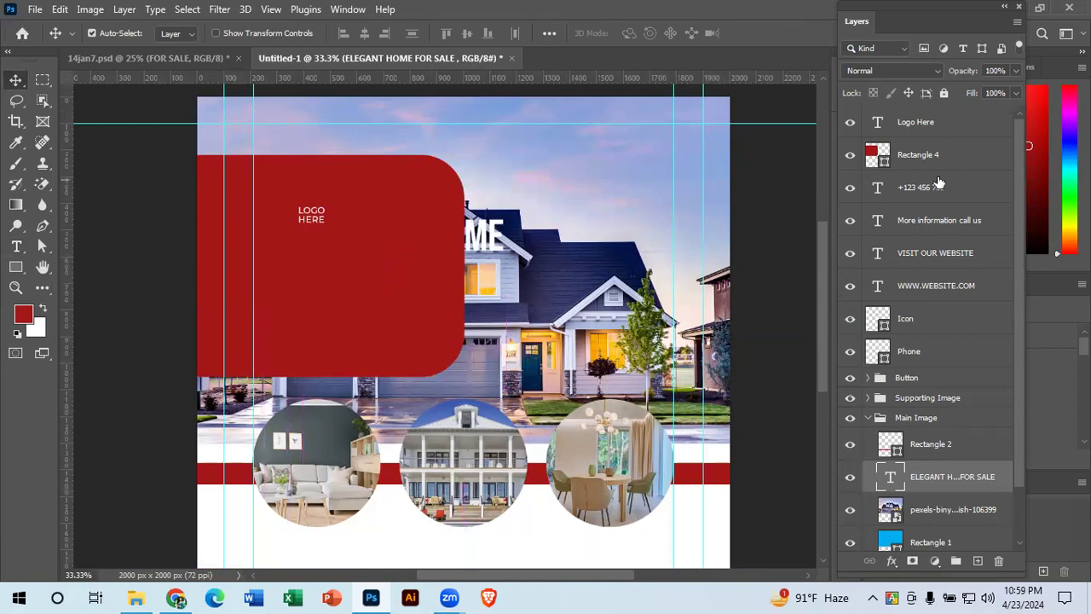
{"action": "left_click_drag", "start_coordinate": [963, 478], "coordinate": [971, 108]}
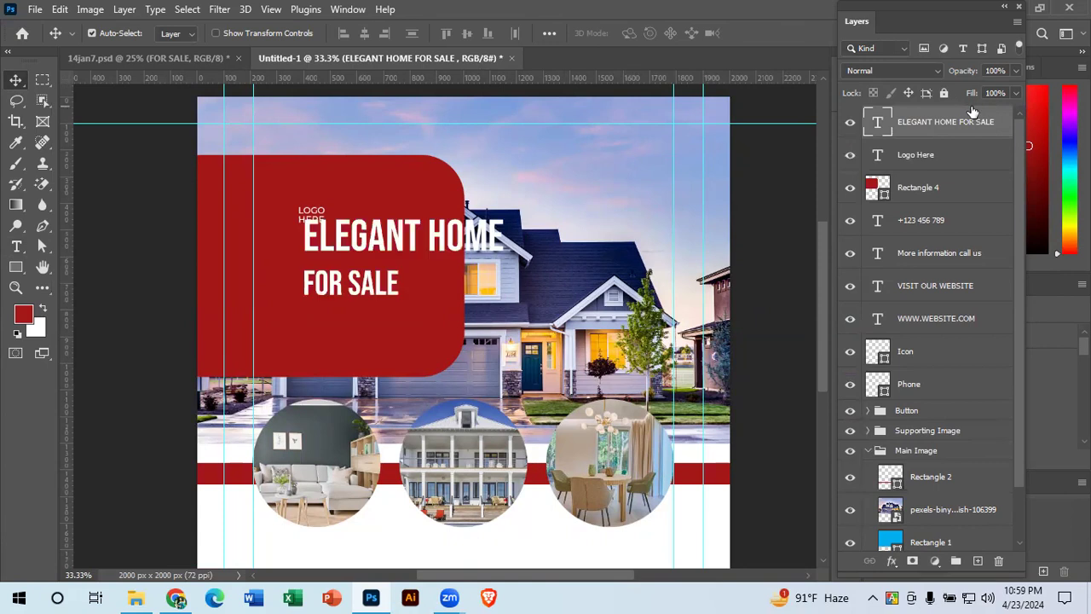
{"action": "left_click_drag", "start_coordinate": [415, 237], "coordinate": [368, 261]}
{"action": "left_click", "coordinate": [160, 58]}
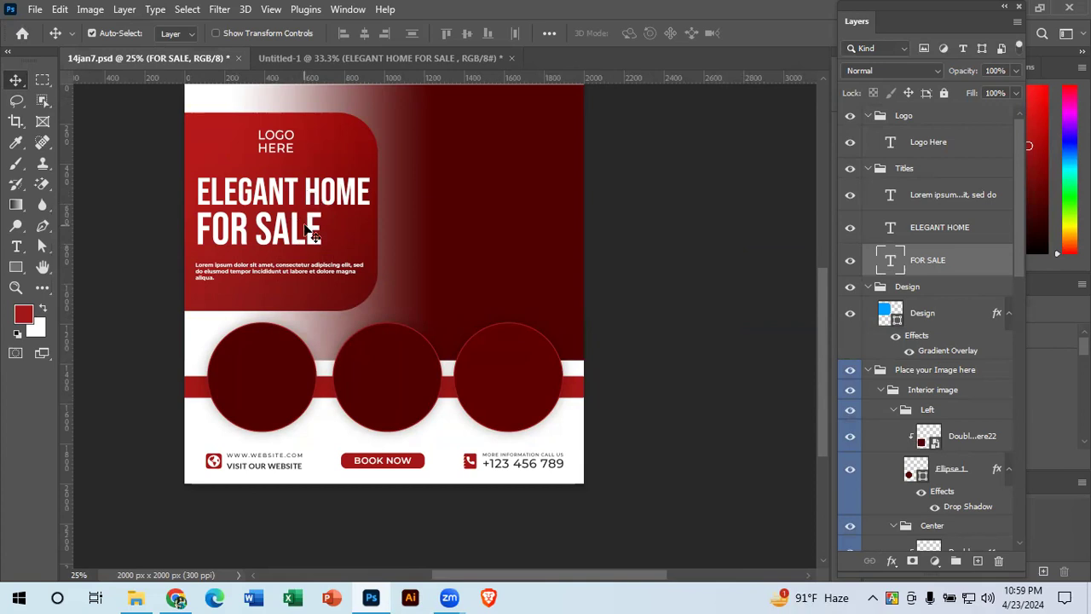
{"action": "left_click", "coordinate": [371, 57]}
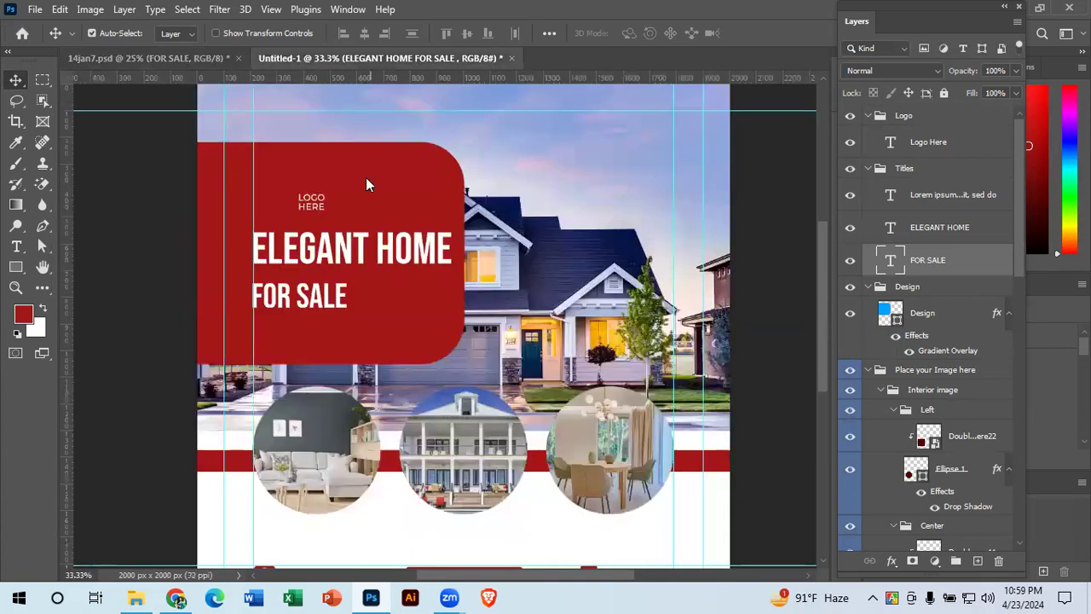
Step: Check the font size of the ELEGANT HOME title in 14jan7.psd without changing it
{"action": "left_click", "coordinate": [170, 57]}
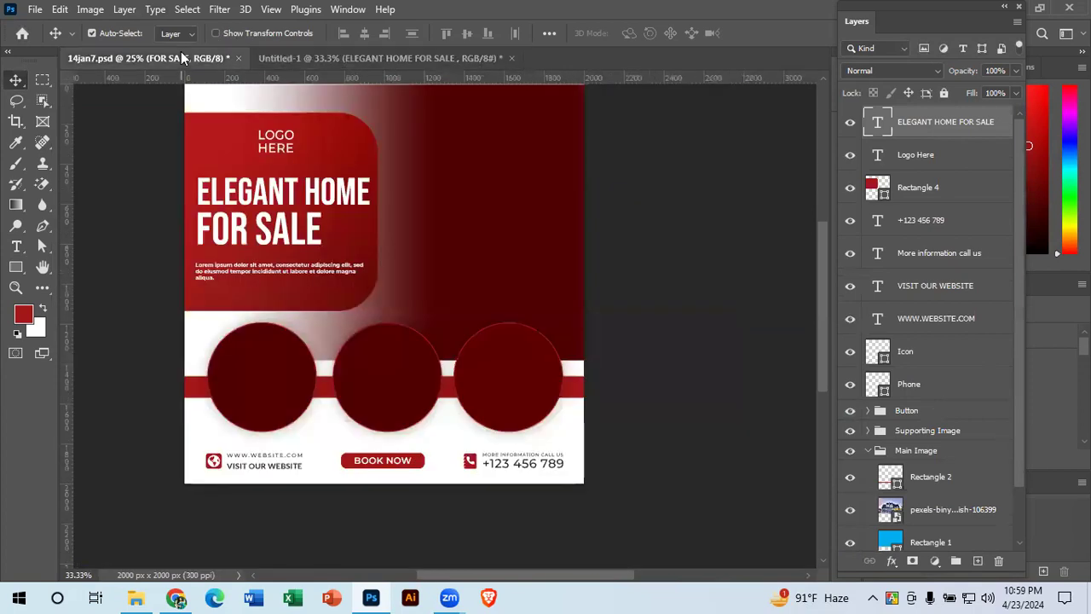
{"action": "left_click", "coordinate": [296, 205]}
{"action": "double_click", "coordinate": [294, 196]}
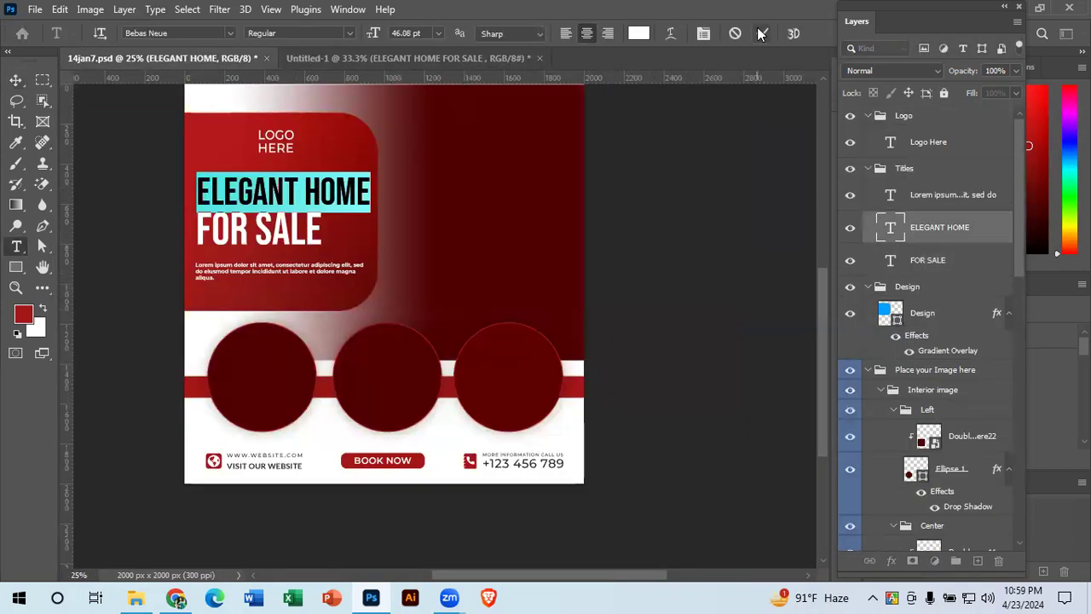
{"action": "left_click", "coordinate": [428, 33]}
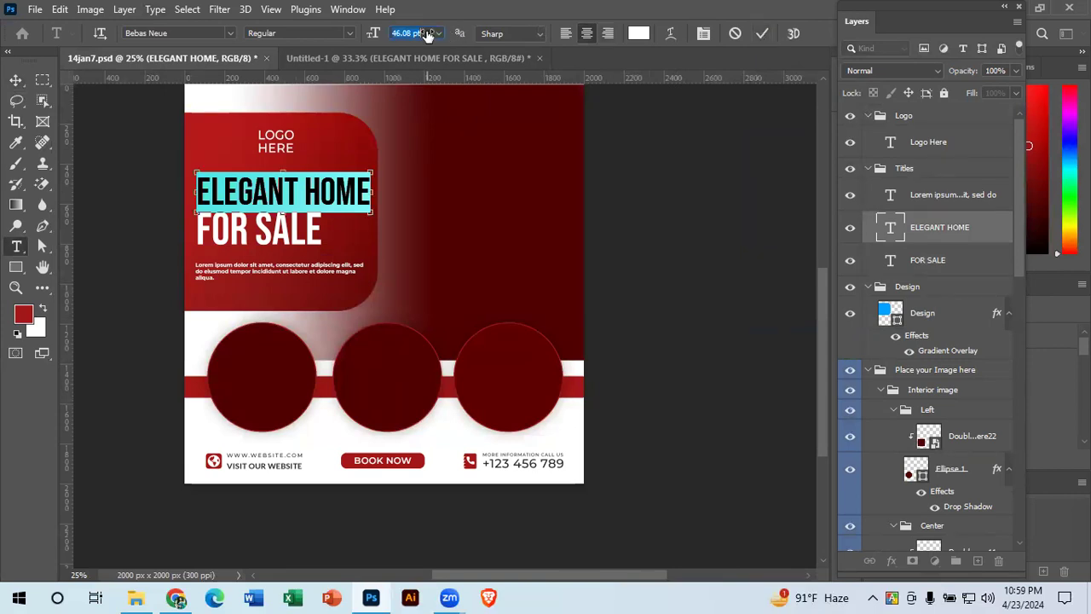
{"action": "left_click", "coordinate": [763, 34]}
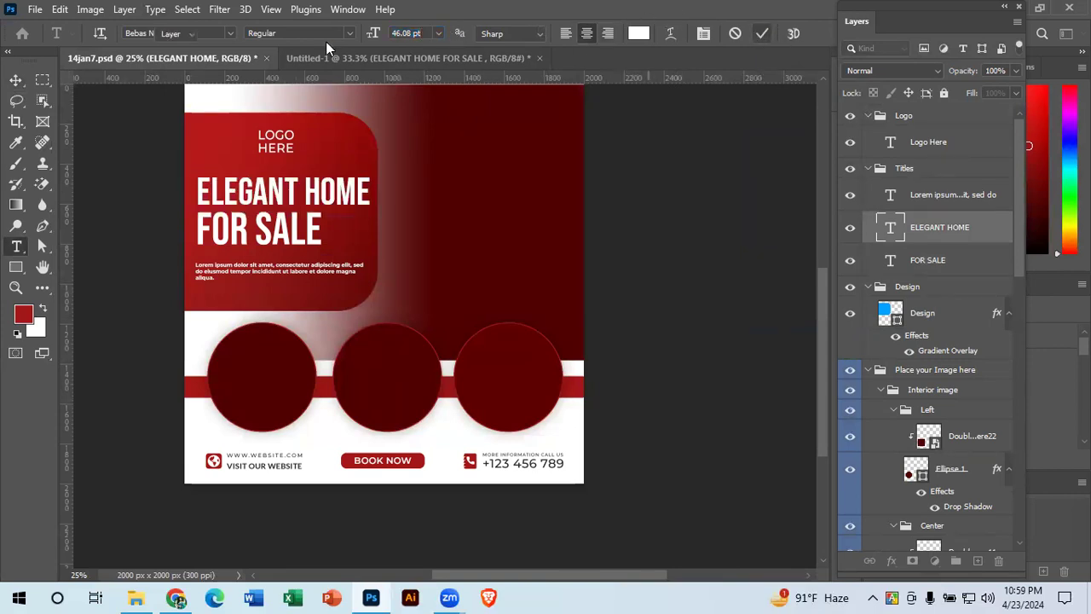
{"action": "key", "text": "v"}
Step: Try a font size of 46.08 pt on the ELEGANT HOME line in the new document
{"action": "left_click", "coordinate": [387, 58]}
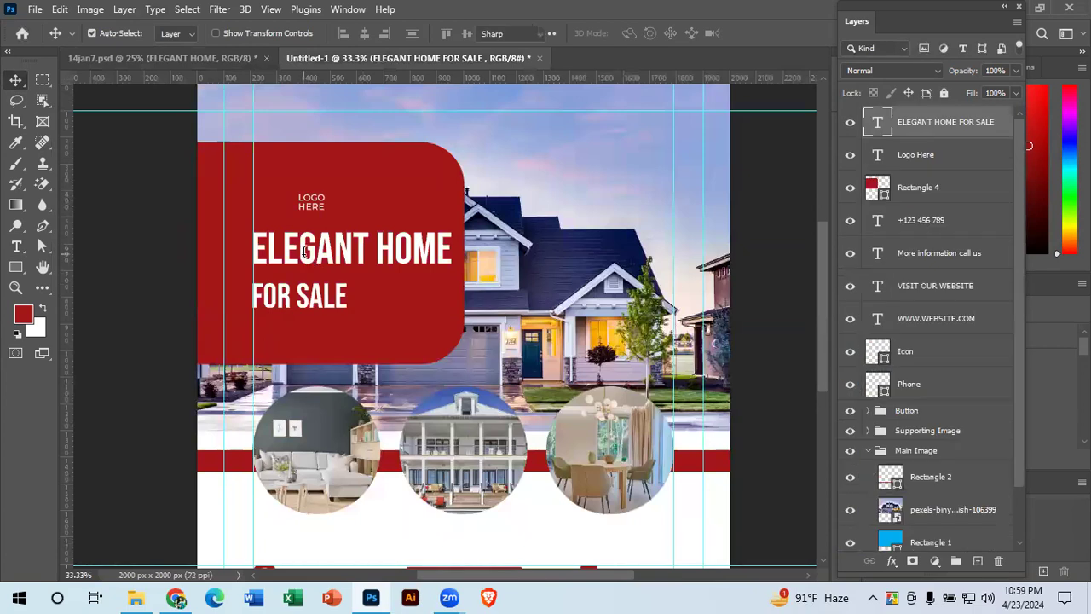
{"action": "double_click", "coordinate": [307, 256]}
{"action": "left_click", "coordinate": [316, 247]}
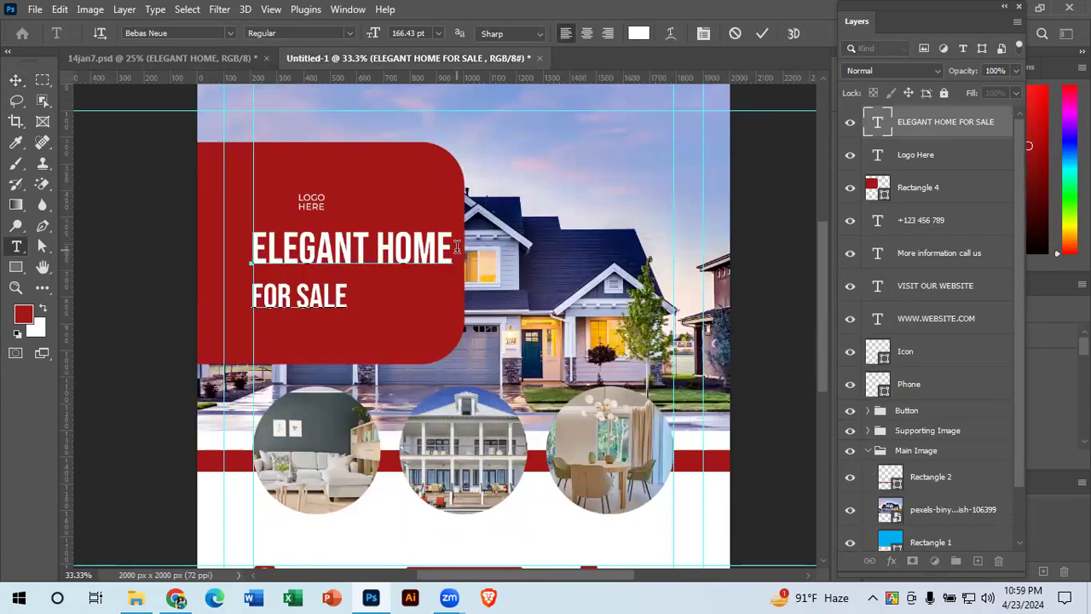
{"action": "left_click_drag", "start_coordinate": [458, 247], "coordinate": [233, 239]}
{"action": "left_click", "coordinate": [415, 32]}
{"action": "type", "text": "46.08"}
{"action": "key", "text": "Return"}
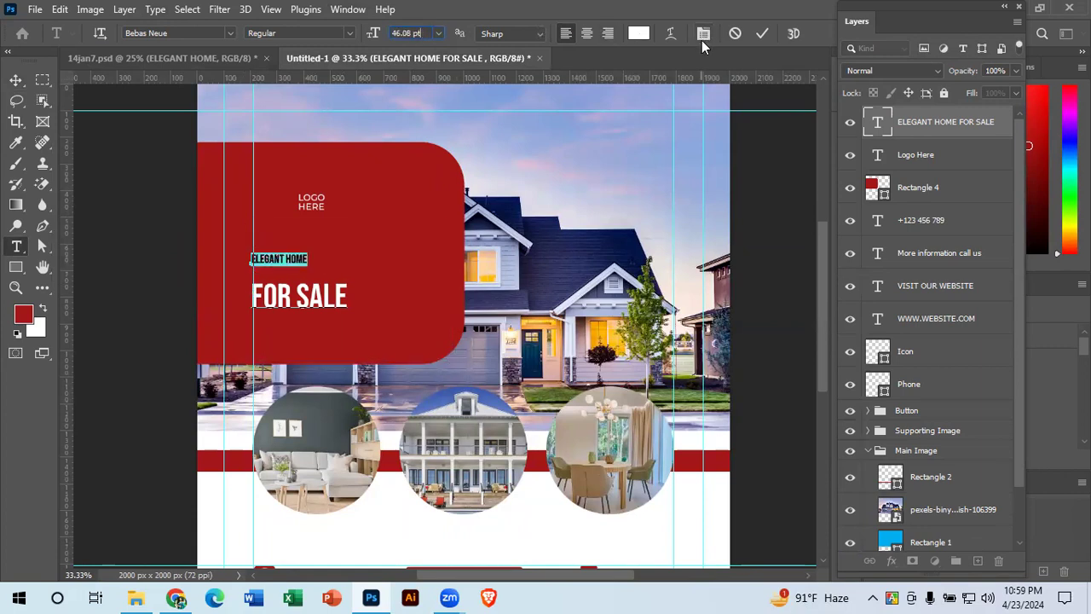
{"action": "left_click", "coordinate": [762, 32]}
Step: Inspect the resized ELEGANT HOME line up close and undo its font size change
{"action": "left_click", "coordinate": [323, 270], "text": "ctrl"}
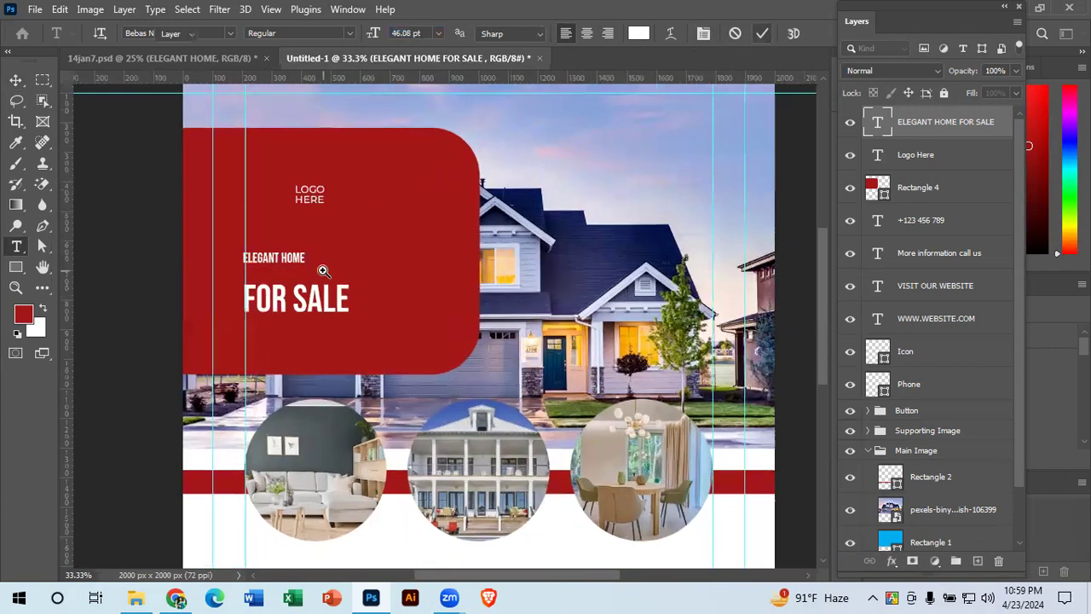
{"action": "key", "text": "v"}
{"action": "left_click", "coordinate": [324, 270], "text": "ctrl"}
{"action": "left_click_drag", "start_coordinate": [328, 270], "coordinate": [369, 306]}
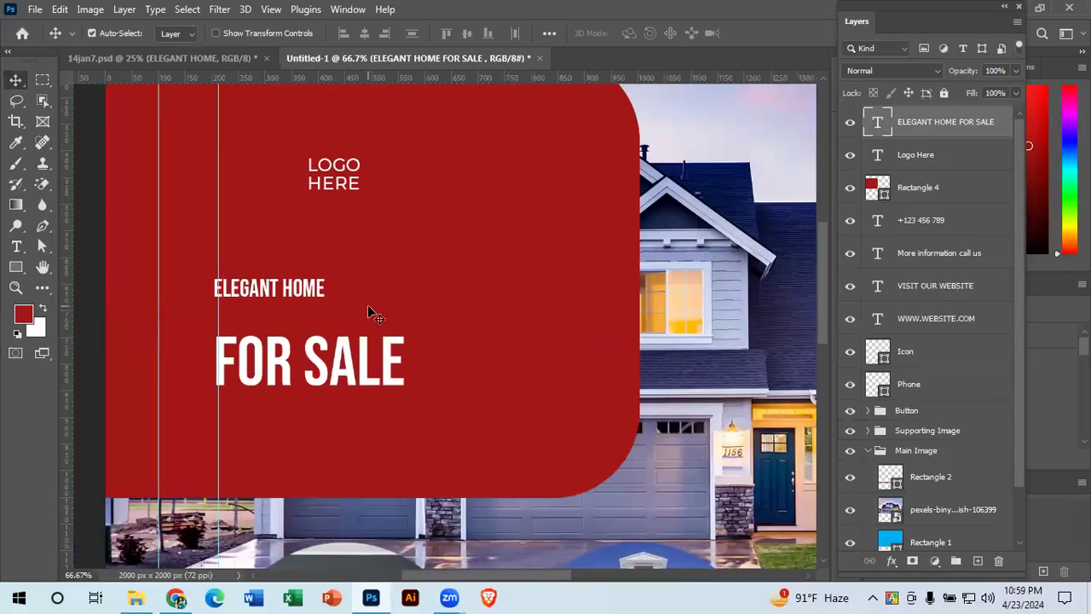
{"action": "key", "text": "ctrl+minus"}
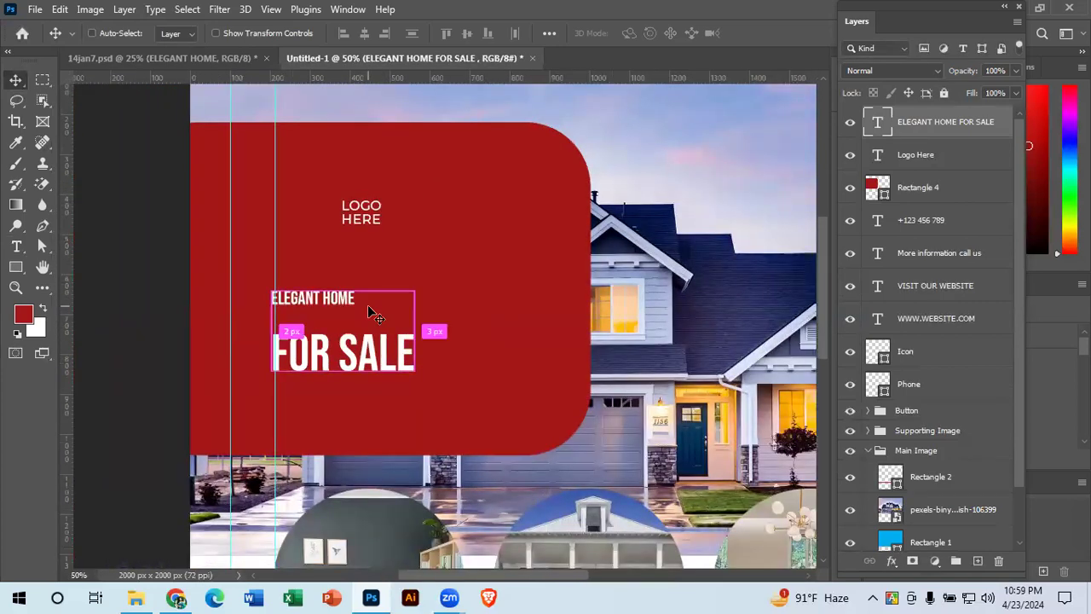
{"action": "key", "text": "ctrl+z"}
Step: Set the font size of the ELEGANT HOME line to 150 pt
{"action": "left_click_drag", "start_coordinate": [461, 351], "coordinate": [448, 285]}
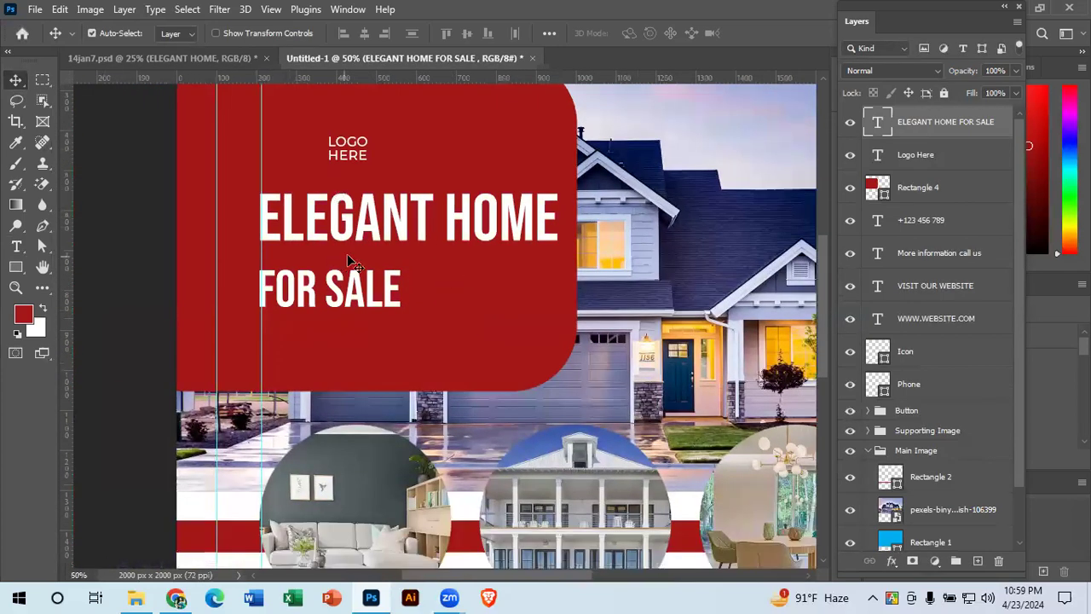
{"action": "double_click", "coordinate": [480, 232]}
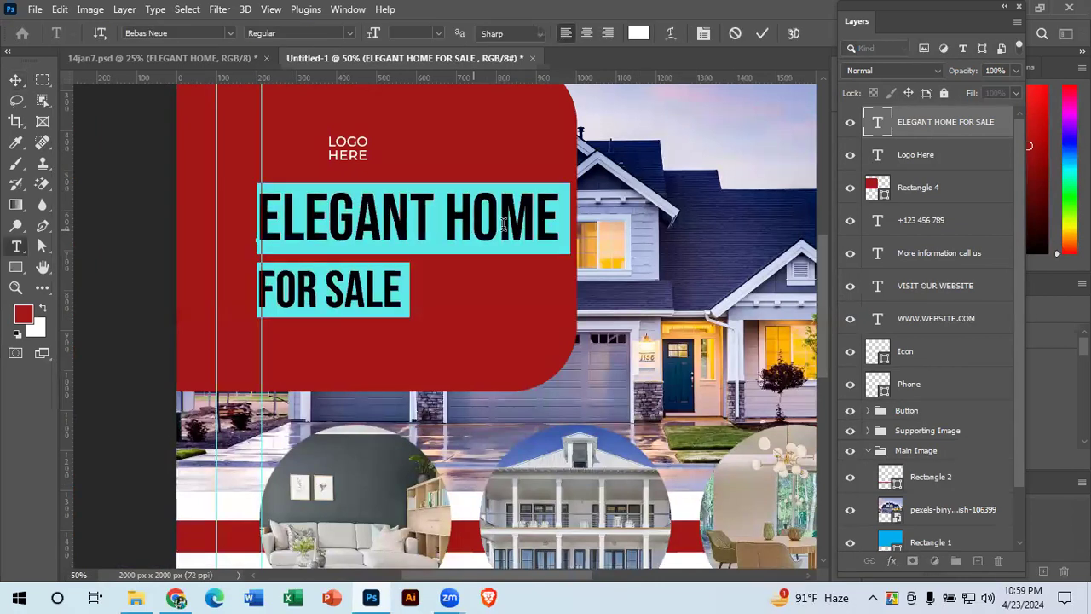
{"action": "left_click", "coordinate": [563, 217]}
{"action": "left_click_drag", "start_coordinate": [561, 218], "coordinate": [257, 213]}
{"action": "left_click", "coordinate": [416, 33]}
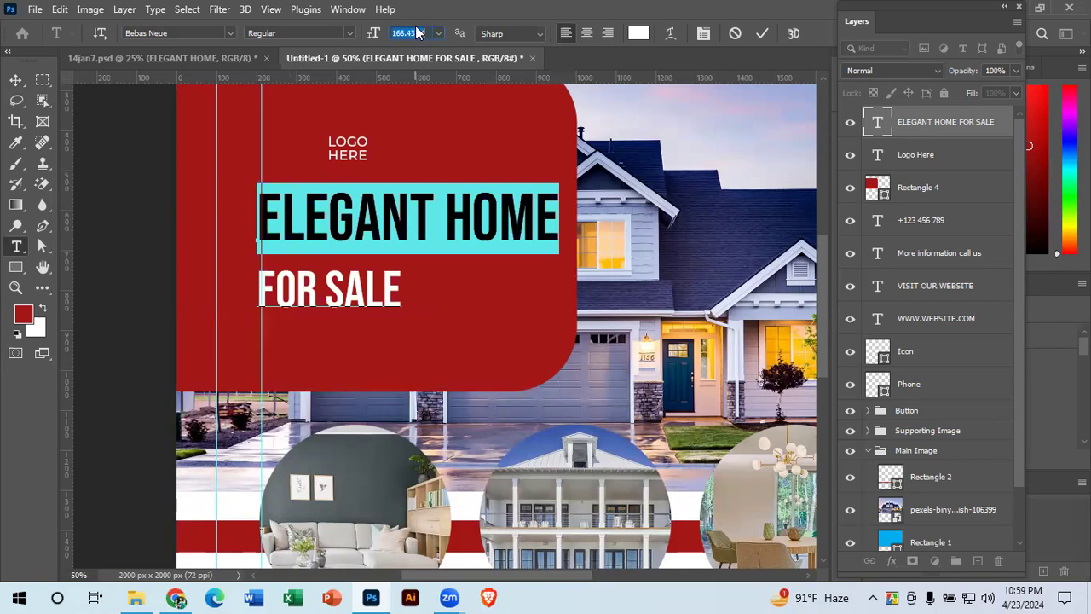
{"action": "type", "text": "150"}
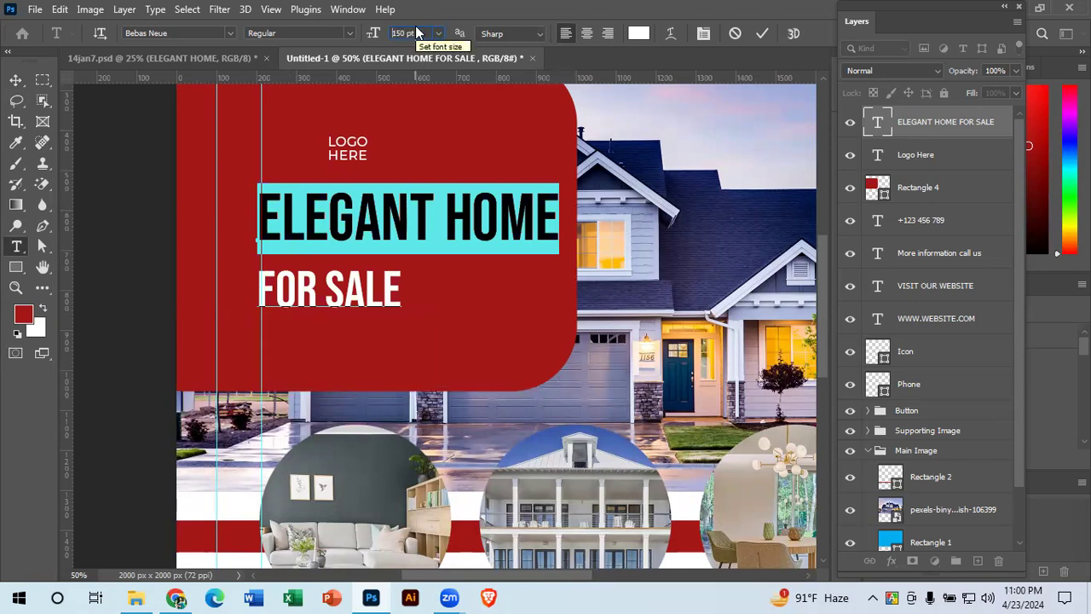
{"action": "key", "text": "Return"}
{"action": "left_click", "coordinate": [762, 34]}
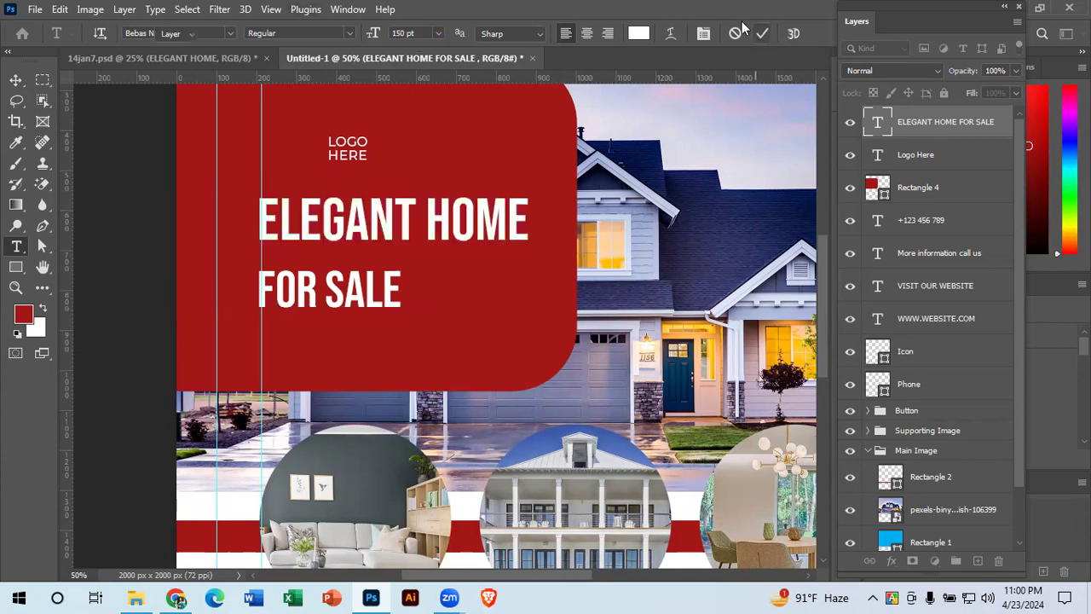
{"action": "key", "text": "v"}
Step: Set the font size of the FOR SALE line to 170 pt
{"action": "double_click", "coordinate": [379, 287]}
{"action": "left_click", "coordinate": [380, 286]}
{"action": "left_click_drag", "start_coordinate": [400, 295], "coordinate": [244, 295]}
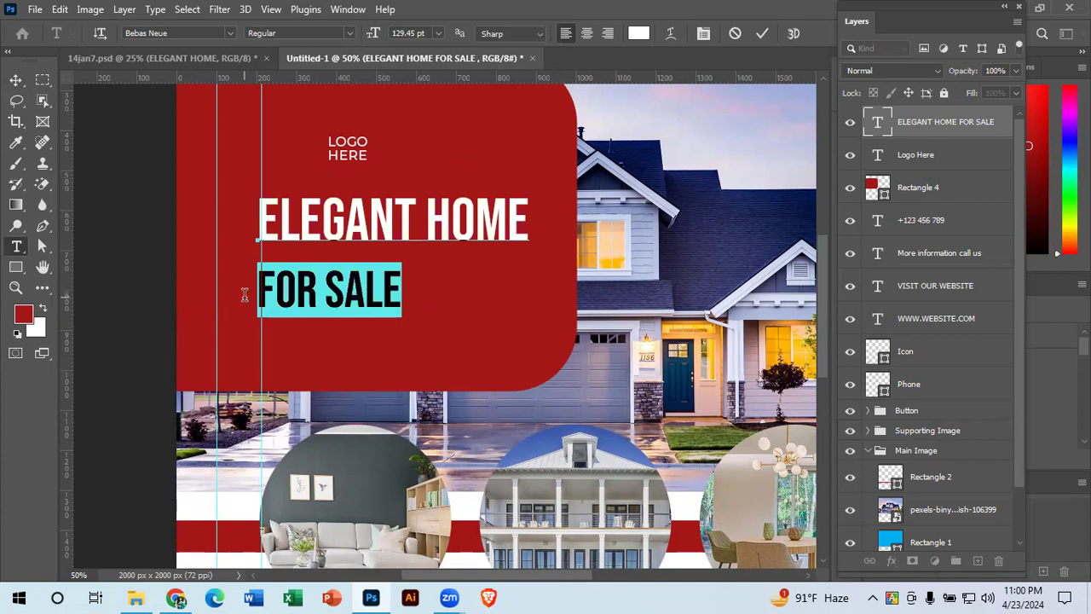
{"action": "type", "text": "1"}
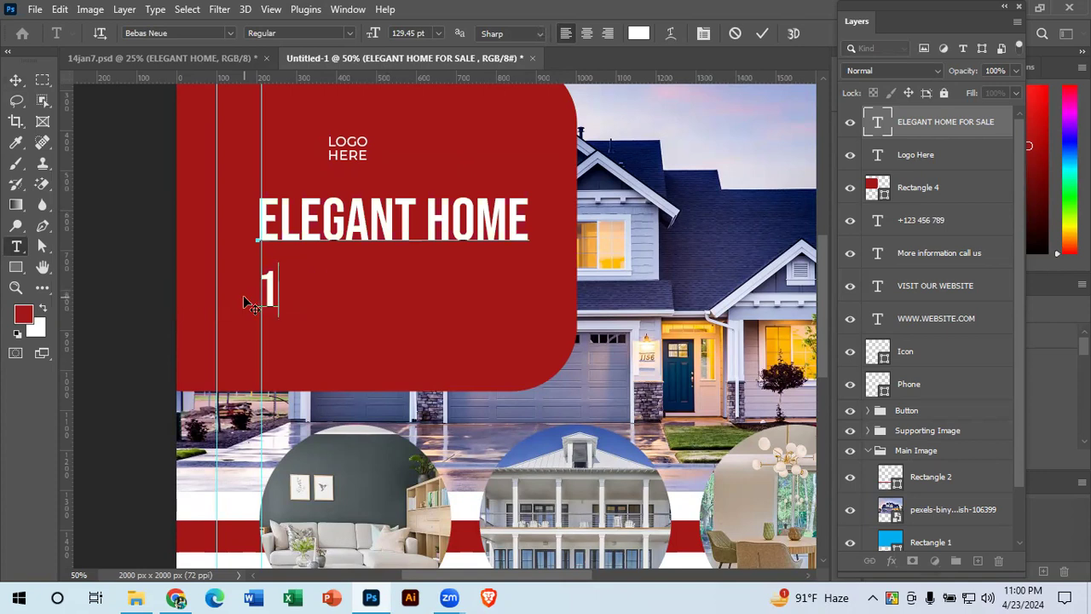
{"action": "key", "text": "ctrl+z"}
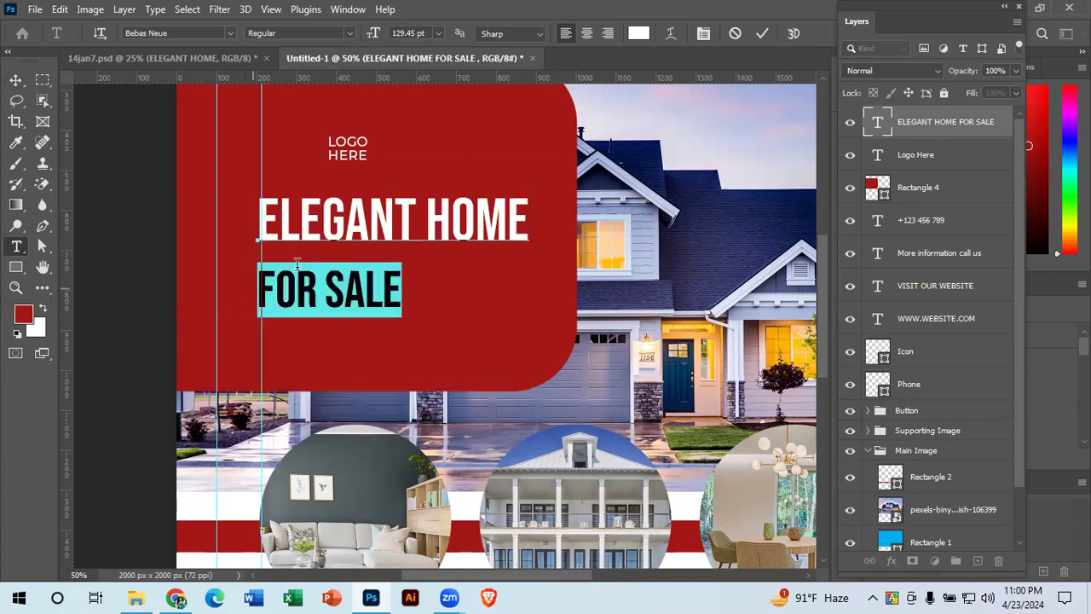
{"action": "left_click", "coordinate": [412, 33]}
{"action": "type", "text": "170"}
{"action": "key", "text": "Return"}
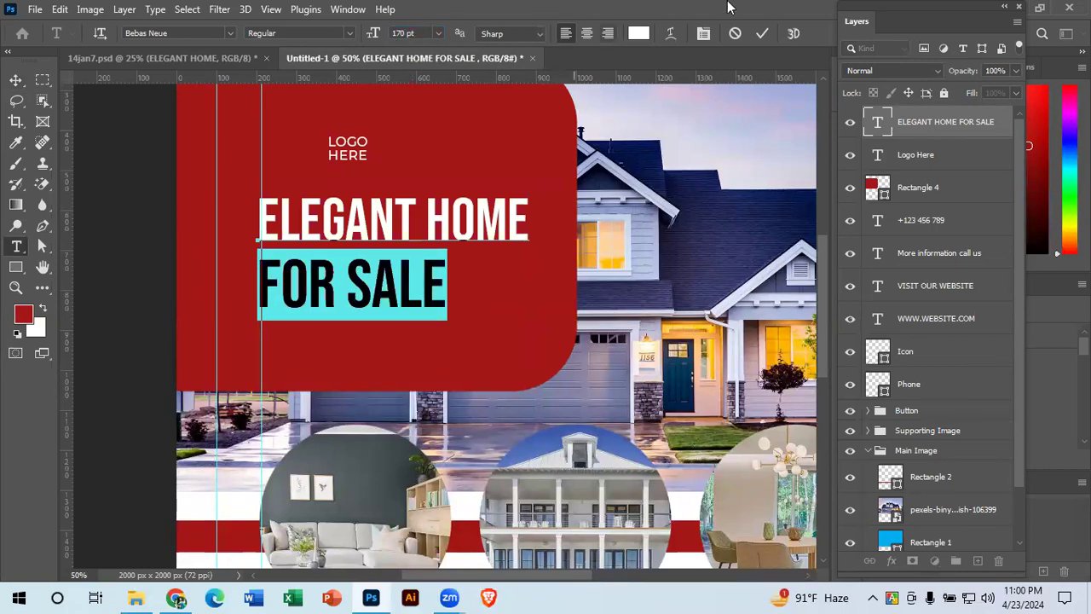
{"action": "left_click", "coordinate": [763, 33]}
{"action": "key", "text": "v"}
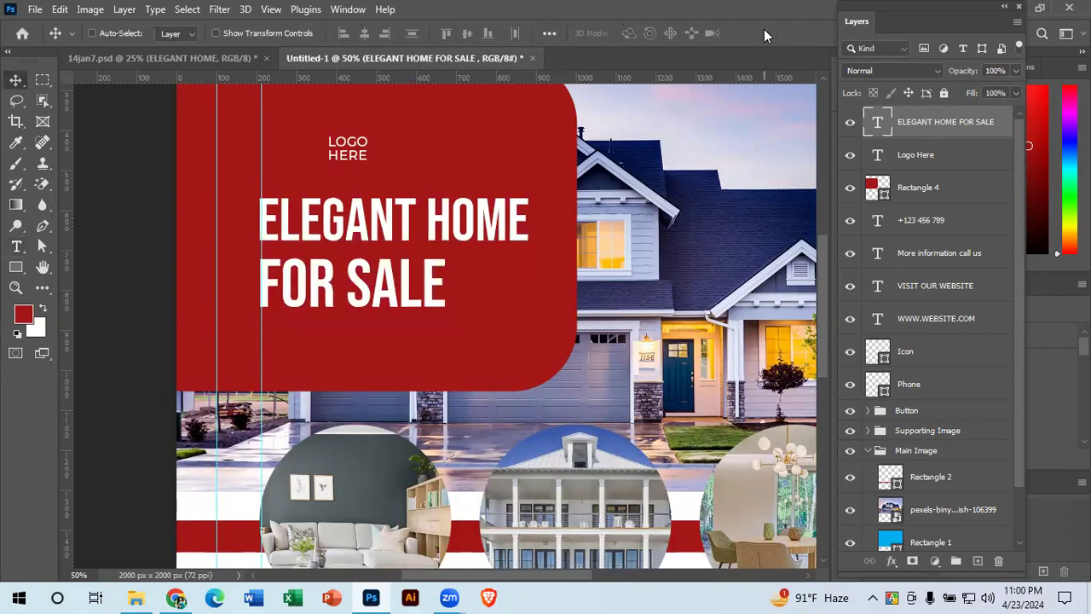
{"action": "key", "text": "ctrl+minus"}
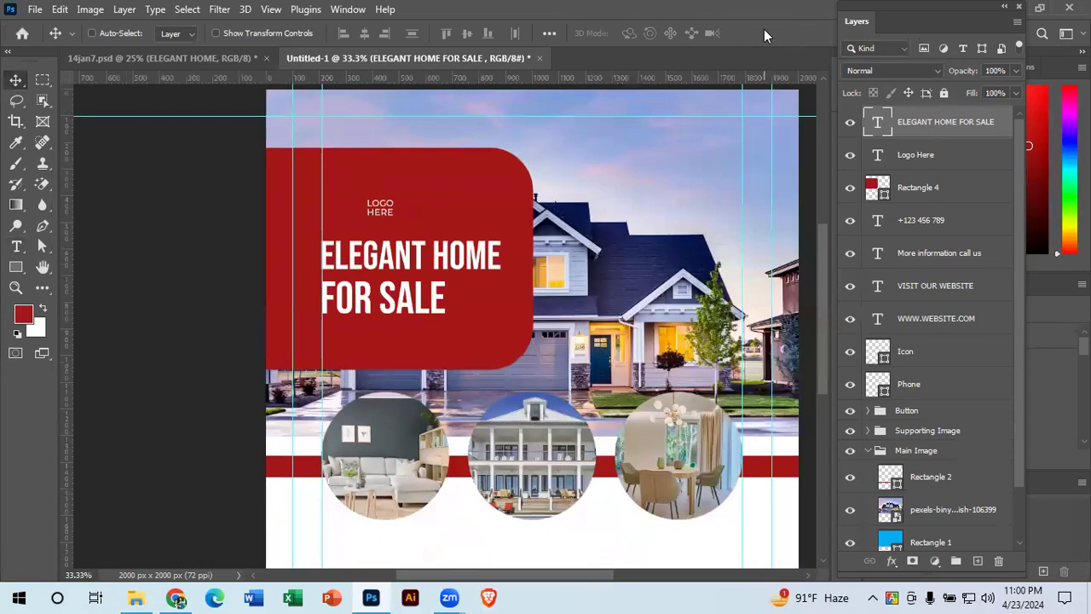
Step: Show the guides in 14jan7.psd to check the title's left alignment, and return to the new document
{"action": "left_click", "coordinate": [174, 56]}
{"action": "left_click_drag", "start_coordinate": [69, 266], "coordinate": [208, 370]}
{"action": "key", "text": "ctrl+semicolon"}
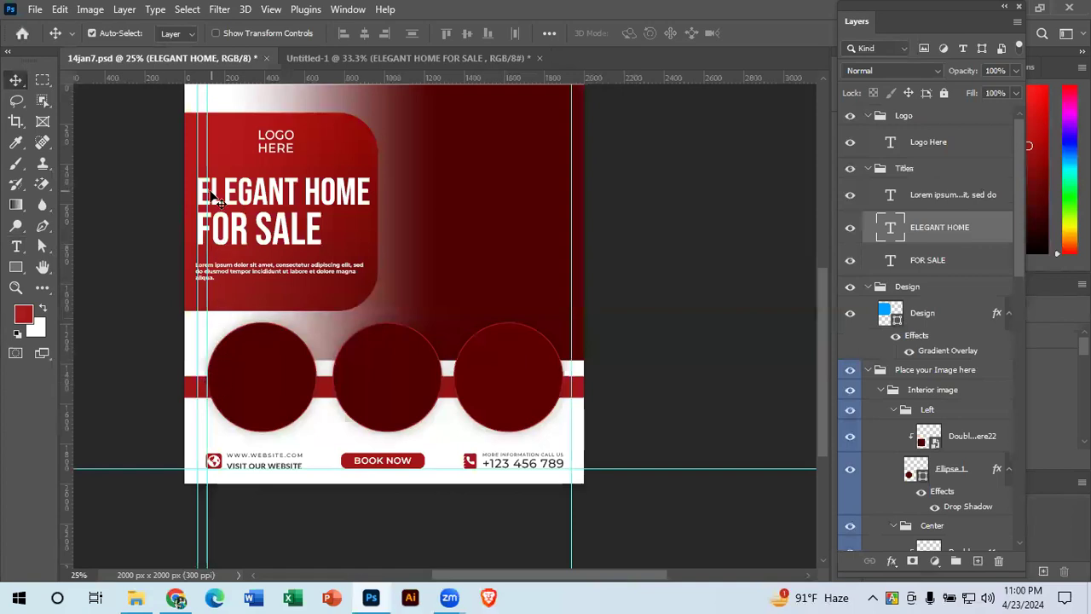
{"action": "key", "text": "ctrl+Tab"}
Step: Move the ELEGANT HOME FOR SALE title left to the outer left guide and nudge it slightly upward
{"action": "left_click_drag", "start_coordinate": [420, 291], "coordinate": [394, 287]}
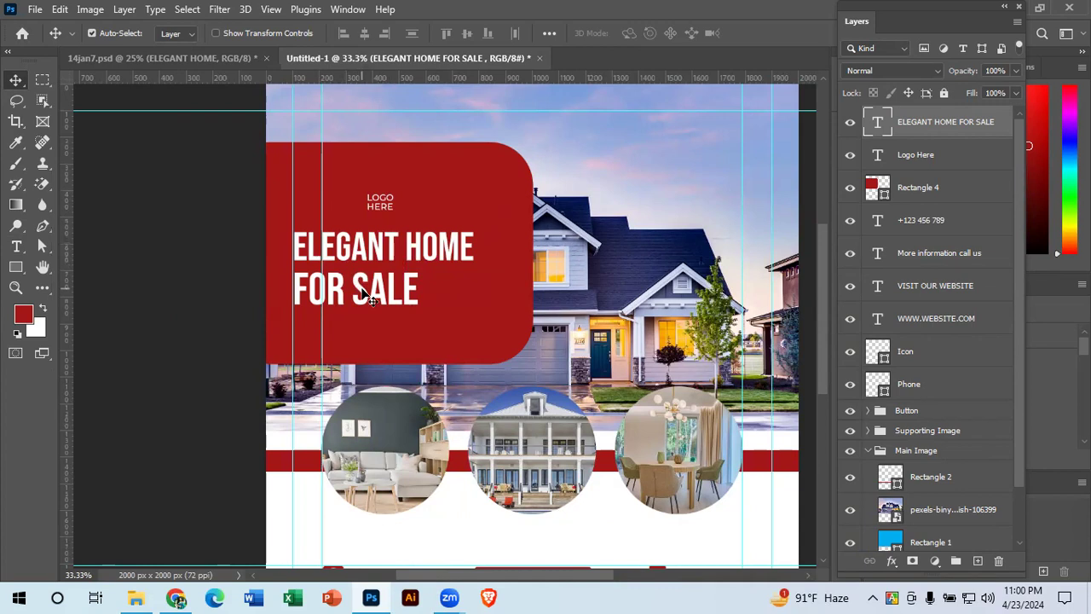
{"action": "key", "text": "Left"}
{"action": "key", "text": "Left"}
{"action": "left_click_drag", "start_coordinate": [394, 247], "coordinate": [394, 244]}
Step: Narrow the red panel from its right edge to about 86% width and shift the LOGO HERE text slightly left
{"action": "left_click", "coordinate": [530, 247]}
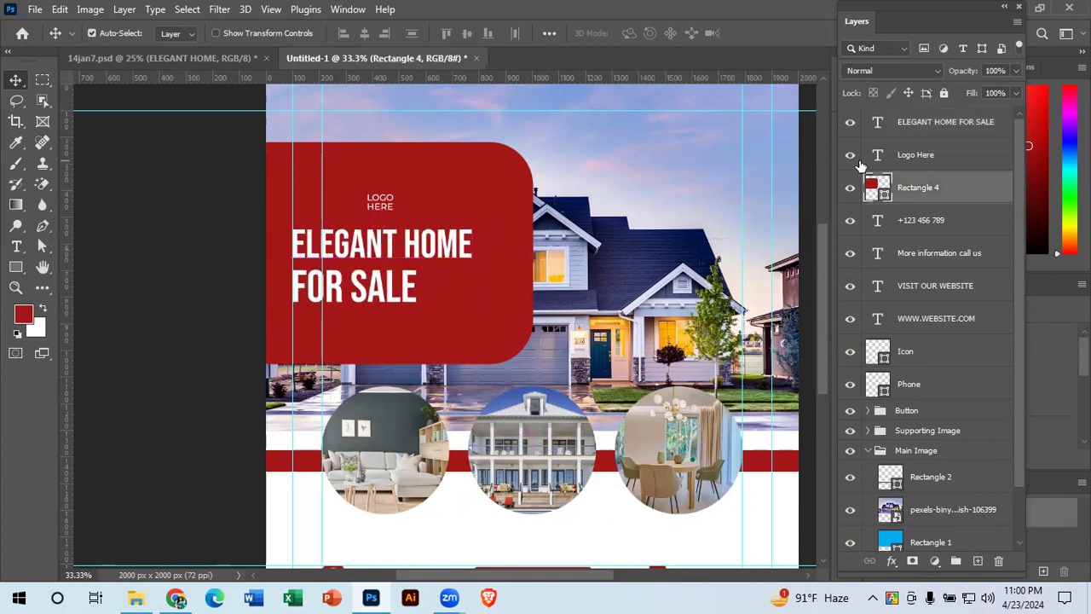
{"action": "key", "text": "ctrl+t"}
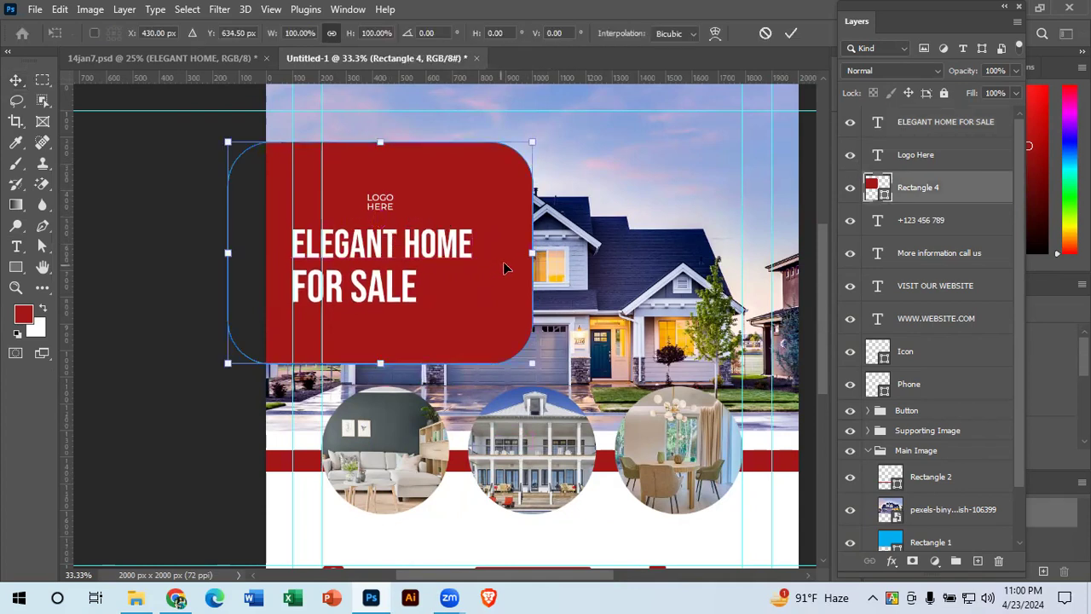
{"action": "left_click_drag", "start_coordinate": [532, 255], "coordinate": [493, 257]}
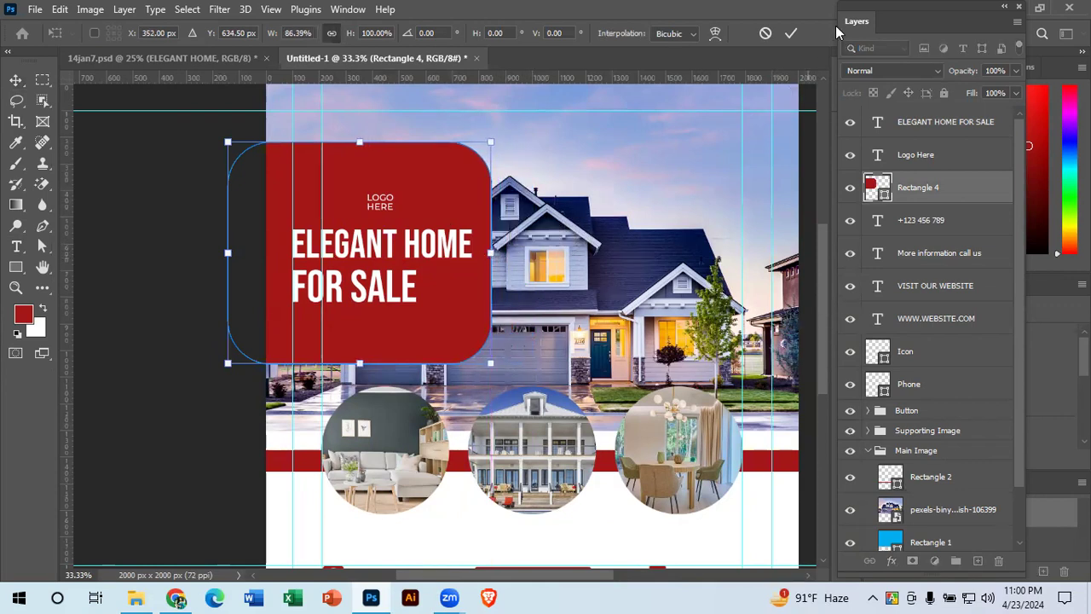
{"action": "left_click", "coordinate": [791, 33]}
{"action": "left_click_drag", "start_coordinate": [379, 206], "coordinate": [374, 205]}
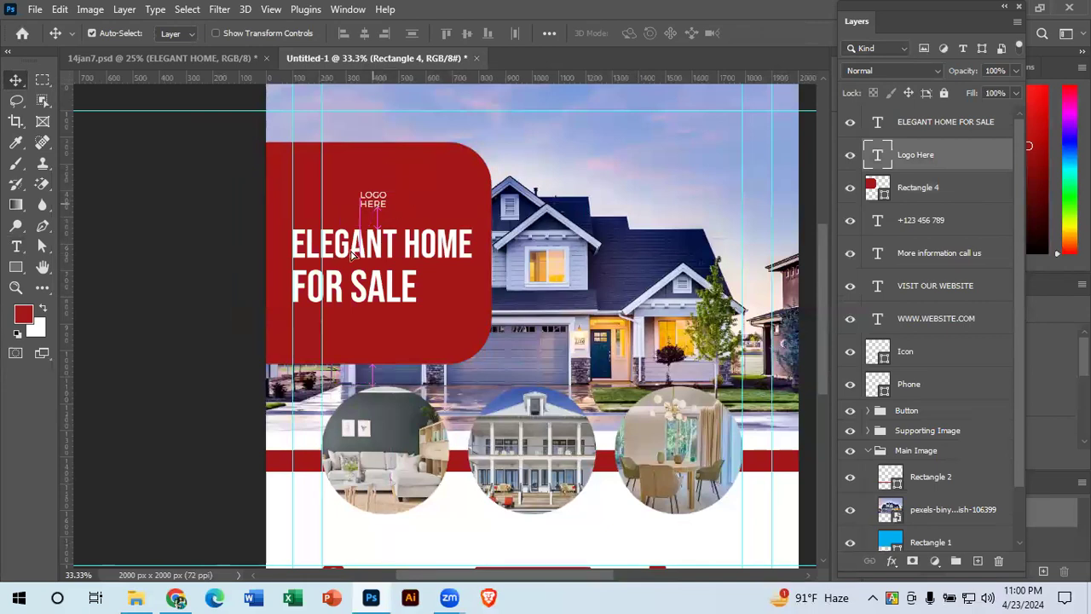
{"action": "left_click", "coordinate": [653, 243]}
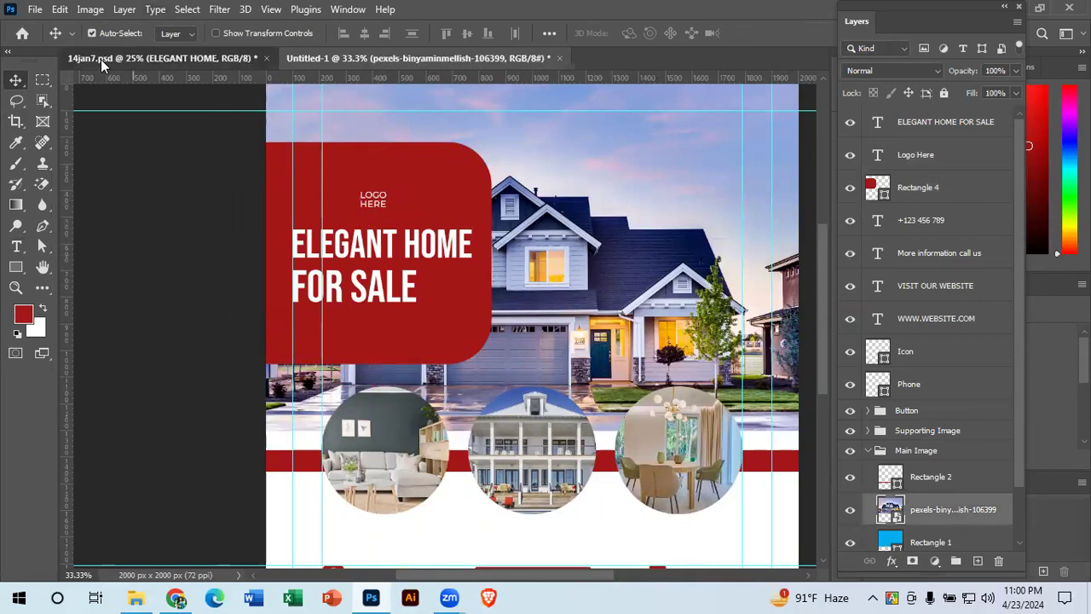
Step: Examine the font settings and placement of the Lorem ipsum paragraph below the title in 14jan7.psd
{"action": "left_click", "coordinate": [100, 59]}
{"action": "left_click", "coordinate": [275, 267]}
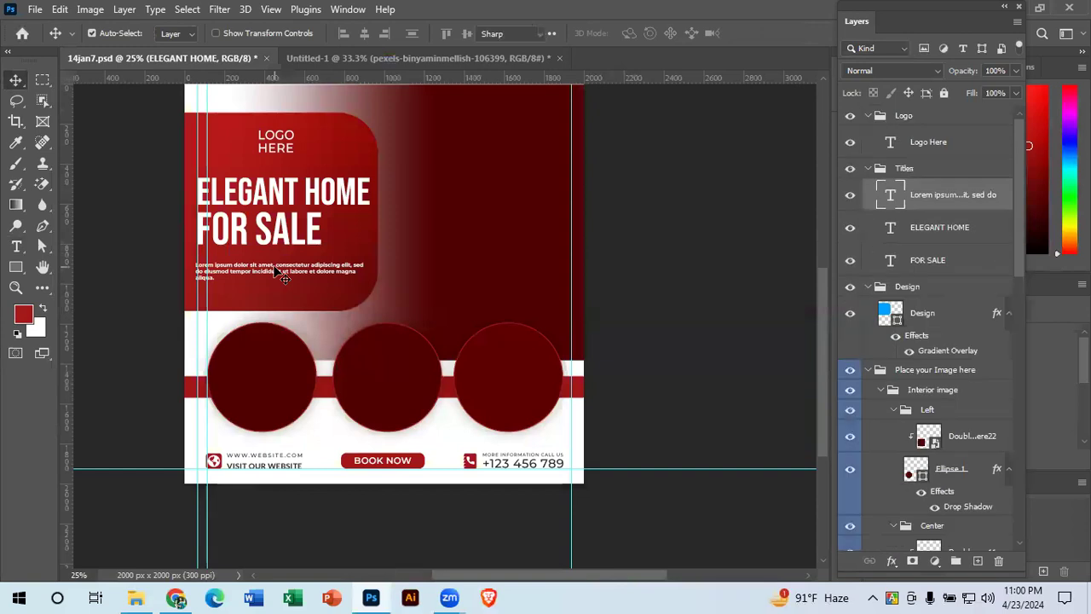
{"action": "double_click", "coordinate": [274, 267]}
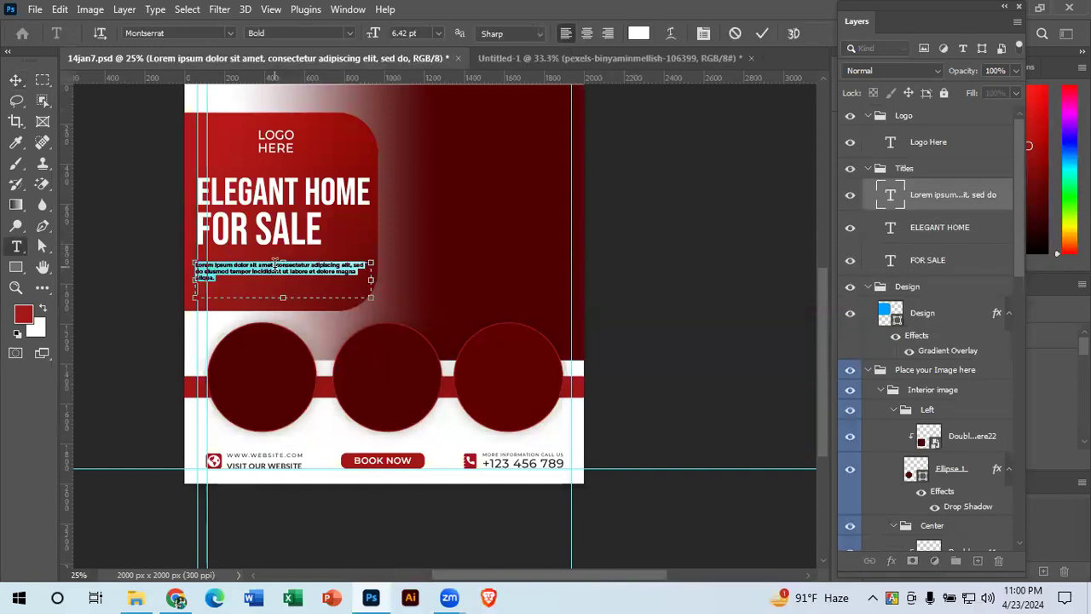
{"action": "left_click", "coordinate": [761, 34]}
{"action": "key", "text": "v"}
{"action": "key", "text": "ctrl+plus"}
{"action": "key", "text": "ctrl+plus"}
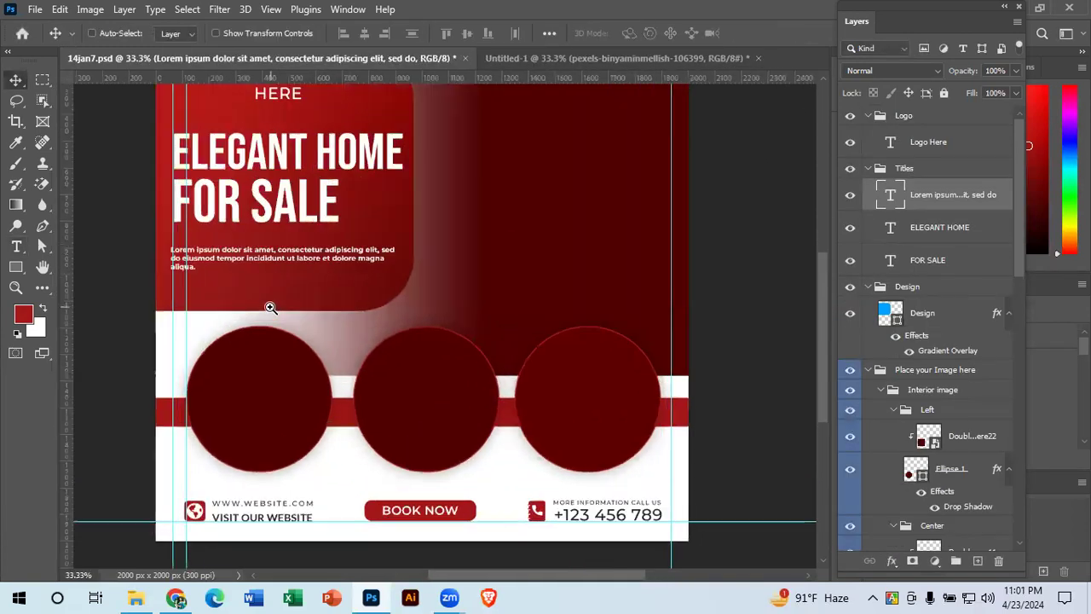
{"action": "key", "text": "ctrl"}
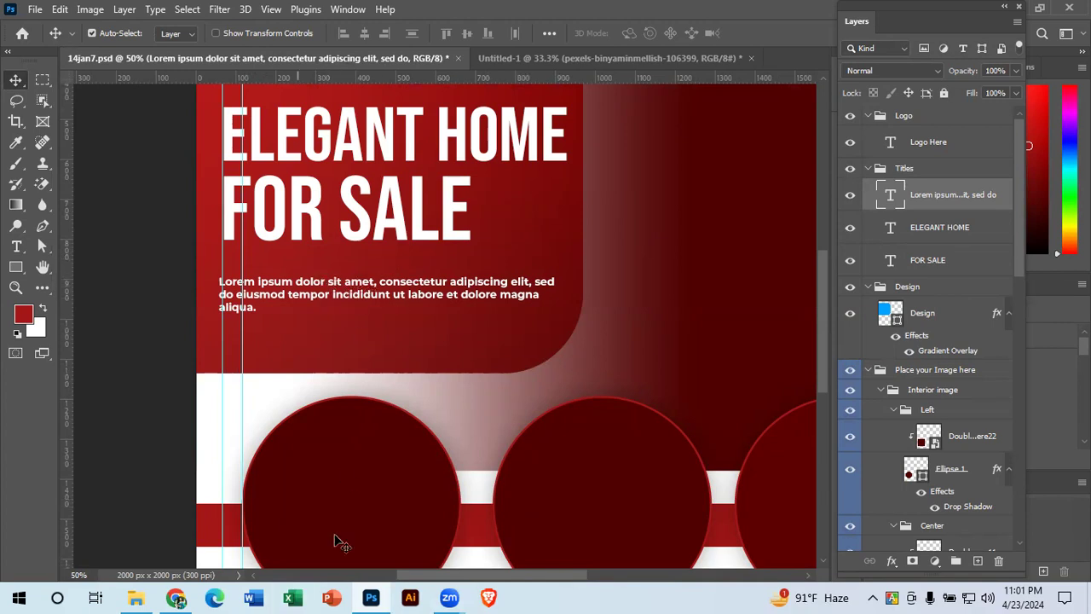
{"action": "scroll", "coordinate": [338, 541], "scroll_direction": "left", "scroll_amount": 5}
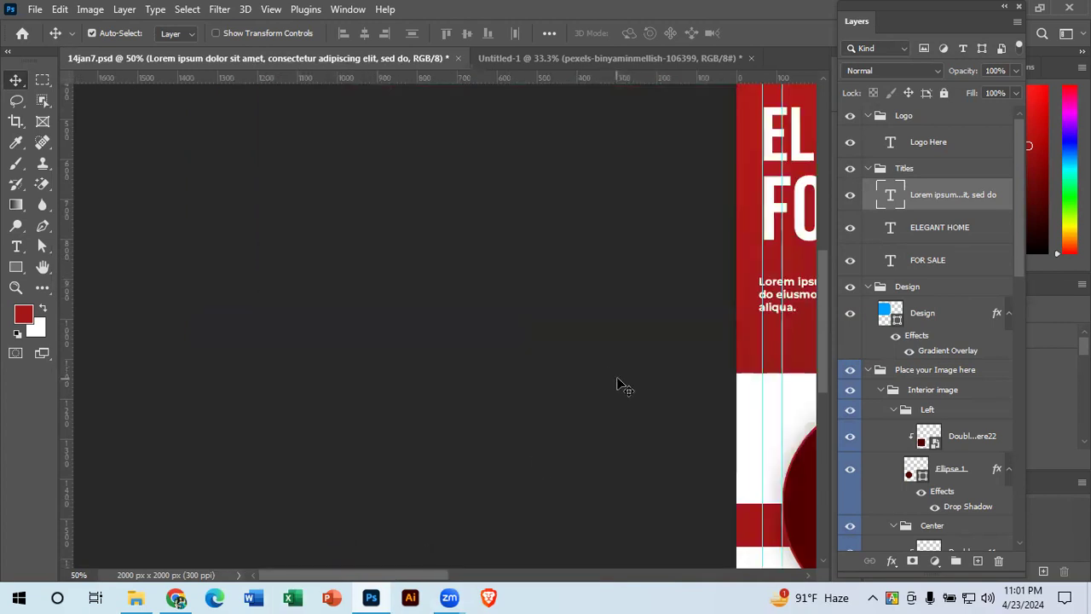
{"action": "left_click_drag", "start_coordinate": [618, 394], "coordinate": [180, 309]}
Step: Draw a paragraph text box below FOR SALE on the red panel in the new document and paste the copied Lorem ipsum text into it
{"action": "left_click", "coordinate": [538, 60]}
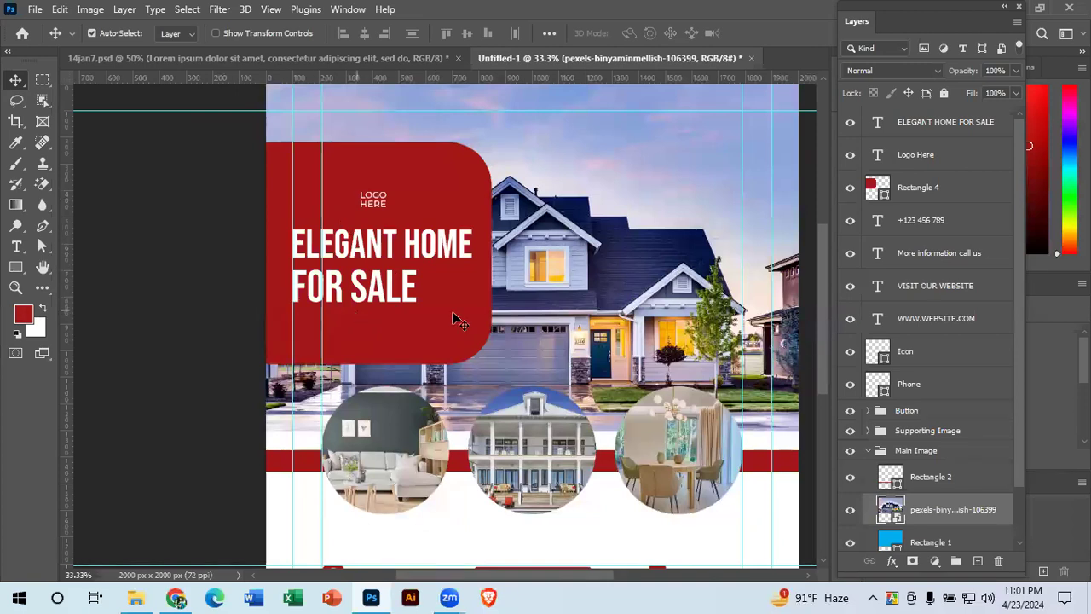
{"action": "left_click_drag", "start_coordinate": [17, 247], "coordinate": [45, 246]}
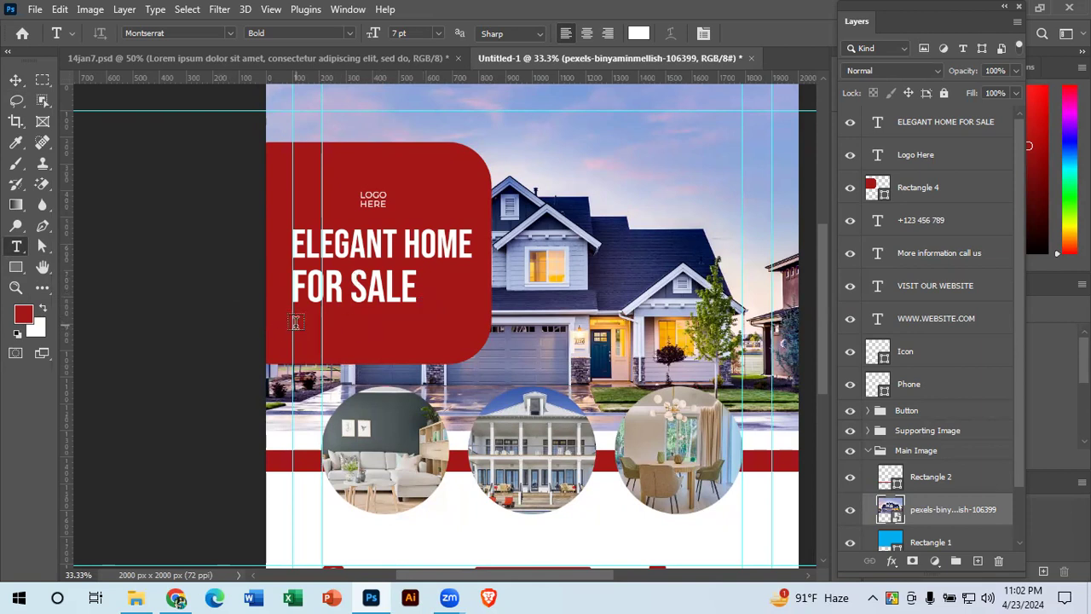
{"action": "left_click_drag", "start_coordinate": [294, 325], "coordinate": [470, 341]}
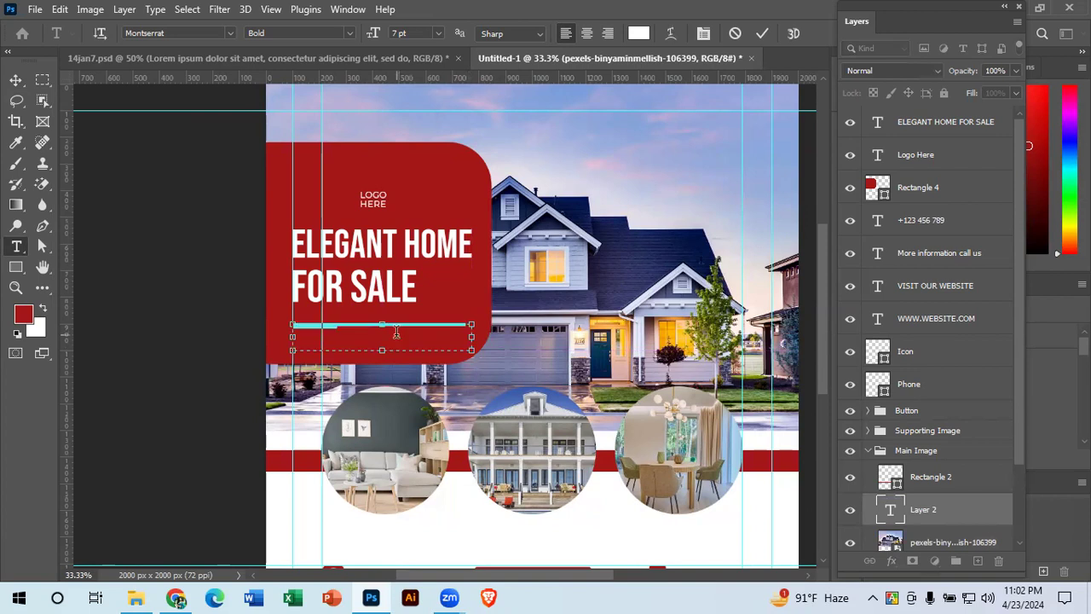
{"action": "key", "text": "BackSpace"}
{"action": "key", "text": "ctrl+v"}
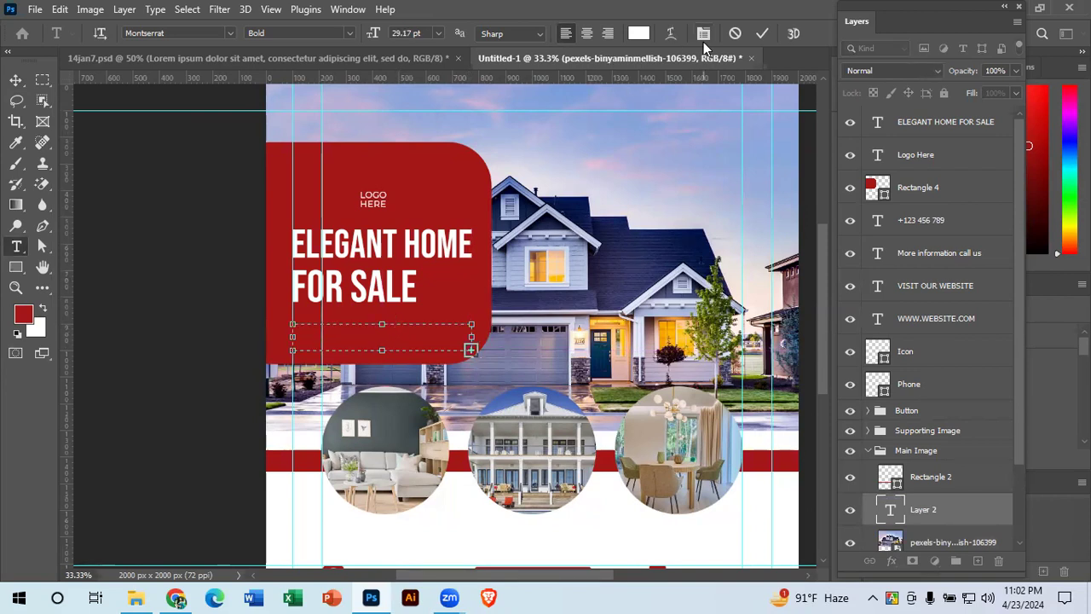
Step: Select the whole Lorem ipsum paragraph in 14jan7.psd to check its text settings, and return to the new document
{"action": "left_click", "coordinate": [320, 58]}
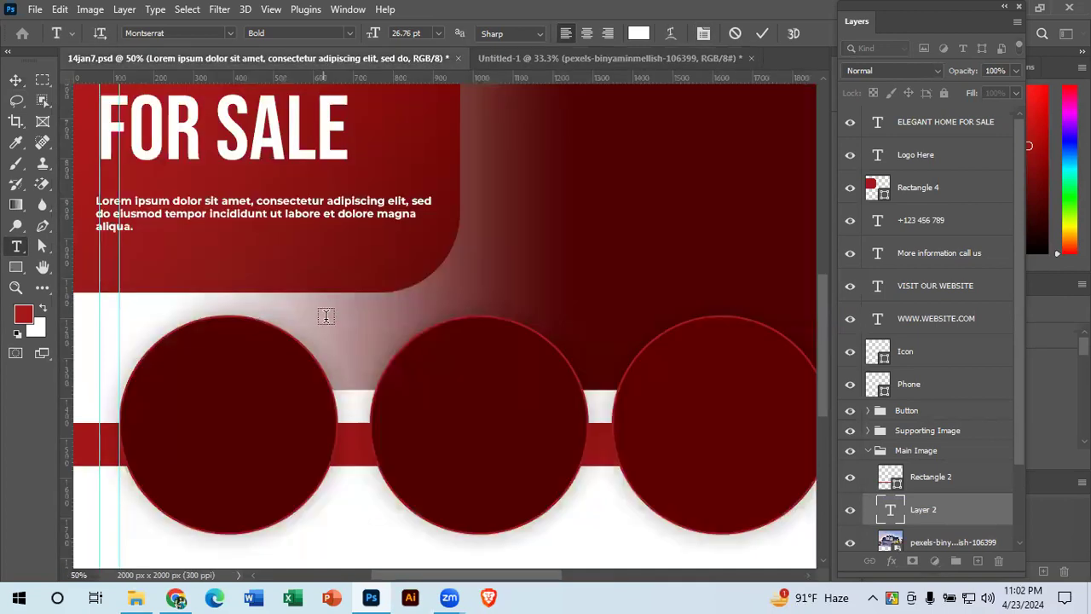
{"action": "left_click", "coordinate": [186, 218]}
{"action": "key", "text": "ctrl+a"}
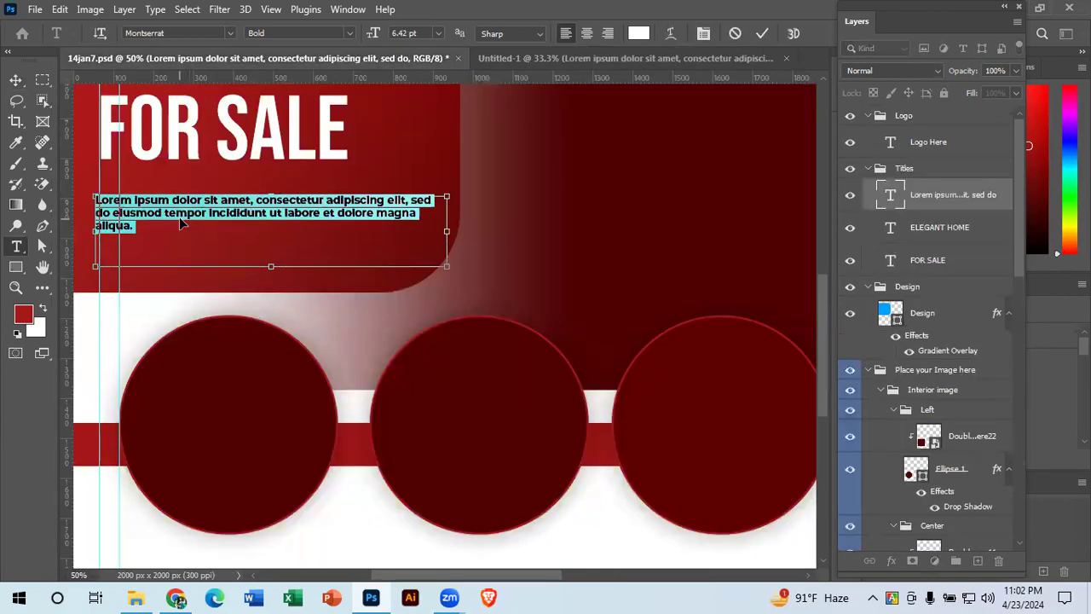
{"action": "left_click", "coordinate": [763, 33]}
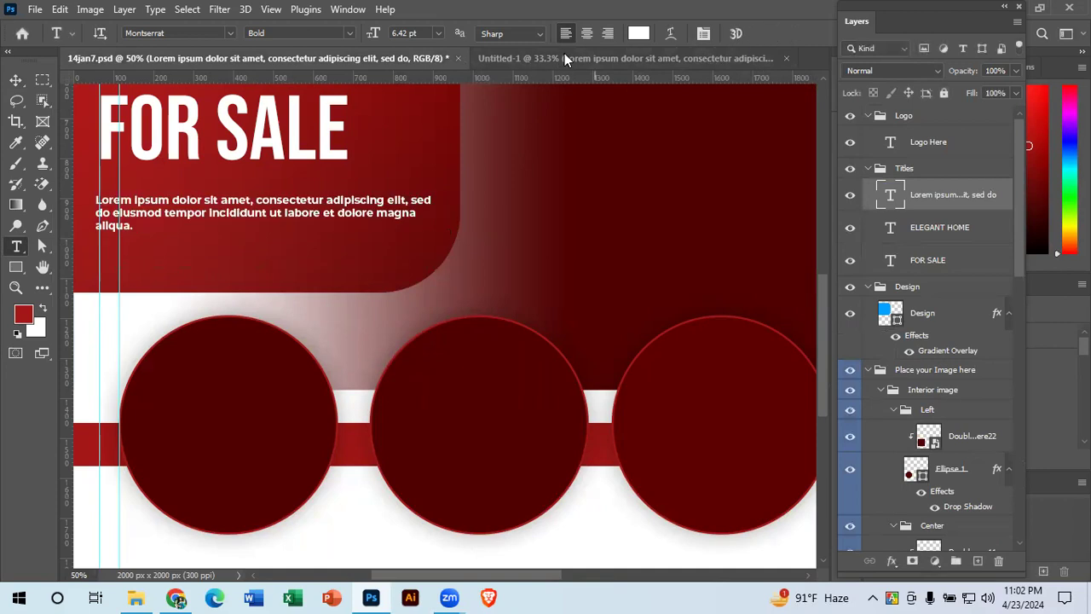
{"action": "left_click", "coordinate": [565, 55]}
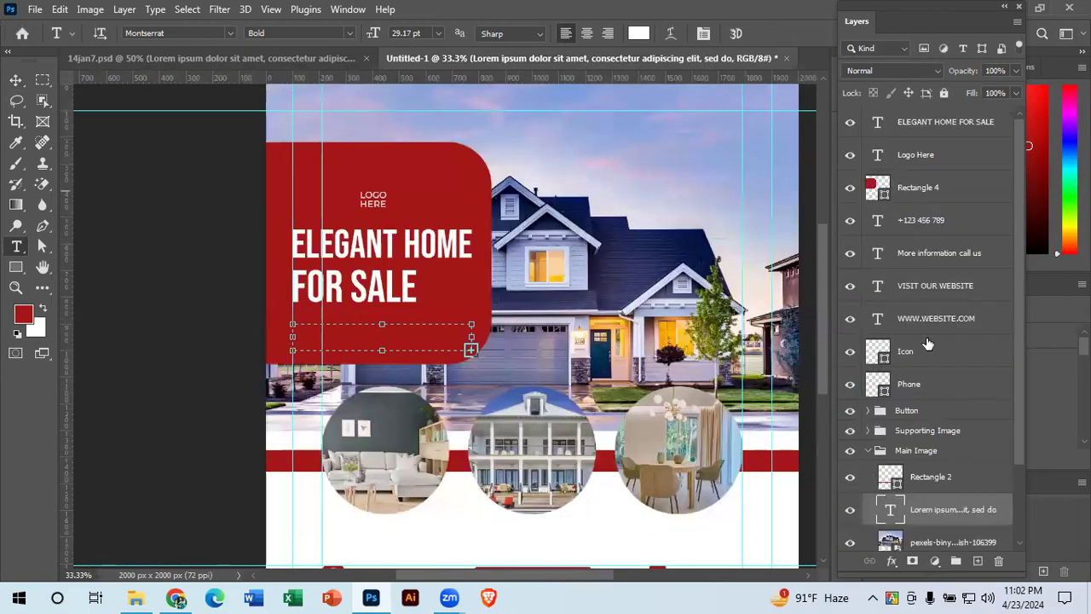
{"action": "left_click", "coordinate": [882, 126]}
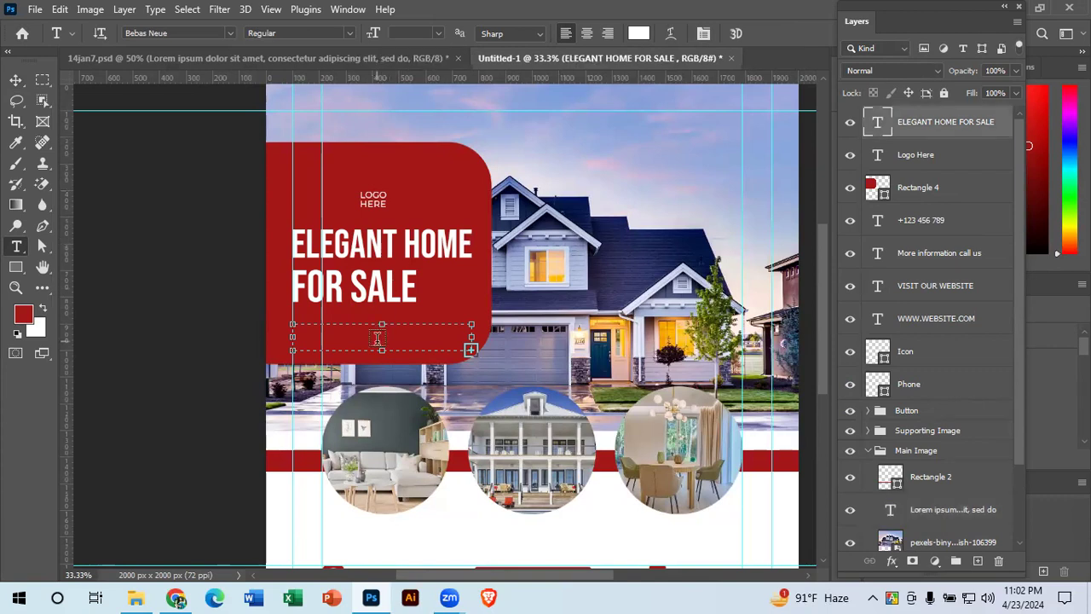
{"action": "left_click", "coordinate": [380, 345]}
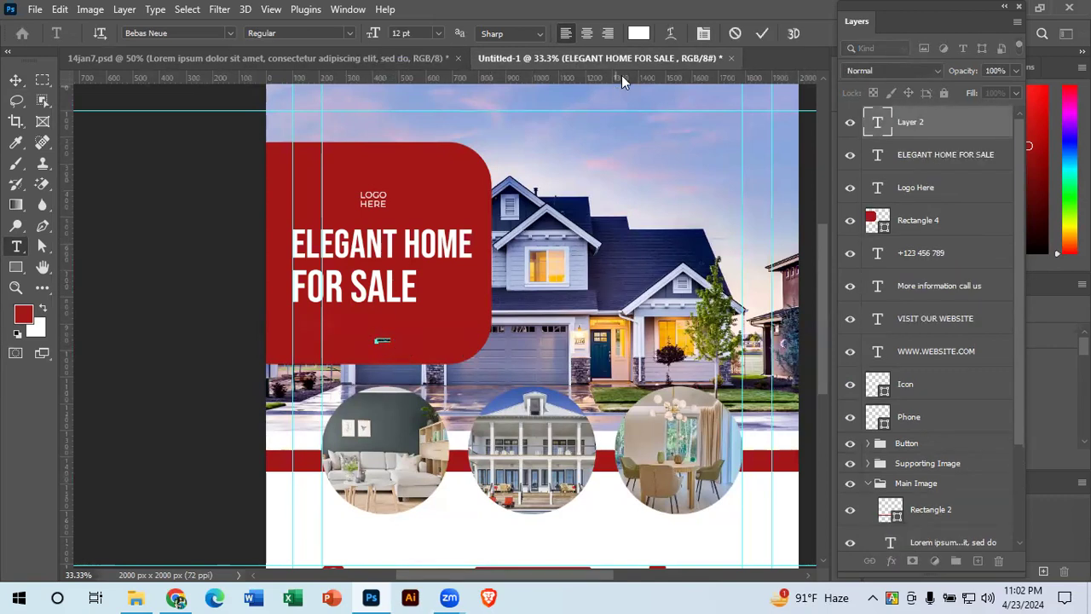
{"action": "left_click", "coordinate": [735, 34]}
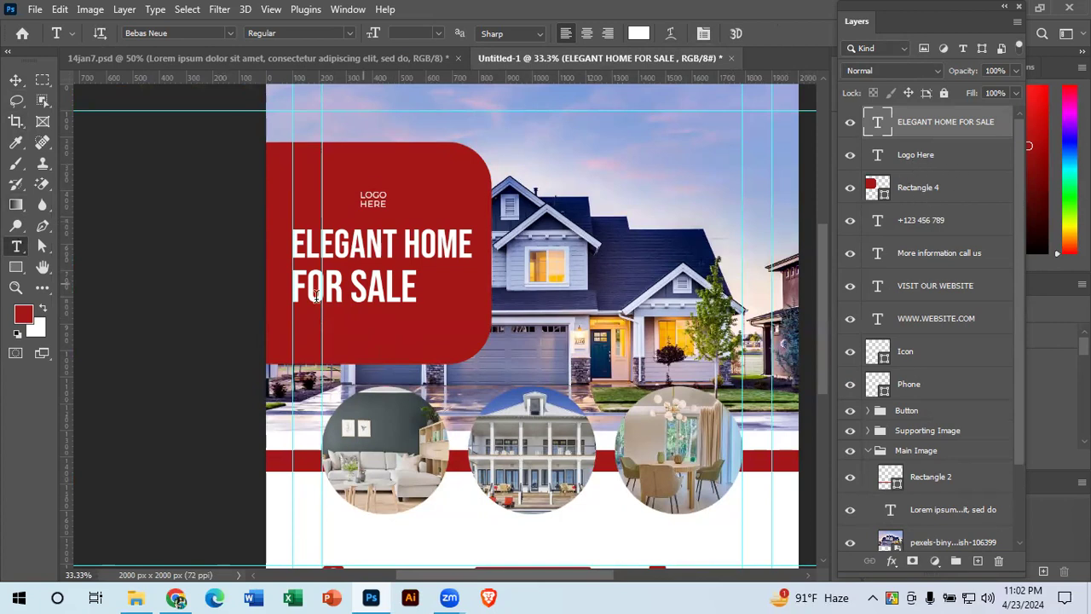
{"action": "right_click", "coordinate": [17, 247]}
{"action": "left_click", "coordinate": [65, 244]}
{"action": "left_click_drag", "start_coordinate": [293, 323], "coordinate": [458, 339]}
{"action": "left_click", "coordinate": [459, 339]}
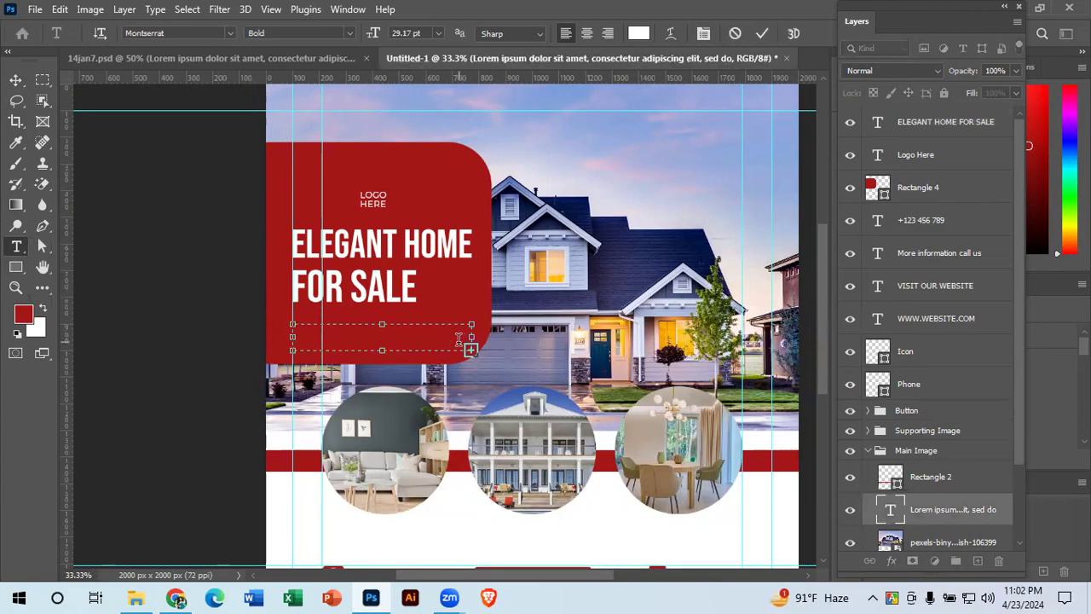
{"action": "key", "text": "ctrl+a"}
{"action": "key", "text": "ctrl+v"}
{"action": "scroll", "coordinate": [414, 336], "scroll_direction": "down", "scroll_amount": 1}
{"action": "left_click", "coordinate": [734, 34]}
Step: Move the Lorem ipsum layer to the top of the layer stack and nudge the paragraph slightly up toward the title
{"action": "left_click_drag", "start_coordinate": [1018, 462], "coordinate": [972, 116]}
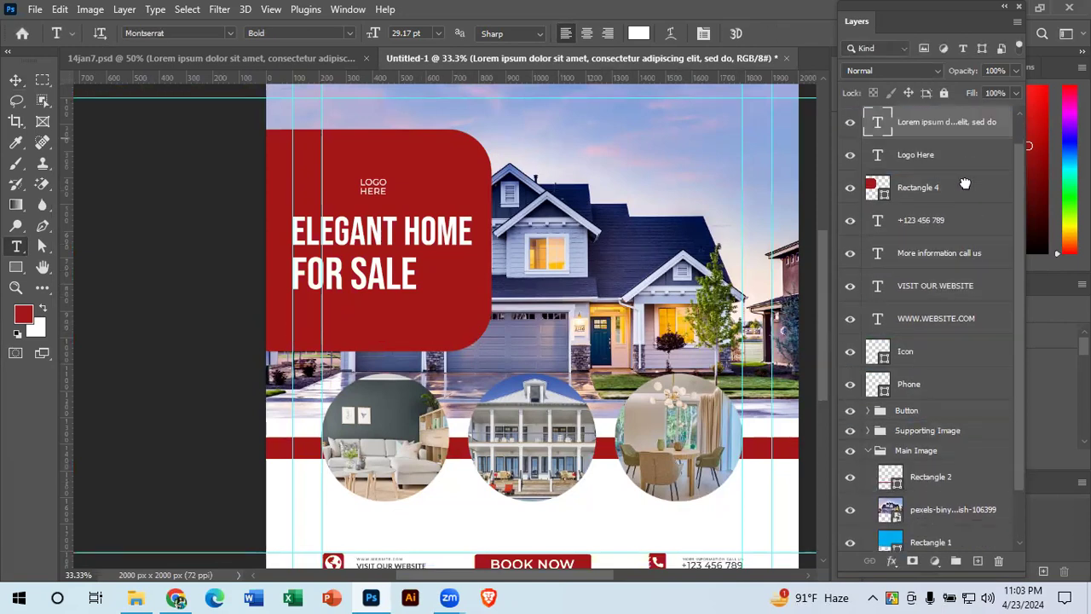
{"action": "left_click_drag", "start_coordinate": [1018, 187], "coordinate": [963, 111]}
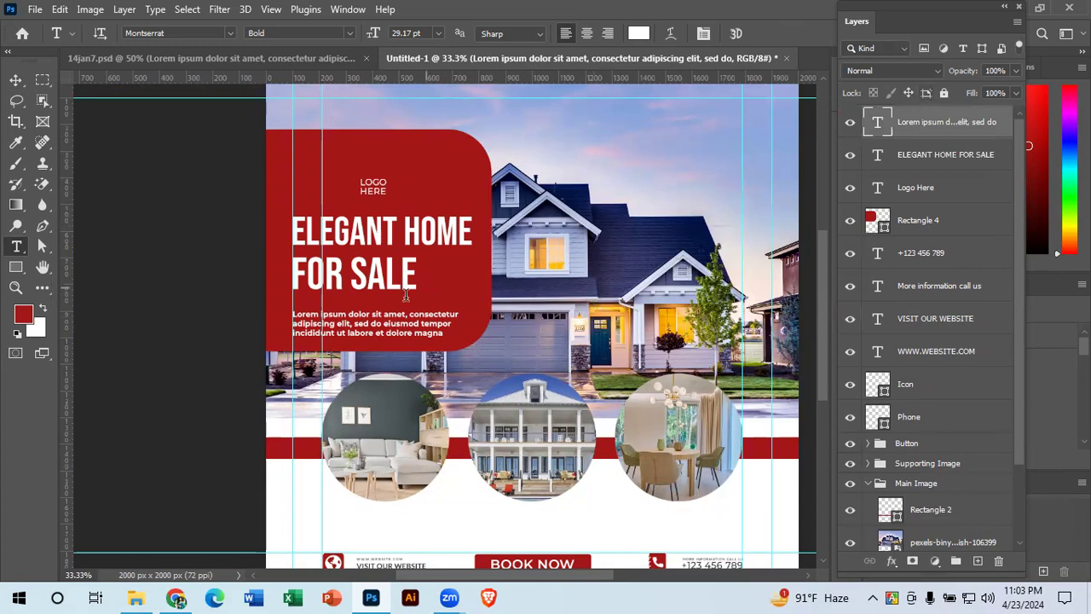
{"action": "left_click", "coordinate": [162, 58]}
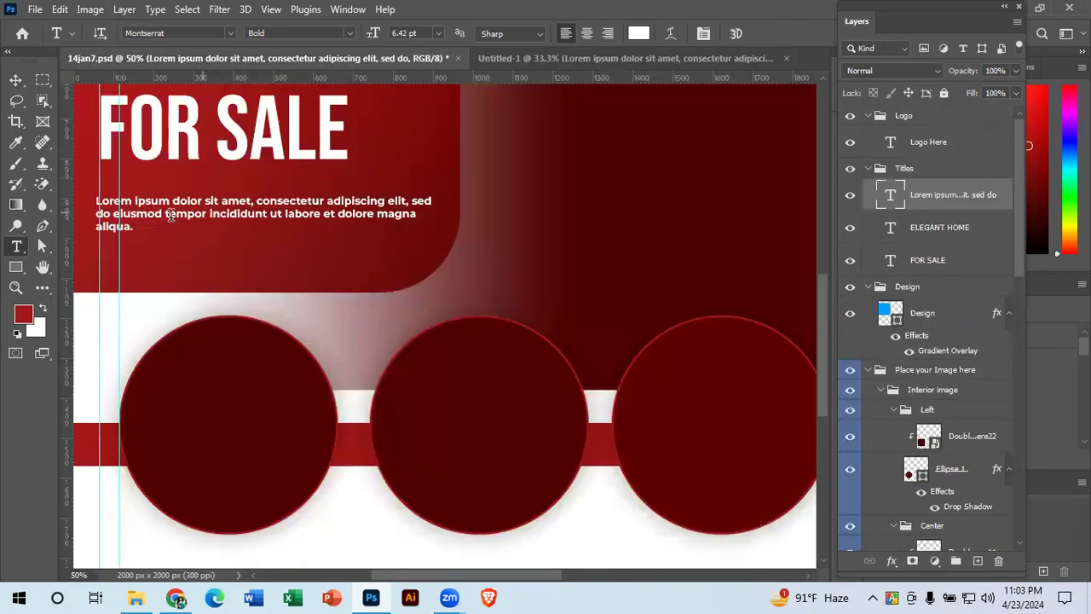
{"action": "left_click", "coordinate": [591, 57]}
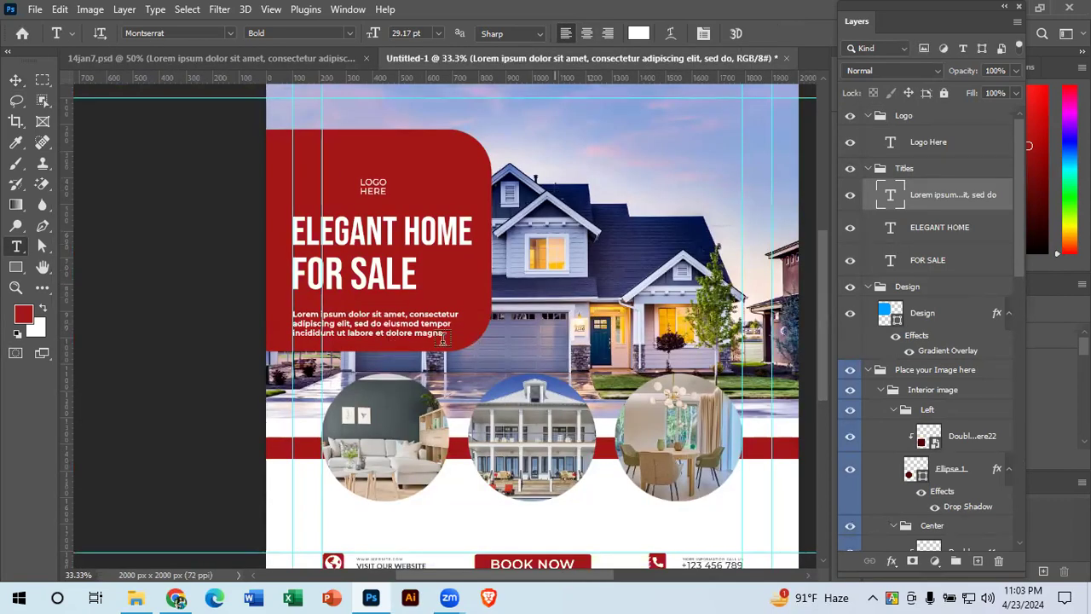
{"action": "left_click", "coordinate": [16, 79]}
{"action": "scroll", "coordinate": [341, 290], "scroll_direction": "up", "scroll_amount": 1}
{"action": "left_click_drag", "start_coordinate": [514, 334], "coordinate": [503, 360]}
{"action": "scroll", "coordinate": [525, 256], "scroll_direction": "down", "scroll_amount": 1}
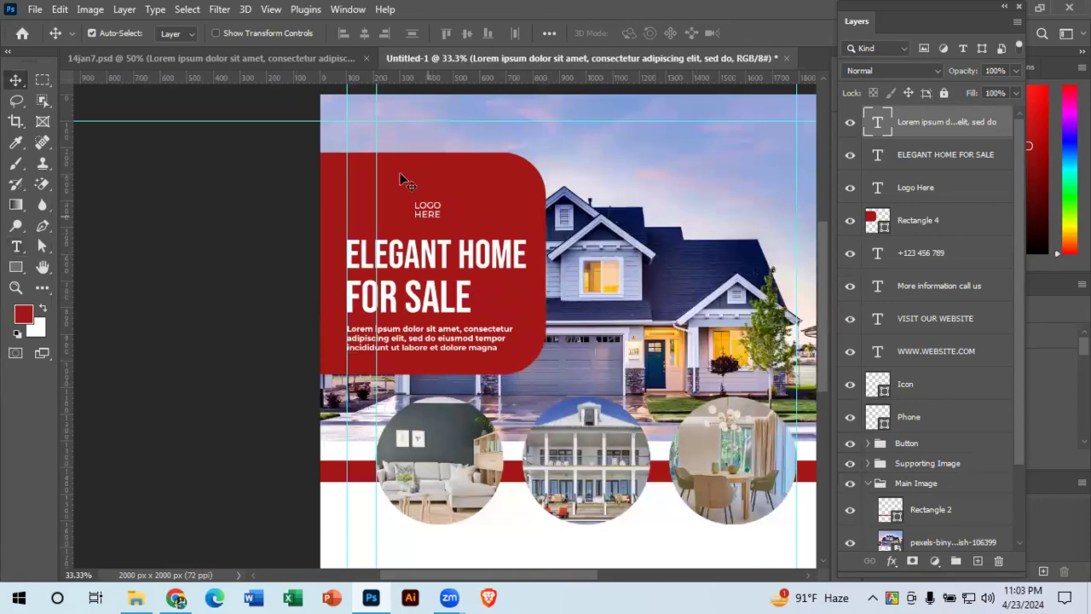
Step: Move the LOGO HERE text and the ELEGANT HOME FOR SALE title slightly upward, following the spacing in 14jan7.psd
{"action": "left_click", "coordinate": [213, 58]}
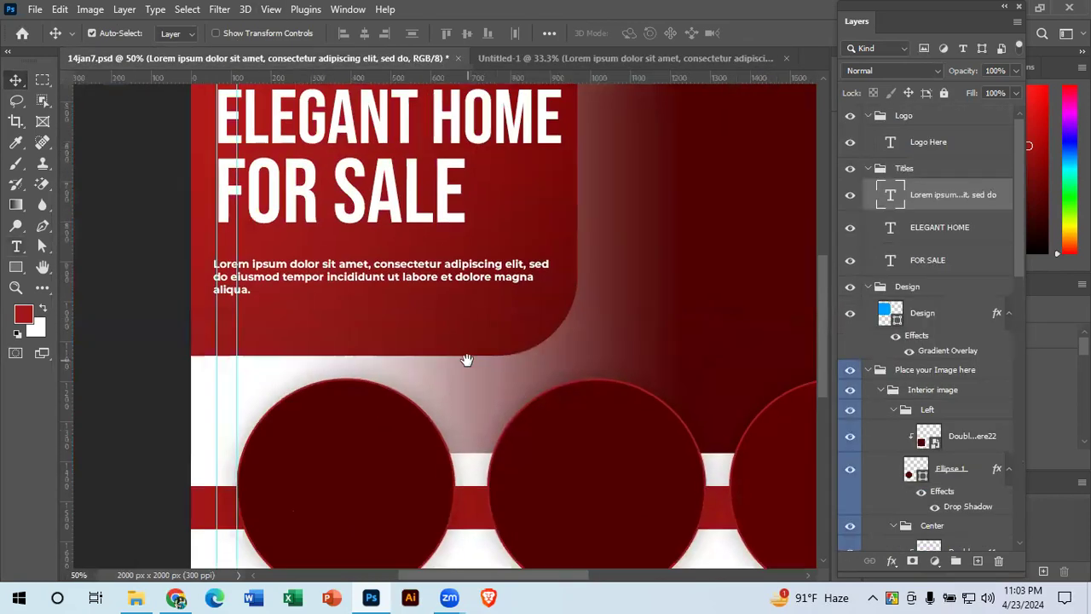
{"action": "scroll", "coordinate": [466, 359], "scroll_direction": "down", "scroll_amount": 2}
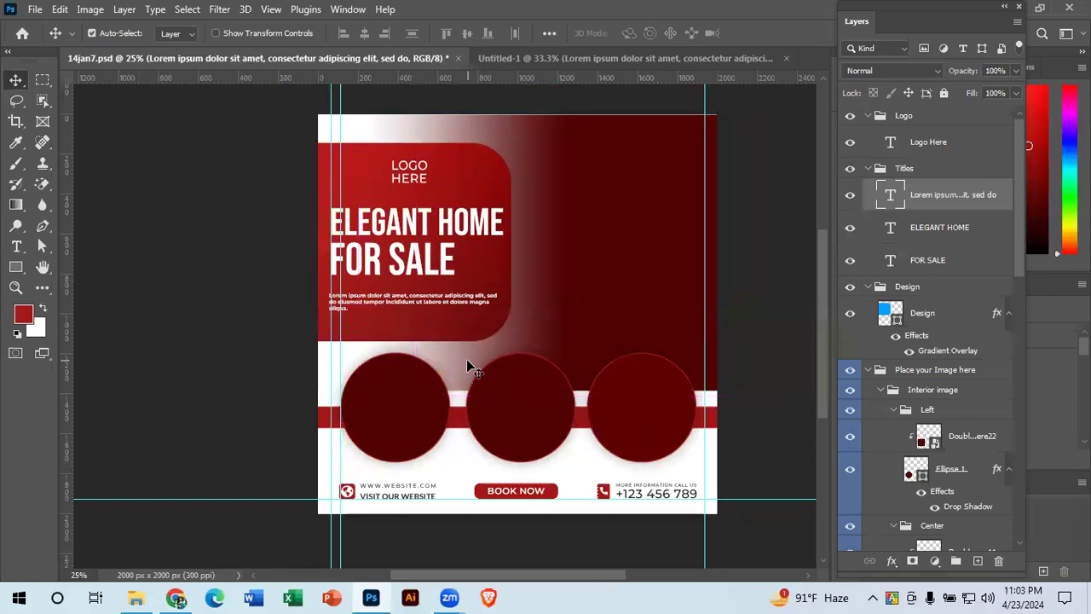
{"action": "scroll", "coordinate": [422, 269], "scroll_direction": "up", "scroll_amount": 1}
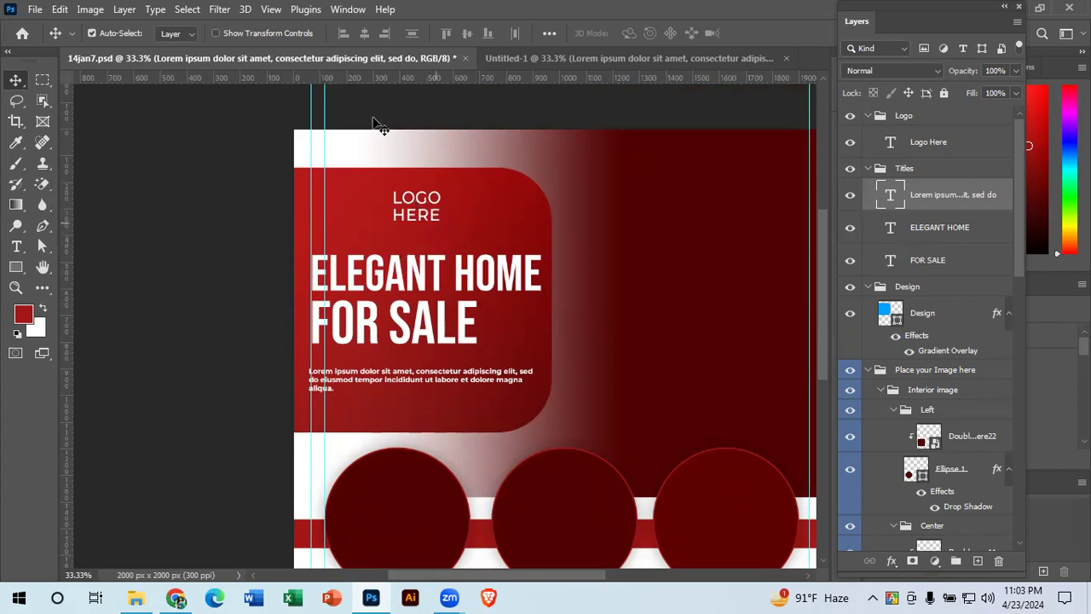
{"action": "left_click", "coordinate": [563, 60]}
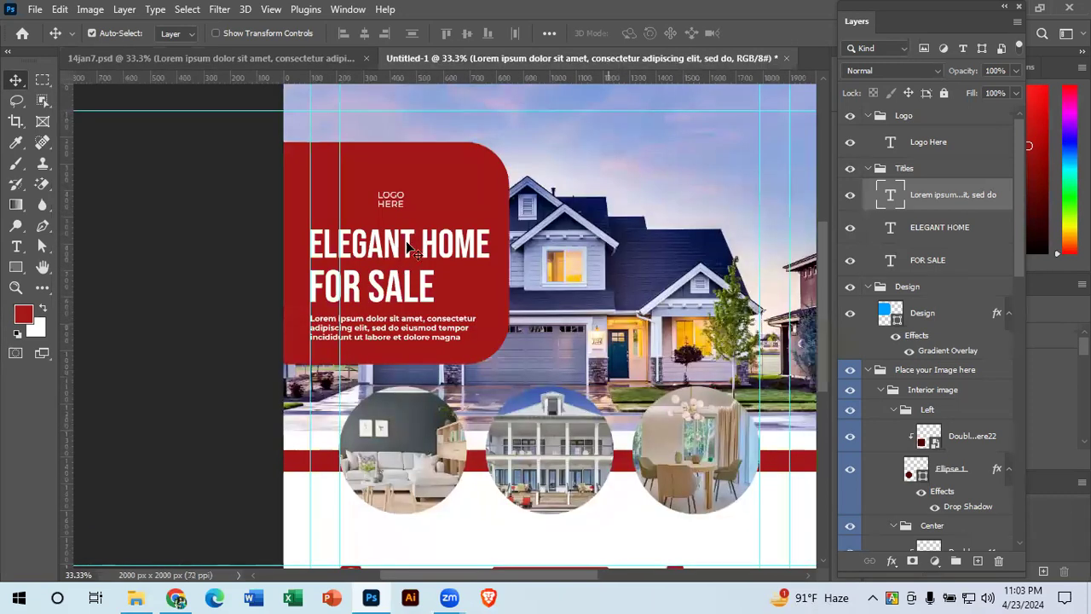
{"action": "left_click", "coordinate": [400, 289], "text": "ctrl"}
{"action": "left_click_drag", "start_coordinate": [443, 205], "coordinate": [529, 273]}
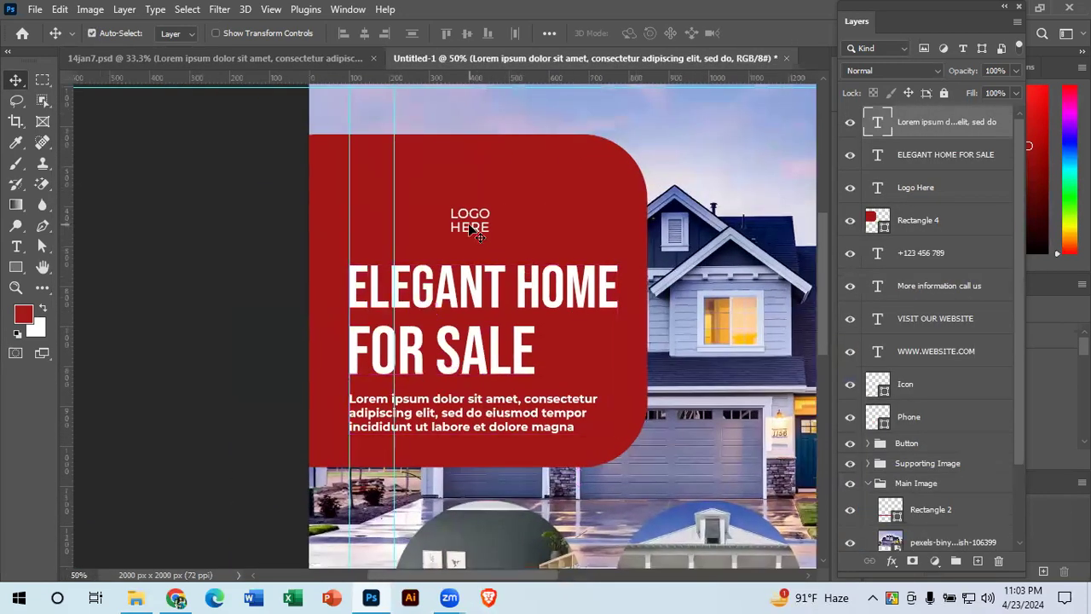
{"action": "left_click", "coordinate": [470, 218], "text": "ctrl"}
{"action": "left_click_drag", "start_coordinate": [470, 217], "coordinate": [469, 201]}
{"action": "left_click_drag", "start_coordinate": [550, 307], "coordinate": [550, 295]}
{"action": "scroll", "coordinate": [567, 333], "scroll_direction": "down", "scroll_amount": 3}
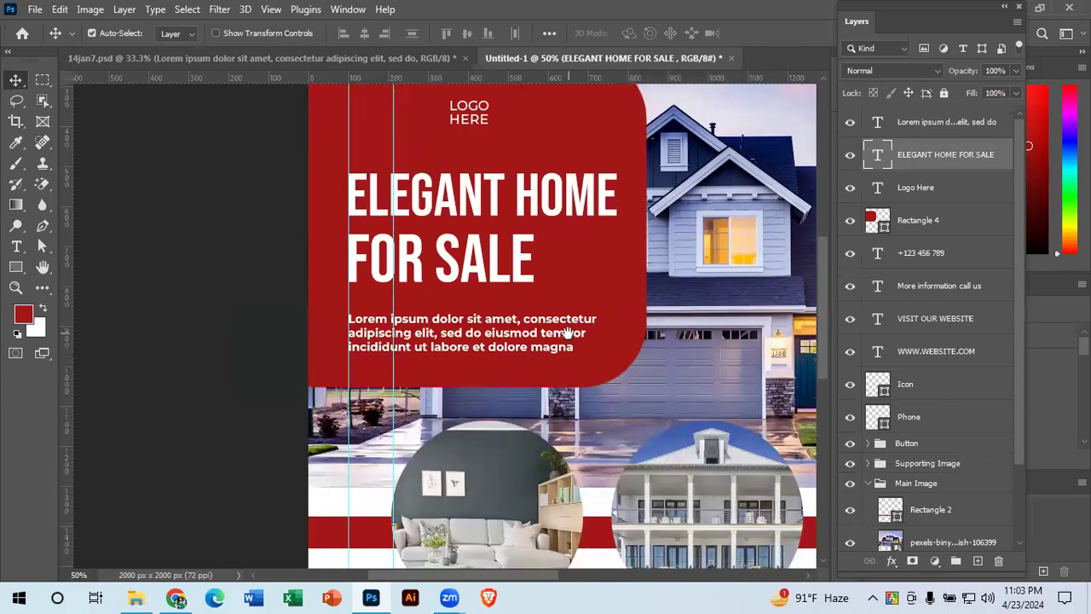
Step: Delete the words "ut labore et dolore magna" from the paragraph on the red panel
{"action": "double_click", "coordinate": [549, 335]}
{"action": "left_click", "coordinate": [578, 347]}
{"action": "key", "text": "ctrl+a"}
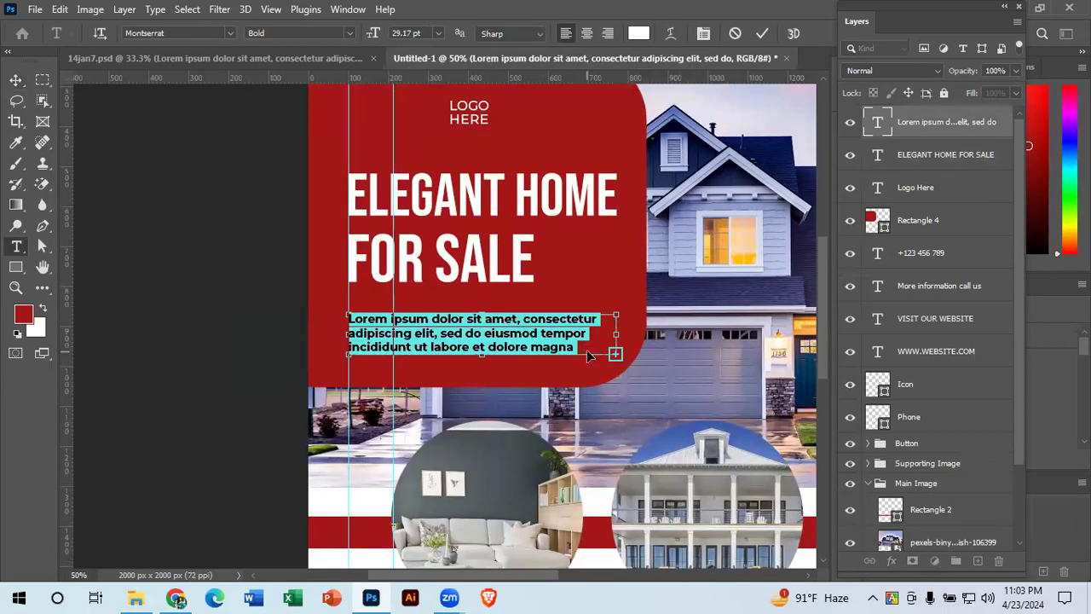
{"action": "left_click", "coordinate": [587, 350]}
{"action": "left_click_drag", "start_coordinate": [602, 347], "coordinate": [415, 347]}
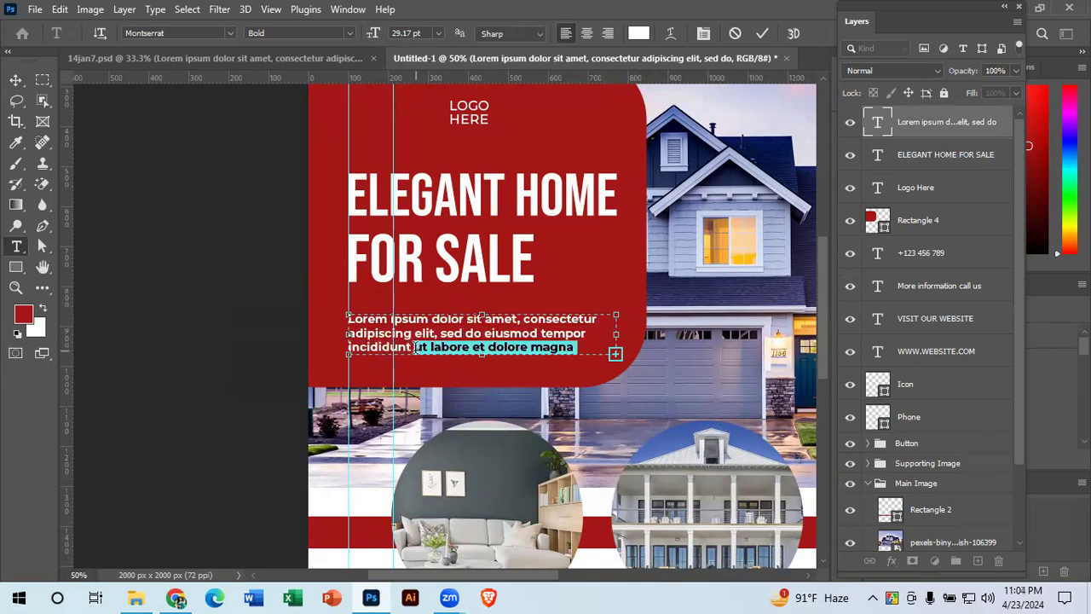
{"action": "key", "text": "BackSpace"}
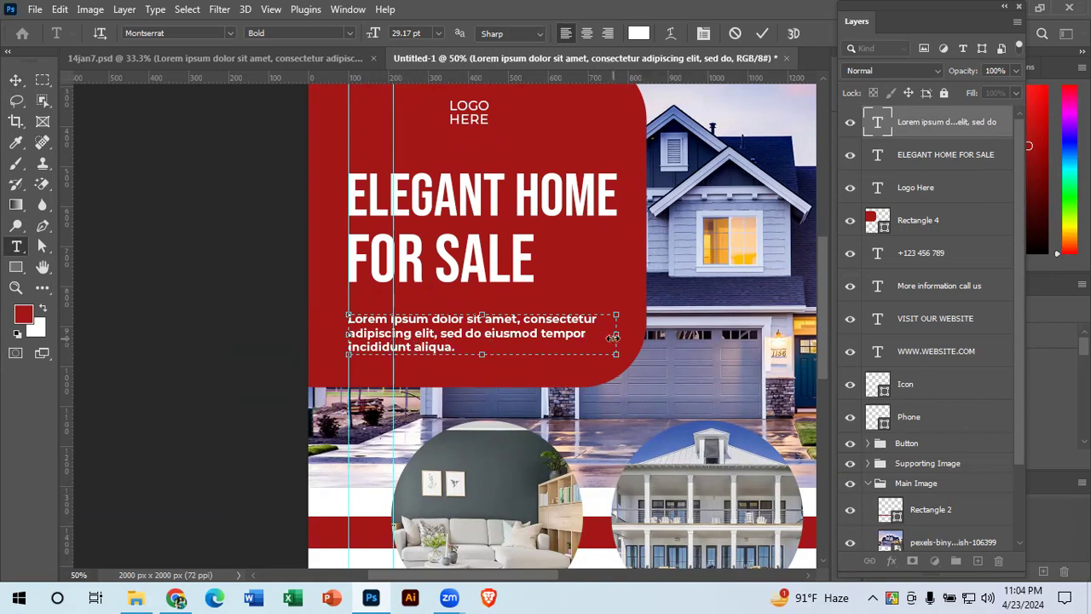
Step: Enlarge the paragraph's text box slightly in width and height and commit the text
{"action": "left_click_drag", "start_coordinate": [617, 335], "coordinate": [637, 338]}
{"action": "left_click_drag", "start_coordinate": [492, 354], "coordinate": [490, 385]}
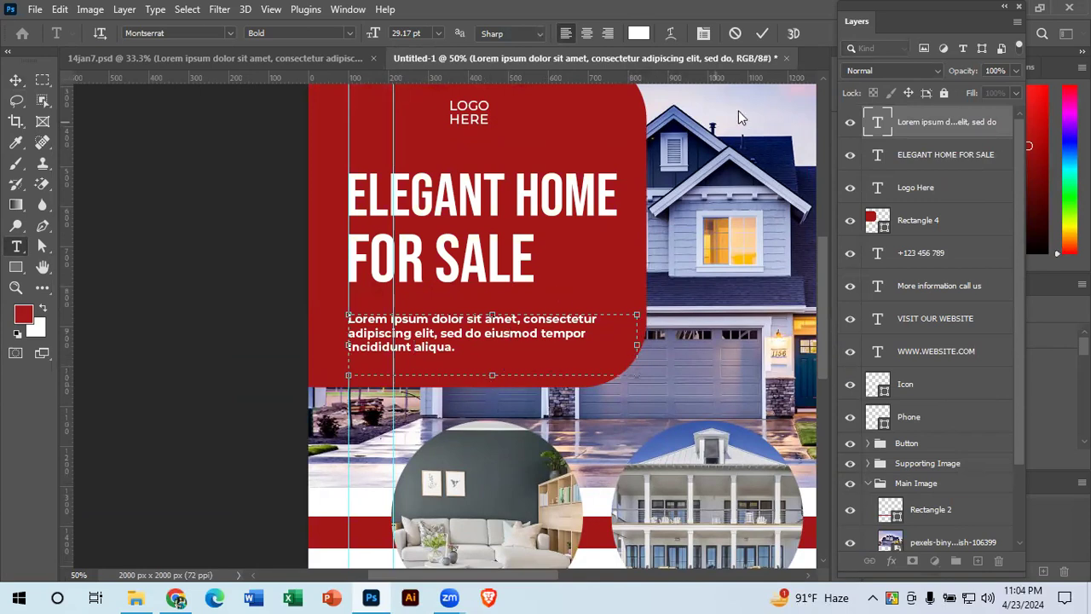
{"action": "left_click", "coordinate": [762, 33]}
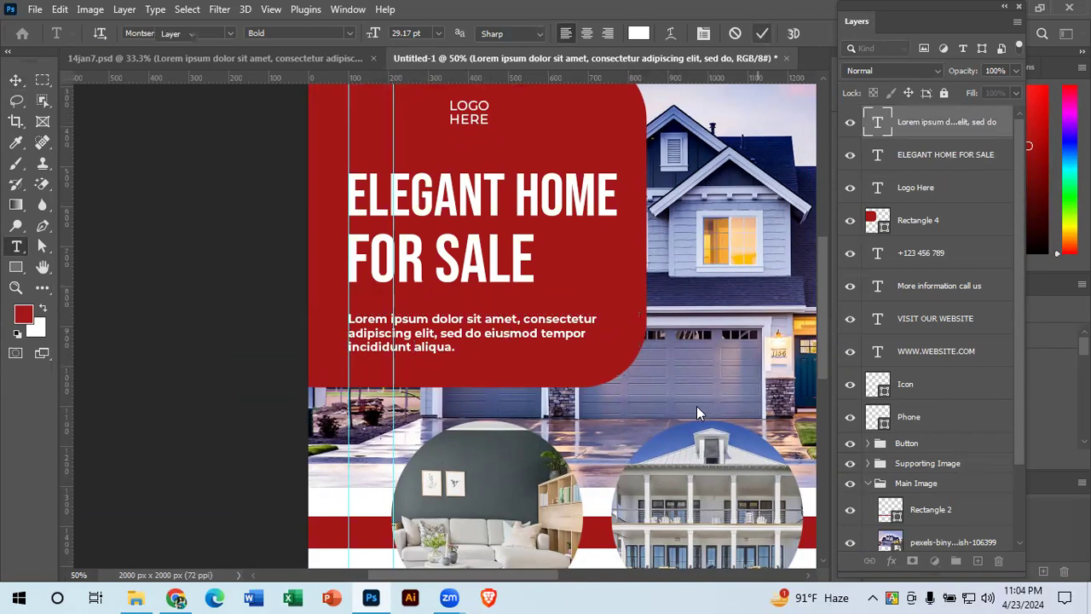
Step: Review the new document's overall layout, from the red panel to the contact row, and compare it with 14jan7.psd
{"action": "key", "text": "v"}
{"action": "key", "text": "ctrl+minus"}
{"action": "key", "text": "ctrl+minus"}
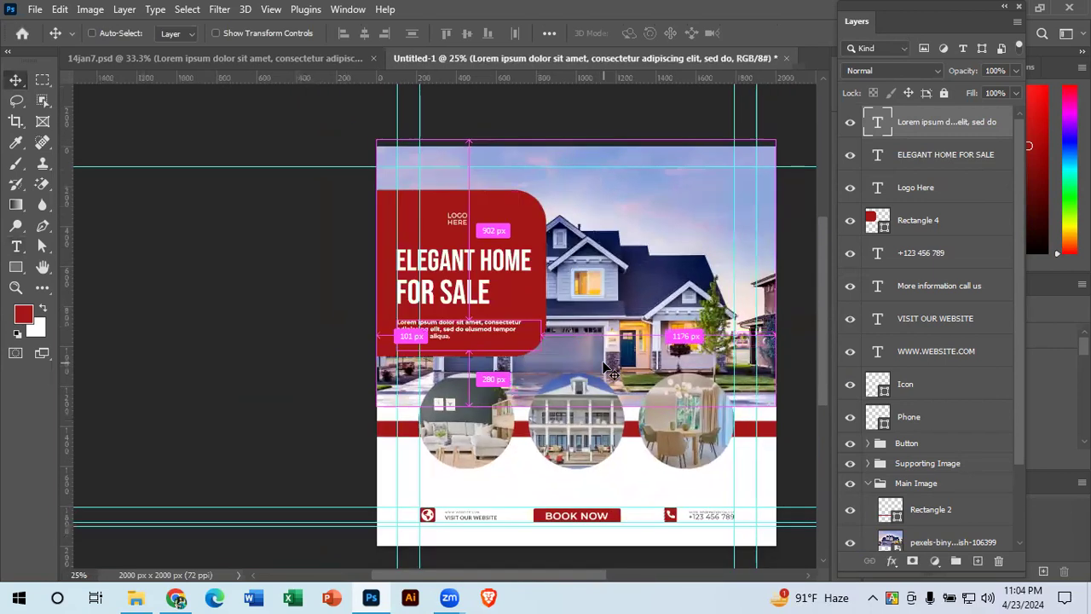
{"action": "scroll", "coordinate": [706, 323], "scroll_direction": "down", "scroll_amount": 3}
{"action": "scroll", "coordinate": [628, 292], "scroll_direction": "right", "scroll_amount": 2}
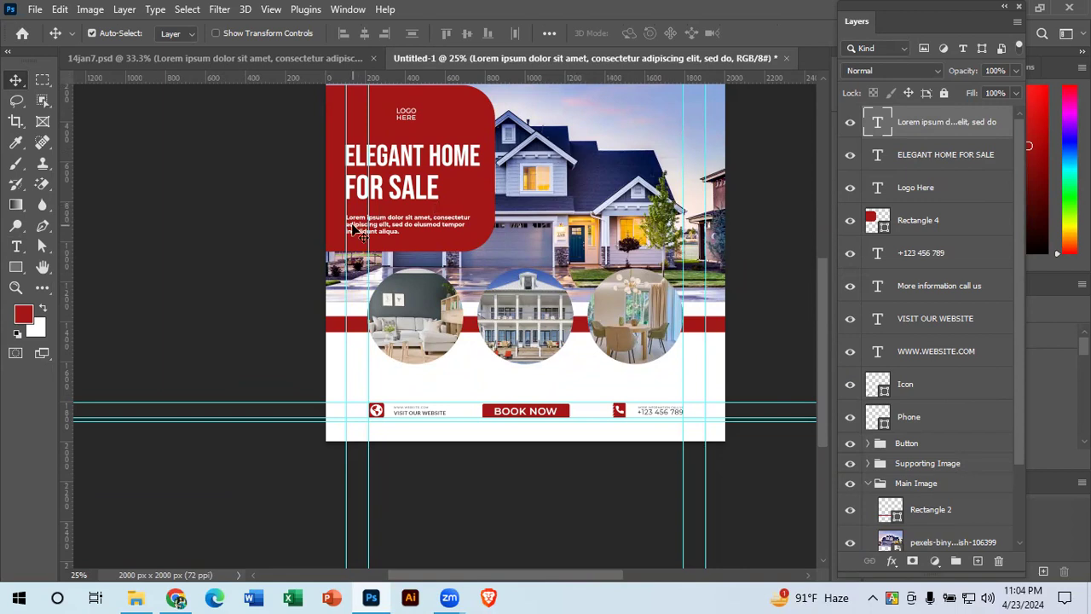
{"action": "key", "text": "ctrl+plus"}
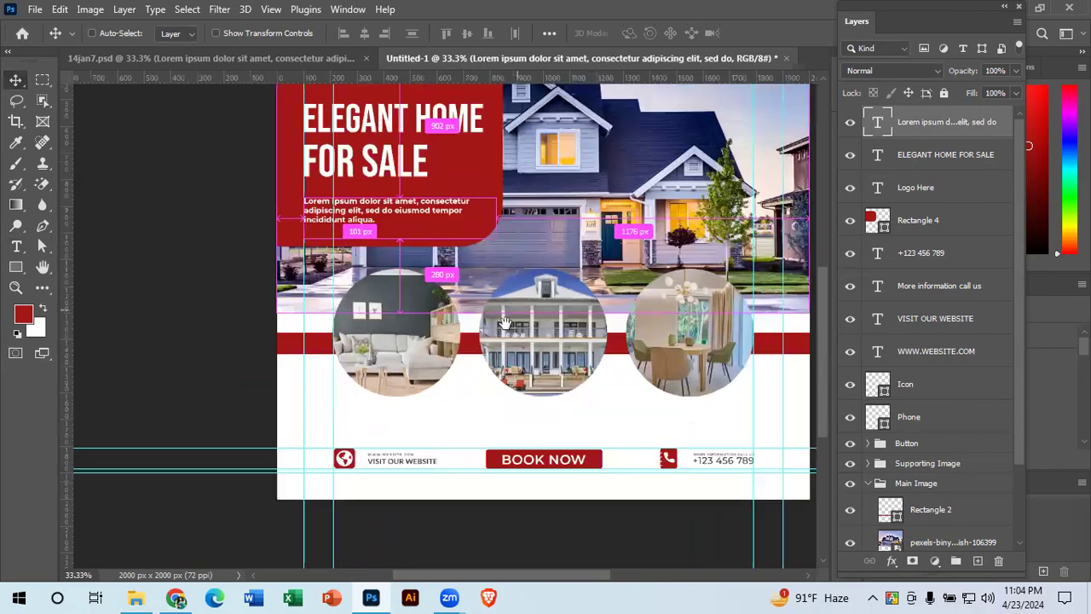
{"action": "left_click_drag", "start_coordinate": [416, 236], "coordinate": [461, 262]}
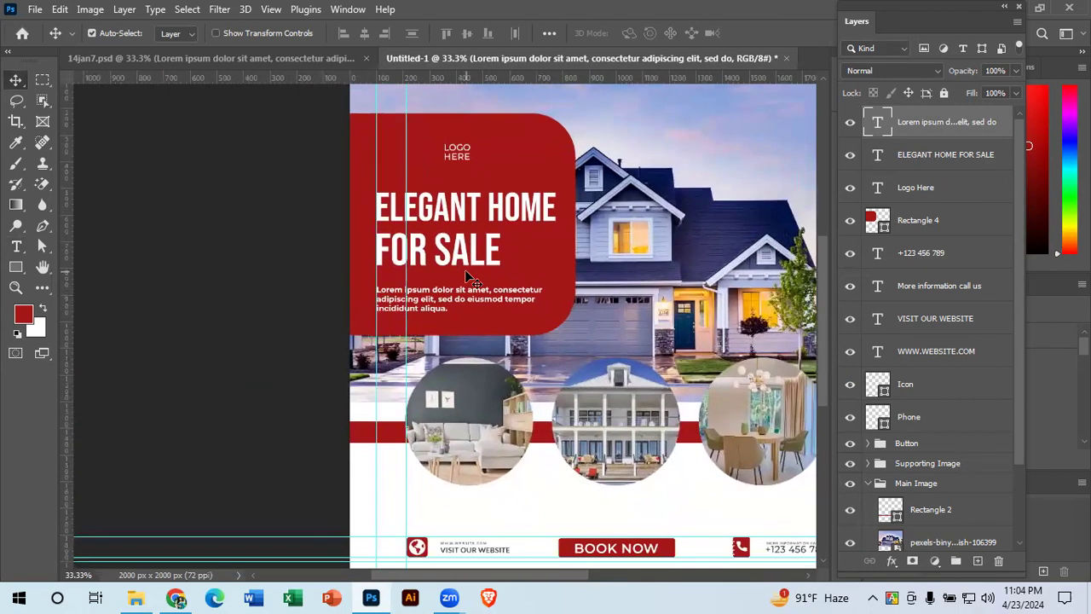
{"action": "left_click_drag", "start_coordinate": [610, 325], "coordinate": [588, 263]}
{"action": "left_click_drag", "start_coordinate": [710, 326], "coordinate": [640, 330]}
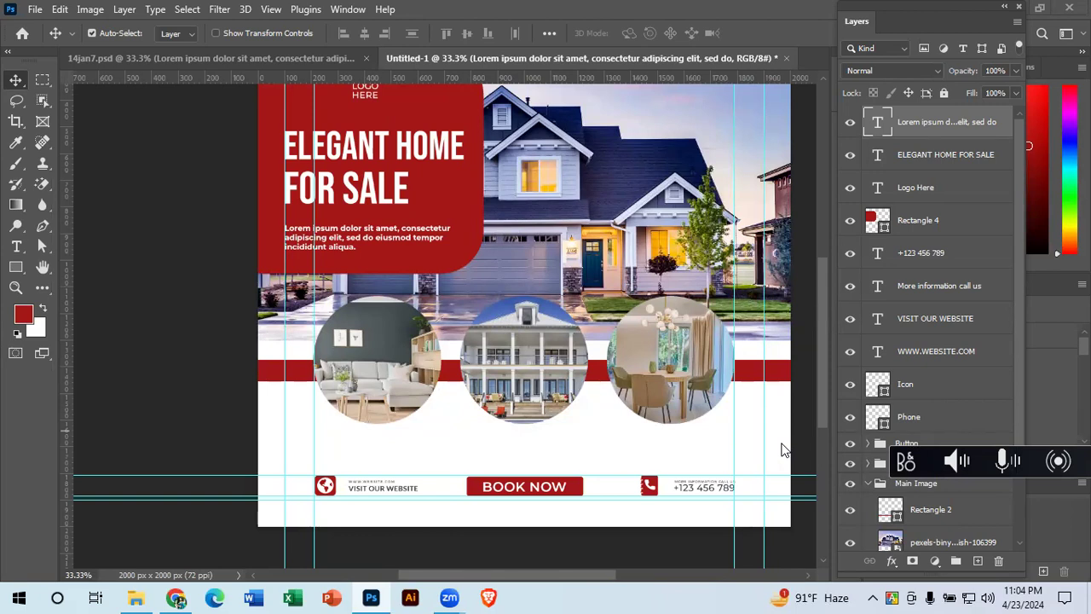
{"action": "scroll", "coordinate": [784, 450], "scroll_direction": "up", "scroll_amount": 1}
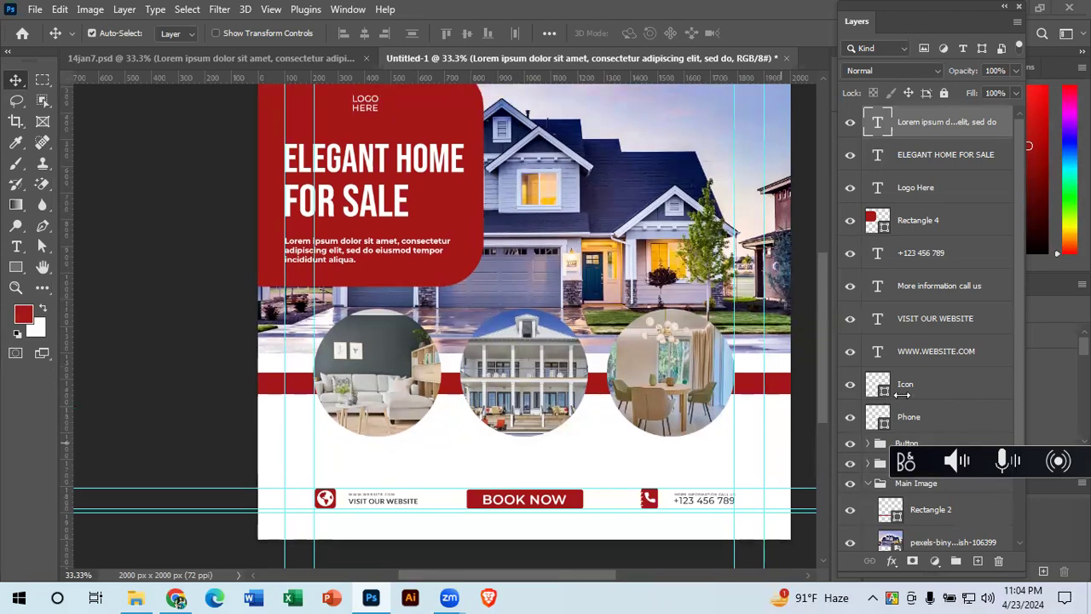
{"action": "left_click", "coordinate": [265, 57]}
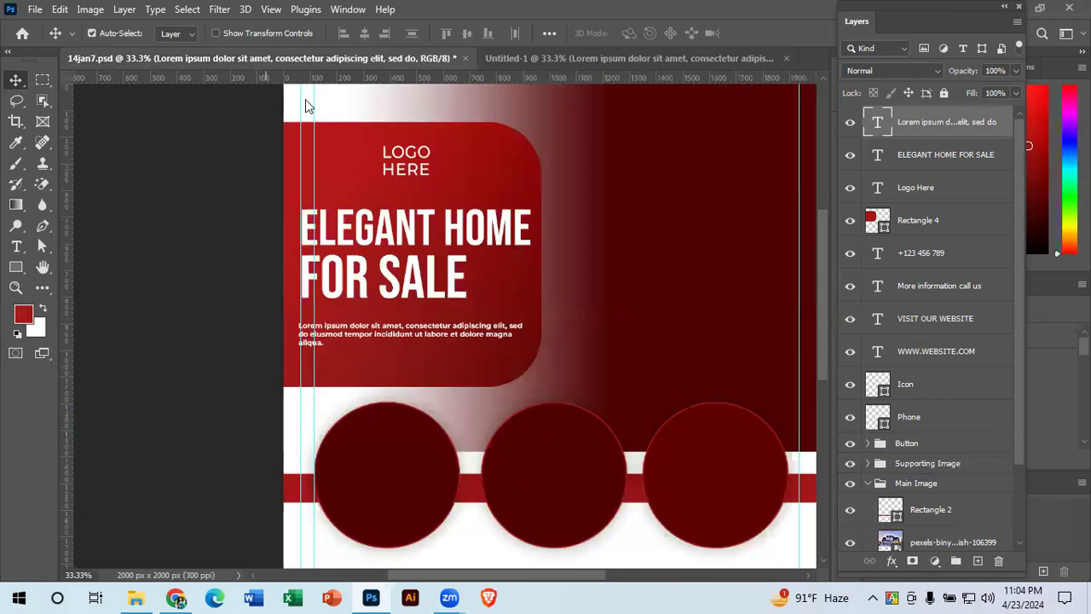
Step: Shift the red panel in 14jan7.psd slightly down and left, and find the main image's clipped placeholder layer
{"action": "left_click", "coordinate": [504, 165]}
{"action": "mouse_move", "coordinate": [510, 163]}
{"action": "left_mouse_down"}
{"action": "mouse_move", "coordinate": [504, 147]}
{"action": "mouse_move", "coordinate": [469, 145]}
{"action": "mouse_move", "coordinate": [519, 200]}
{"action": "mouse_move", "coordinate": [574, 181]}
{"action": "mouse_move", "coordinate": [506, 172]}
{"action": "left_mouse_up"}
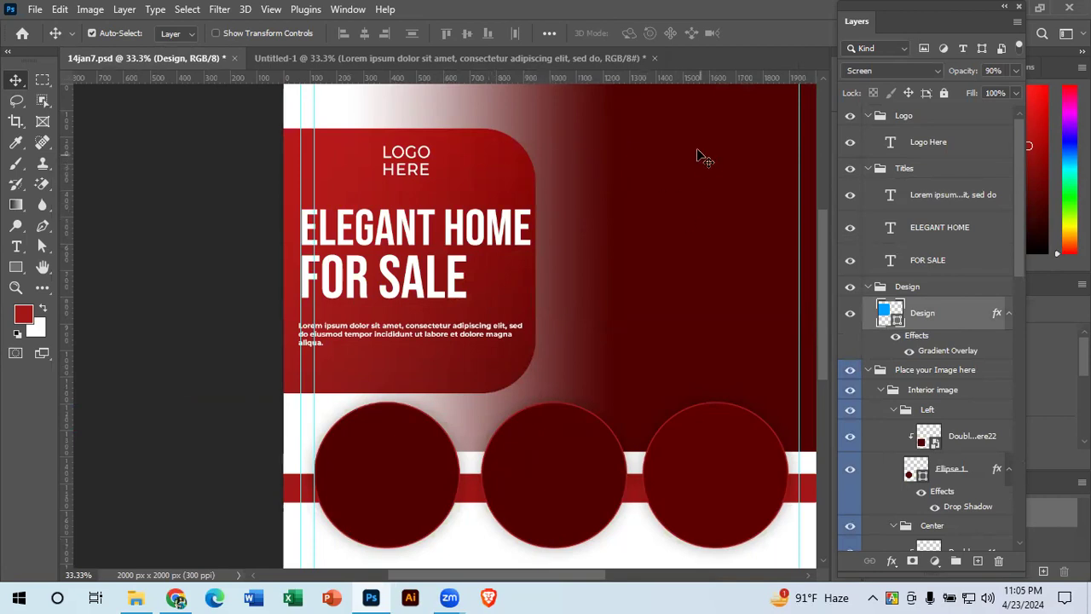
{"action": "left_click", "coordinate": [669, 156]}
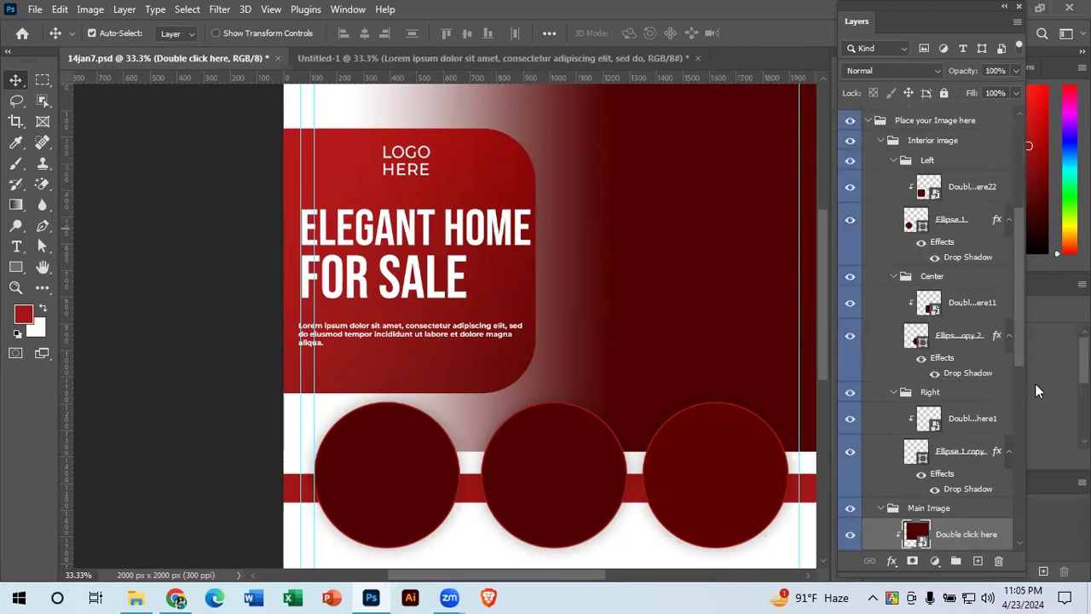
{"action": "left_click_drag", "start_coordinate": [1016, 326], "coordinate": [1017, 368]}
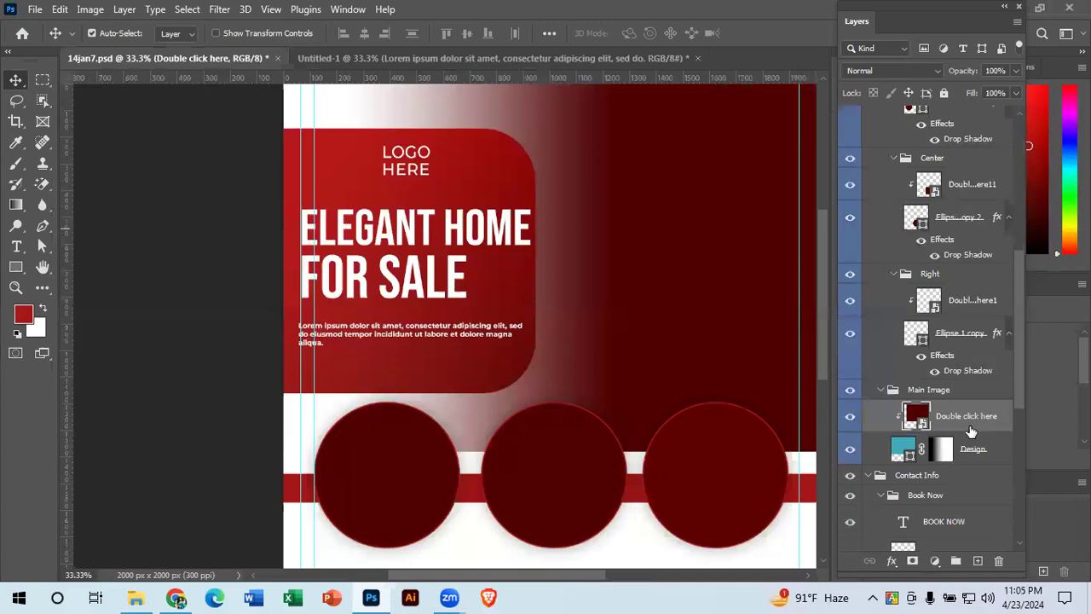
Step: Examine the whole post in Untitled-1 at several magnifications and check it against the panel and circle placeholders in 14jan7.psd
{"action": "left_click", "coordinate": [451, 58]}
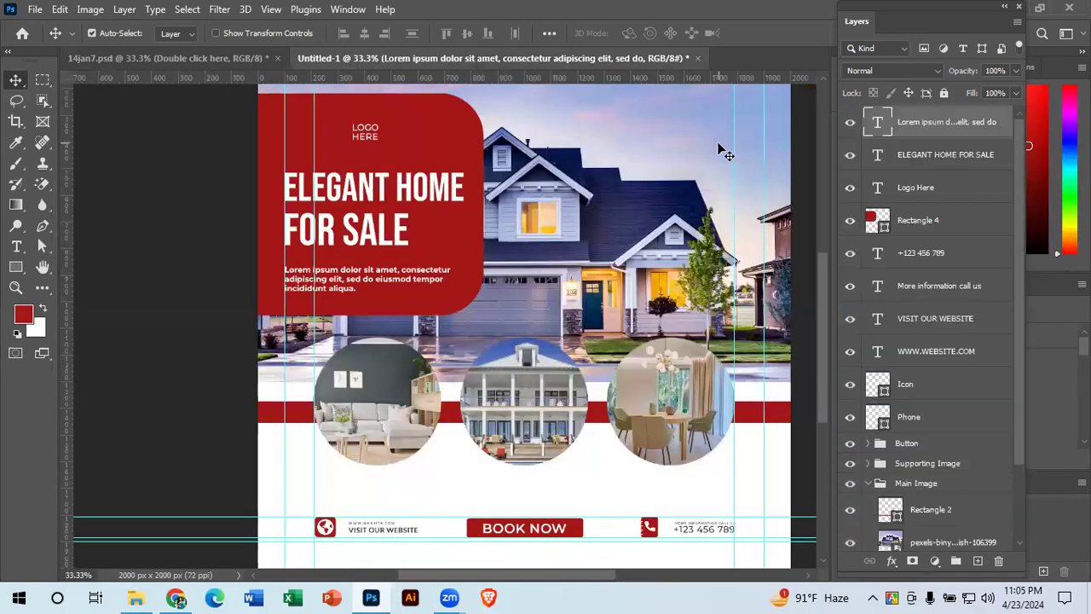
{"action": "key", "text": "ctrl+minus"}
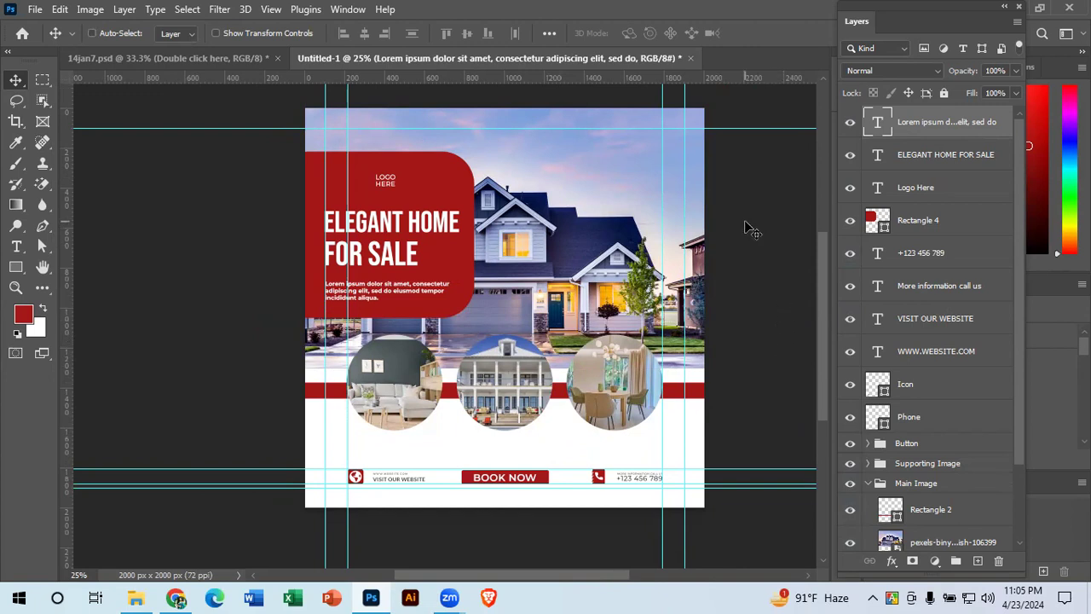
{"action": "key", "text": "ctrl+minus"}
{"action": "key", "text": "ctrl+equal"}
{"action": "key", "text": "ctrl+equal"}
{"action": "key", "text": "ctrl+equal"}
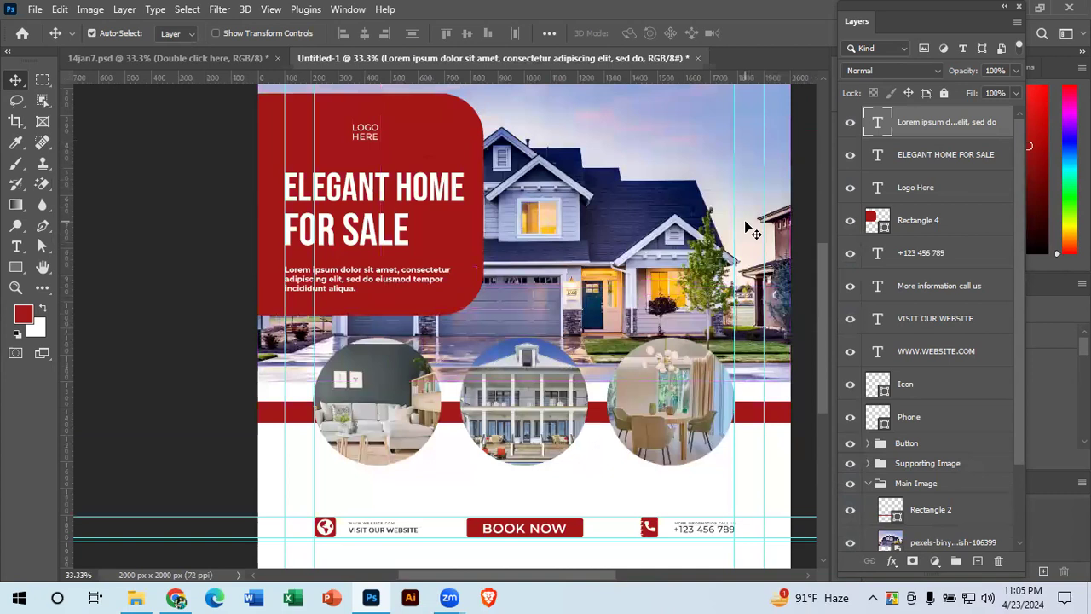
{"action": "key", "text": "ctrl+minus"}
{"action": "key", "text": "ctrl+plus"}
{"action": "key", "text": "ctrl+minus"}
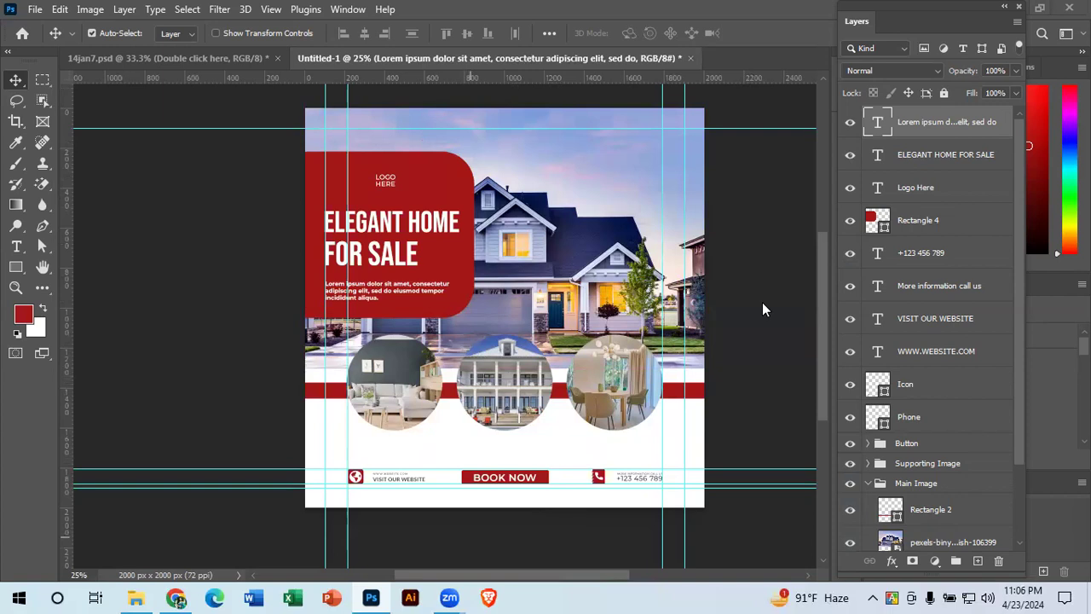
{"action": "left_click", "coordinate": [185, 60]}
{"action": "scroll", "coordinate": [540, 317], "scroll_direction": "down", "scroll_amount": 3}
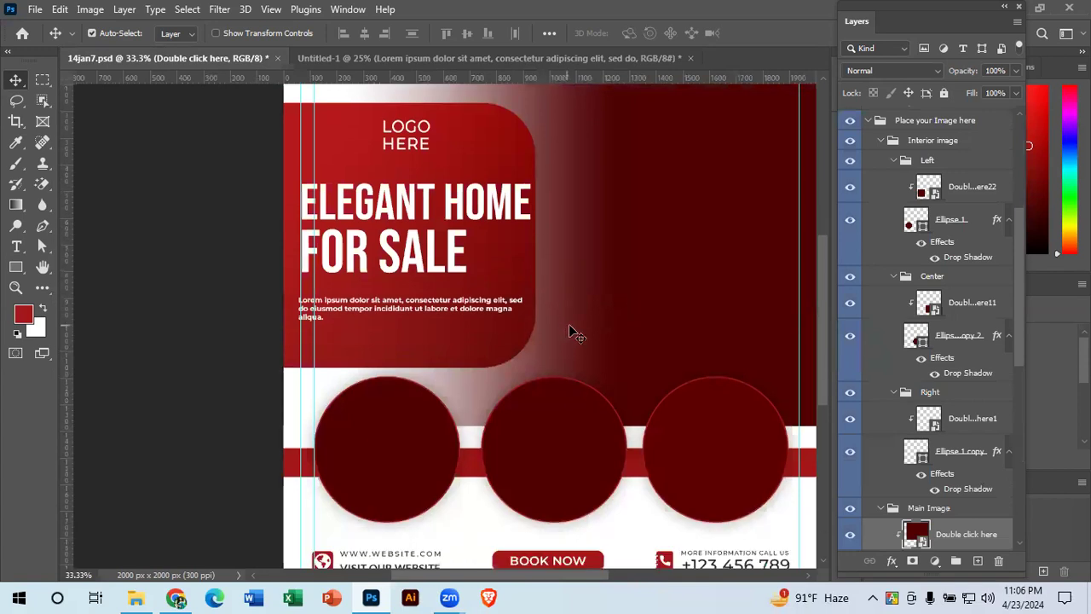
{"action": "left_click", "coordinate": [438, 58]}
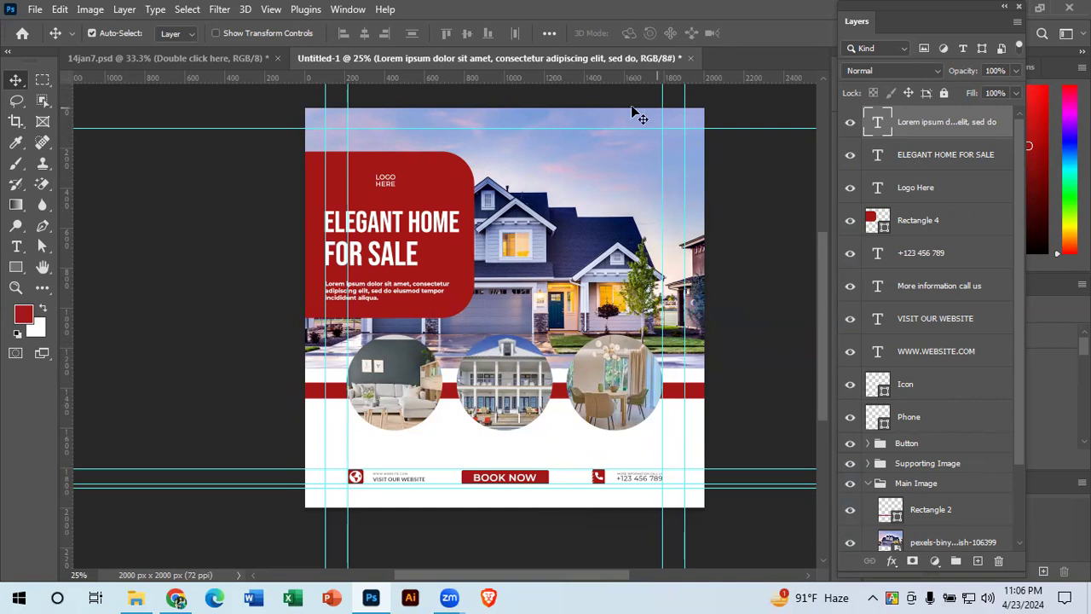
Step: Create a 2000 x 2000 px document at 72 ppi and place a red rectangle about 808 x 592 px near its center
{"action": "key", "text": "ctrl+n"}
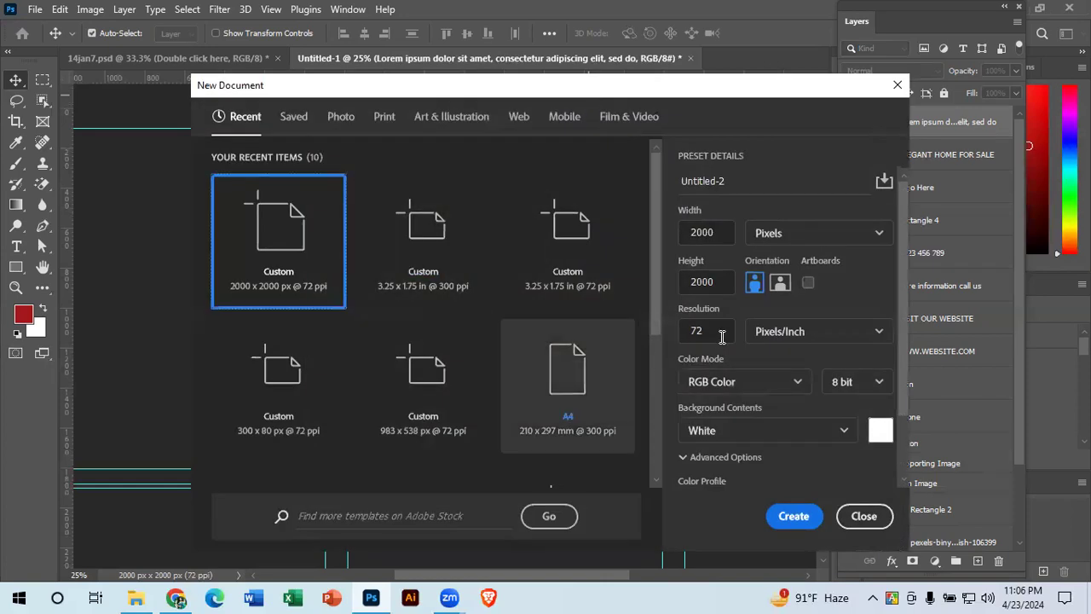
{"action": "left_click", "coordinate": [792, 516]}
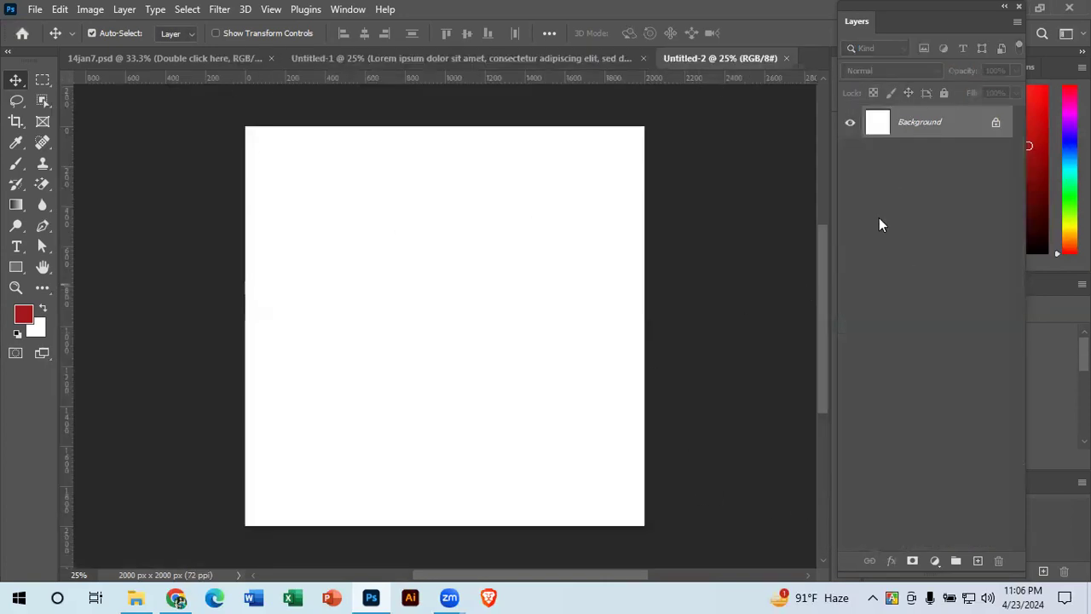
{"action": "left_click", "coordinate": [15, 267]}
{"action": "left_click_drag", "start_coordinate": [277, 156], "coordinate": [444, 312]}
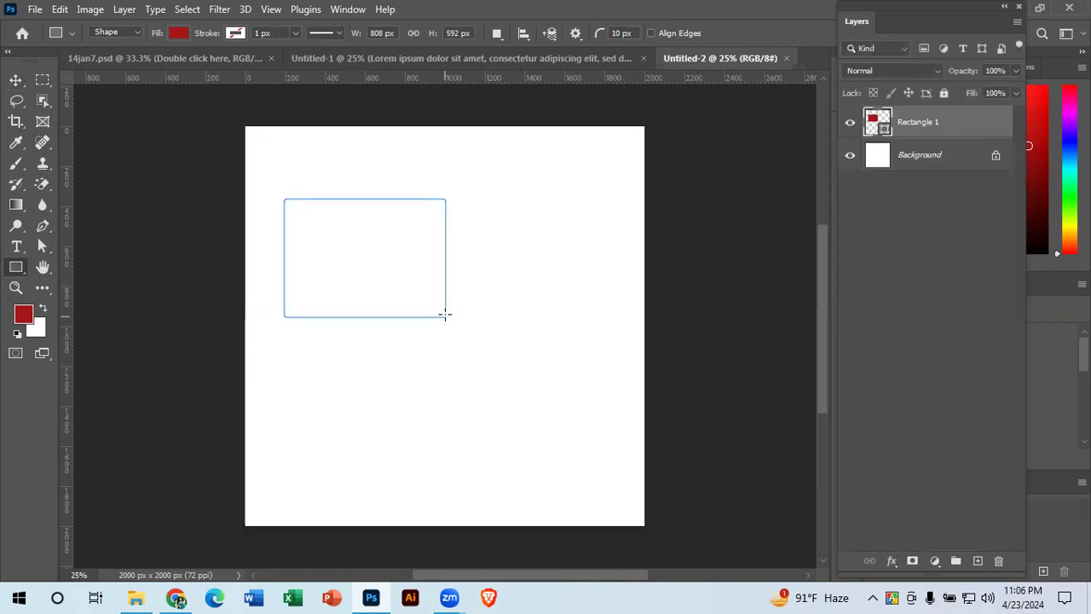
{"action": "left_click", "coordinate": [15, 80]}
{"action": "left_click_drag", "start_coordinate": [398, 284], "coordinate": [464, 316]}
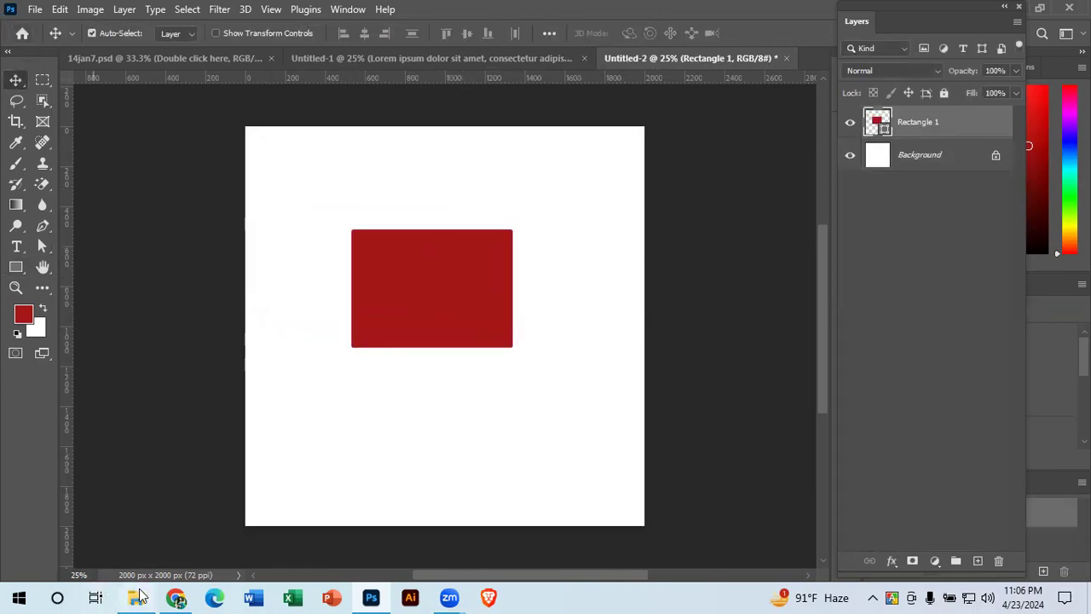
Step: Place the pexels house photo above the red rectangle and clip it to the rectangle with a clipping mask
{"action": "left_click", "coordinate": [134, 597]}
{"action": "left_click_drag", "start_coordinate": [439, 145], "coordinate": [394, 271]}
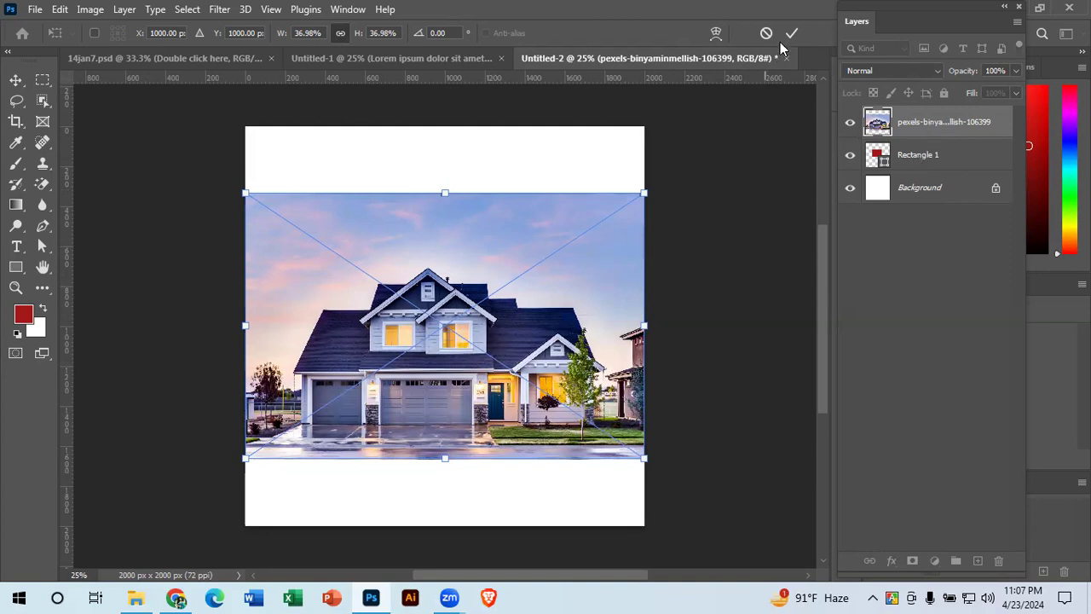
{"action": "left_click", "coordinate": [908, 122]}
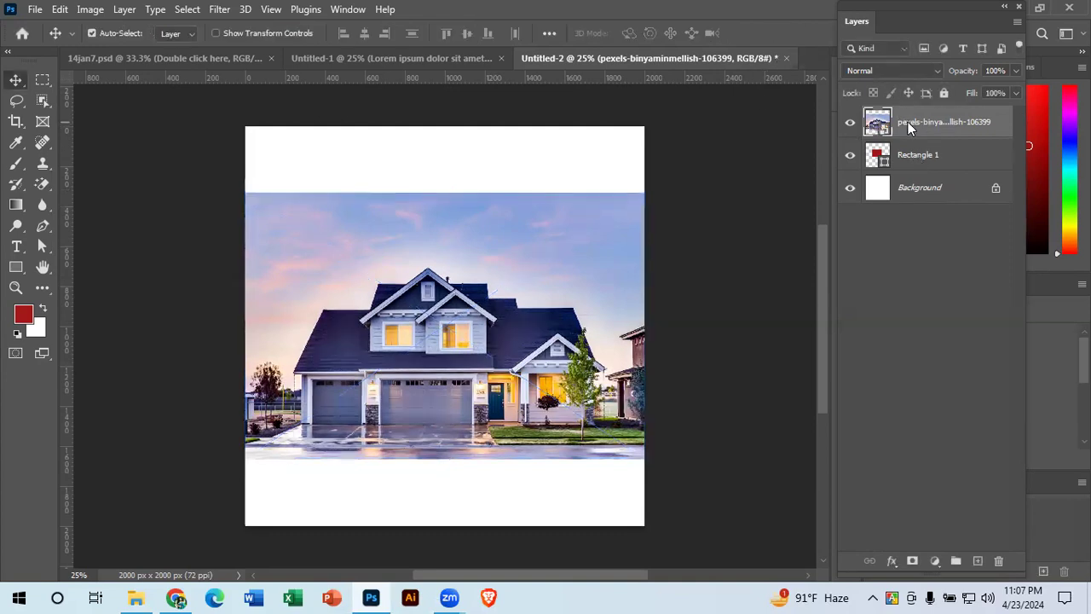
{"action": "right_click", "coordinate": [908, 122]}
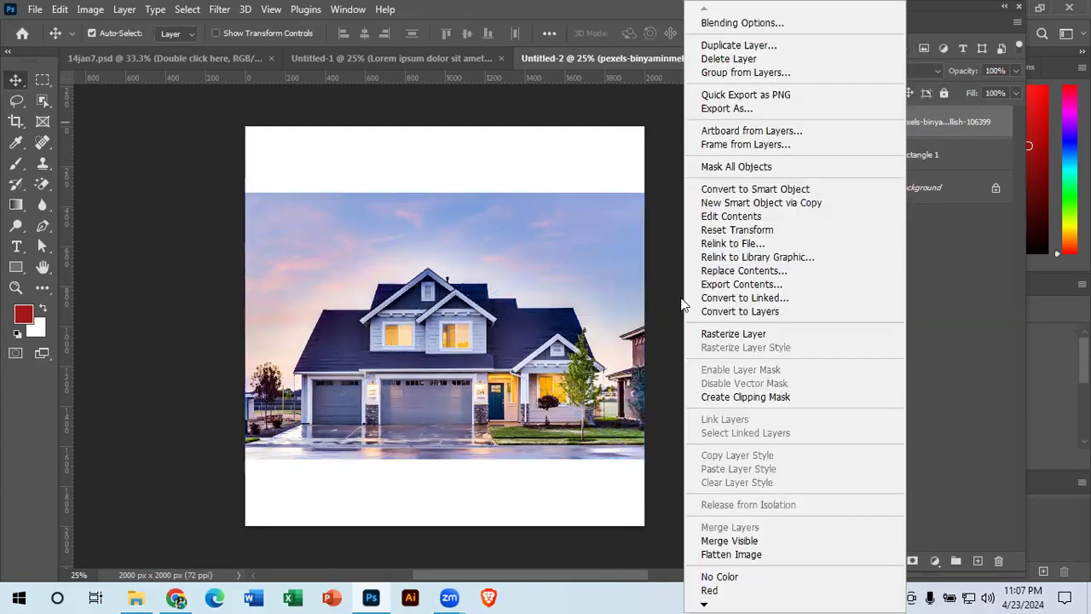
{"action": "left_click", "coordinate": [745, 397]}
{"action": "left_click", "coordinate": [725, 197]}
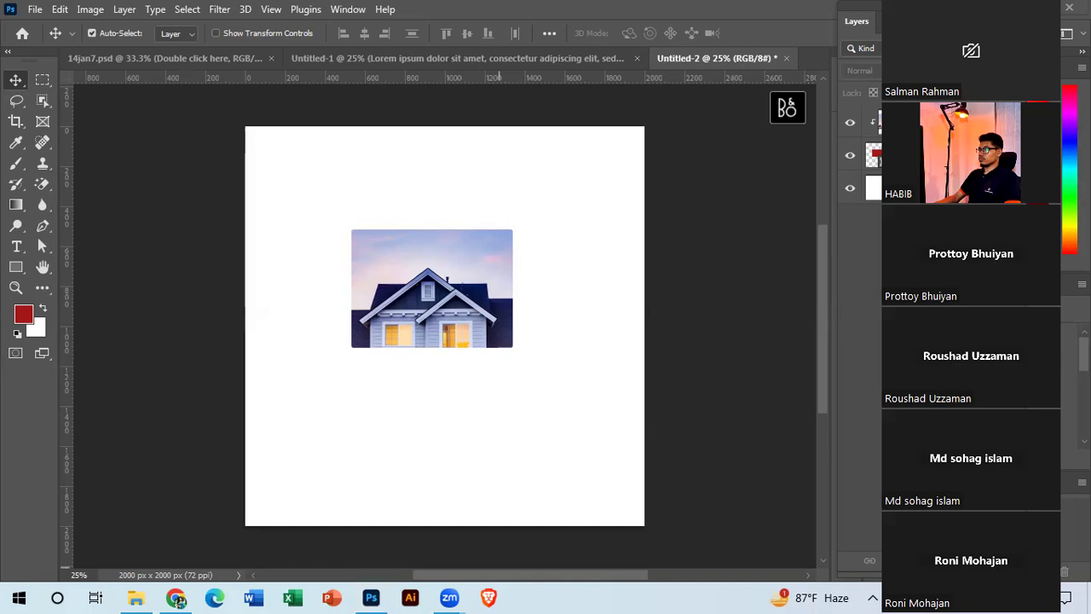
{"action": "left_click_drag", "start_coordinate": [881, 555], "coordinate": [672, 555]}
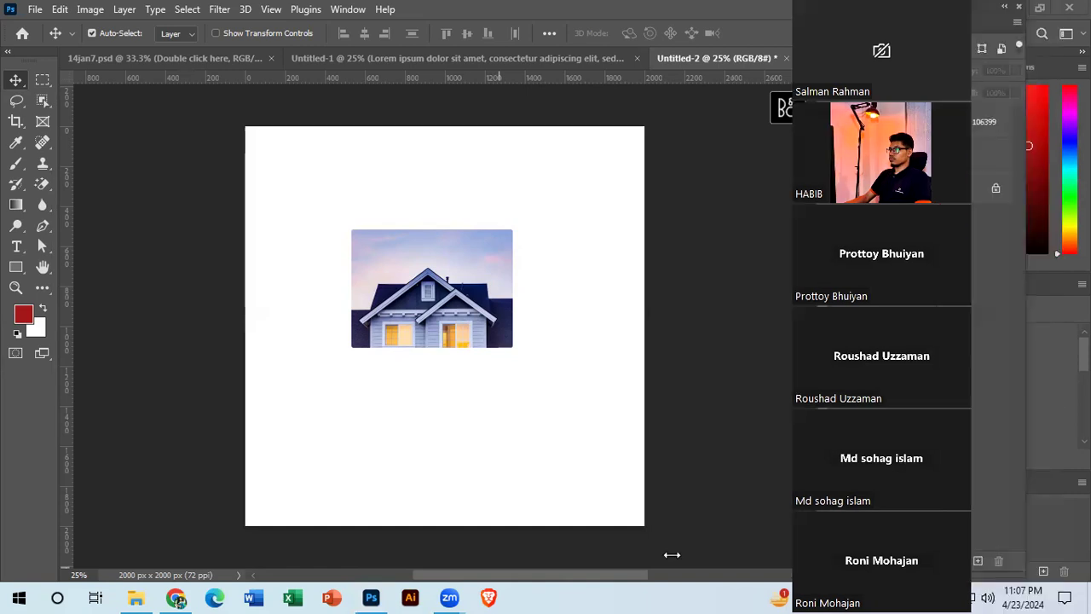